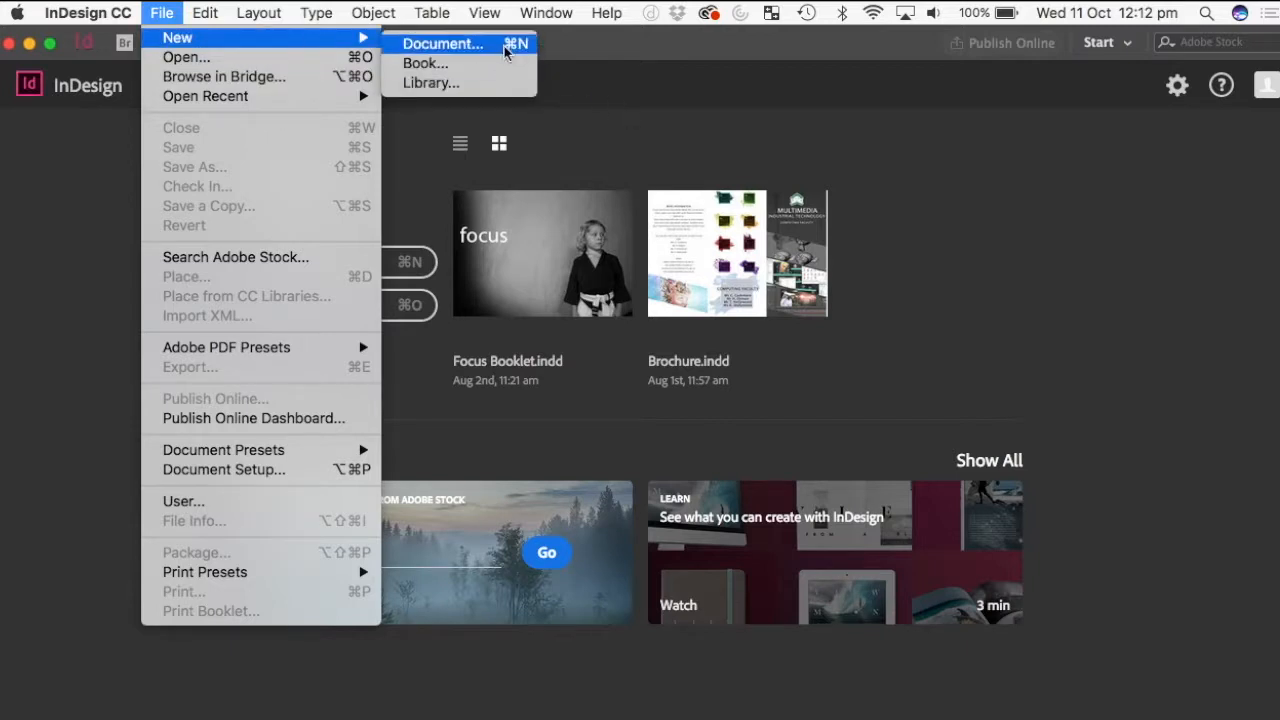
{"action": "left_click", "coordinate": [630, 121]}
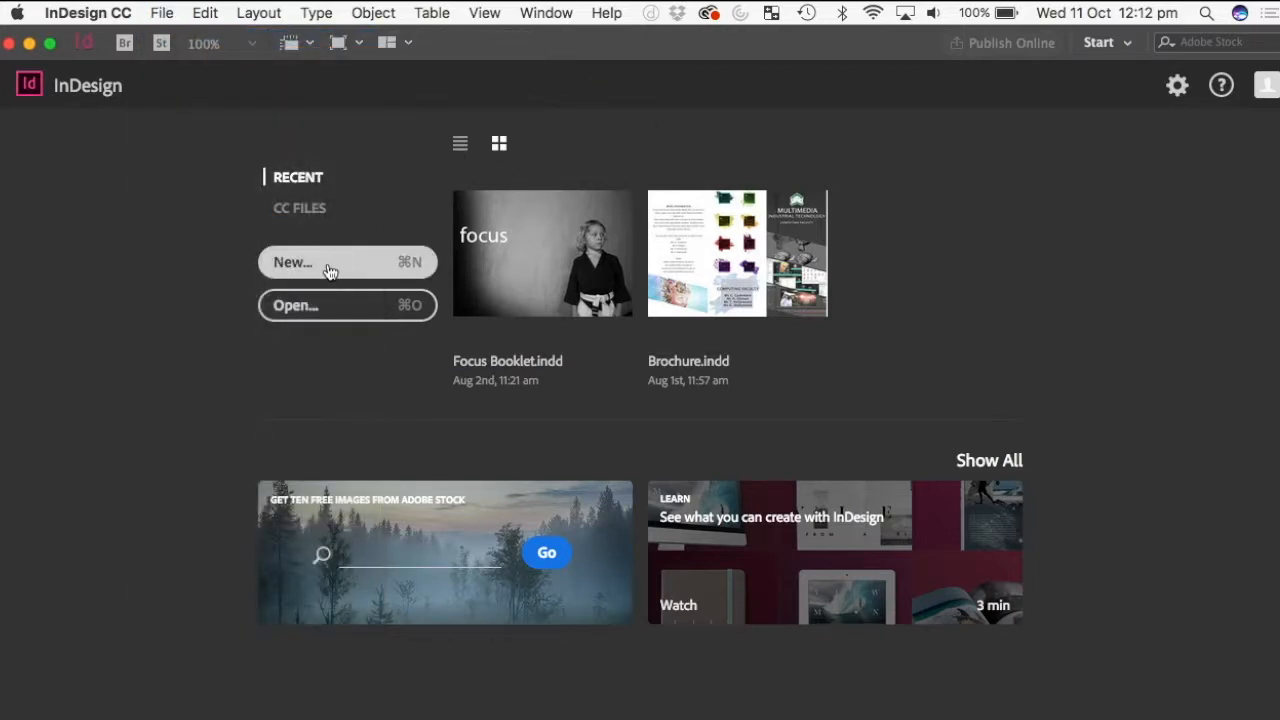
{"action": "left_click", "coordinate": [160, 12]}
{"action": "mouse_move", "coordinate": [240, 38]}
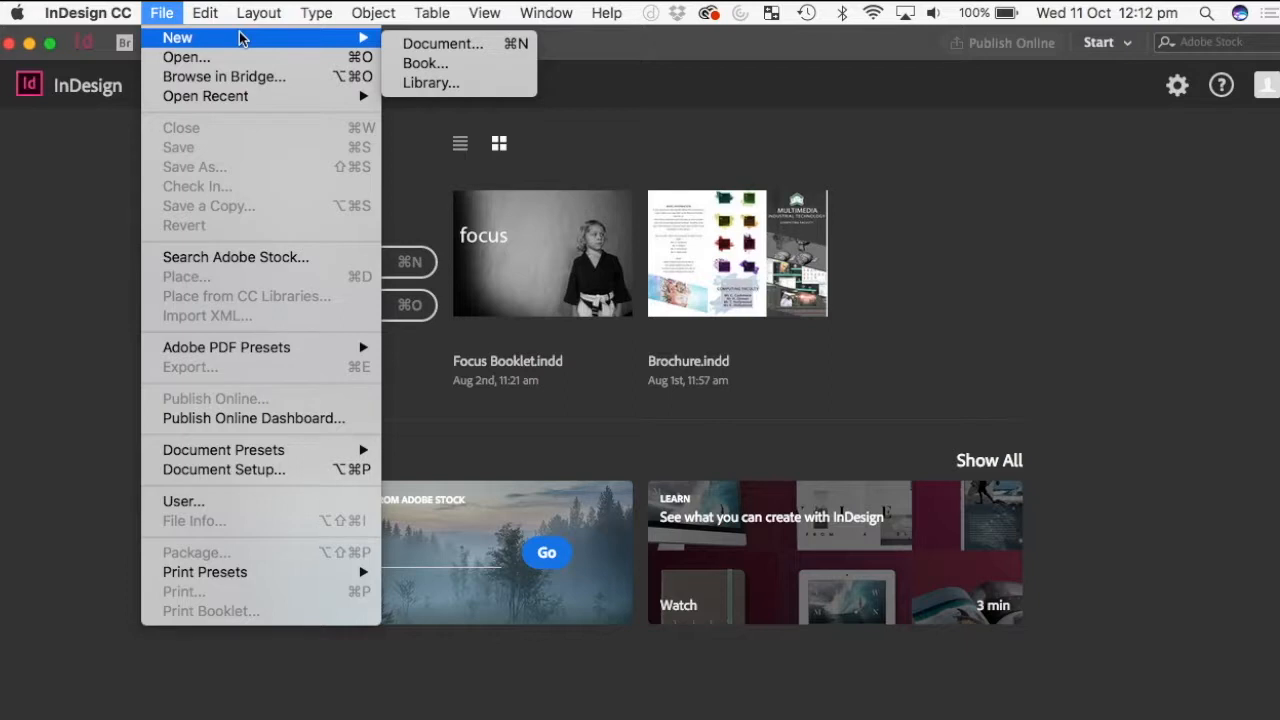
{"action": "left_click", "coordinate": [73, 178]}
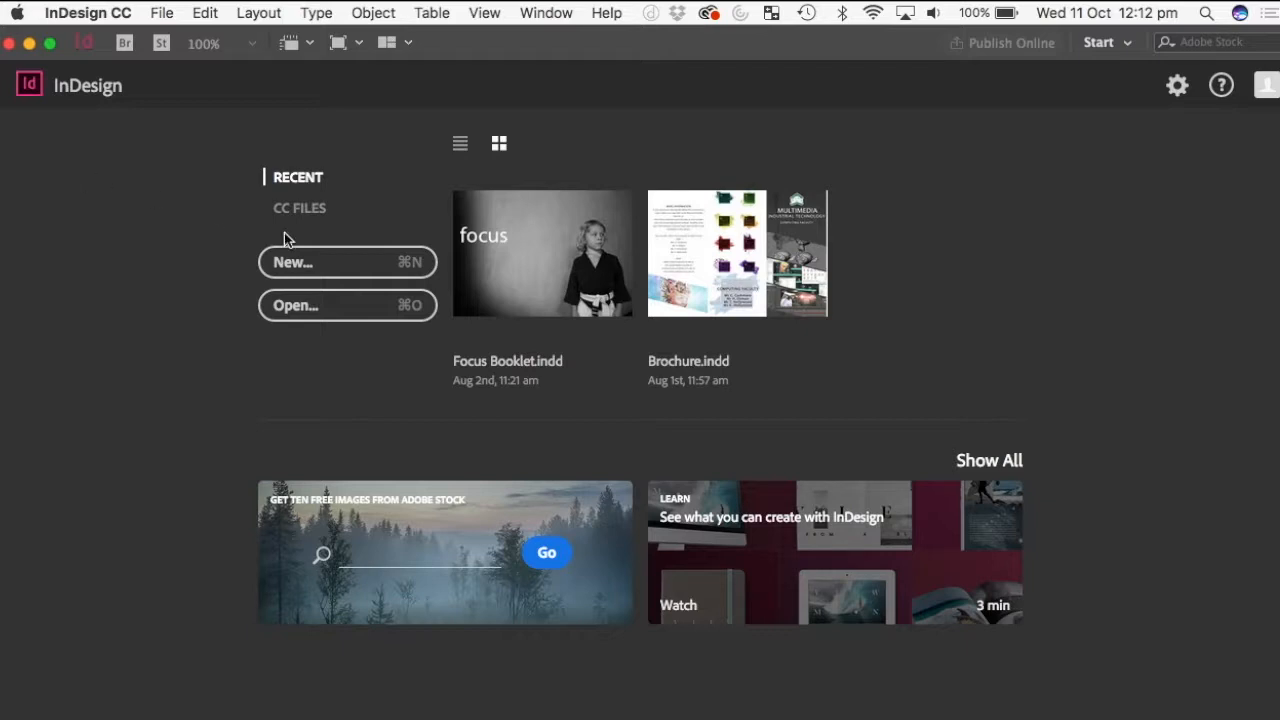
Step: Create a new A4 print document from the blank presets and collapse the Pages panel
{"action": "left_click", "coordinate": [309, 267]}
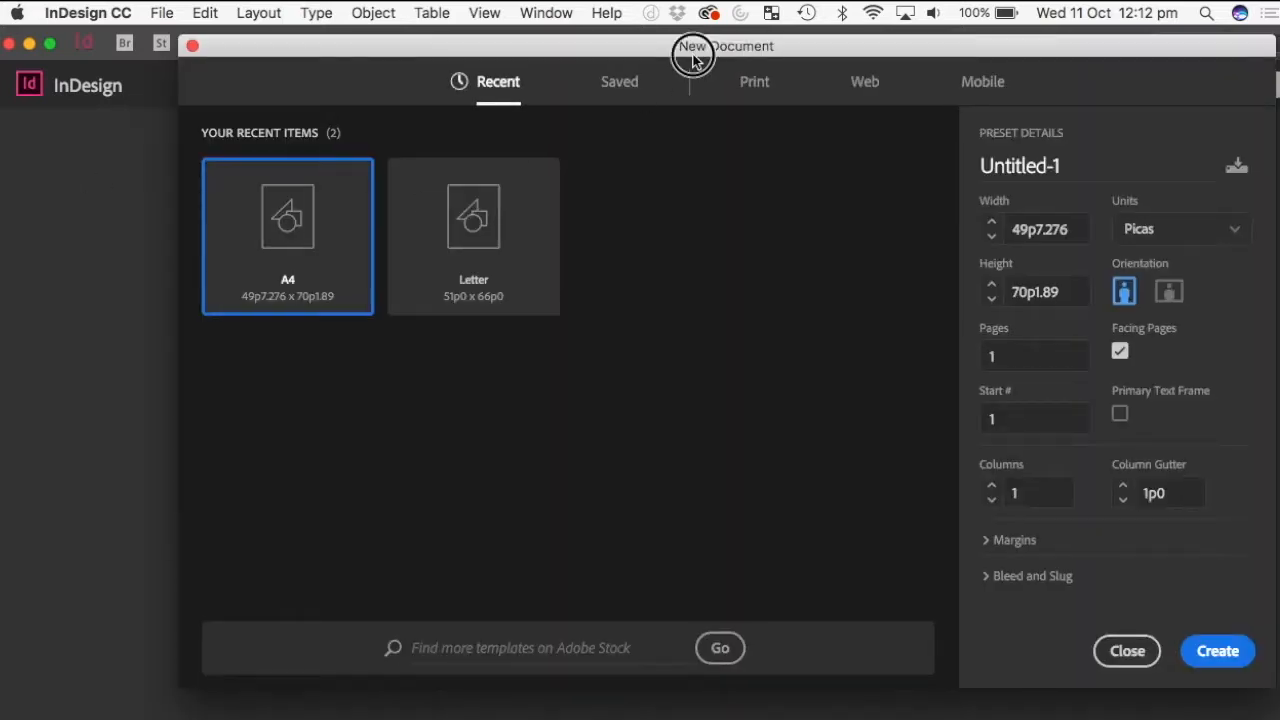
{"action": "left_click_drag", "start_coordinate": [693, 58], "coordinate": [643, 90]}
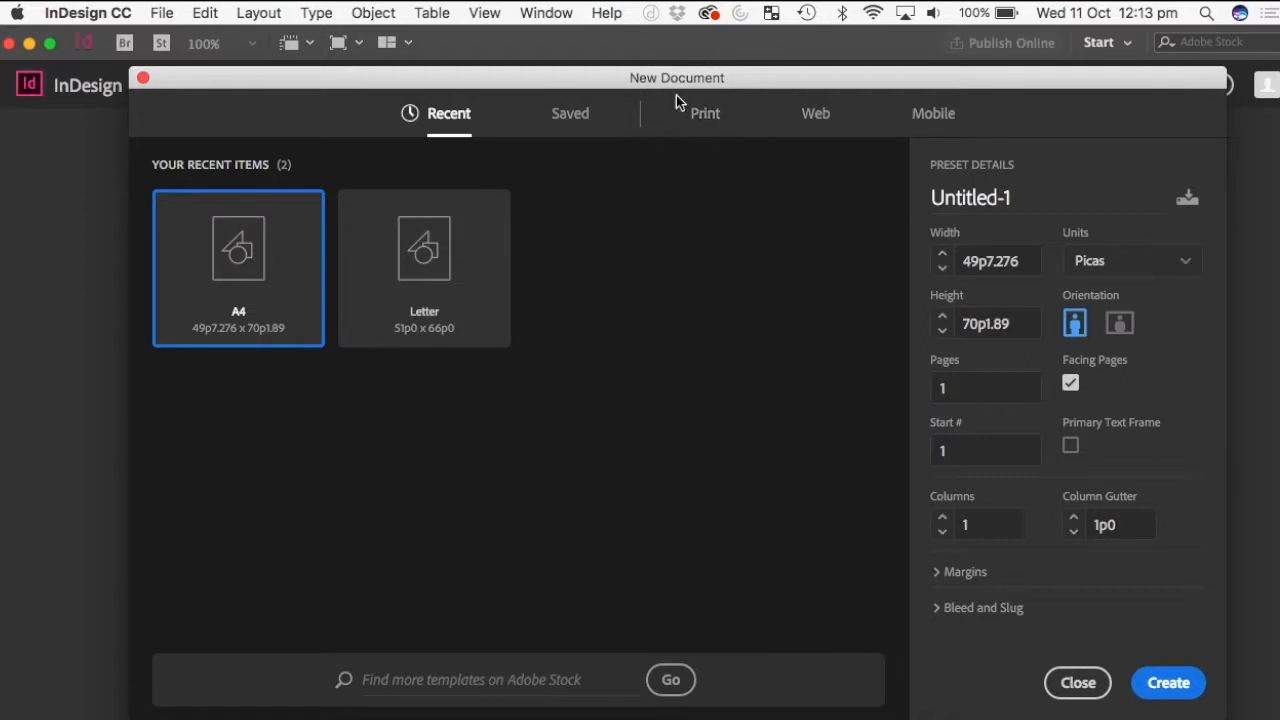
{"action": "left_click", "coordinate": [710, 114]}
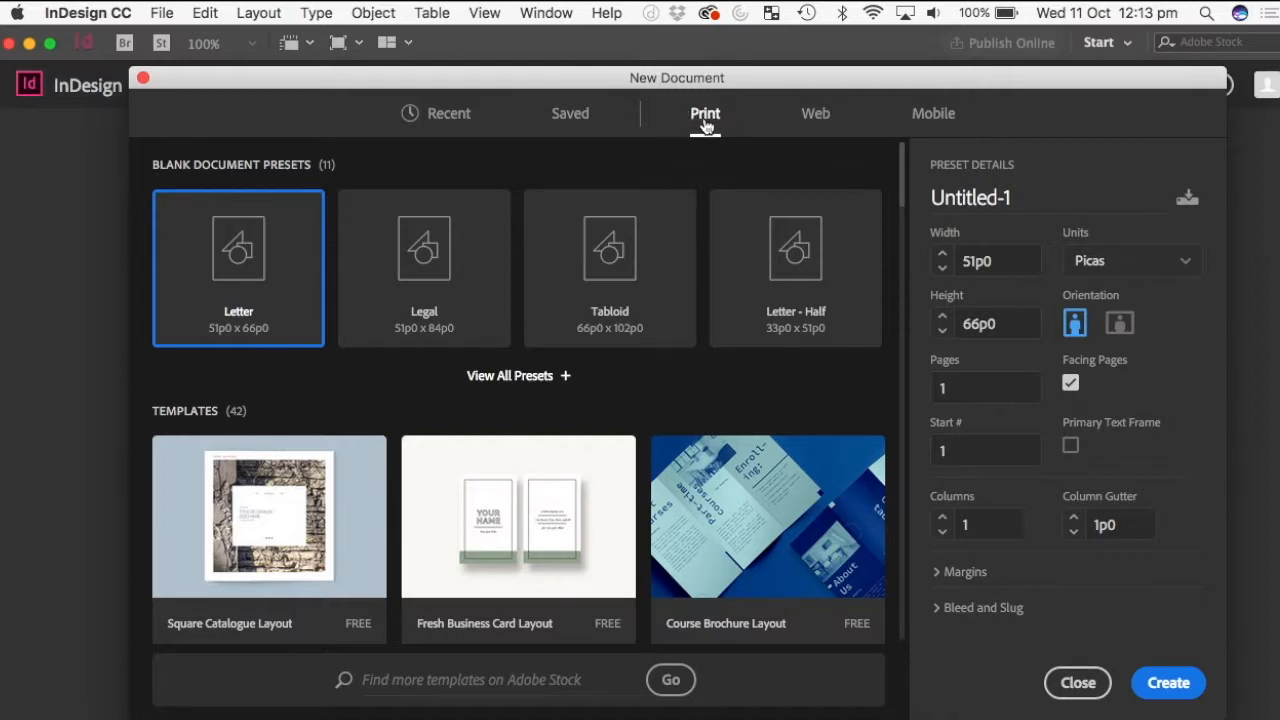
{"action": "left_click", "coordinate": [512, 377]}
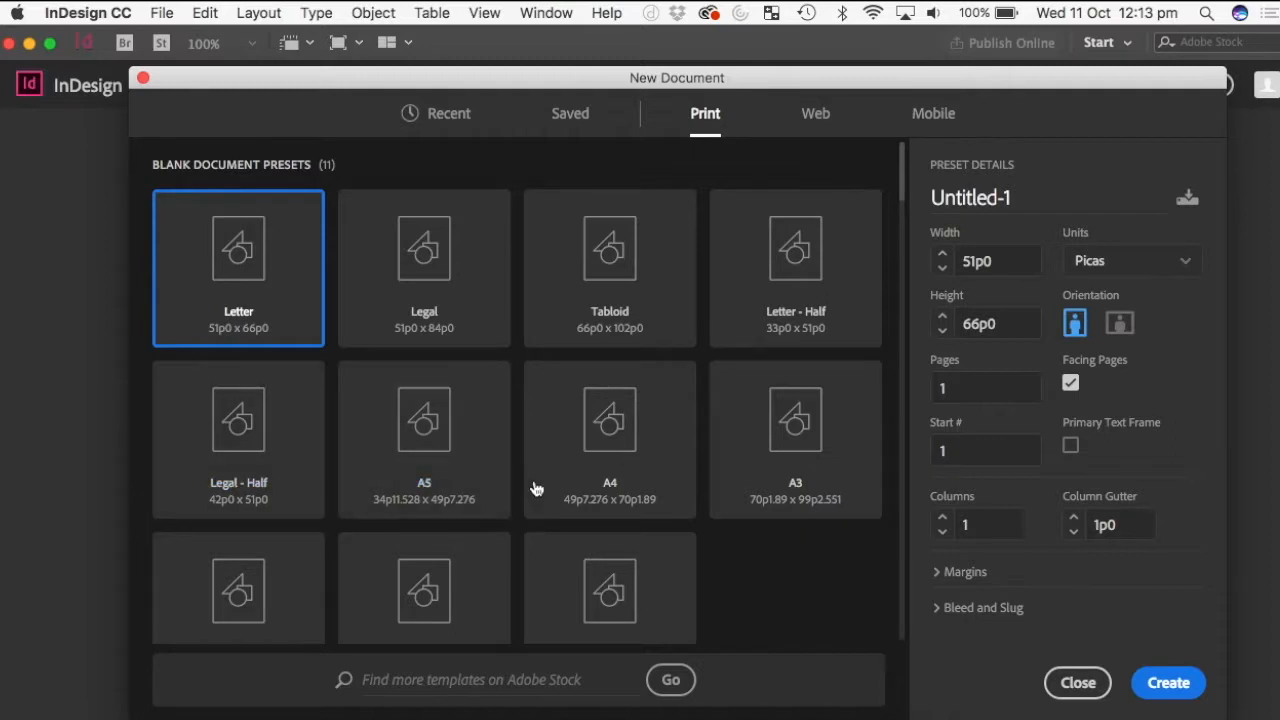
{"action": "left_click", "coordinate": [606, 440]}
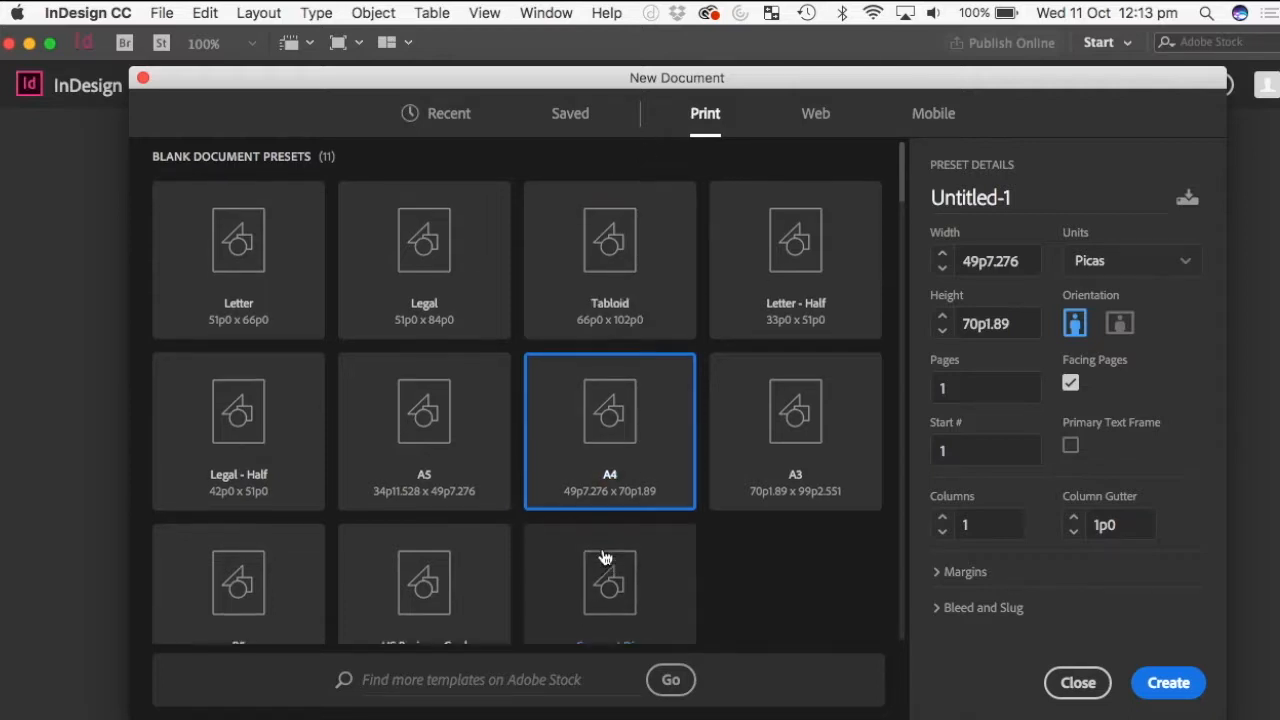
{"action": "scroll", "coordinate": [605, 556], "scroll_direction": "down", "scroll_amount": 5}
{"action": "scroll", "coordinate": [607, 526], "scroll_direction": "up", "scroll_amount": 2}
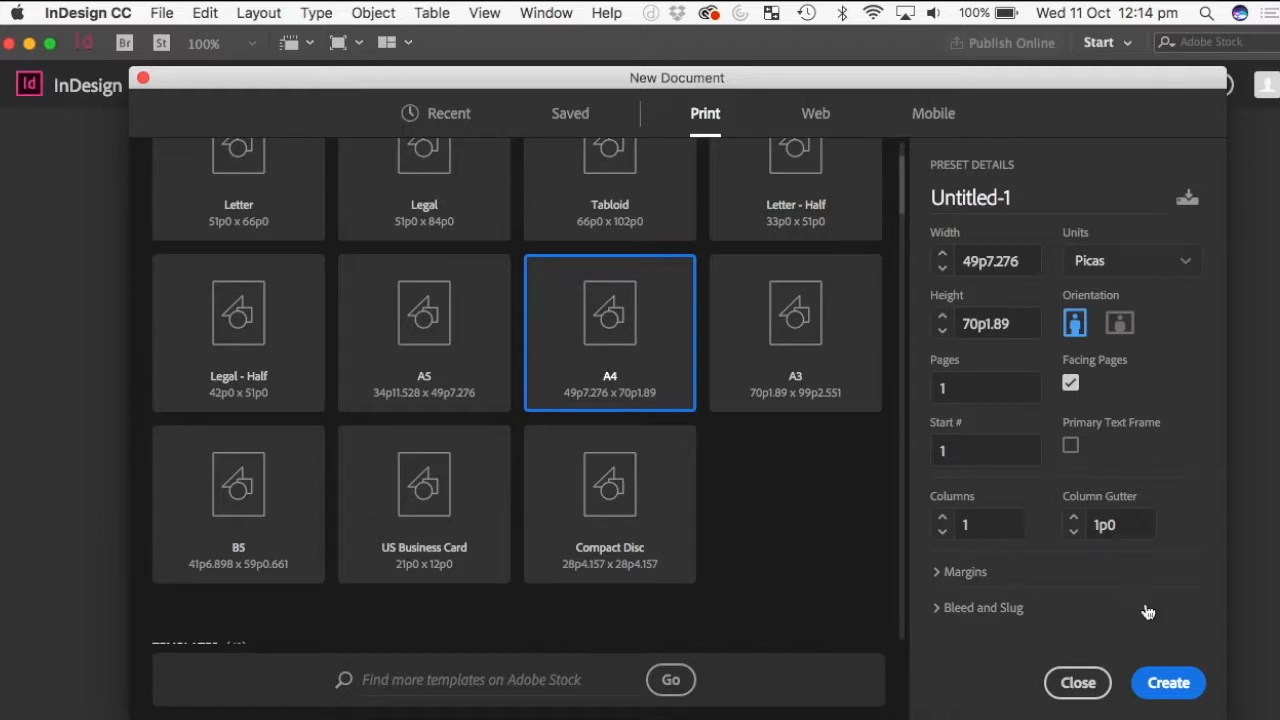
{"action": "left_click", "coordinate": [1171, 684]}
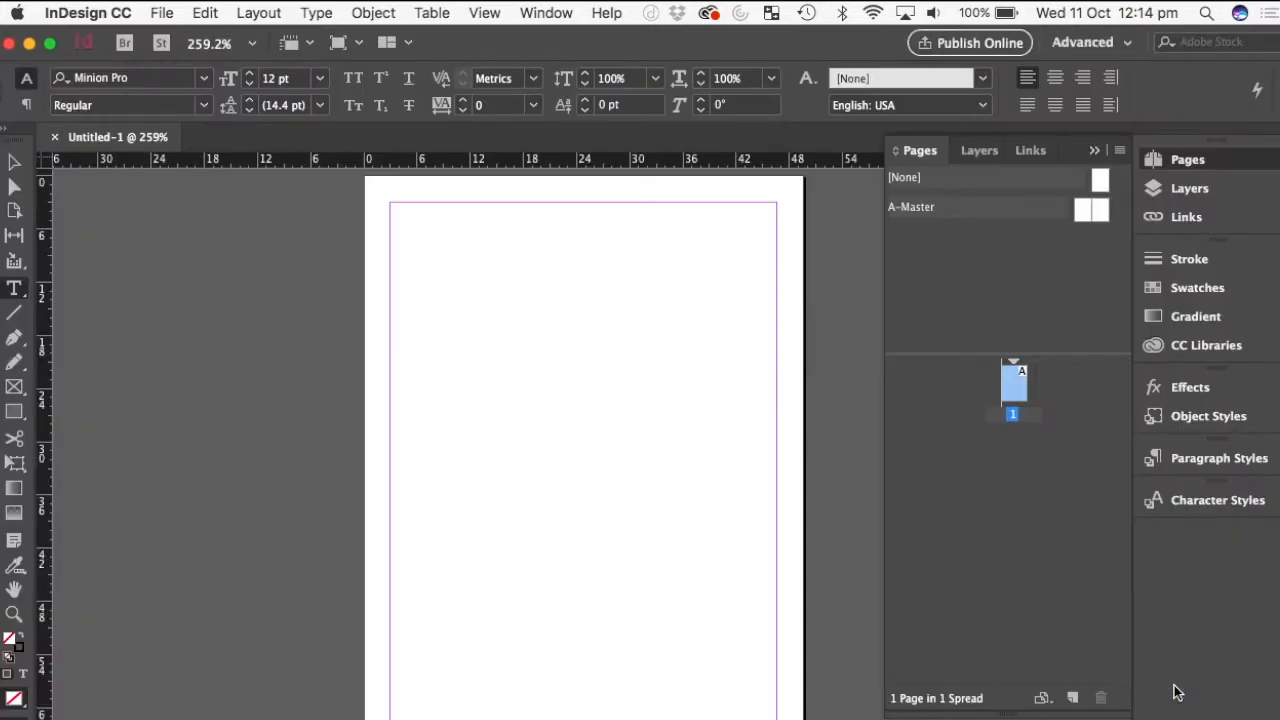
{"action": "left_click", "coordinate": [1093, 151]}
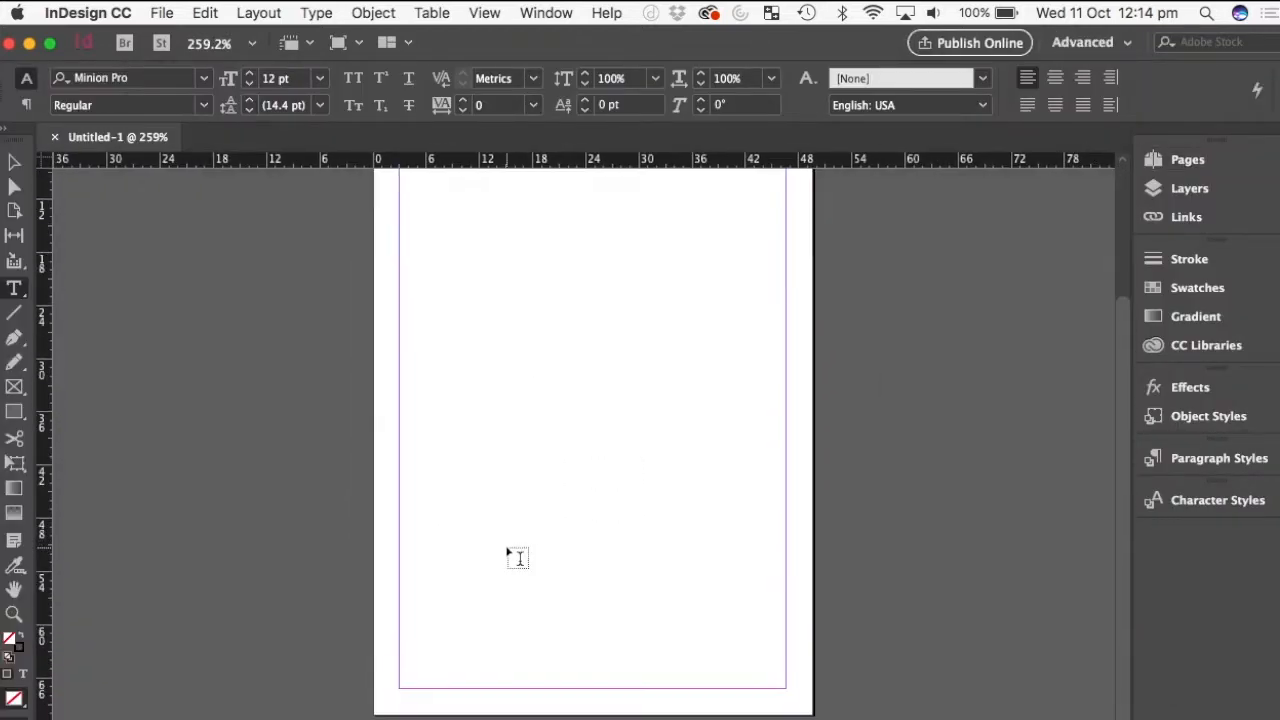
{"action": "scroll", "coordinate": [517, 558], "scroll_direction": "up", "scroll_amount": 2}
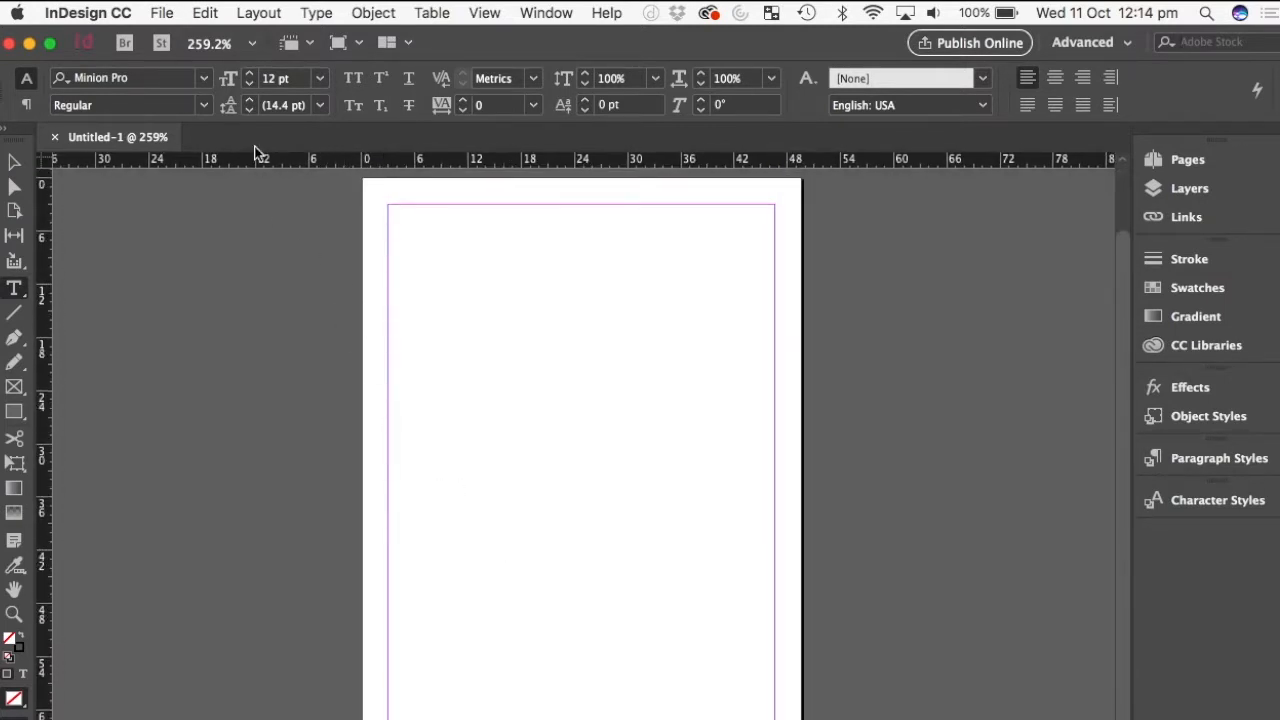
Step: Open Document Setup to review the intent, page count, facing pages and page size, and leave it without changes
{"action": "left_click", "coordinate": [257, 13]}
{"action": "mouse_move", "coordinate": [162, 13]}
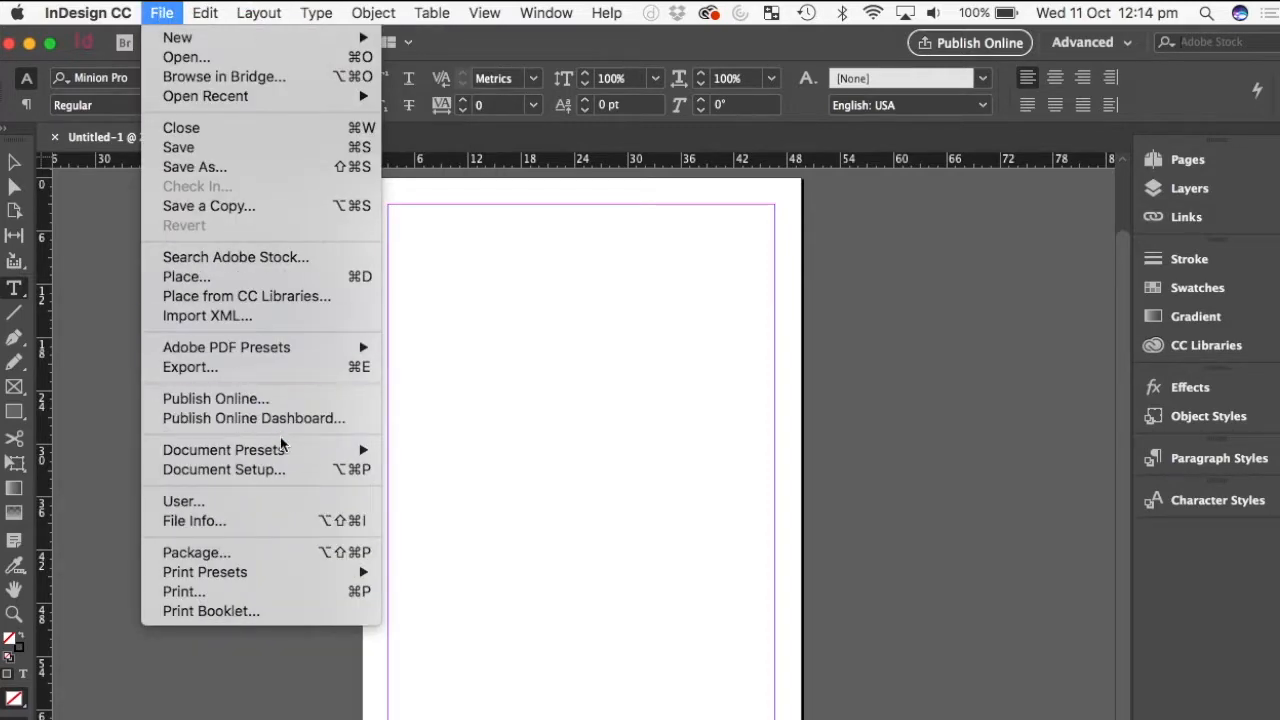
{"action": "left_click", "coordinate": [268, 472]}
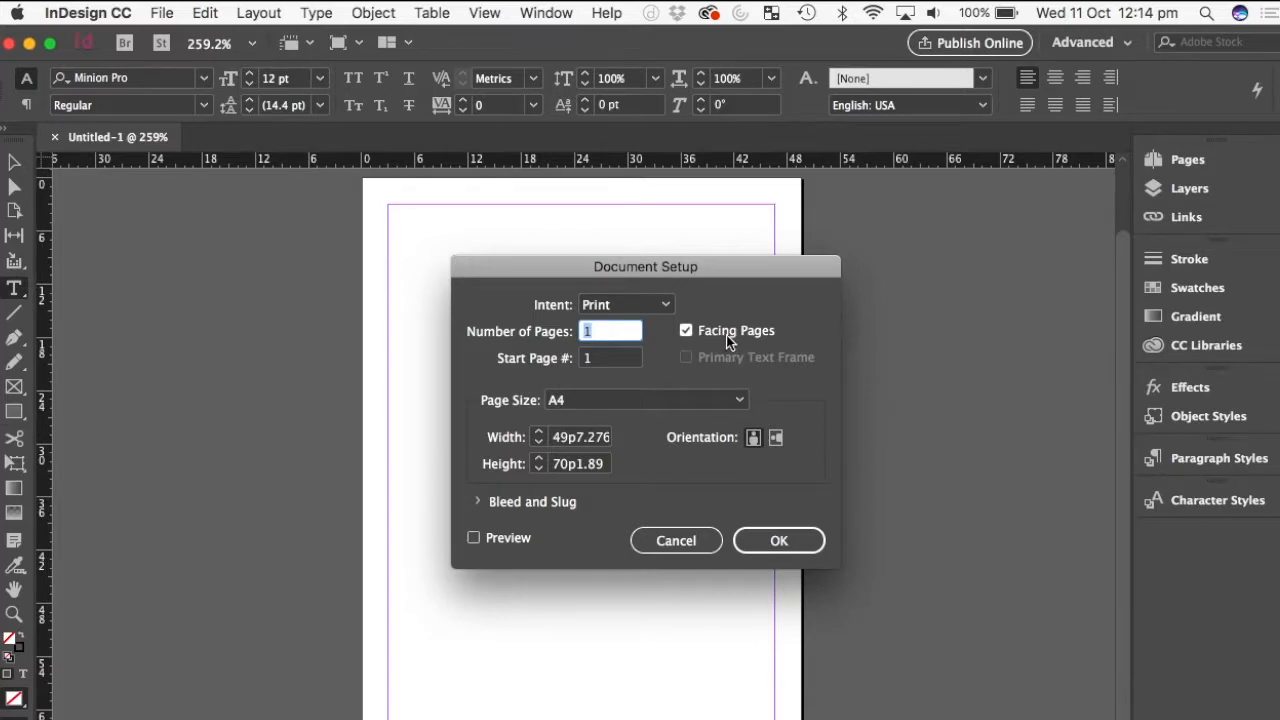
{"action": "left_click", "coordinate": [676, 541]}
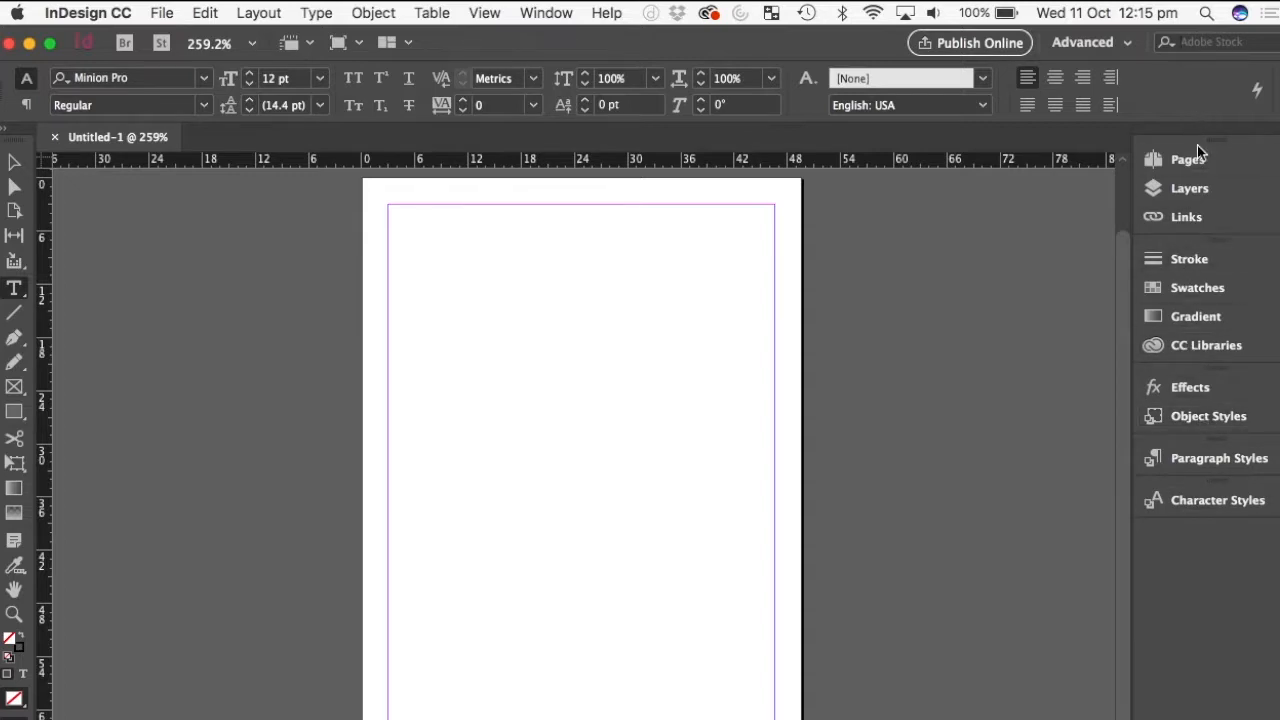
Step: Switch to the Digital Publishing workspace and save its layout as a new workspace named Custom 1
{"action": "left_click", "coordinate": [1119, 41]}
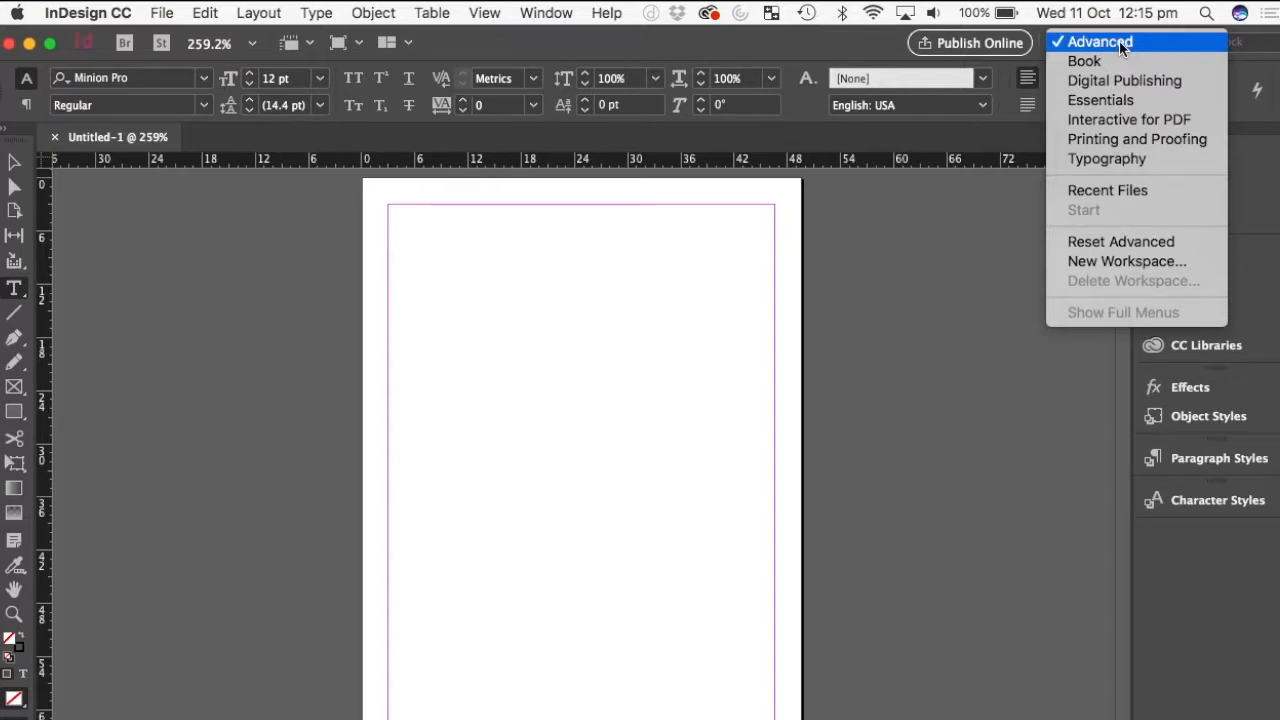
{"action": "left_click", "coordinate": [1113, 81]}
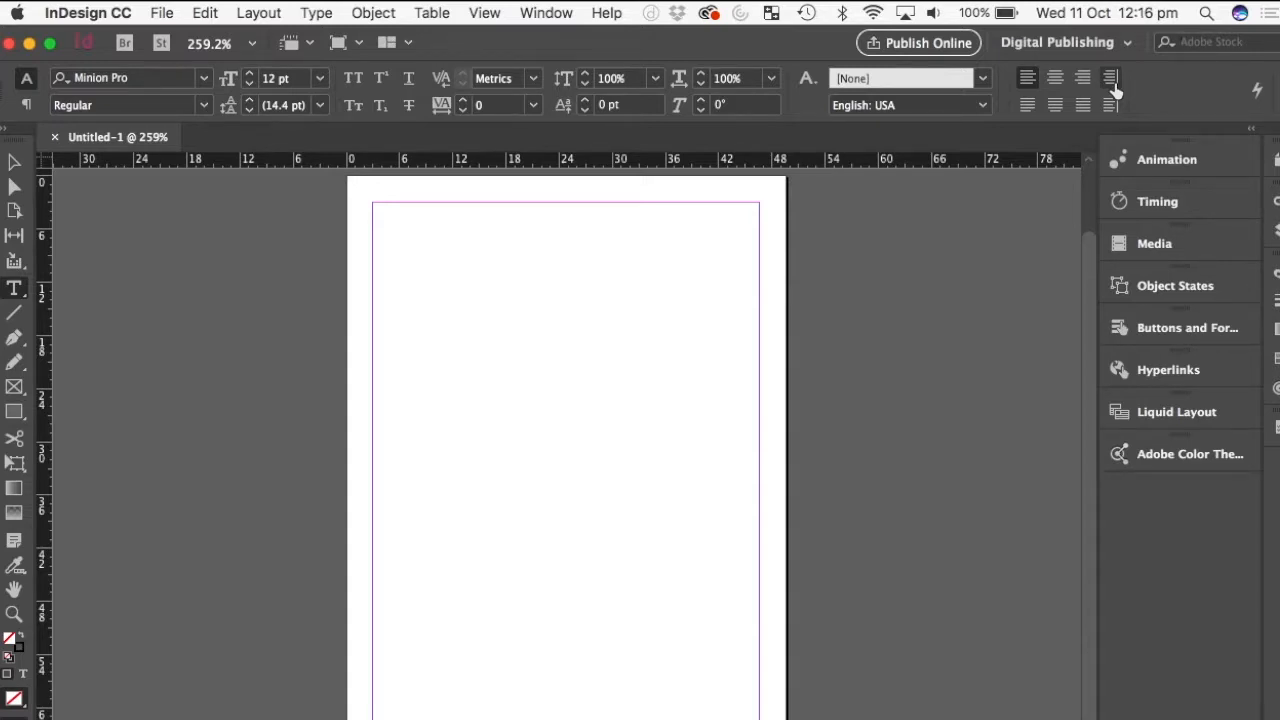
{"action": "left_click", "coordinate": [1102, 48]}
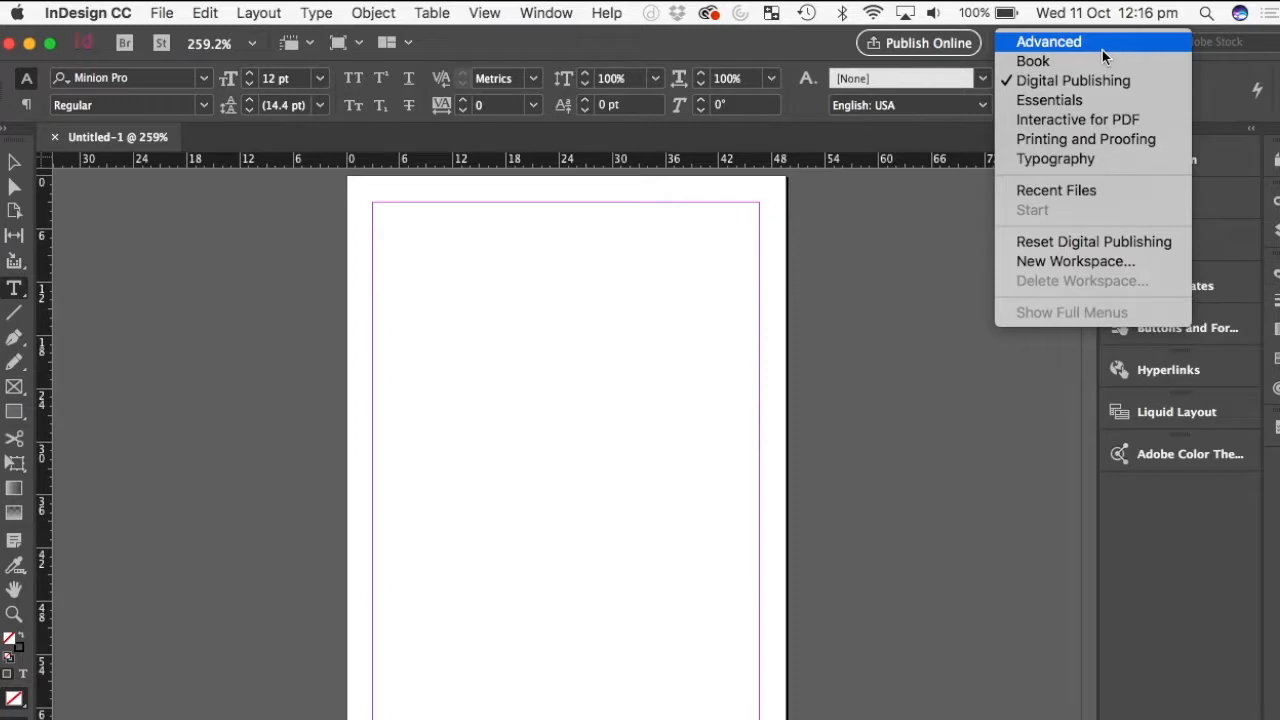
{"action": "left_click", "coordinate": [1102, 256]}
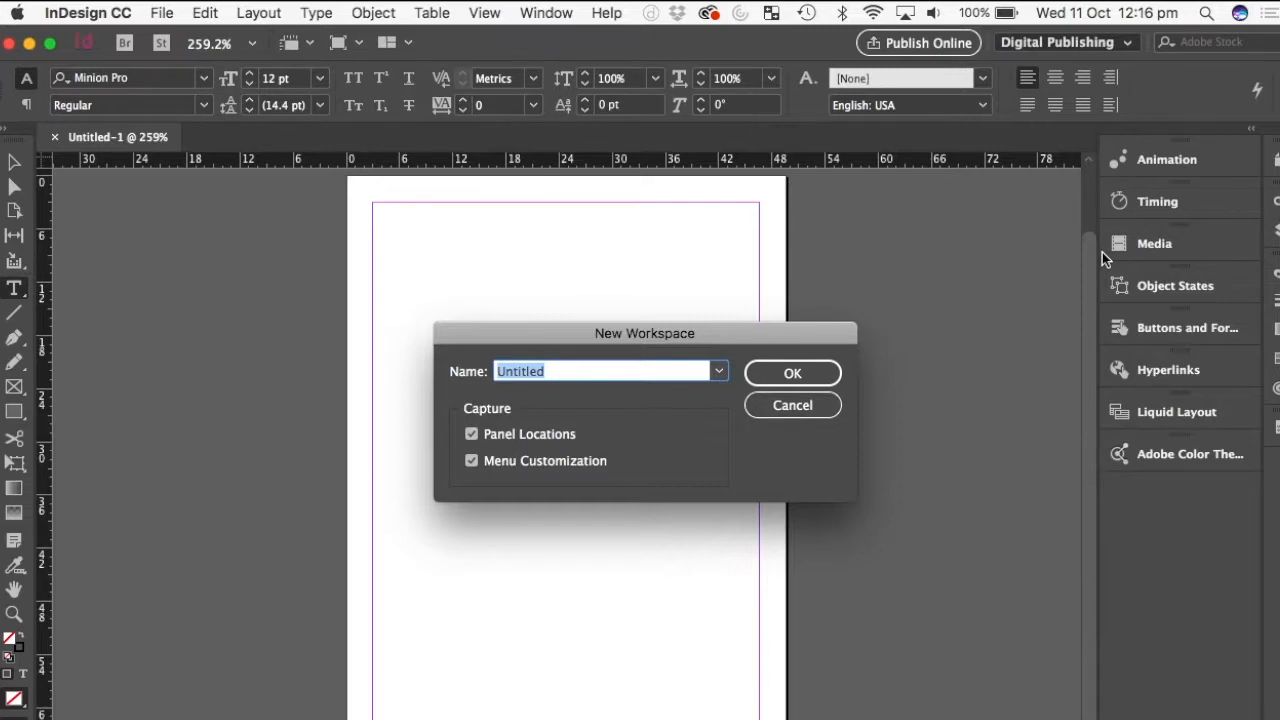
{"action": "type", "text": "Custom 1"}
{"action": "left_click", "coordinate": [795, 375]}
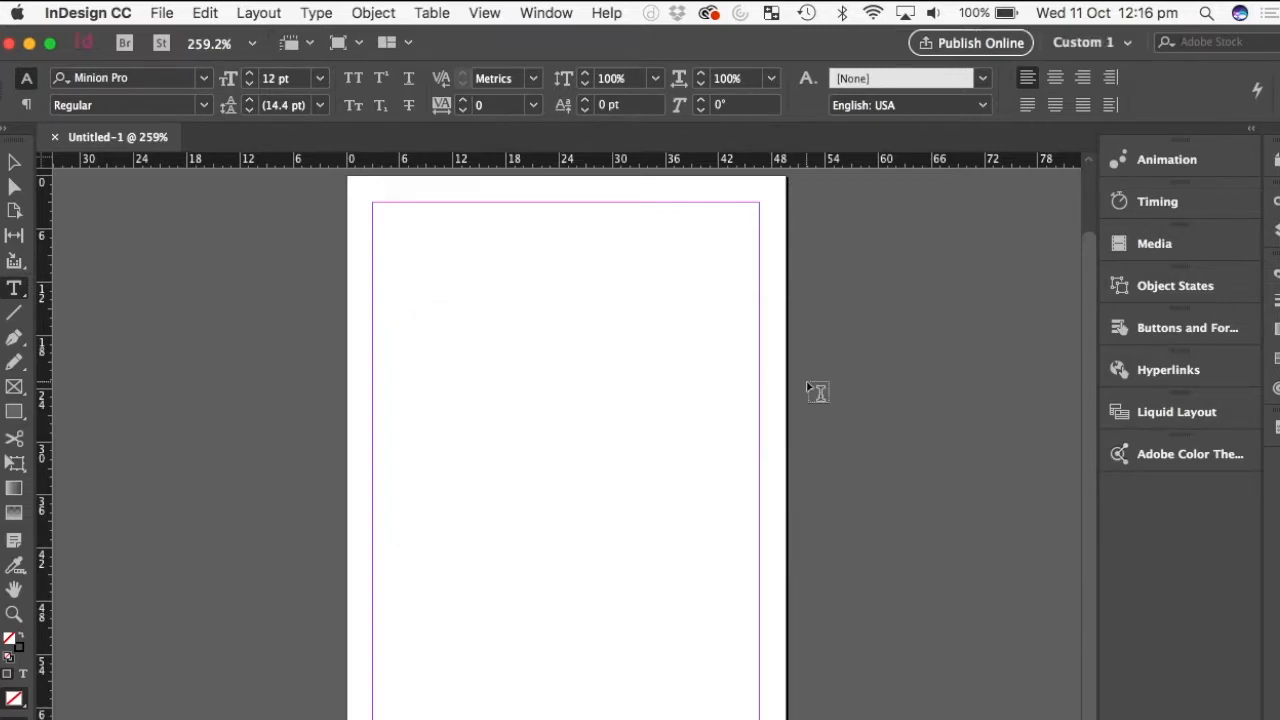
{"action": "left_click", "coordinate": [1123, 48]}
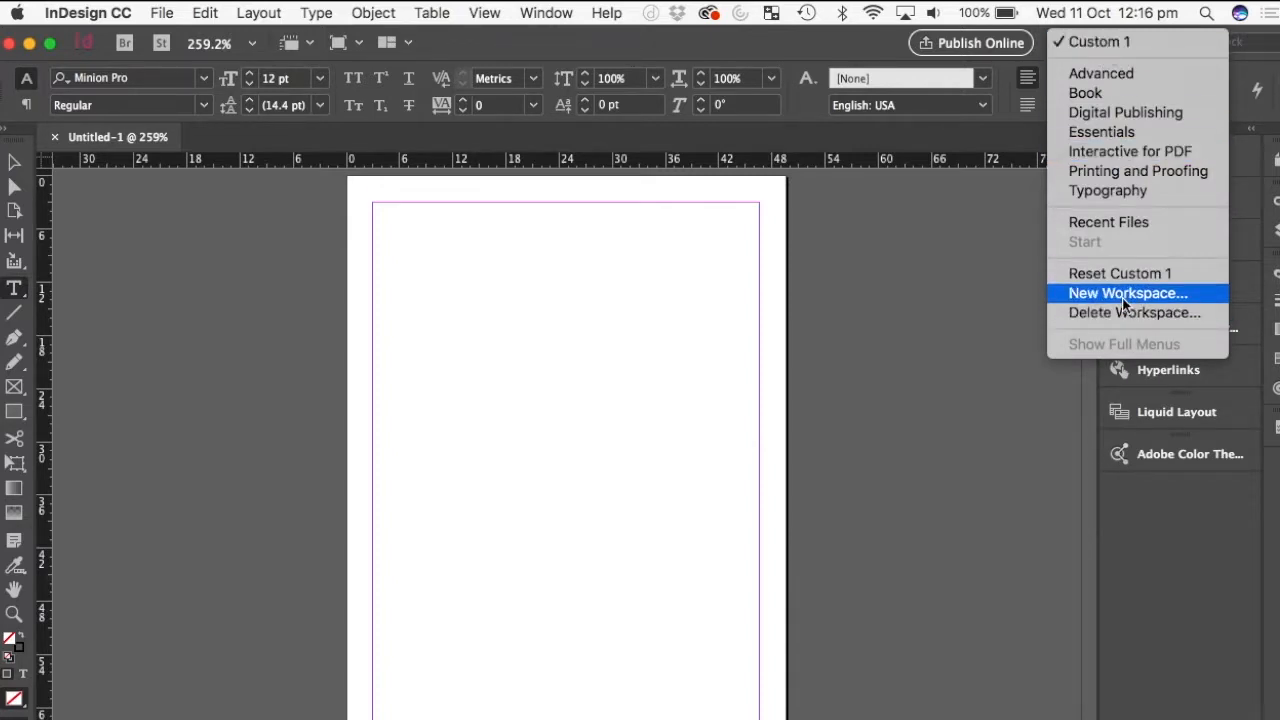
{"action": "left_click", "coordinate": [1169, 501]}
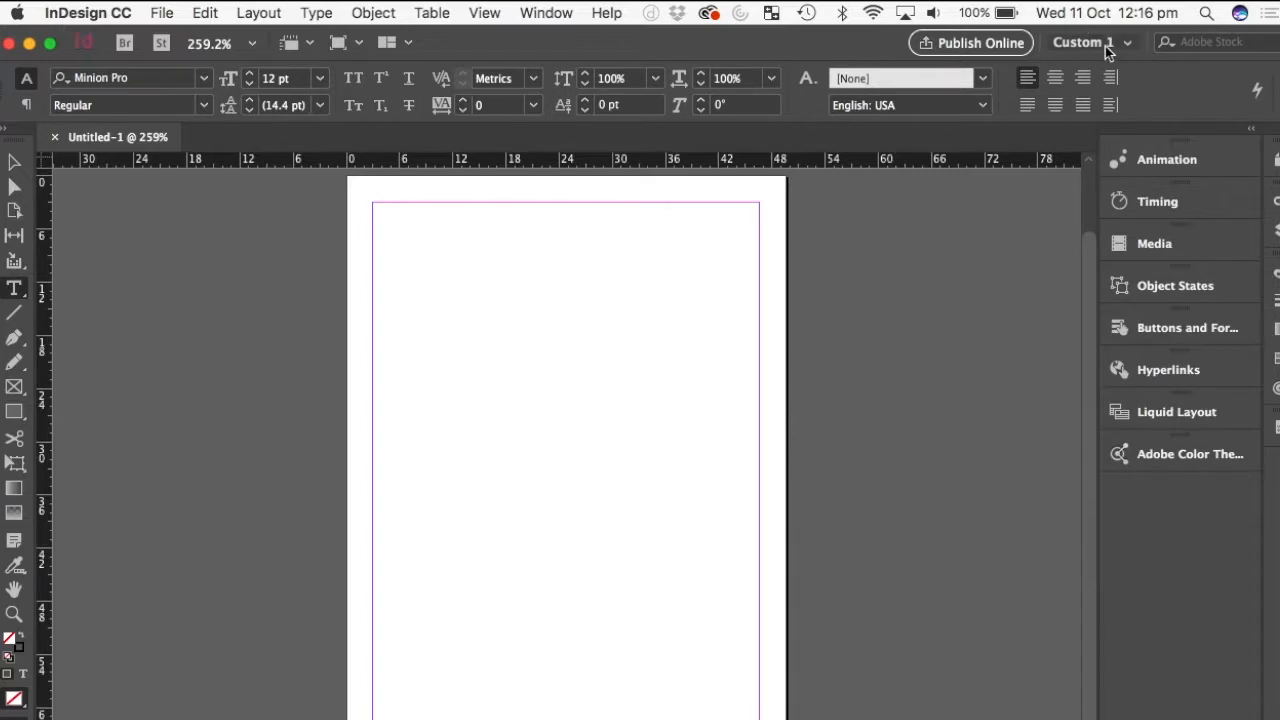
Step: Show the Pages panel, collapse it, and dock it above Animation in the column of labelled panels
{"action": "left_click", "coordinate": [543, 14]}
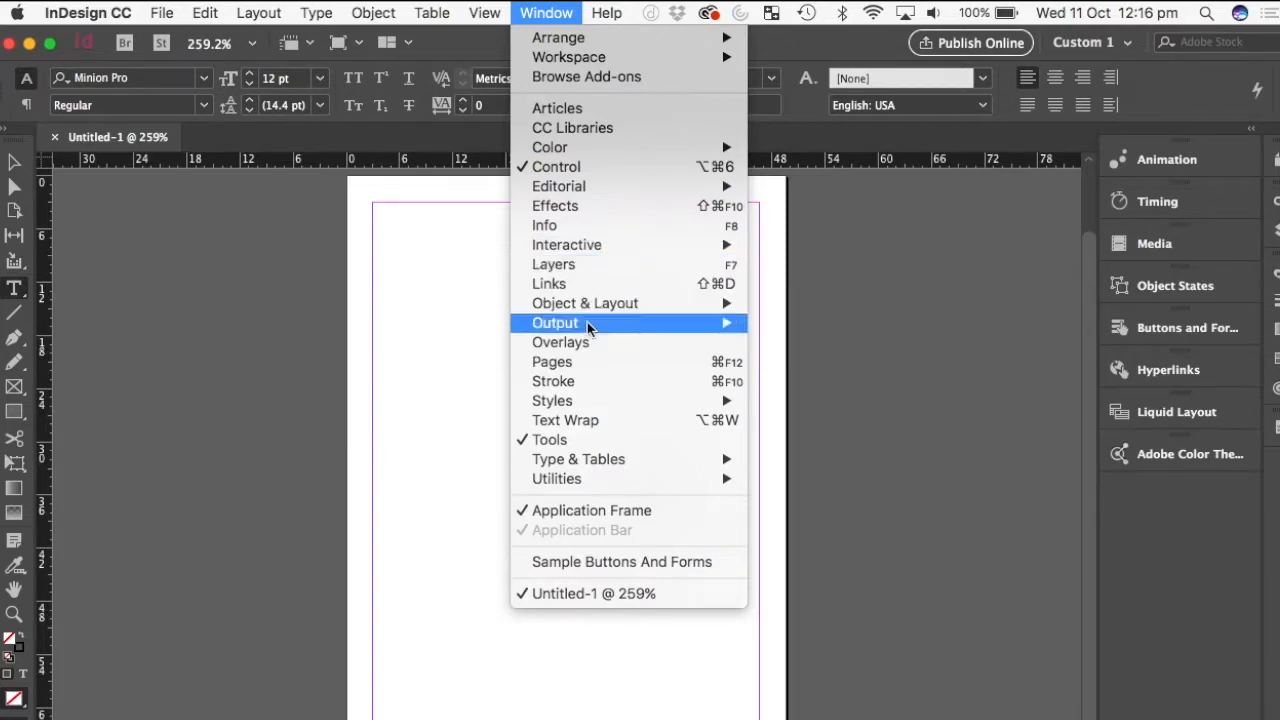
{"action": "left_click", "coordinate": [587, 366]}
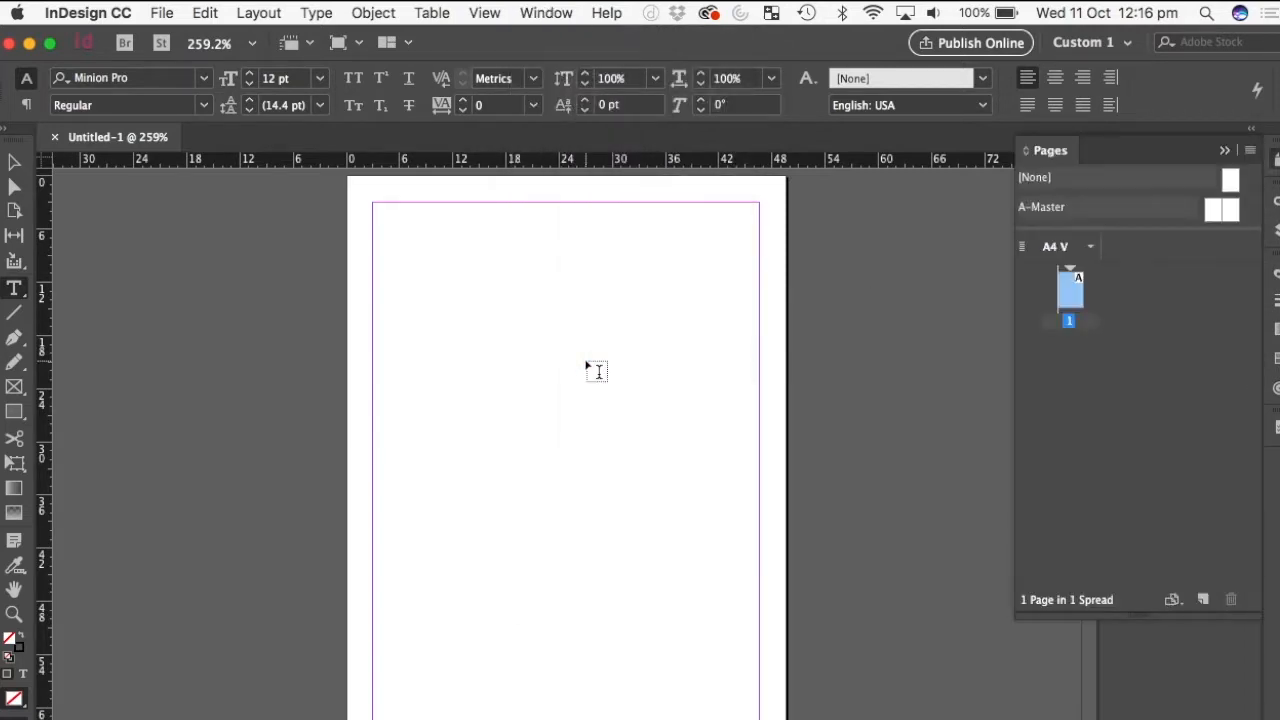
{"action": "left_click", "coordinate": [1224, 150]}
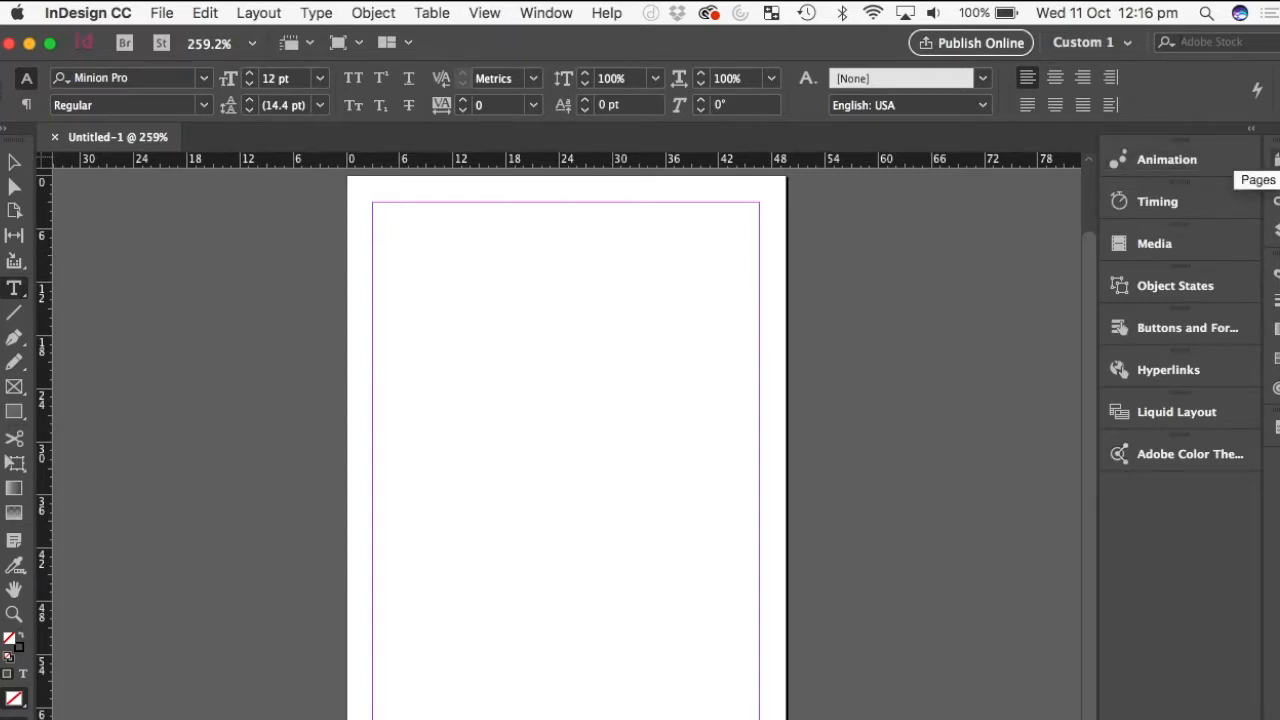
{"action": "left_click_drag", "start_coordinate": [1274, 160], "coordinate": [1183, 137]}
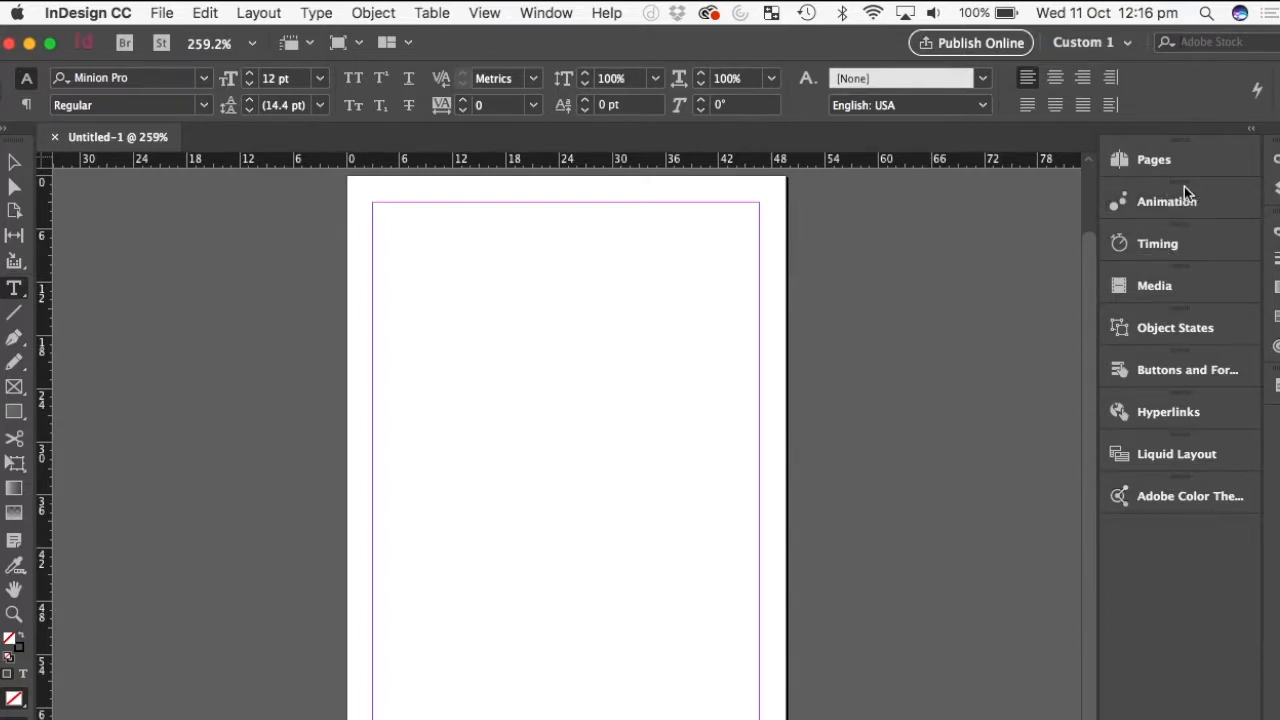
Step: Close the Animation, Timing and Media panels in the panel dock
{"action": "left_click", "coordinate": [1162, 202]}
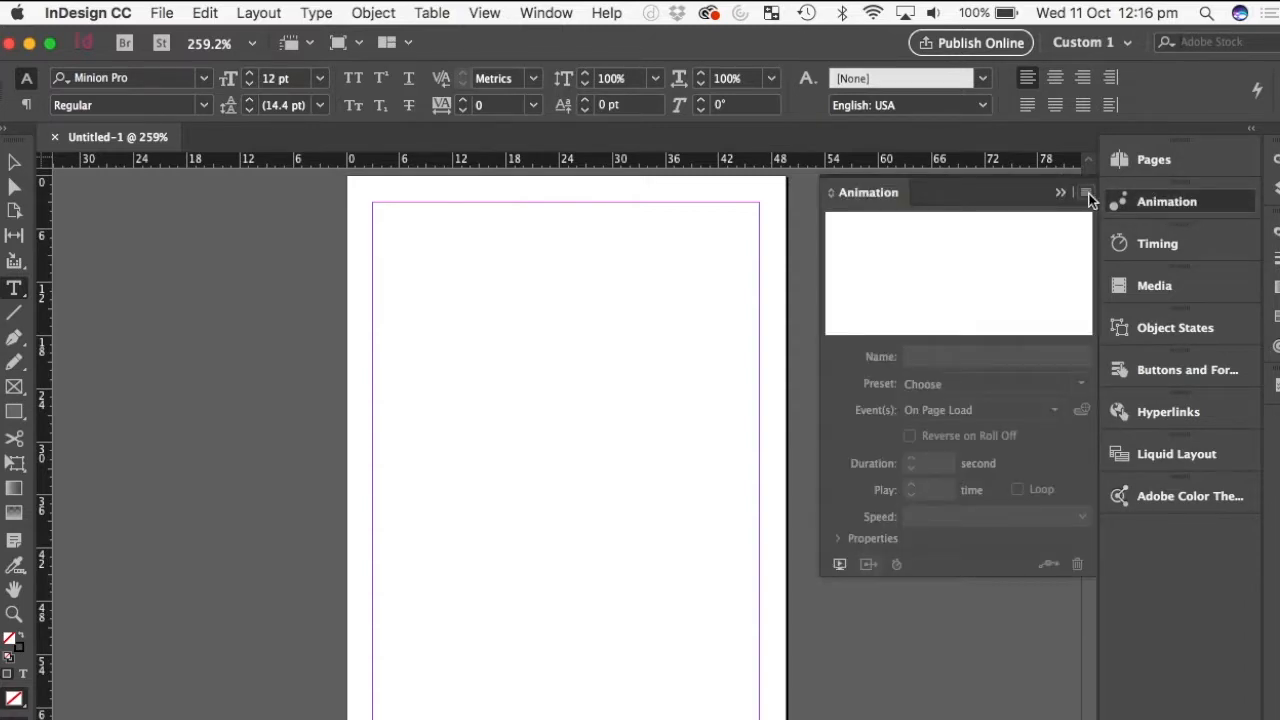
{"action": "left_click", "coordinate": [1087, 193]}
{"action": "left_click", "coordinate": [1067, 193]}
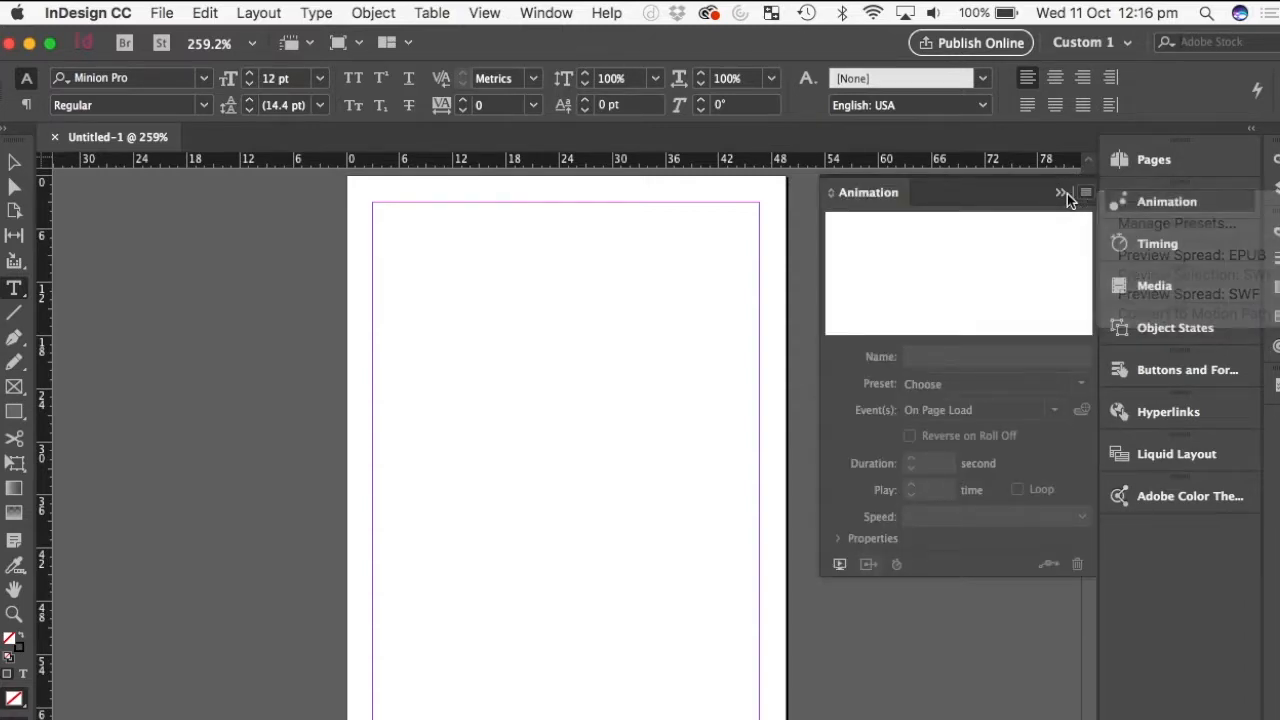
{"action": "left_click", "coordinate": [1064, 193]}
{"action": "right_click", "coordinate": [1178, 202]}
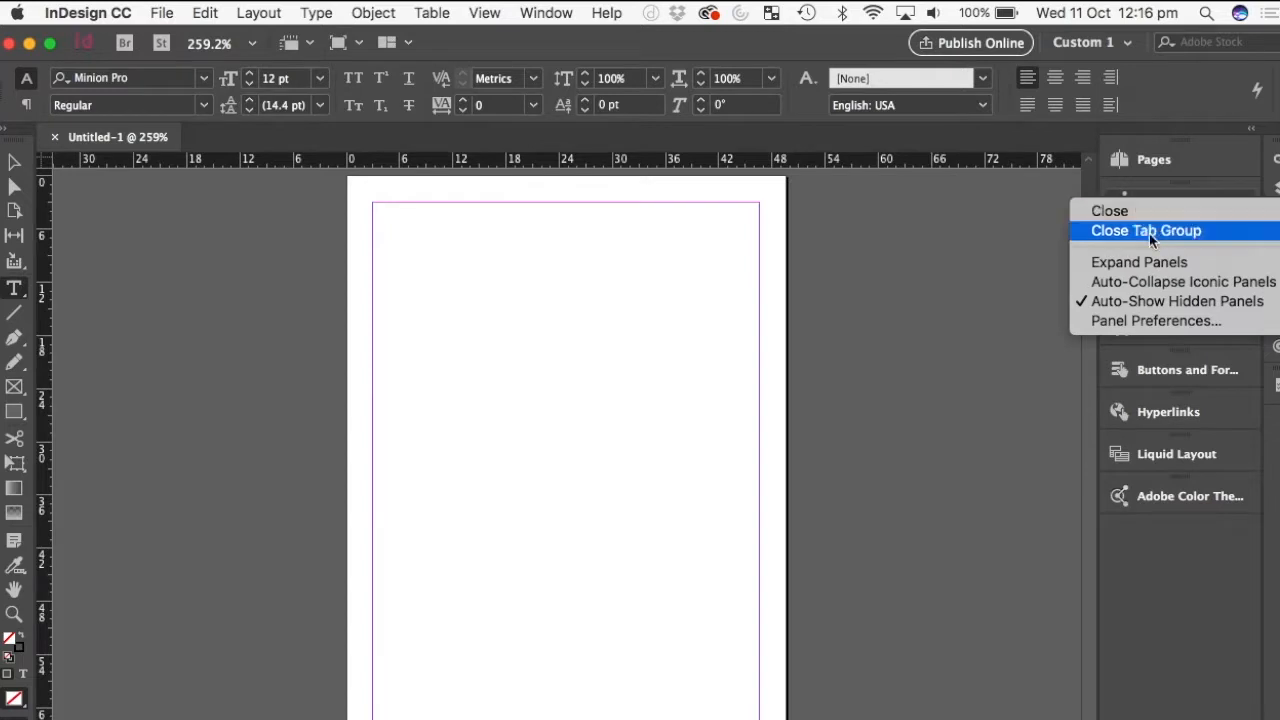
{"action": "left_click", "coordinate": [1140, 211]}
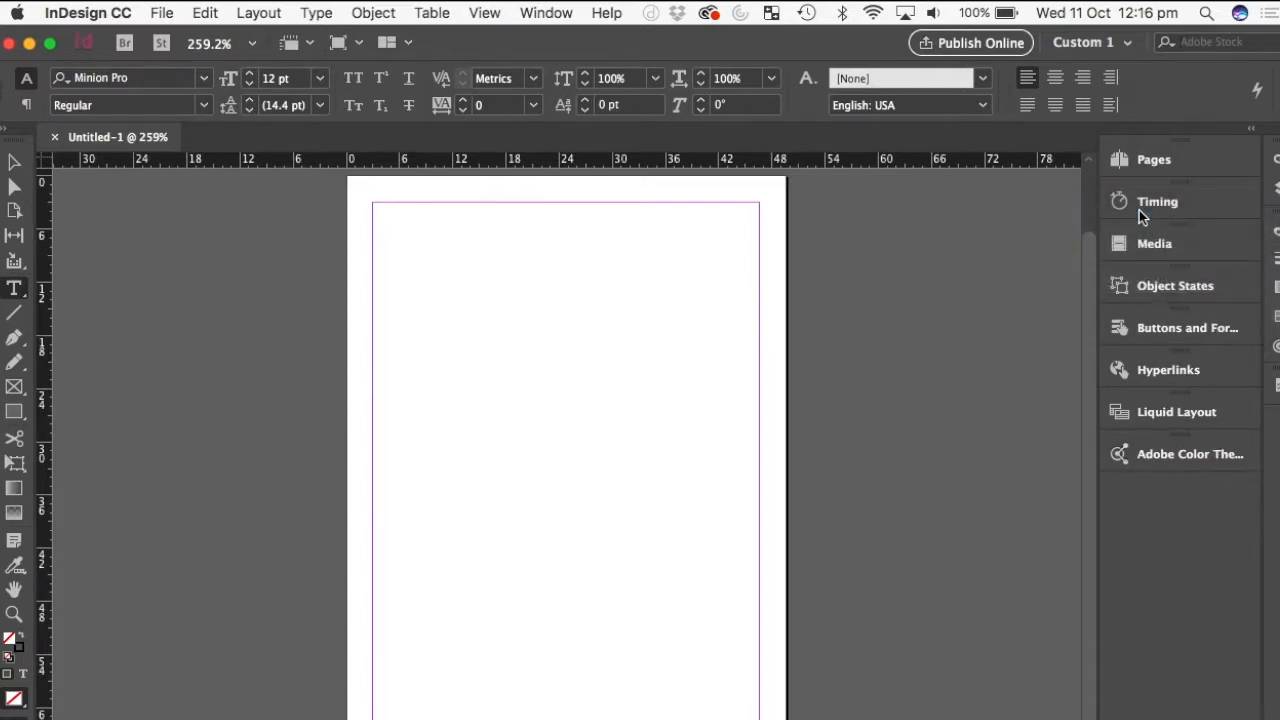
{"action": "right_click", "coordinate": [1188, 203]}
{"action": "left_click", "coordinate": [1145, 218]}
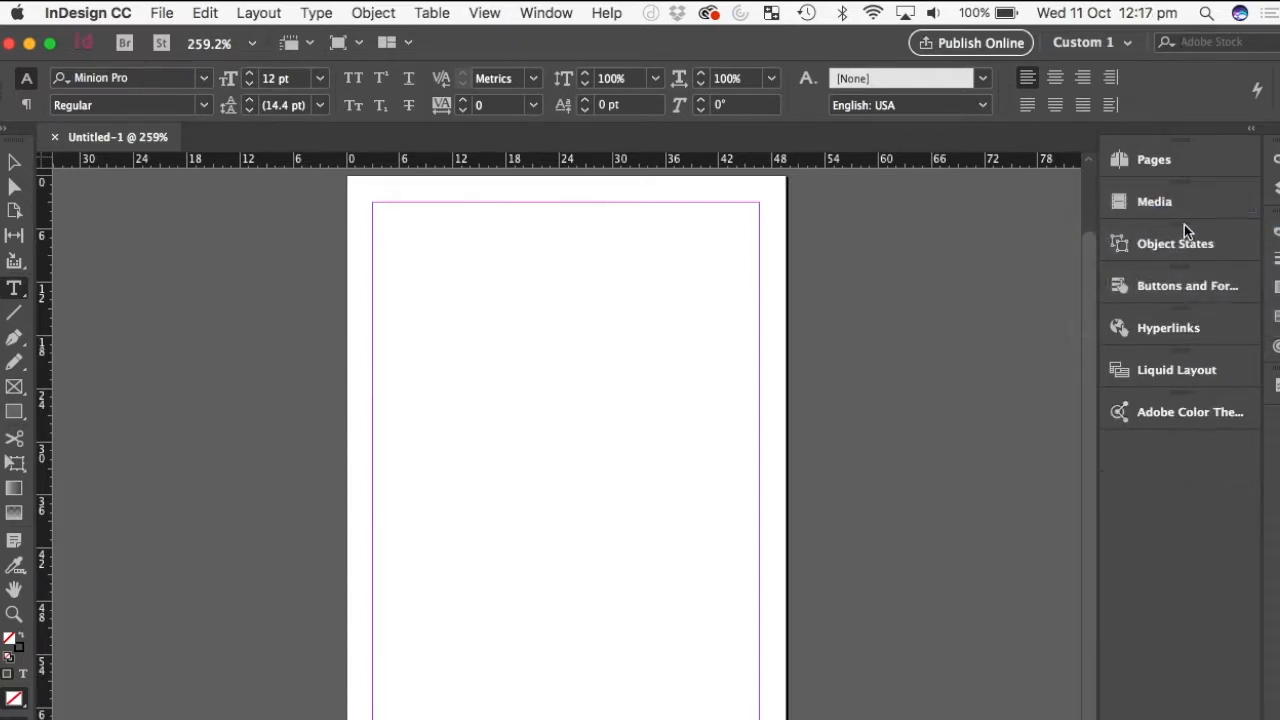
{"action": "right_click", "coordinate": [1179, 204]}
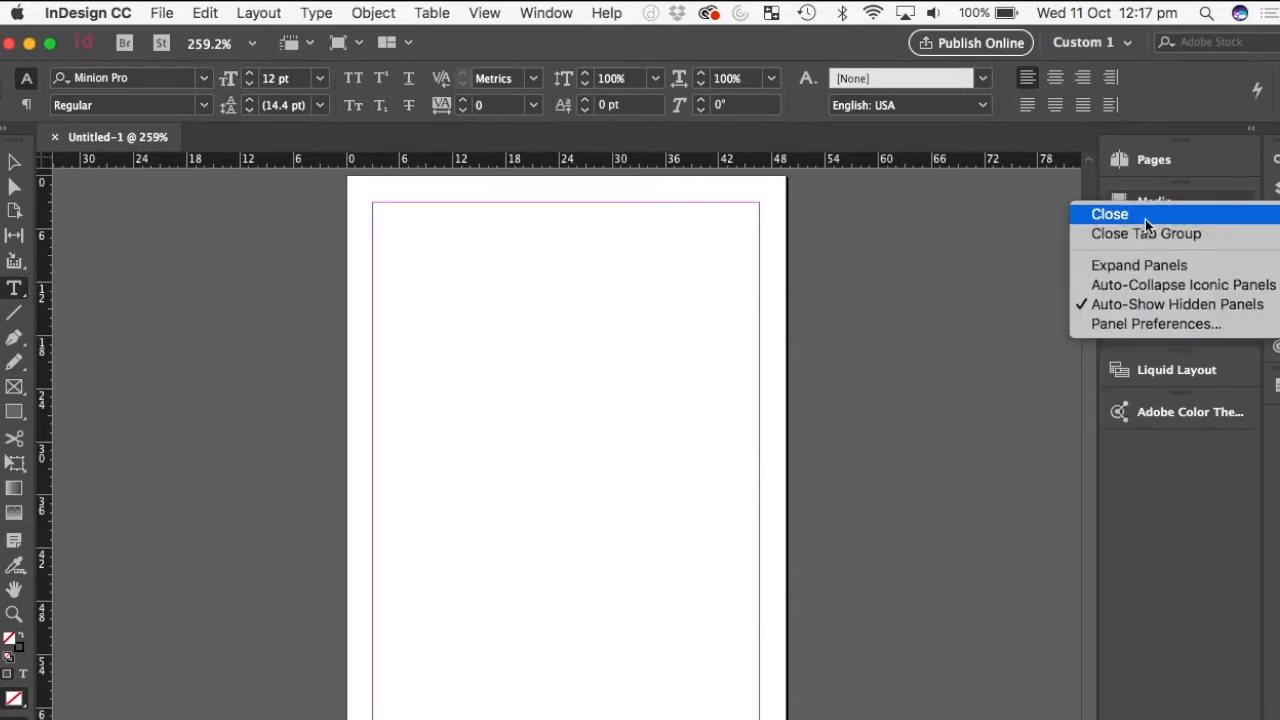
{"action": "left_click", "coordinate": [1145, 216]}
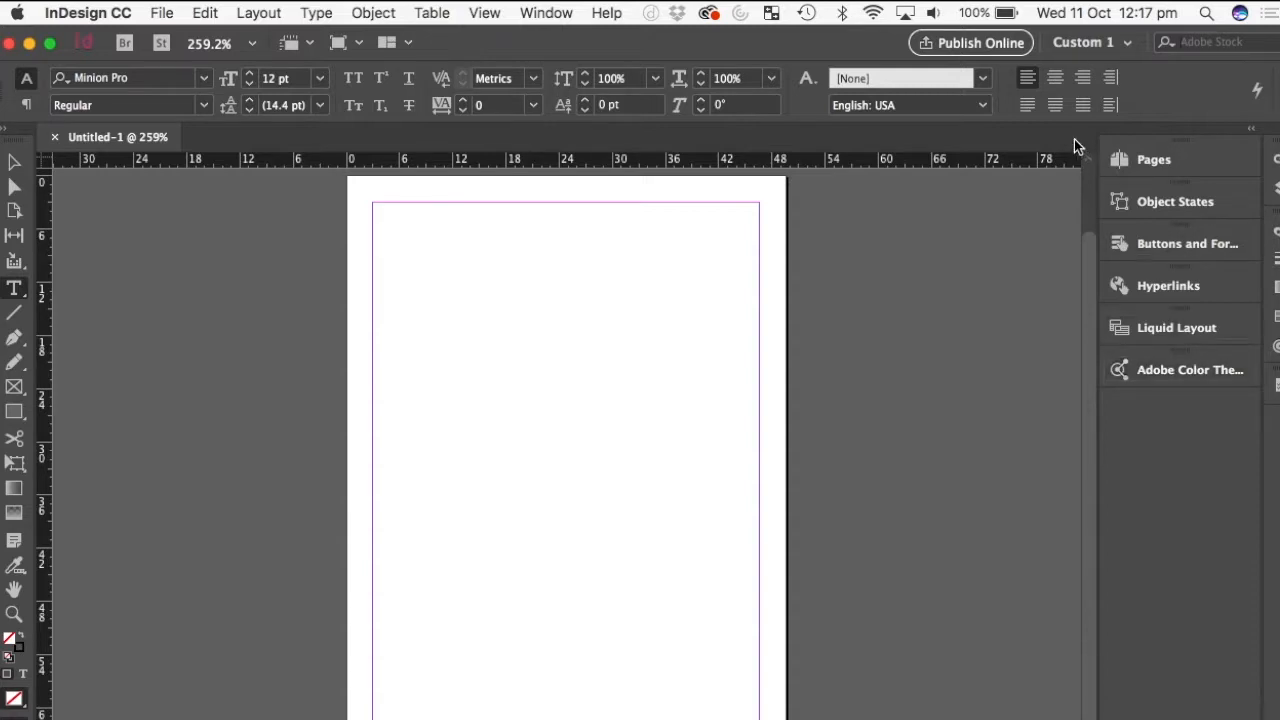
Step: Switch from the Custom 1 workspace to the Essentials workspace
{"action": "left_click", "coordinate": [1095, 42]}
{"action": "left_click", "coordinate": [1120, 132]}
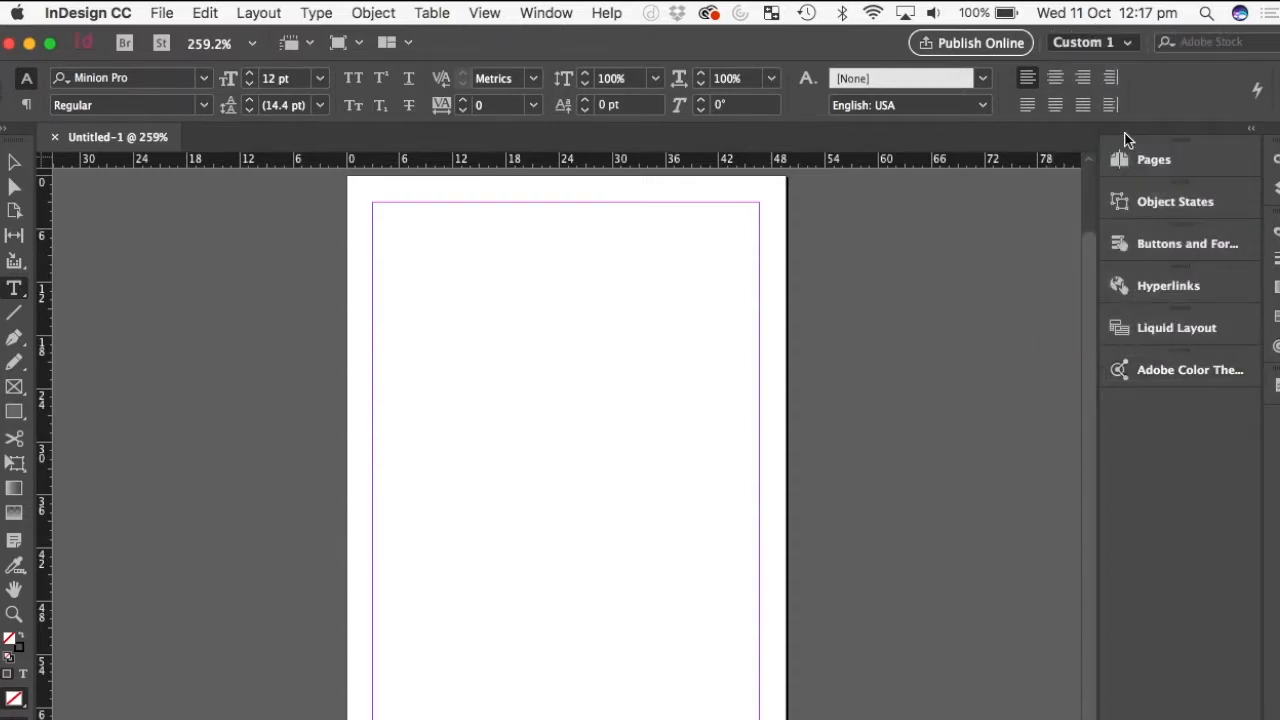
{"action": "left_click", "coordinate": [1094, 151]}
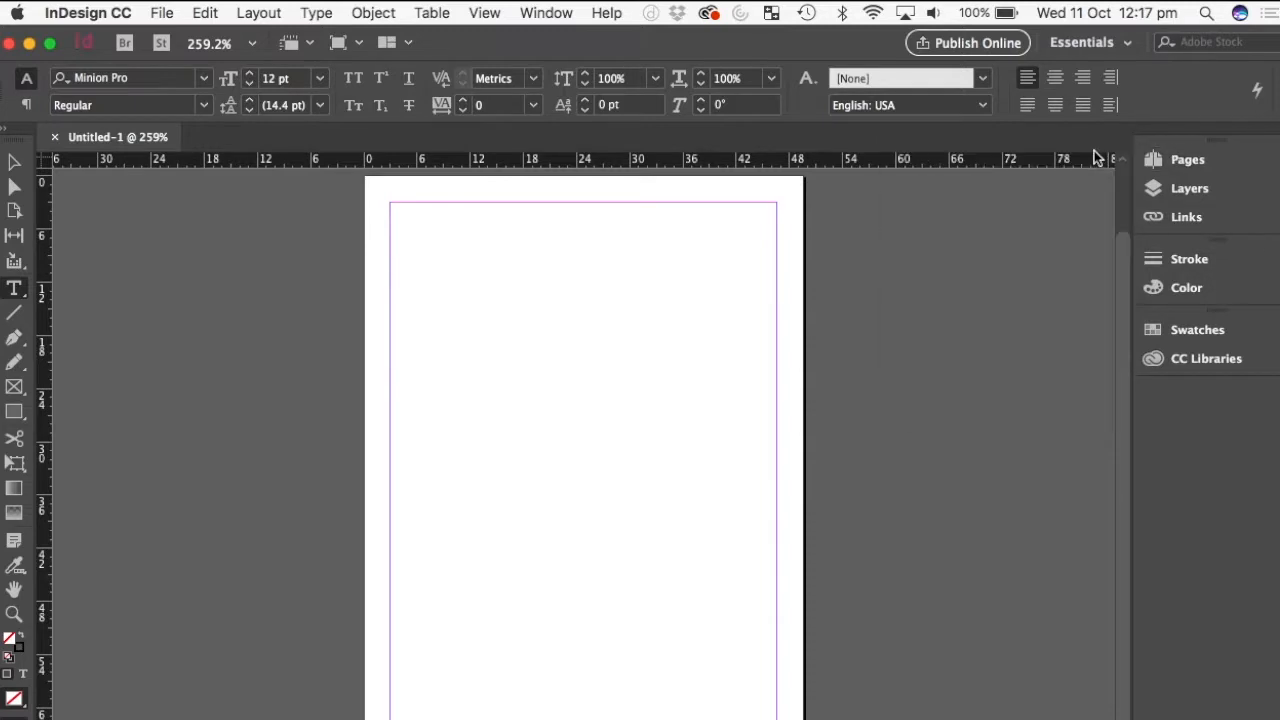
{"action": "left_click", "coordinate": [1113, 44]}
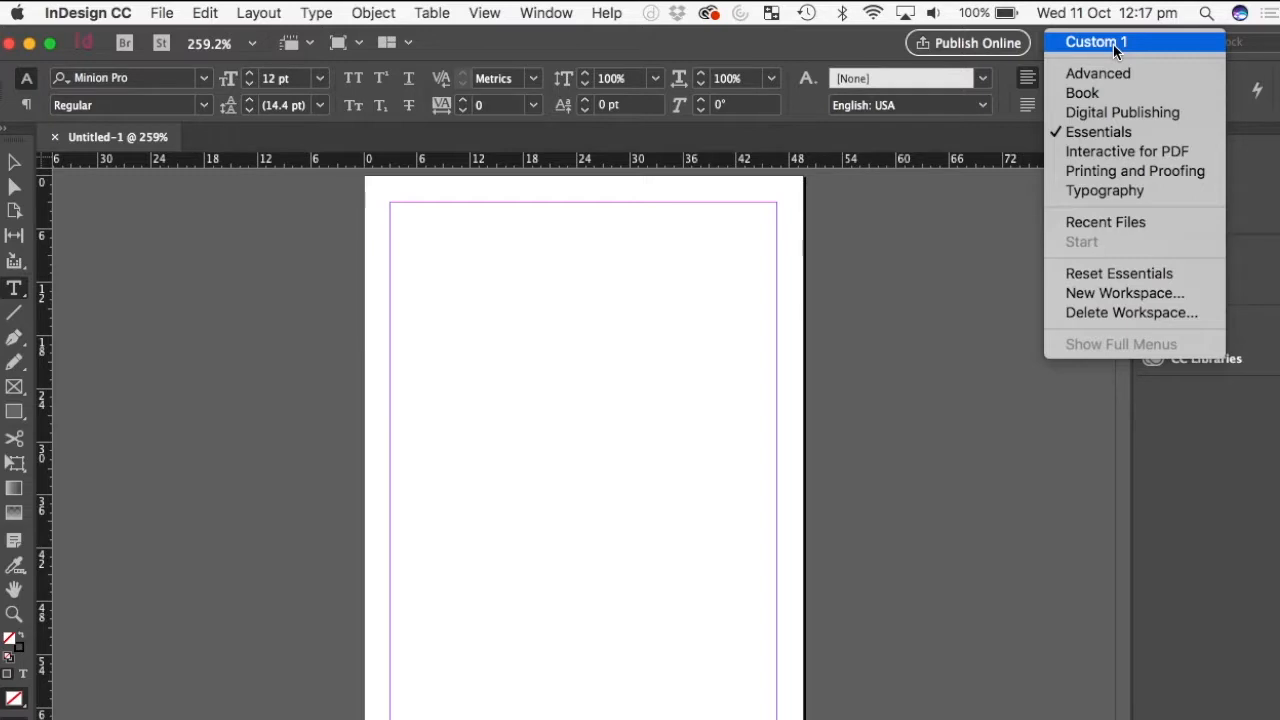
{"action": "left_click", "coordinate": [1197, 436]}
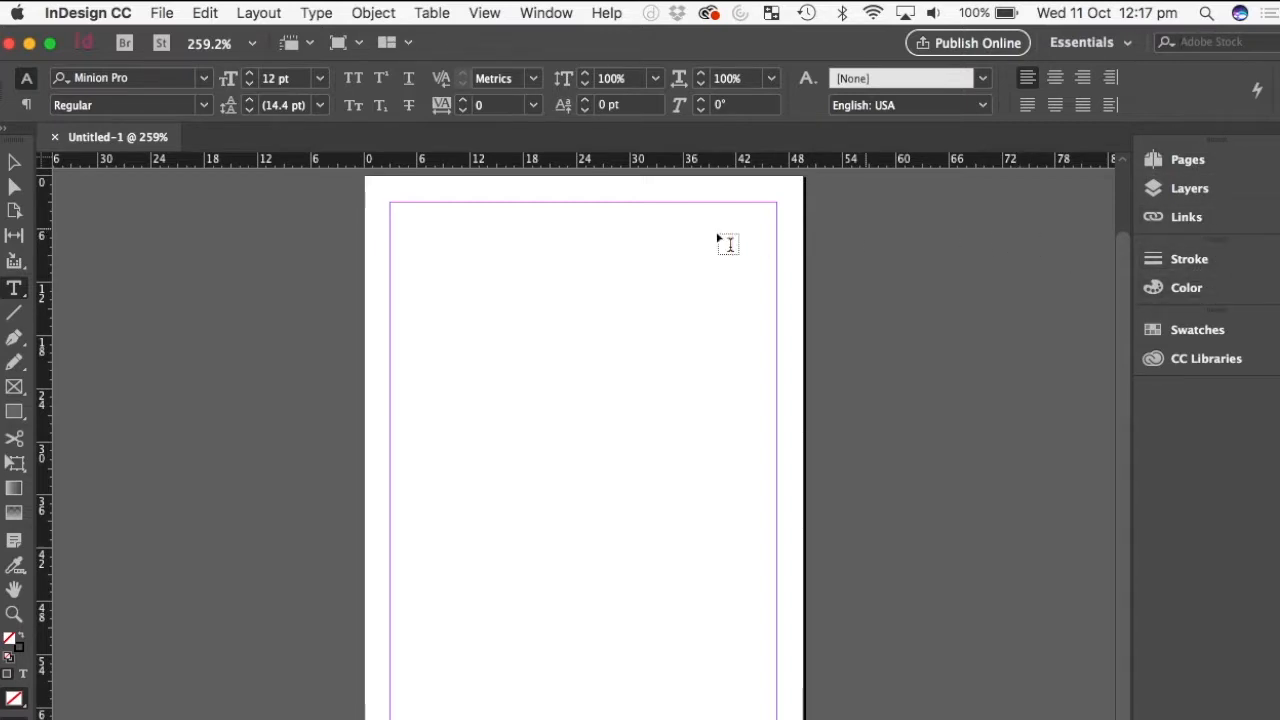
{"action": "left_click", "coordinate": [1110, 40]}
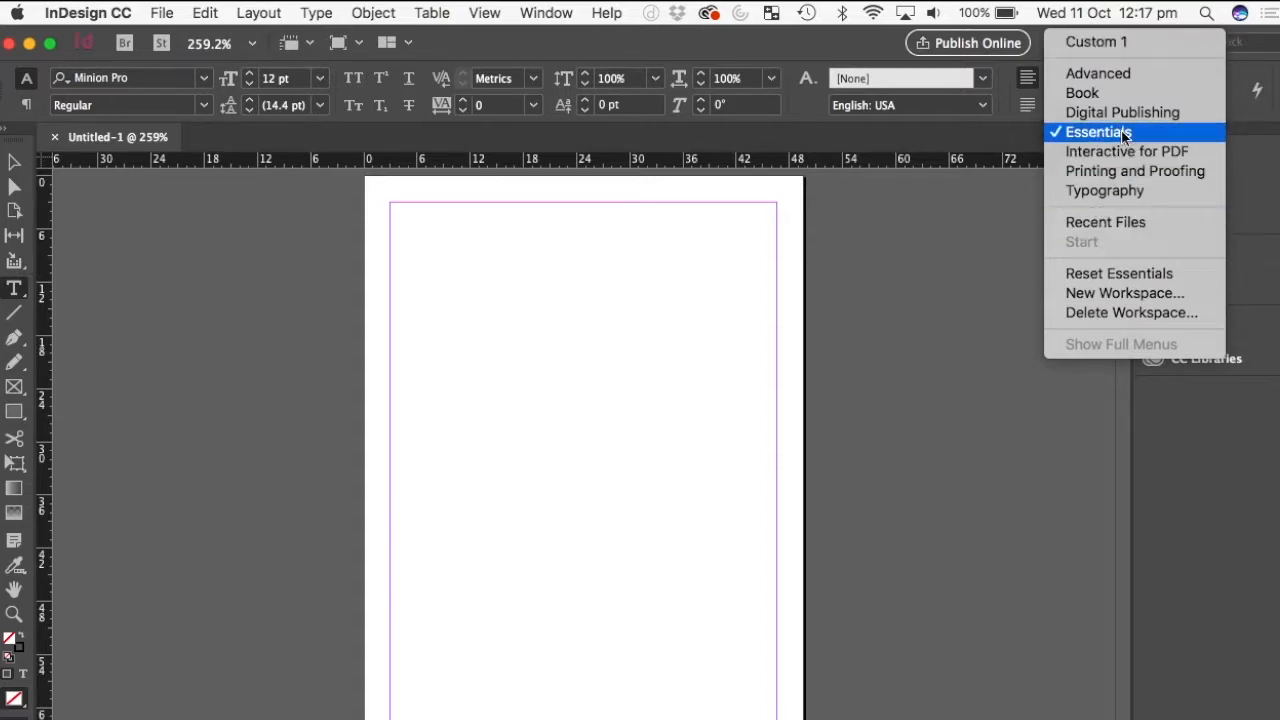
{"action": "left_click", "coordinate": [1203, 457]}
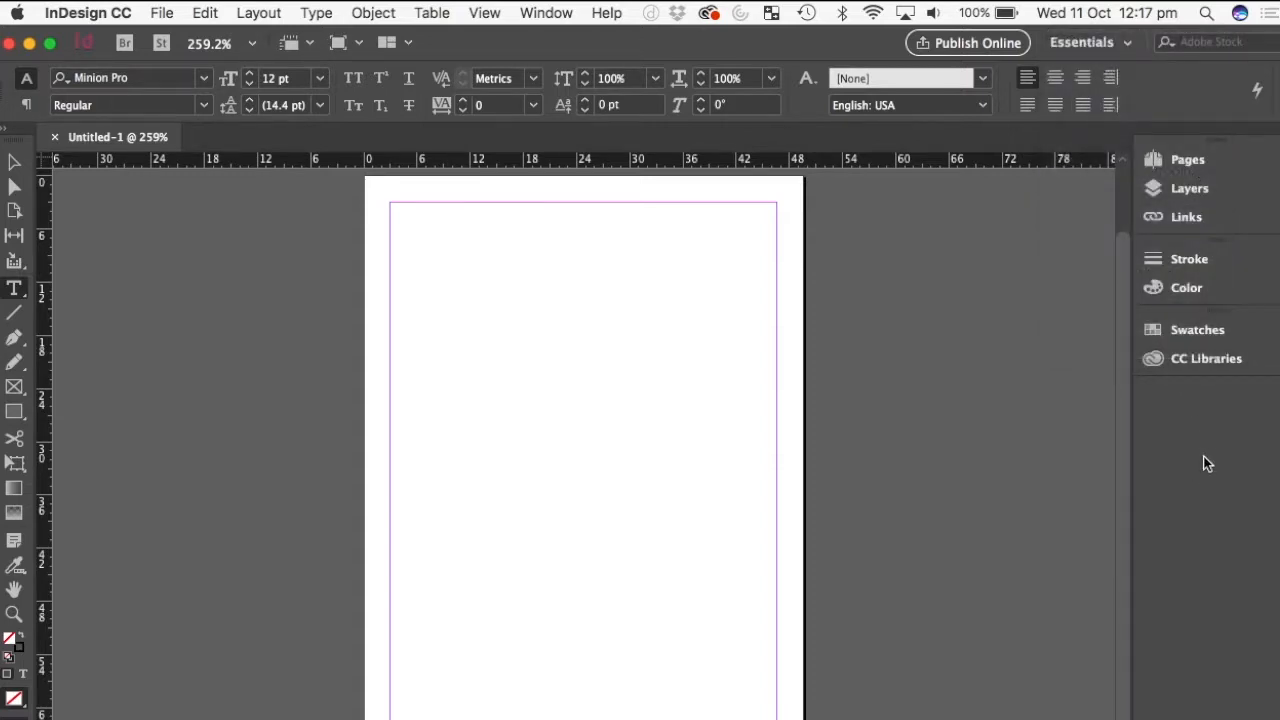
Step: Show the Pages panel and lengthen it down to near the bottom edge of the window
{"action": "left_click", "coordinate": [1190, 159]}
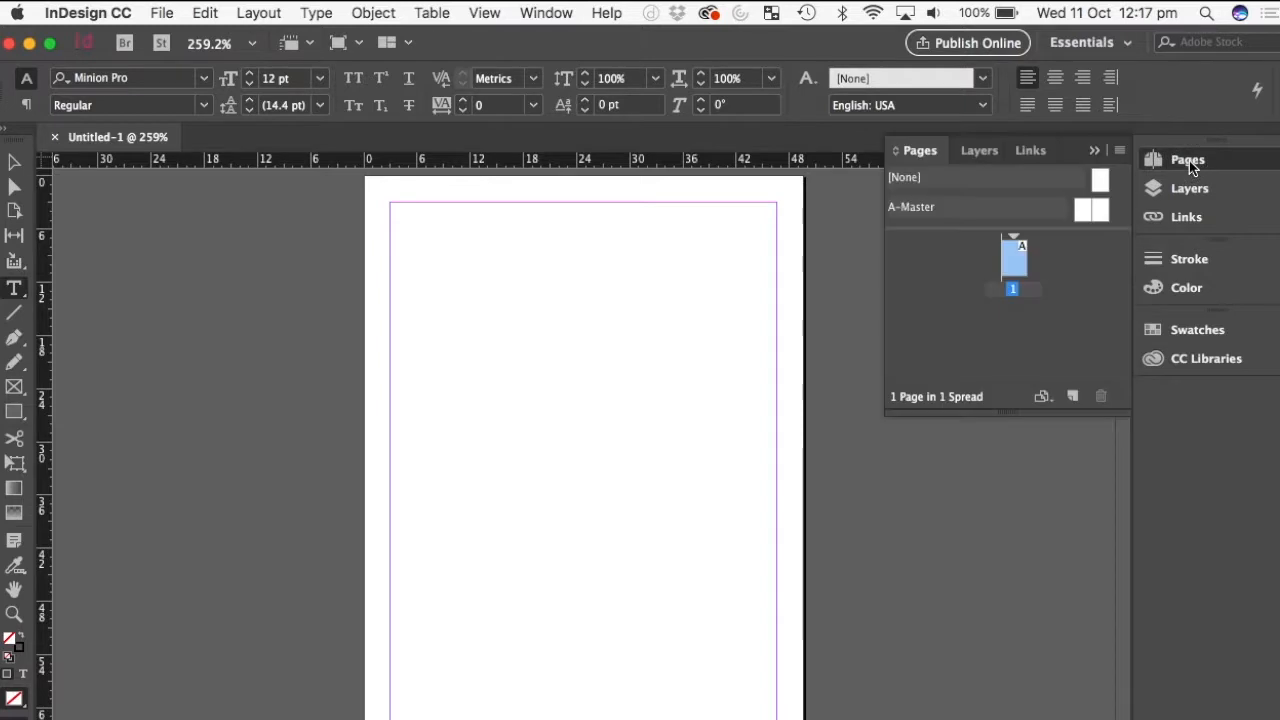
{"action": "left_click", "coordinate": [1016, 416]}
{"action": "left_click_drag", "start_coordinate": [1016, 416], "coordinate": [1005, 706]}
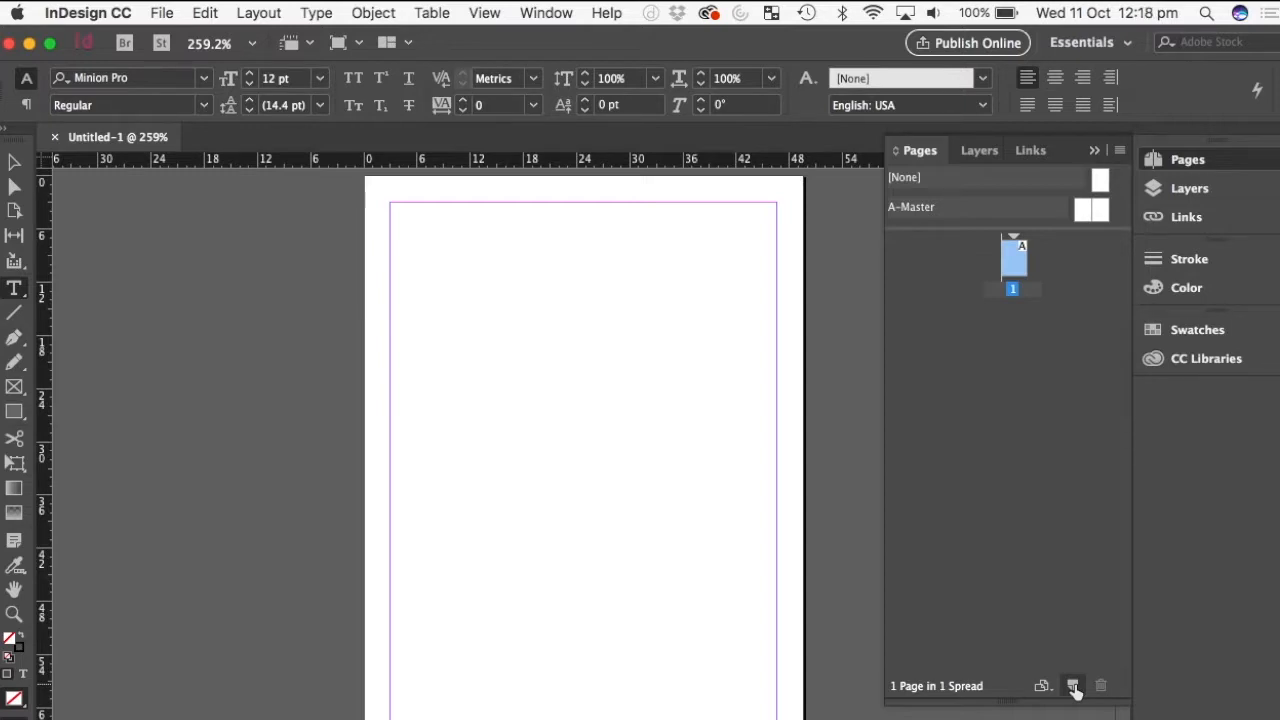
Step: Add six new pages after page 1 of the document
{"action": "left_click", "coordinate": [1073, 688]}
{"action": "left_click", "coordinate": [1073, 688]}
{"action": "left_click", "coordinate": [1073, 688]}
{"action": "left_click", "coordinate": [1073, 688]}
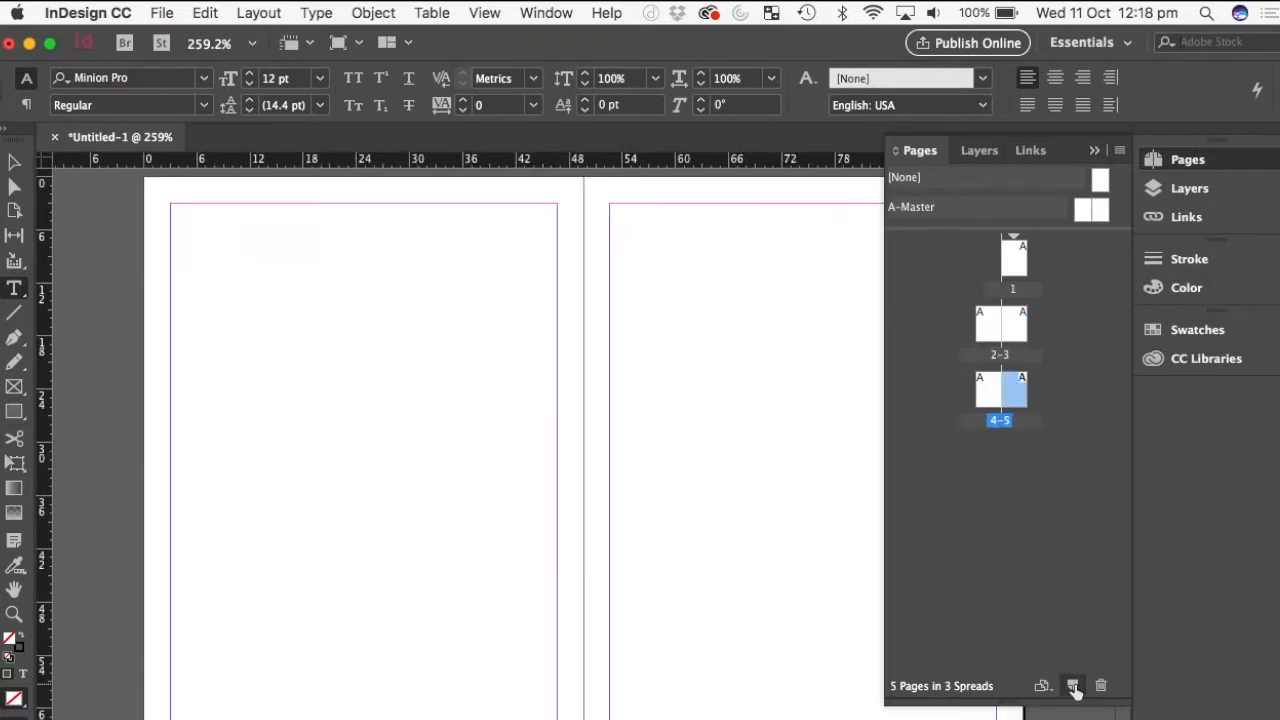
{"action": "left_click", "coordinate": [1073, 688]}
{"action": "left_click", "coordinate": [1073, 688]}
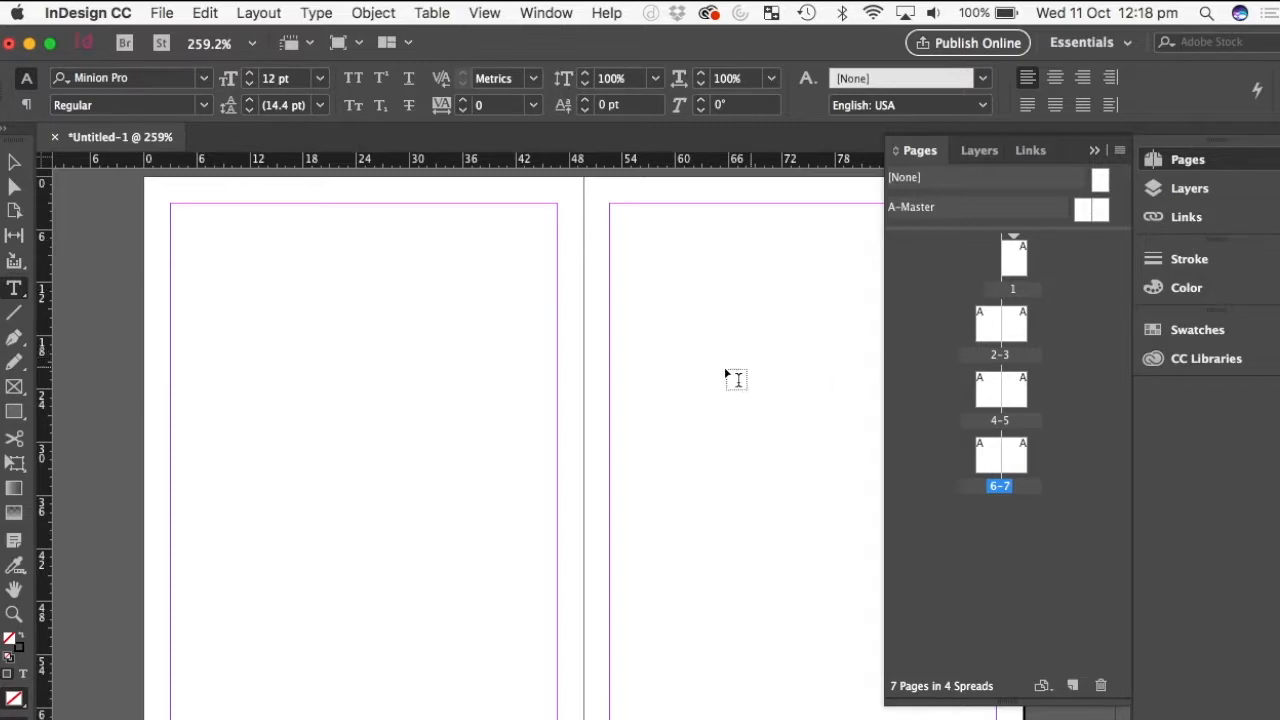
Step: Switch to the Selection tool and examine the layout of the first page and the facing-page spreads at reduced zoom
{"action": "left_click", "coordinate": [14, 163]}
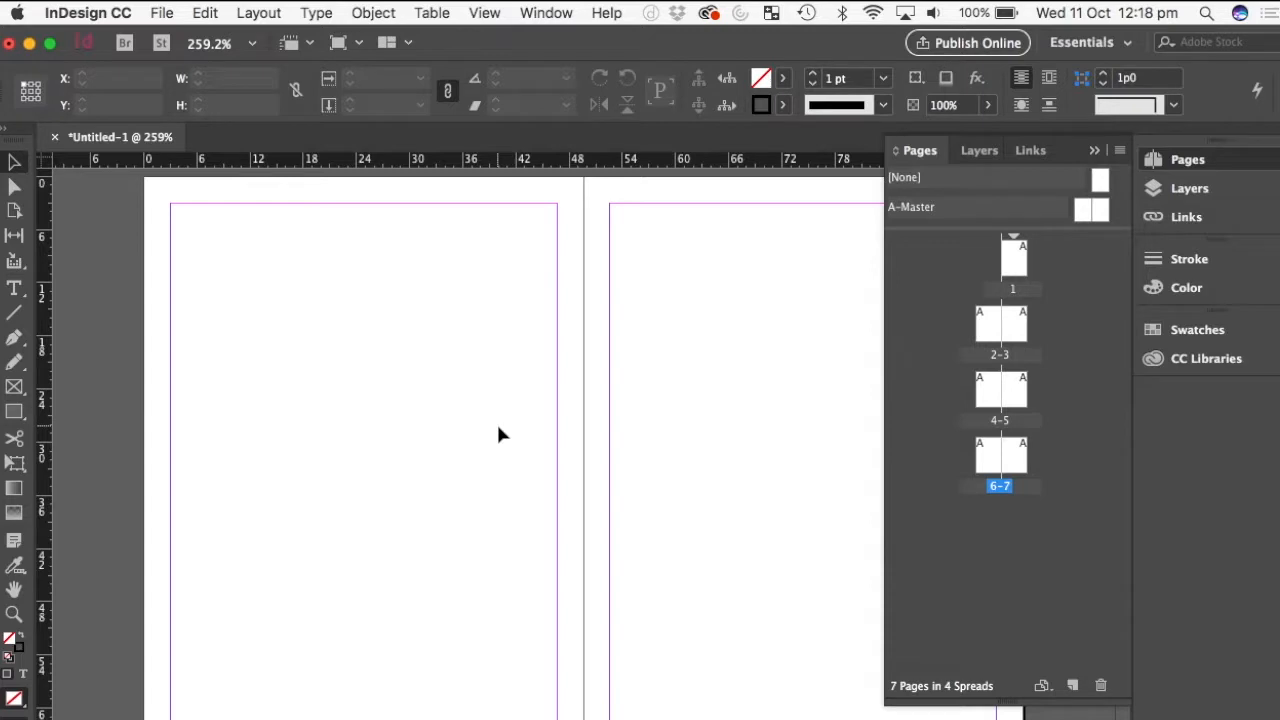
{"action": "scroll", "coordinate": [498, 427], "scroll_direction": "up", "scroll_amount": 1}
{"action": "scroll", "coordinate": [498, 427], "scroll_direction": "down", "scroll_amount": 5}
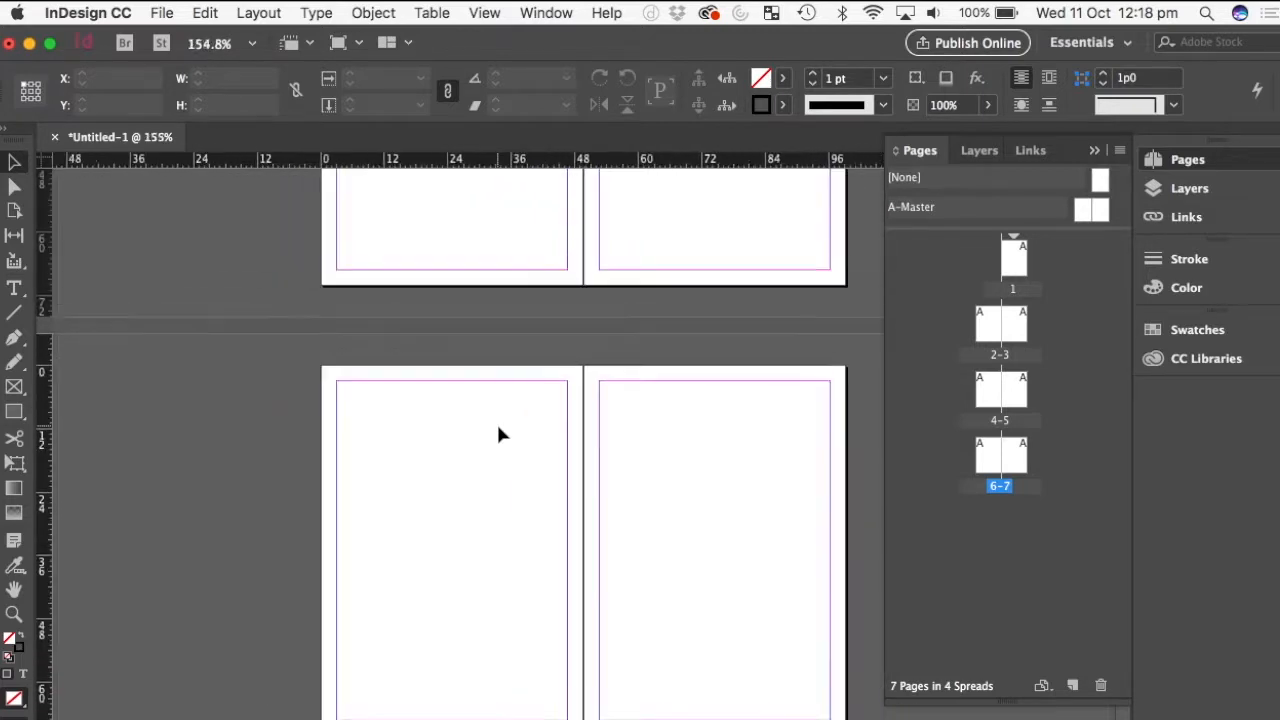
{"action": "scroll", "coordinate": [498, 428], "scroll_direction": "down", "scroll_amount": 2}
{"action": "scroll", "coordinate": [500, 434], "scroll_direction": "down", "scroll_amount": 1}
{"action": "scroll", "coordinate": [500, 434], "scroll_direction": "up", "scroll_amount": 5}
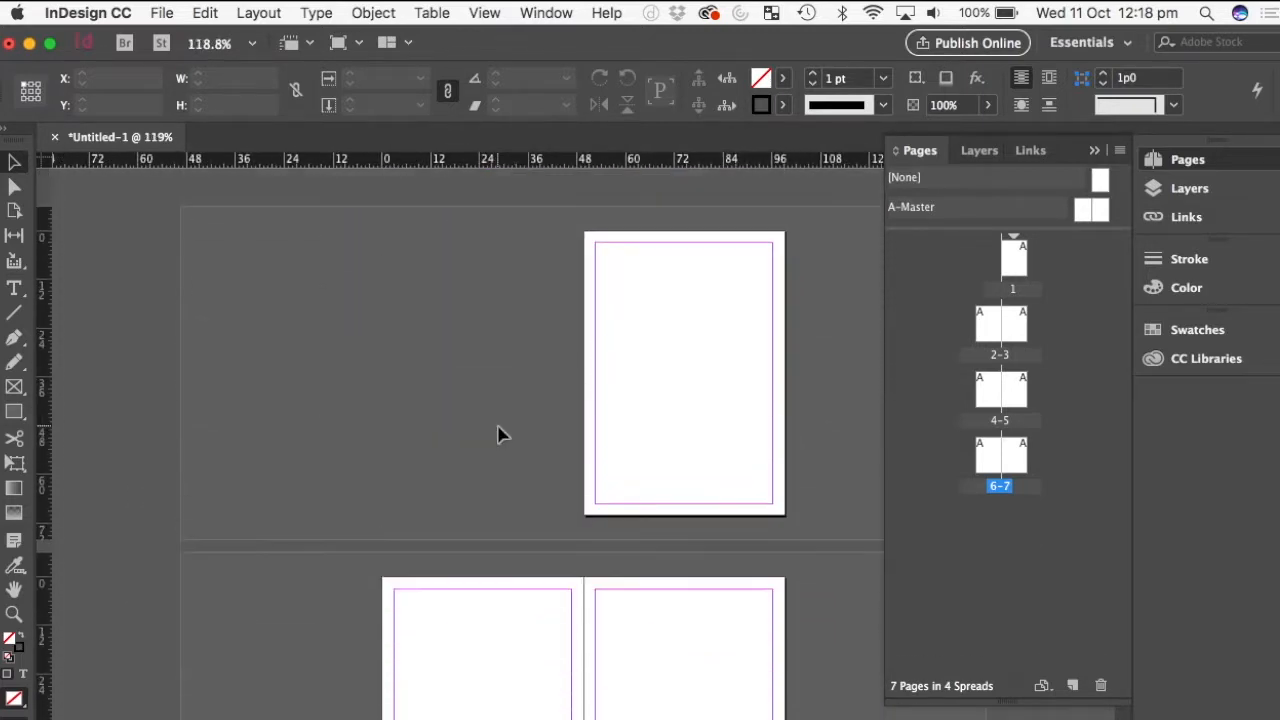
{"action": "scroll", "coordinate": [500, 434], "scroll_direction": "down", "scroll_amount": 5}
{"action": "scroll", "coordinate": [500, 433], "scroll_direction": "up", "scroll_amount": 5}
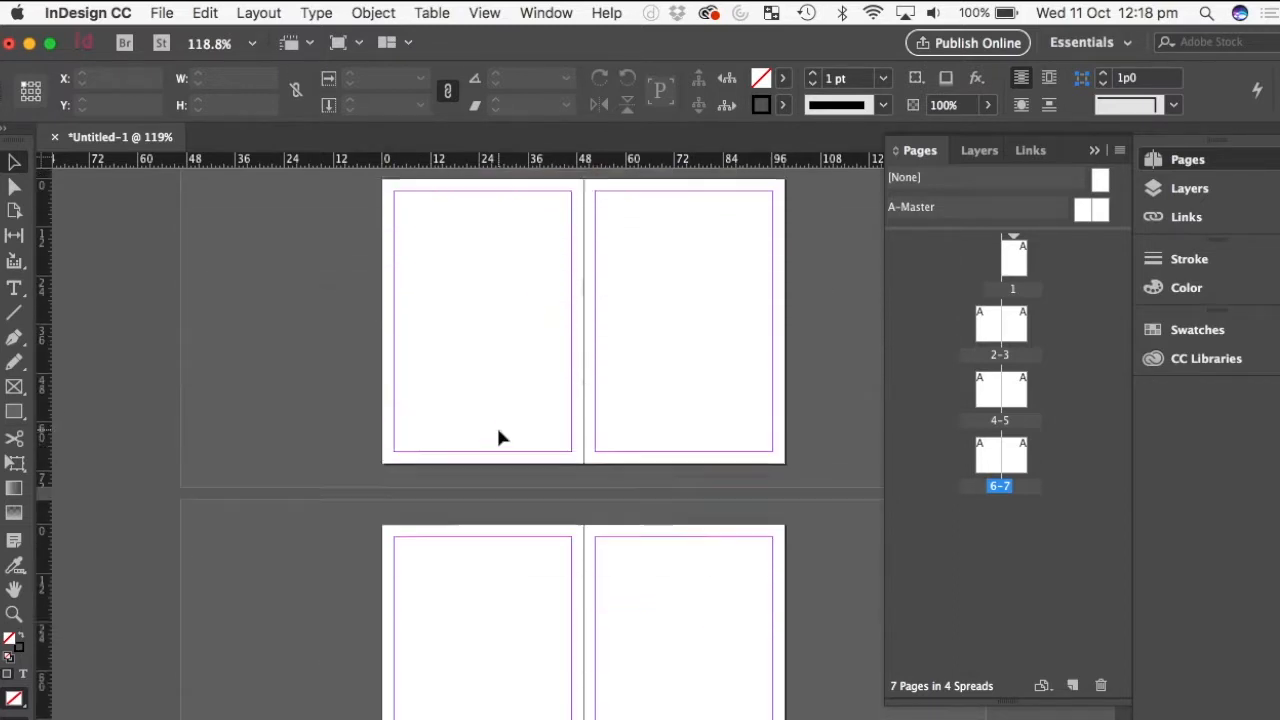
{"action": "scroll", "coordinate": [500, 435], "scroll_direction": "down", "scroll_amount": 1}
{"action": "scroll", "coordinate": [500, 437], "scroll_direction": "up", "scroll_amount": 3}
{"action": "scroll", "coordinate": [500, 437], "scroll_direction": "down", "scroll_amount": 2}
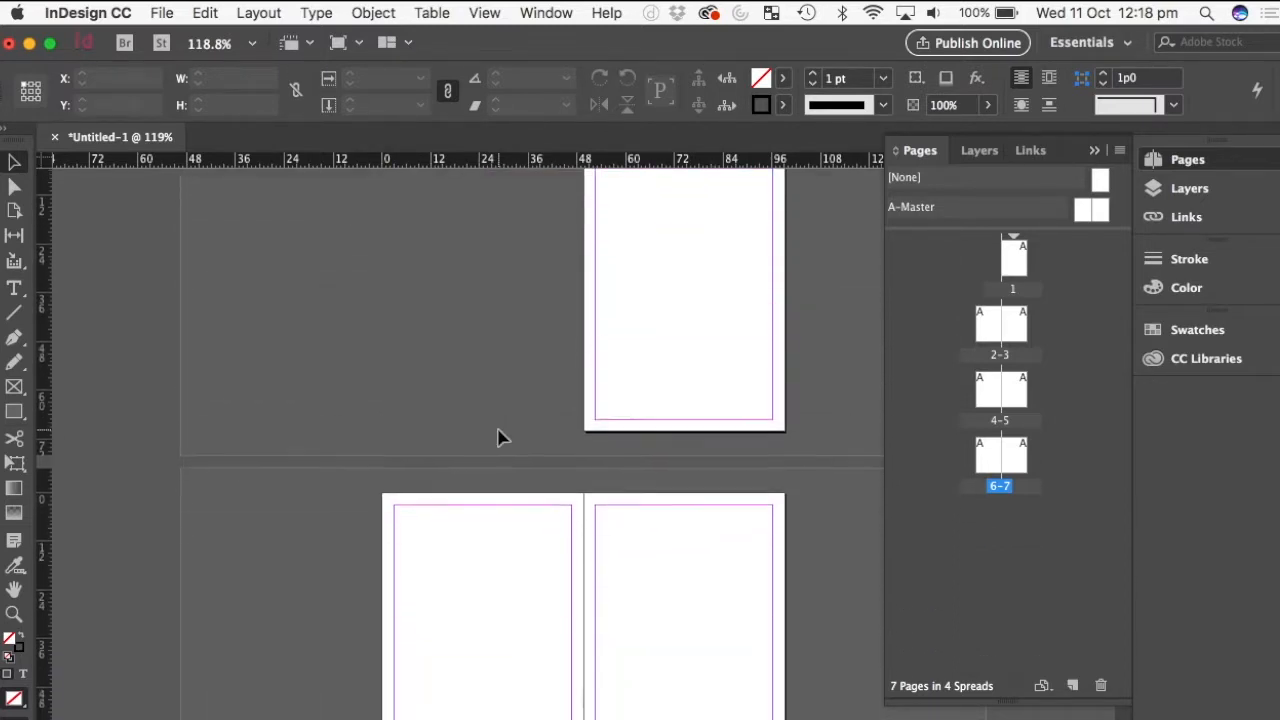
{"action": "scroll", "coordinate": [500, 437], "scroll_direction": "up", "scroll_amount": 1}
{"action": "scroll", "coordinate": [500, 437], "scroll_direction": "down", "scroll_amount": 1}
{"action": "scroll", "coordinate": [500, 437], "scroll_direction": "down", "scroll_amount": 2}
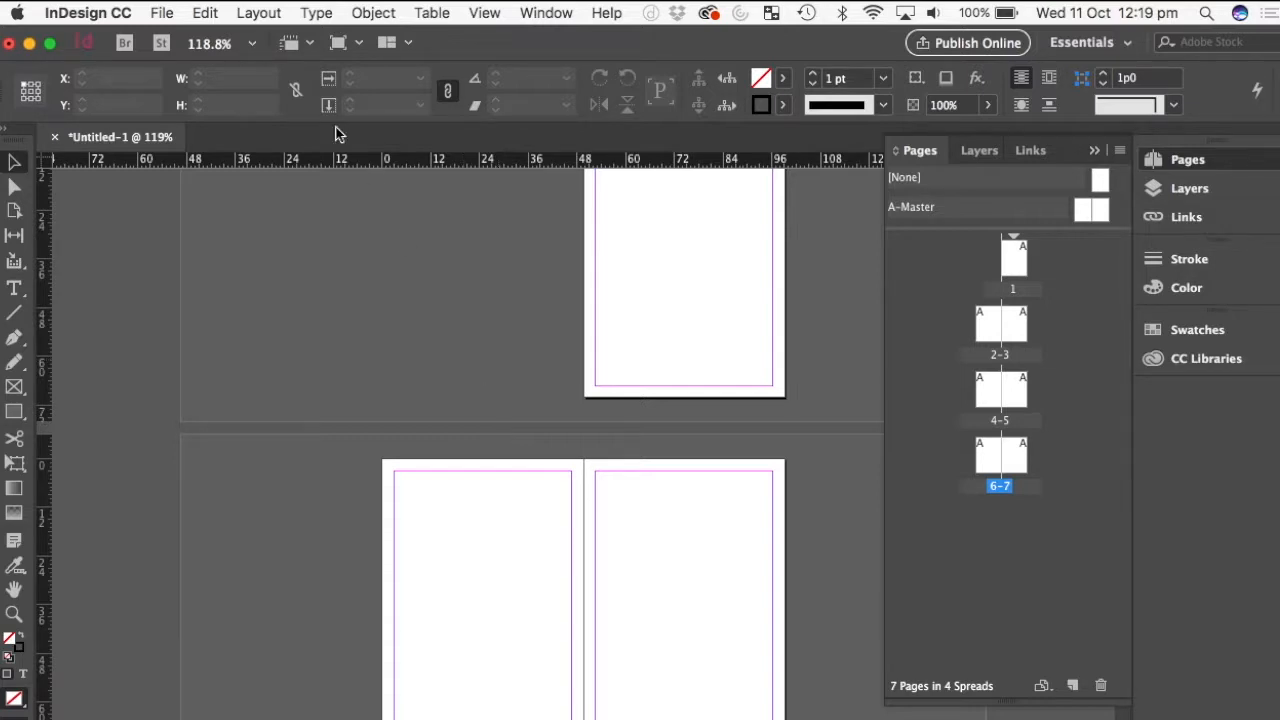
Step: Turn off Facing Pages in the document setup and view the resulting page layout
{"action": "left_click", "coordinate": [156, 15]}
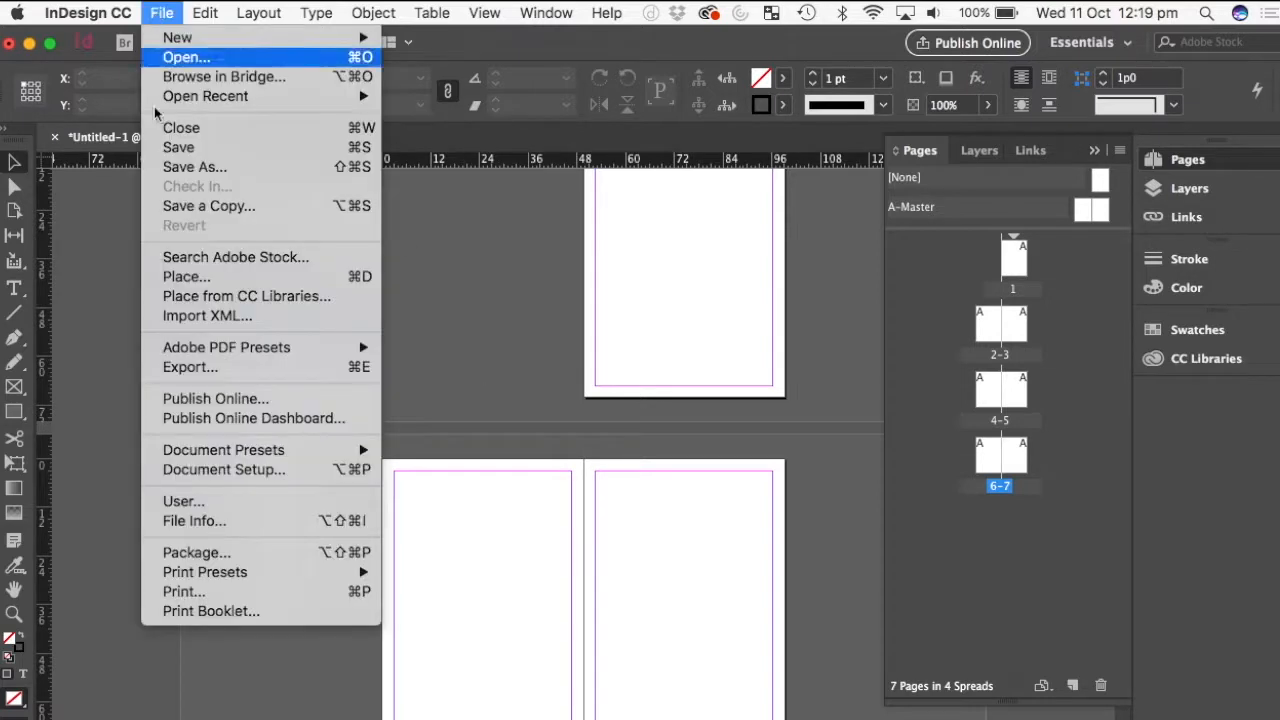
{"action": "left_click", "coordinate": [251, 469]}
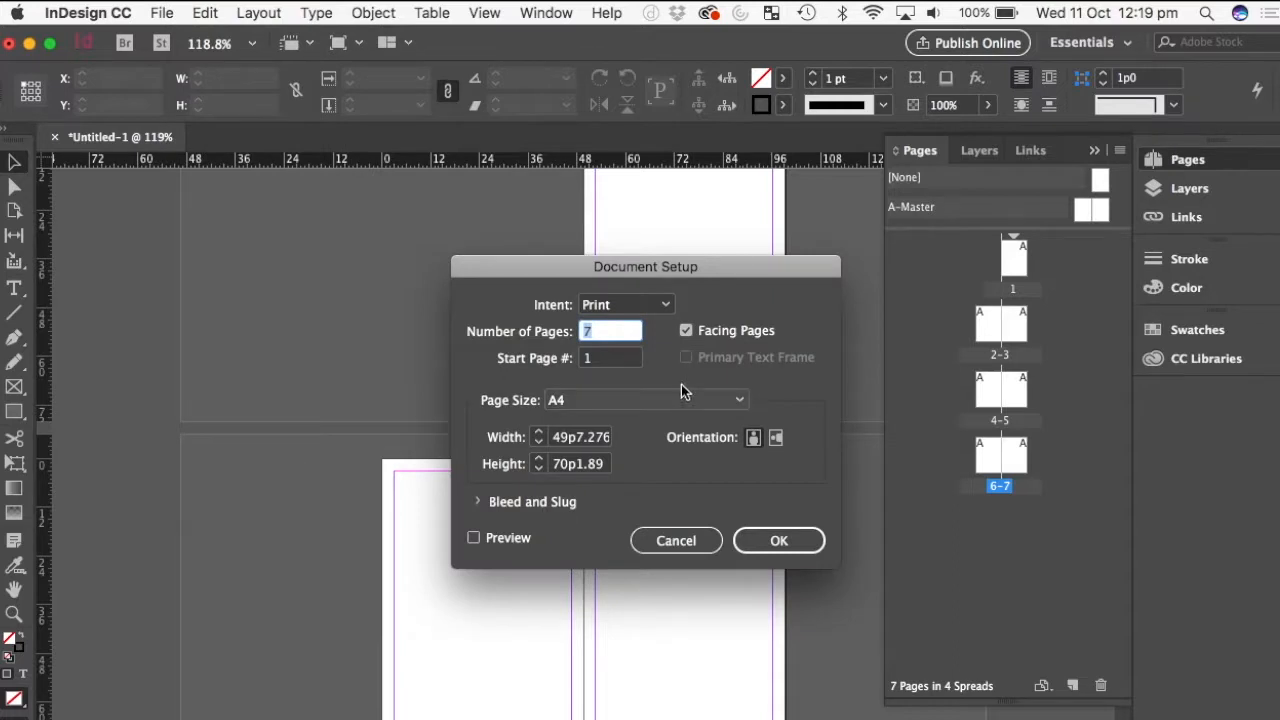
{"action": "left_click", "coordinate": [686, 330]}
{"action": "left_click", "coordinate": [778, 540]}
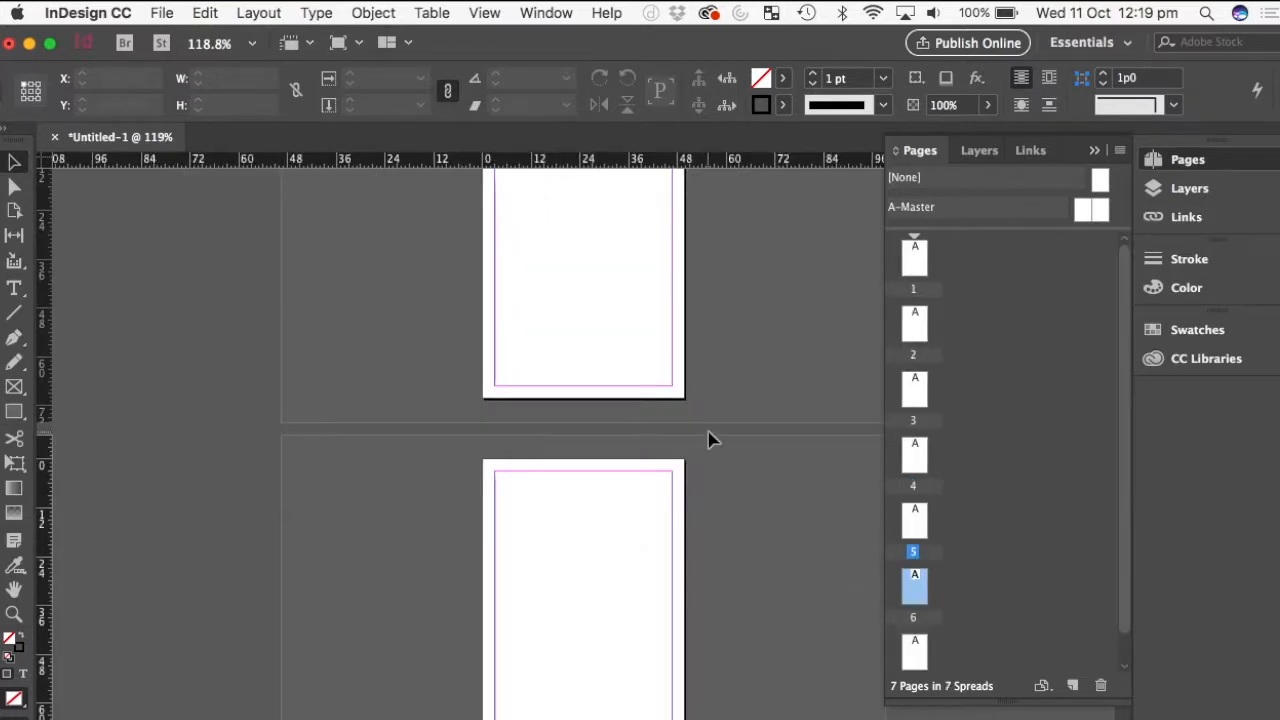
{"action": "scroll", "coordinate": [709, 438], "scroll_direction": "down", "scroll_amount": 10}
{"action": "scroll", "coordinate": [709, 438], "scroll_direction": "up", "scroll_amount": 3}
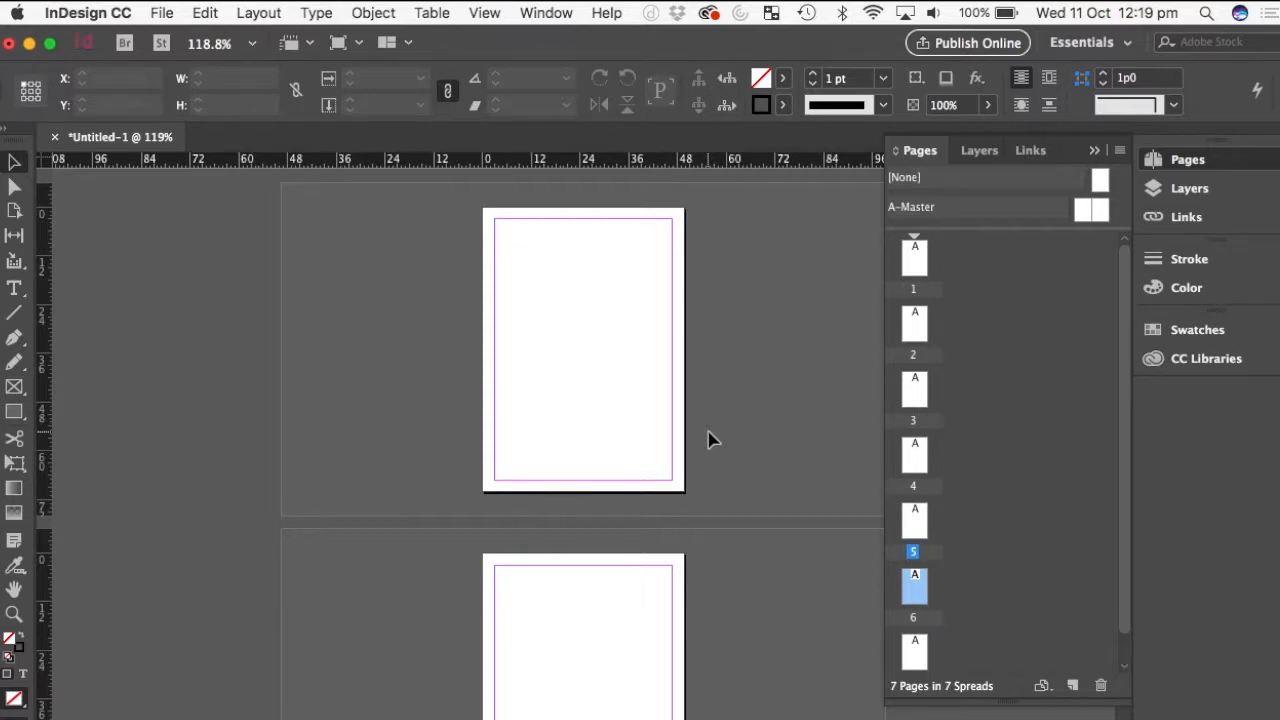
Step: Turn Facing Pages back on in the document setup
{"action": "left_click", "coordinate": [161, 12]}
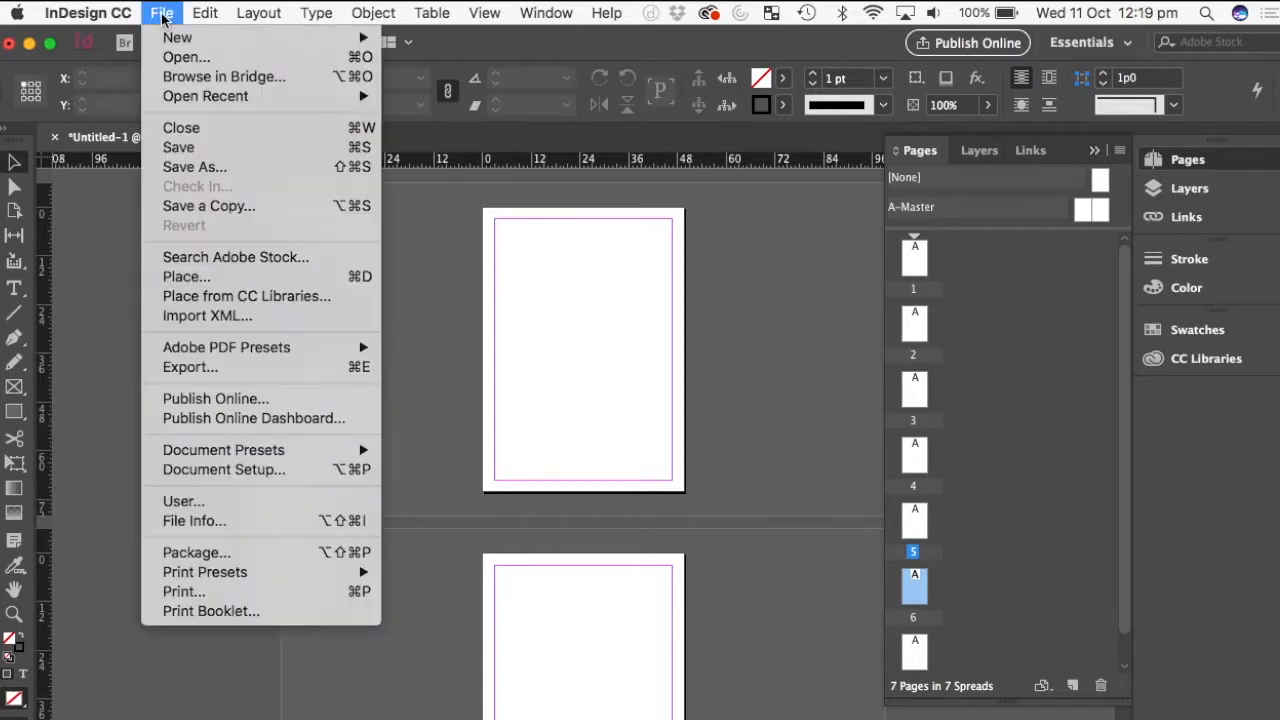
{"action": "left_click", "coordinate": [252, 470]}
{"action": "left_click", "coordinate": [731, 334]}
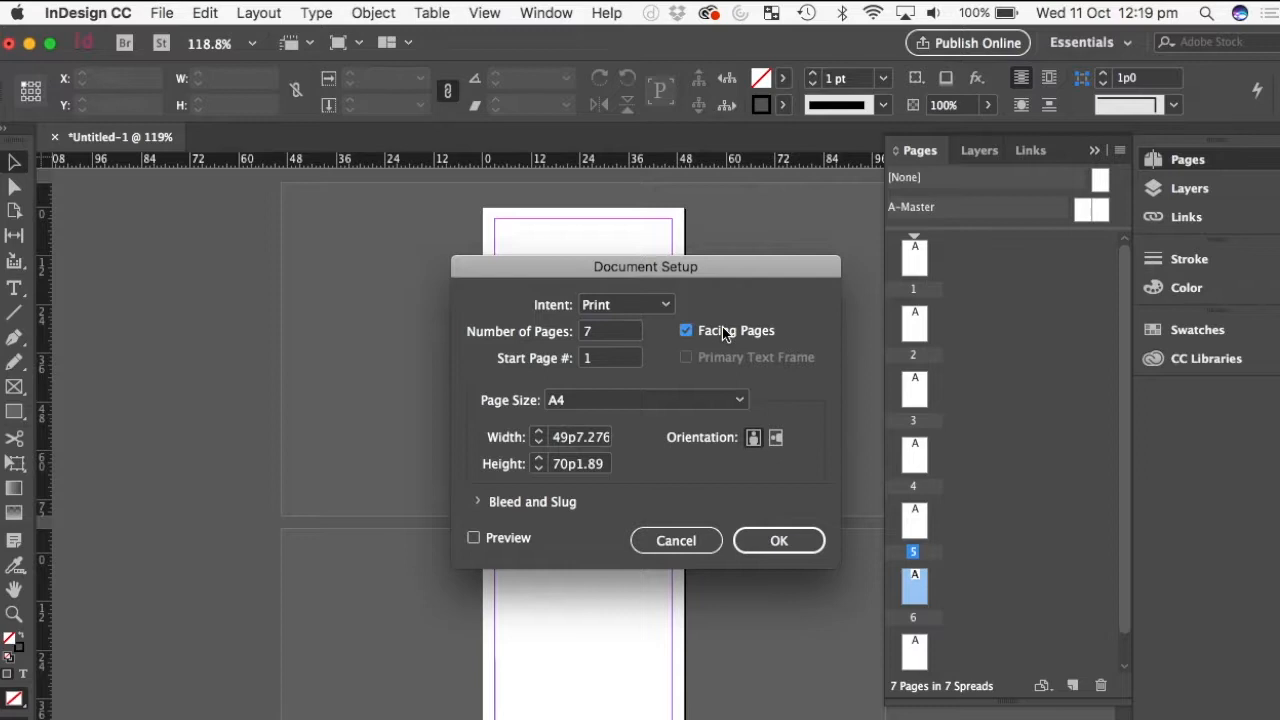
{"action": "left_click", "coordinate": [806, 535]}
Step: Examine the opening single page and the facing spreads that follow, ending with page 1 as the active page
{"action": "scroll", "coordinate": [623, 482], "scroll_direction": "up", "scroll_amount": 10}
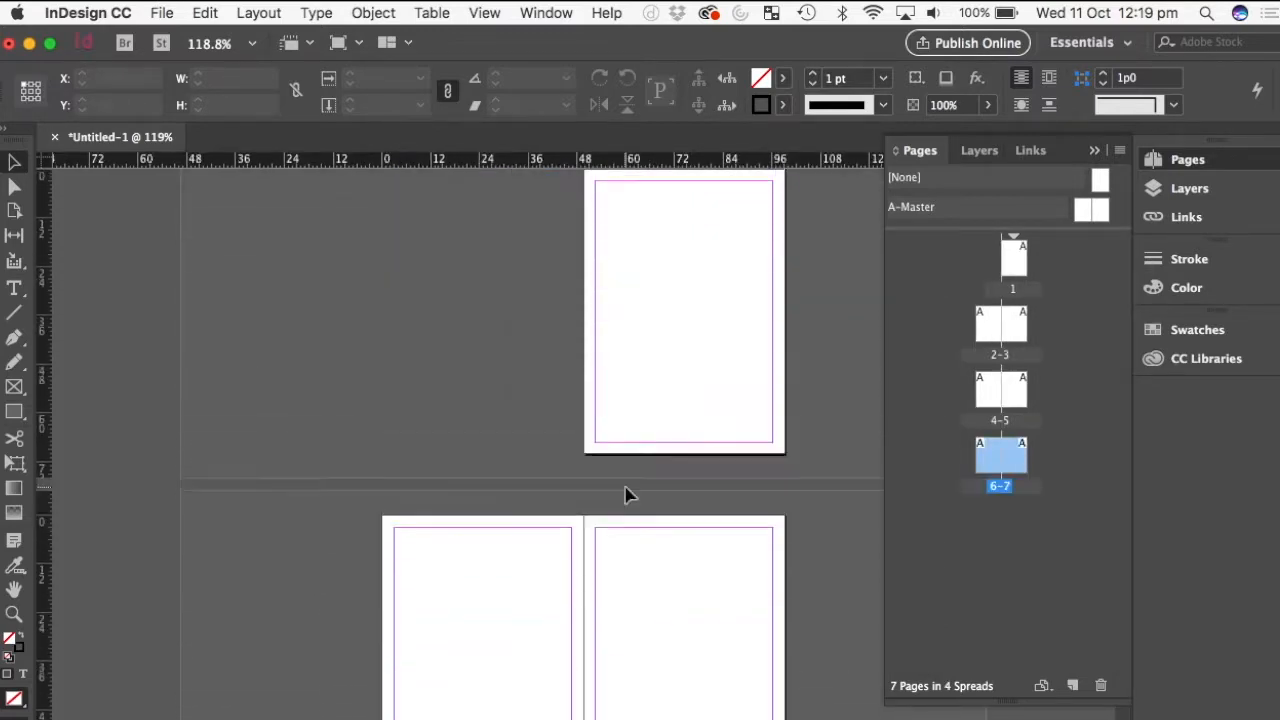
{"action": "scroll", "coordinate": [625, 493], "scroll_direction": "down", "scroll_amount": 2}
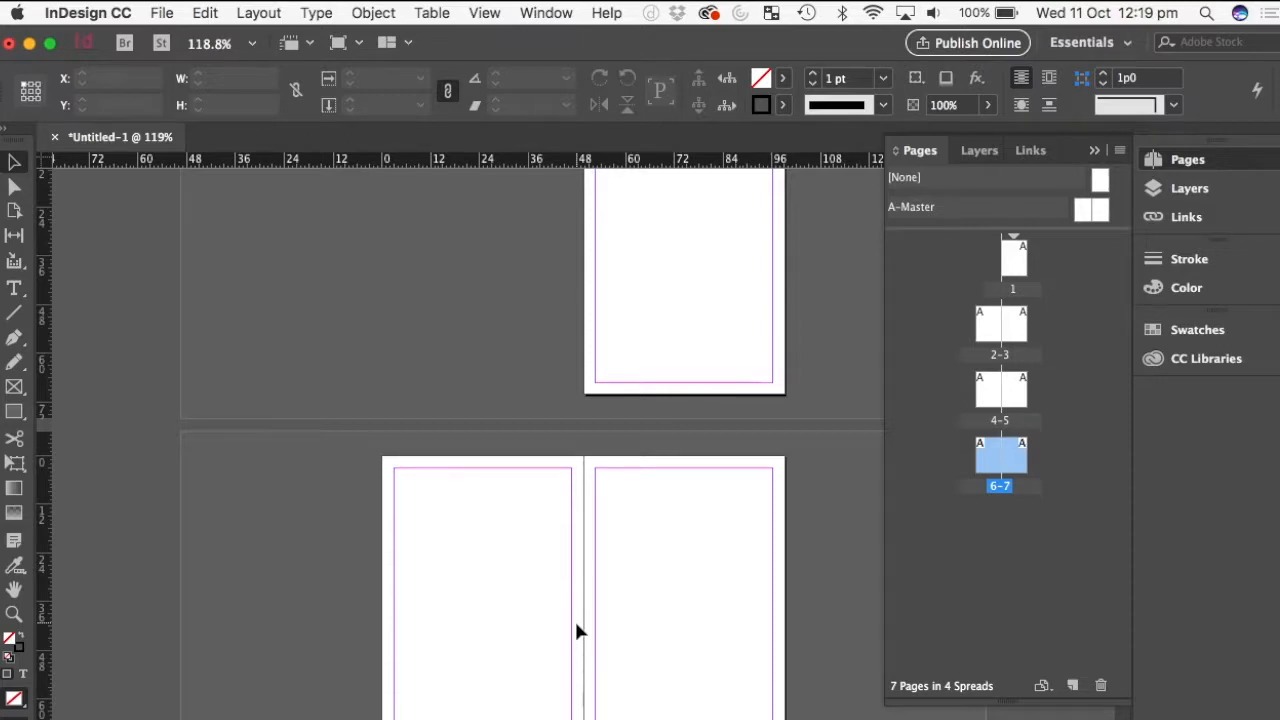
{"action": "scroll", "coordinate": [576, 628], "scroll_direction": "down", "scroll_amount": 2}
{"action": "scroll", "coordinate": [600, 518], "scroll_direction": "up", "scroll_amount": 5}
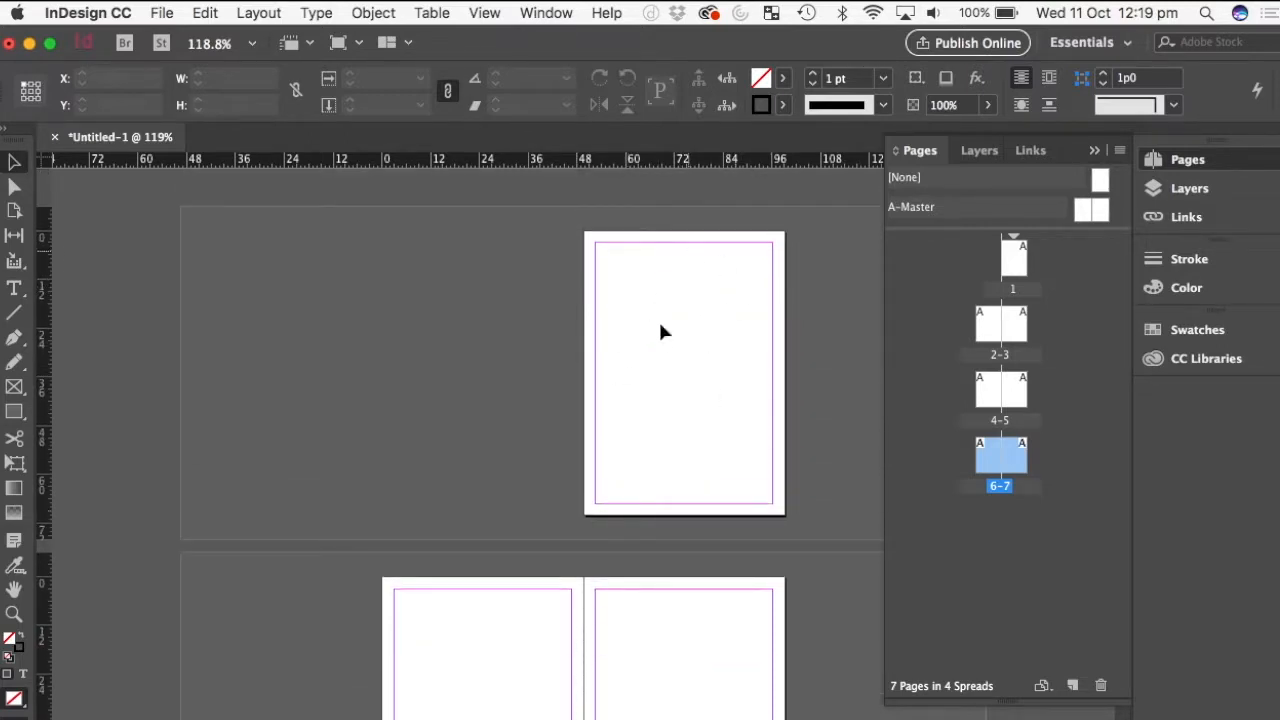
{"action": "scroll", "coordinate": [590, 592], "scroll_direction": "down", "scroll_amount": 5}
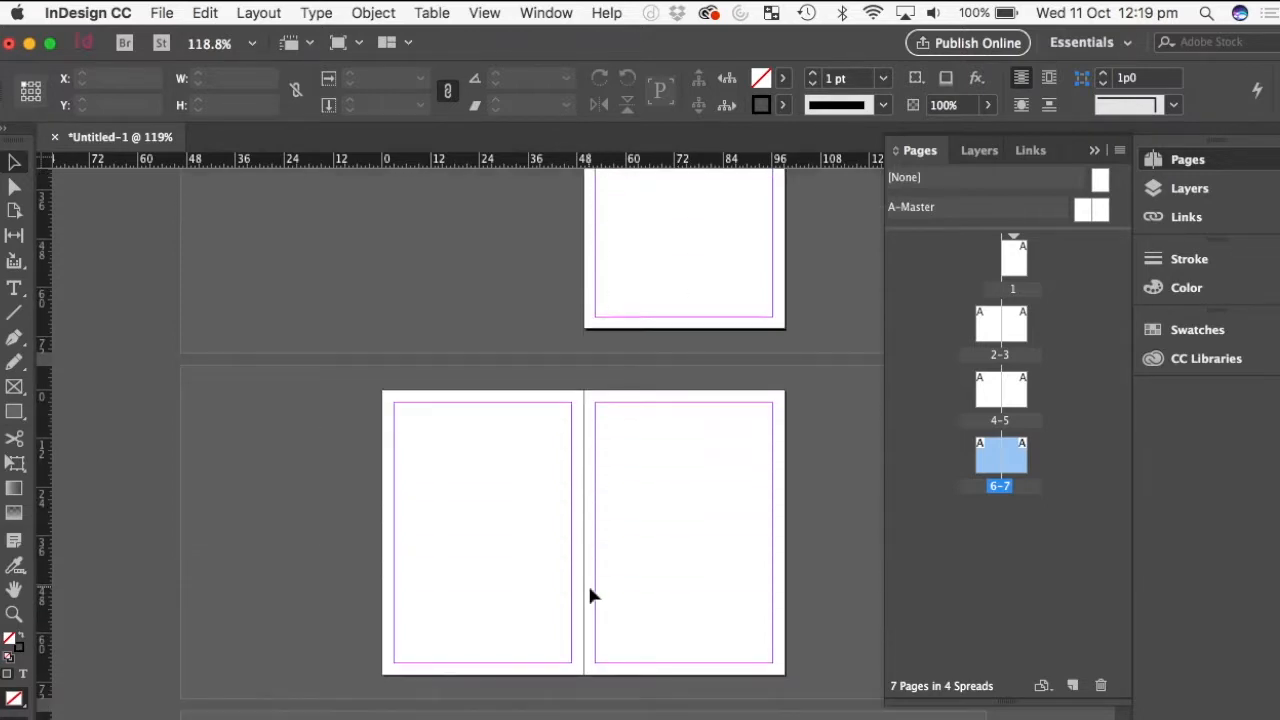
{"action": "scroll", "coordinate": [655, 521], "scroll_direction": "down", "scroll_amount": 3}
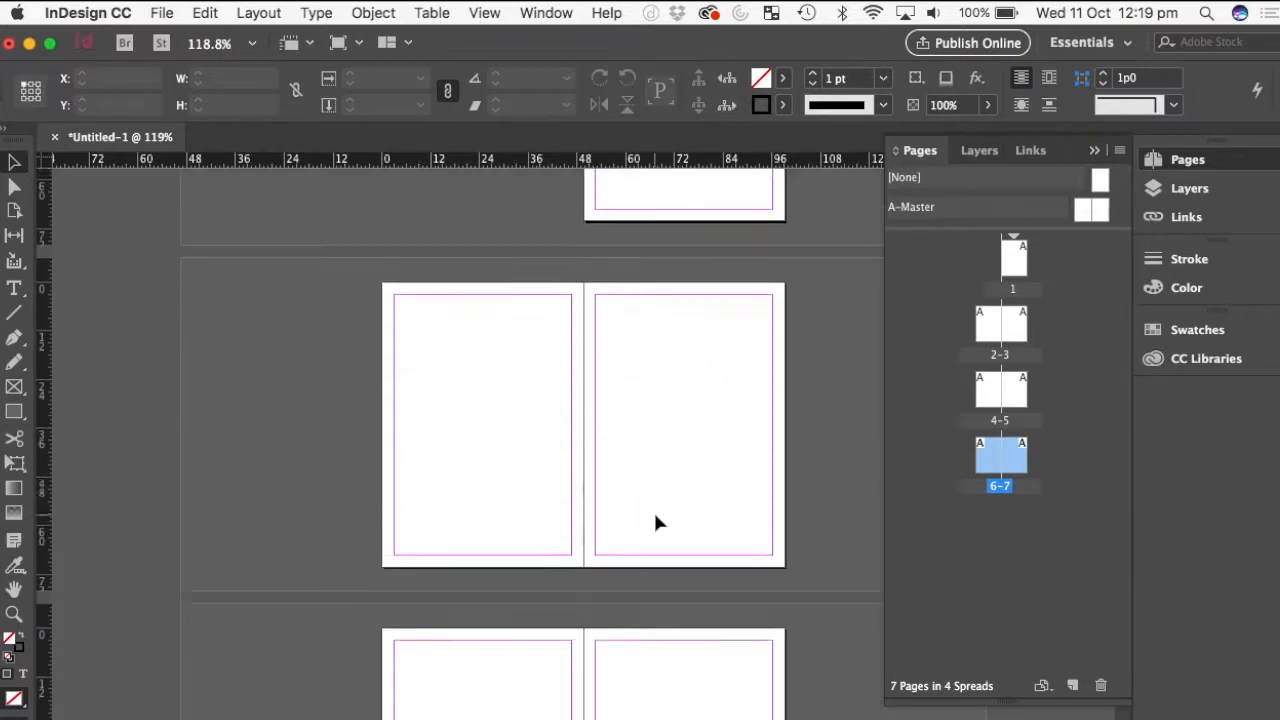
{"action": "scroll", "coordinate": [655, 521], "scroll_direction": "down", "scroll_amount": 1}
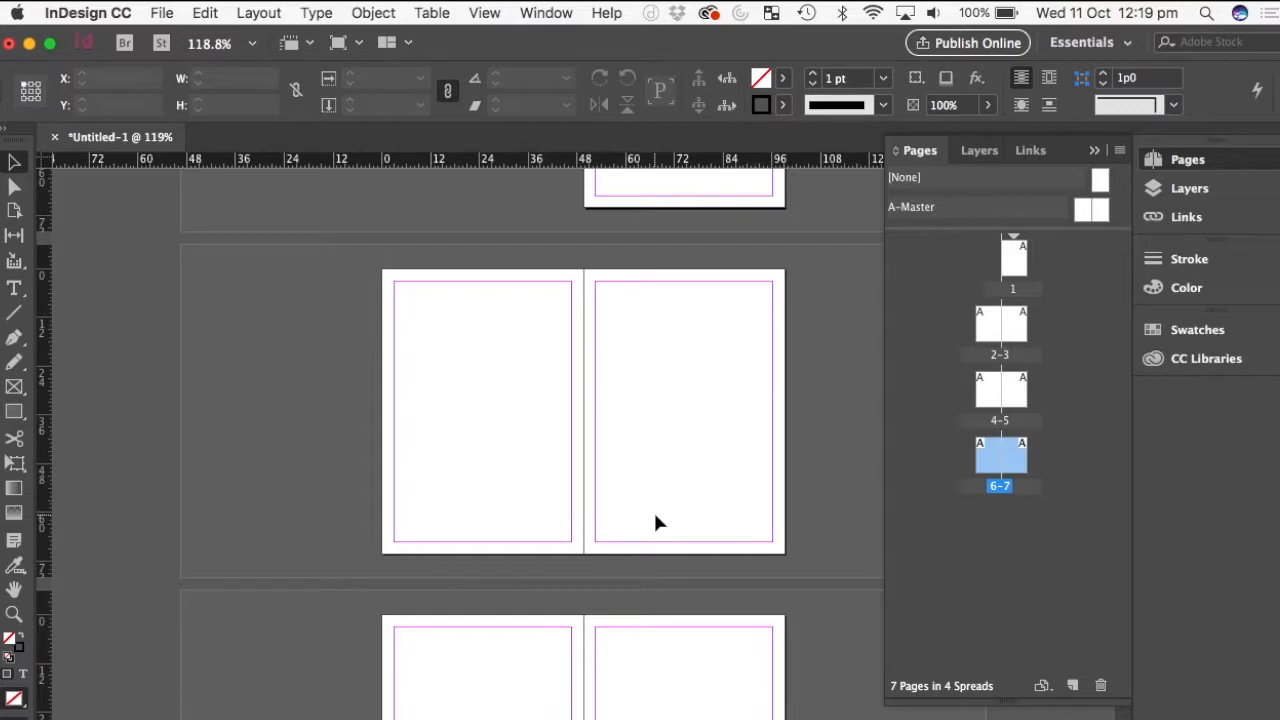
{"action": "scroll", "coordinate": [656, 520], "scroll_direction": "up", "scroll_amount": 7}
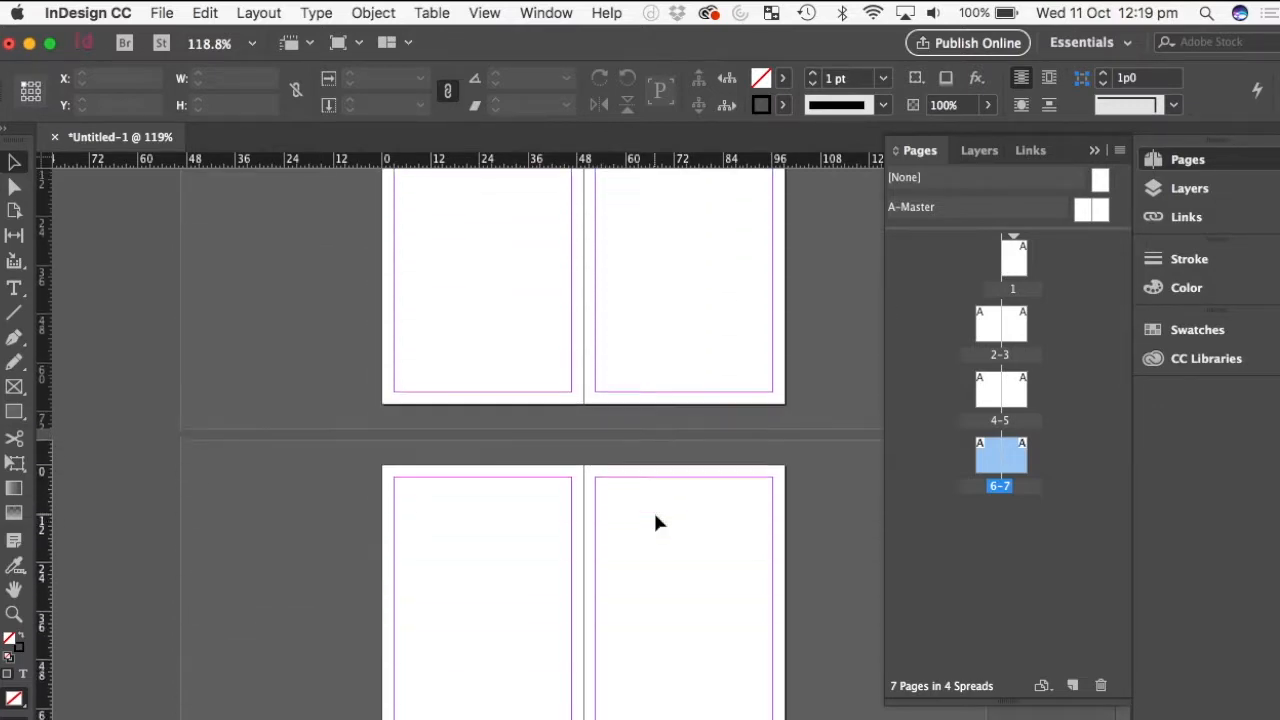
{"action": "scroll", "coordinate": [655, 521], "scroll_direction": "up", "scroll_amount": 1}
{"action": "left_click", "coordinate": [683, 311]}
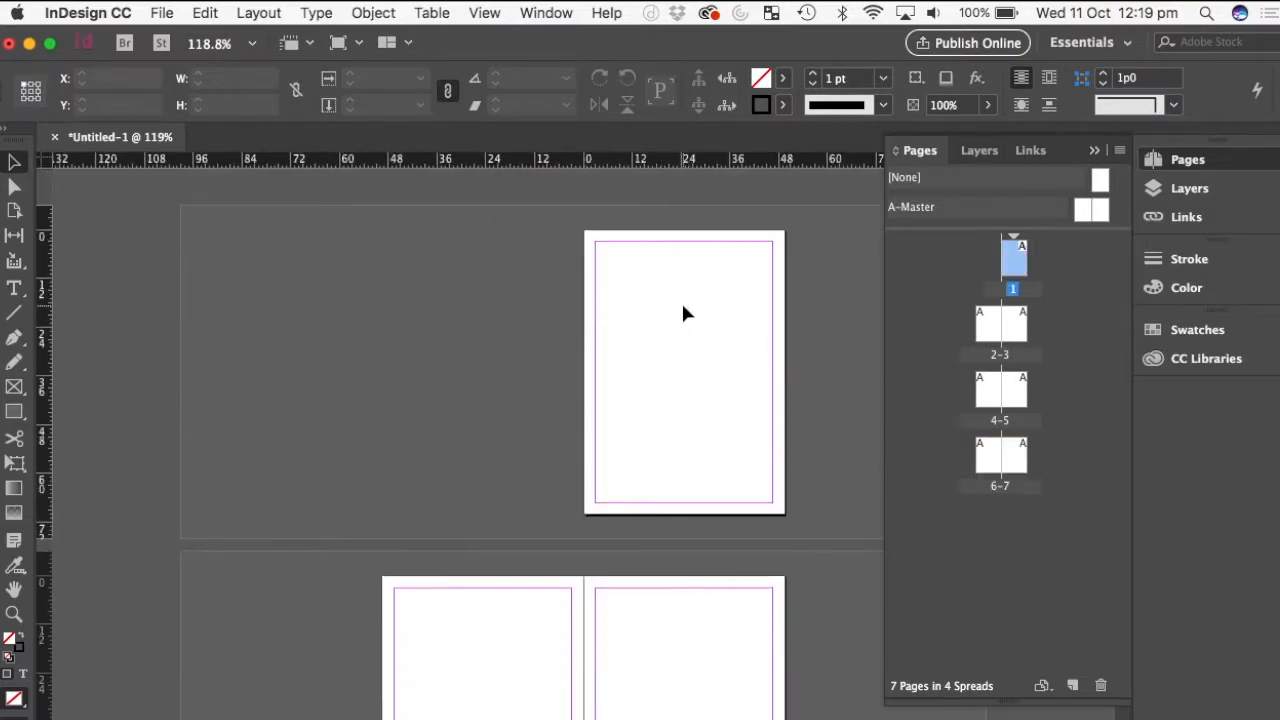
Step: Collapse the Pages panel and switch from Essentials to the Printing and Proofing workspace
{"action": "left_click", "coordinate": [1097, 152]}
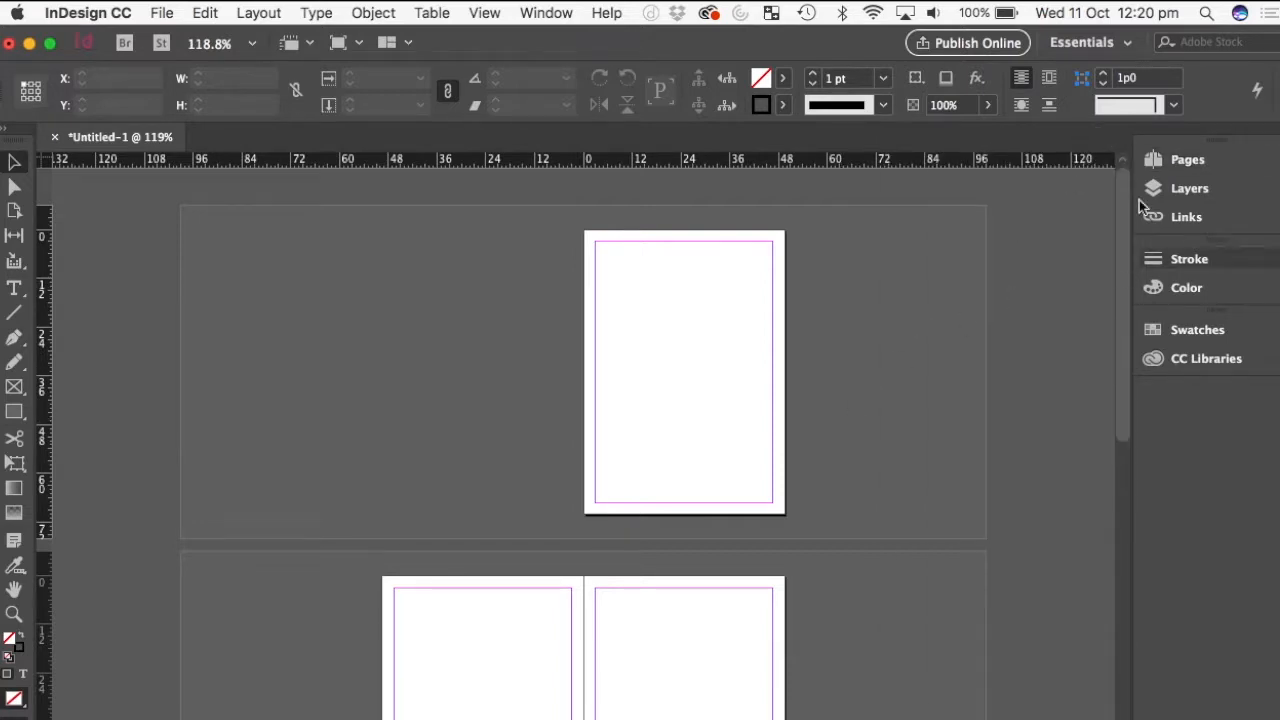
{"action": "left_click", "coordinate": [1105, 46]}
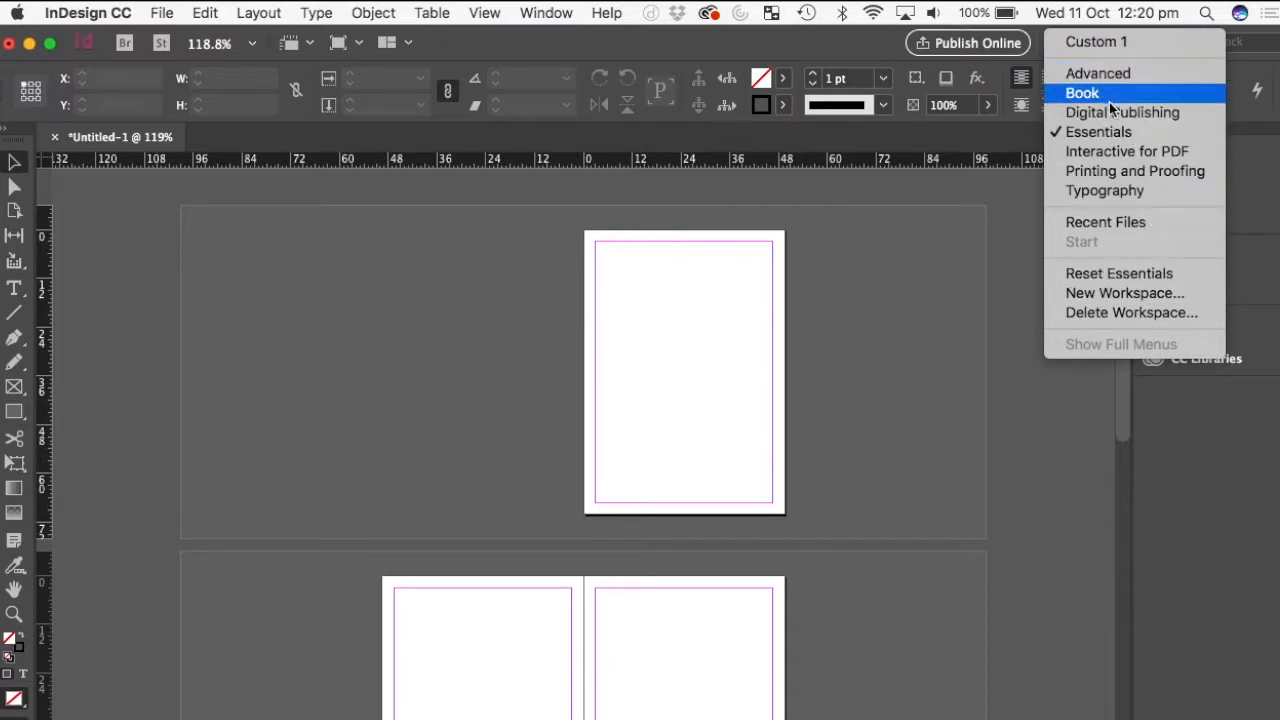
{"action": "left_click", "coordinate": [1112, 176]}
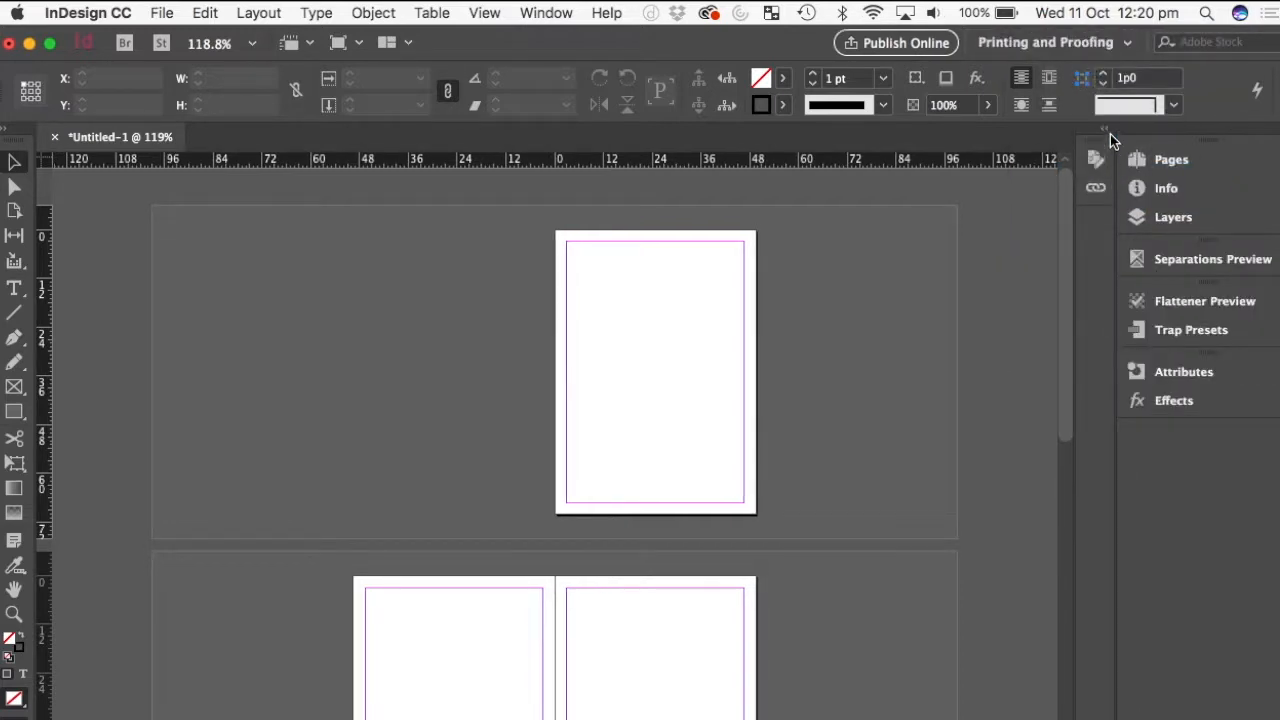
Step: Switch to the Typography workspace
{"action": "left_click", "coordinate": [1100, 40]}
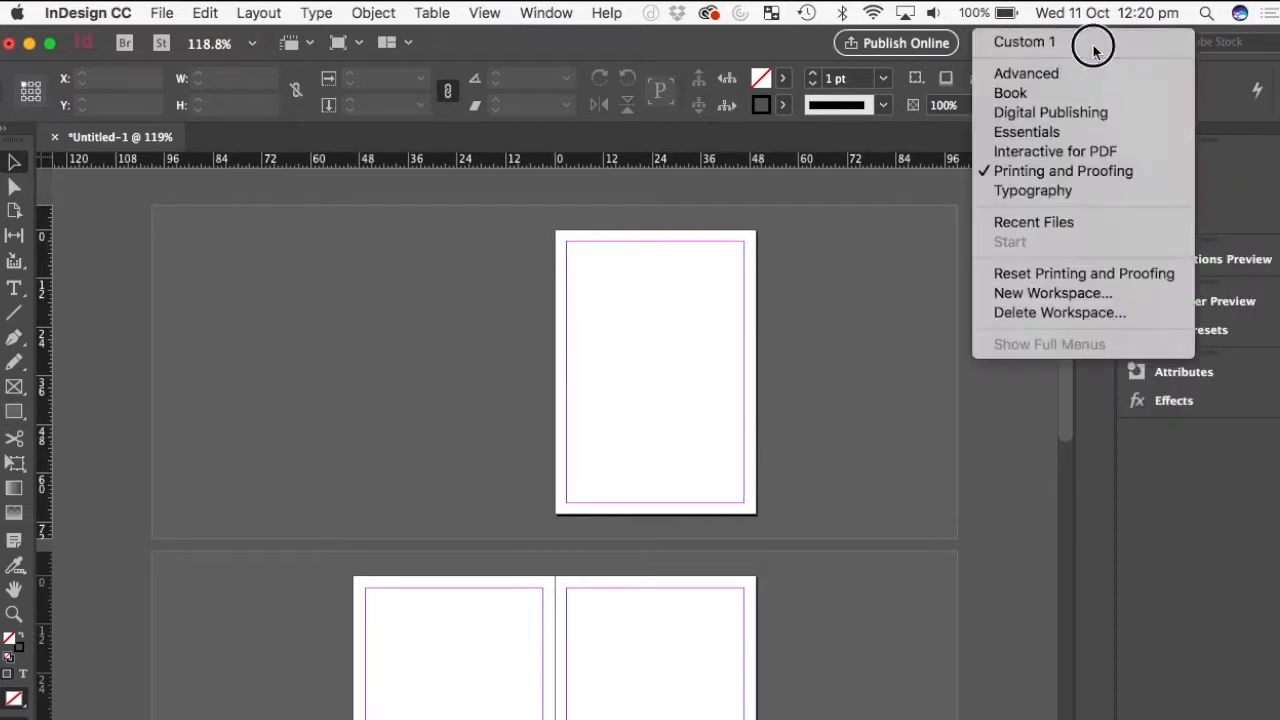
{"action": "left_click", "coordinate": [1068, 196]}
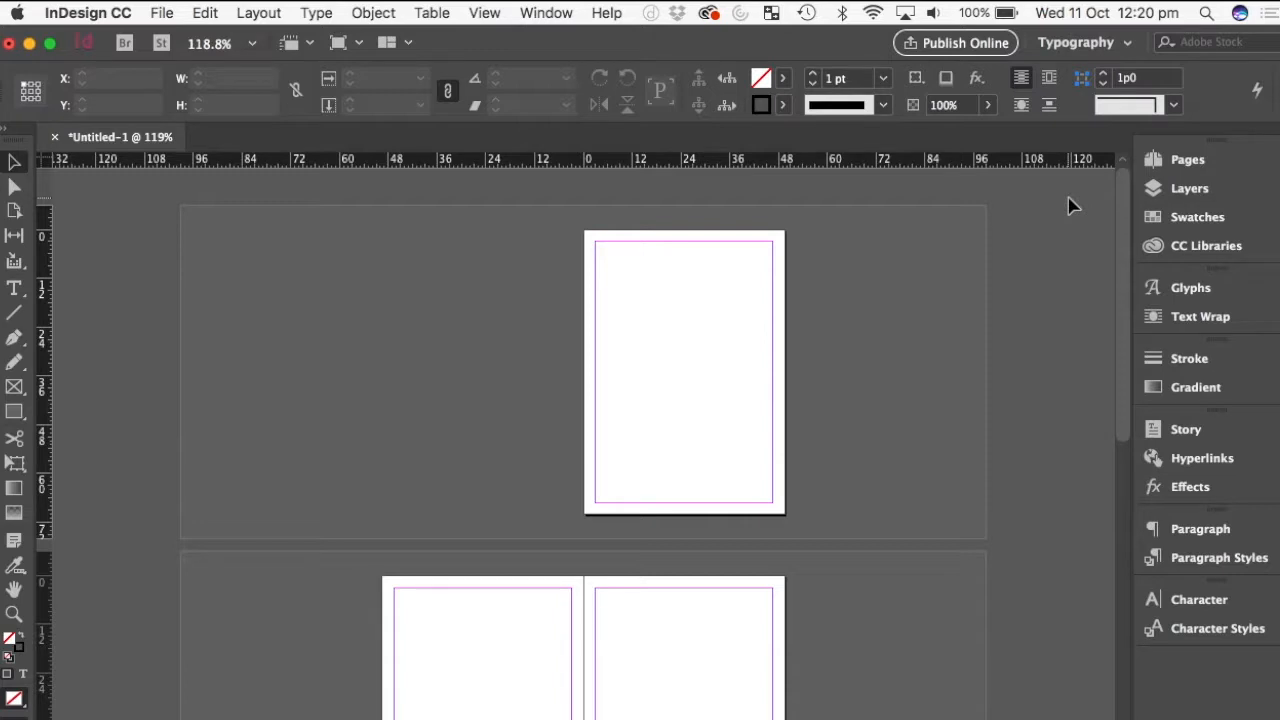
{"action": "left_click", "coordinate": [1090, 42]}
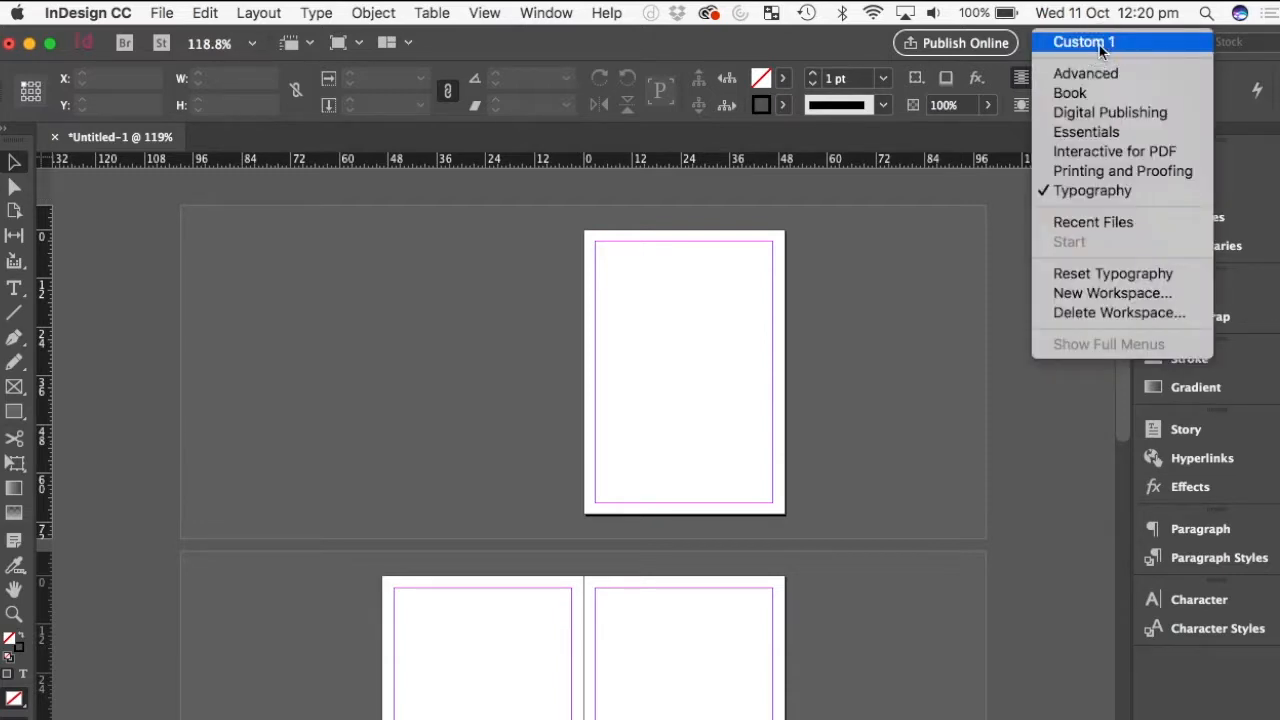
{"action": "left_click", "coordinate": [1080, 417]}
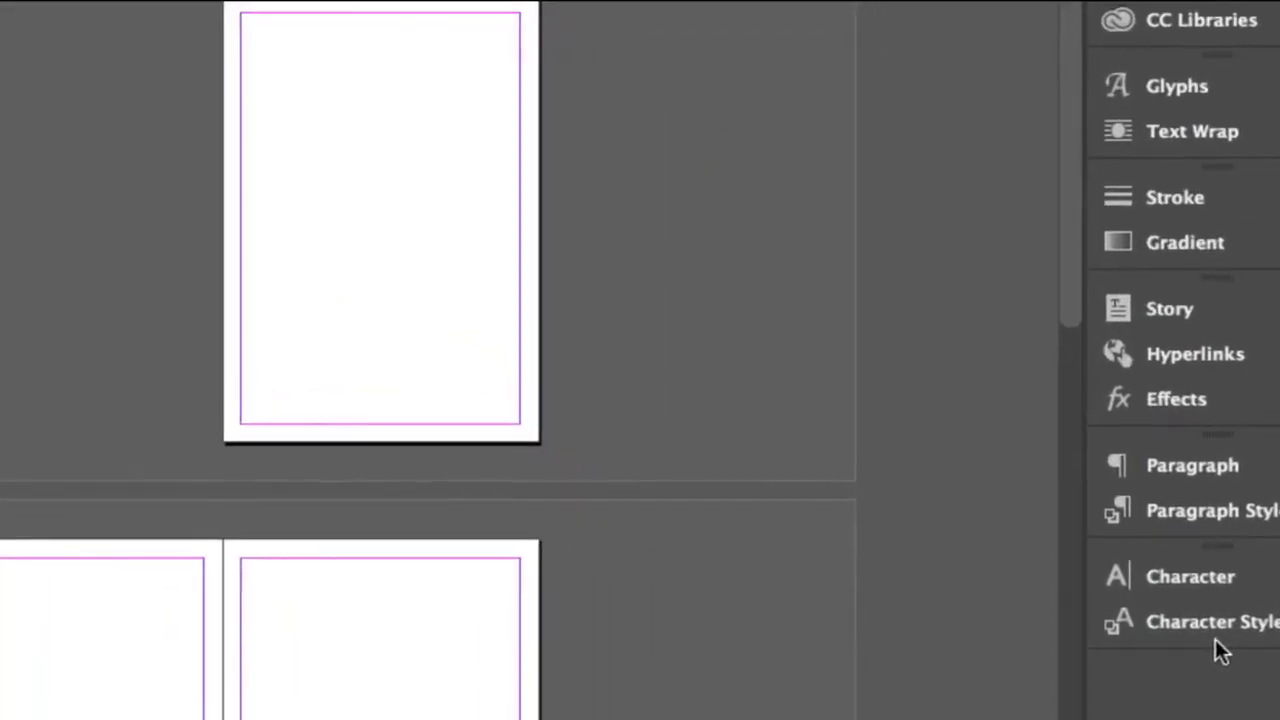
Step: Create a new paragraph style named Heading 1 and keep it based on [No Paragraph Style]
{"action": "left_click", "coordinate": [1248, 510]}
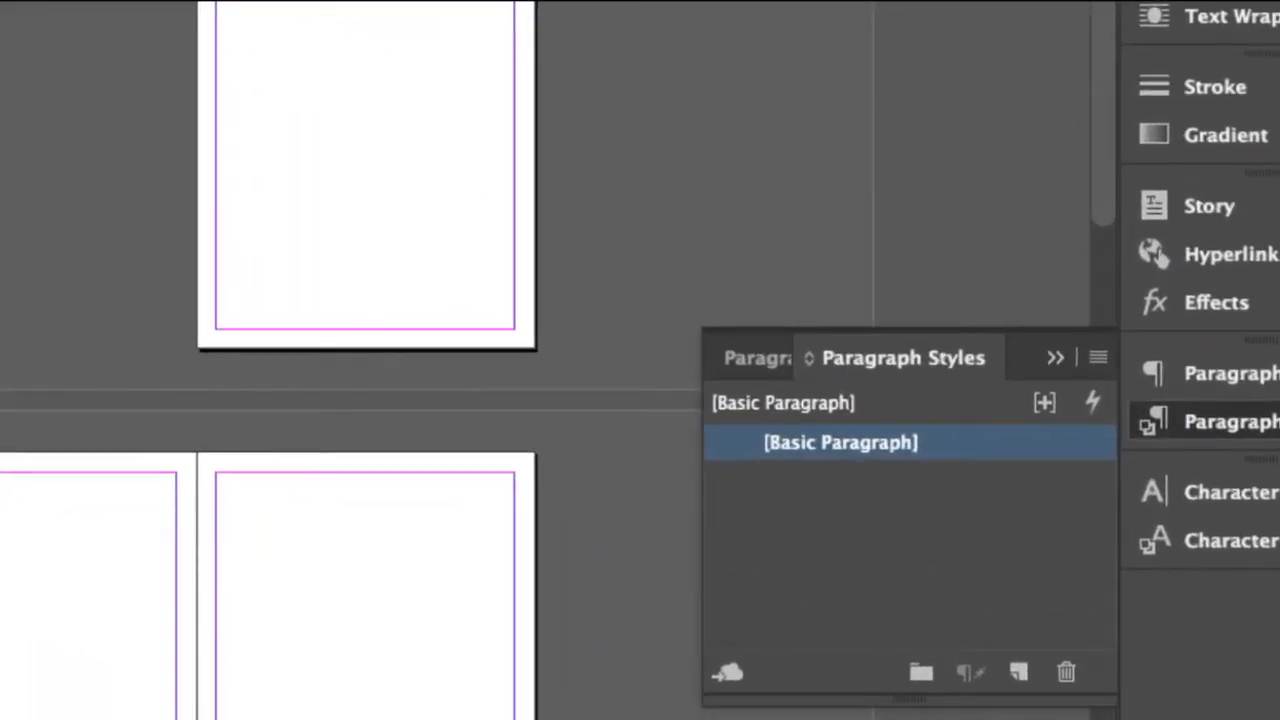
{"action": "left_click", "coordinate": [1020, 672]}
{"action": "left_click", "coordinate": [872, 484]}
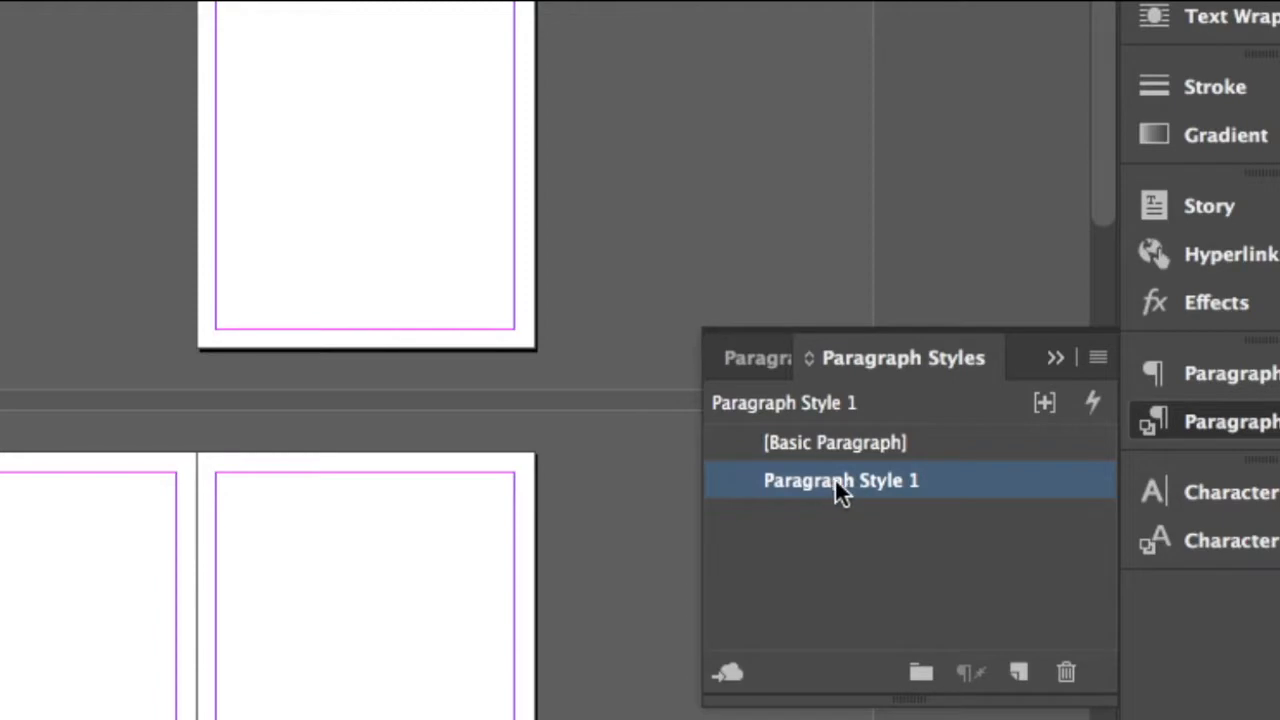
{"action": "left_click", "coordinate": [834, 477]}
{"action": "left_click", "coordinate": [929, 527]}
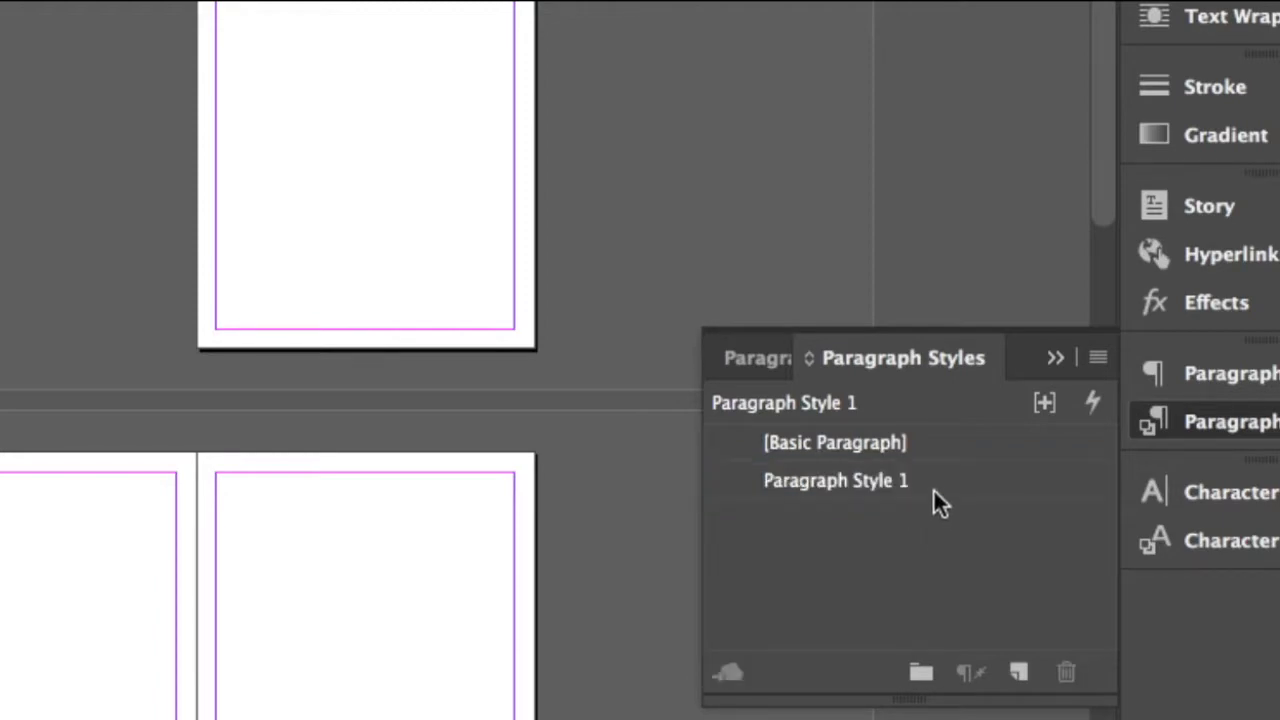
{"action": "double_click", "coordinate": [933, 488]}
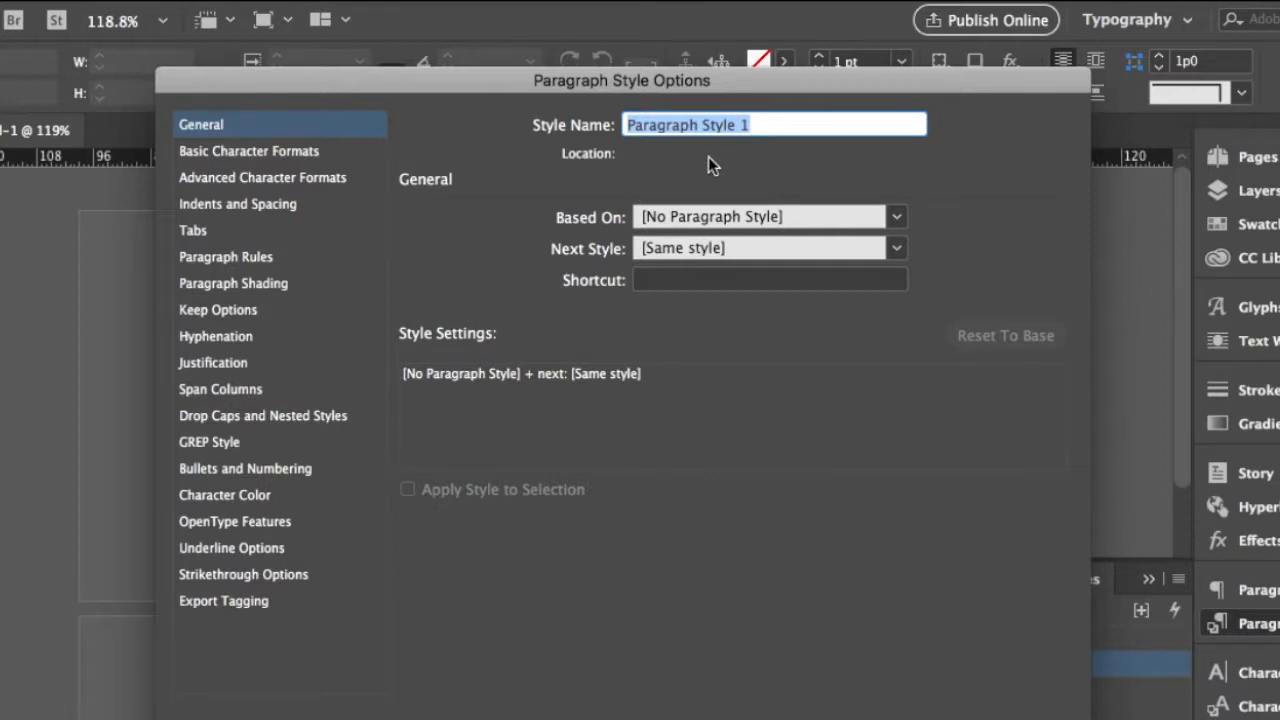
{"action": "type", "text": "Heading 1"}
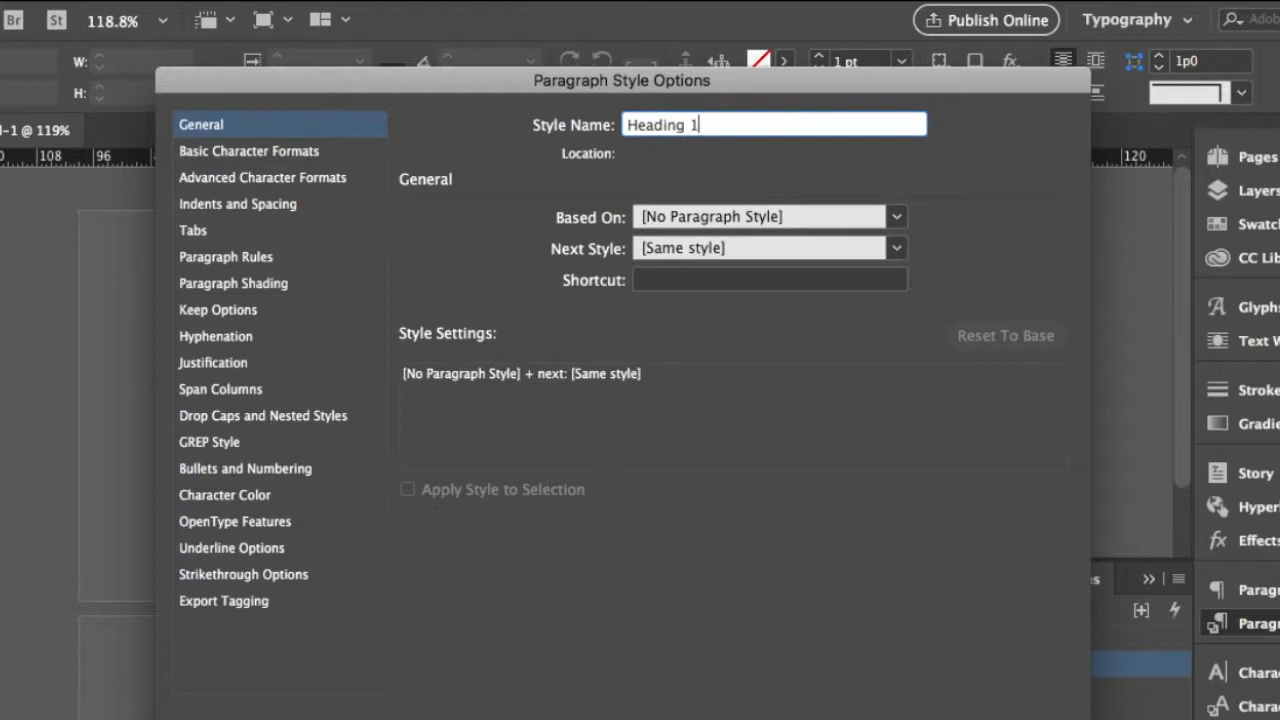
{"action": "left_click", "coordinate": [896, 217]}
{"action": "left_click", "coordinate": [914, 204]}
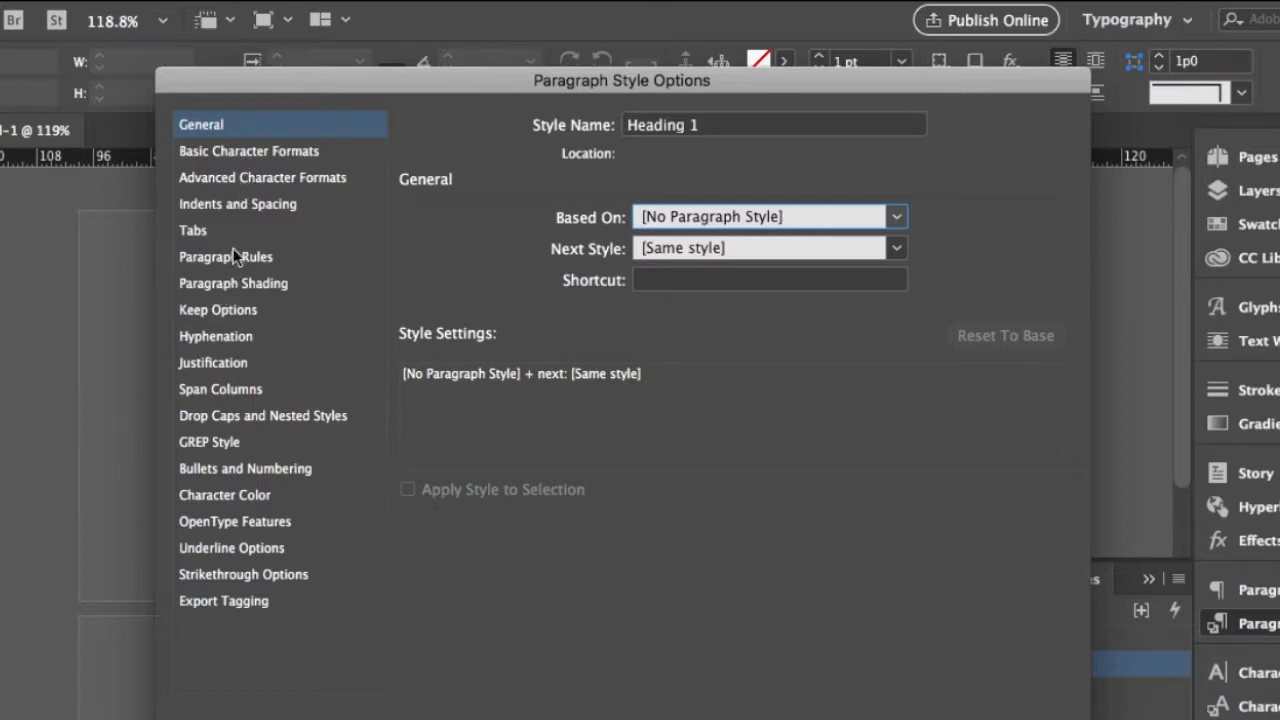
Step: Set the Heading 1 style's font family to Arial Hebrew in its basic character formats
{"action": "left_click", "coordinate": [245, 152]}
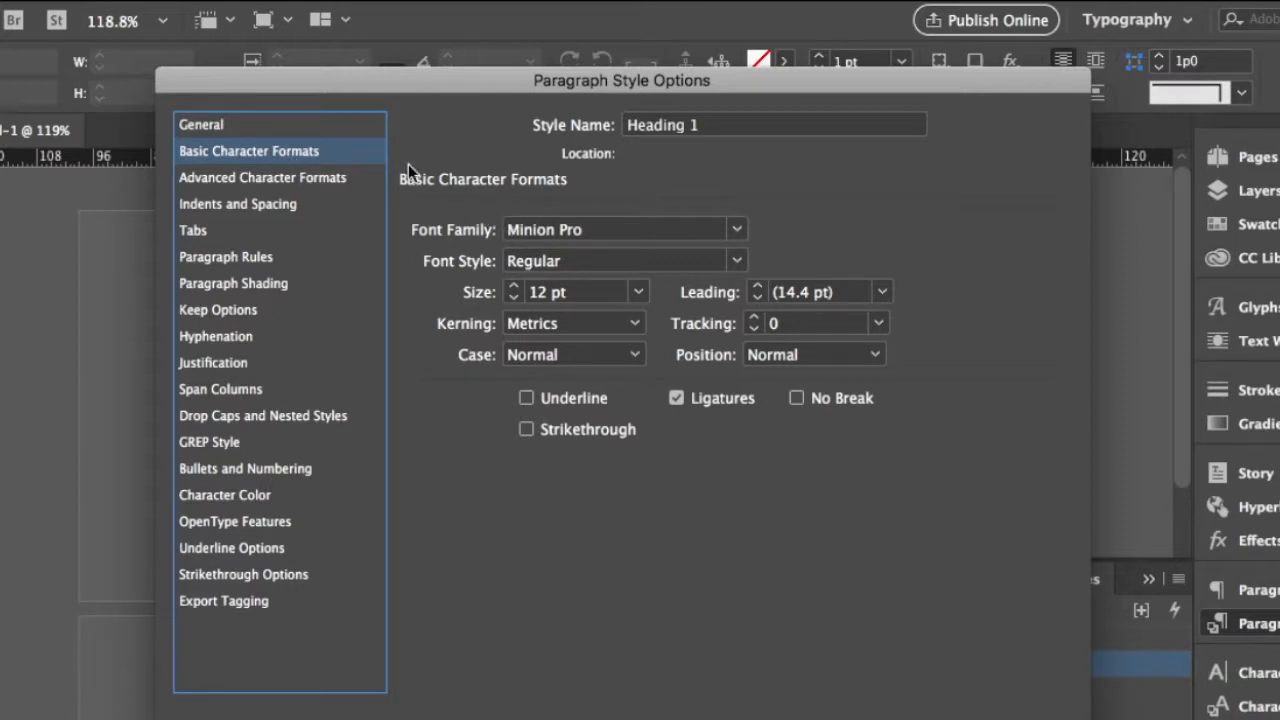
{"action": "left_click", "coordinate": [732, 235]}
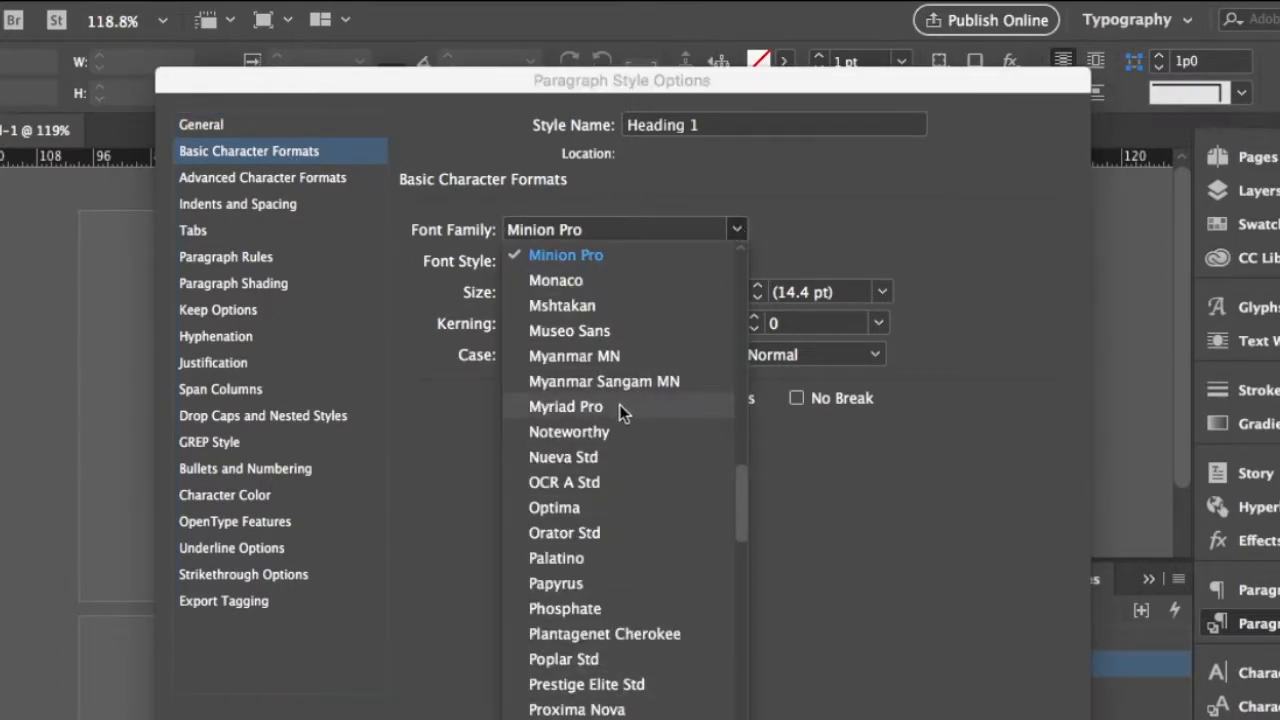
{"action": "key", "text": "Down"}
{"action": "key", "text": "Down"}
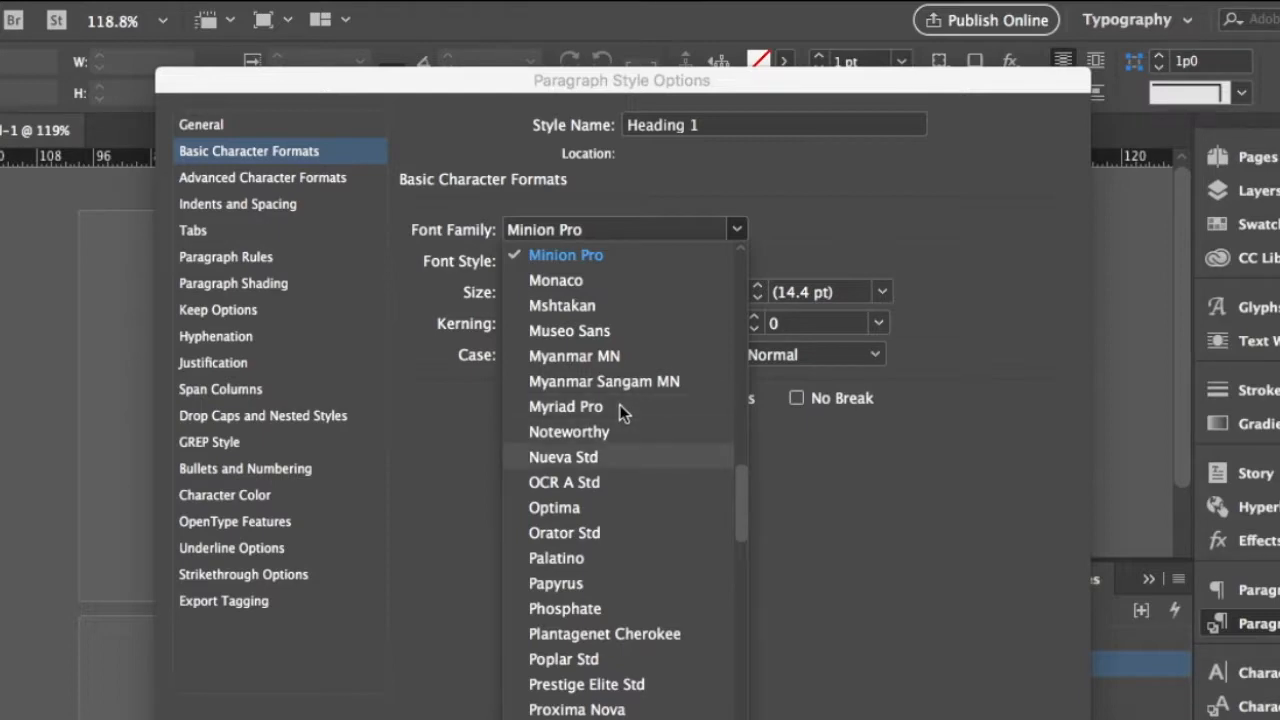
{"action": "scroll", "coordinate": [611, 500], "scroll_direction": "down", "scroll_amount": 10}
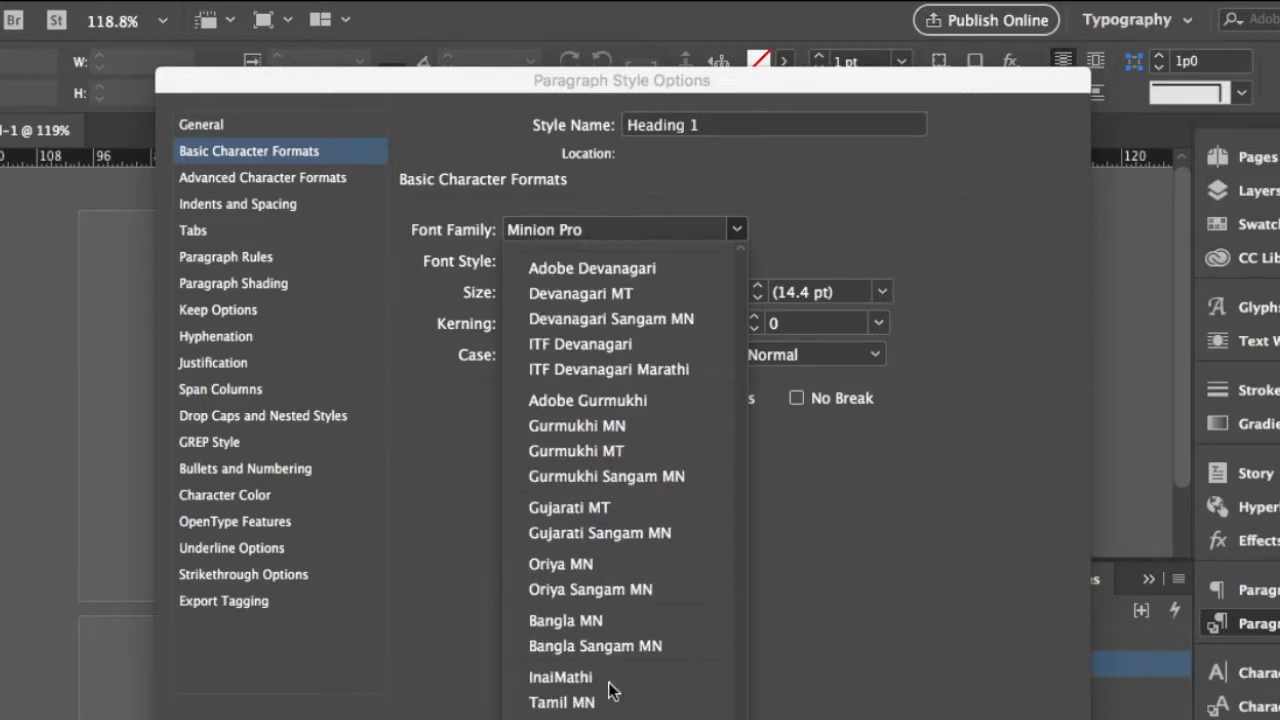
{"action": "scroll", "coordinate": [611, 716], "scroll_direction": "up", "scroll_amount": 10}
{"action": "scroll", "coordinate": [611, 716], "scroll_direction": "down", "scroll_amount": 5}
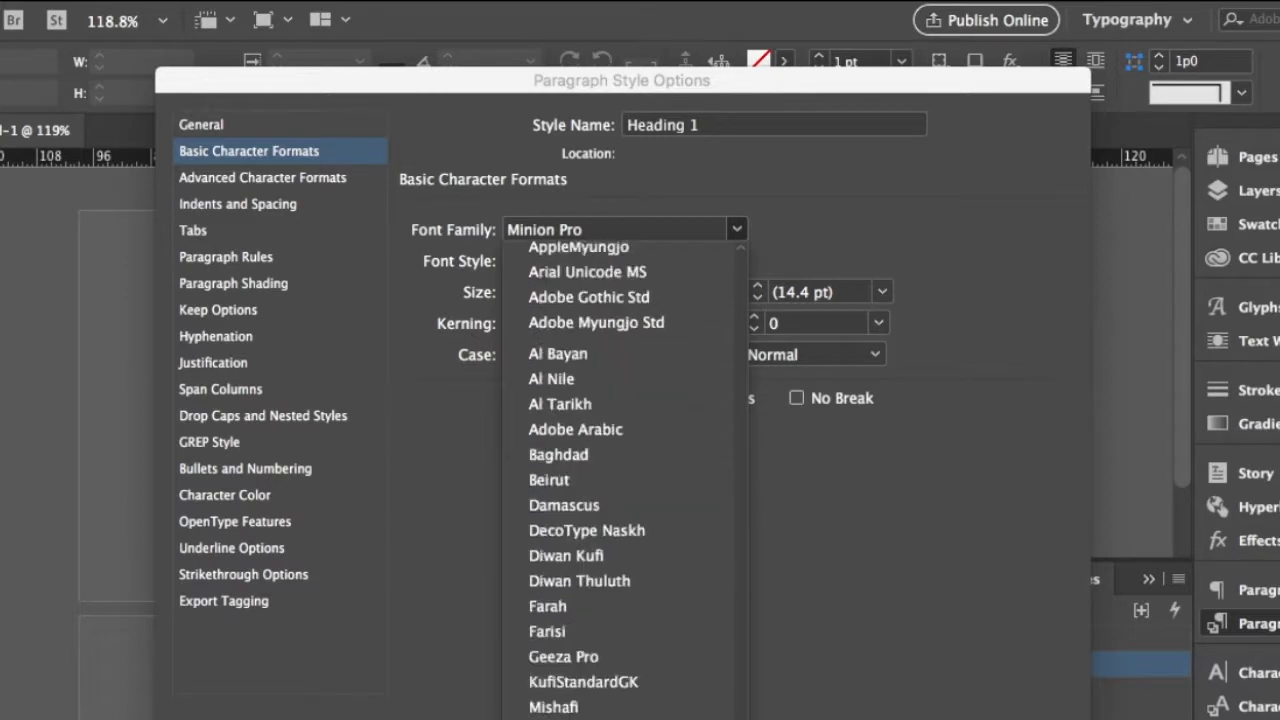
{"action": "scroll", "coordinate": [611, 700], "scroll_direction": "down", "scroll_amount": 8}
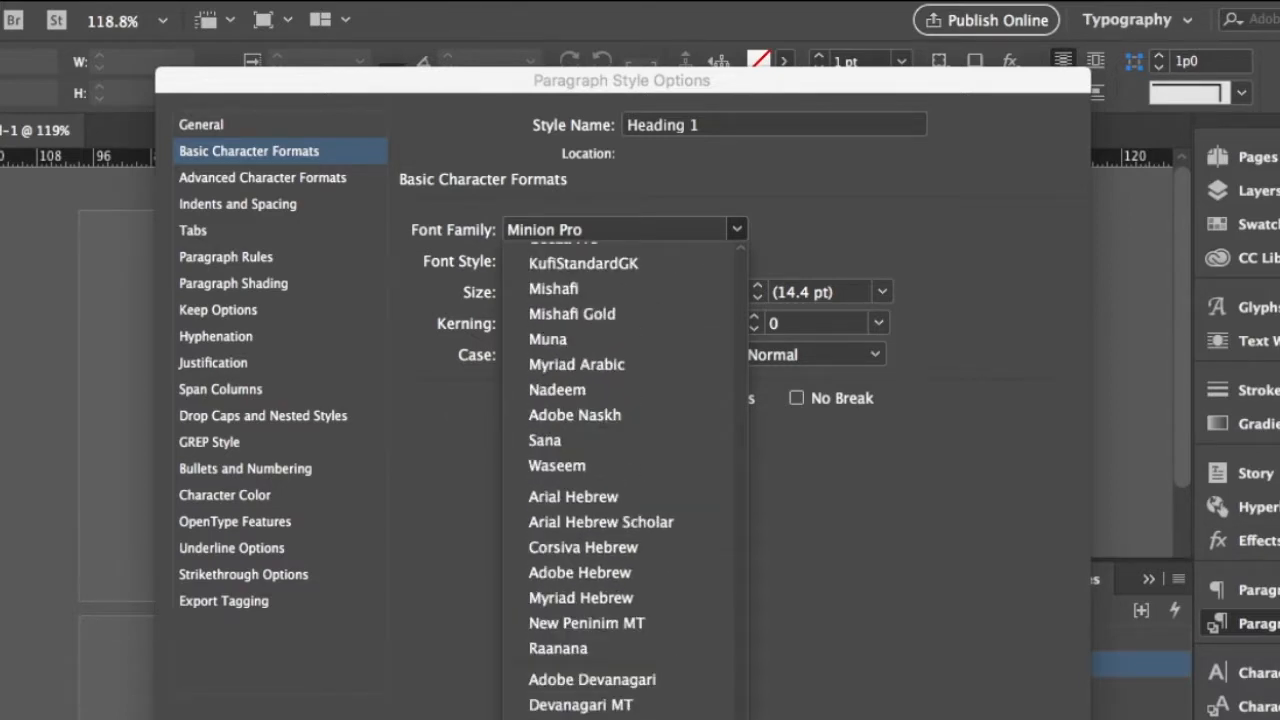
{"action": "left_click", "coordinate": [604, 497]}
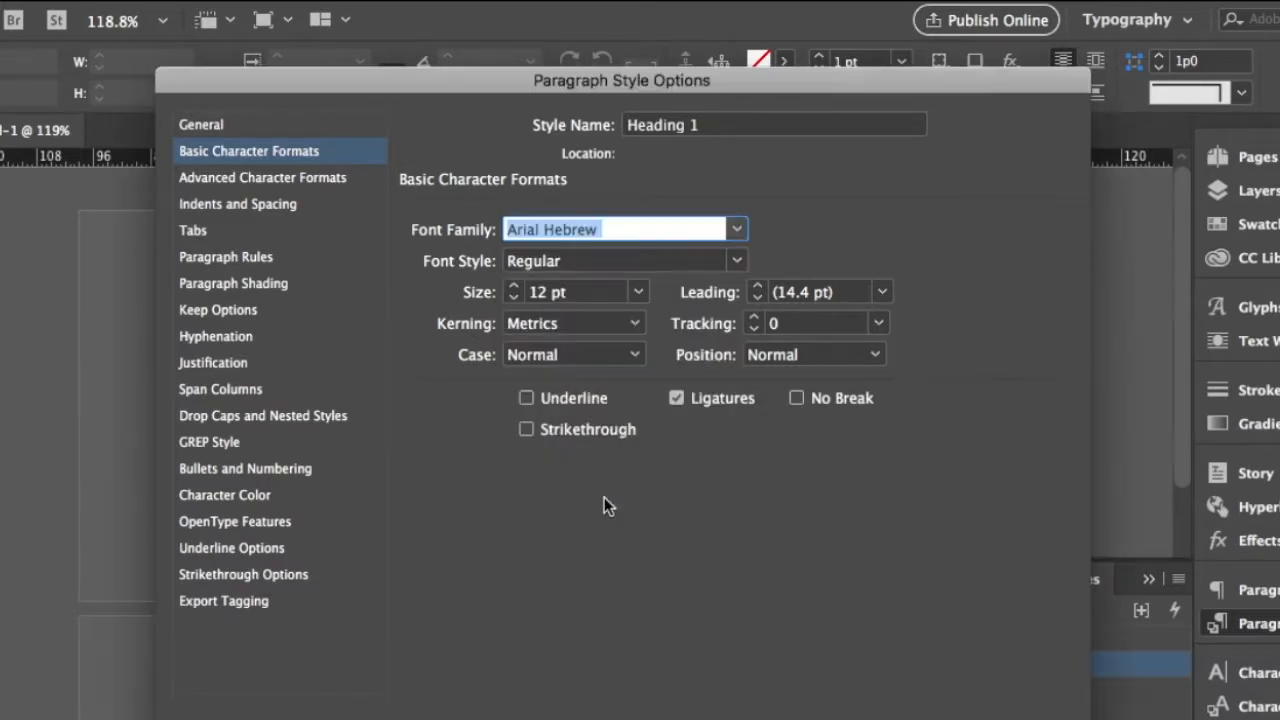
Step: Set the Heading 1 style to 18 pt Bold, save it and leave Heading 1 as the active paragraph style
{"action": "left_click", "coordinate": [516, 286]}
{"action": "left_click", "coordinate": [516, 286]}
{"action": "left_click", "coordinate": [516, 286]}
{"action": "left_click", "coordinate": [516, 286]}
{"action": "left_click", "coordinate": [516, 286]}
{"action": "left_click", "coordinate": [516, 286]}
{"action": "left_click", "coordinate": [737, 260]}
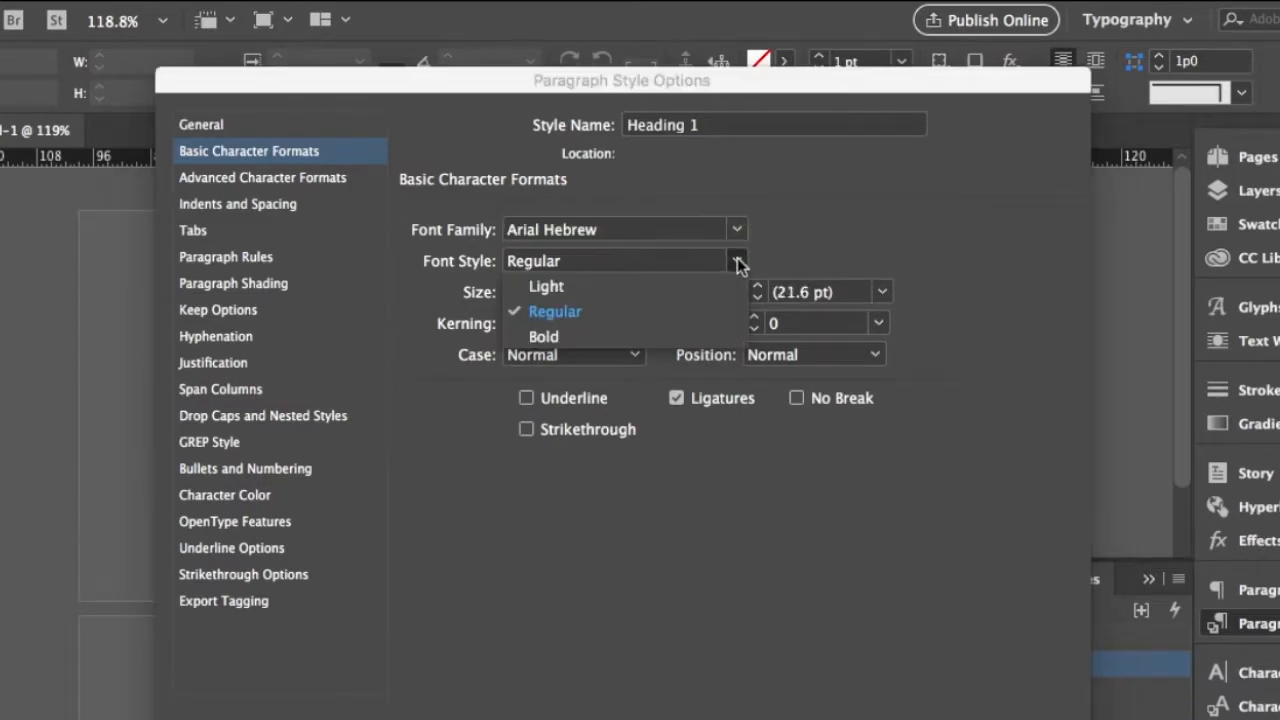
{"action": "left_click", "coordinate": [590, 338]}
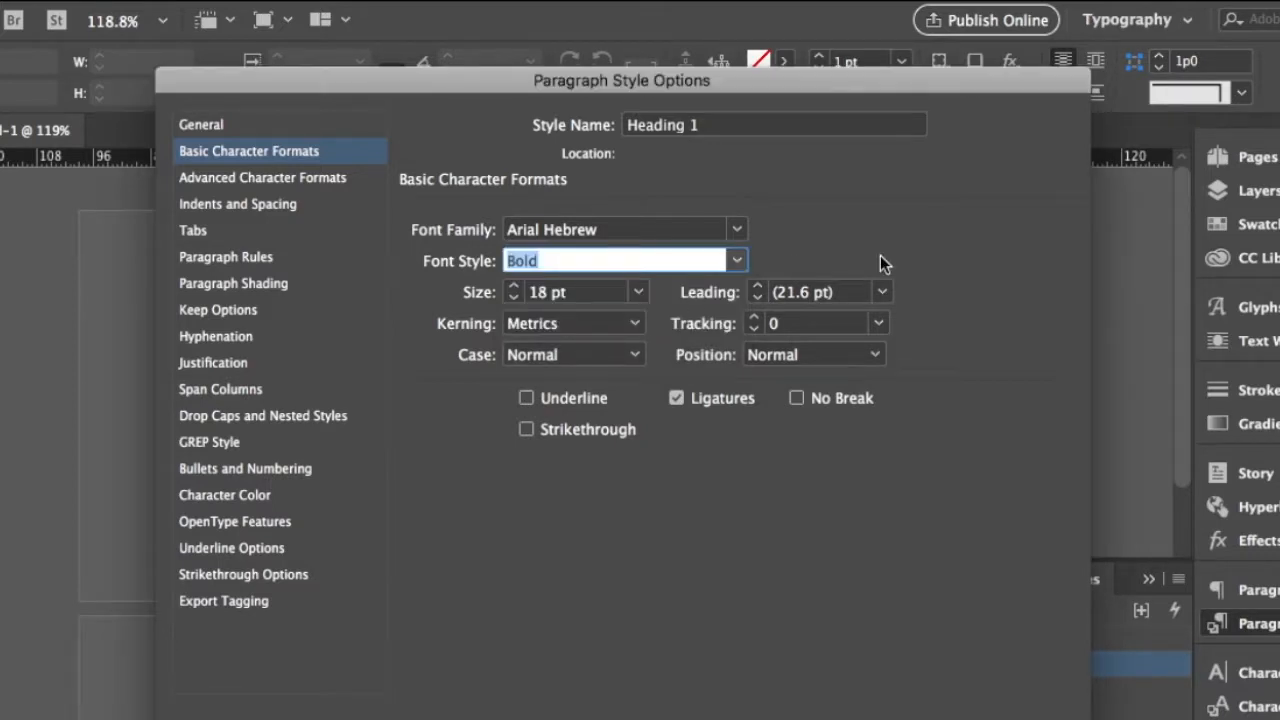
{"action": "key", "text": "Return"}
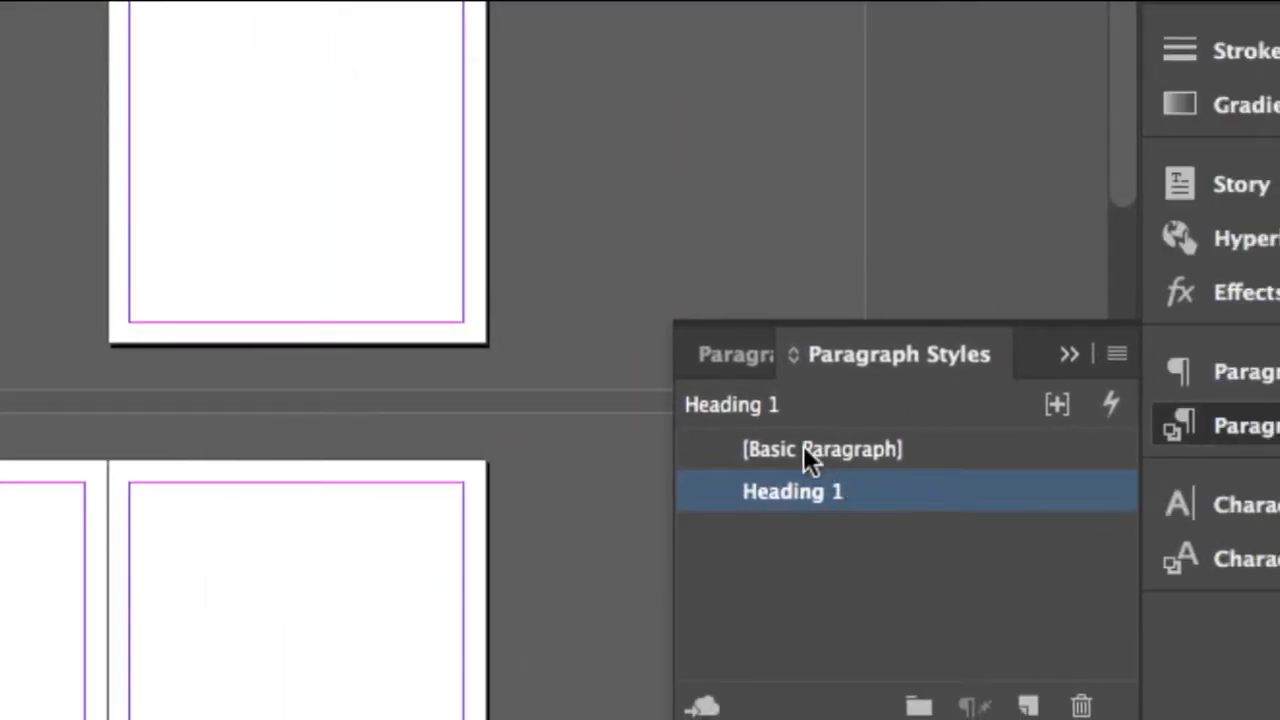
{"action": "left_click", "coordinate": [808, 460]}
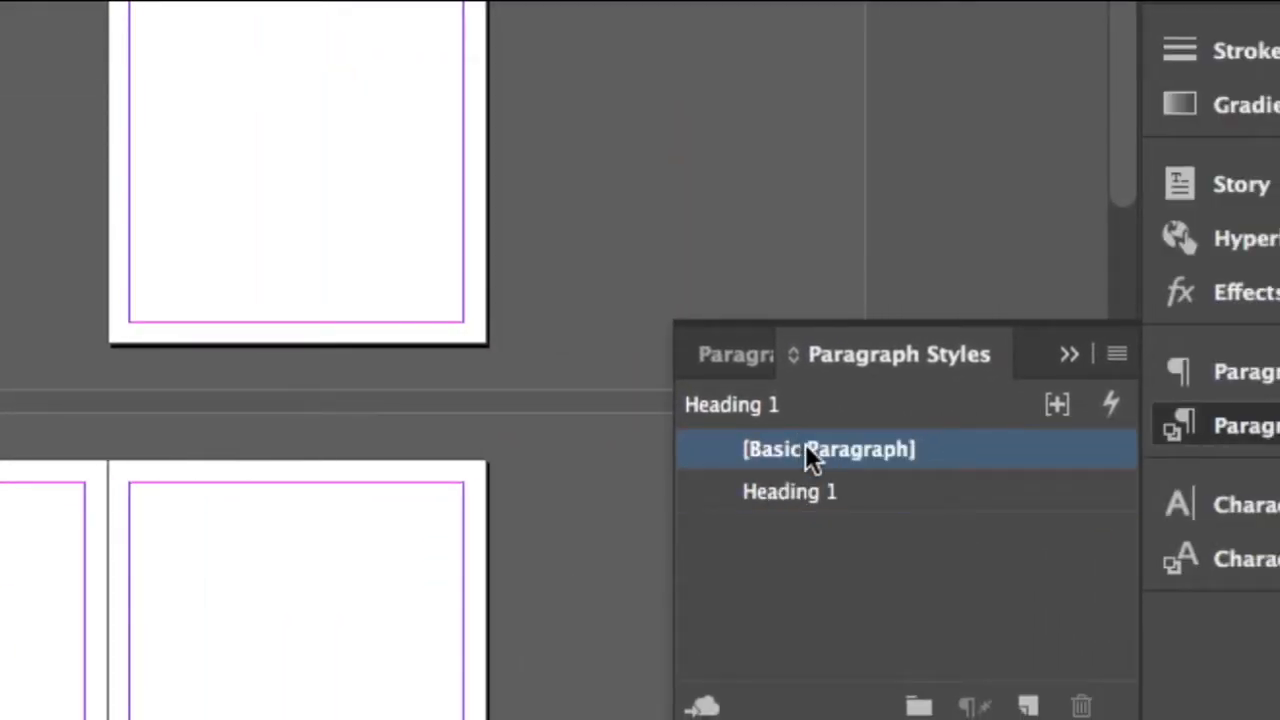
{"action": "left_click", "coordinate": [811, 495]}
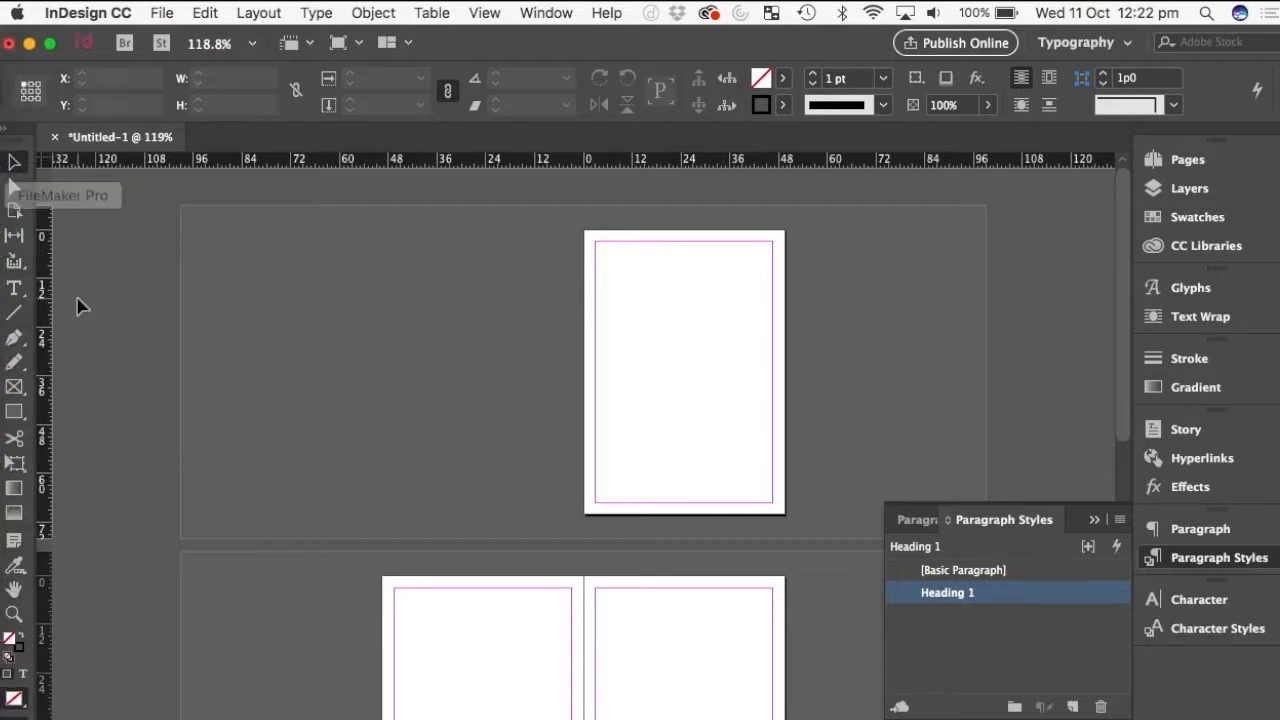
Step: Draw a text frame about 23p1 wide and 8p10 high near the upper margin of page 1
{"action": "left_click", "coordinate": [15, 291]}
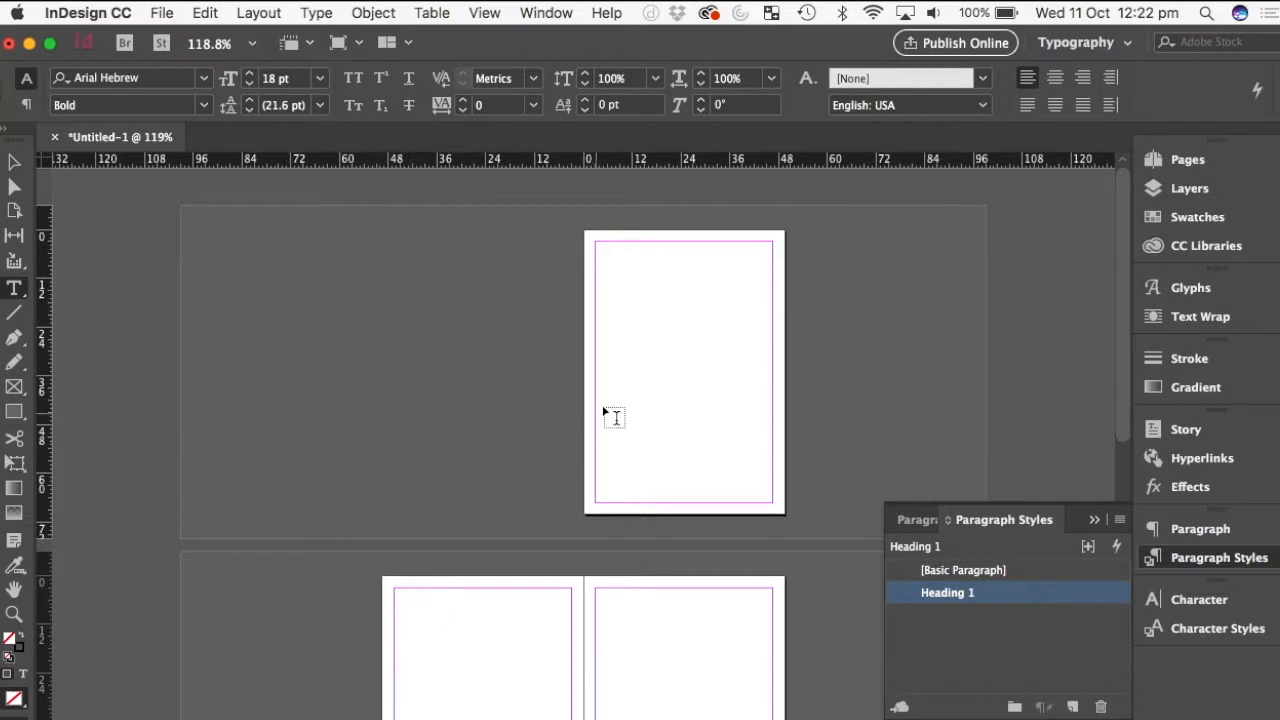
{"action": "scroll", "coordinate": [648, 370], "scroll_direction": "down", "scroll_amount": 1}
{"action": "scroll", "coordinate": [648, 370], "scroll_direction": "down", "scroll_amount": 3}
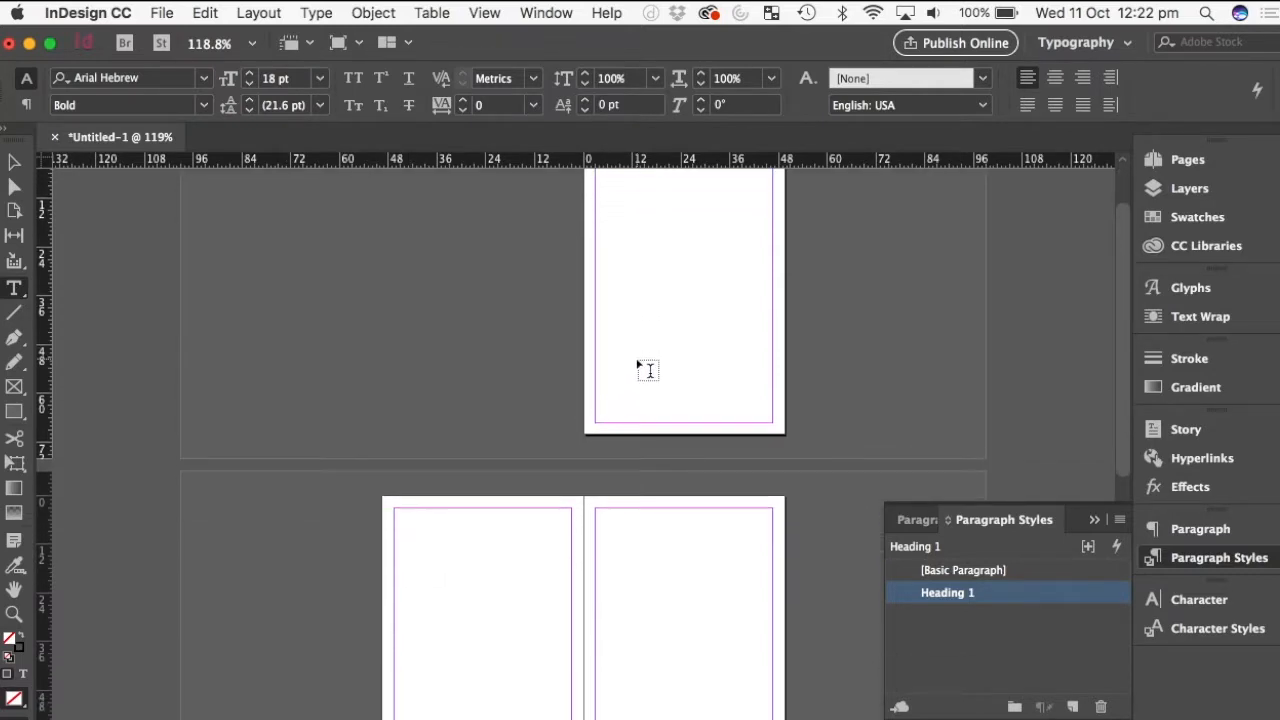
{"action": "scroll", "coordinate": [648, 370], "scroll_direction": "up", "scroll_amount": 5}
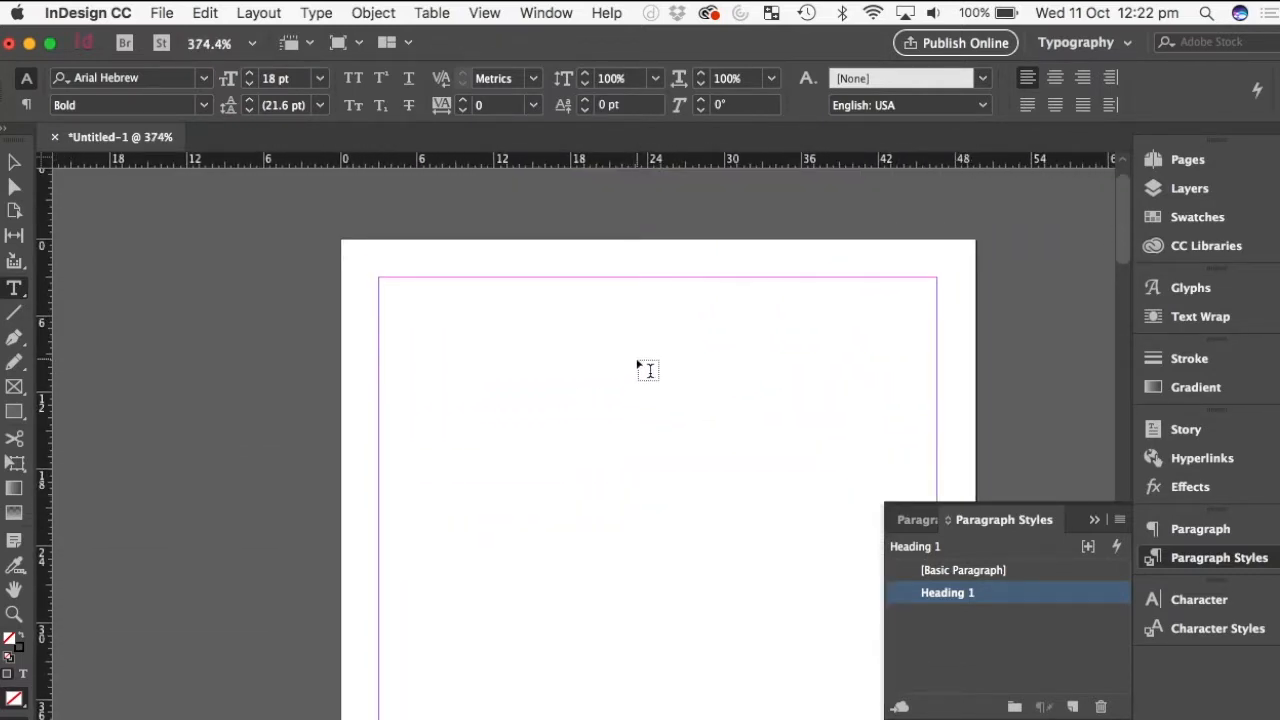
{"action": "scroll", "coordinate": [648, 370], "scroll_direction": "up", "scroll_amount": 2}
{"action": "left_click_drag", "start_coordinate": [296, 282], "coordinate": [764, 460]}
Step: Enter "Hey this is some text" in the [Basic Paragraph] style and move the frame to about X 8p10.8, Y 6p8.1
{"action": "left_click", "coordinate": [974, 572]}
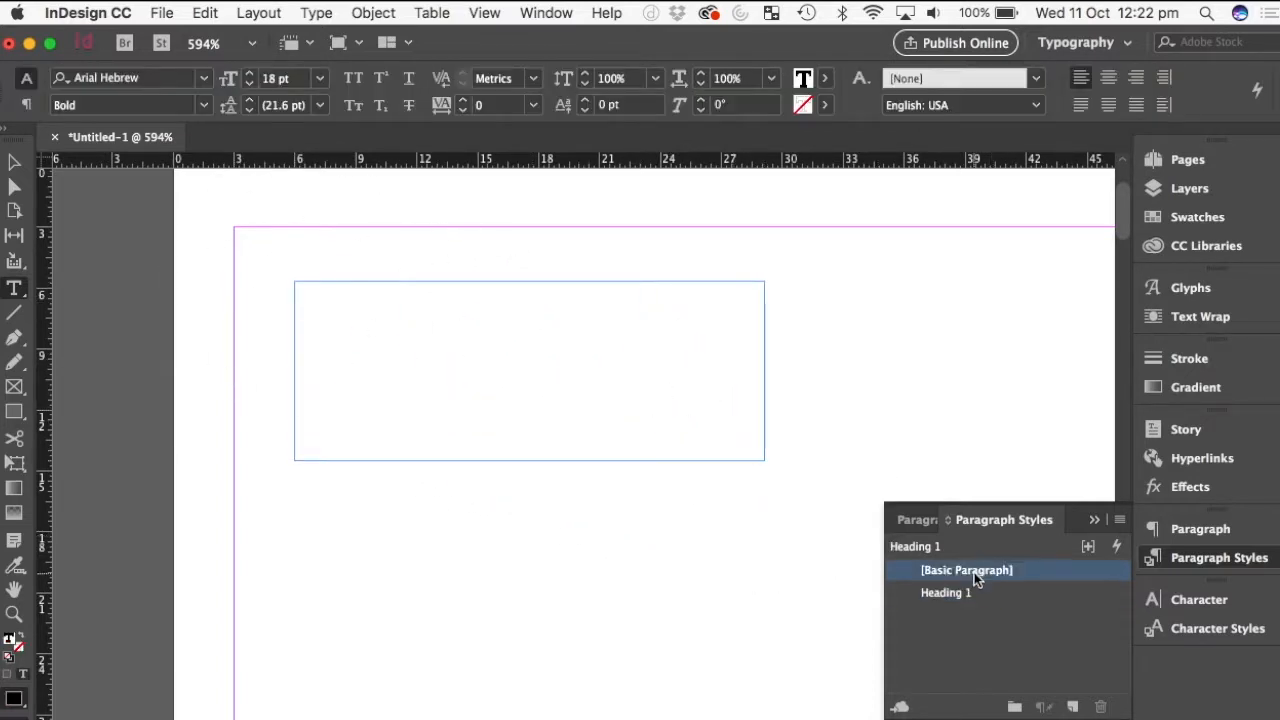
{"action": "type", "text": "H"}
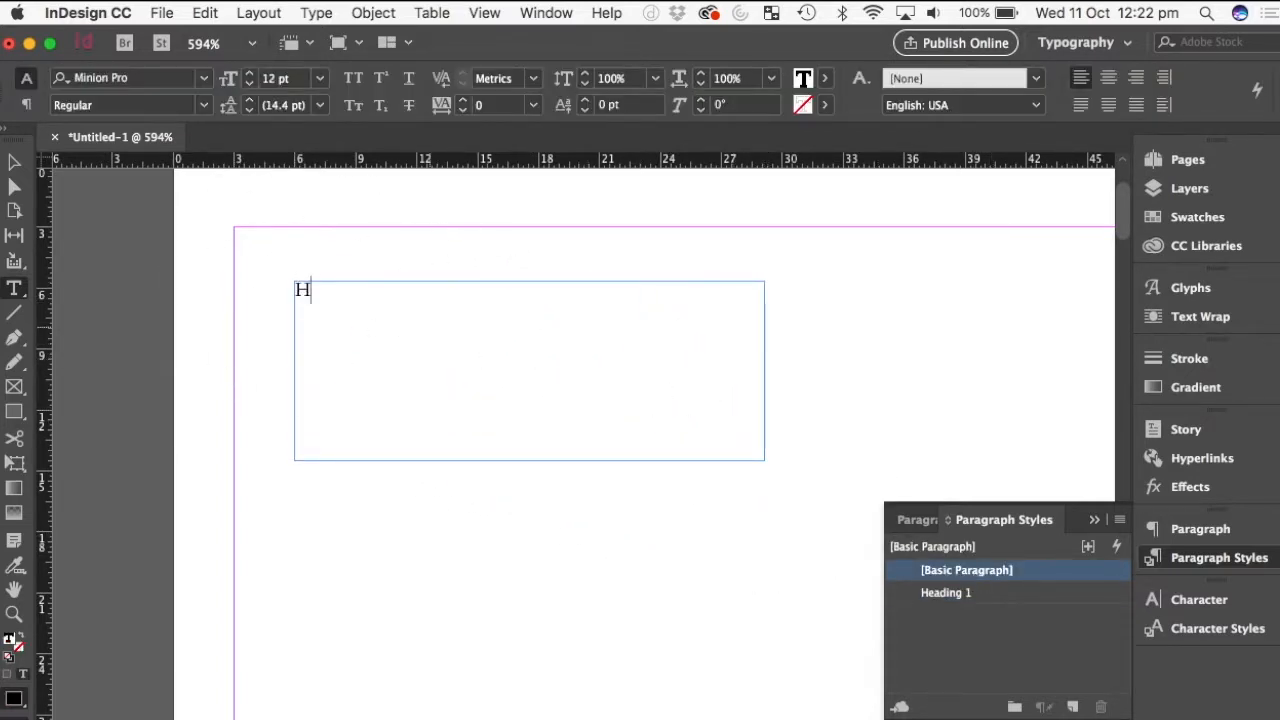
{"action": "type", "text": "ey this is some text"}
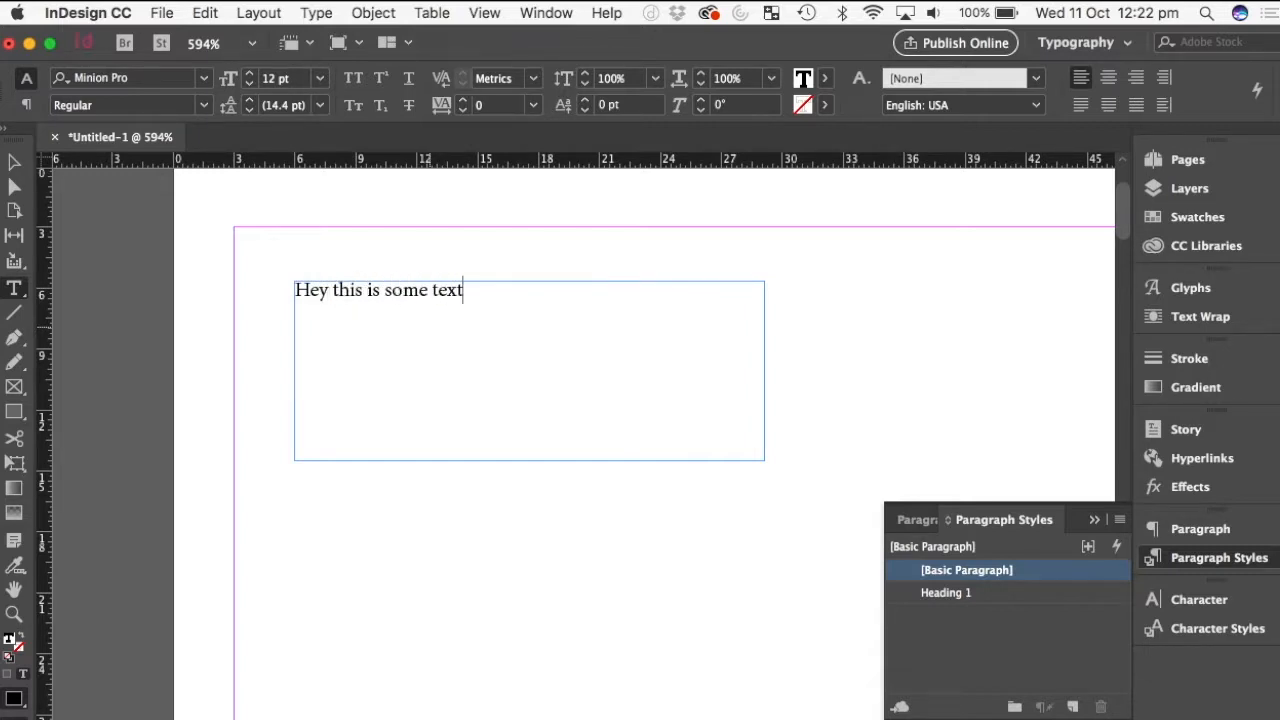
{"action": "left_click", "coordinate": [14, 162]}
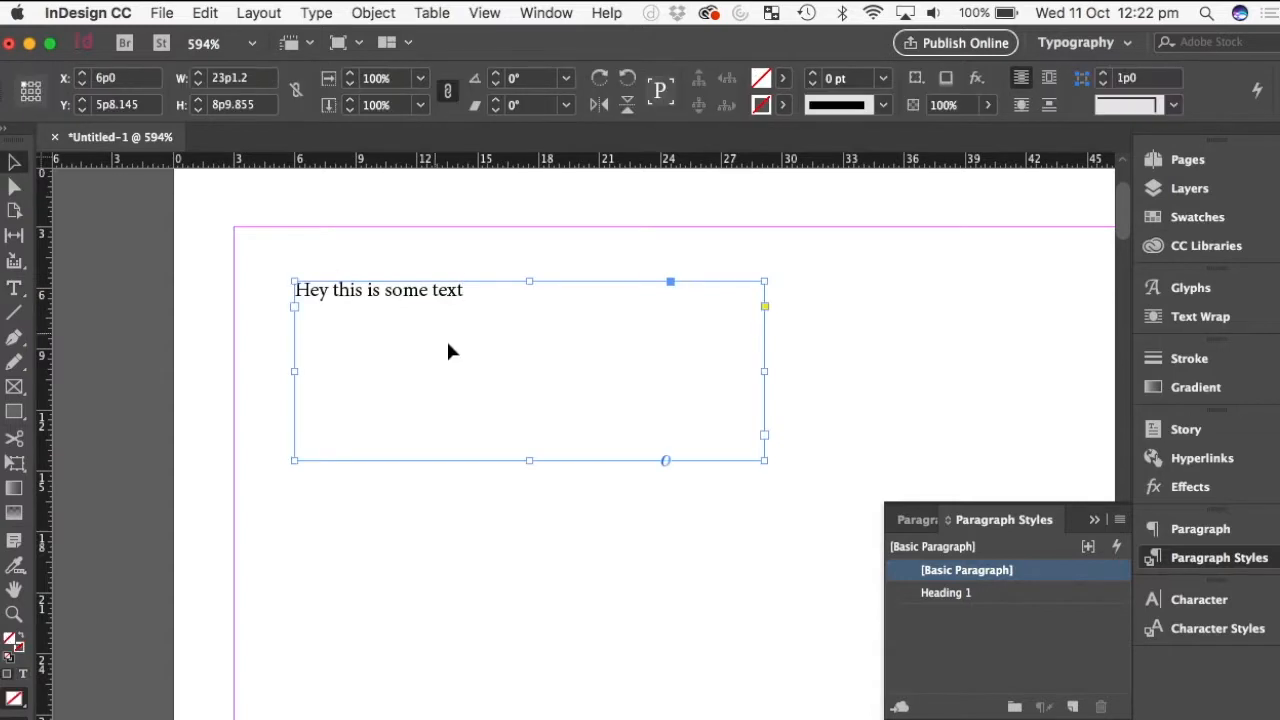
{"action": "left_click_drag", "start_coordinate": [404, 311], "coordinate": [465, 335]}
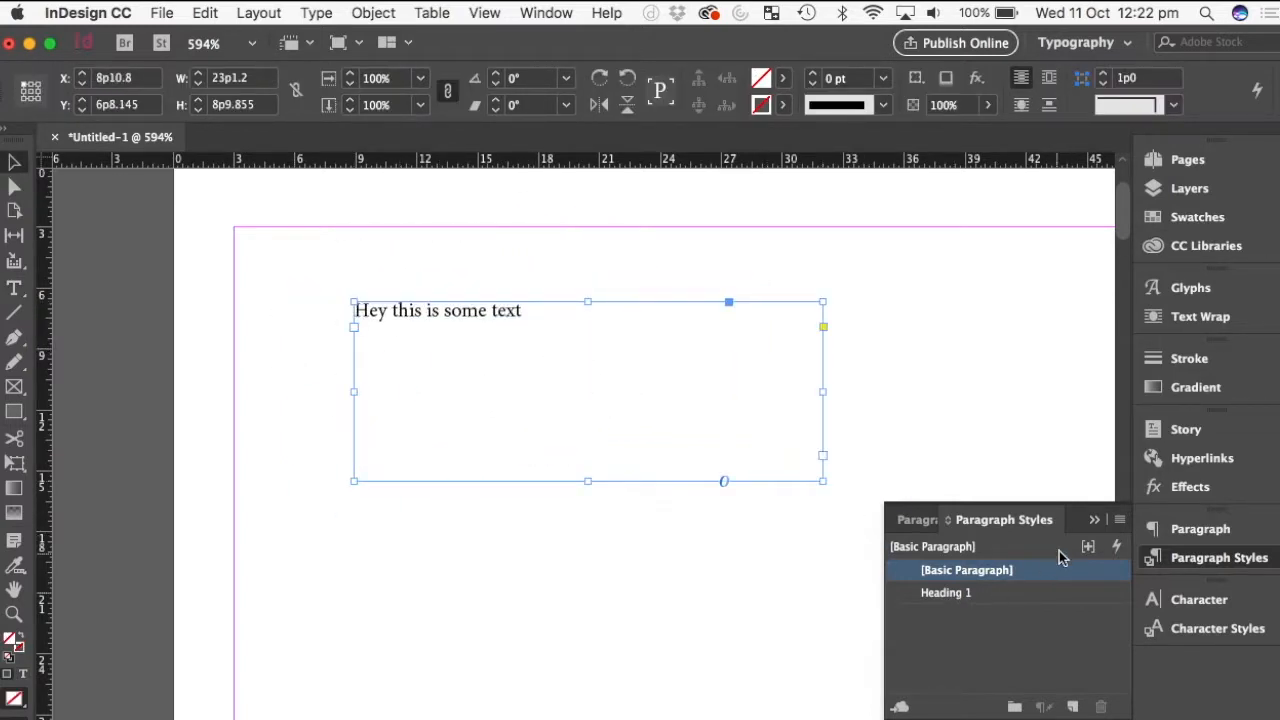
Step: Apply the Heading 1 style to the text frame and enlarge the frame to about 30p0 by 10p7
{"action": "left_click", "coordinate": [946, 596]}
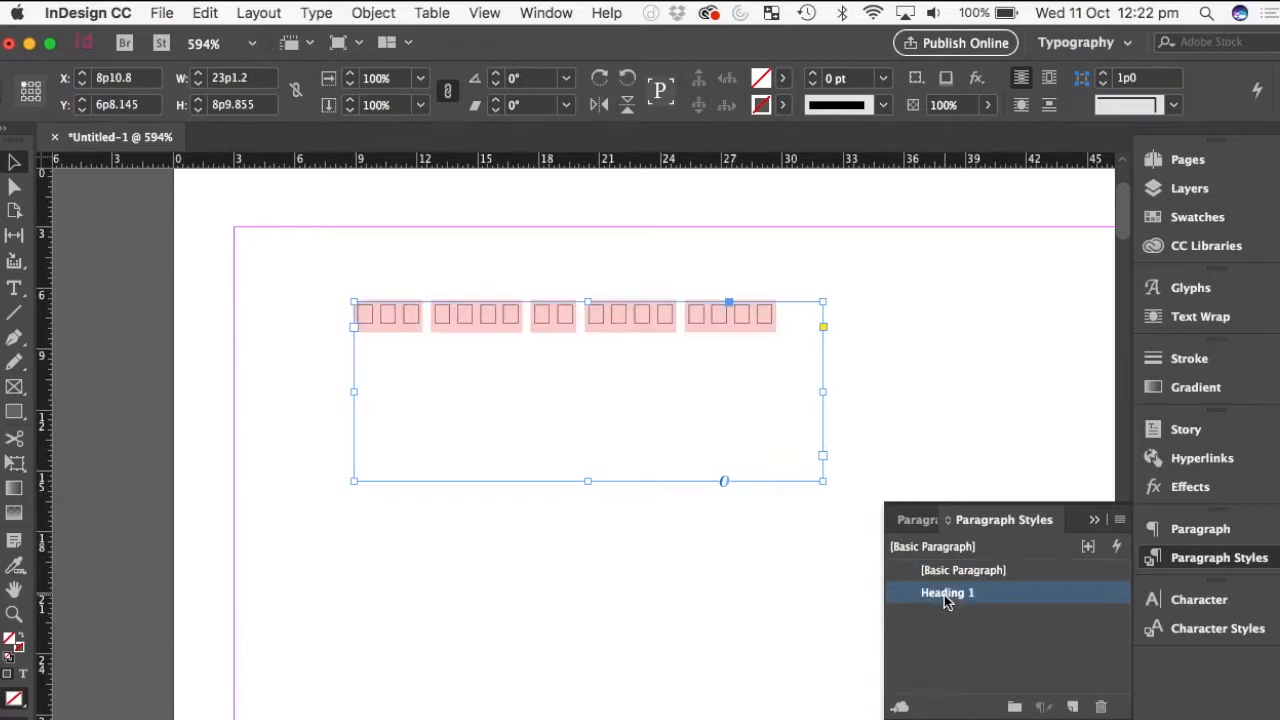
{"action": "left_click", "coordinate": [824, 482]}
{"action": "left_click_drag", "start_coordinate": [824, 482], "coordinate": [963, 516]}
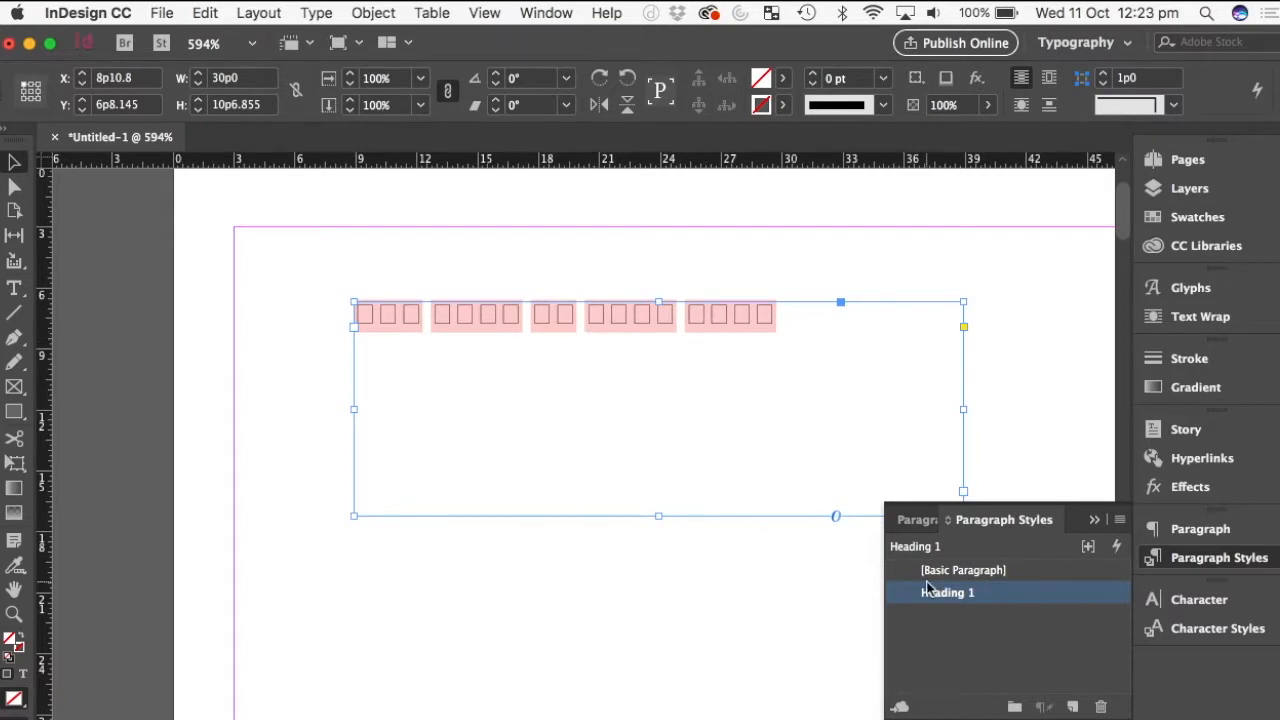
Step: Set the Heading 1 style's font family to Arial and compare the text in [Basic Paragraph] and Heading 1, ending on Heading 1
{"action": "double_click", "coordinate": [955, 594]}
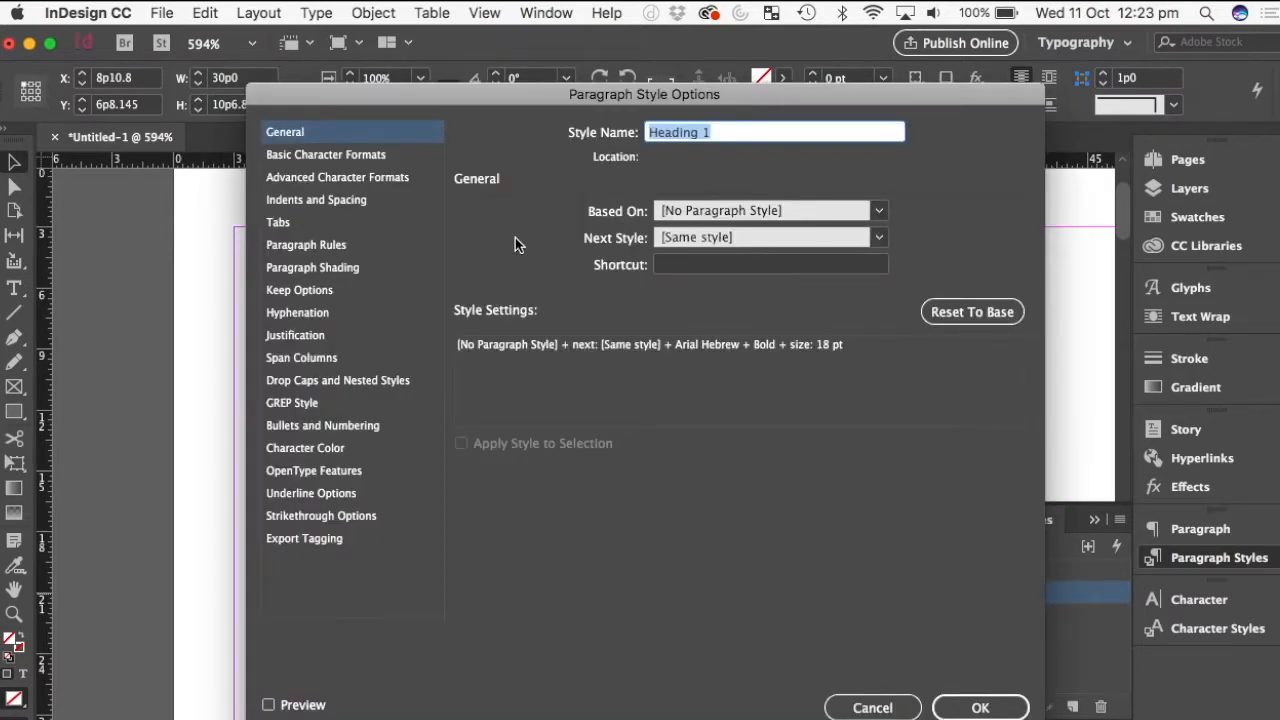
{"action": "left_click", "coordinate": [369, 157]}
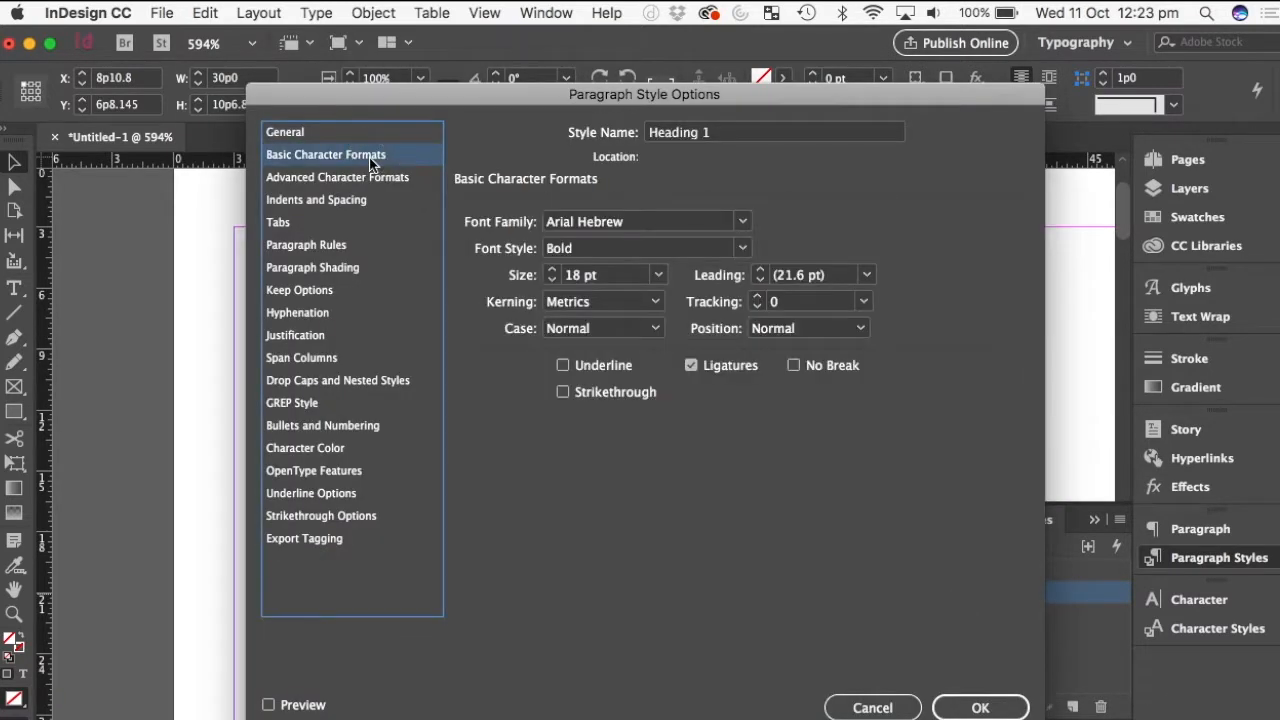
{"action": "left_click", "coordinate": [741, 224]}
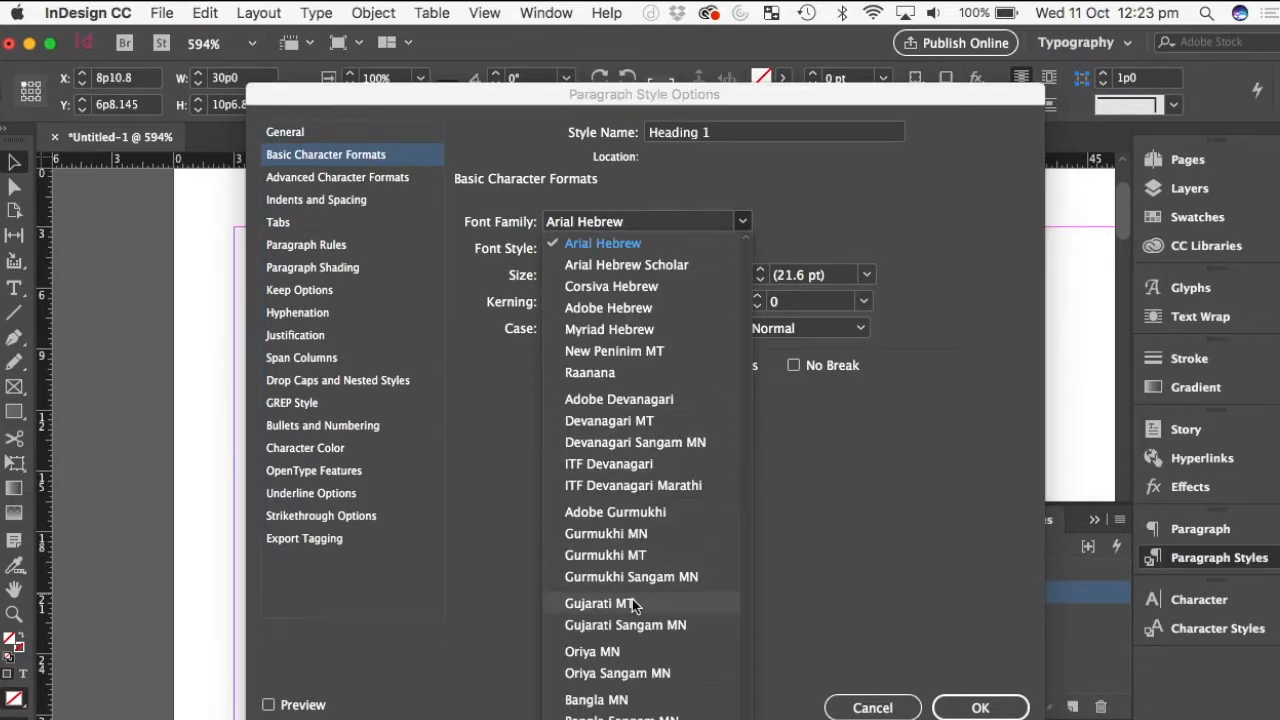
{"action": "scroll", "coordinate": [633, 600], "scroll_direction": "up", "scroll_amount": 10}
{"action": "scroll", "coordinate": [632, 599], "scroll_direction": "up", "scroll_amount": 5}
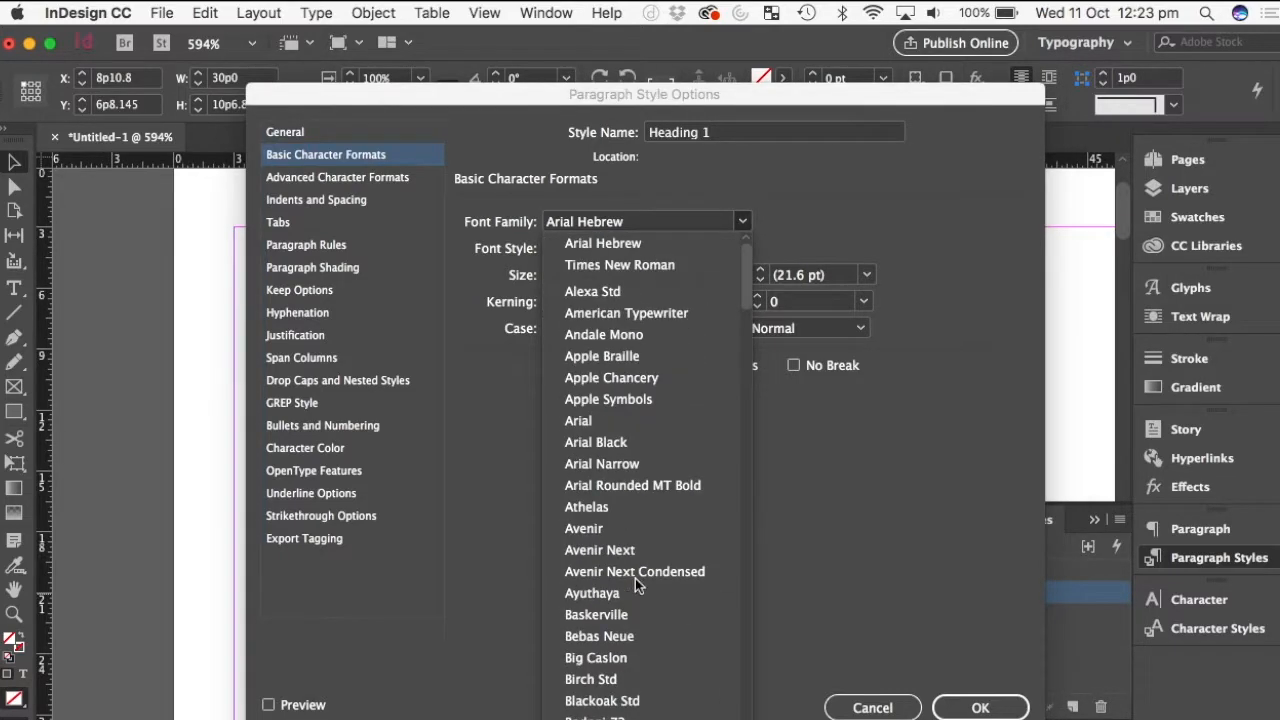
{"action": "left_click", "coordinate": [593, 421]}
{"action": "left_click", "coordinate": [975, 707]}
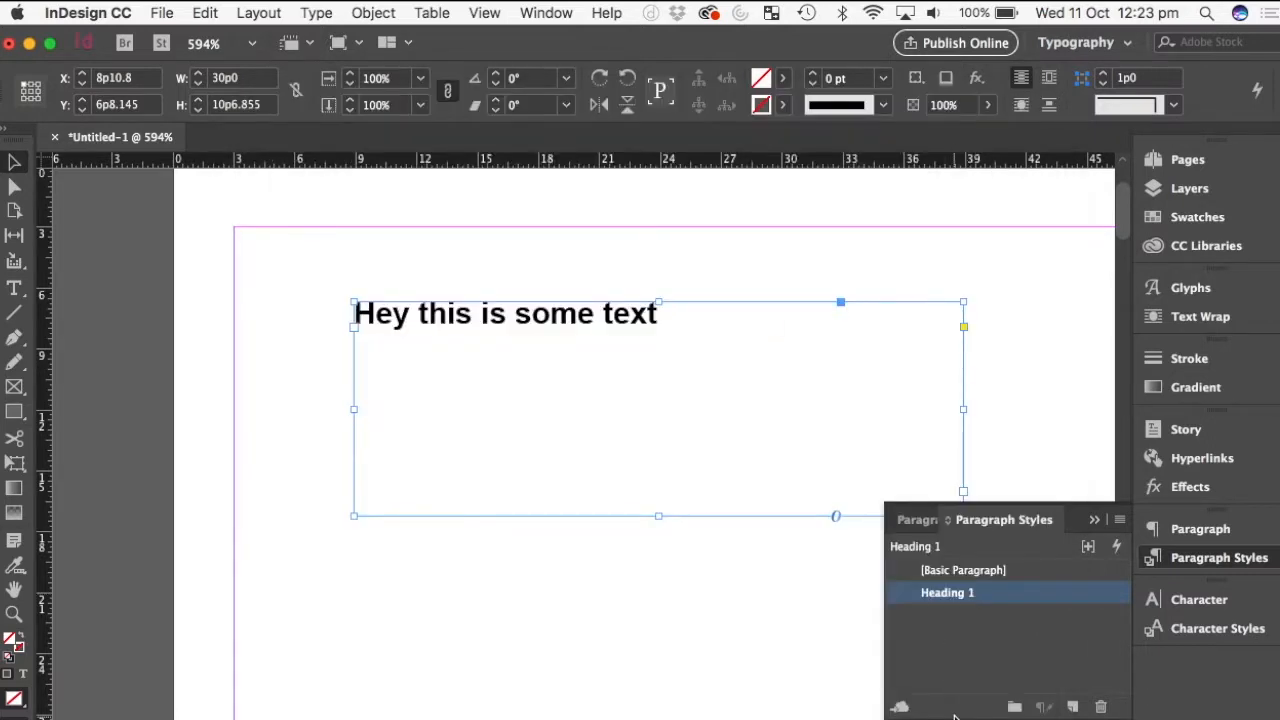
{"action": "left_click", "coordinate": [1000, 572]}
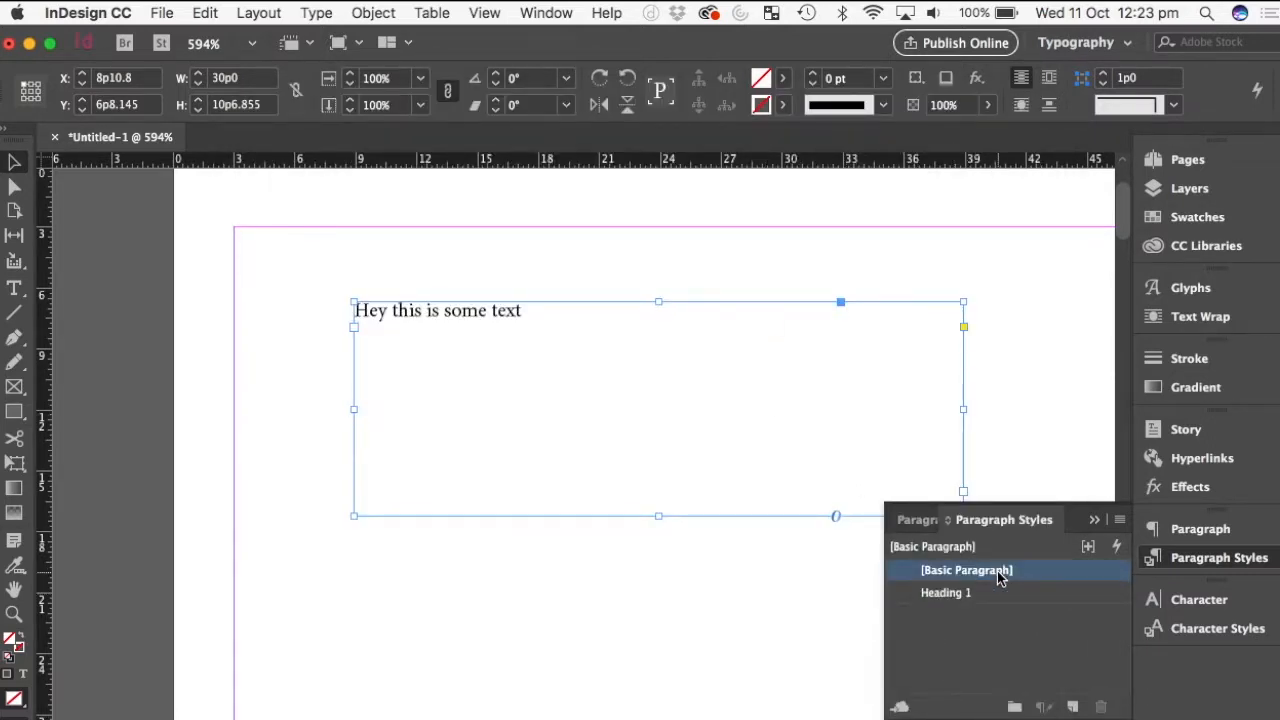
{"action": "left_click", "coordinate": [967, 597]}
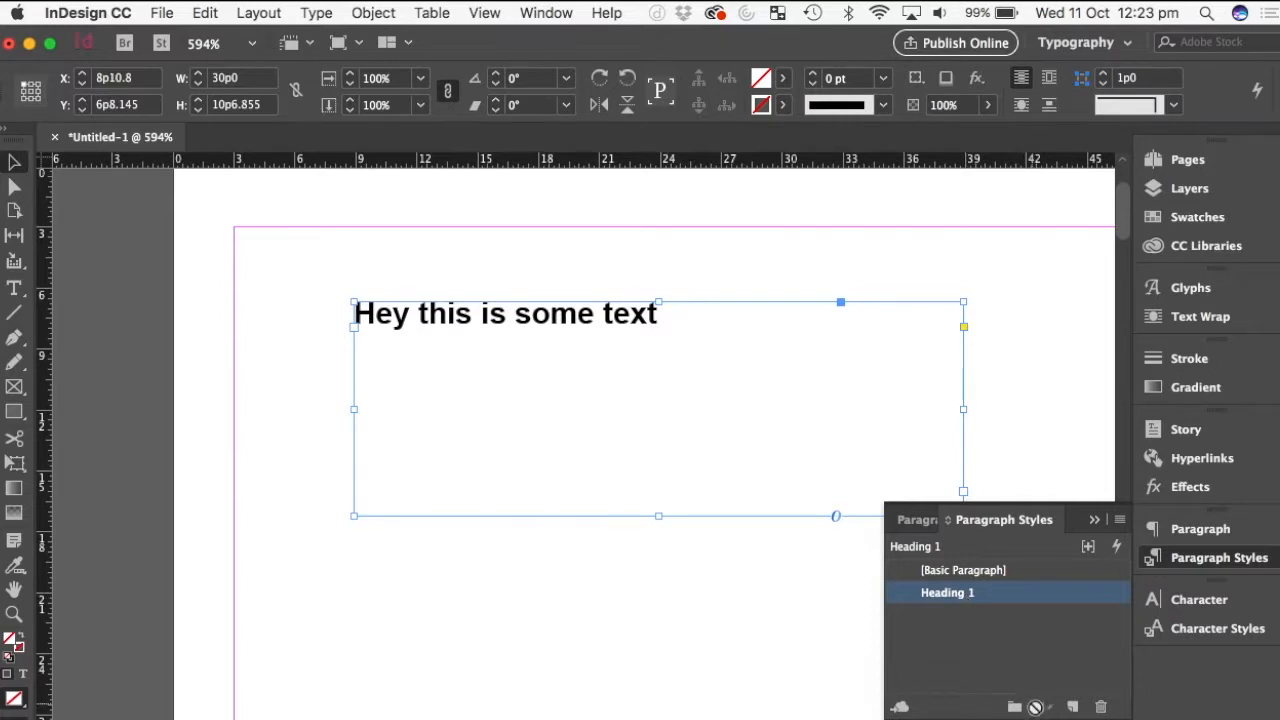
Step: Create a new paragraph style named Heading 2 based on Heading 1
{"action": "left_click", "coordinate": [1072, 707]}
{"action": "double_click", "coordinate": [982, 621]}
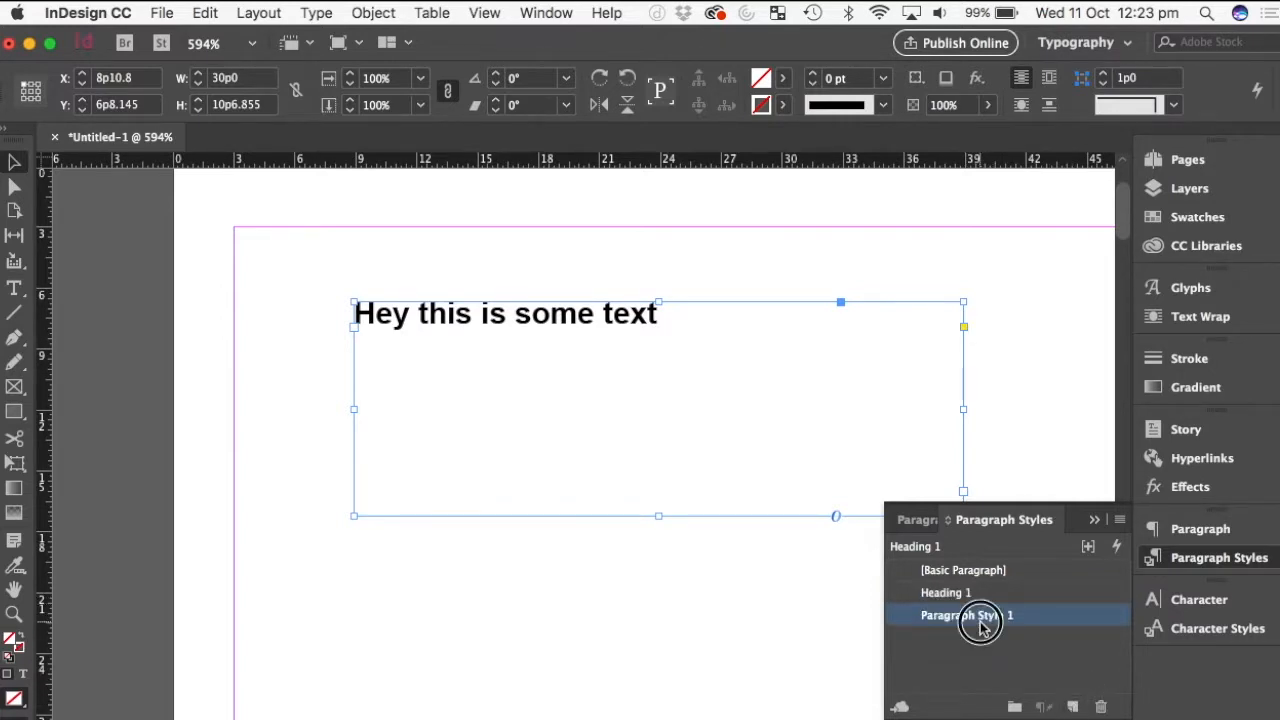
{"action": "type", "text": "Heading 2"}
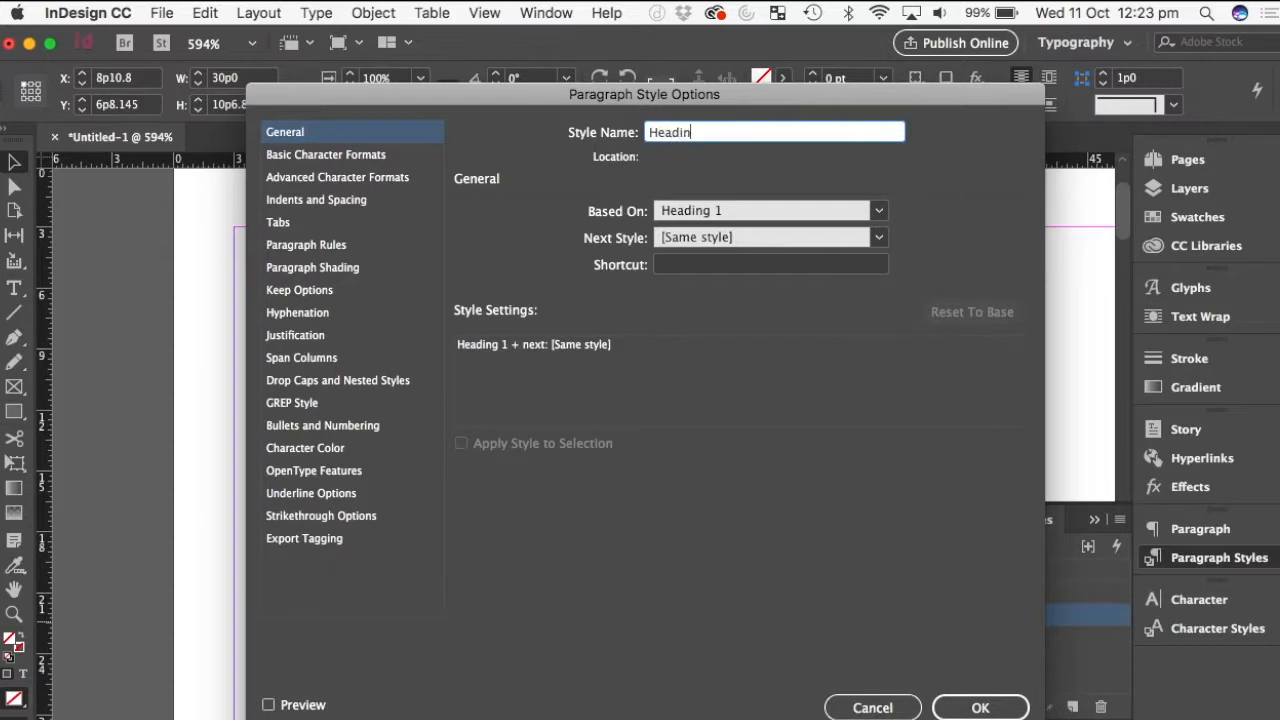
{"action": "left_click", "coordinate": [980, 707]}
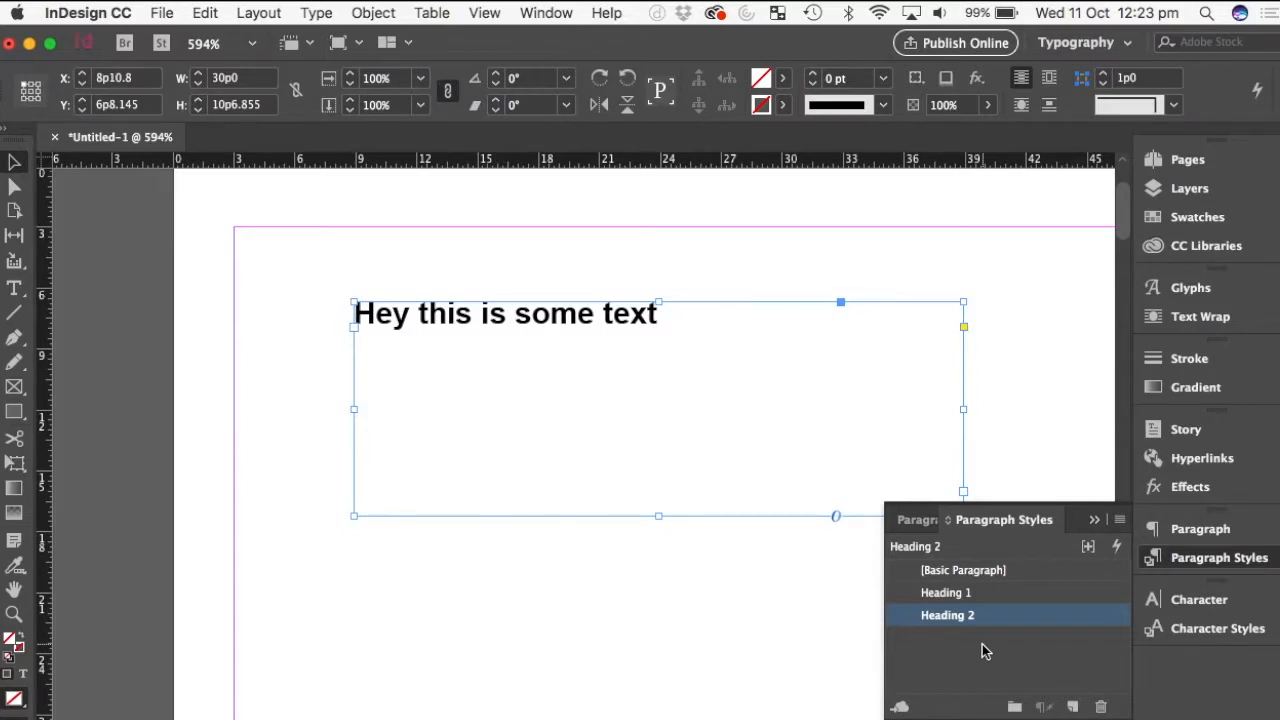
Step: Turn on underlining in the basic character formats of the Heading 2 style
{"action": "double_click", "coordinate": [949, 617]}
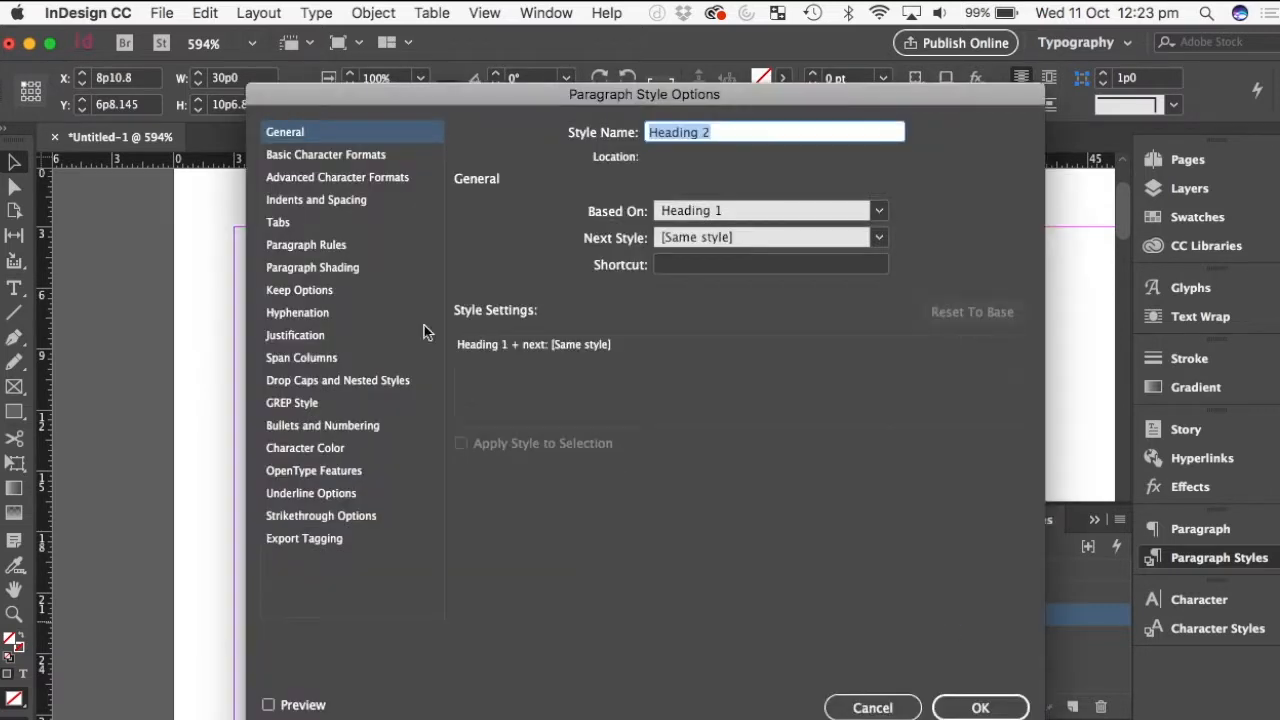
{"action": "left_click", "coordinate": [322, 158]}
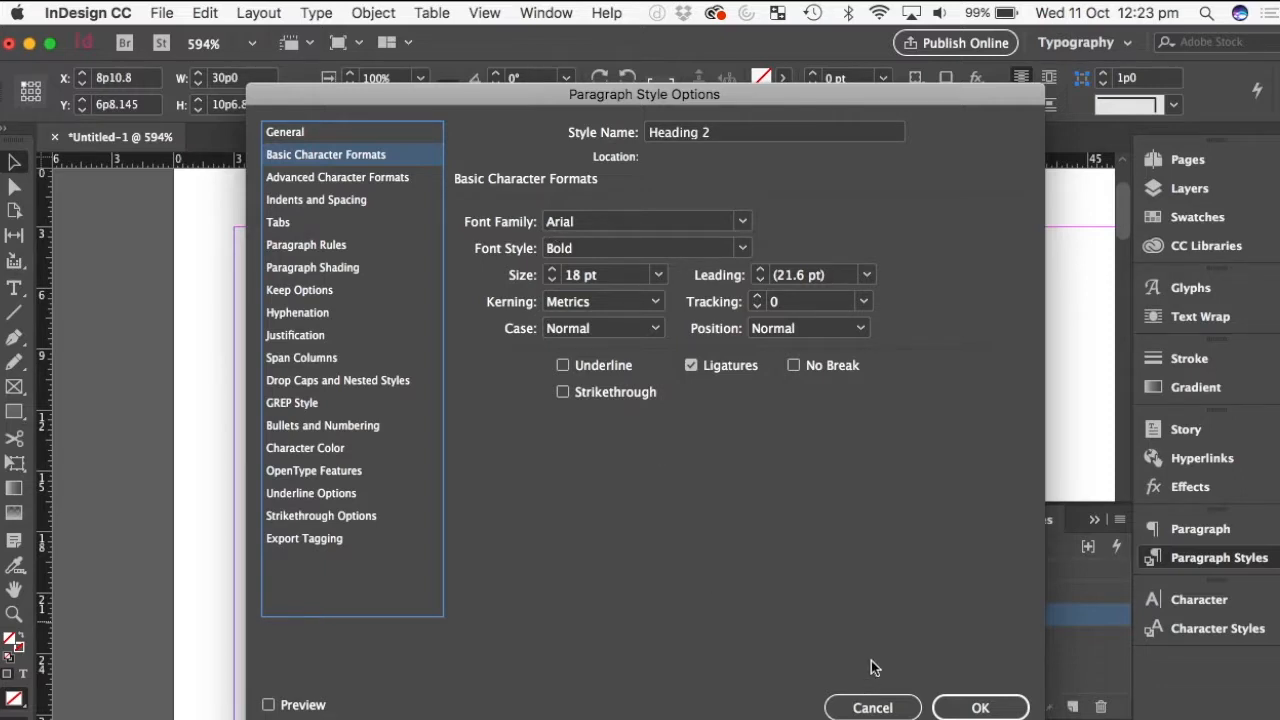
{"action": "left_click", "coordinate": [601, 370]}
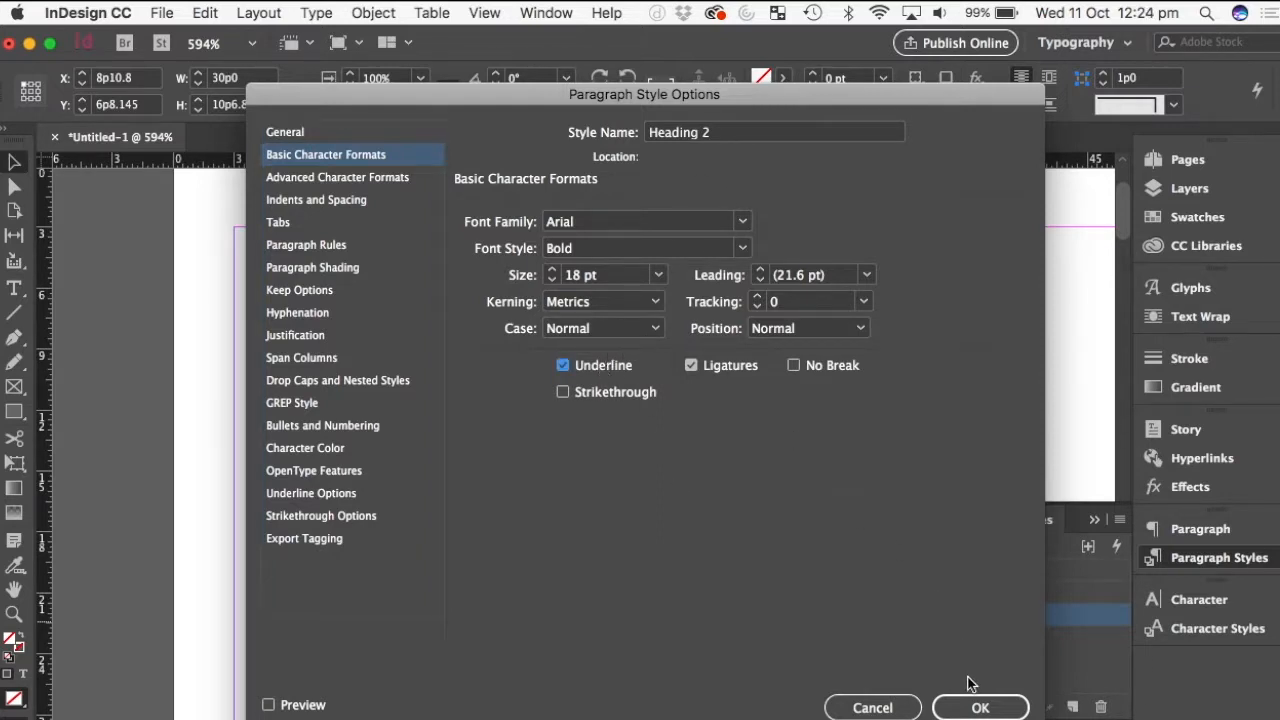
{"action": "left_click", "coordinate": [980, 707]}
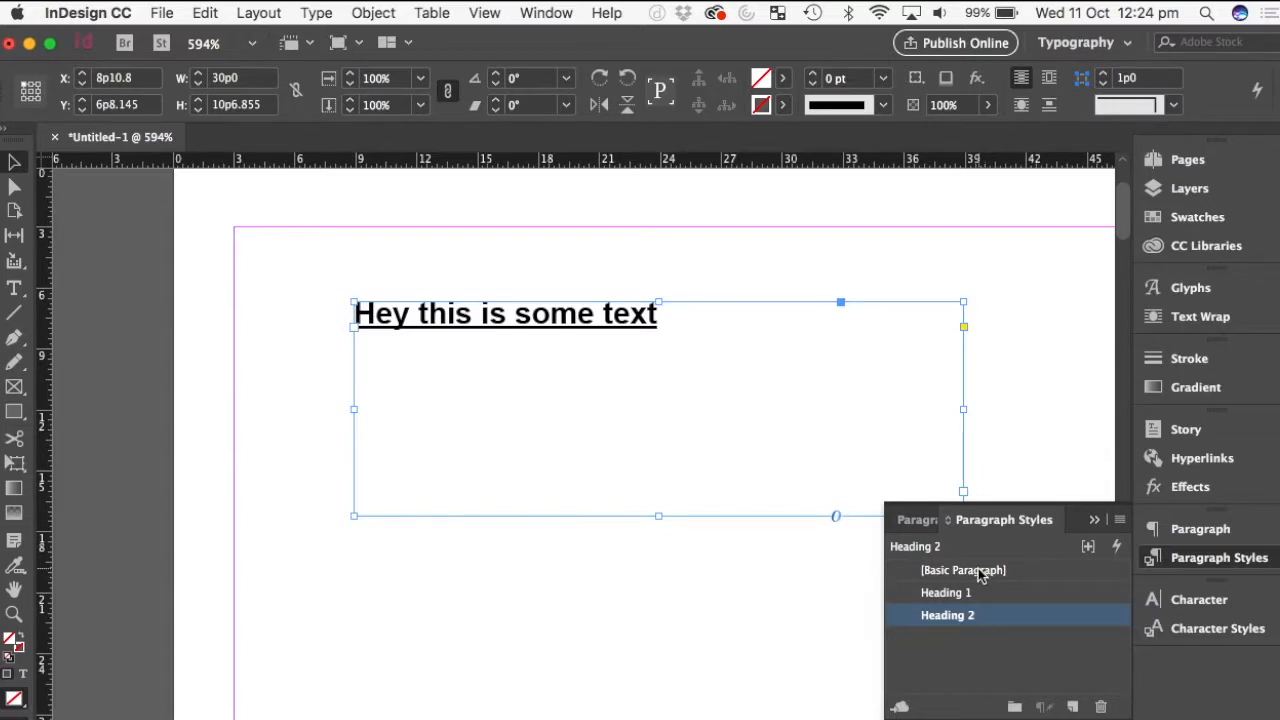
Step: Compare the text in [Basic Paragraph], Heading 1 and Heading 2, ending on Heading 2
{"action": "left_click", "coordinate": [982, 572]}
{"action": "left_click", "coordinate": [966, 596]}
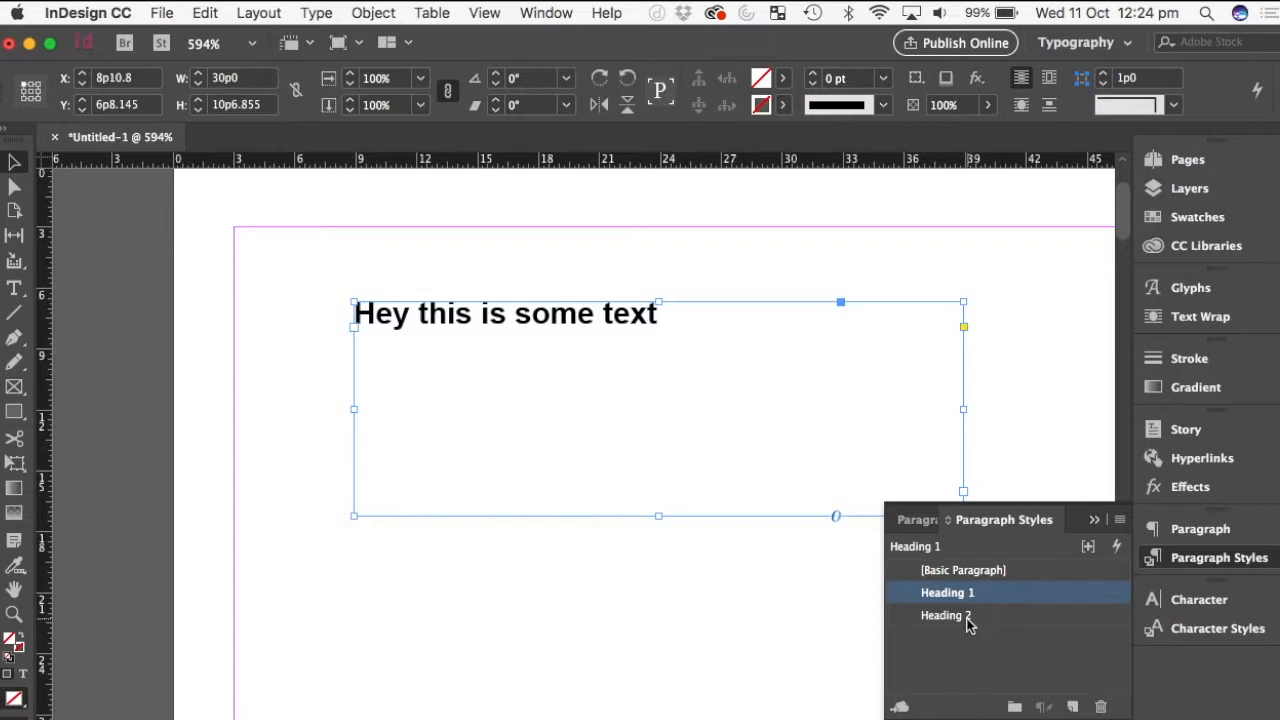
{"action": "left_click", "coordinate": [967, 620]}
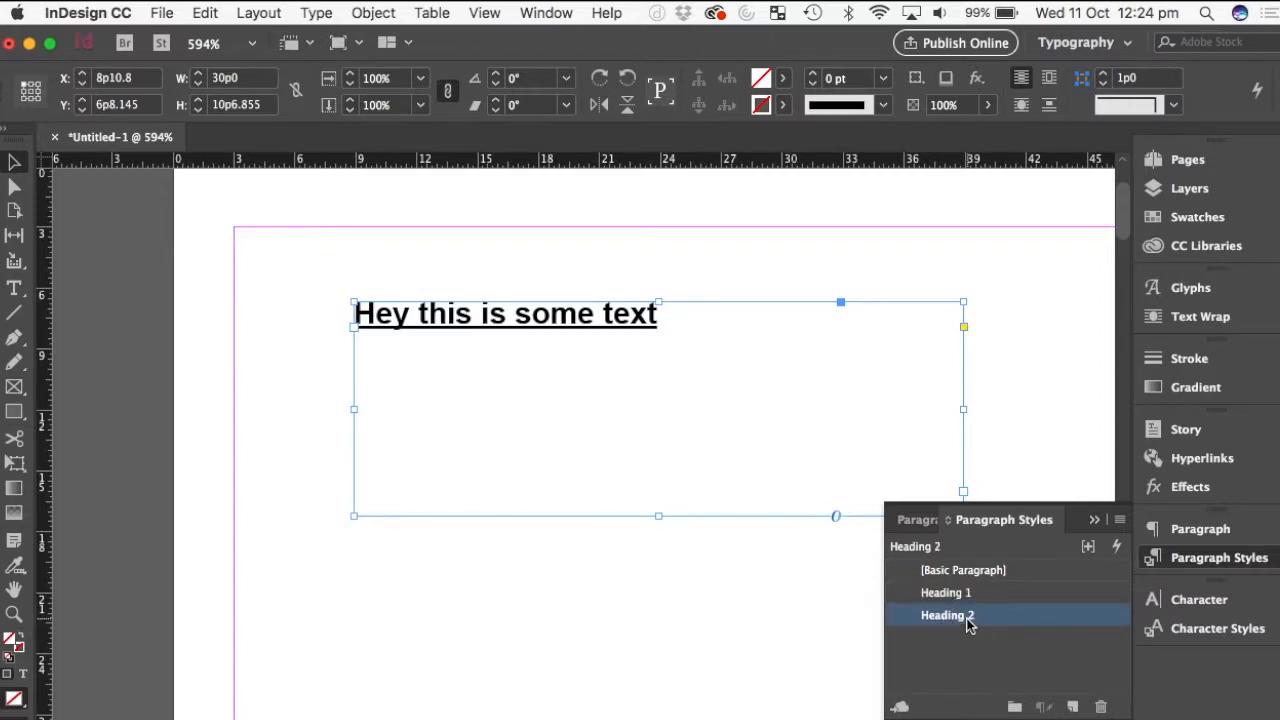
{"action": "left_click", "coordinate": [967, 620]}
{"action": "left_click", "coordinate": [1010, 640]}
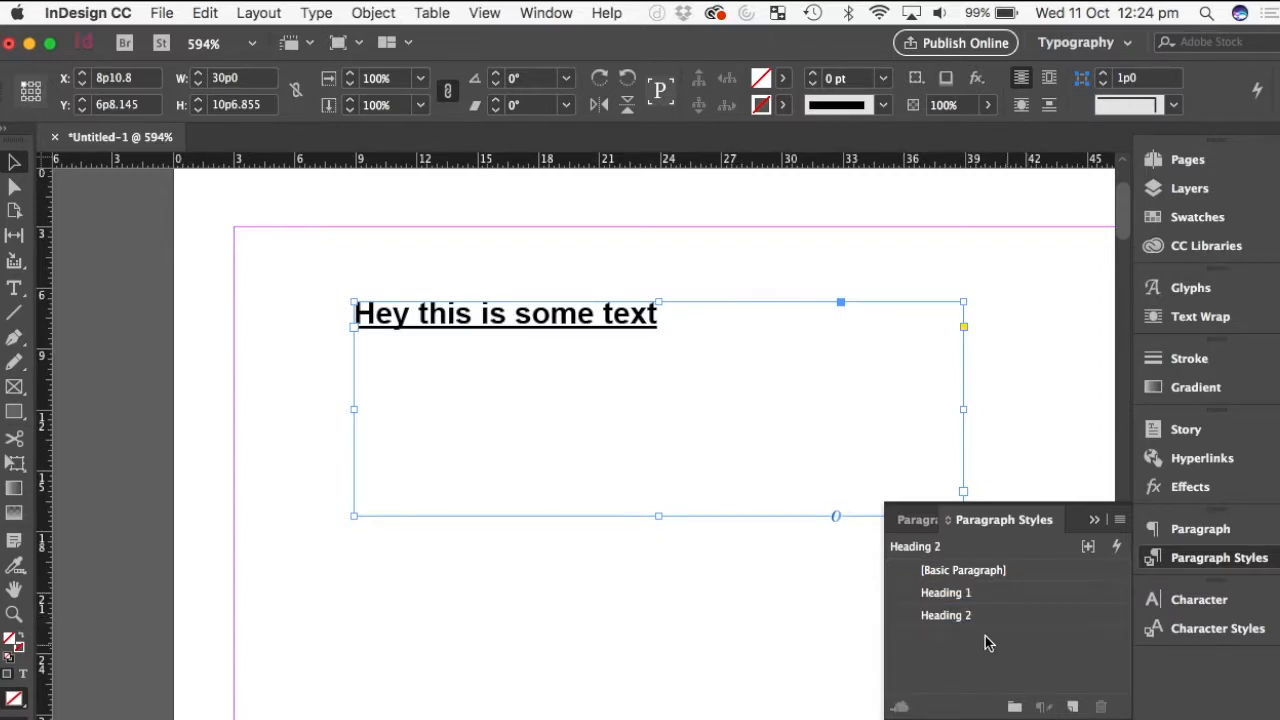
Step: Reduce the font size by several points in the Heading 2 style's basic character formats
{"action": "double_click", "coordinate": [960, 616]}
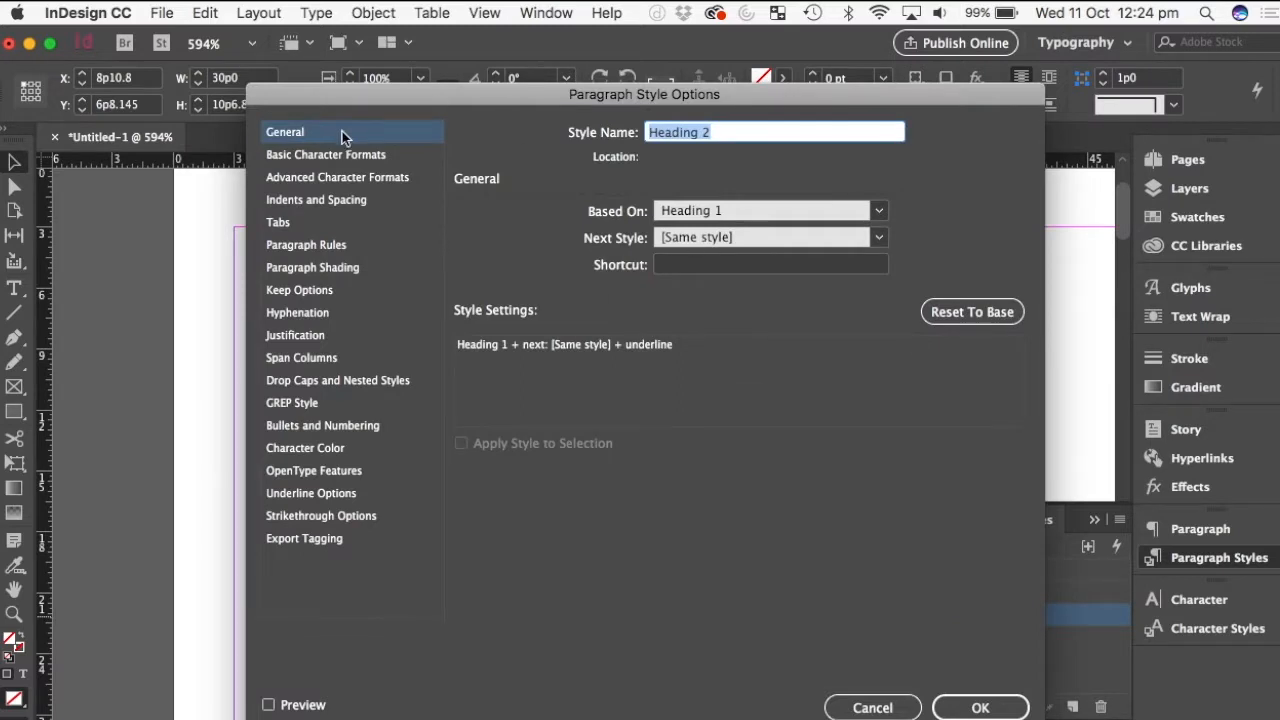
{"action": "left_click", "coordinate": [327, 154]}
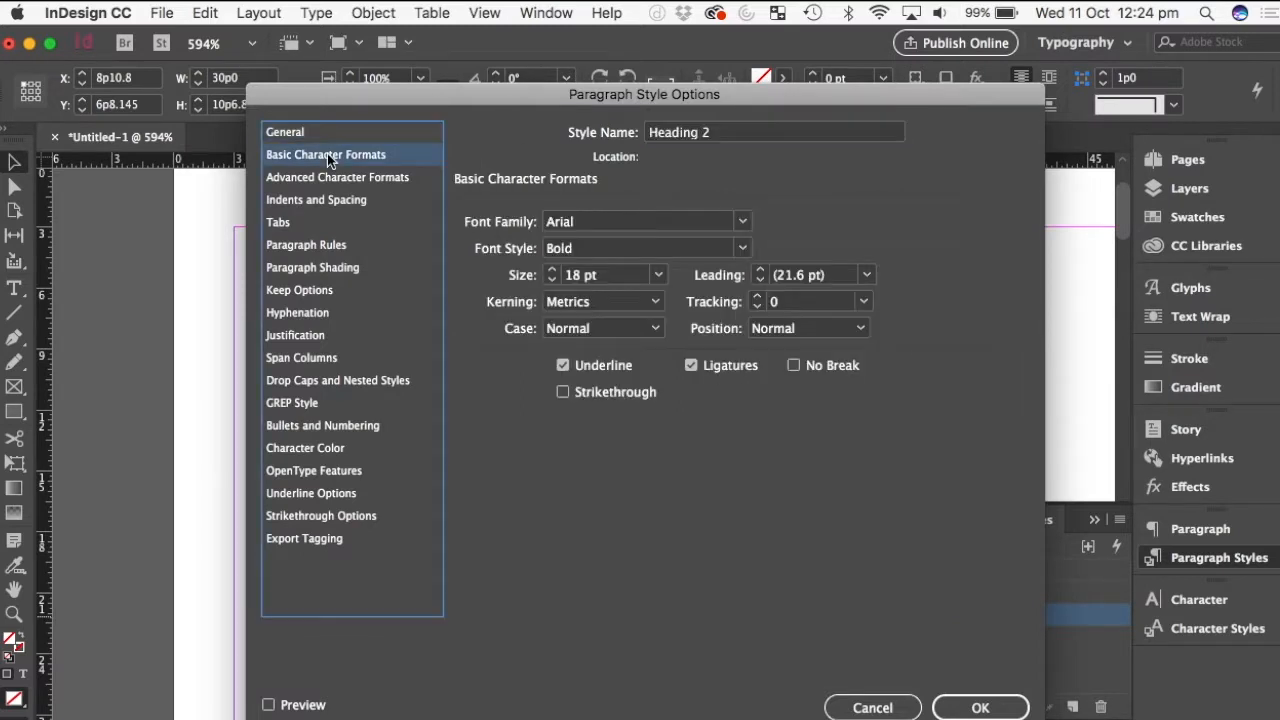
{"action": "left_click", "coordinate": [552, 281]}
{"action": "left_click", "coordinate": [552, 281]}
{"action": "left_click", "coordinate": [552, 281]}
{"action": "left_click", "coordinate": [552, 281]}
{"action": "left_click", "coordinate": [552, 281]}
{"action": "left_click", "coordinate": [980, 707]}
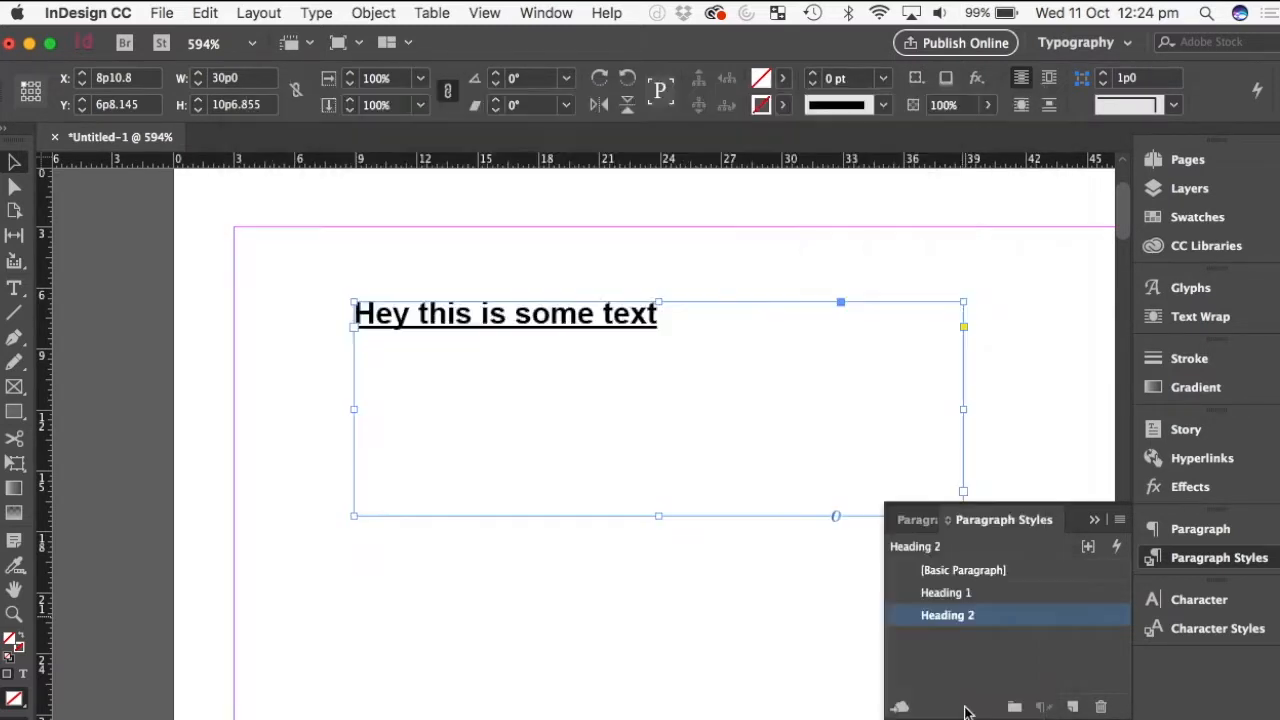
Step: Switch the text through [Basic Paragraph], Heading 1 and Heading 2, leave Heading 1 applied, and put away the paragraph styles
{"action": "left_click", "coordinate": [944, 570]}
{"action": "left_click", "coordinate": [946, 593]}
{"action": "left_click", "coordinate": [946, 615]}
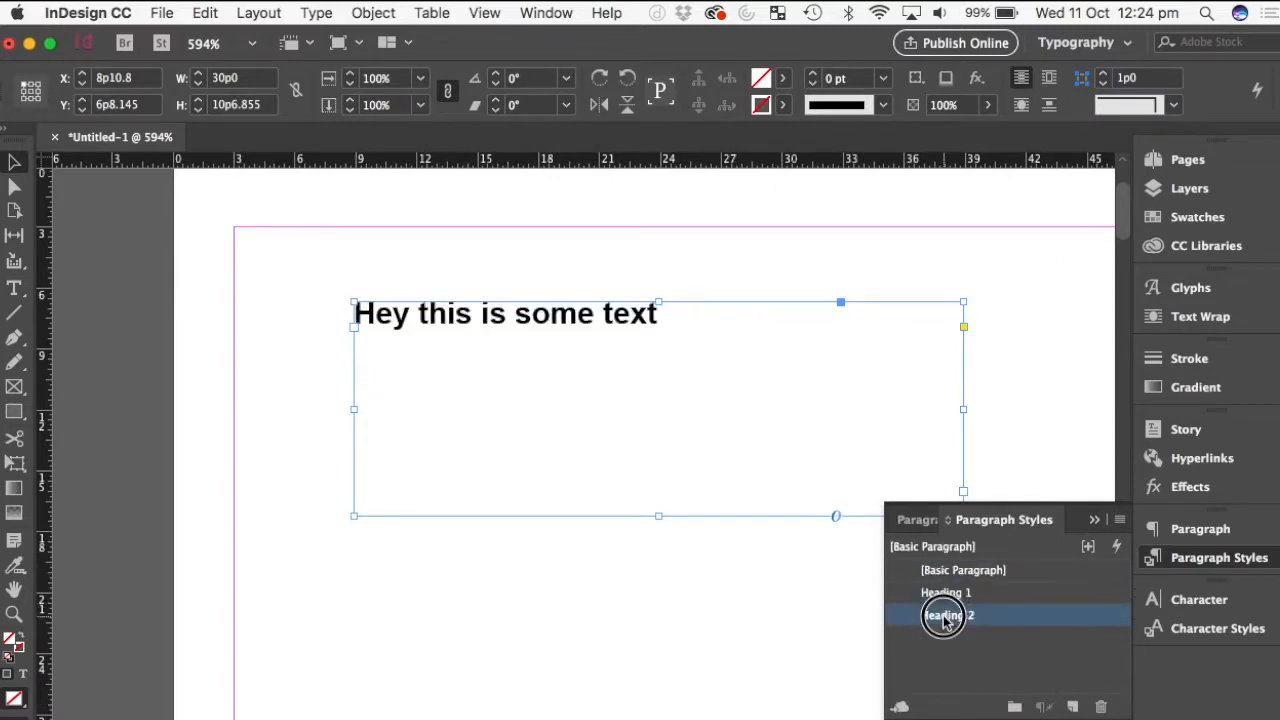
{"action": "left_click", "coordinate": [947, 593]}
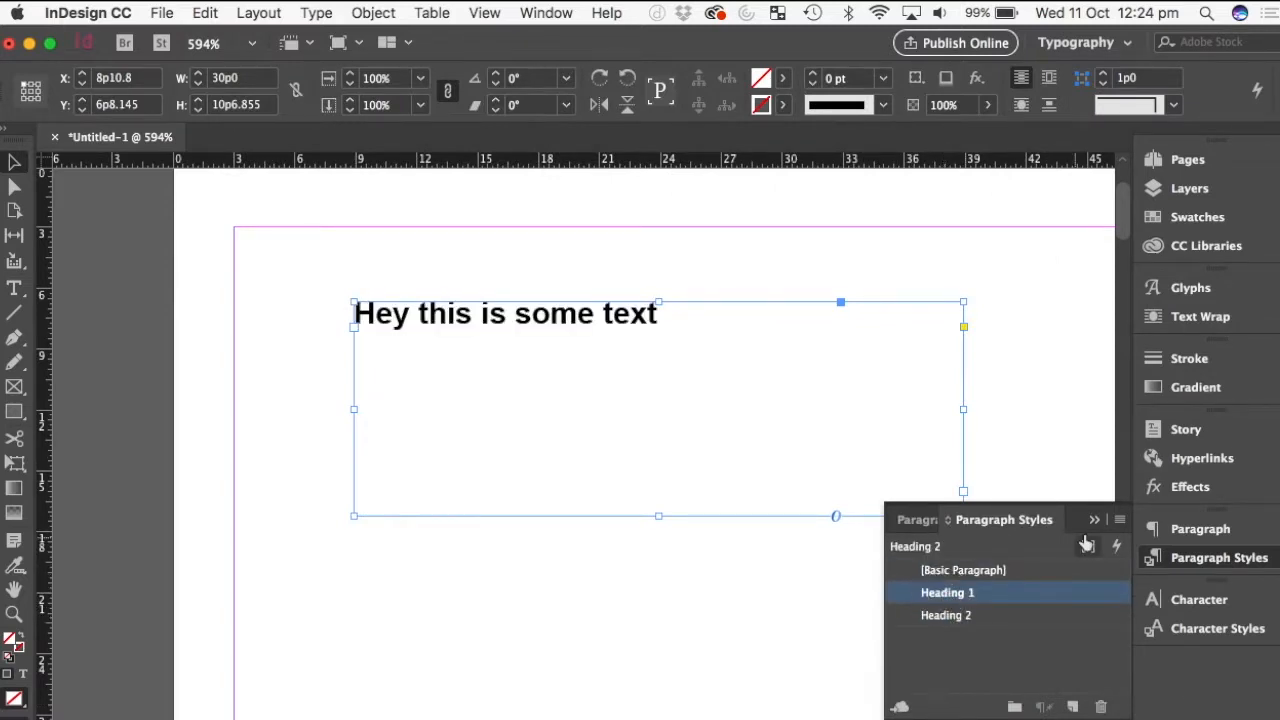
{"action": "left_click", "coordinate": [1094, 520]}
Step: Shrink the text frame so it fits closely around "Hey this is some text" and deselect it
{"action": "left_click", "coordinate": [822, 592]}
{"action": "left_click", "coordinate": [883, 494]}
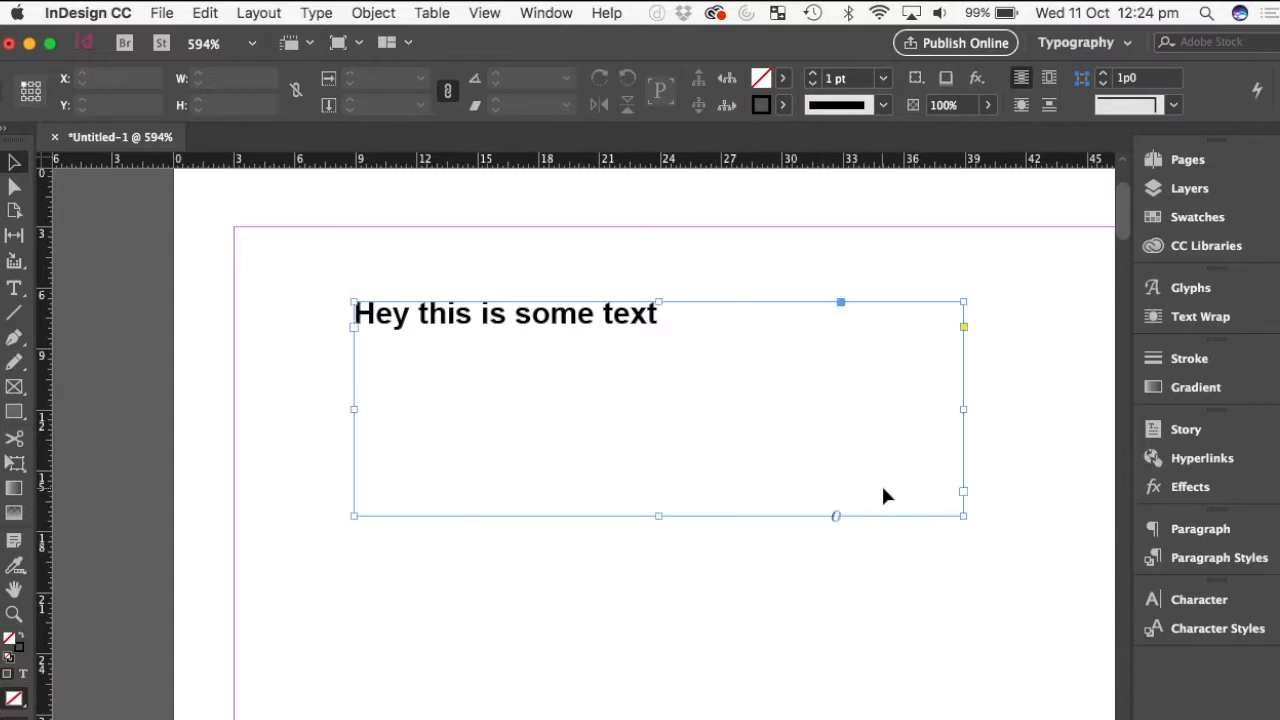
{"action": "left_click_drag", "start_coordinate": [963, 516], "coordinate": [682, 376]}
{"action": "left_click", "coordinate": [484, 520]}
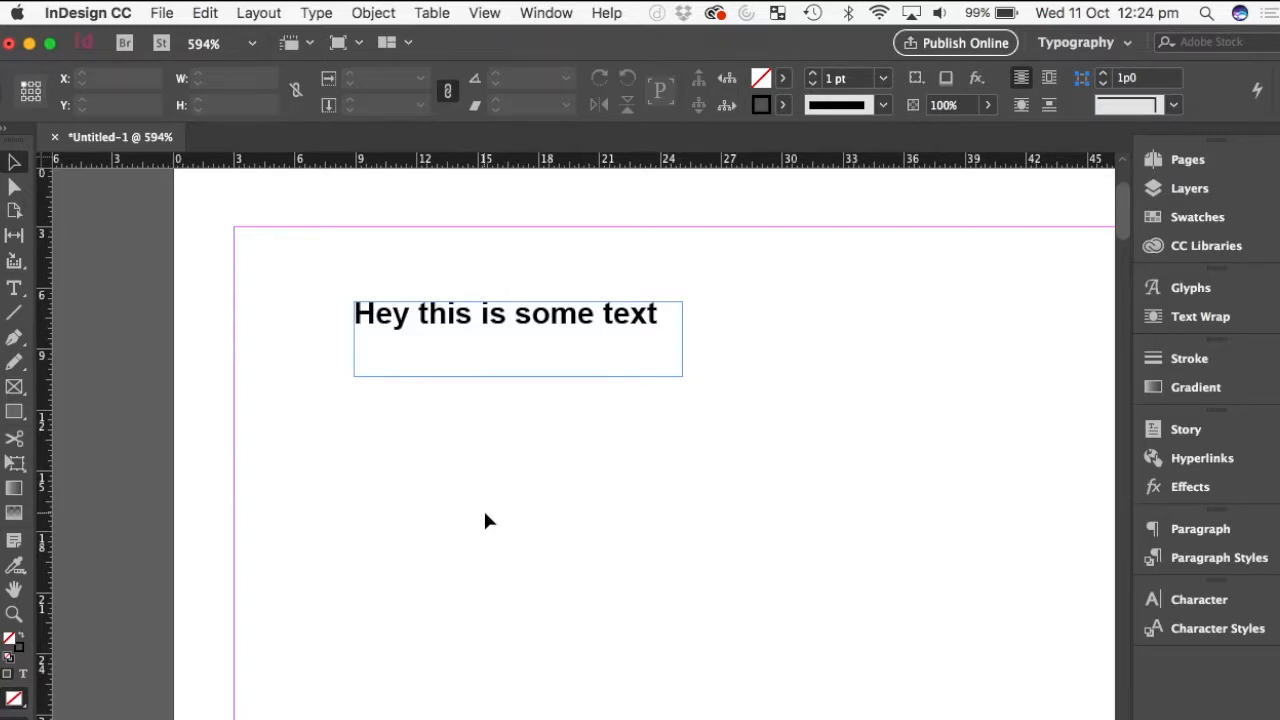
Step: Draw a second text frame about 30p1 by 17p0 below the first and enter "Hey there is text" in it
{"action": "scroll", "coordinate": [485, 515], "scroll_direction": "down", "scroll_amount": 3}
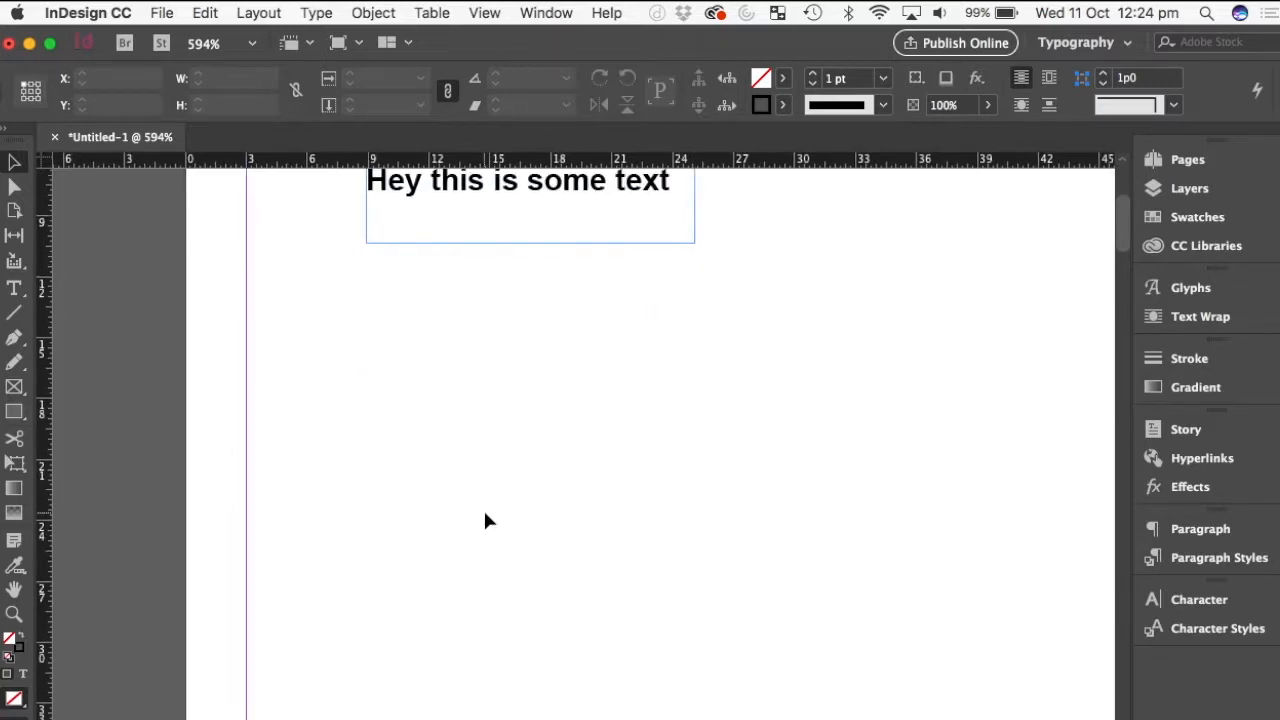
{"action": "left_click", "coordinate": [15, 290]}
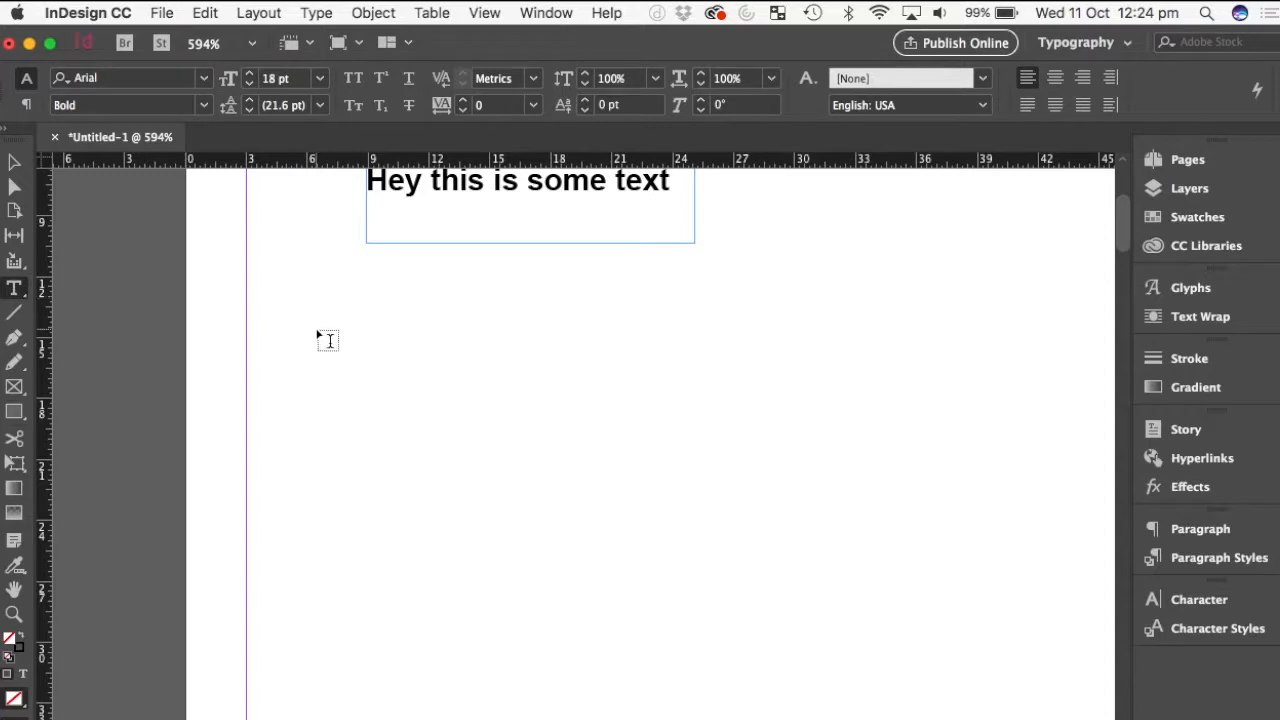
{"action": "left_click_drag", "start_coordinate": [336, 282], "coordinate": [947, 627]}
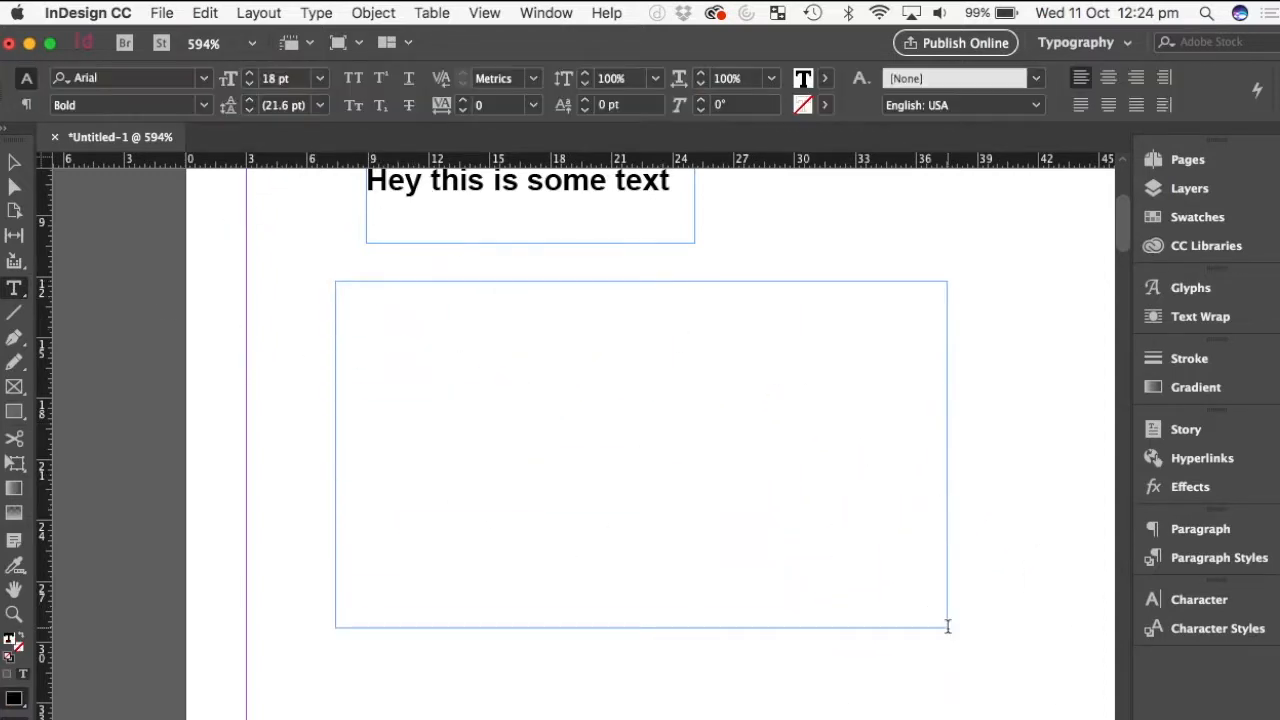
{"action": "type", "text": "Hey "}
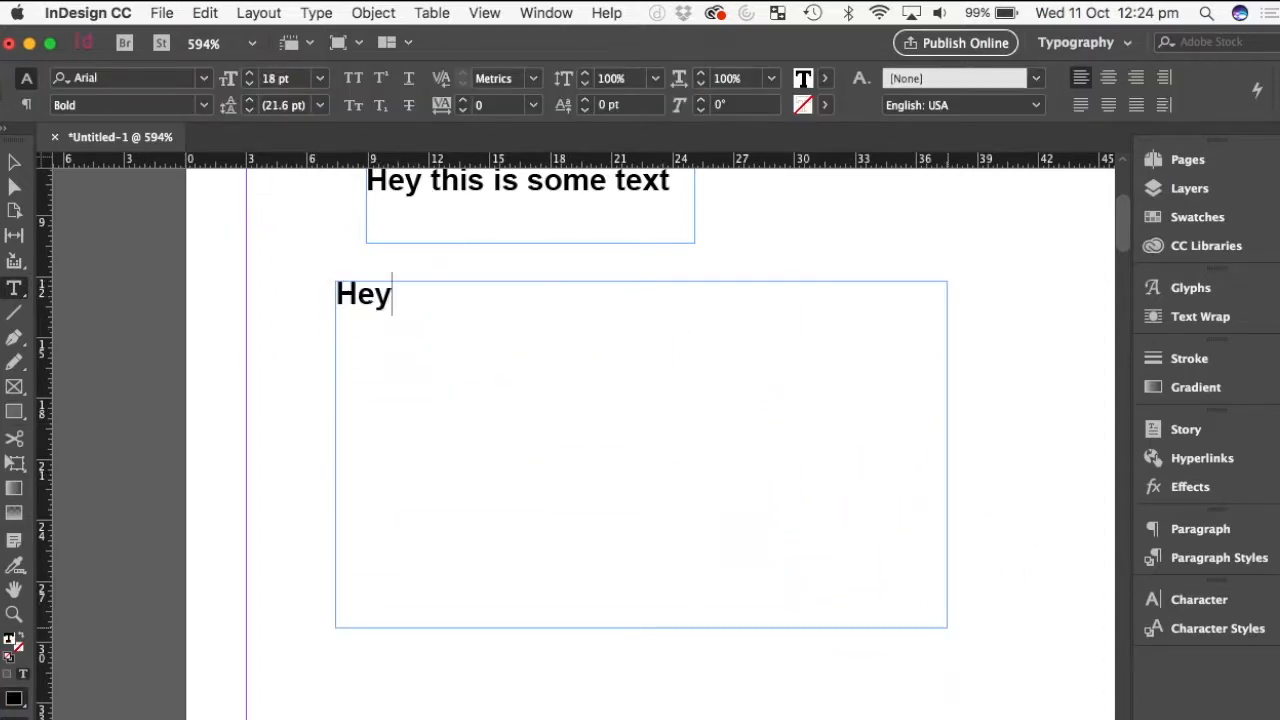
{"action": "type", "text": "there is text"}
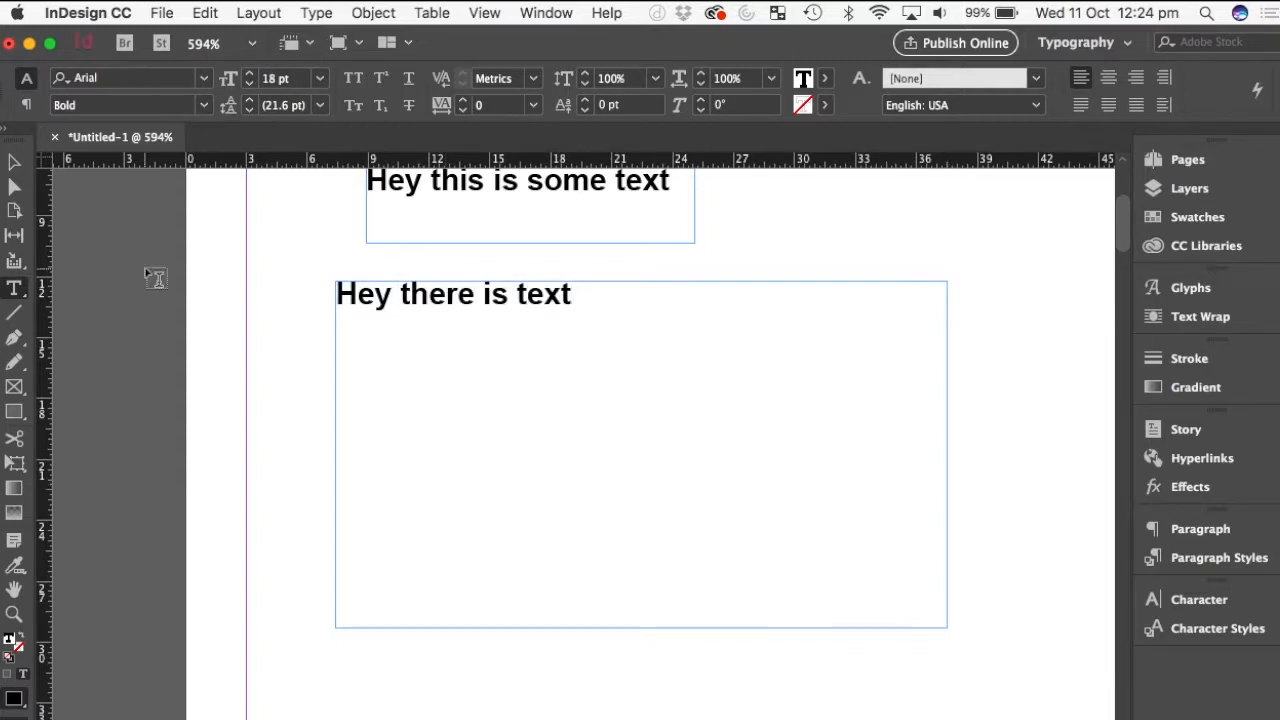
Step: Shrink the "Hey there is text" frame to about 12p6 by 5p4 and move it to about X 6p8.4, Y 17p0
{"action": "left_click", "coordinate": [14, 163]}
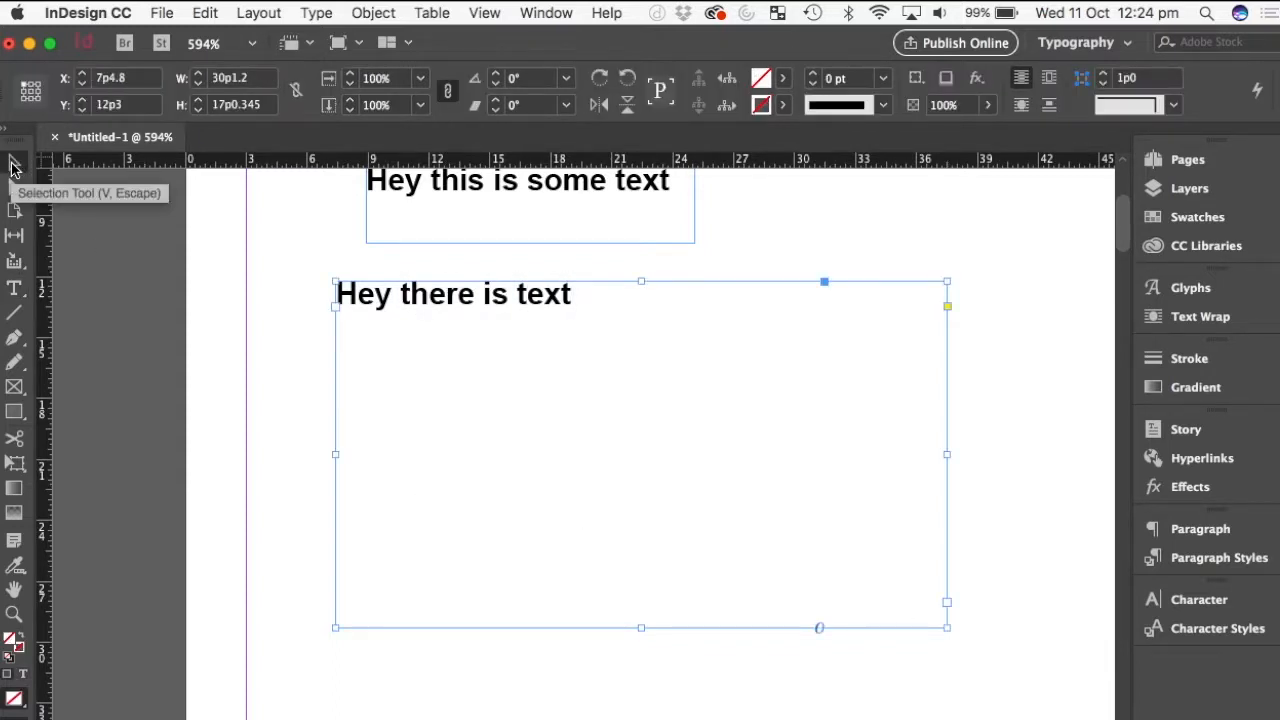
{"action": "left_click_drag", "start_coordinate": [947, 628], "coordinate": [591, 389]}
{"action": "left_click_drag", "start_coordinate": [491, 294], "coordinate": [478, 393]}
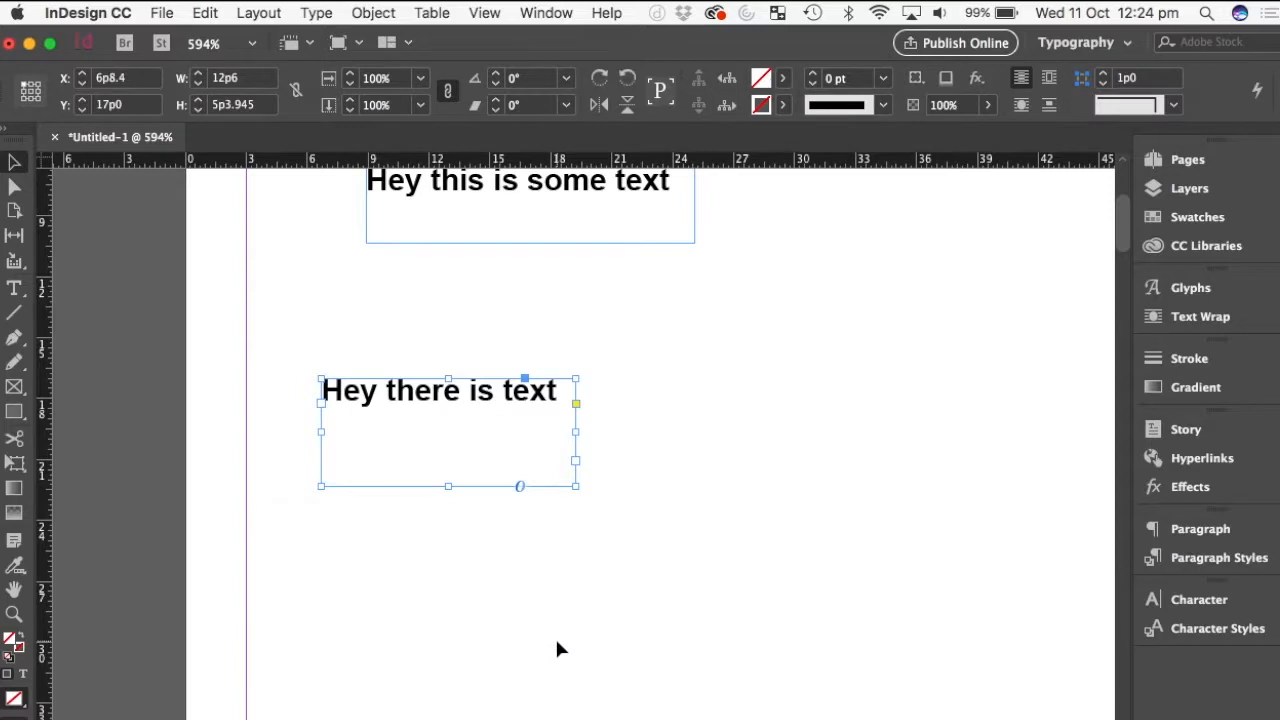
Step: Paste a copy of the "Hey there is text" frame and move it beside the original, to about X 26p2.4, Y 17p3
{"action": "key", "text": "super+v"}
{"action": "left_click_drag", "start_coordinate": [623, 471], "coordinate": [888, 427]}
{"action": "left_click", "coordinate": [831, 323]}
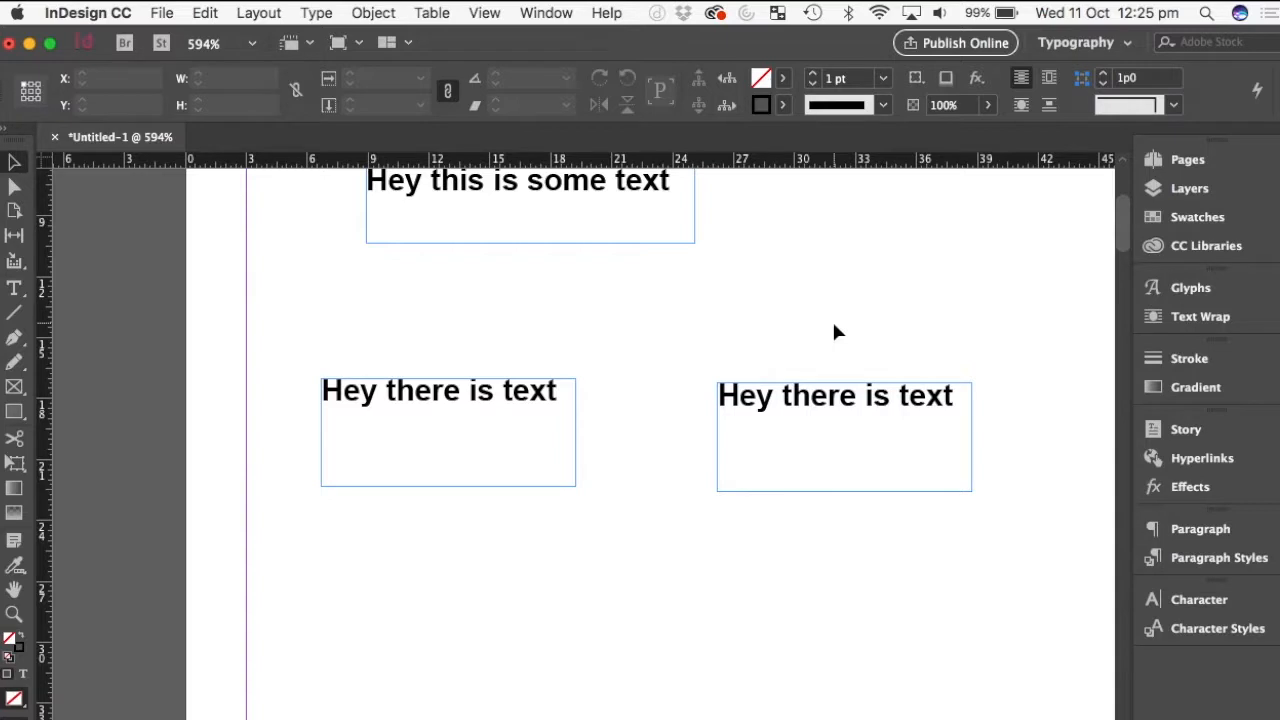
Step: Delete both "Hey there is text" frames from the page
{"action": "left_click", "coordinate": [817, 430]}
{"action": "key", "text": "Delete"}
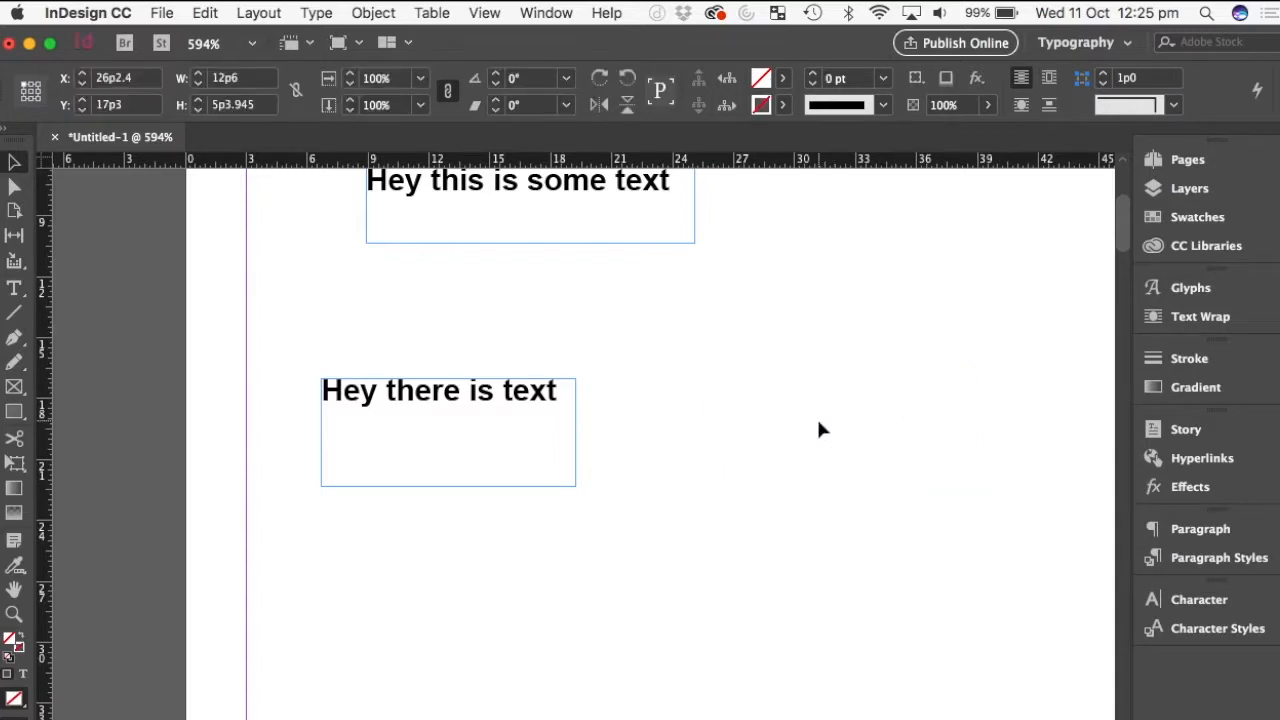
{"action": "left_click", "coordinate": [475, 423]}
{"action": "key", "text": "Delete"}
Step: Load the image file CHS Logo Border from the Pictures folder for placing in the document
{"action": "scroll", "coordinate": [474, 427], "scroll_direction": "up", "scroll_amount": 5}
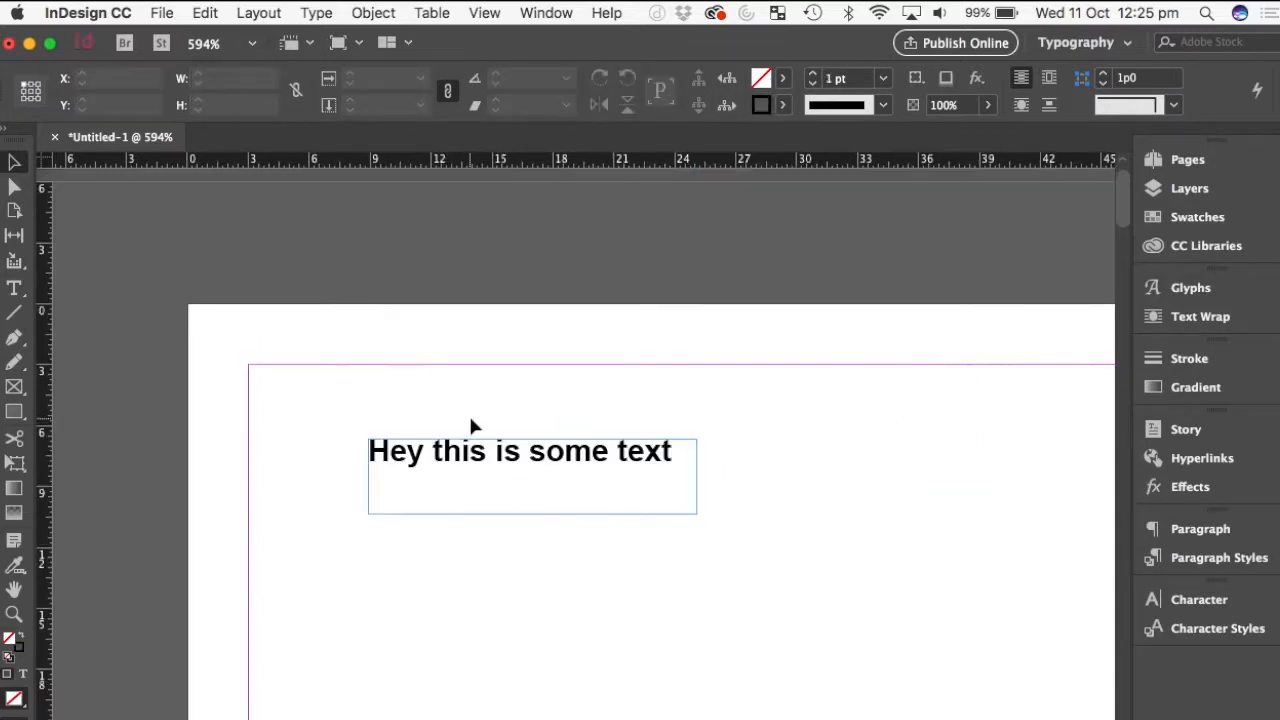
{"action": "scroll", "coordinate": [472, 426], "scroll_direction": "down", "scroll_amount": 2}
{"action": "scroll", "coordinate": [443, 531], "scroll_direction": "down", "scroll_amount": 3}
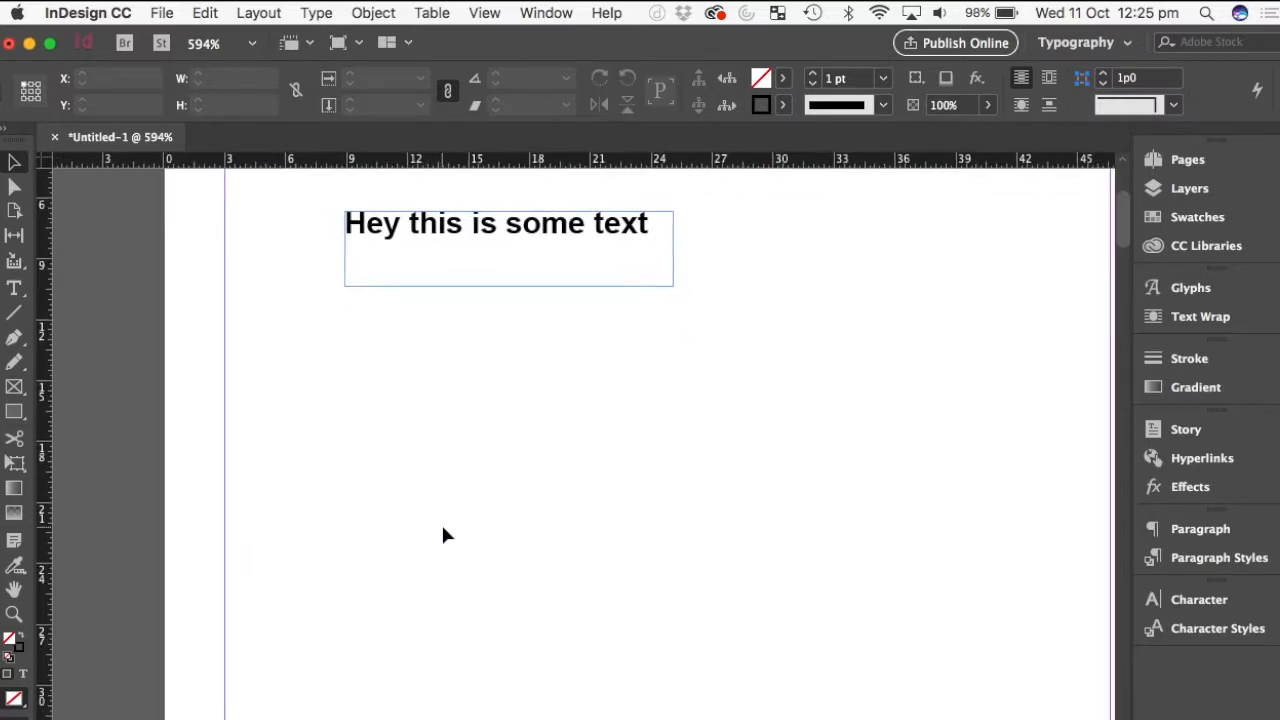
{"action": "left_click", "coordinate": [161, 12]}
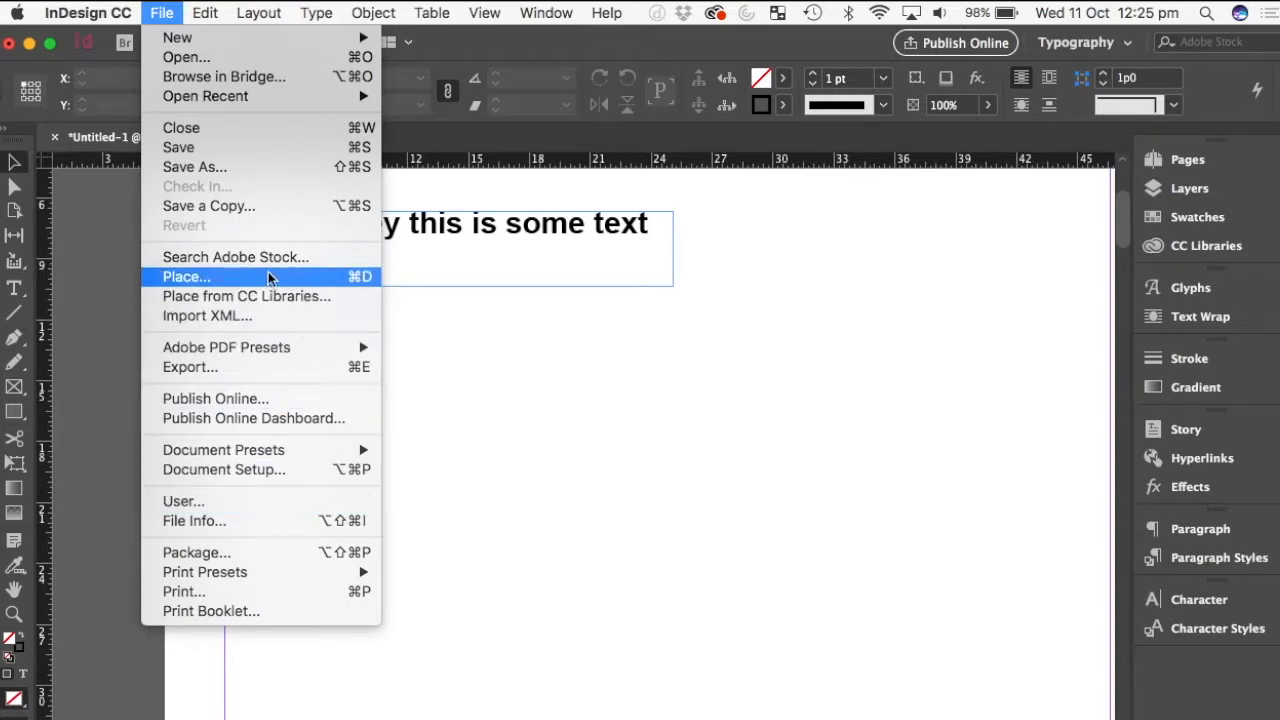
{"action": "left_click", "coordinate": [230, 284]}
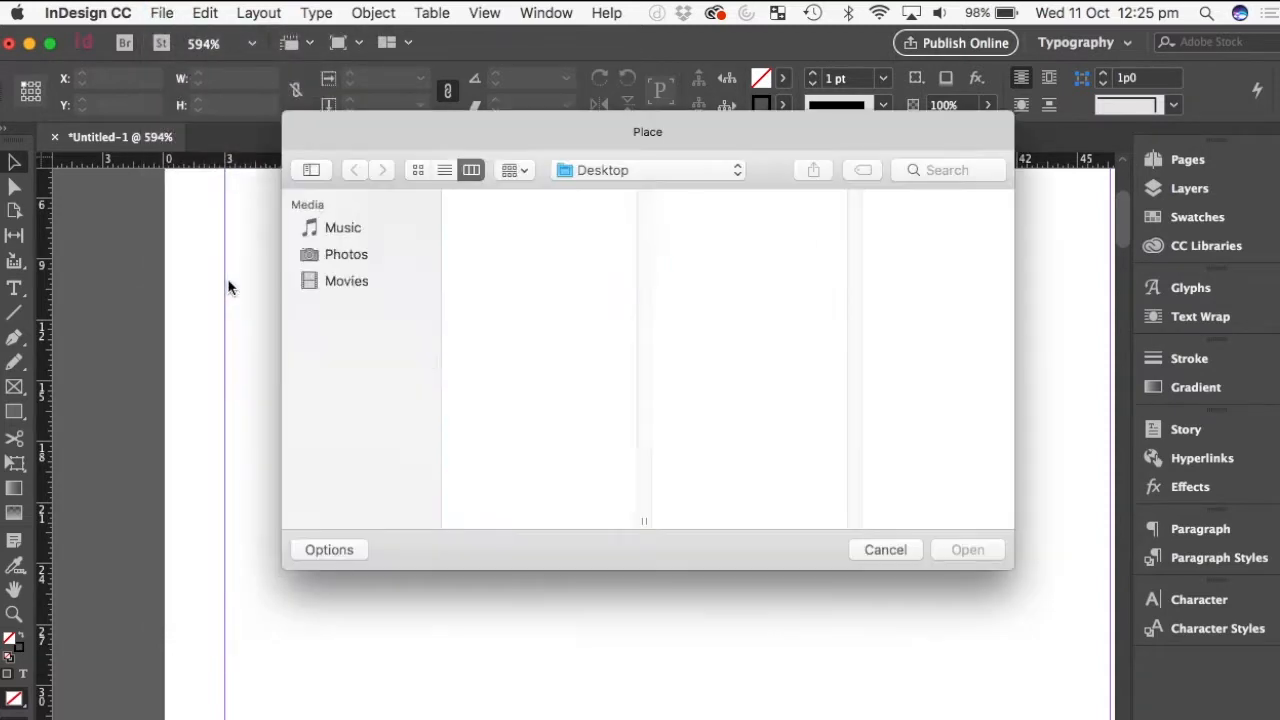
{"action": "left_click", "coordinate": [361, 364]}
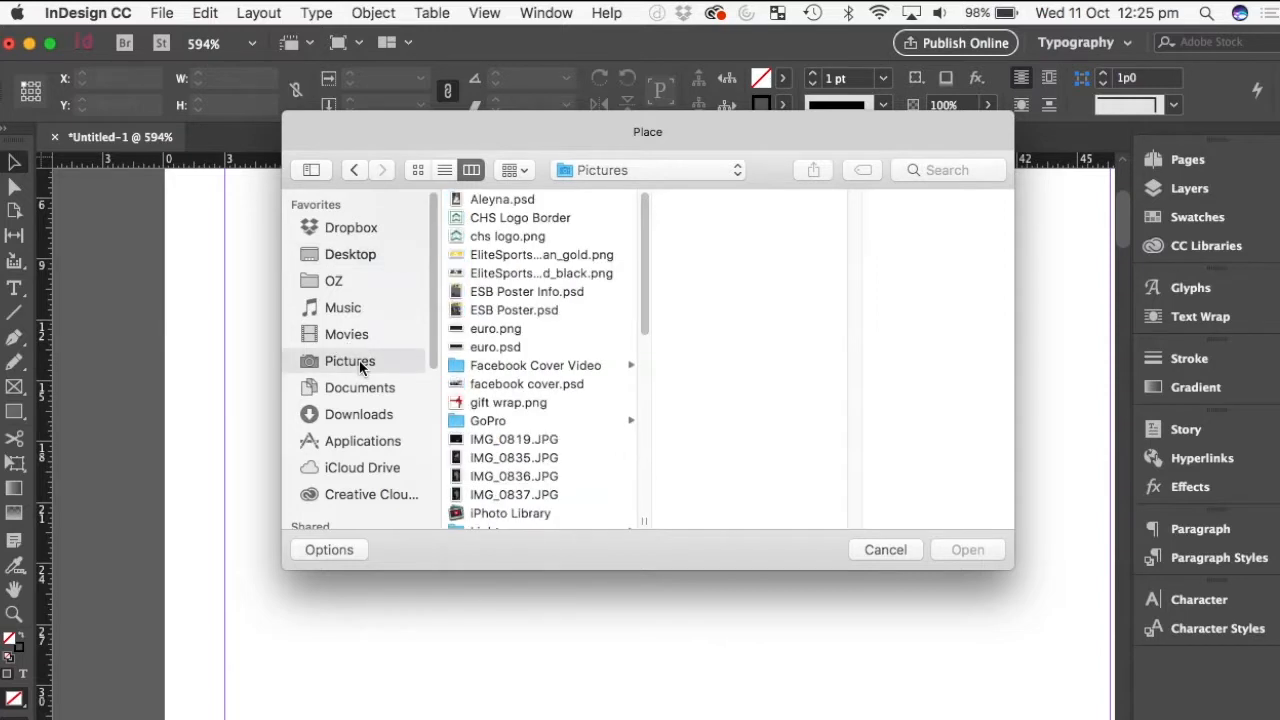
{"action": "double_click", "coordinate": [495, 218]}
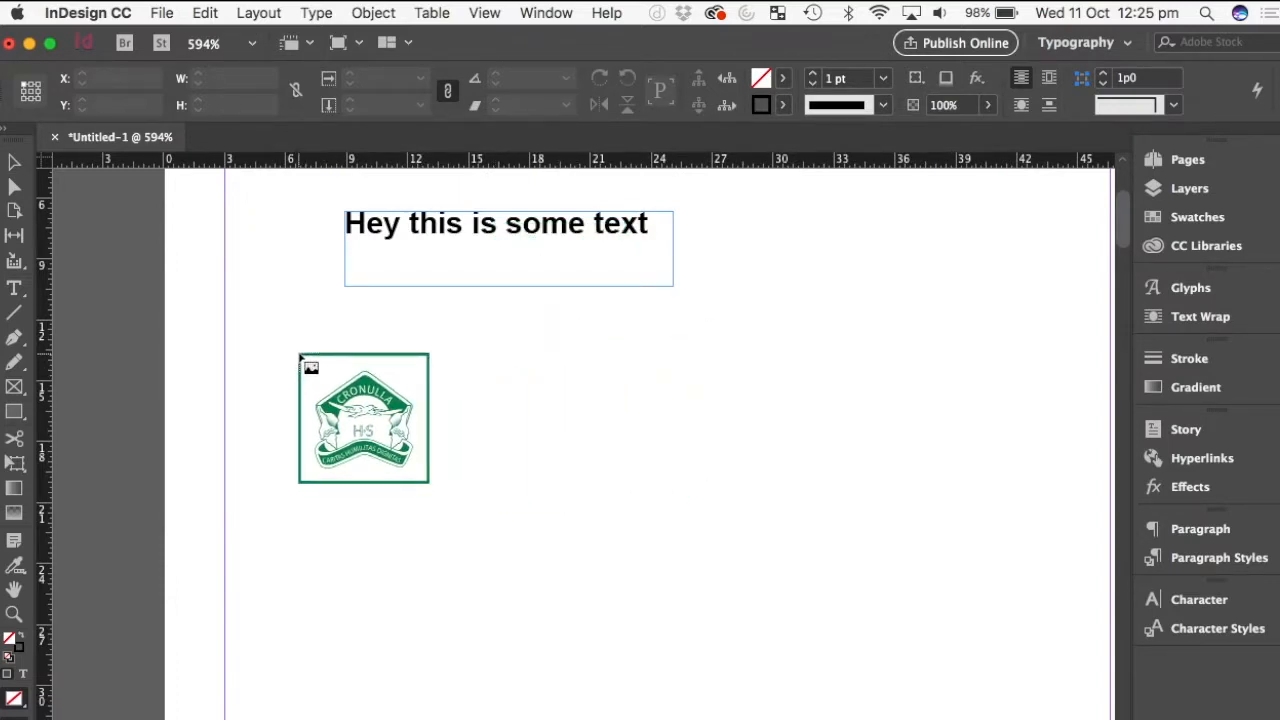
Step: Try placing the logo at full size, undo it, and place it about 10p10 square at about X 5p10.8, Y 13p0.9
{"action": "left_click", "coordinate": [299, 355]}
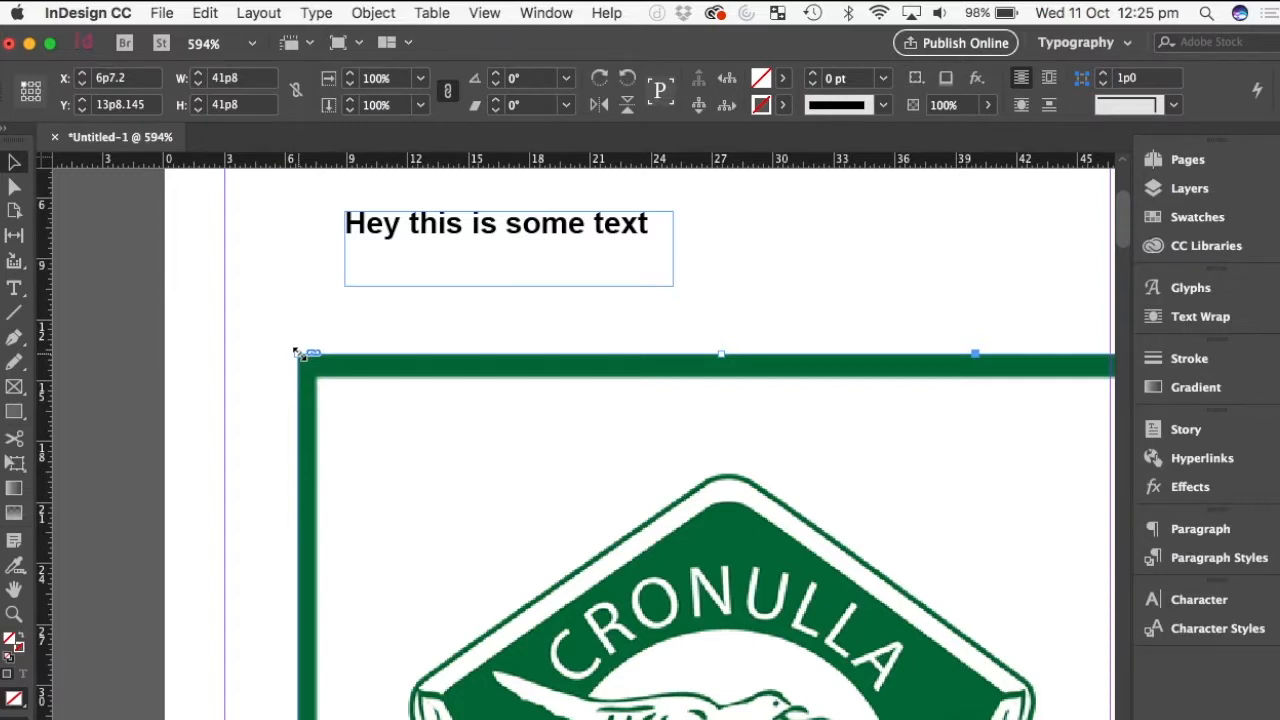
{"action": "key", "text": "super+z"}
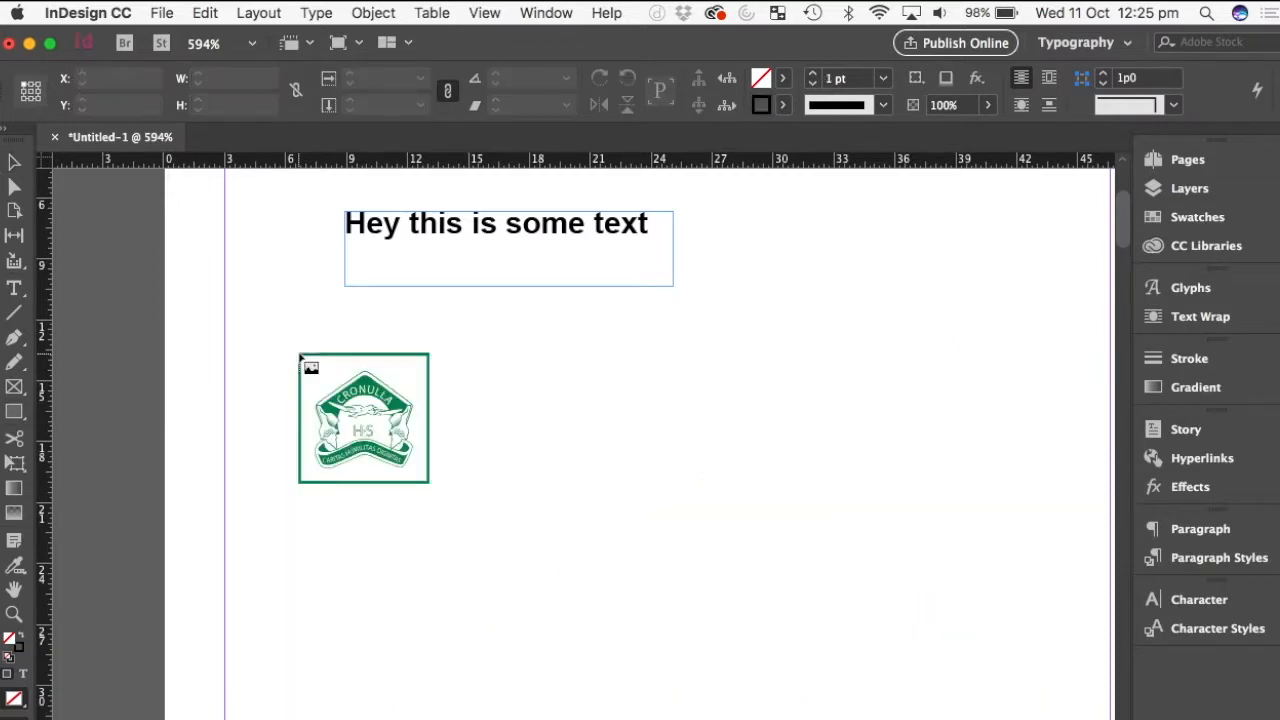
{"action": "left_click_drag", "start_coordinate": [283, 341], "coordinate": [504, 474]}
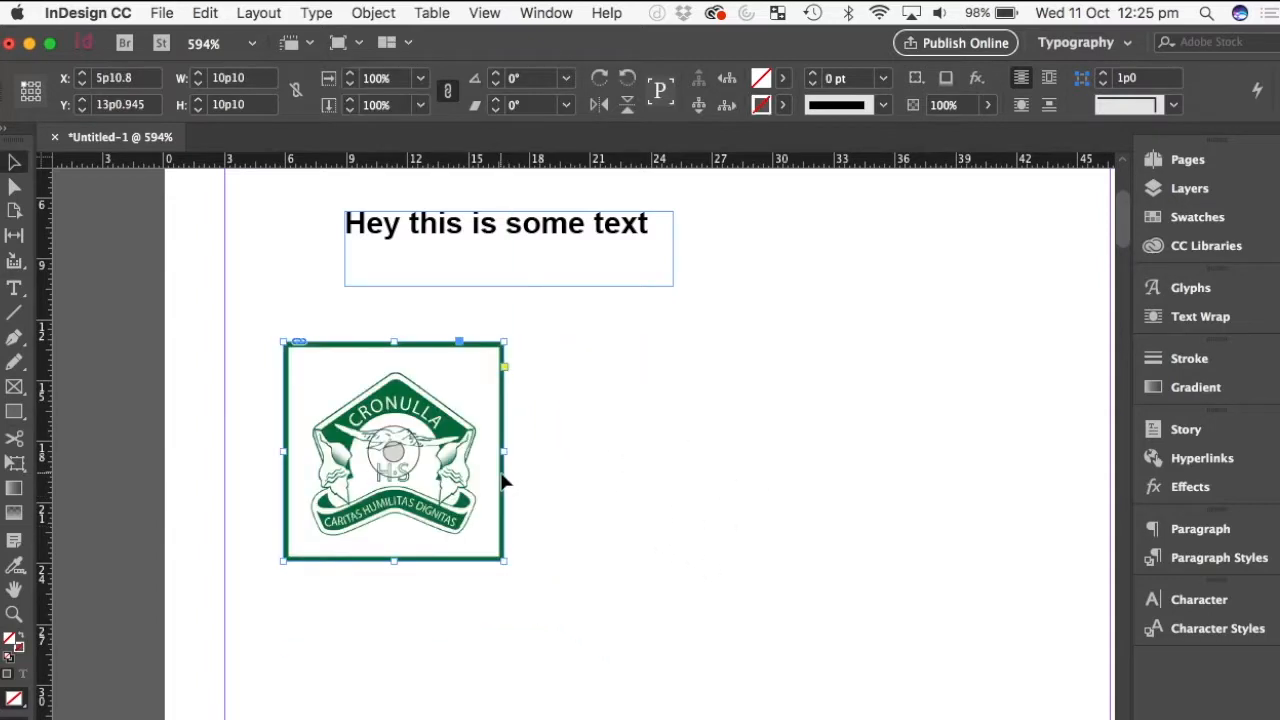
Step: Move the logo to about X 10p7.2, Y 13p6, under the "Hey this is some text" frame
{"action": "left_click_drag", "start_coordinate": [865, 452], "coordinate": [573, 419]}
{"action": "left_click", "coordinate": [754, 500]}
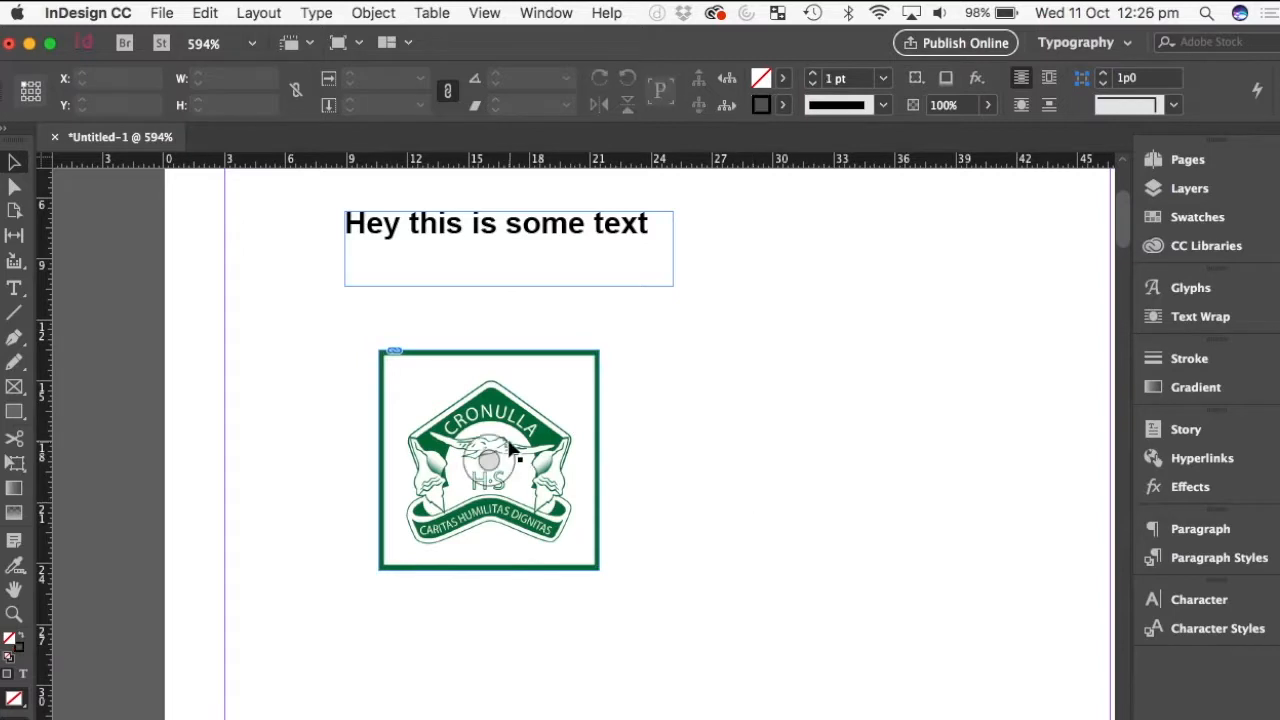
{"action": "left_click", "coordinate": [466, 438]}
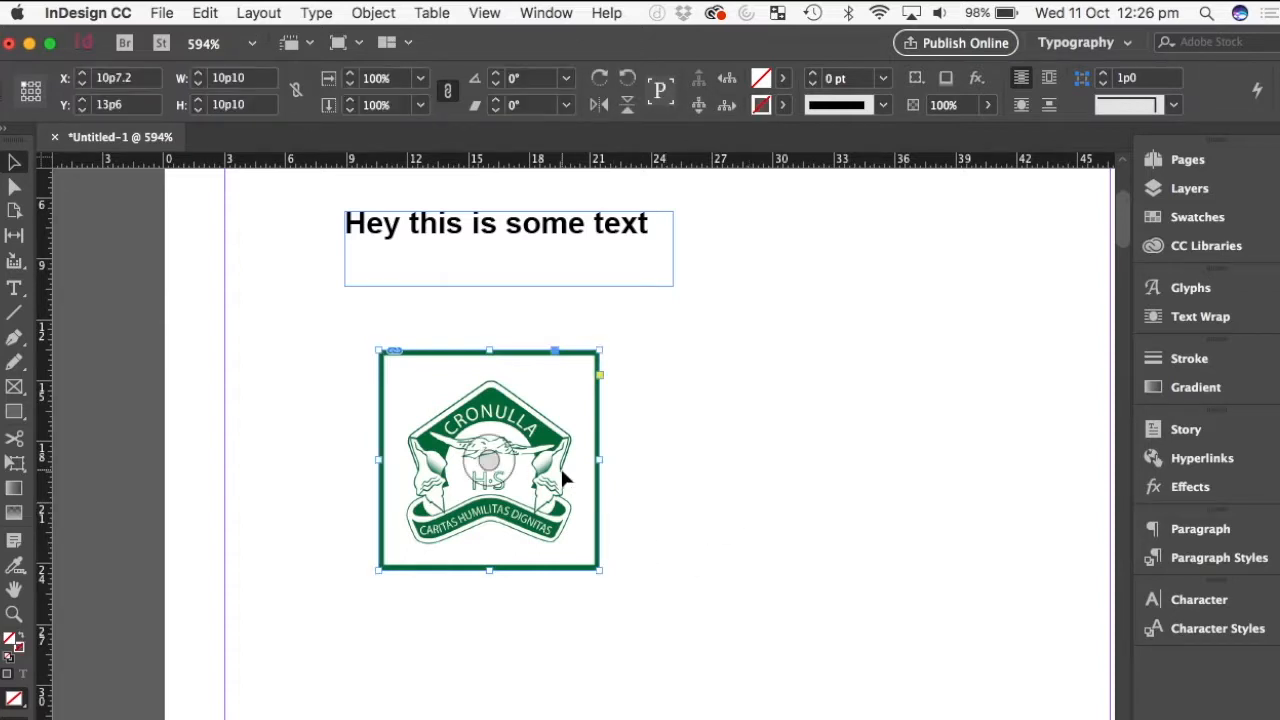
Step: Try cropping the logo's frame to about 5p0 wide by 4p6.9 high, and undo the crop
{"action": "left_click_drag", "start_coordinate": [598, 568], "coordinate": [481, 446]}
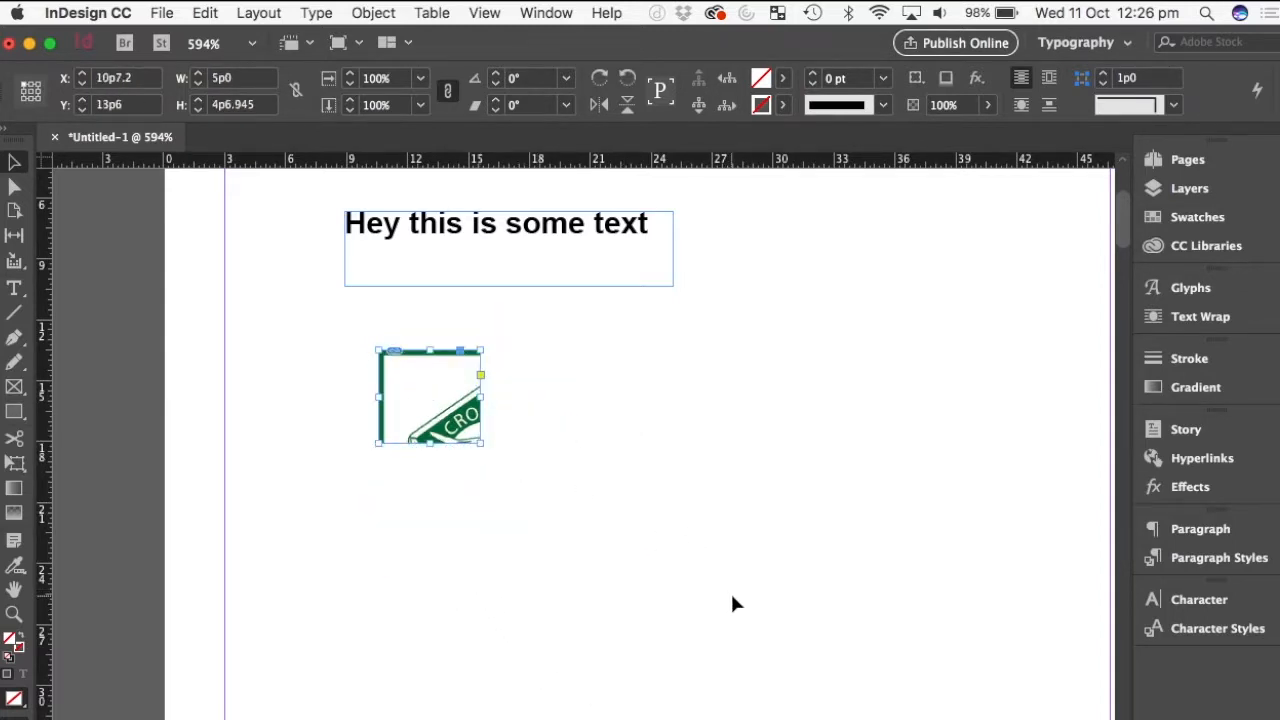
{"action": "key", "text": "super+z"}
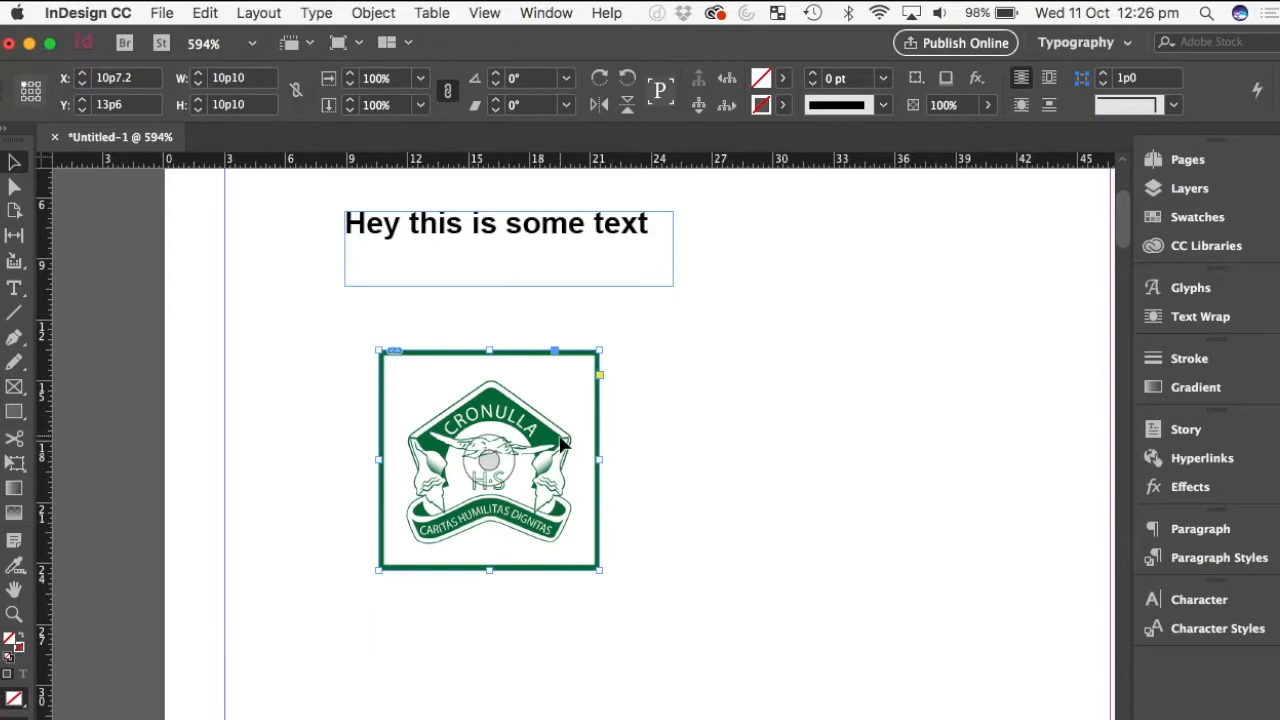
{"action": "right_click", "coordinate": [598, 575]}
{"action": "left_click", "coordinate": [582, 560]}
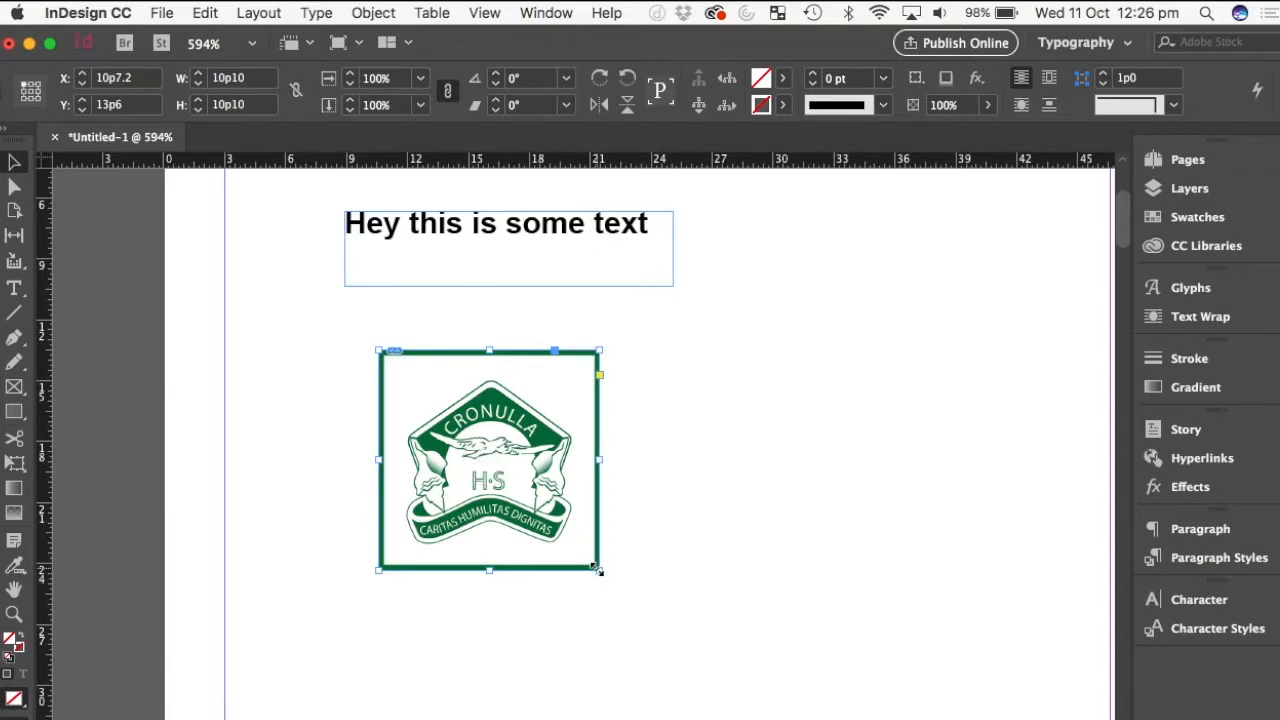
Step: Scale the logo together with its frame to about 10p6.9 by 11p0.8, and select the image content inside the frame
{"action": "mouse_move", "coordinate": [598, 570]}
{"action": "left_mouse_down"}
{"action": "mouse_move", "coordinate": [557, 514]}
{"action": "mouse_move", "coordinate": [492, 465]}
{"action": "mouse_move", "coordinate": [677, 569]}
{"action": "mouse_move", "coordinate": [596, 576]}
{"action": "left_mouse_up"}
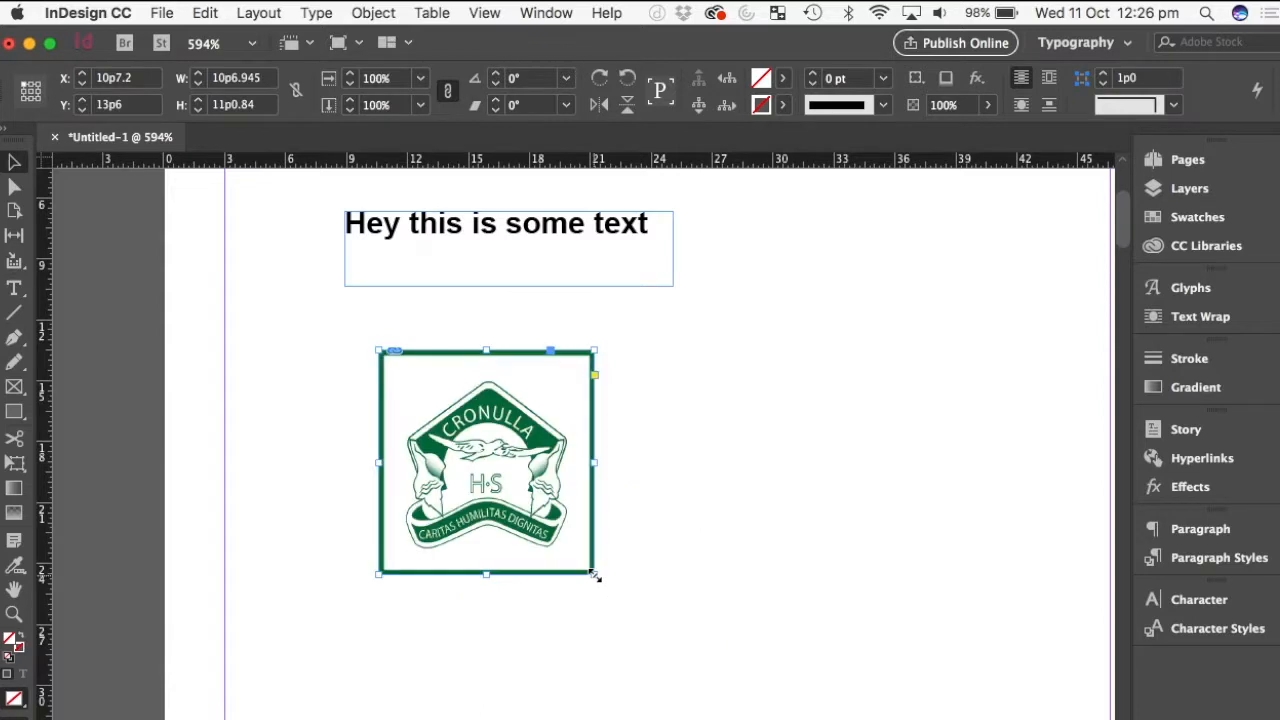
{"action": "double_click", "coordinate": [548, 440]}
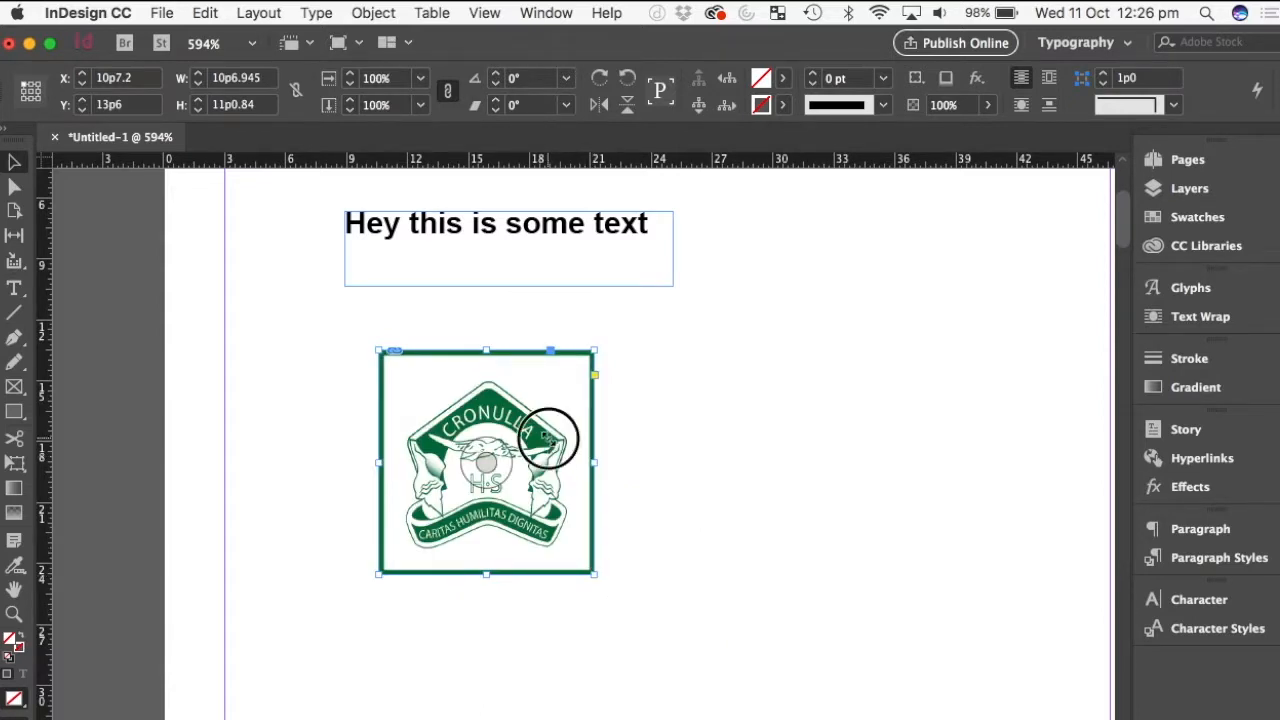
{"action": "double_click", "coordinate": [559, 439]}
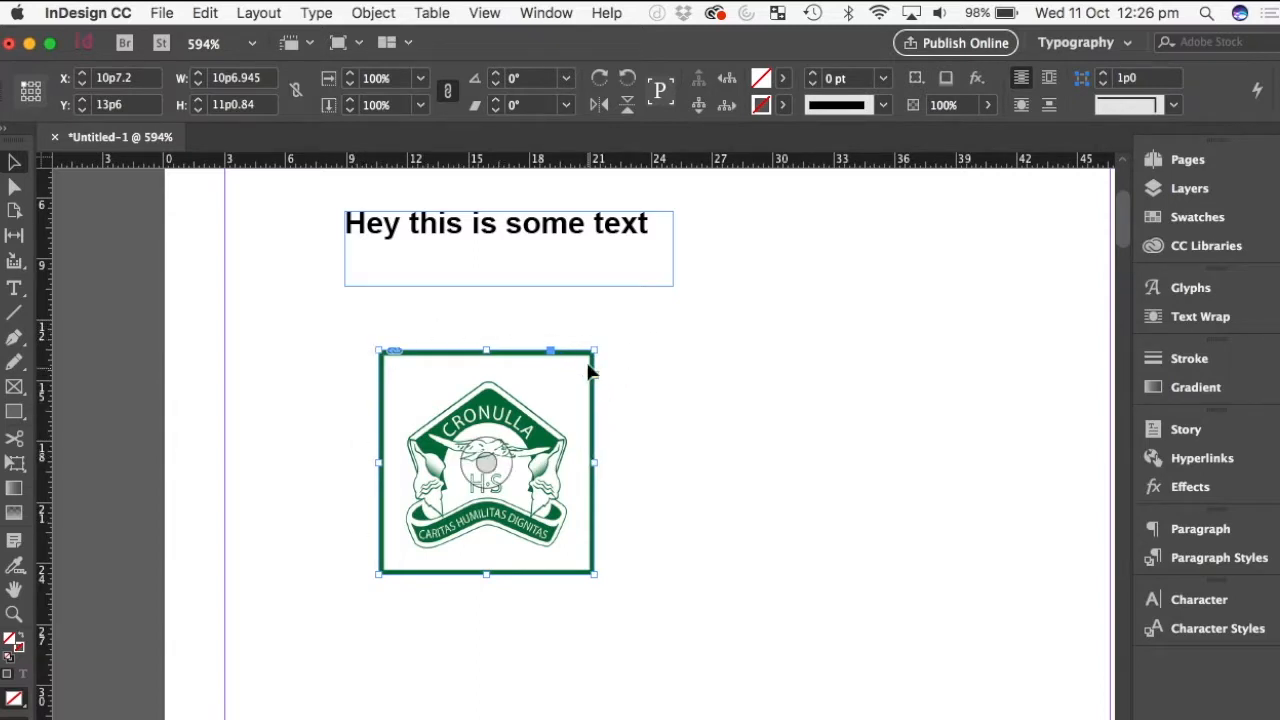
{"action": "double_click", "coordinate": [526, 405]}
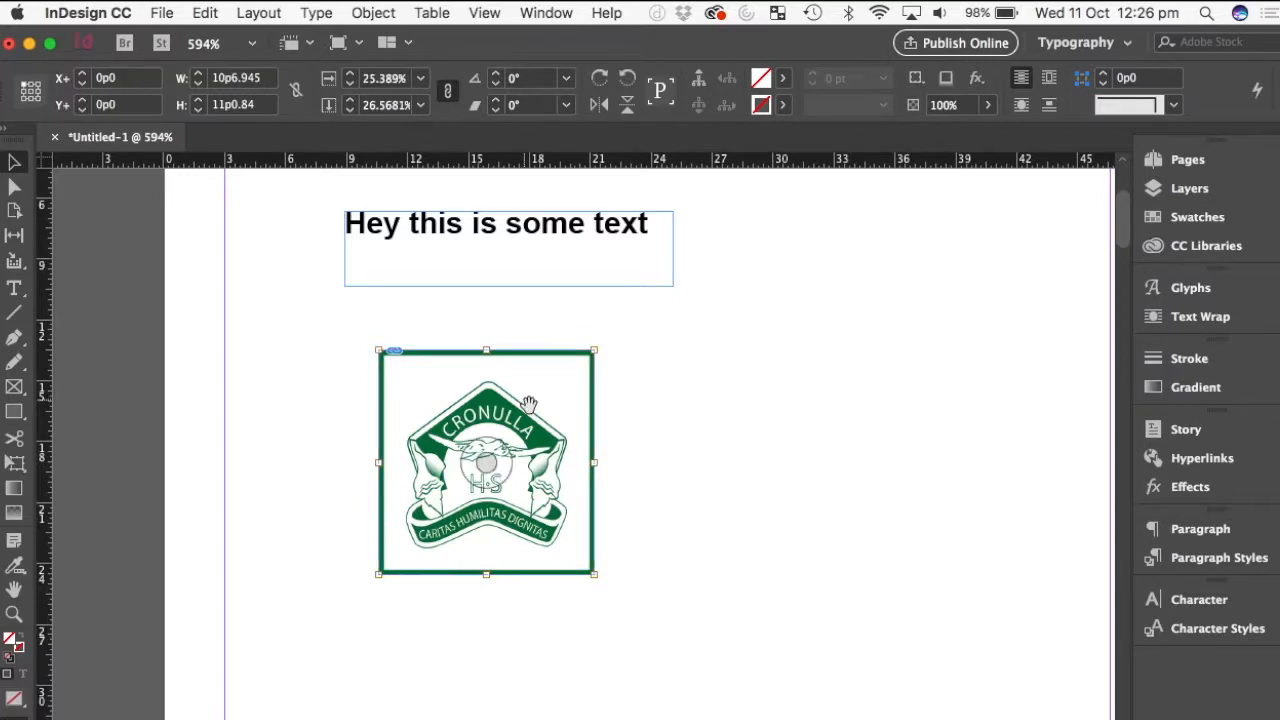
{"action": "mouse_move", "coordinate": [594, 574]}
{"action": "left_mouse_down"}
{"action": "mouse_move", "coordinate": [517, 494]}
{"action": "mouse_move", "coordinate": [594, 574]}
{"action": "left_mouse_up"}
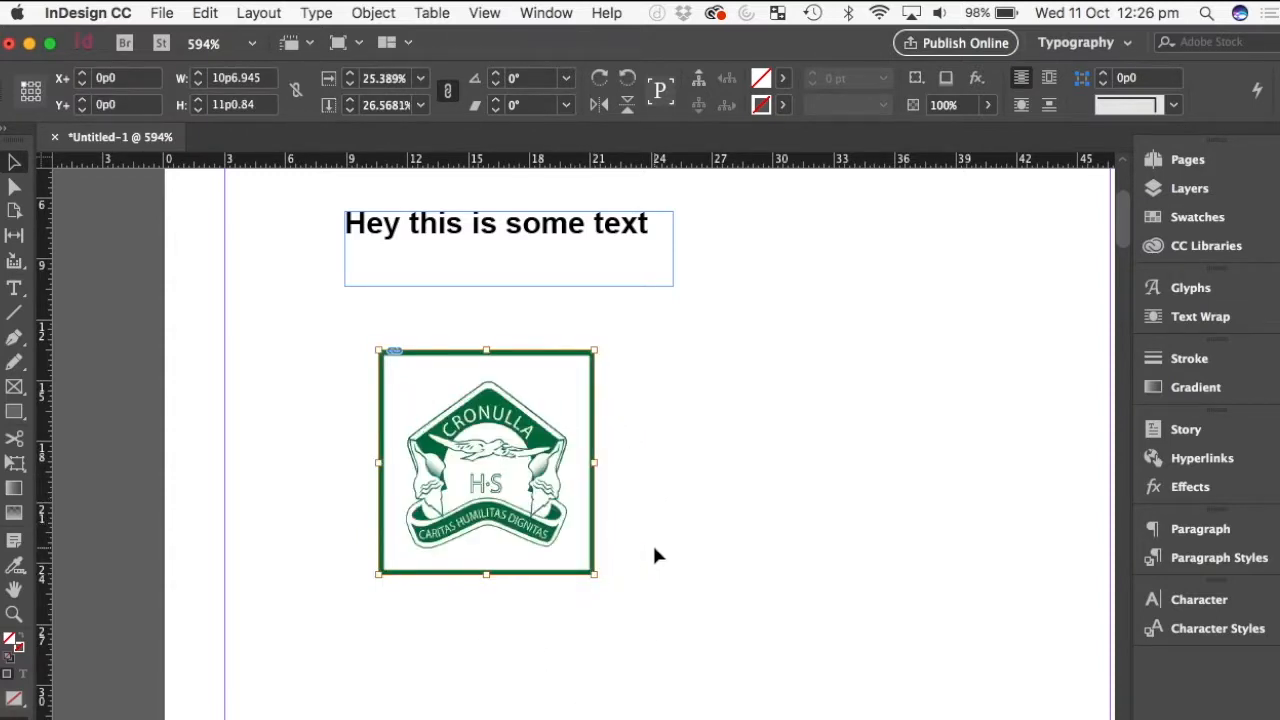
Step: Delete the logo from the page
{"action": "left_click", "coordinate": [588, 500]}
{"action": "left_click", "coordinate": [660, 495]}
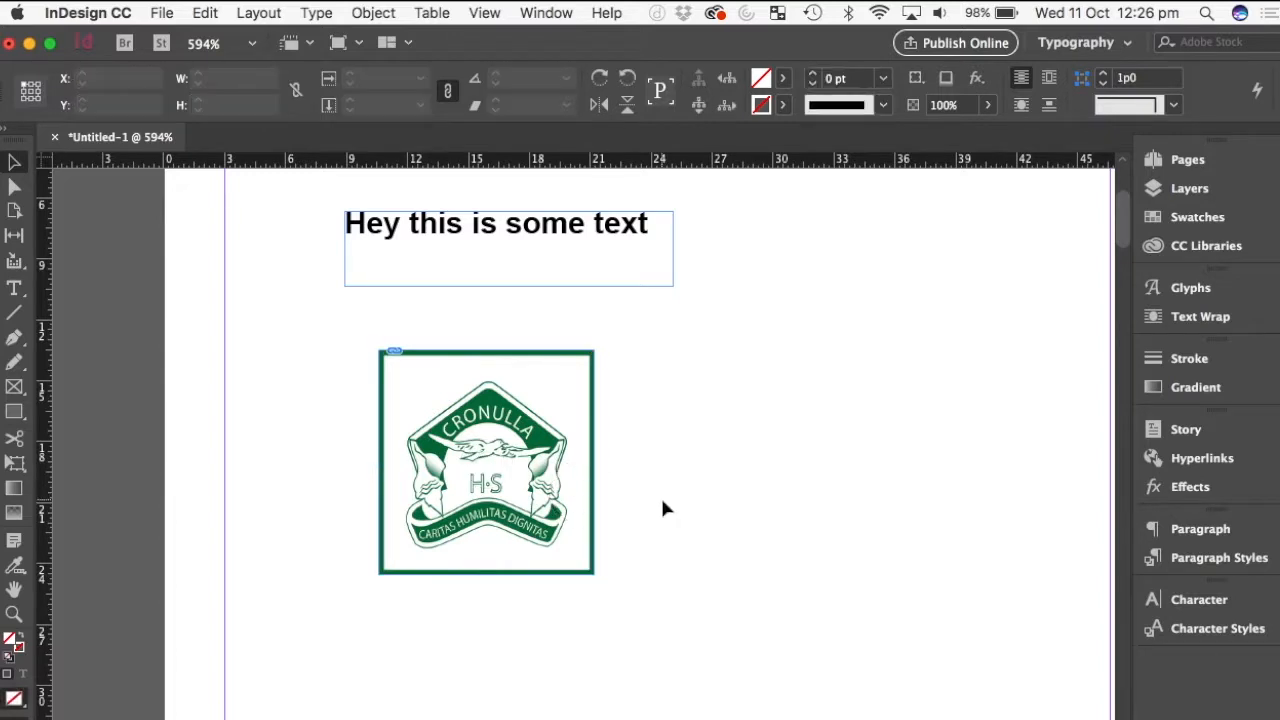
{"action": "left_click", "coordinate": [550, 430]}
{"action": "key", "text": "BackSpace"}
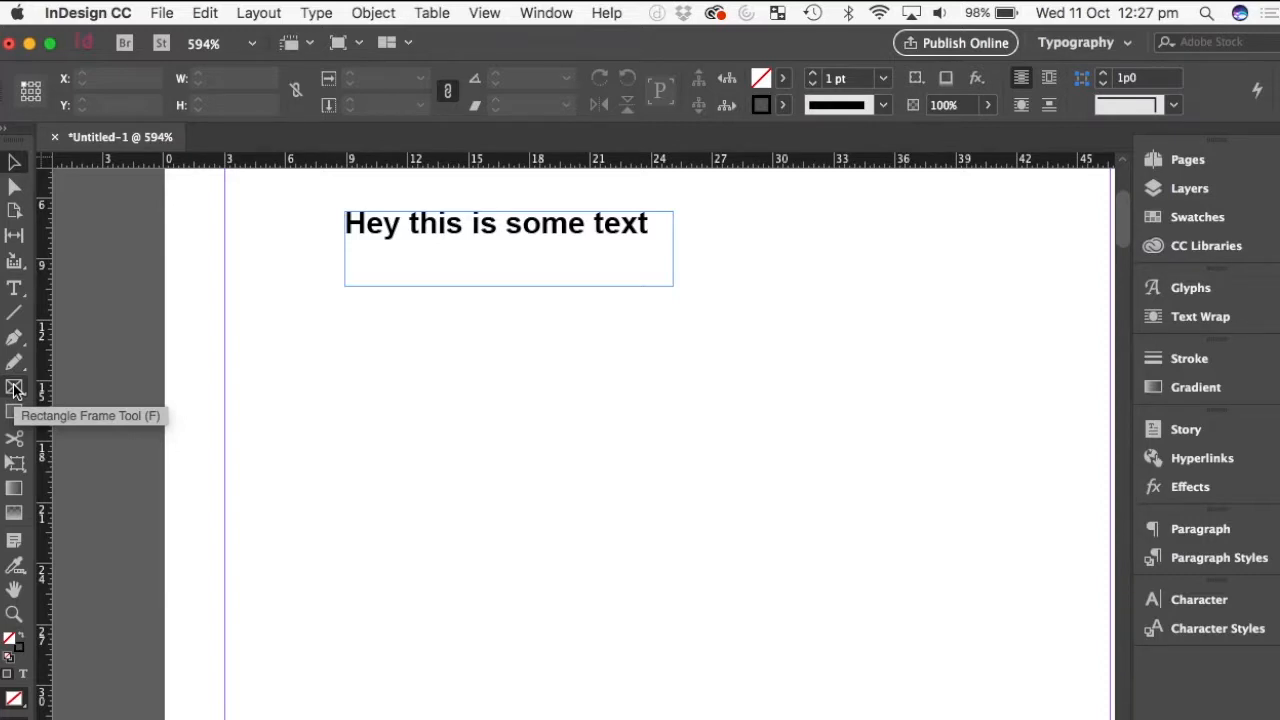
Step: Draw two side-by-side rectangle frames below the text, about 12p4.8 by 9p4.8 at X 4p4.8 and 12p4.8 by 10p0 at X 25p6
{"action": "left_click", "coordinate": [14, 389]}
{"action": "left_click_drag", "start_coordinate": [254, 343], "coordinate": [505, 535]}
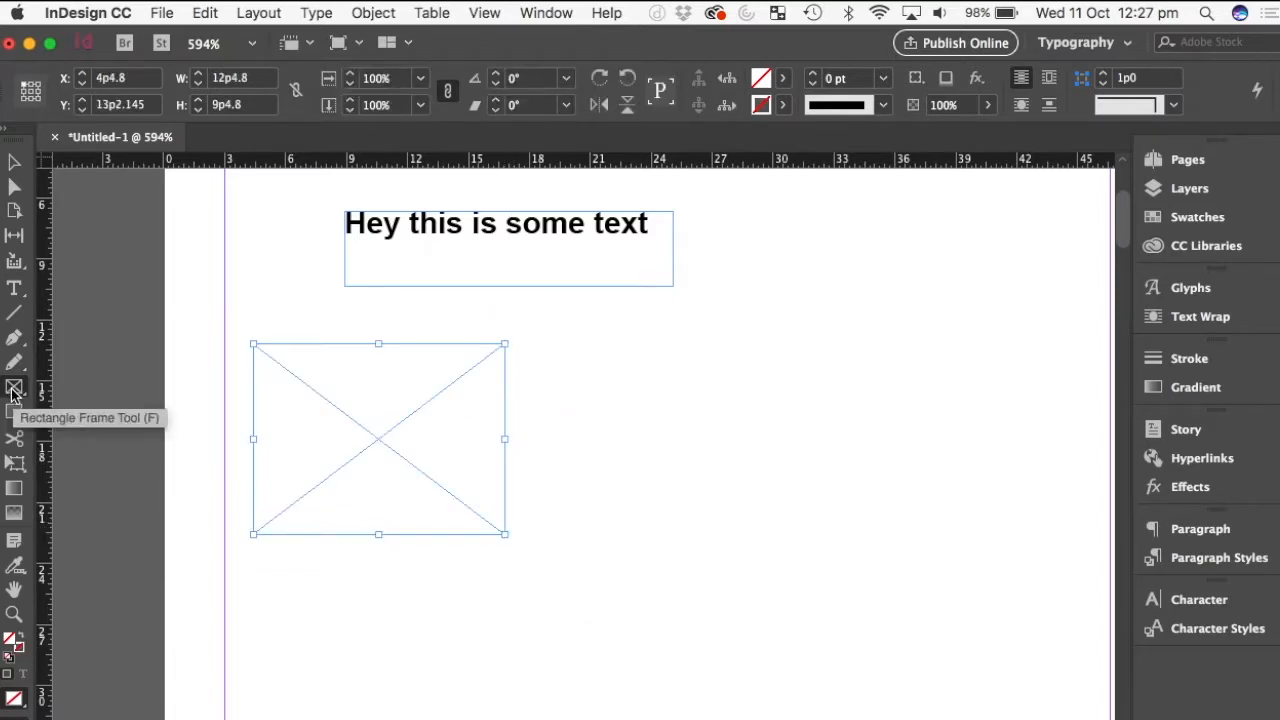
{"action": "left_click_drag", "start_coordinate": [681, 336], "coordinate": [934, 538]}
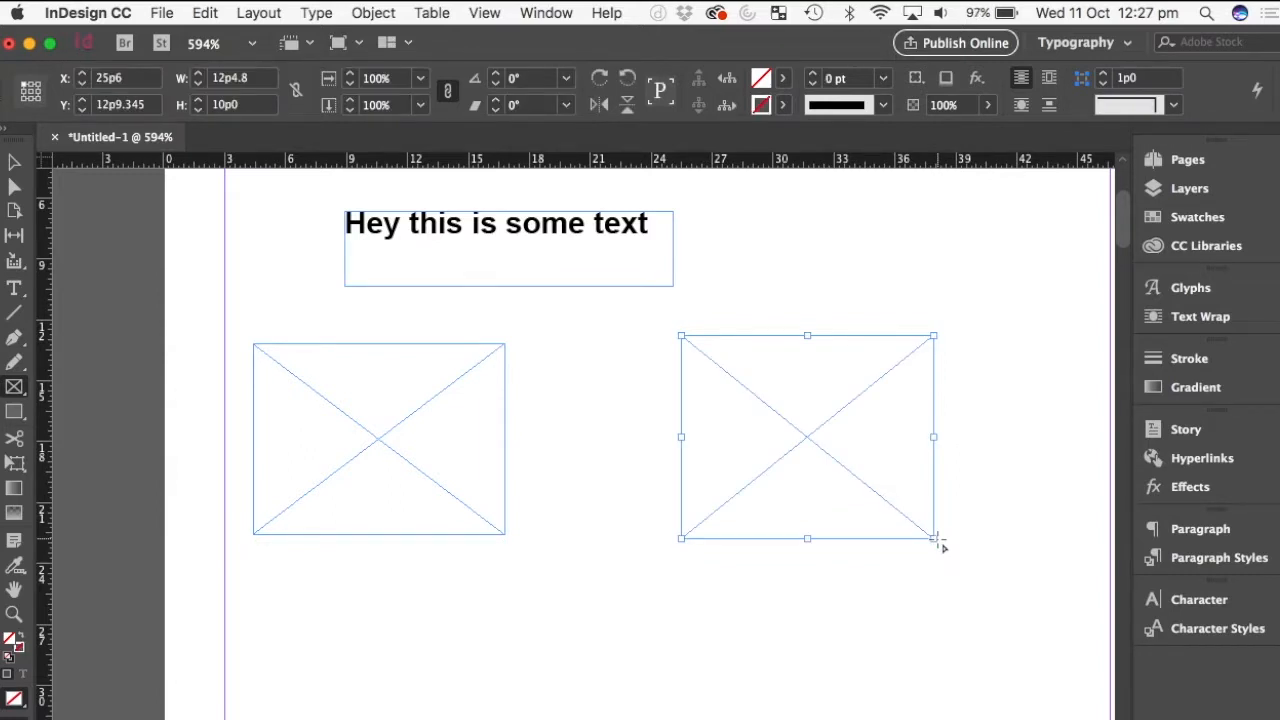
Step: Place the CHS Logo Border image inside the second rectangle frame
{"action": "left_click", "coordinate": [14, 165]}
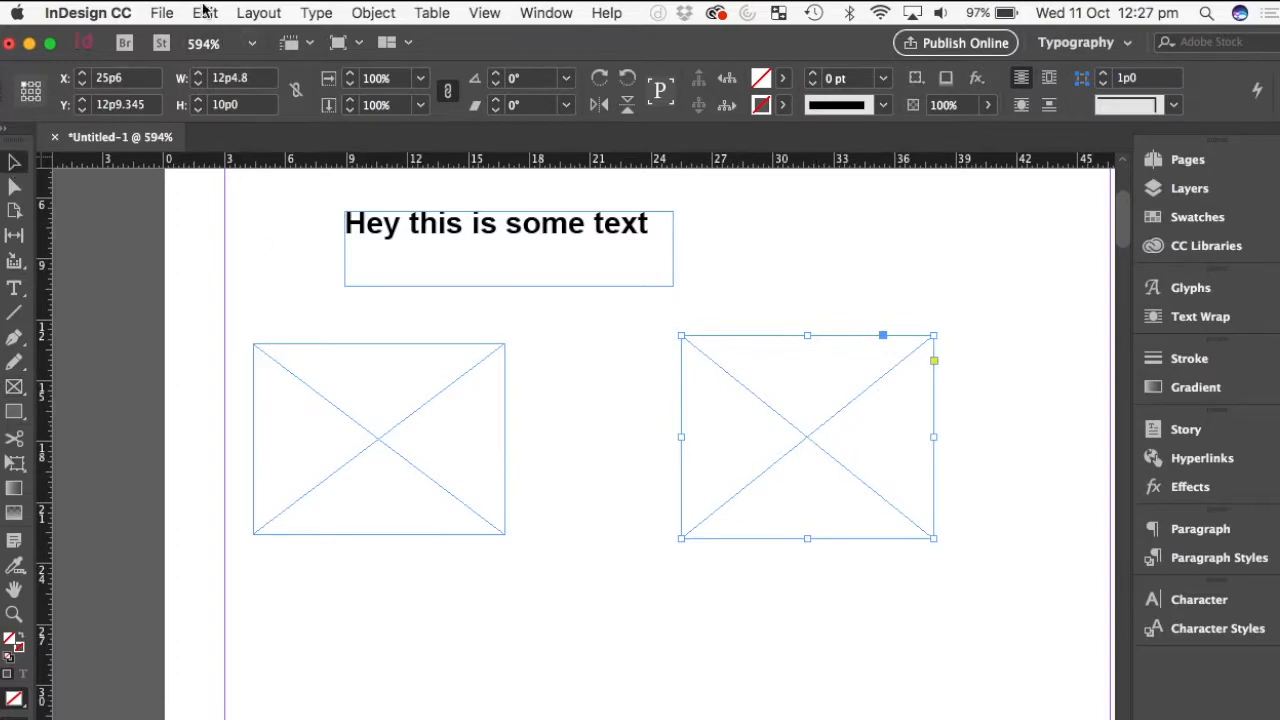
{"action": "left_click", "coordinate": [157, 14]}
{"action": "left_click", "coordinate": [231, 277]}
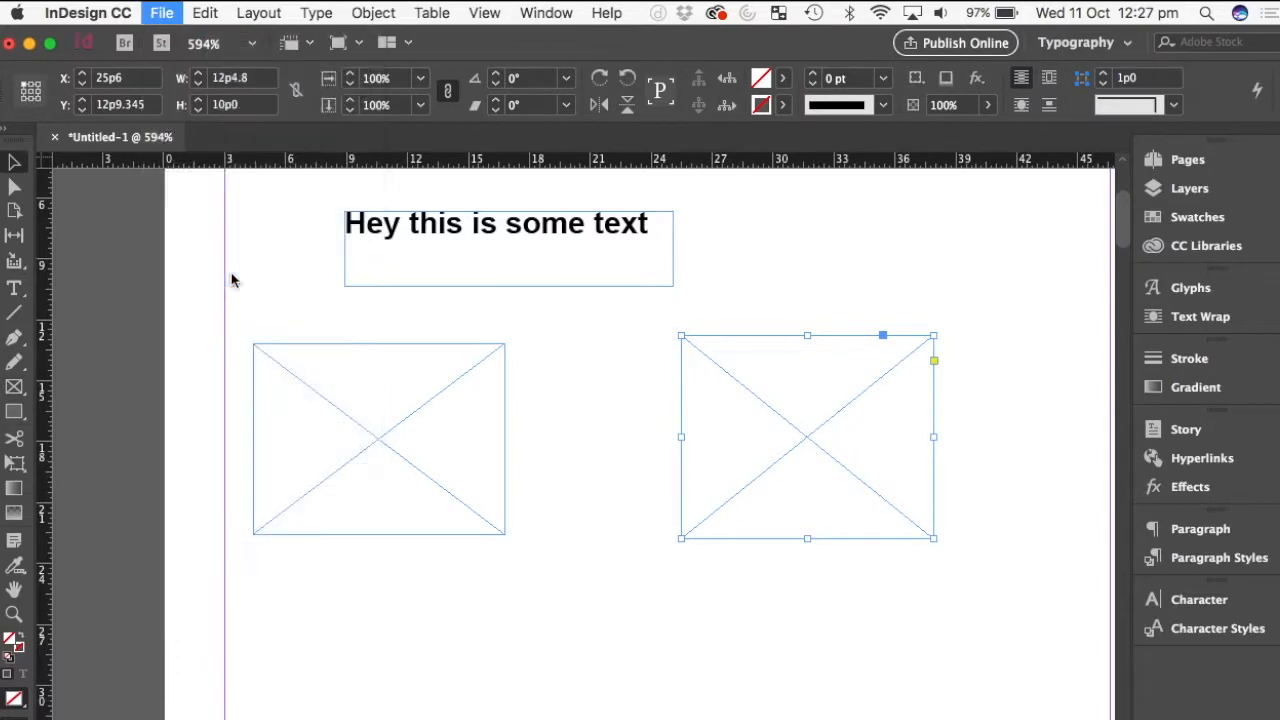
{"action": "double_click", "coordinate": [508, 222]}
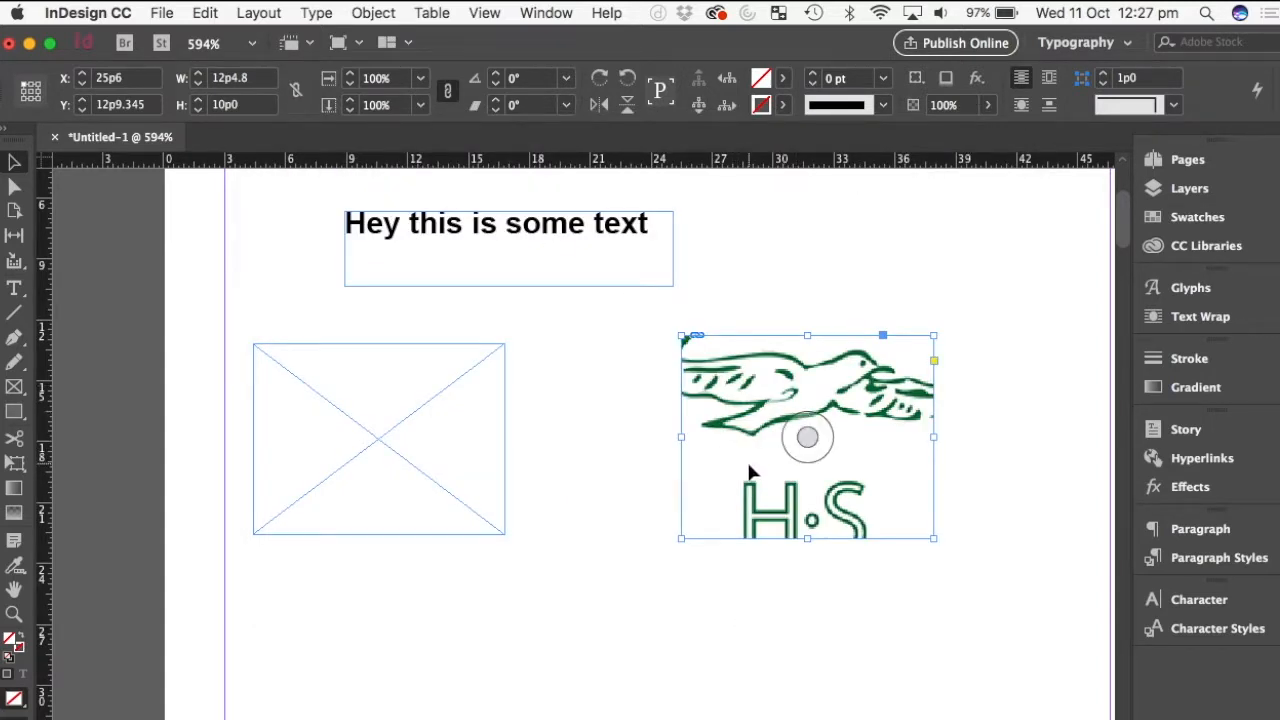
Step: Scale the logo image inside its frame down from two opposite corners so the whole logo fits the frame
{"action": "double_click", "coordinate": [887, 412]}
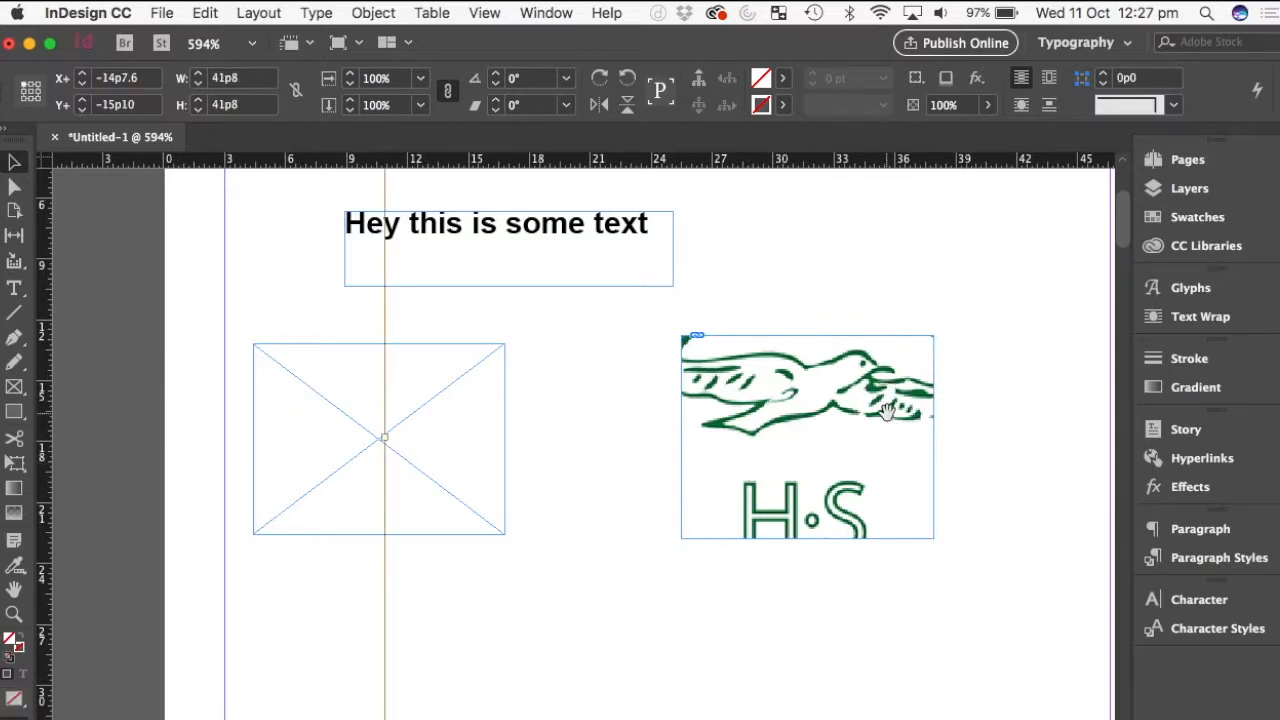
{"action": "key", "text": "super+minus"}
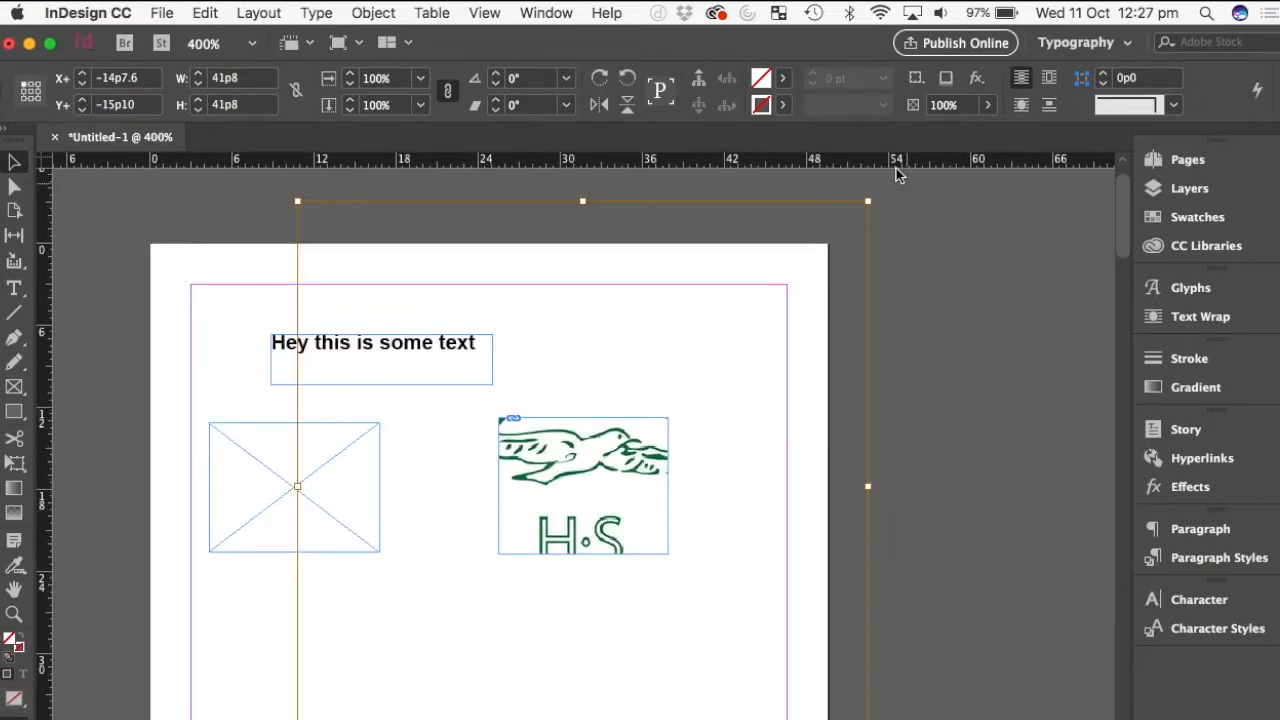
{"action": "left_click_drag", "start_coordinate": [868, 200], "coordinate": [680, 416]}
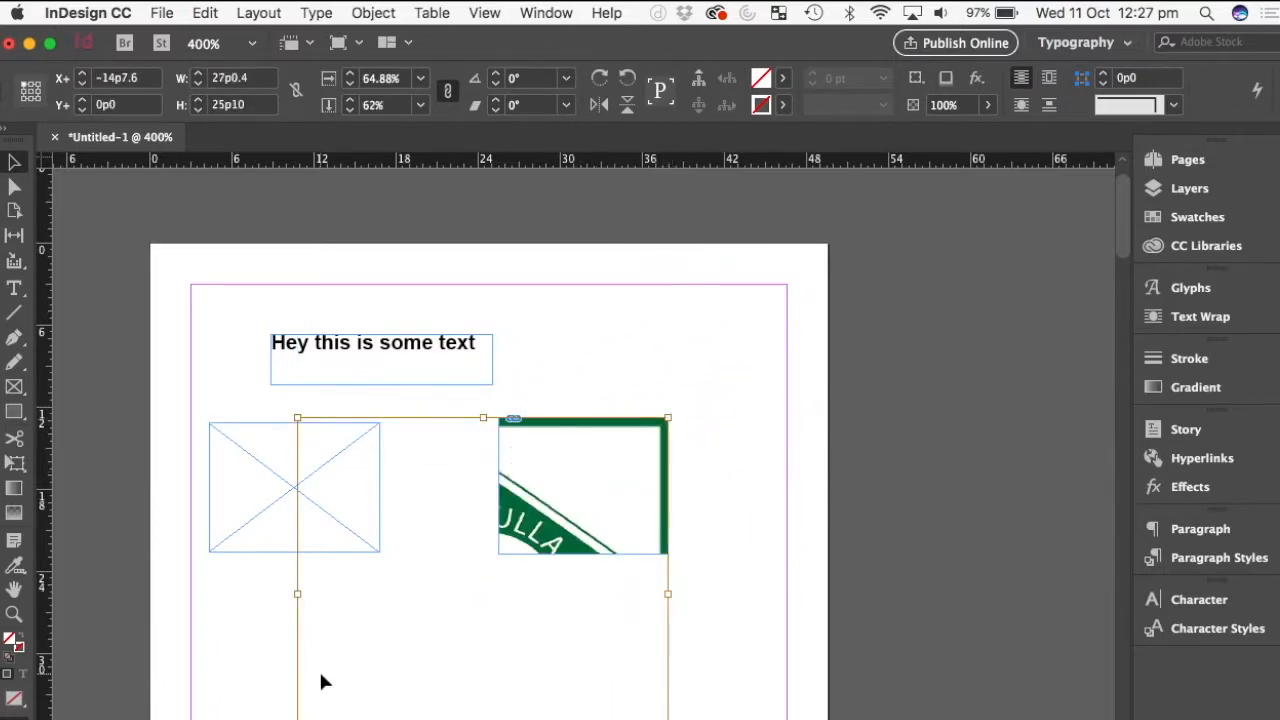
{"action": "left_click_drag", "start_coordinate": [321, 676], "coordinate": [421, 552]}
{"action": "left_click", "coordinate": [652, 600]}
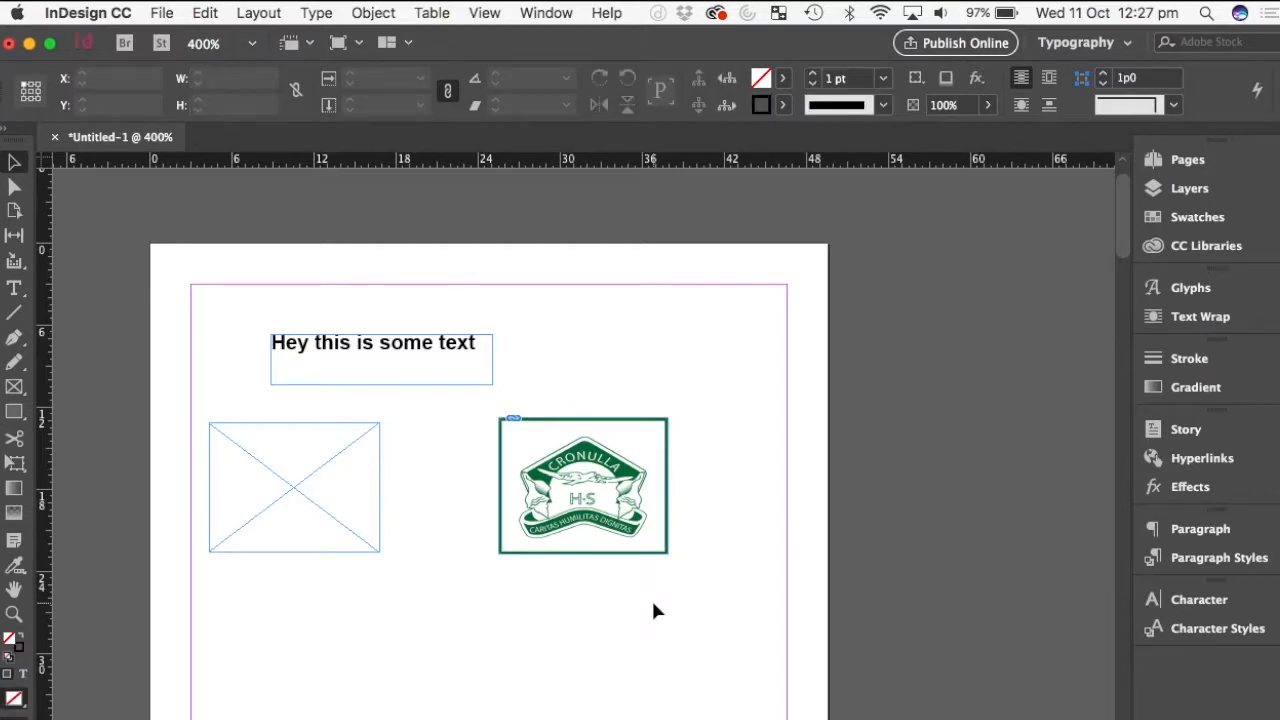
Step: Delete the logo frame, the empty rectangle frame and the "Hey this is some text" frame to clear the page
{"action": "left_click", "coordinate": [633, 510]}
{"action": "key", "text": "Delete"}
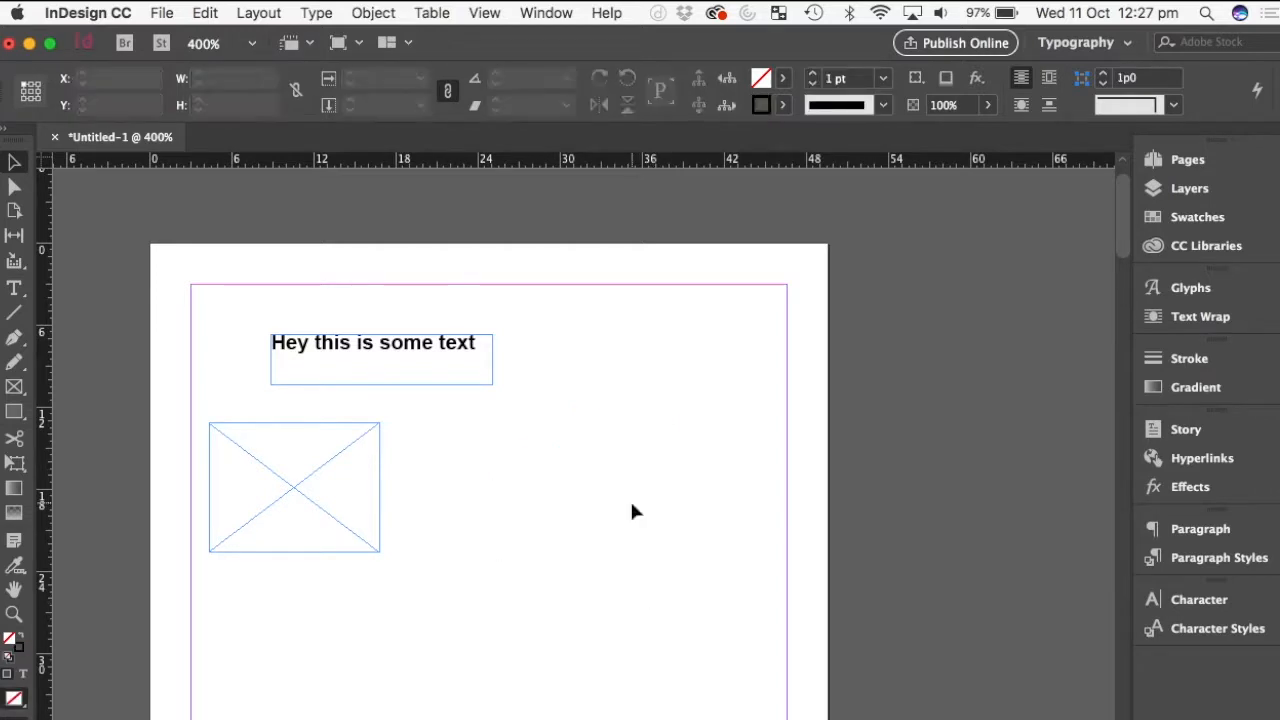
{"action": "left_click", "coordinate": [289, 500]}
{"action": "key", "text": "Delete"}
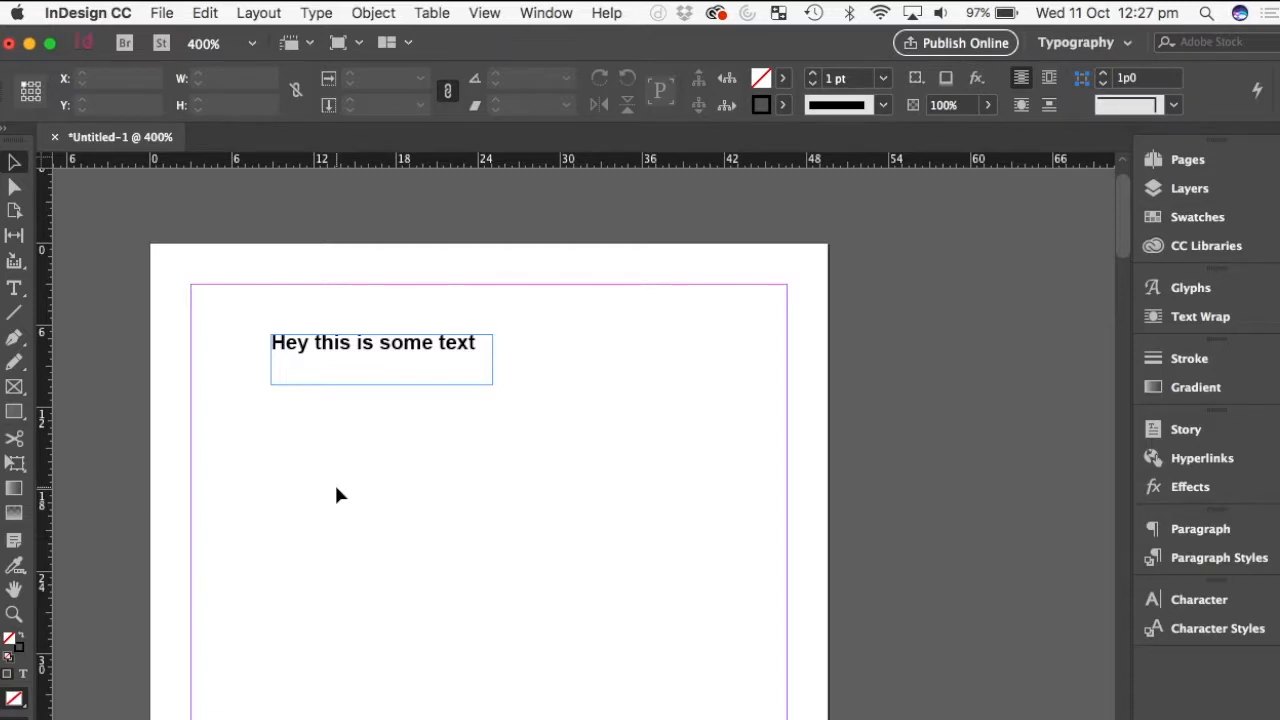
{"action": "left_click", "coordinate": [358, 374]}
{"action": "key", "text": "Delete"}
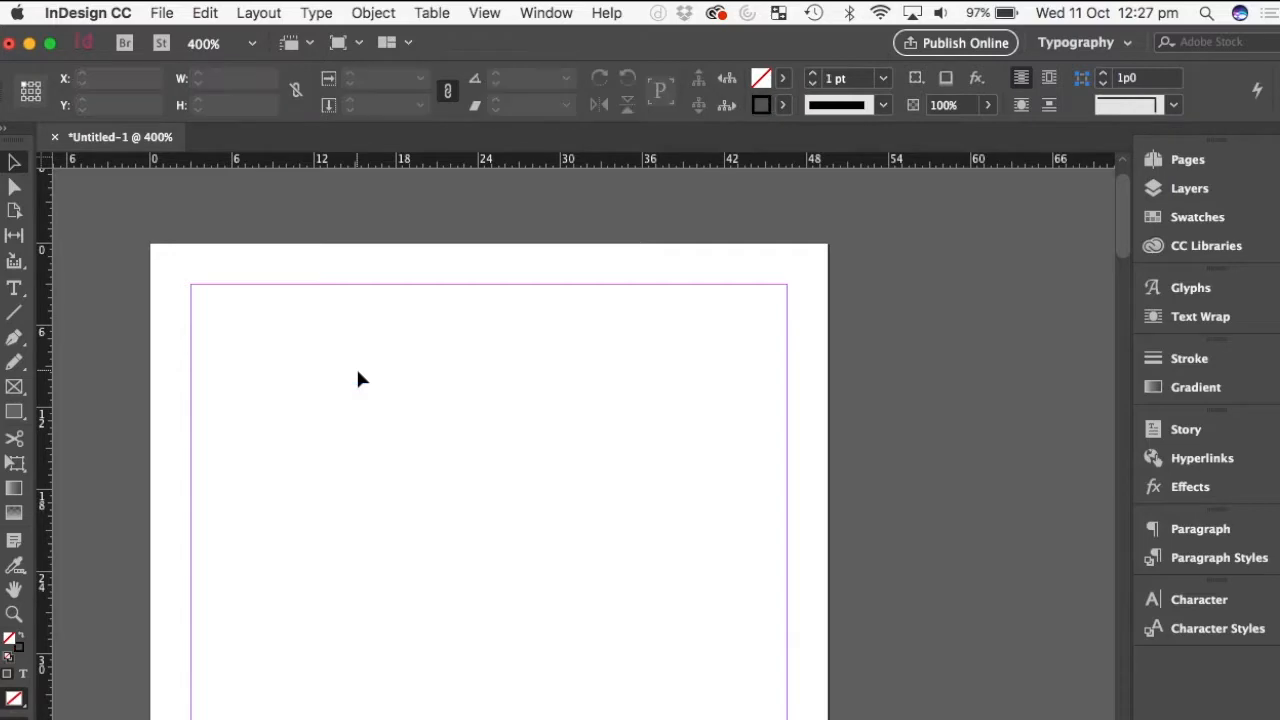
Step: Switch to the INDESIGN note in Stickies and review the listed topics from template through Workspaces and styles
{"action": "key", "text": "ctrl+Up"}
{"action": "left_click", "coordinate": [171, 220]}
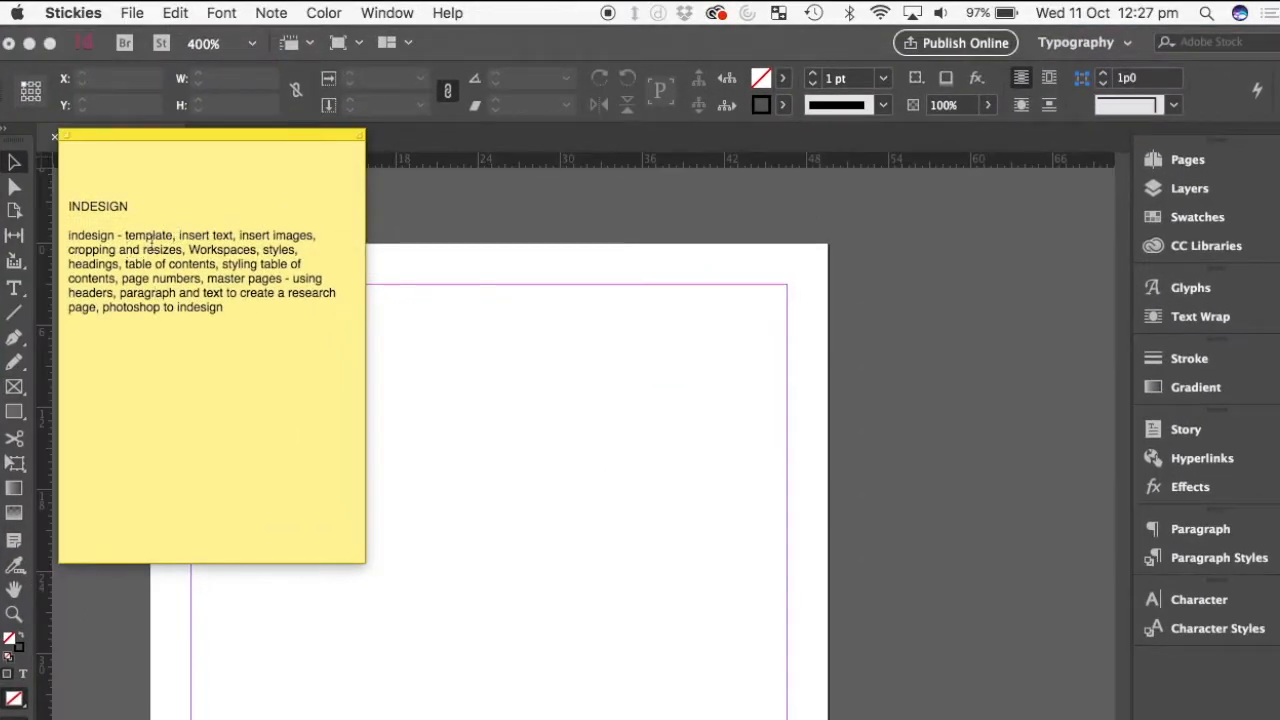
{"action": "double_click", "coordinate": [155, 237]}
{"action": "double_click", "coordinate": [197, 236]}
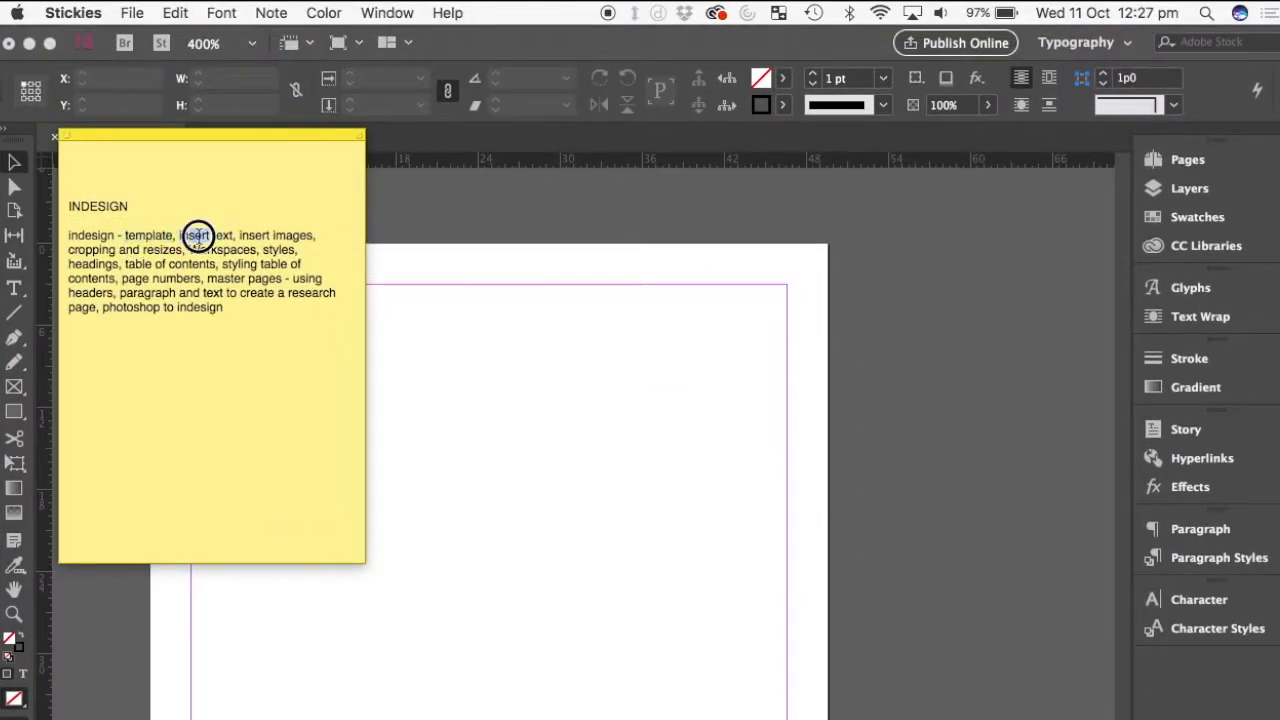
{"action": "double_click", "coordinate": [288, 237]}
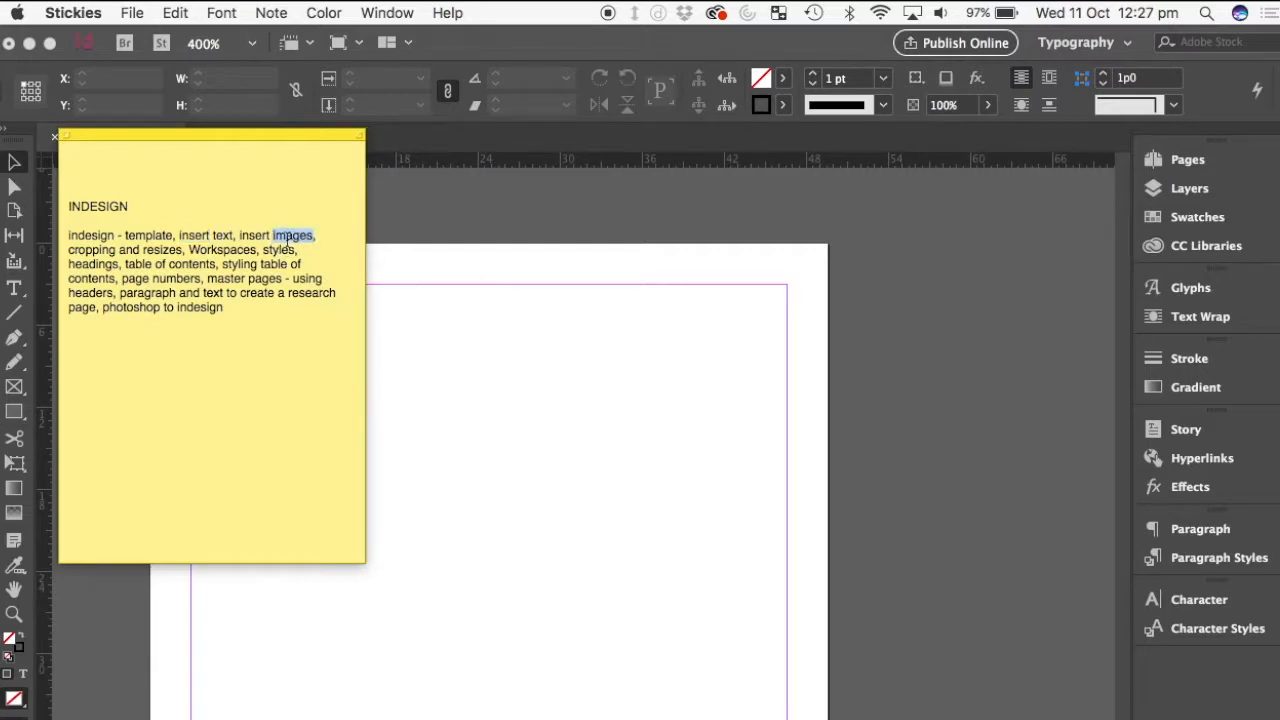
{"action": "double_click", "coordinate": [100, 250]}
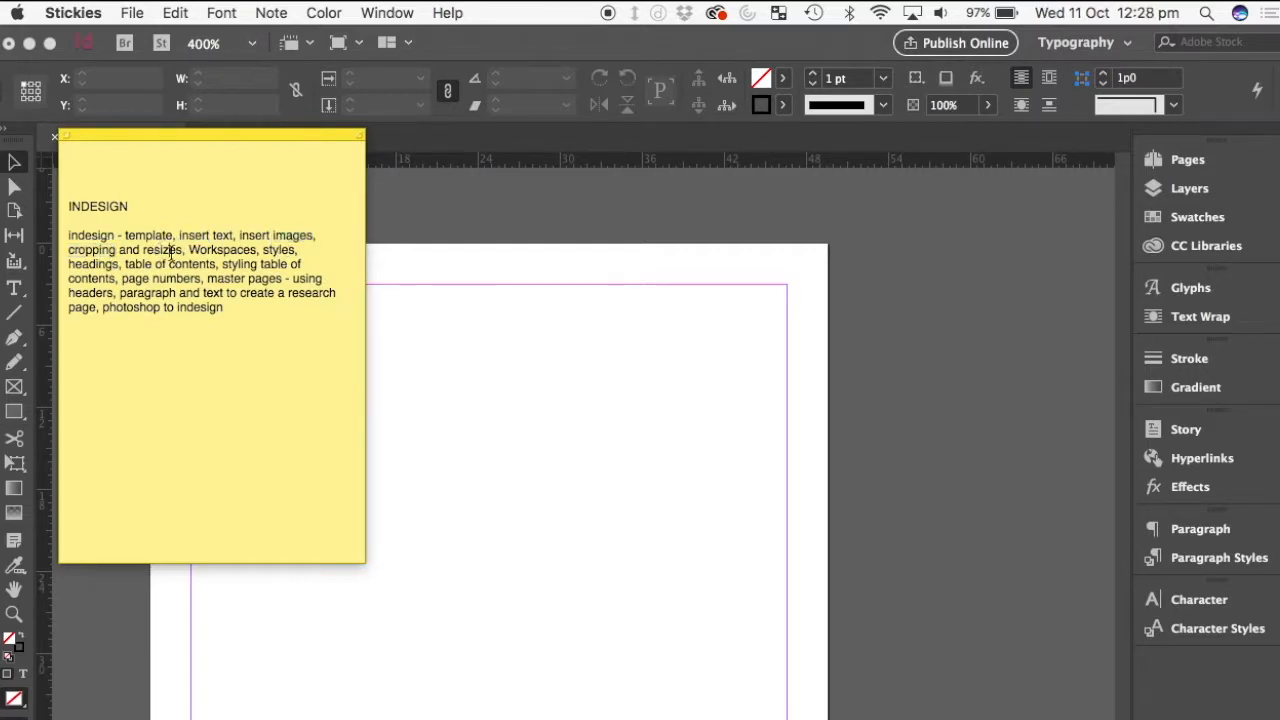
{"action": "double_click", "coordinate": [170, 250]}
{"action": "left_click", "coordinate": [232, 246]}
{"action": "double_click", "coordinate": [224, 249]}
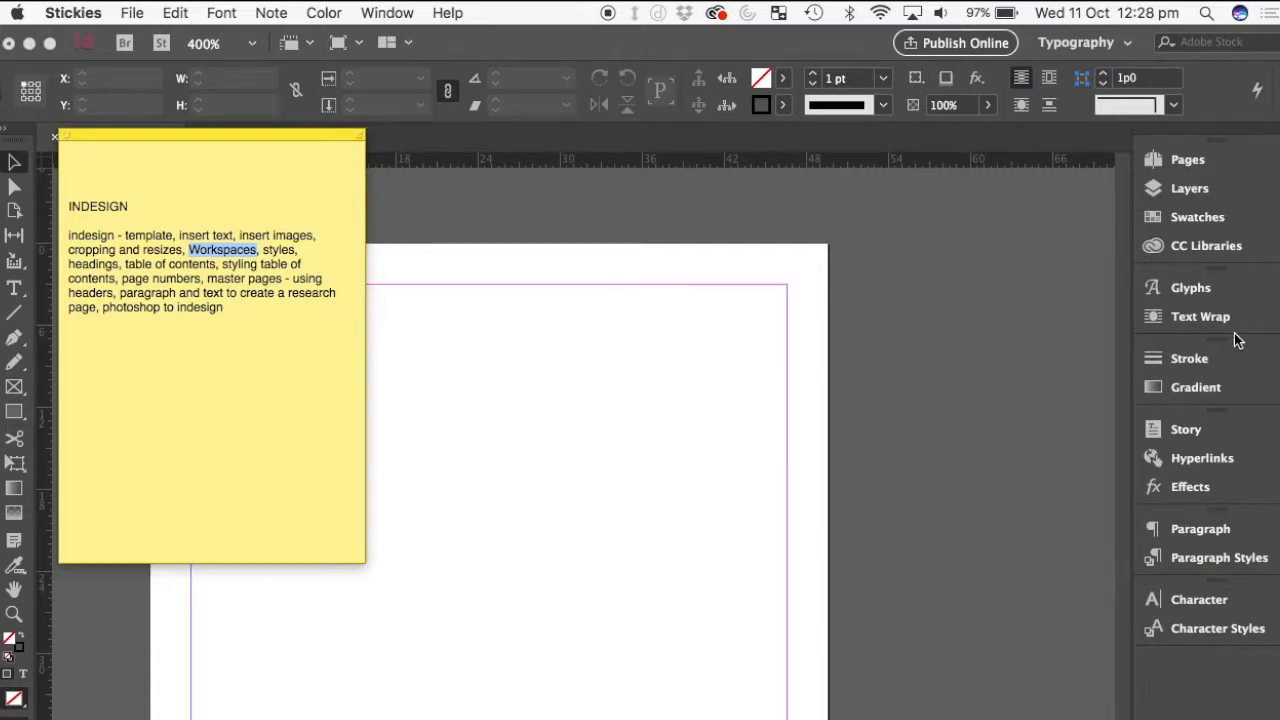
{"action": "left_click", "coordinate": [200, 289]}
{"action": "double_click", "coordinate": [273, 250]}
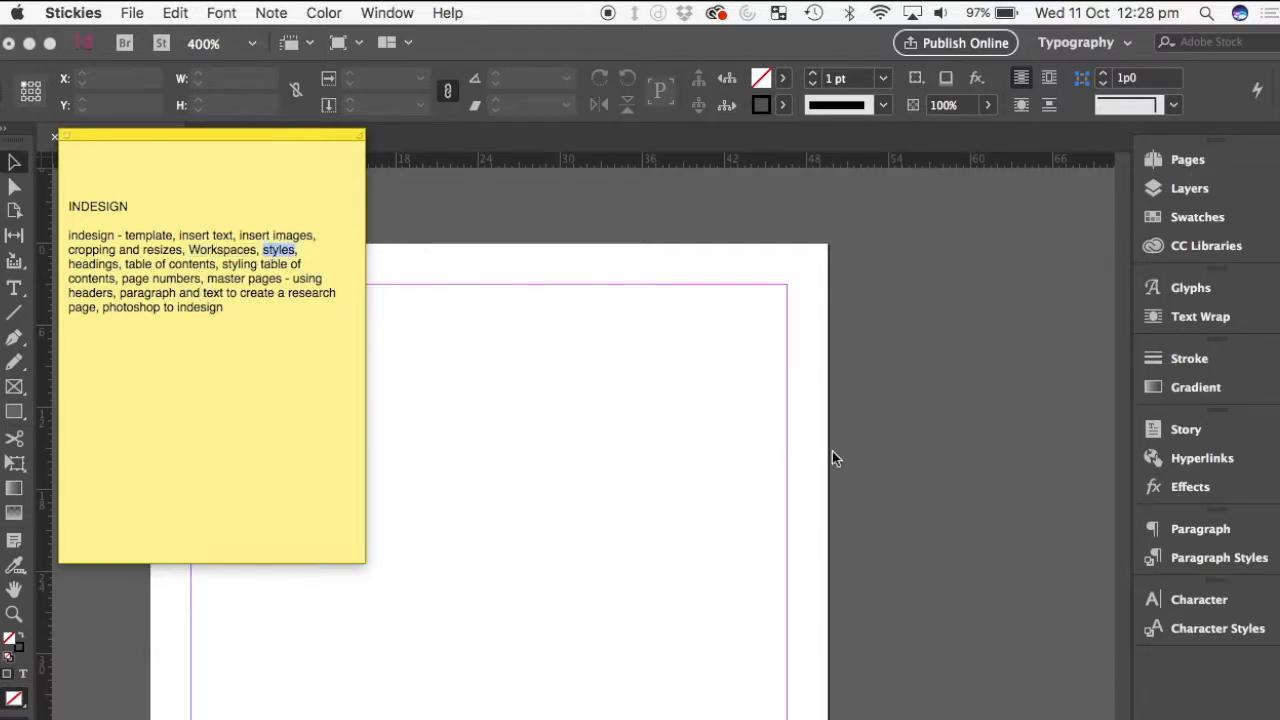
Step: Switch back to InDesign and check the list of paragraph styles
{"action": "left_click", "coordinate": [1217, 563]}
{"action": "left_click", "coordinate": [1217, 560]}
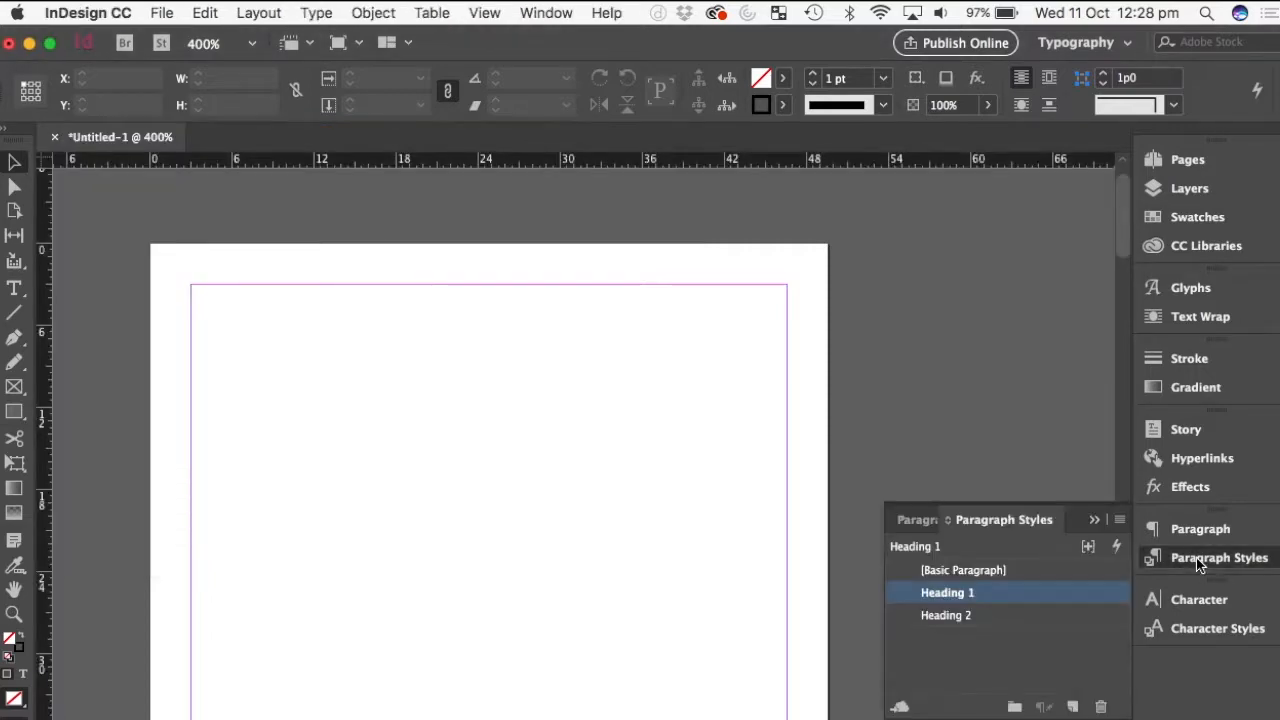
{"action": "left_click", "coordinate": [1212, 563]}
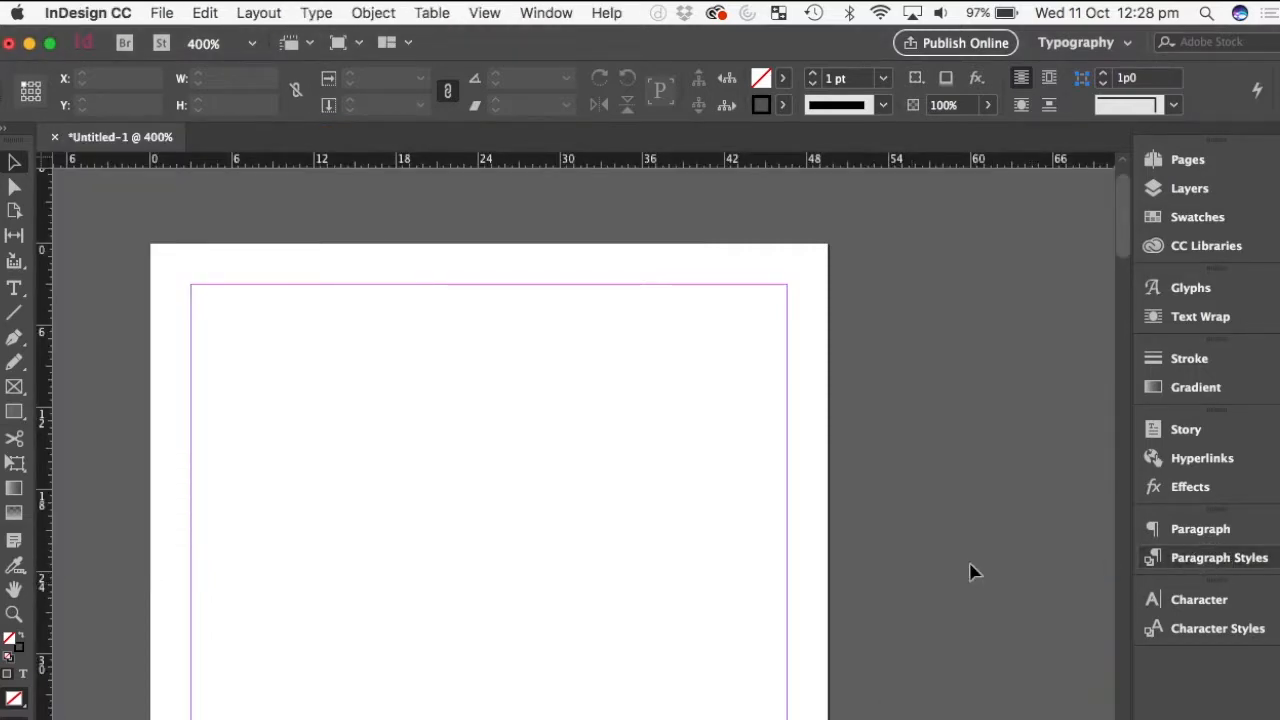
Step: Review the table of contents topic in the Stickies note and return to the InDesign document's pages
{"action": "key", "text": "ctrl+Up"}
{"action": "left_click", "coordinate": [209, 278]}
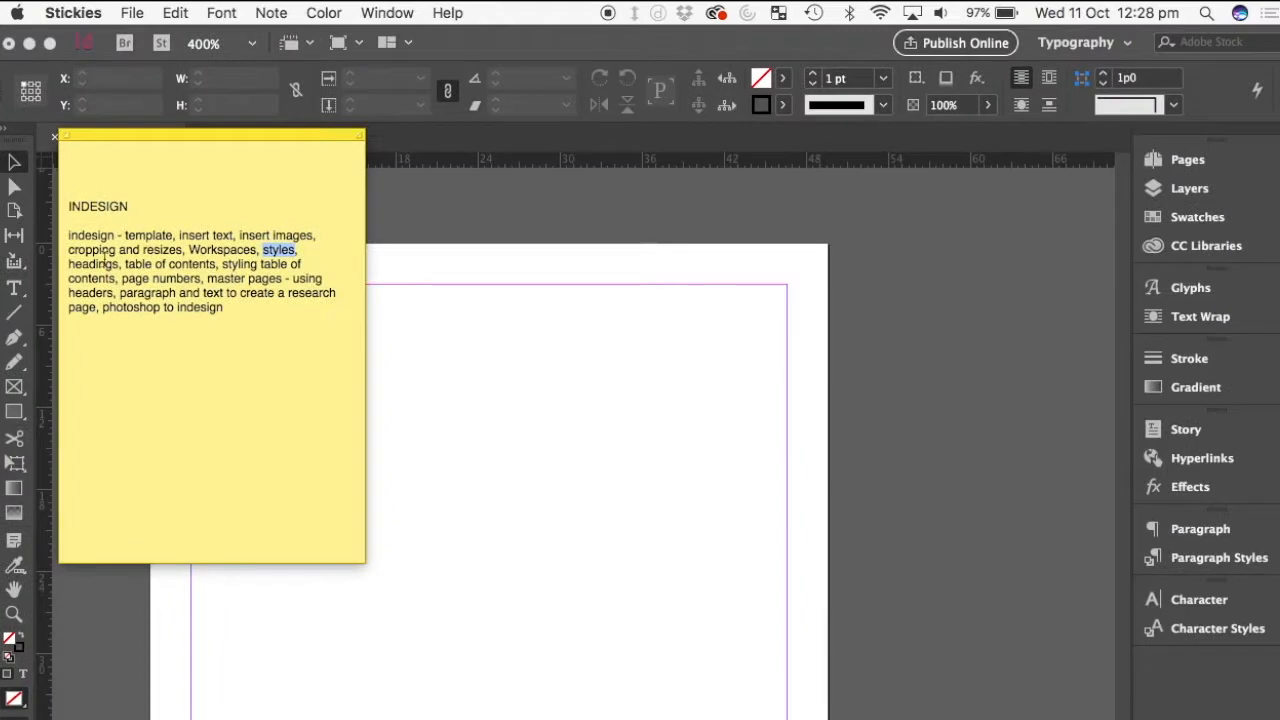
{"action": "left_click_drag", "start_coordinate": [127, 265], "coordinate": [222, 263]}
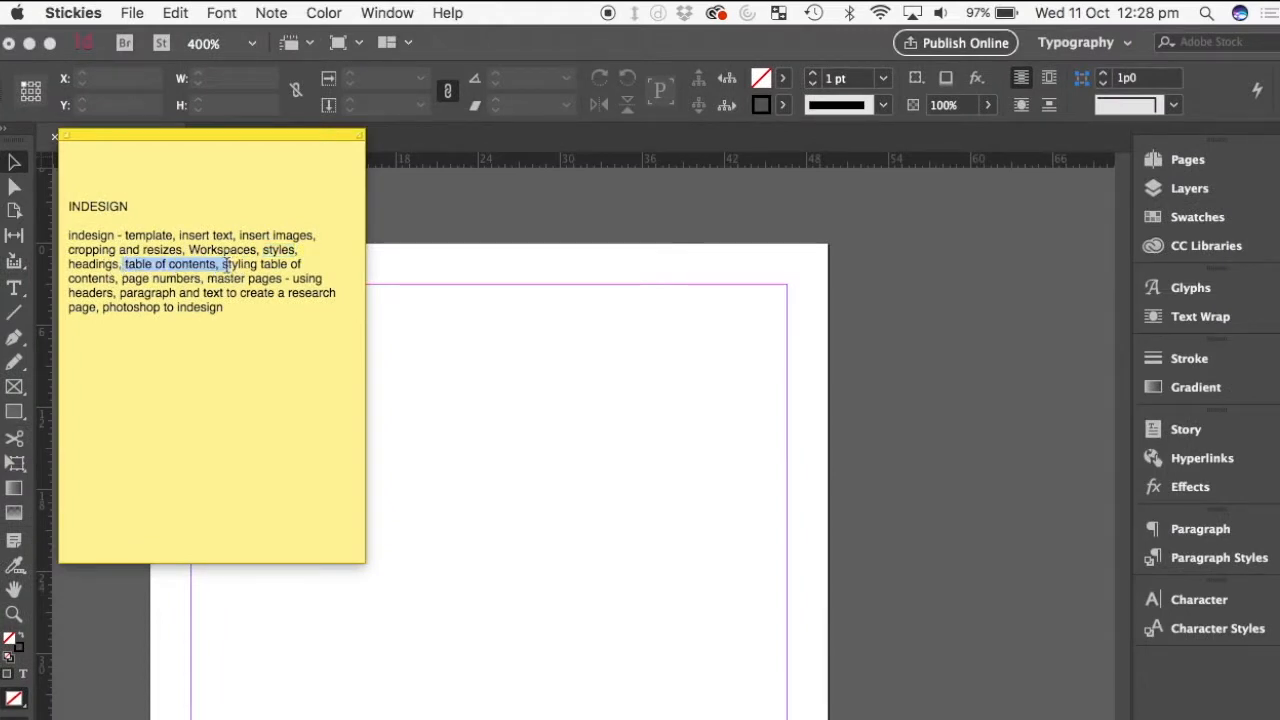
{"action": "left_click", "coordinate": [443, 391]}
{"action": "scroll", "coordinate": [443, 391], "scroll_direction": "down", "scroll_amount": 10}
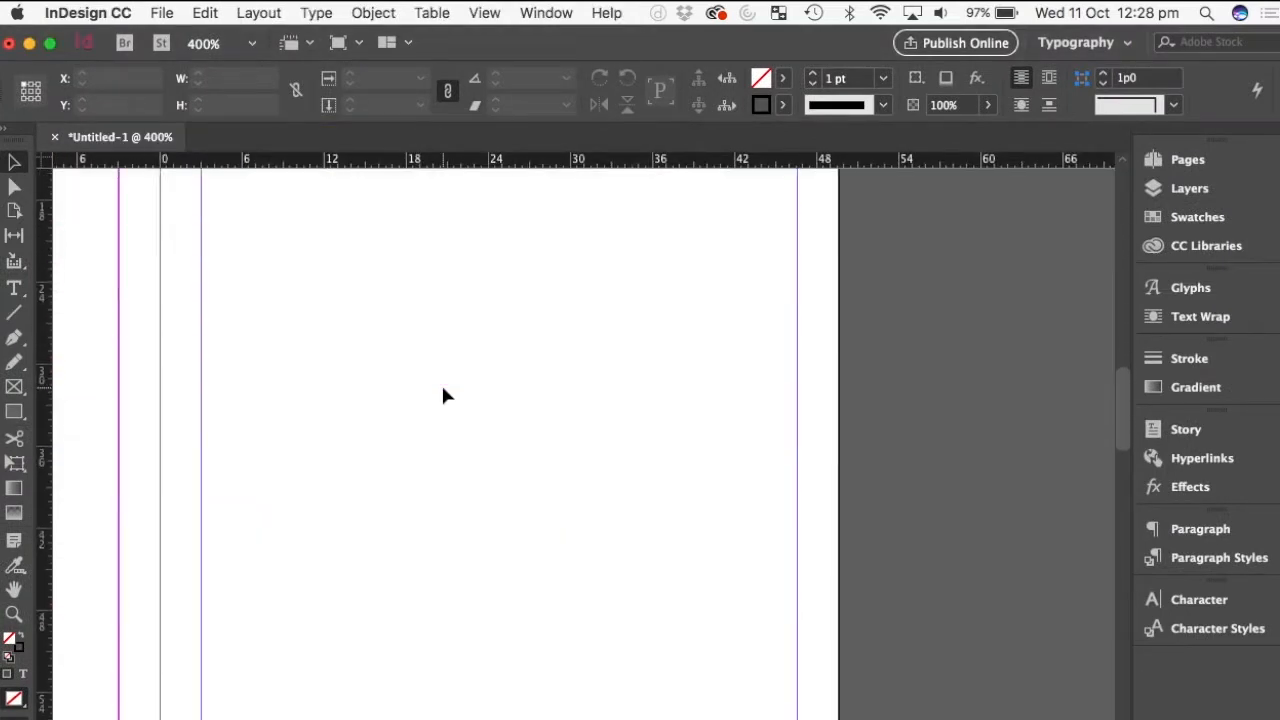
Step: Create a text frame 24p0 wide and about 5p9 high in the left page's upper margin corner, reading "Statement of Intent"
{"action": "scroll", "coordinate": [443, 391], "scroll_direction": "up", "scroll_amount": 3}
{"action": "scroll", "coordinate": [443, 391], "scroll_direction": "left", "scroll_amount": 2}
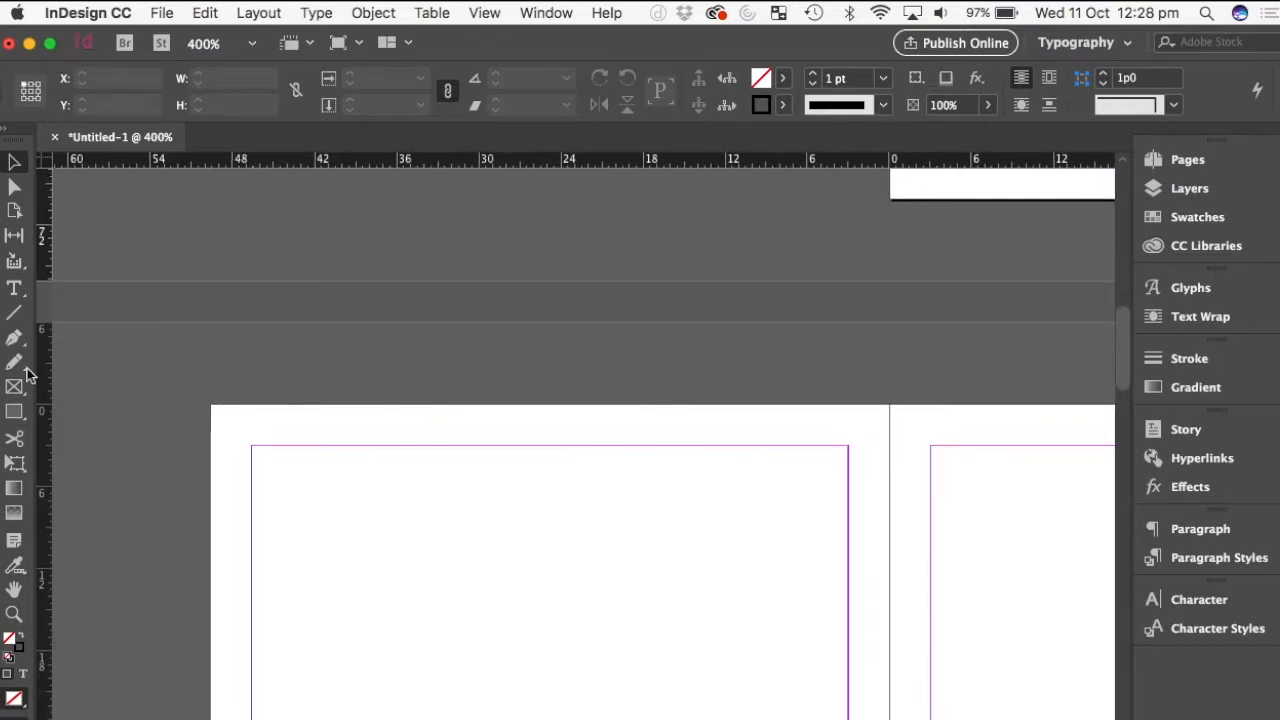
{"action": "left_click", "coordinate": [14, 288]}
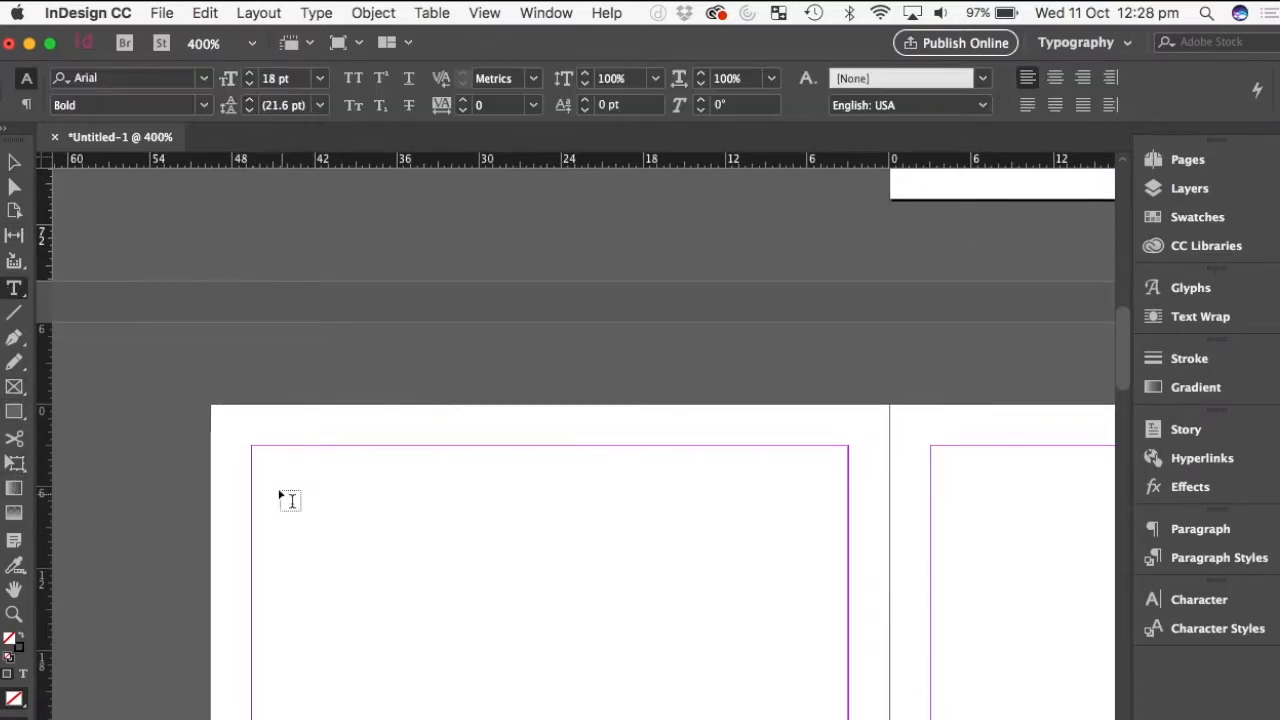
{"action": "left_click_drag", "start_coordinate": [252, 447], "coordinate": [580, 522]}
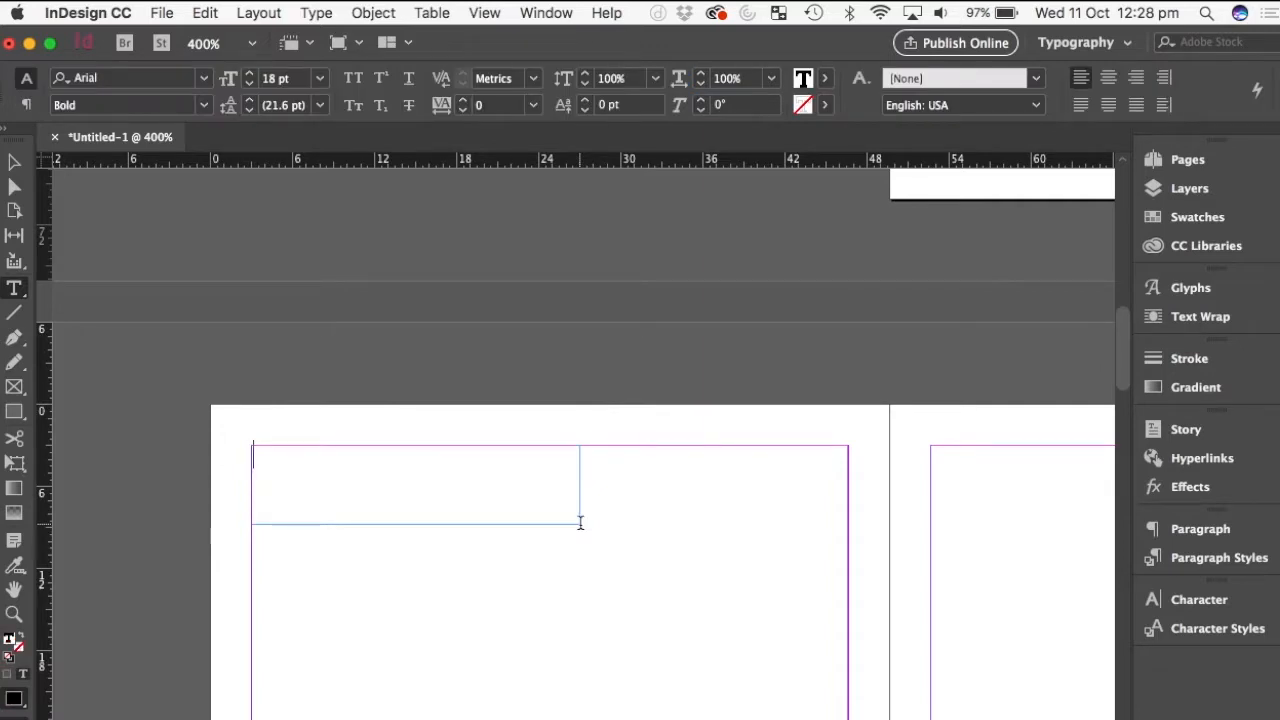
{"action": "type", "text": "Statement of Intent"}
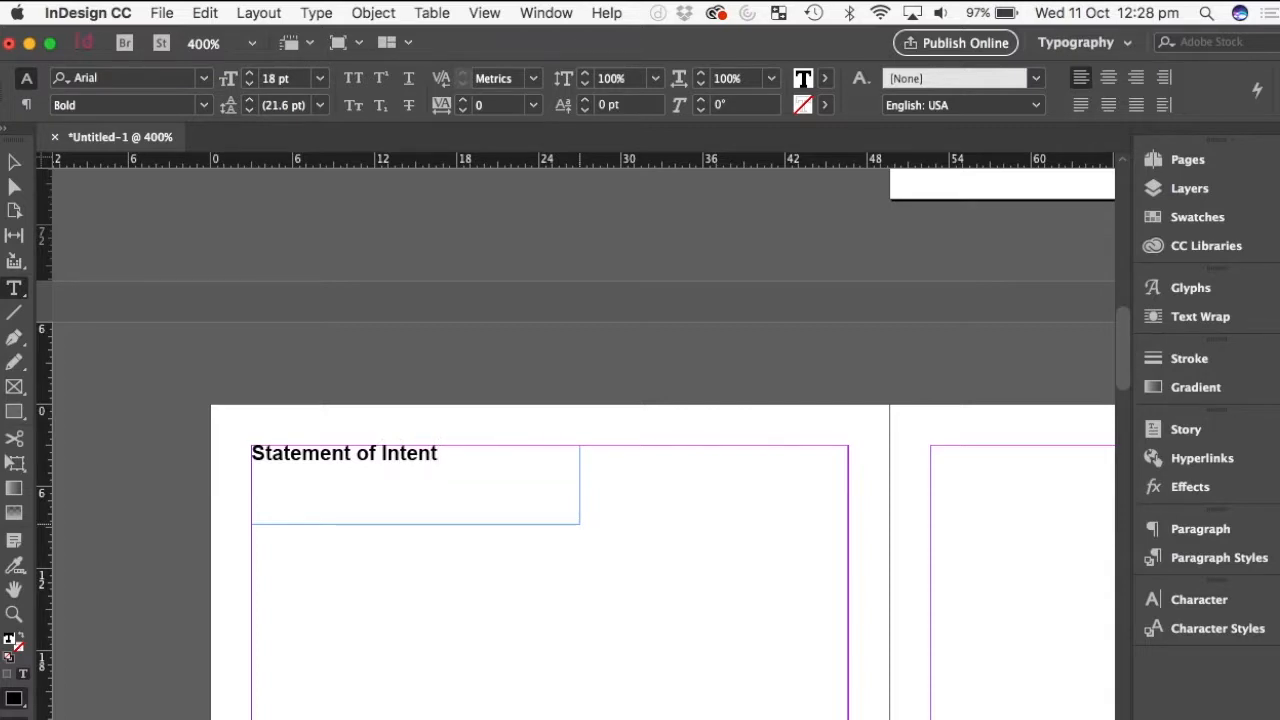
{"action": "left_click", "coordinate": [13, 163]}
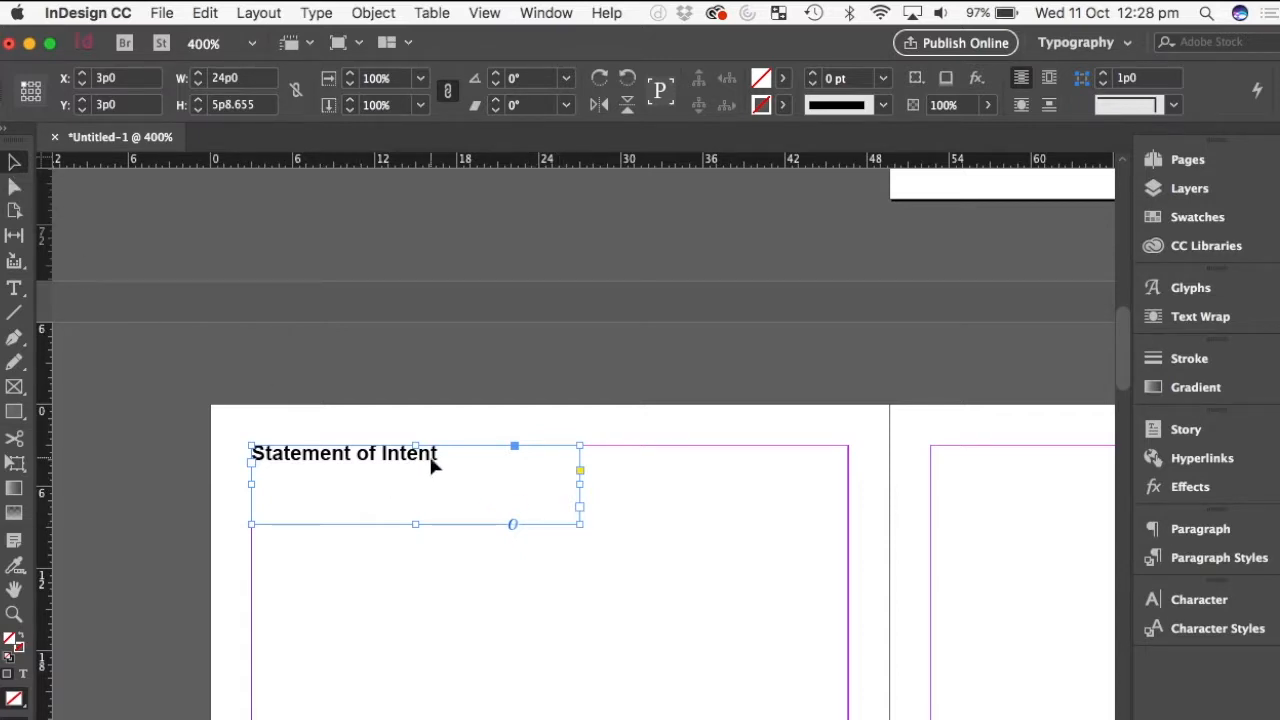
Step: Paste a copy of the "Statement of Intent" frame into the upper-left margin corner of the facing right page
{"action": "scroll", "coordinate": [574, 589], "scroll_direction": "right", "scroll_amount": 10}
{"action": "scroll", "coordinate": [574, 589], "scroll_direction": "down", "scroll_amount": 2}
{"action": "left_click", "coordinate": [572, 445]}
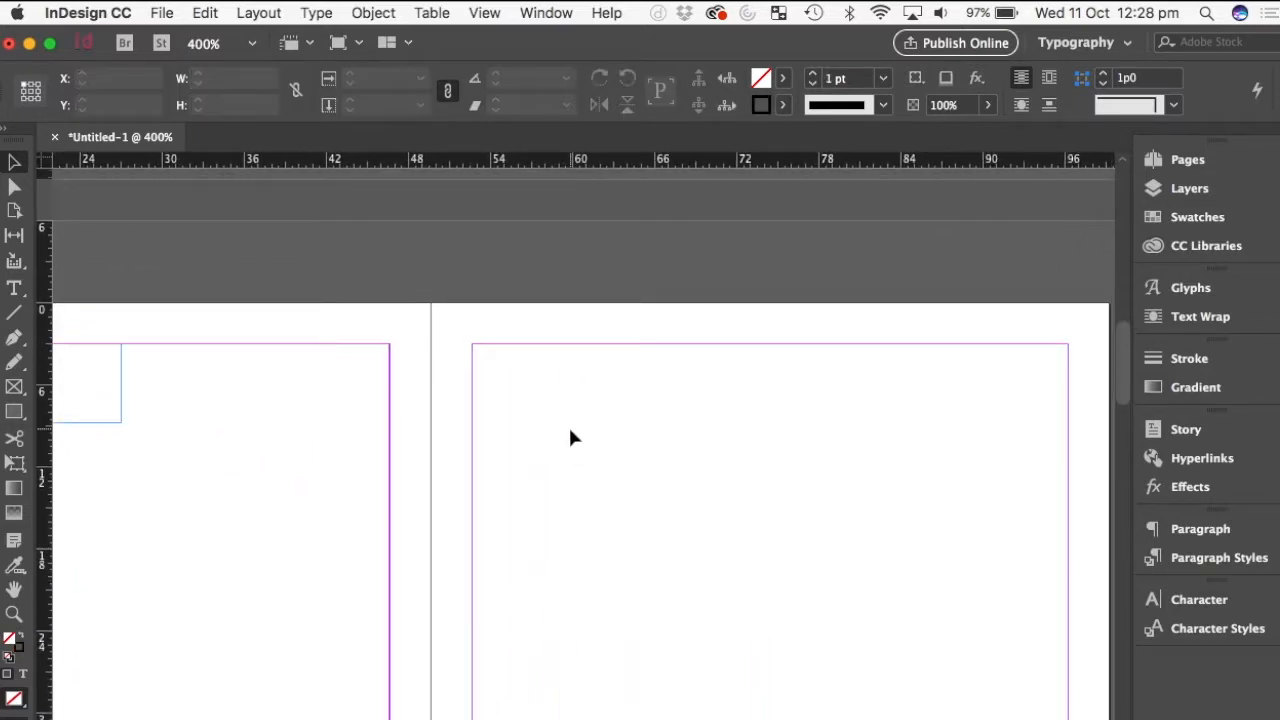
{"action": "key", "text": "super+v"}
{"action": "left_click_drag", "start_coordinate": [544, 494], "coordinate": [563, 350]}
Step: Replace the text of the pasted heading on the right page with "Research"
{"action": "double_click", "coordinate": [562, 349]}
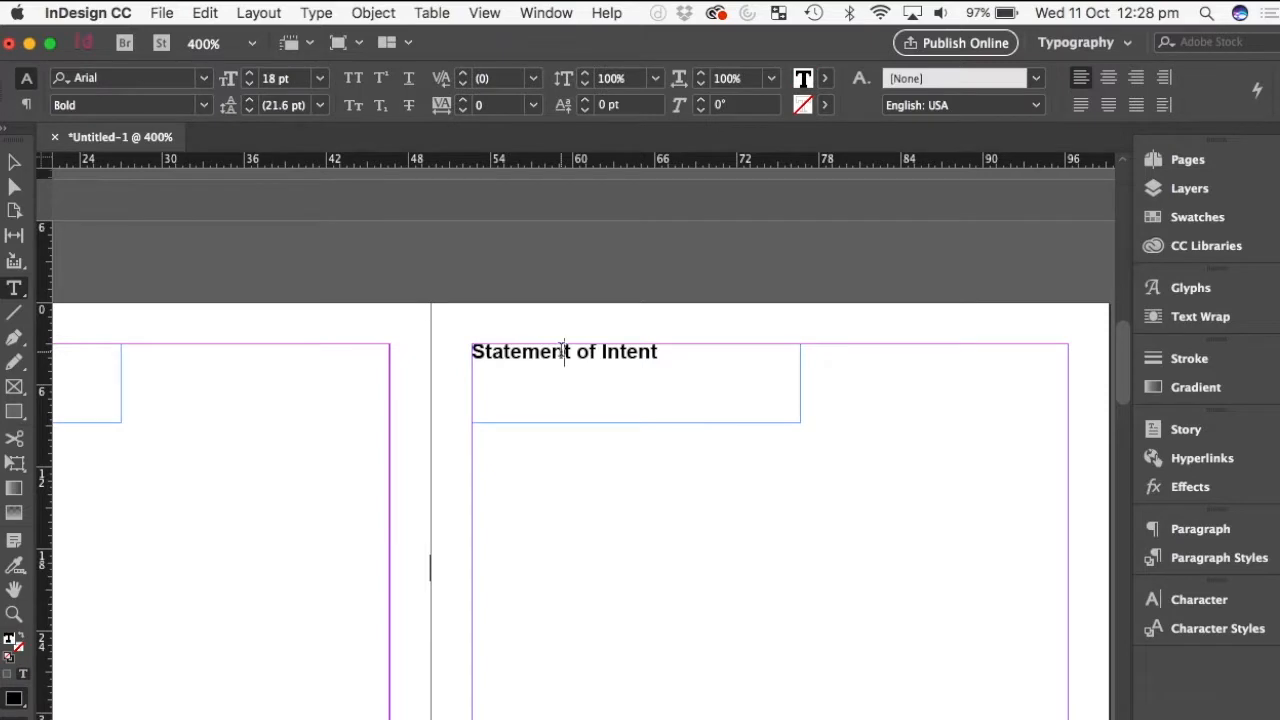
{"action": "triple_click", "coordinate": [562, 350]}
{"action": "type", "text": "R"}
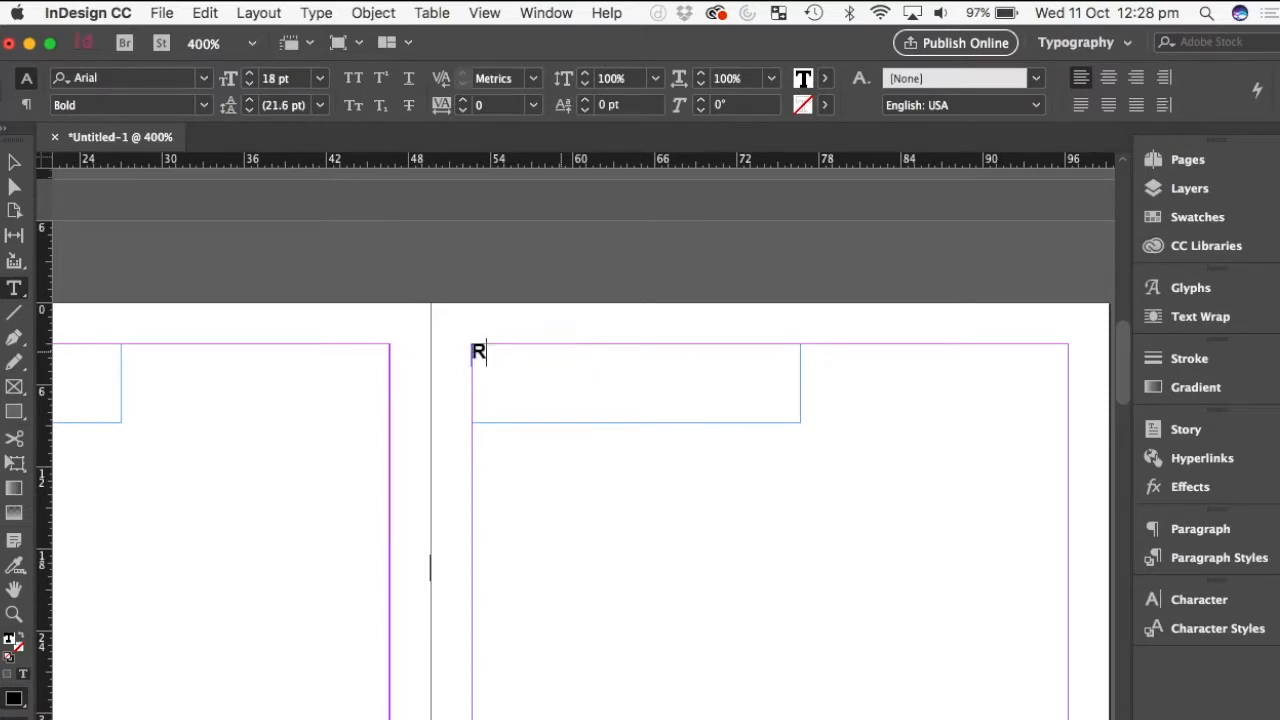
{"action": "type", "text": "esear ch"}
{"action": "key", "text": "BackSpace"}
{"action": "key", "text": "BackSpace"}
{"action": "key", "text": "BackSpace"}
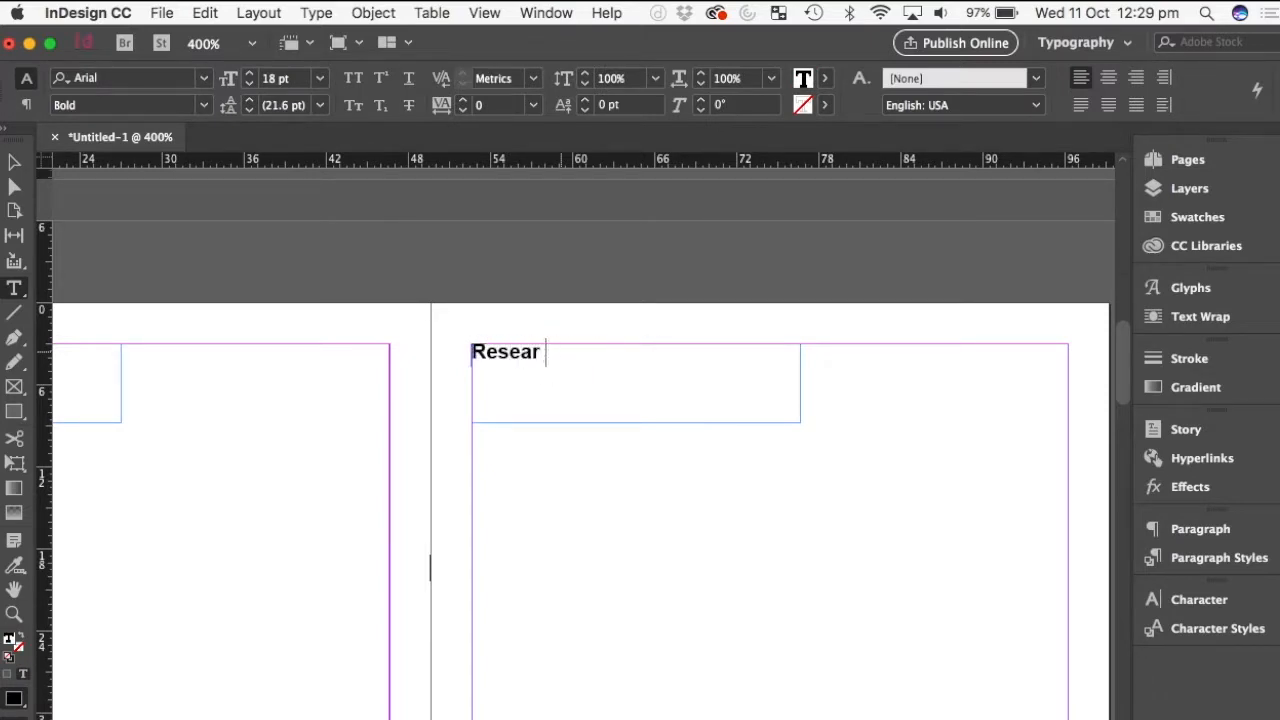
{"action": "type", "text": "chn"}
{"action": "key", "text": "BackSpace"}
{"action": "key", "text": "BackSpace"}
{"action": "key", "text": "BackSpace"}
{"action": "key", "text": "BackSpace"}
{"action": "type", "text": "ch"}
{"action": "left_click", "coordinate": [17, 165]}
Step: Paste another copy of the heading frame into the upper-left margin corner of the next spread's left page
{"action": "scroll", "coordinate": [368, 525], "scroll_direction": "down", "scroll_amount": 11}
{"action": "scroll", "coordinate": [368, 525], "scroll_direction": "left", "scroll_amount": 4}
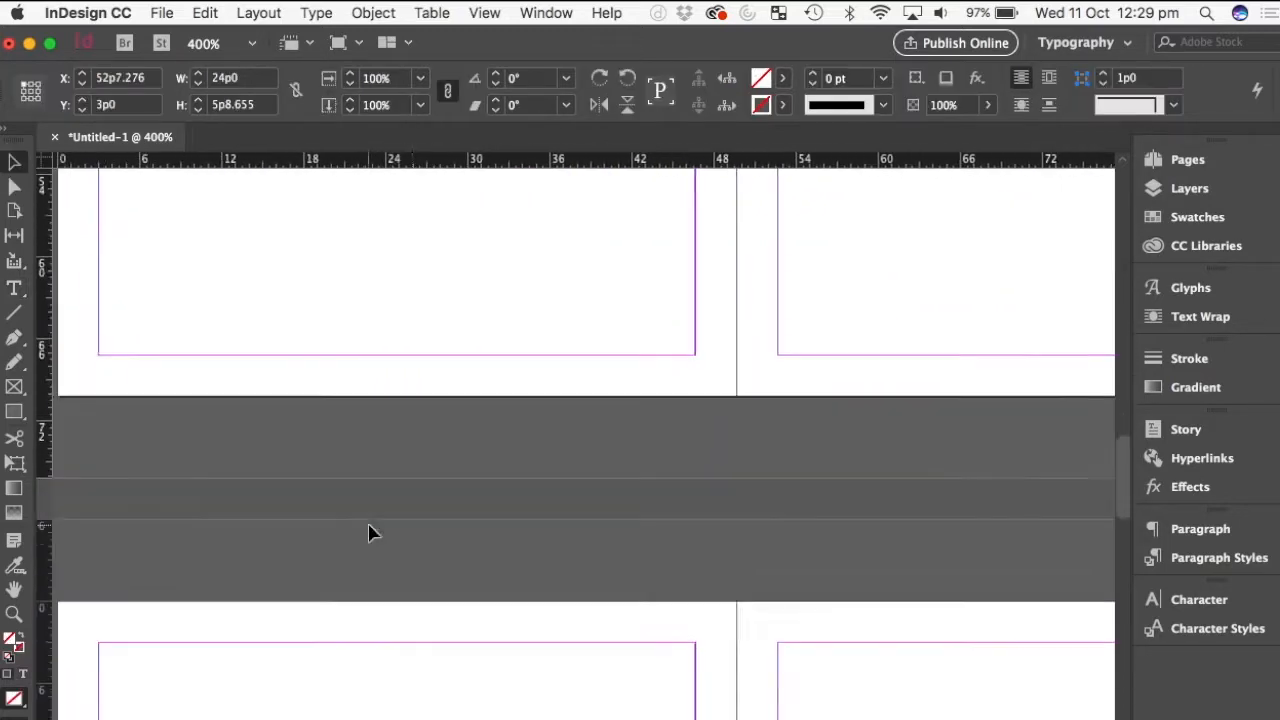
{"action": "left_click", "coordinate": [281, 505]}
{"action": "key", "text": "super+v"}
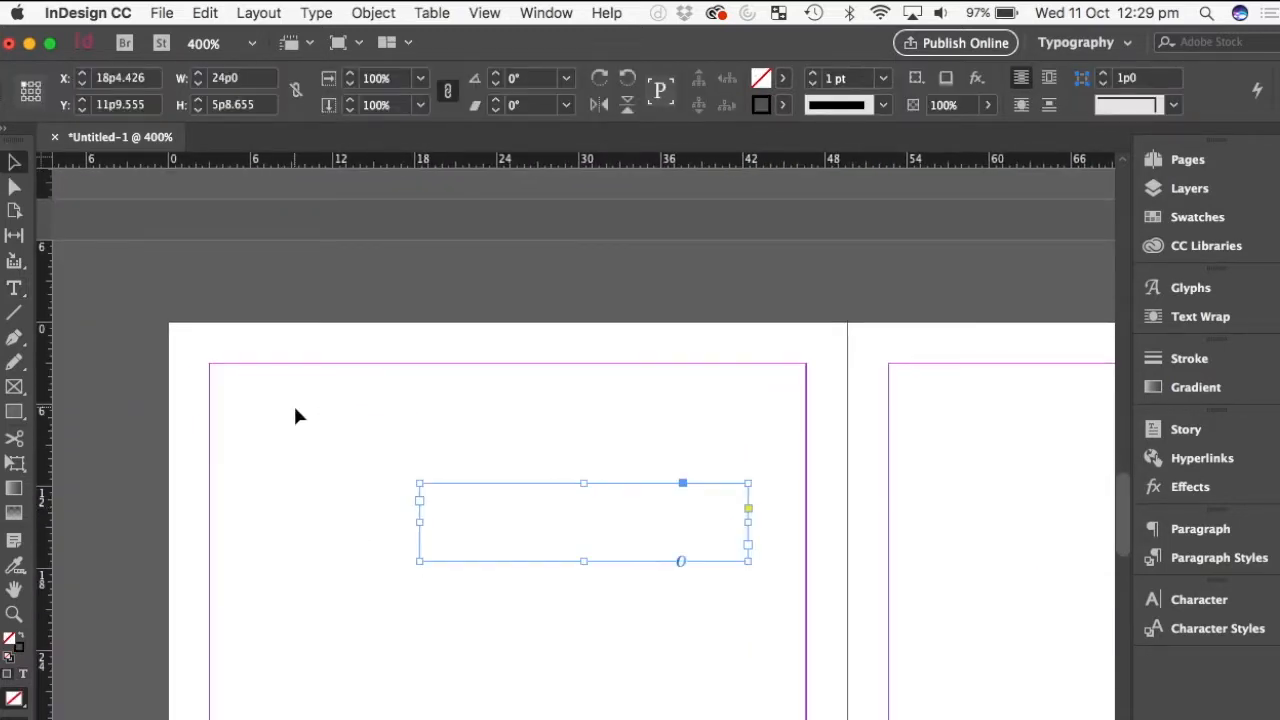
{"action": "left_click_drag", "start_coordinate": [479, 503], "coordinate": [274, 378]}
Step: Replace the text of this pasted heading with "Selection and Justification"
{"action": "double_click", "coordinate": [274, 376]}
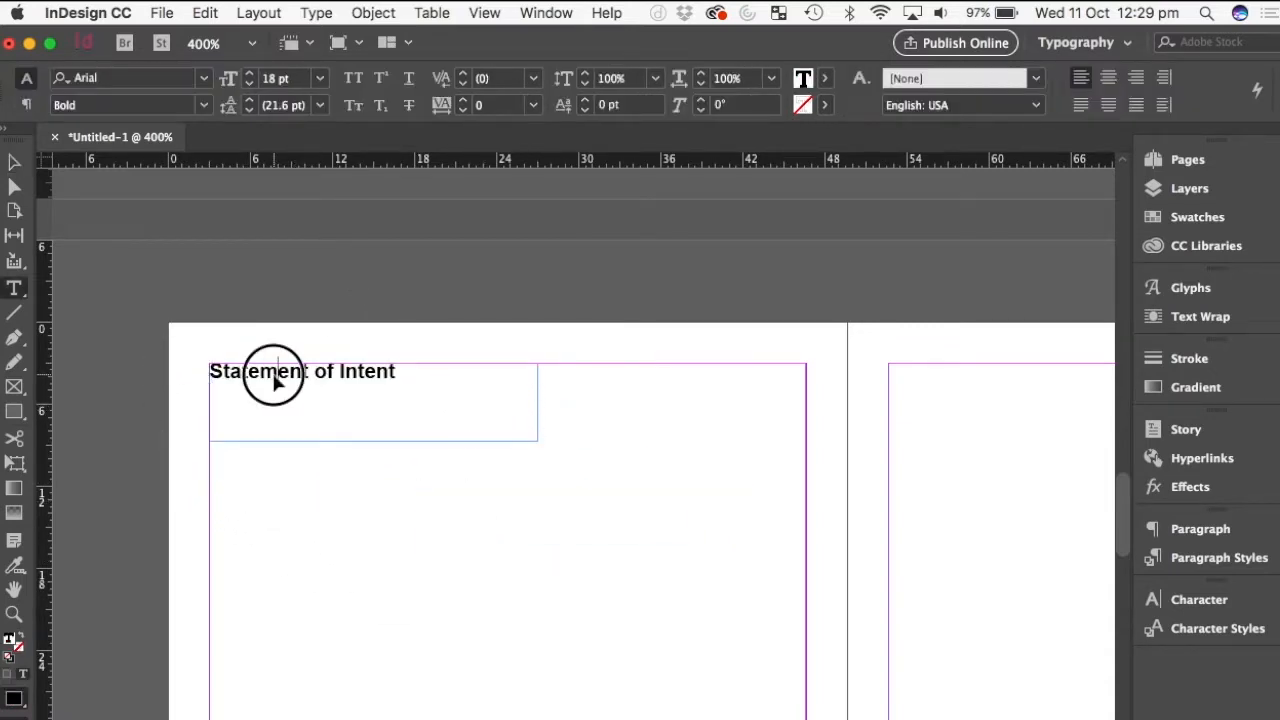
{"action": "triple_click", "coordinate": [274, 372]}
{"action": "type", "text": "Selection"}
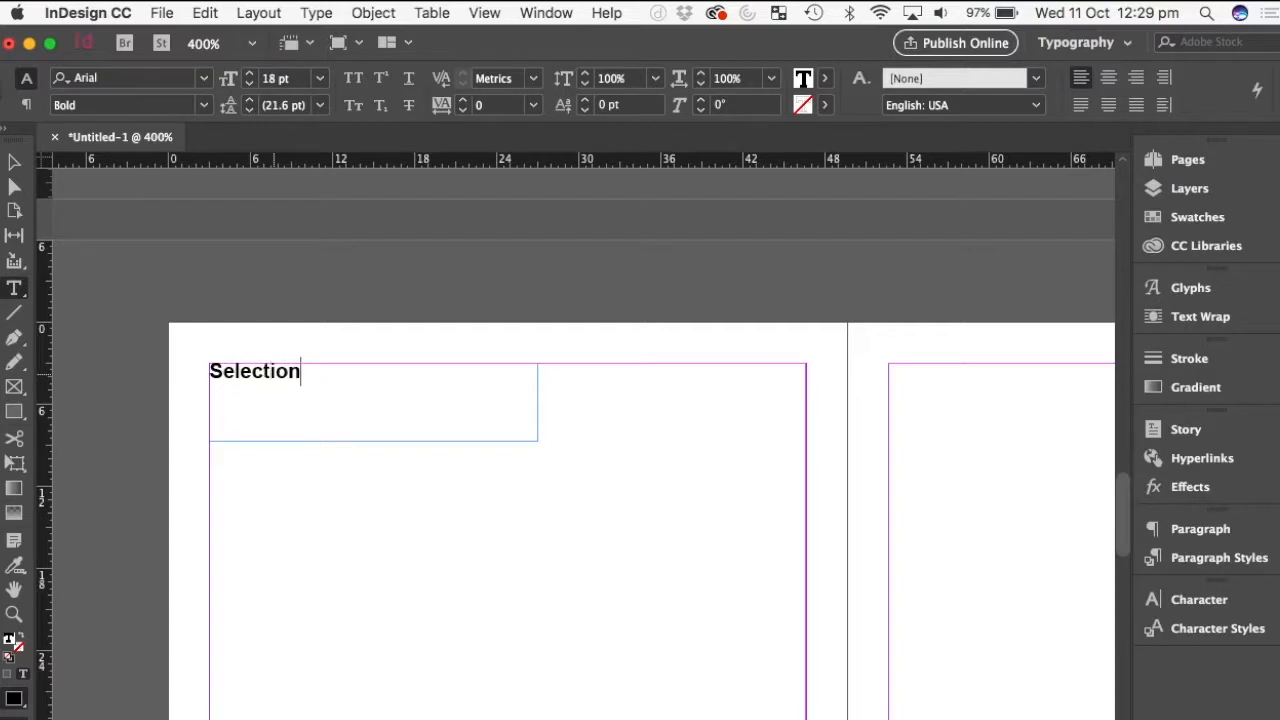
{"action": "type", "text": " and Justification"}
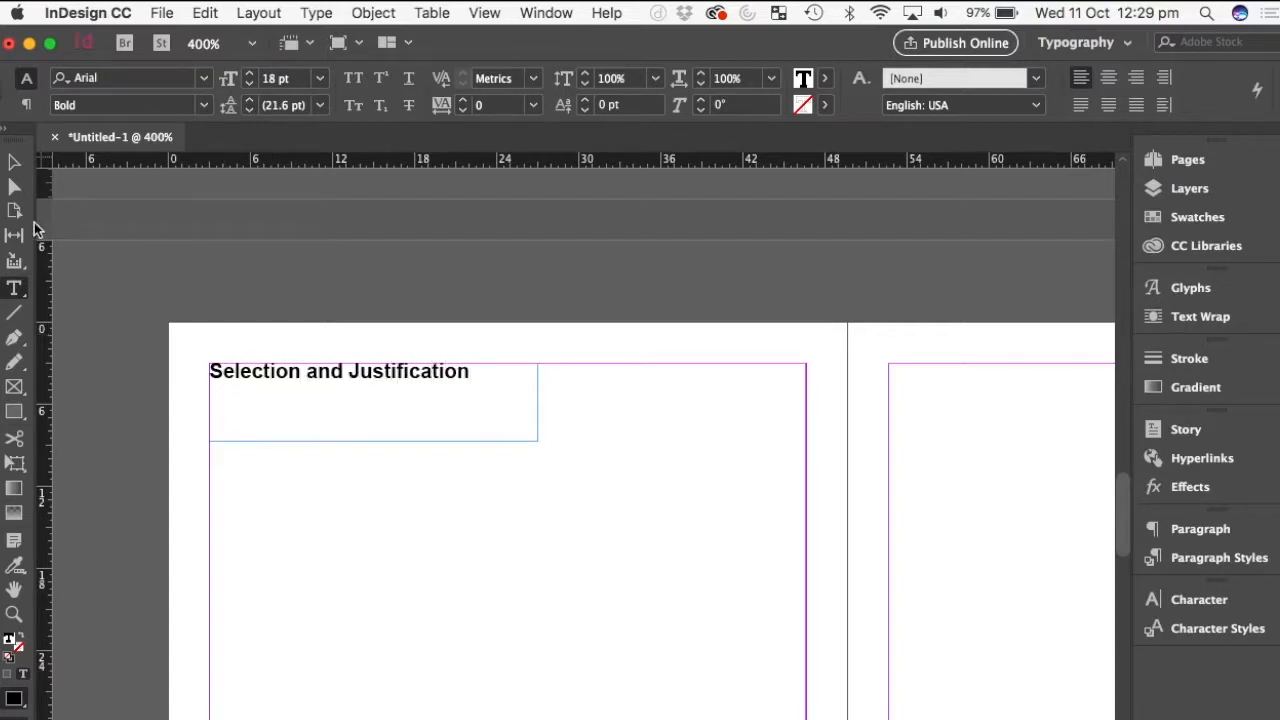
{"action": "left_click", "coordinate": [14, 162]}
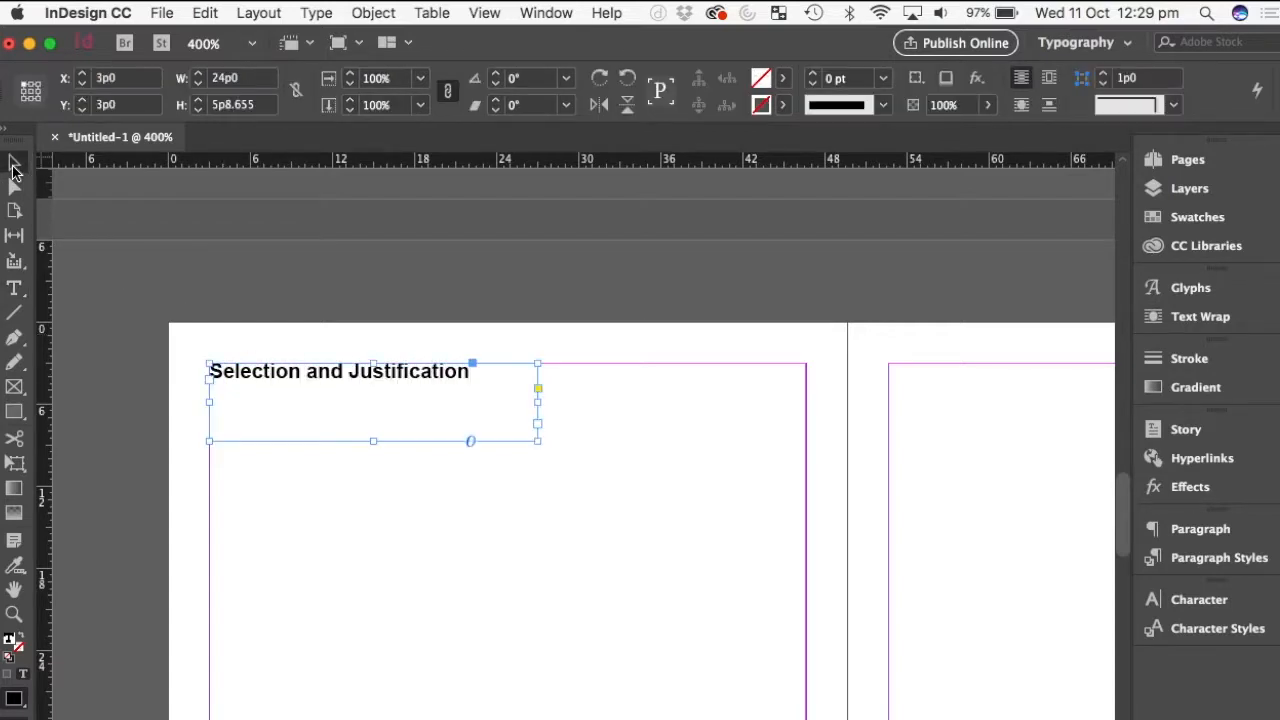
Step: Paste a heading frame copy into the upper-left margin corner of the page facing "Selection and Justification"
{"action": "left_click", "coordinate": [883, 515]}
{"action": "scroll", "coordinate": [882, 515], "scroll_direction": "right", "scroll_amount": 5}
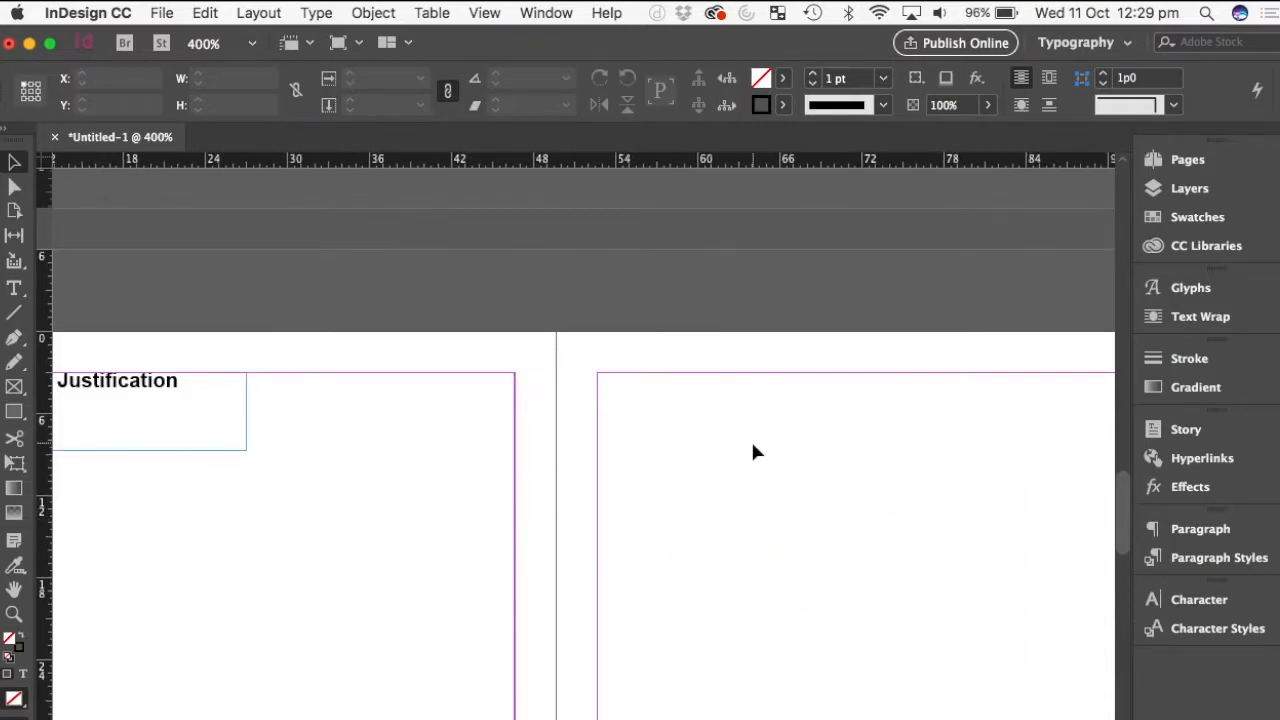
{"action": "key", "text": "super+v"}
{"action": "left_click_drag", "start_coordinate": [595, 510], "coordinate": [750, 398]}
Step: Change this heading's text to "Ideas Development" and deselect the frame
{"action": "double_click", "coordinate": [692, 378]}
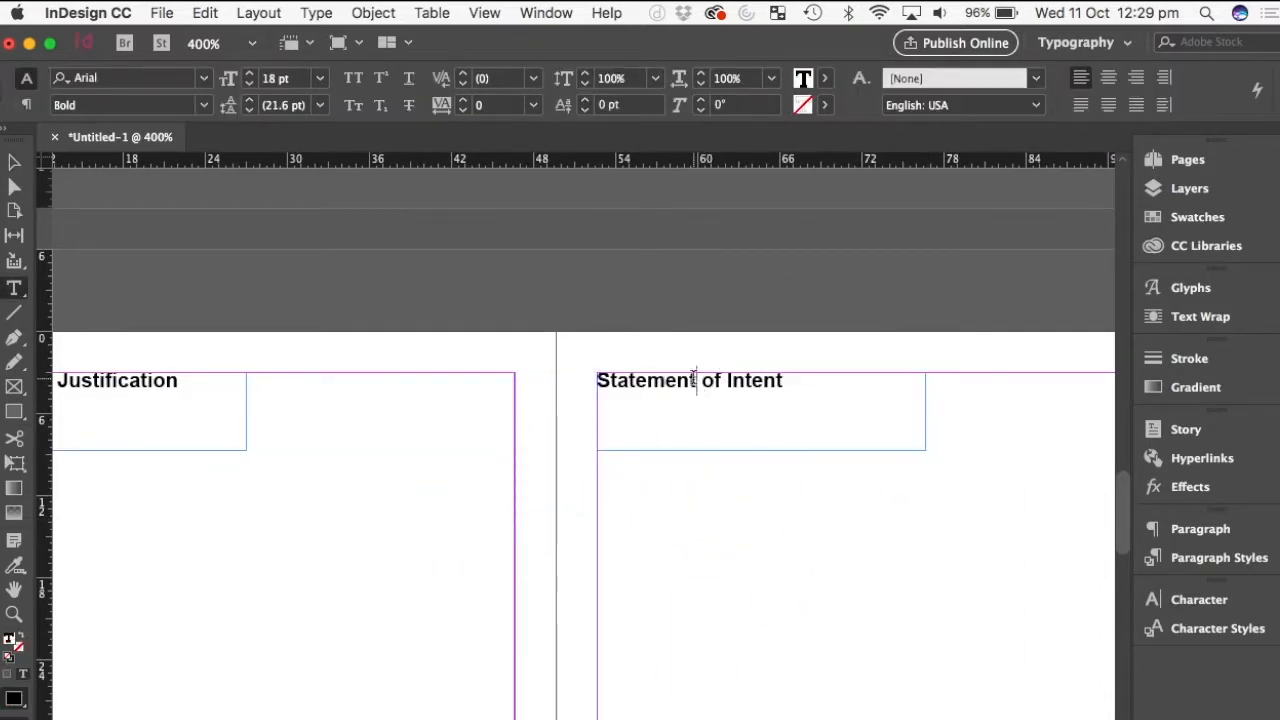
{"action": "key", "text": "super+a"}
{"action": "type", "text": "Ideas Developme"}
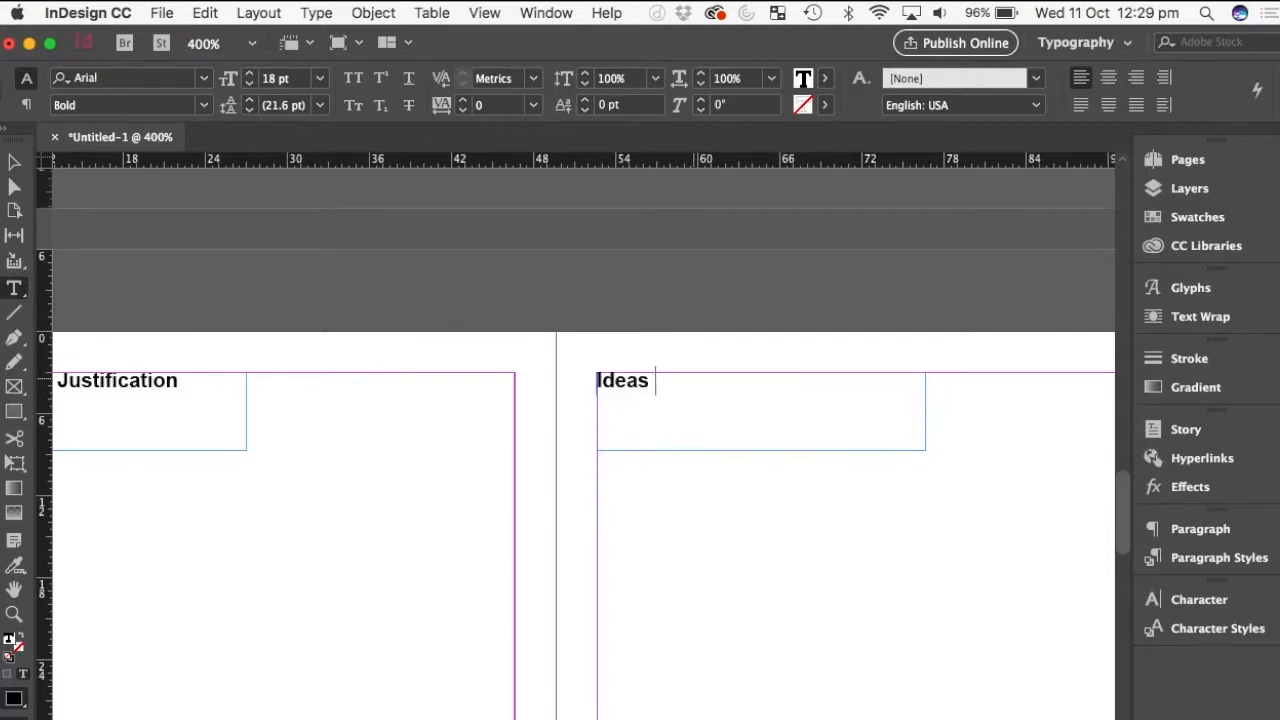
{"action": "type", "text": "nt"}
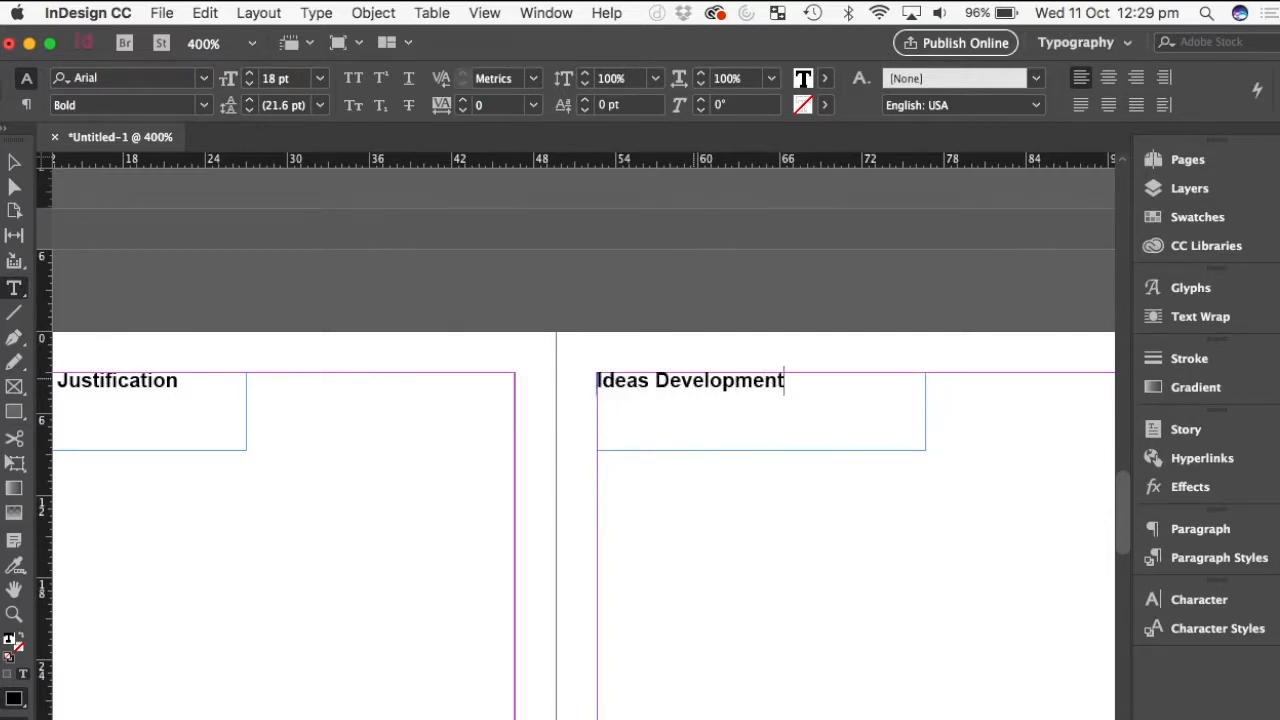
{"action": "left_click", "coordinate": [14, 162]}
{"action": "left_click", "coordinate": [395, 543]}
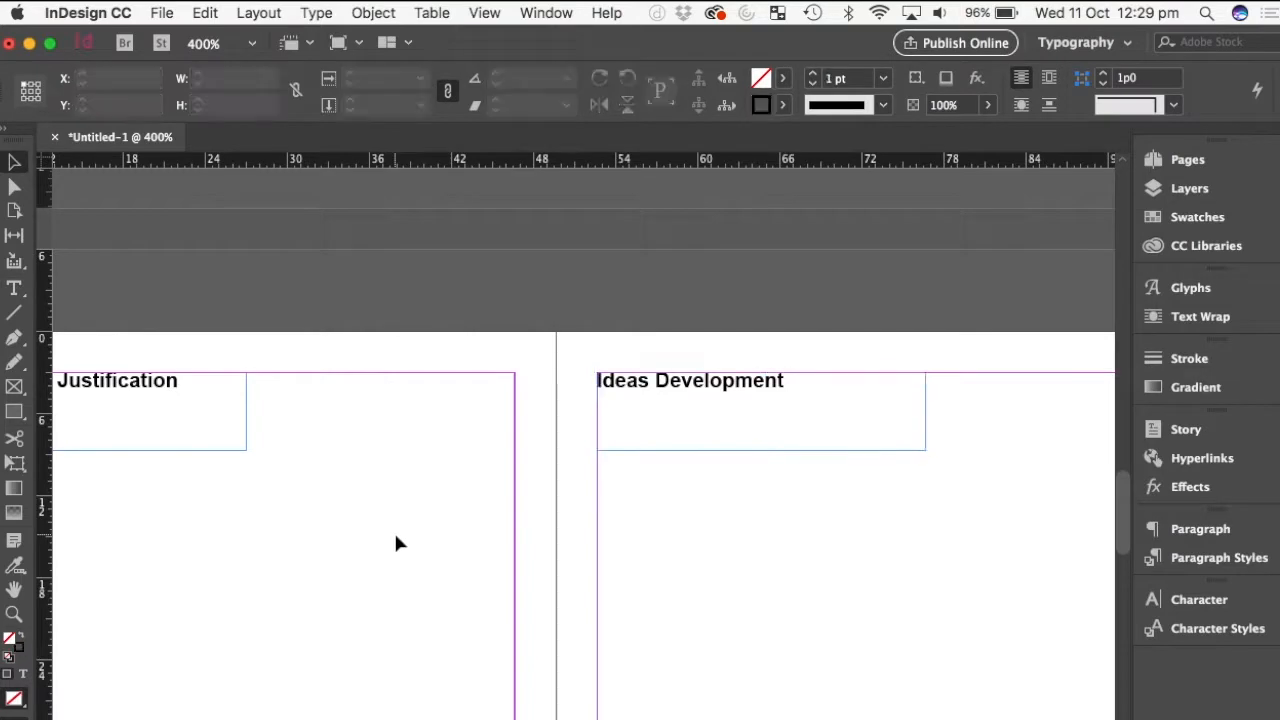
Step: Check the paragraph style of the "Selection and Justification" frame, trying [Basic Paragraph] and reapplying Heading 1
{"action": "scroll", "coordinate": [395, 543], "scroll_direction": "up", "scroll_amount": 10}
{"action": "scroll", "coordinate": [395, 543], "scroll_direction": "up", "scroll_amount": 8}
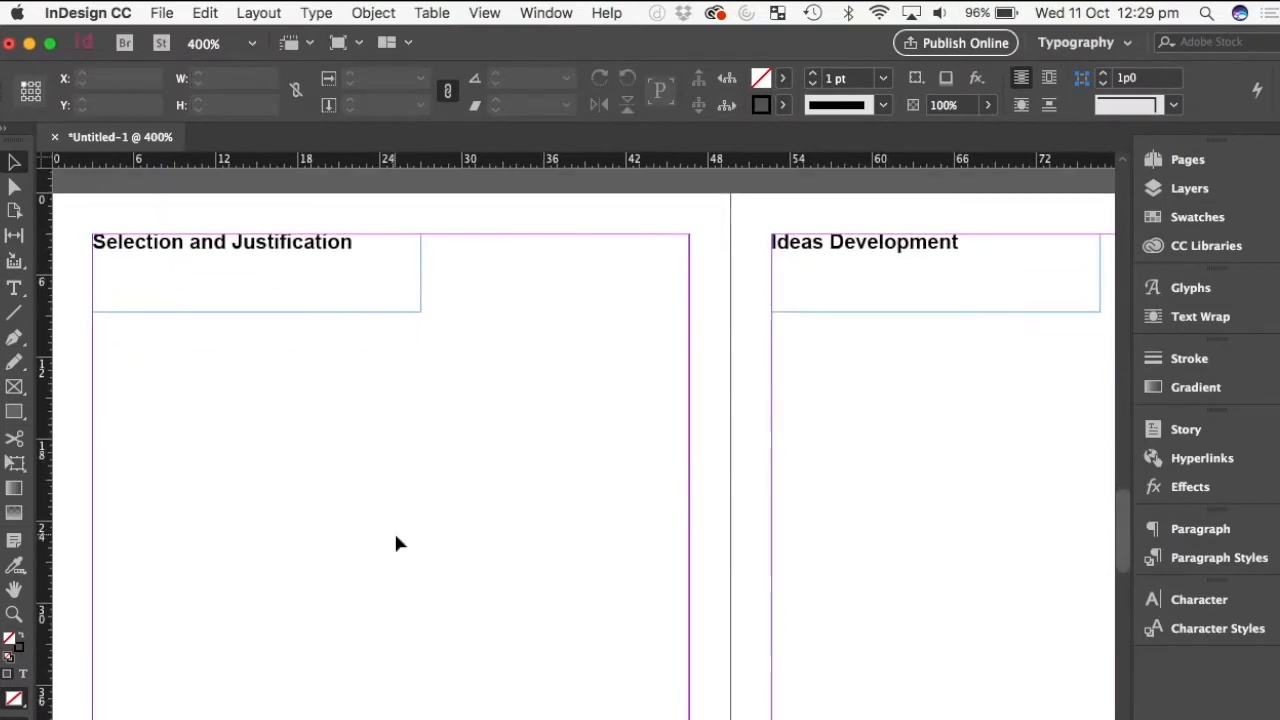
{"action": "left_click", "coordinate": [308, 272]}
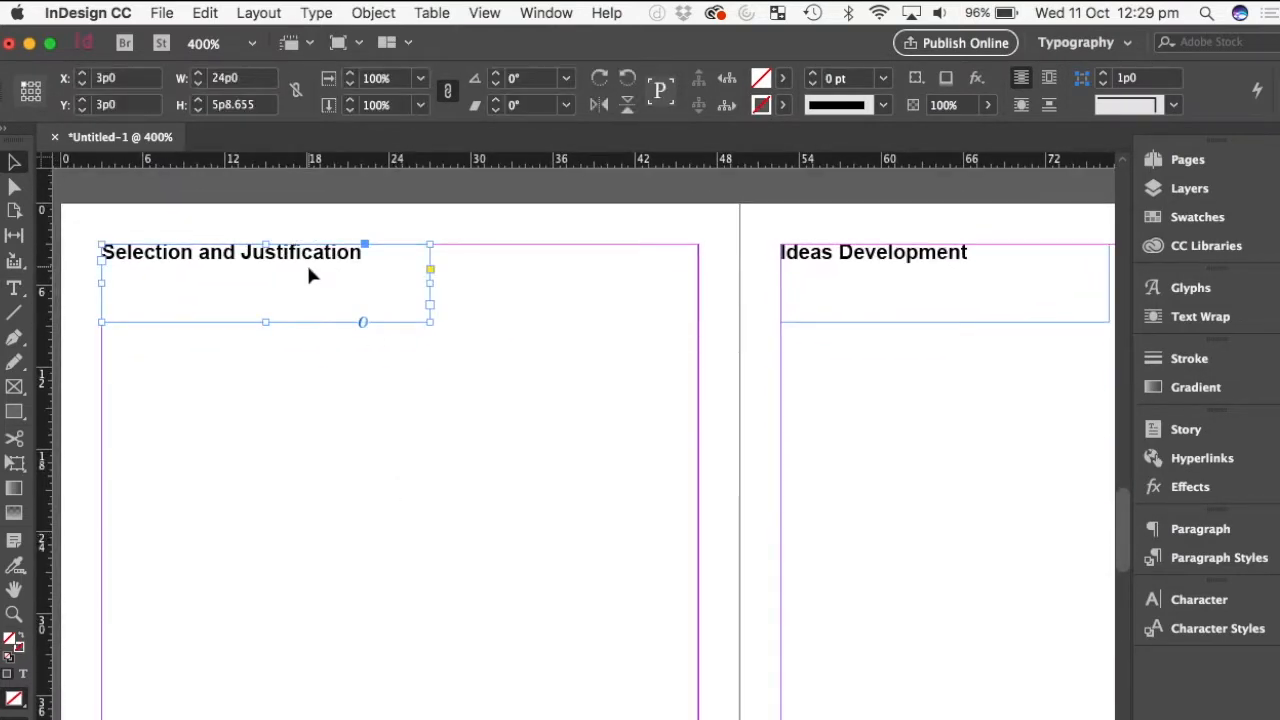
{"action": "left_click", "coordinate": [1220, 558]}
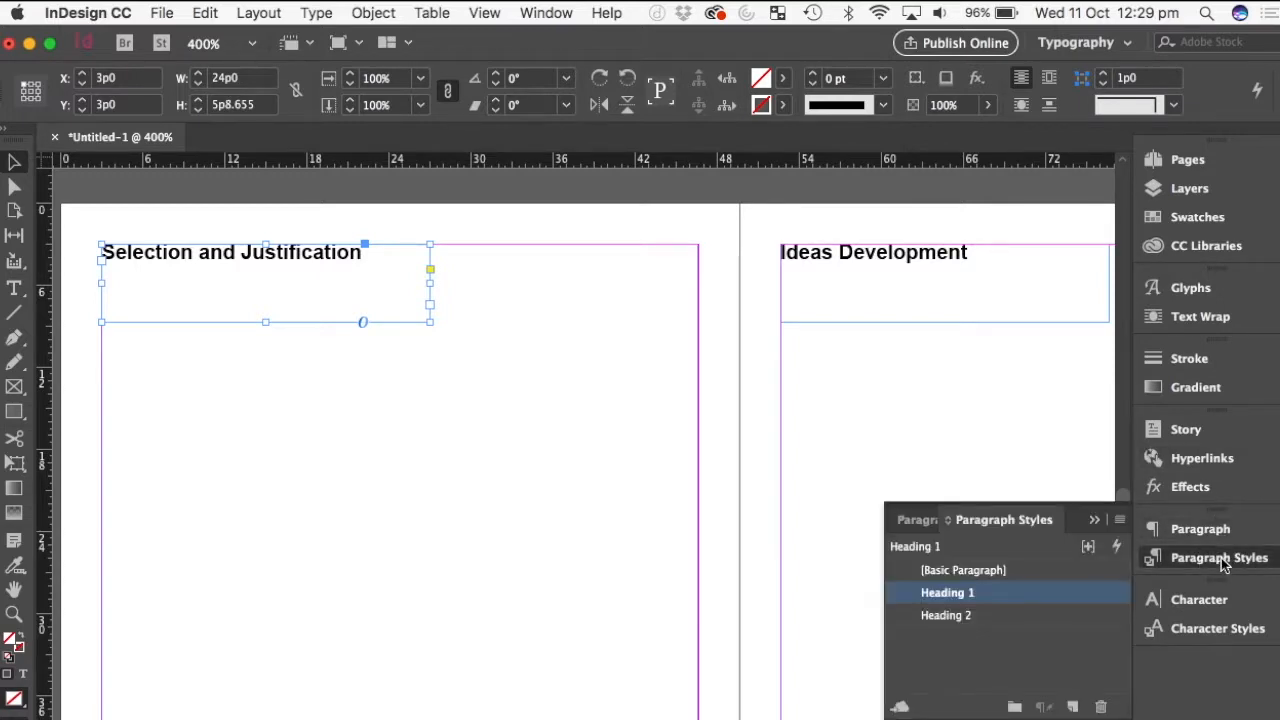
{"action": "left_click", "coordinate": [967, 578]}
{"action": "left_click", "coordinate": [967, 591]}
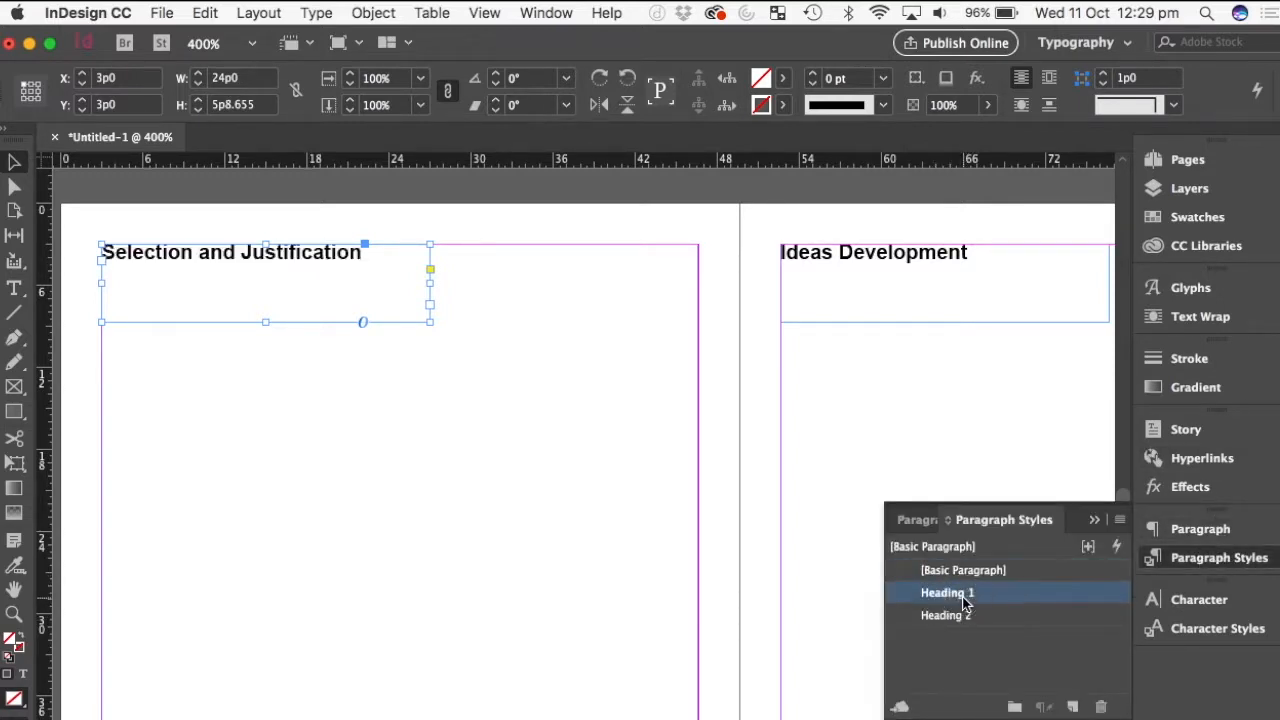
{"action": "left_click", "coordinate": [966, 577]}
{"action": "left_click", "coordinate": [968, 592]}
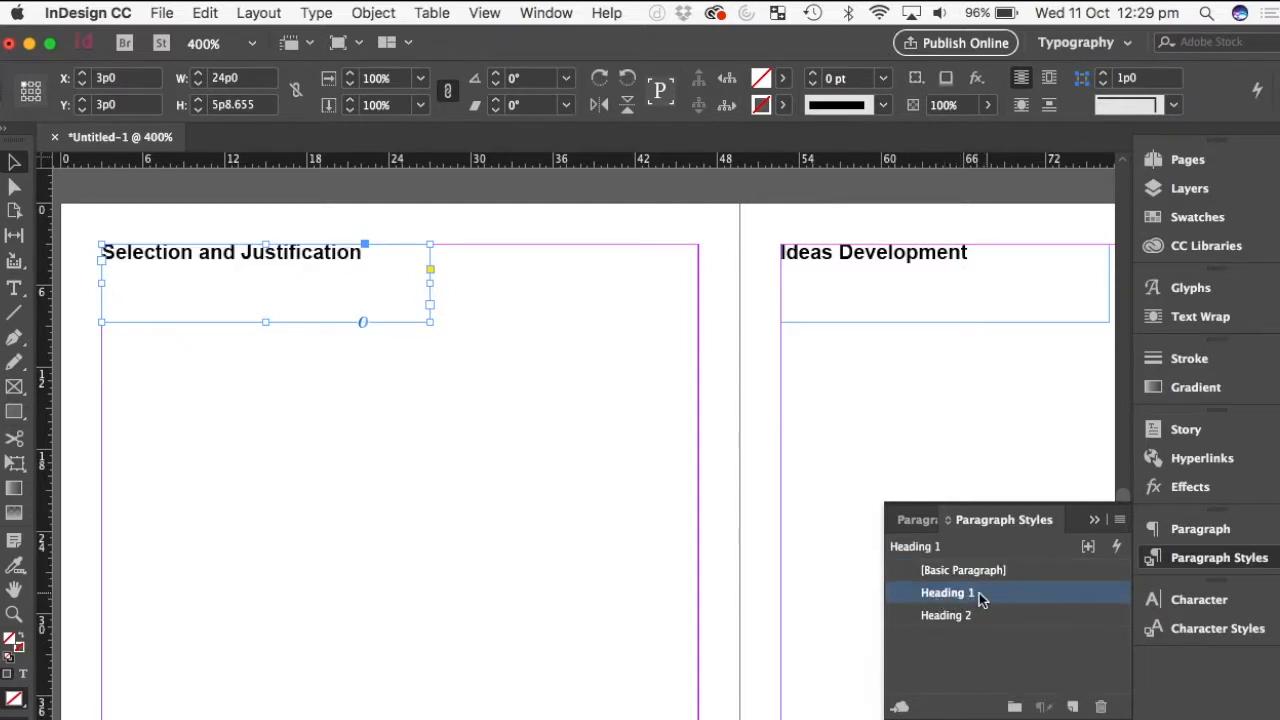
{"action": "left_click", "coordinate": [1096, 523]}
Step: Go to the document's first page and open the Table of Contents settings
{"action": "left_click", "coordinate": [757, 380]}
{"action": "scroll", "coordinate": [752, 386], "scroll_direction": "up", "scroll_amount": 10}
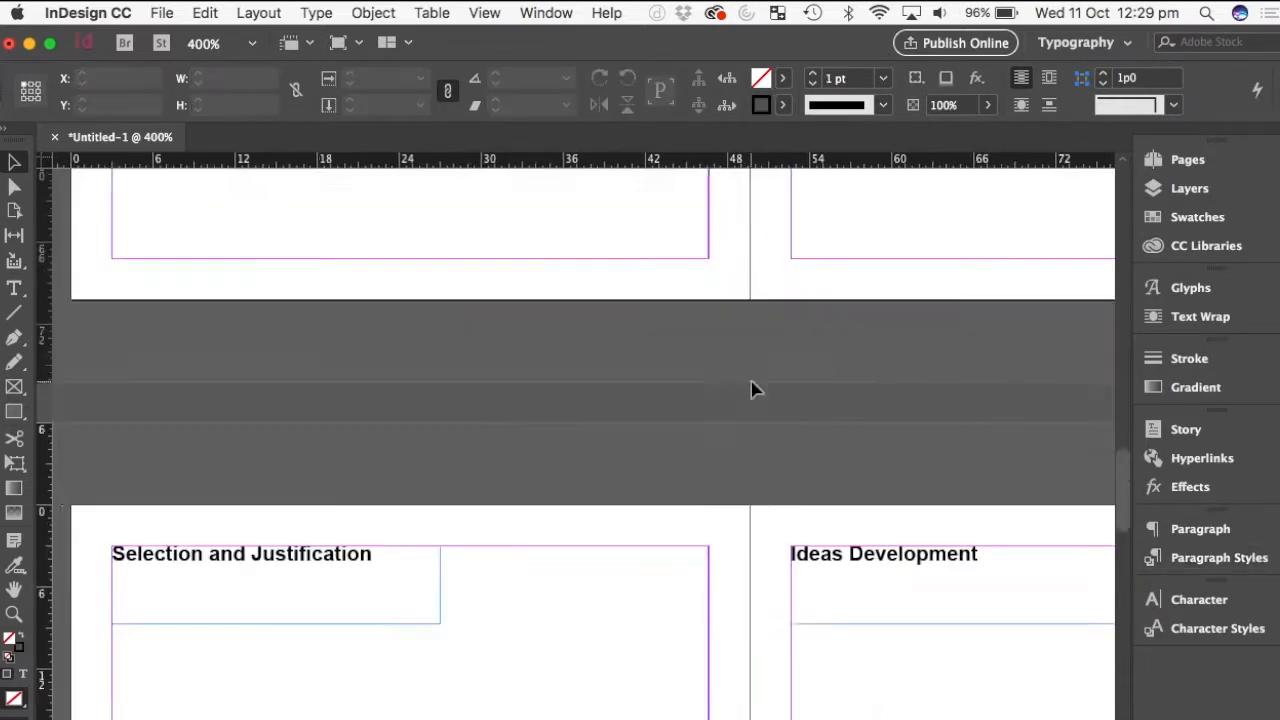
{"action": "scroll", "coordinate": [751, 386], "scroll_direction": "right", "scroll_amount": 10}
{"action": "scroll", "coordinate": [751, 386], "scroll_direction": "down", "scroll_amount": 2}
{"action": "left_click", "coordinate": [491, 329]}
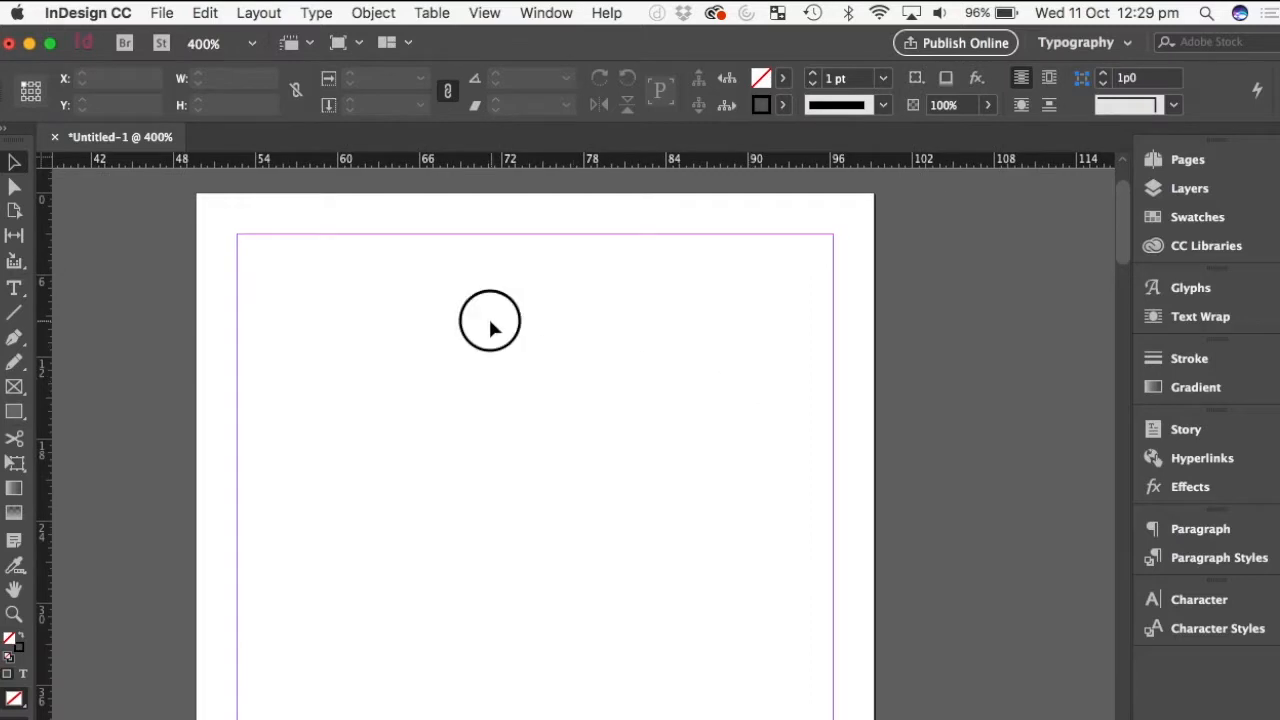
{"action": "left_click", "coordinate": [261, 14]}
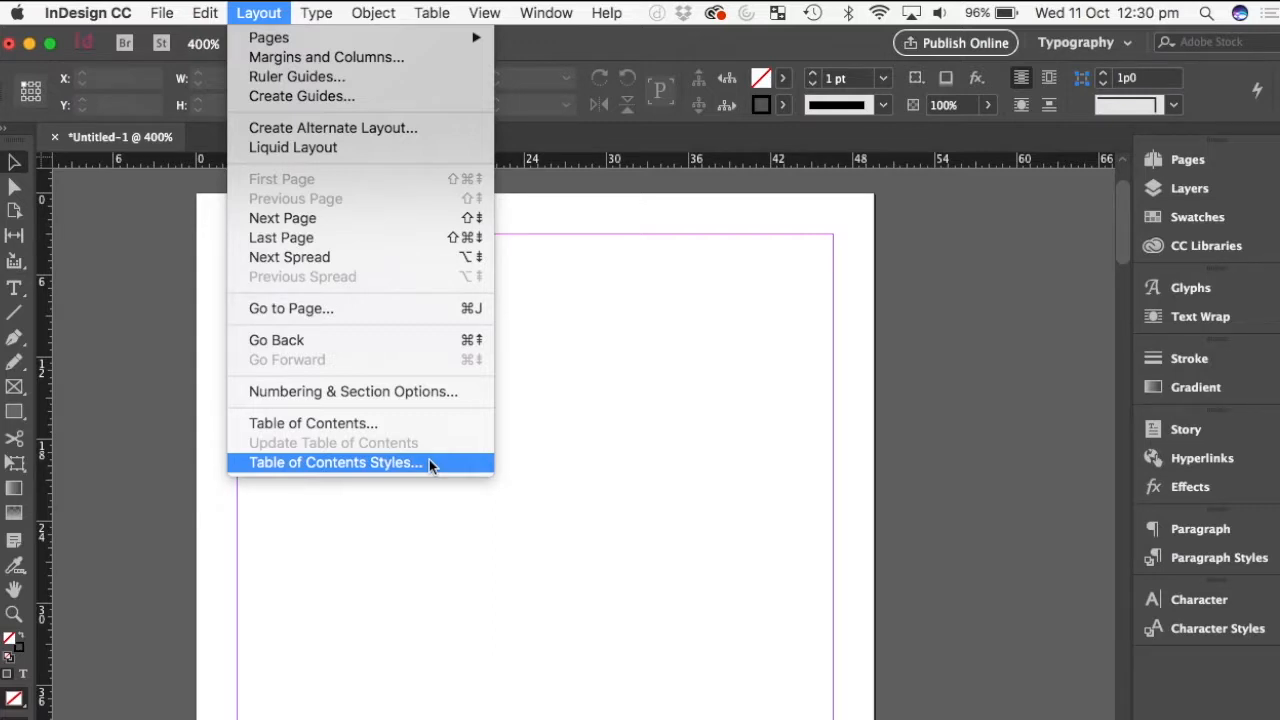
{"action": "left_click", "coordinate": [377, 423]}
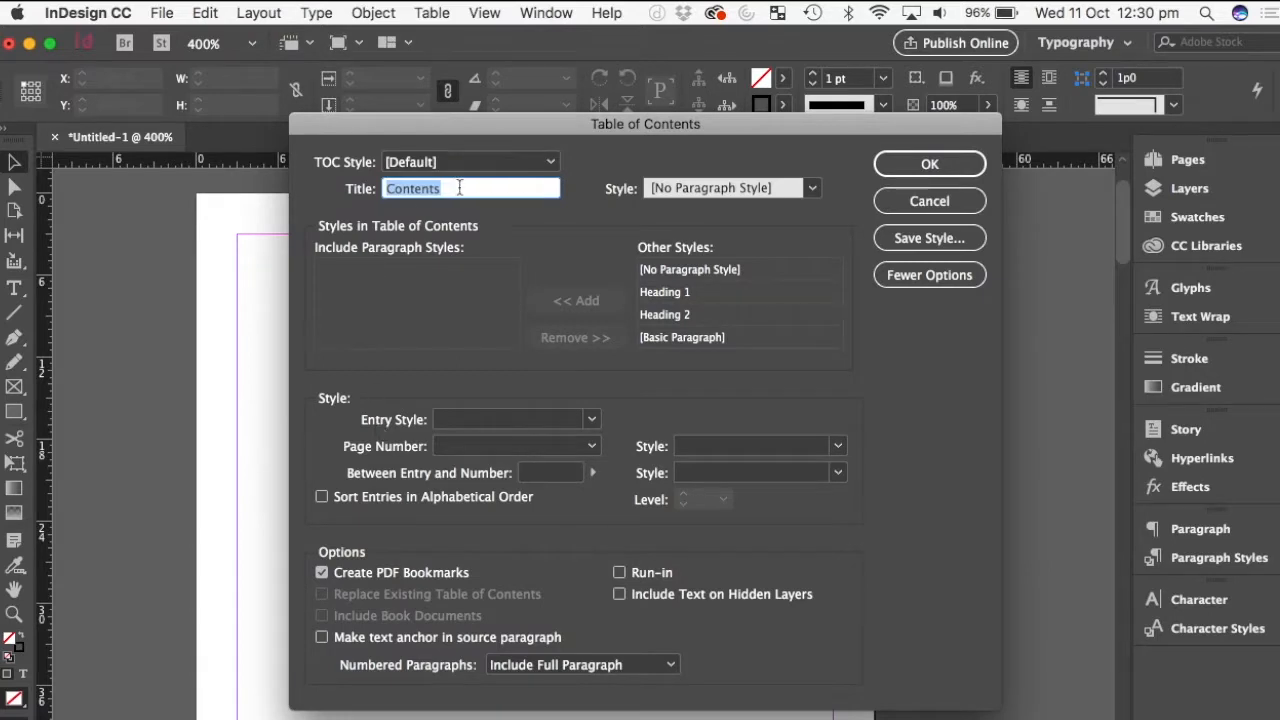
Step: Set the contents title to "Table of Contents" and its title style to Heading 1
{"action": "left_click", "coordinate": [458, 188]}
{"action": "key", "text": "Left"}
{"action": "key", "text": "Left"}
{"action": "key", "text": "Left"}
{"action": "key", "text": "Left"}
{"action": "key", "text": "Left"}
{"action": "key", "text": "Left"}
{"action": "key", "text": "Left"}
{"action": "key", "text": "Left"}
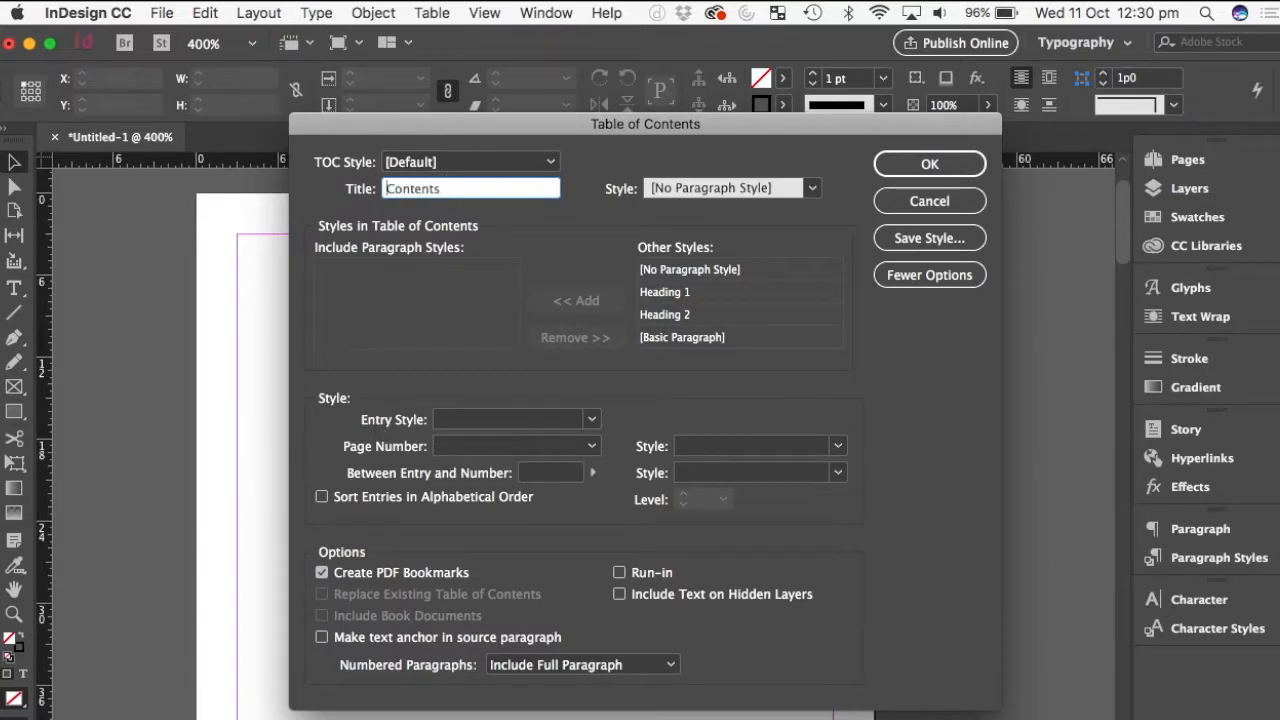
{"action": "type", "text": "Table of"}
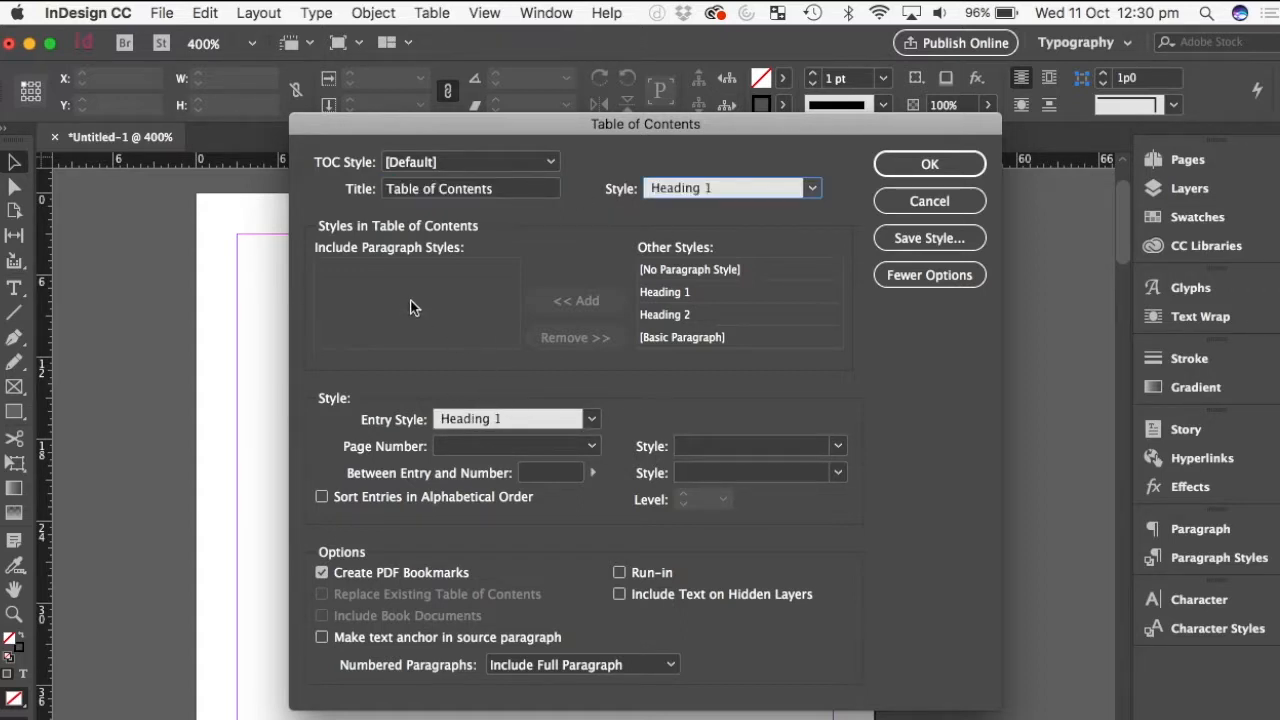
Step: Include the Heading 1 paragraph style in the table of contents
{"action": "left_click", "coordinate": [410, 300]}
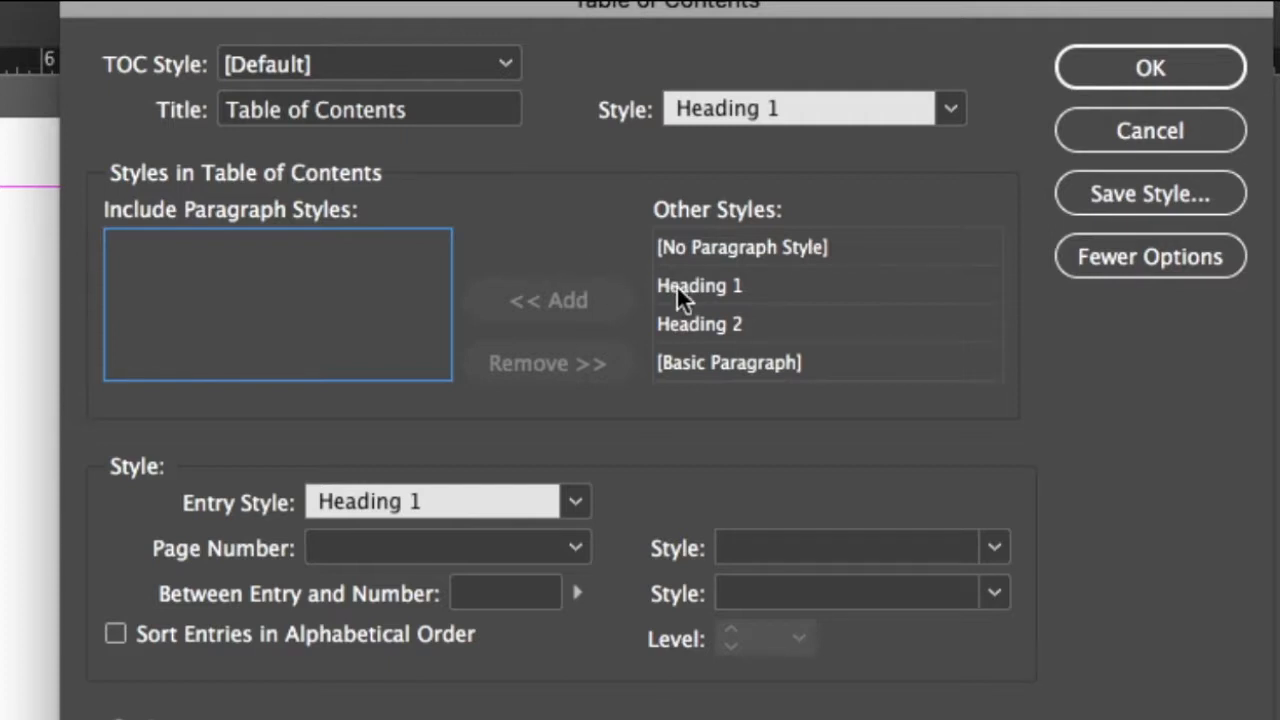
{"action": "left_click", "coordinate": [704, 285]}
{"action": "left_click", "coordinate": [590, 306]}
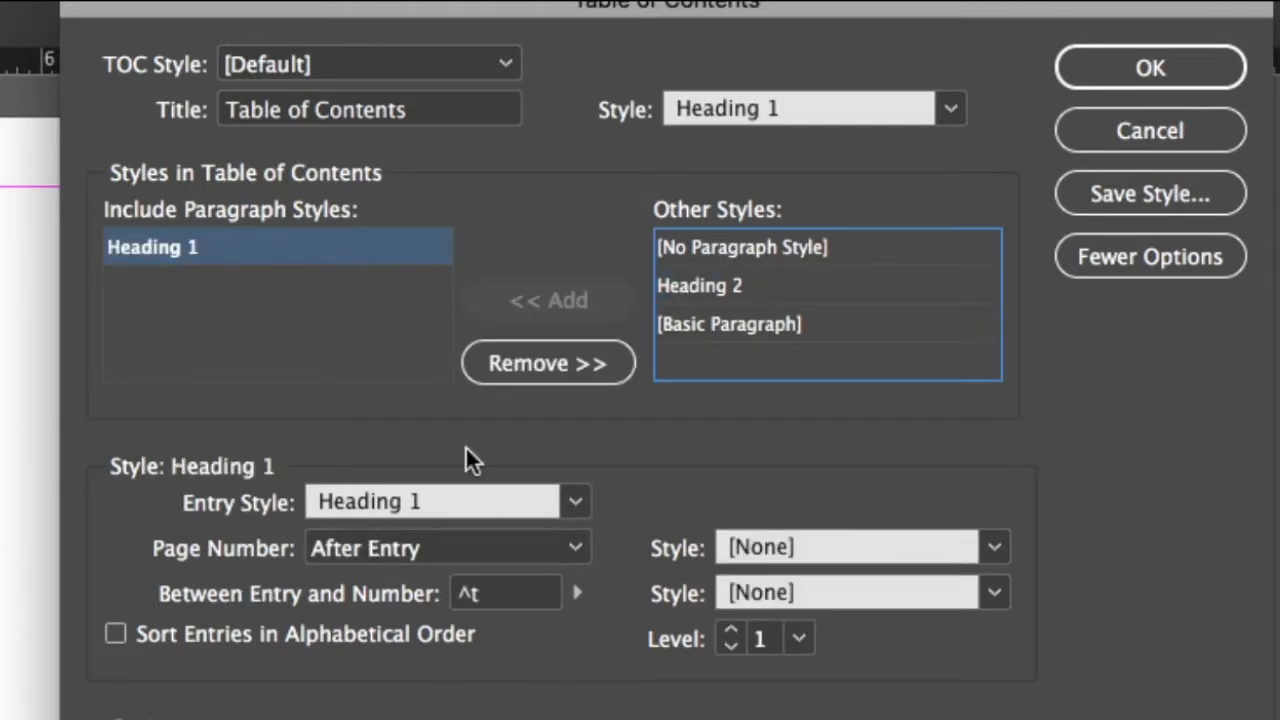
Step: Set both the contents title style and the Heading 1 entry style to [No Paragraph Style]
{"action": "left_click", "coordinate": [573, 503]}
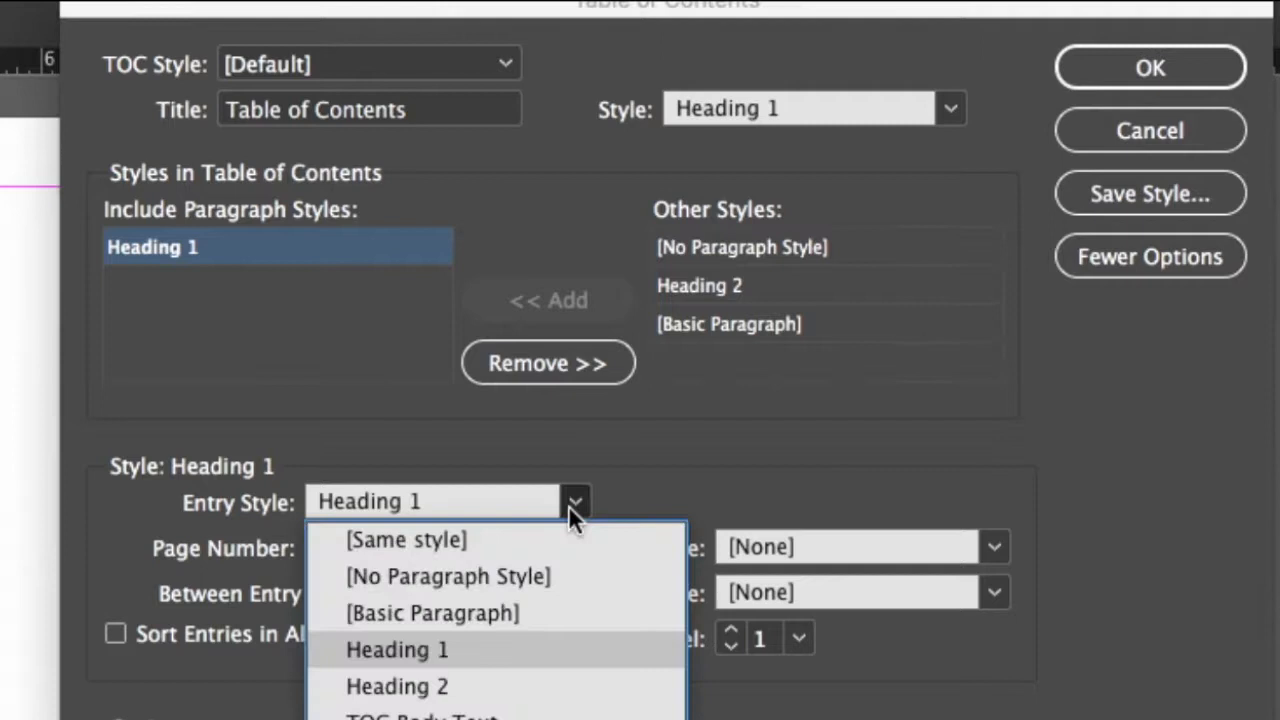
{"action": "left_click", "coordinate": [488, 538]}
{"action": "left_click", "coordinate": [936, 119]}
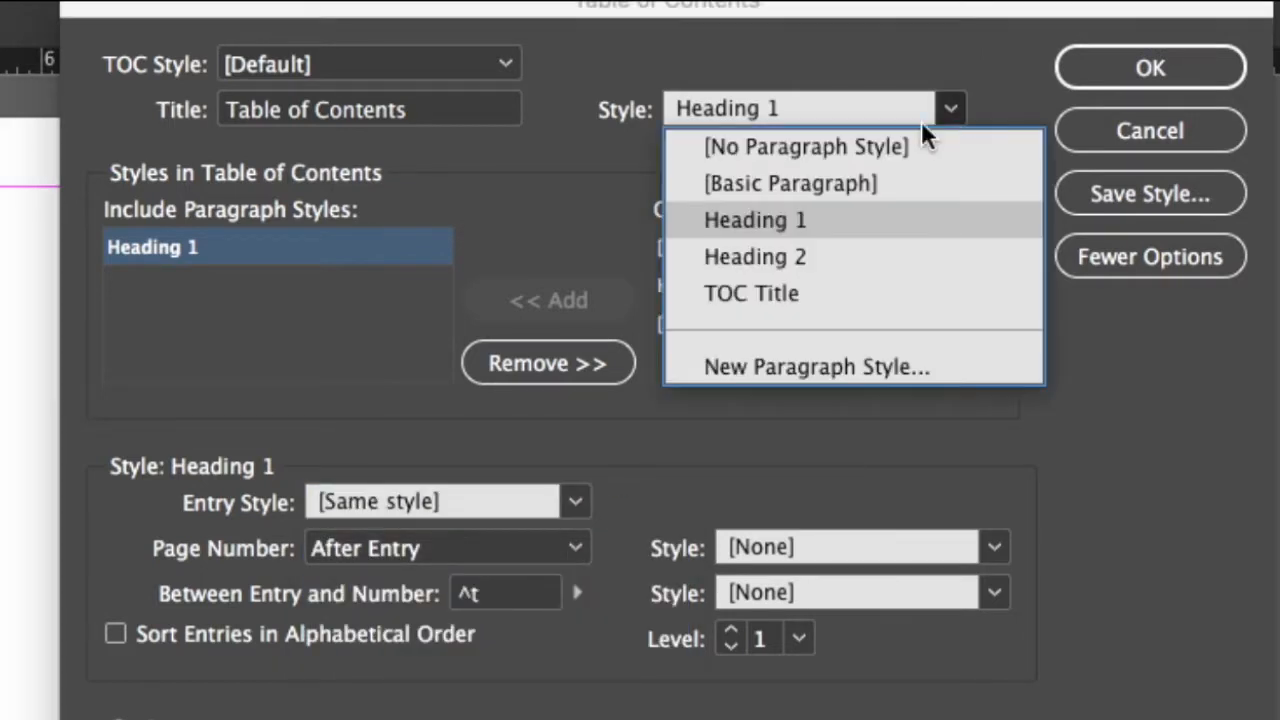
{"action": "left_click", "coordinate": [886, 137]}
{"action": "left_click", "coordinate": [574, 501]}
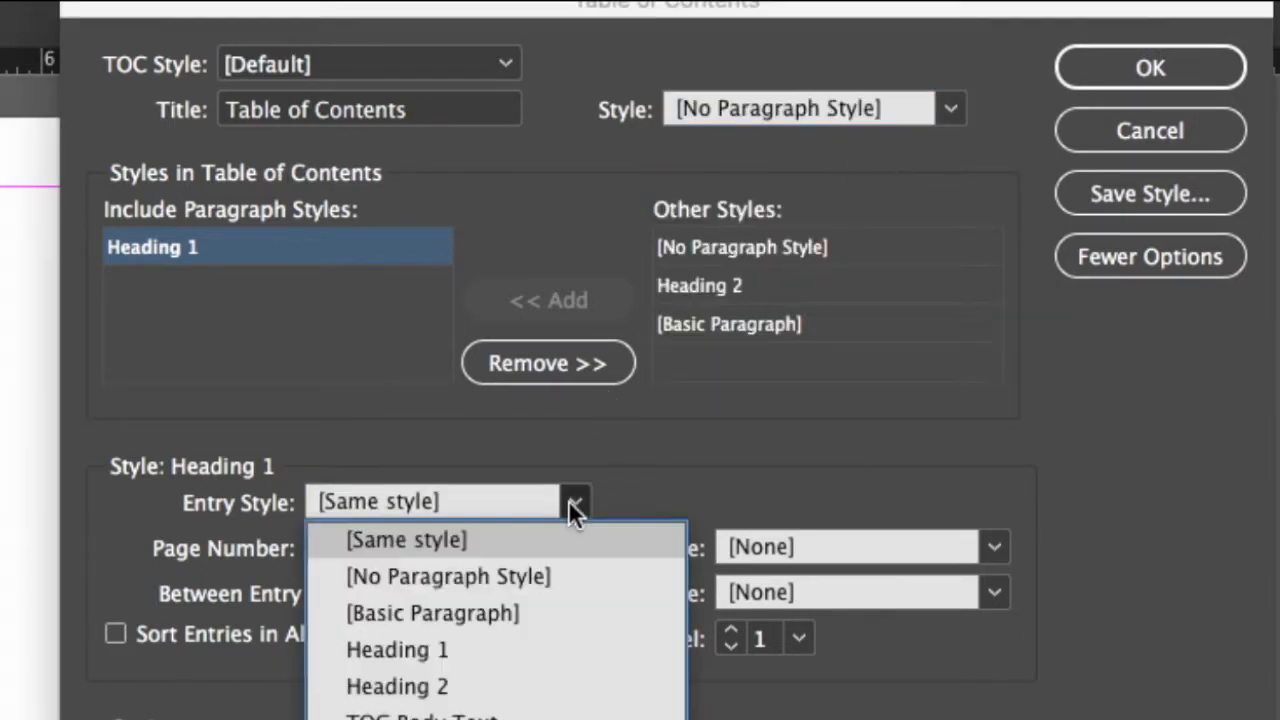
{"action": "left_click", "coordinate": [505, 572]}
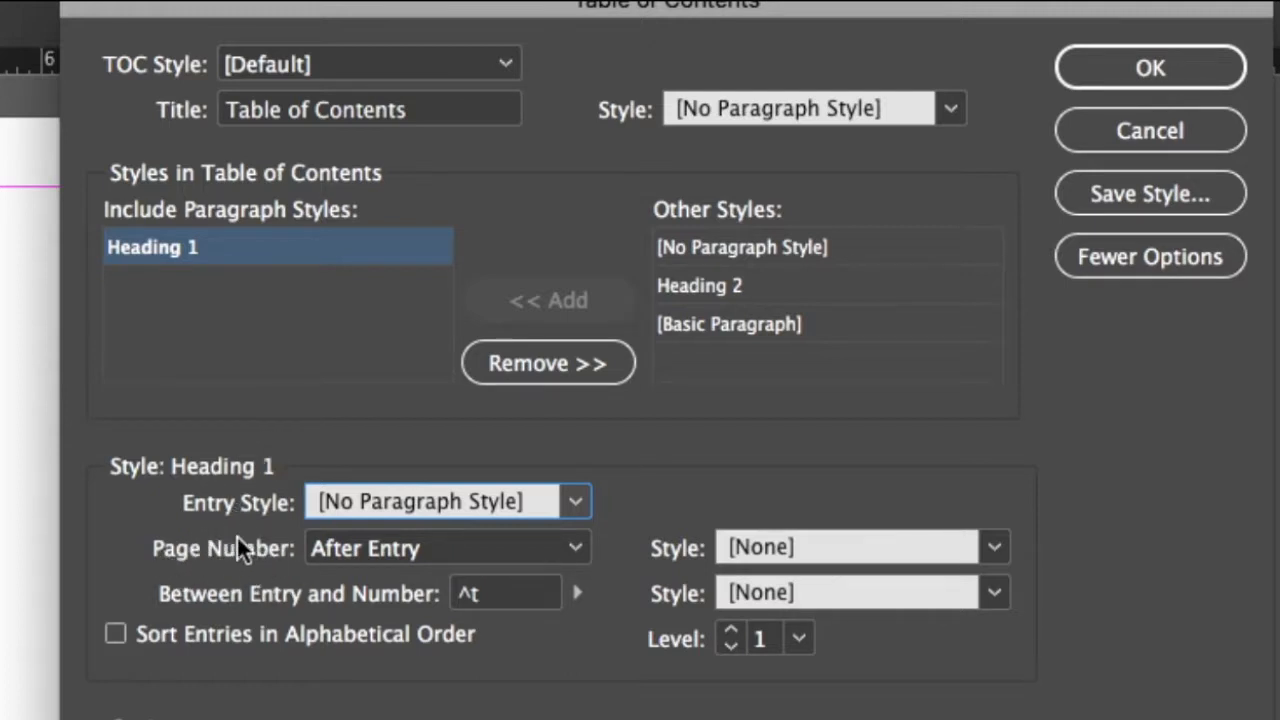
Step: Keep the page number after the entry and add an Em Dash to the separator between entry and number
{"action": "left_click", "coordinate": [576, 550]}
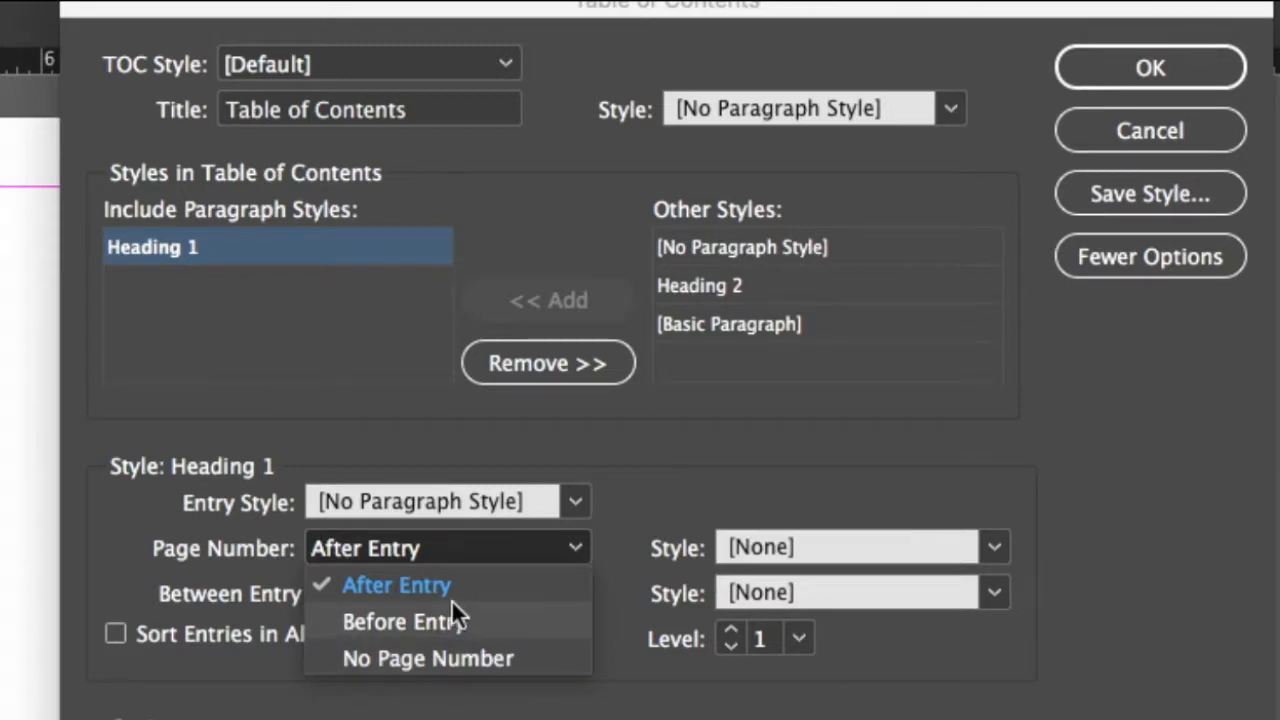
{"action": "left_click", "coordinate": [480, 585]}
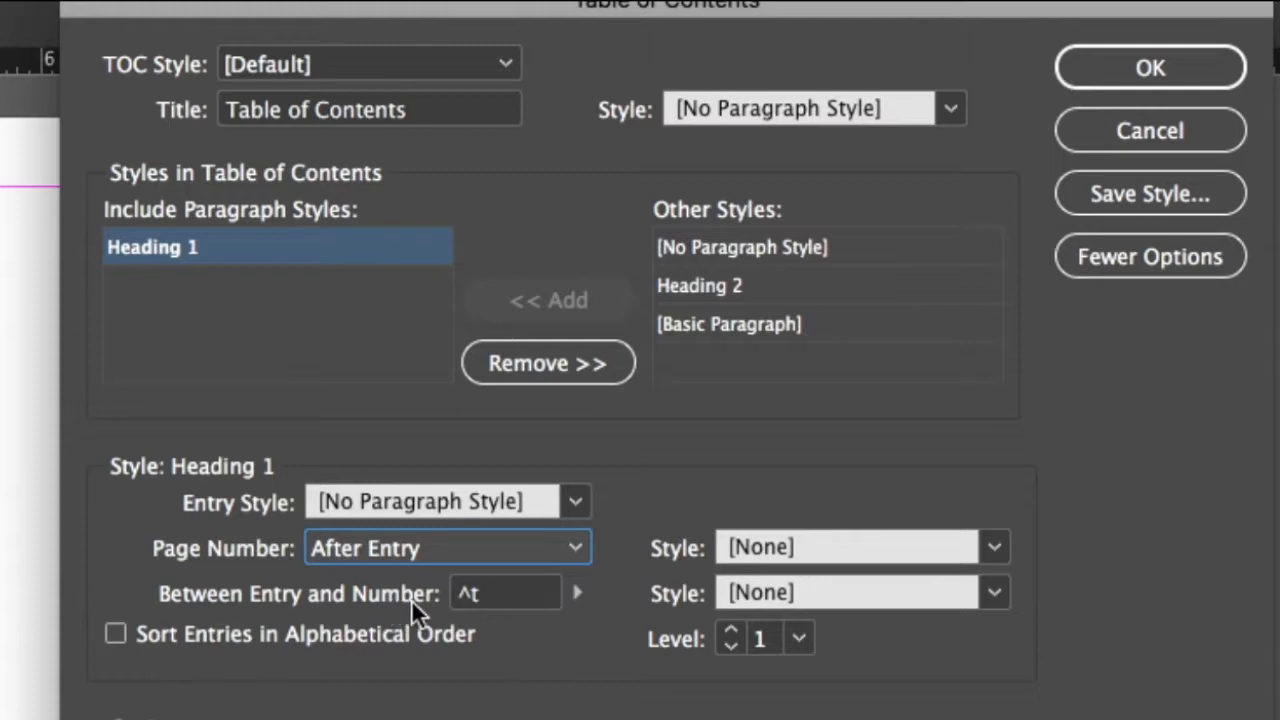
{"action": "left_click", "coordinate": [577, 593]}
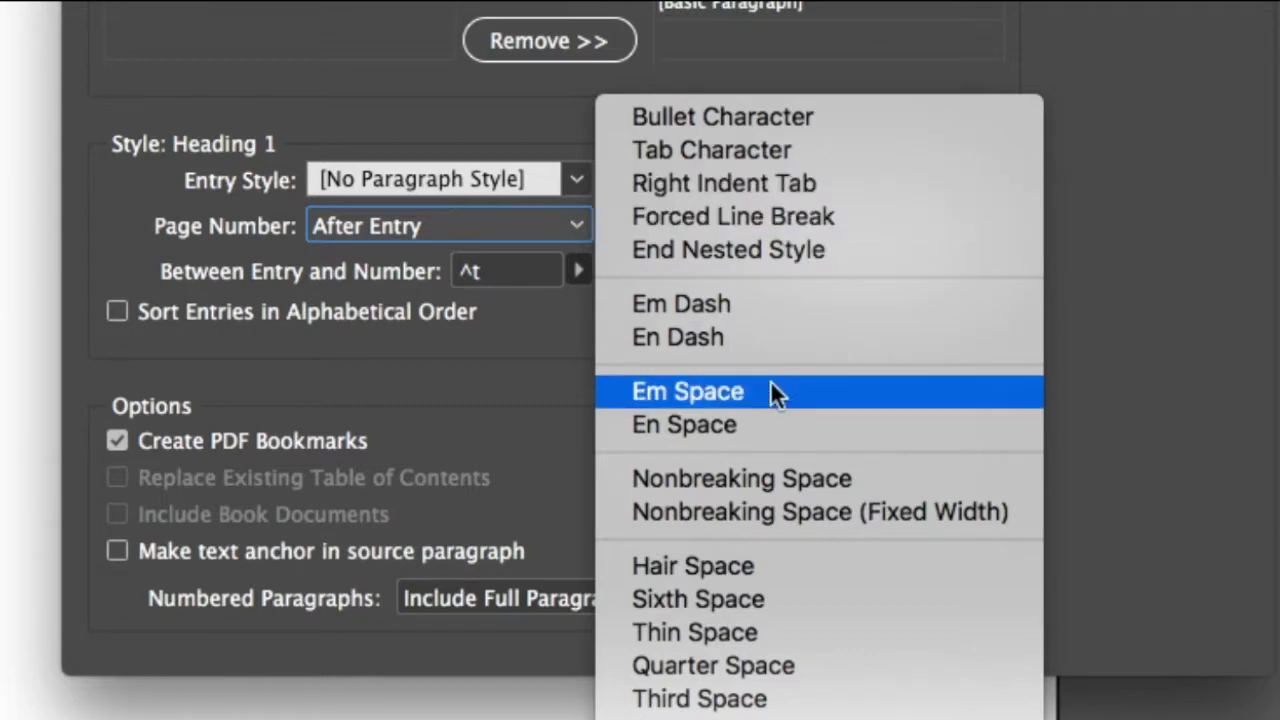
{"action": "left_click", "coordinate": [744, 307]}
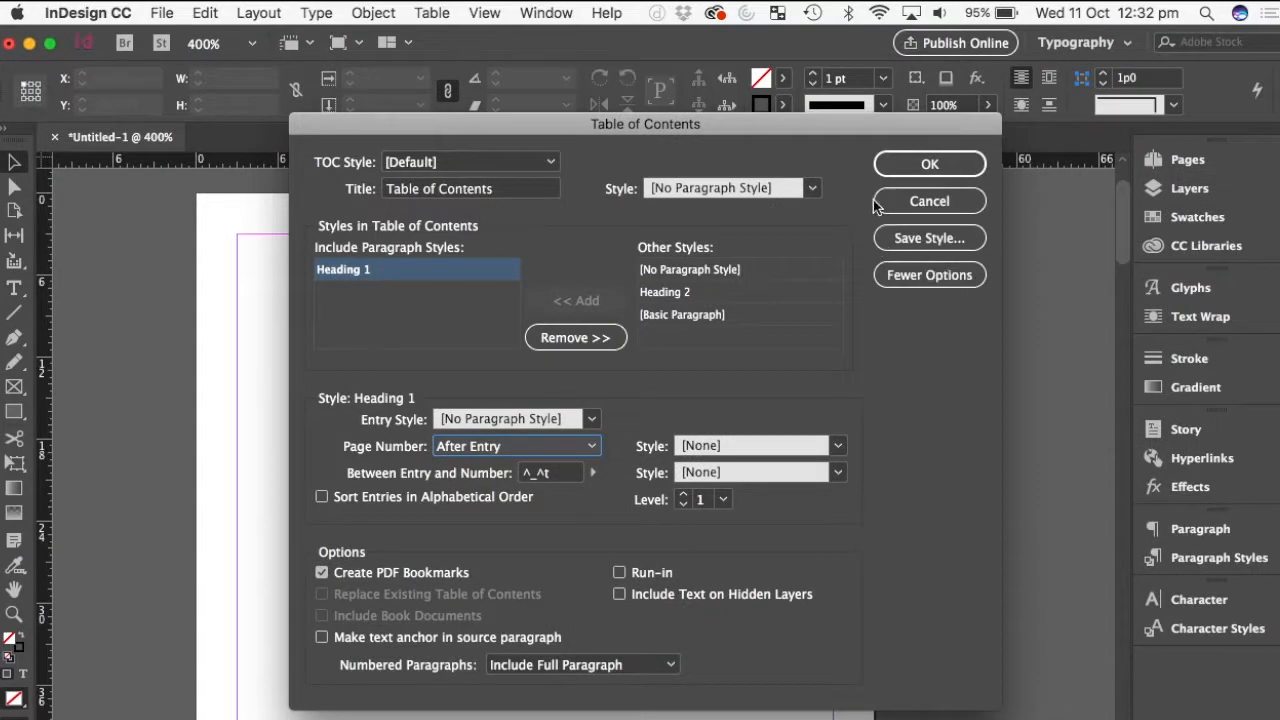
Step: Generate the table of contents and place it on the first page in a frame spanning the margins, about 43p7 wide and 33p high
{"action": "left_click", "coordinate": [929, 164]}
{"action": "left_click", "coordinate": [501, 375]}
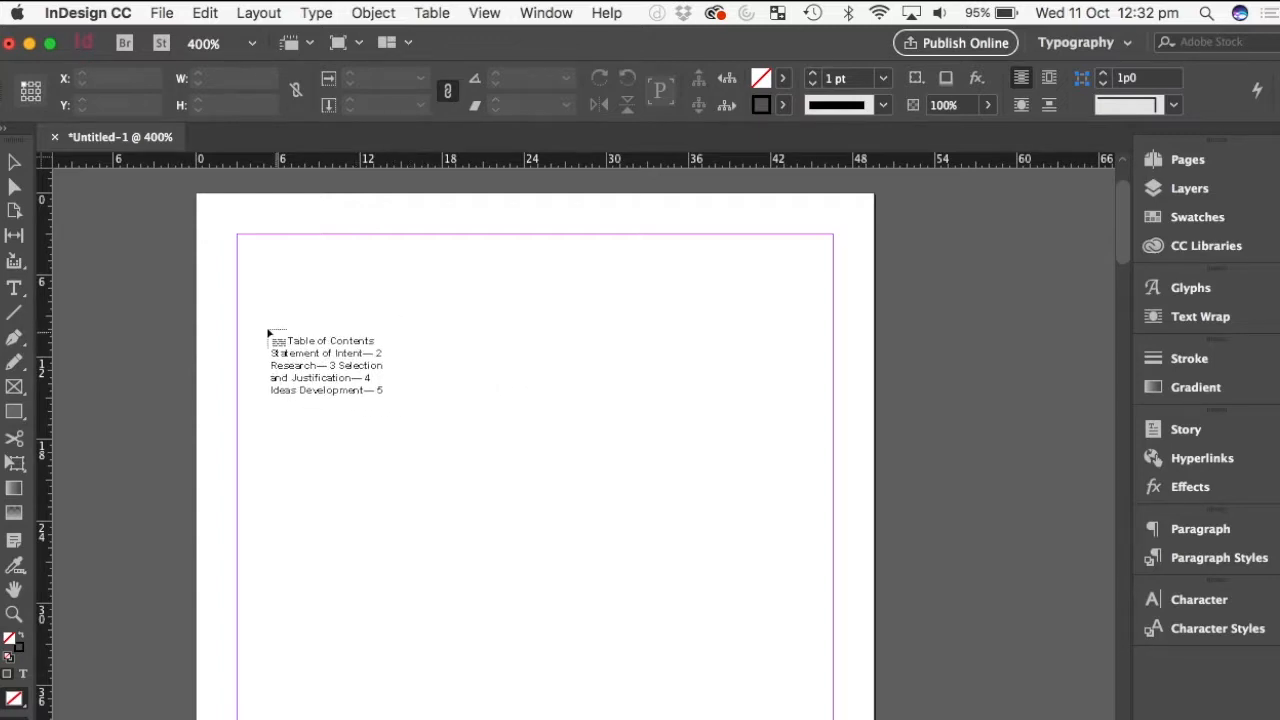
{"action": "left_click", "coordinate": [239, 321]}
{"action": "left_click_drag", "start_coordinate": [239, 320], "coordinate": [833, 719]}
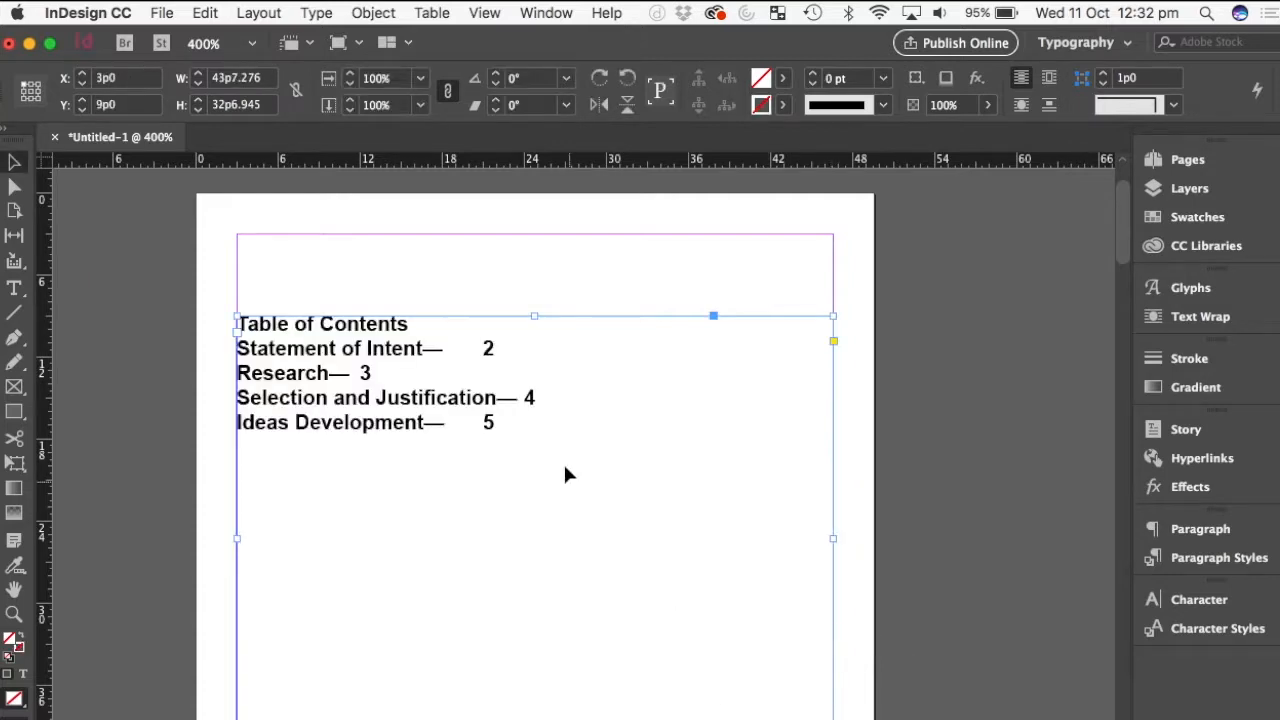
{"action": "left_click", "coordinate": [188, 425]}
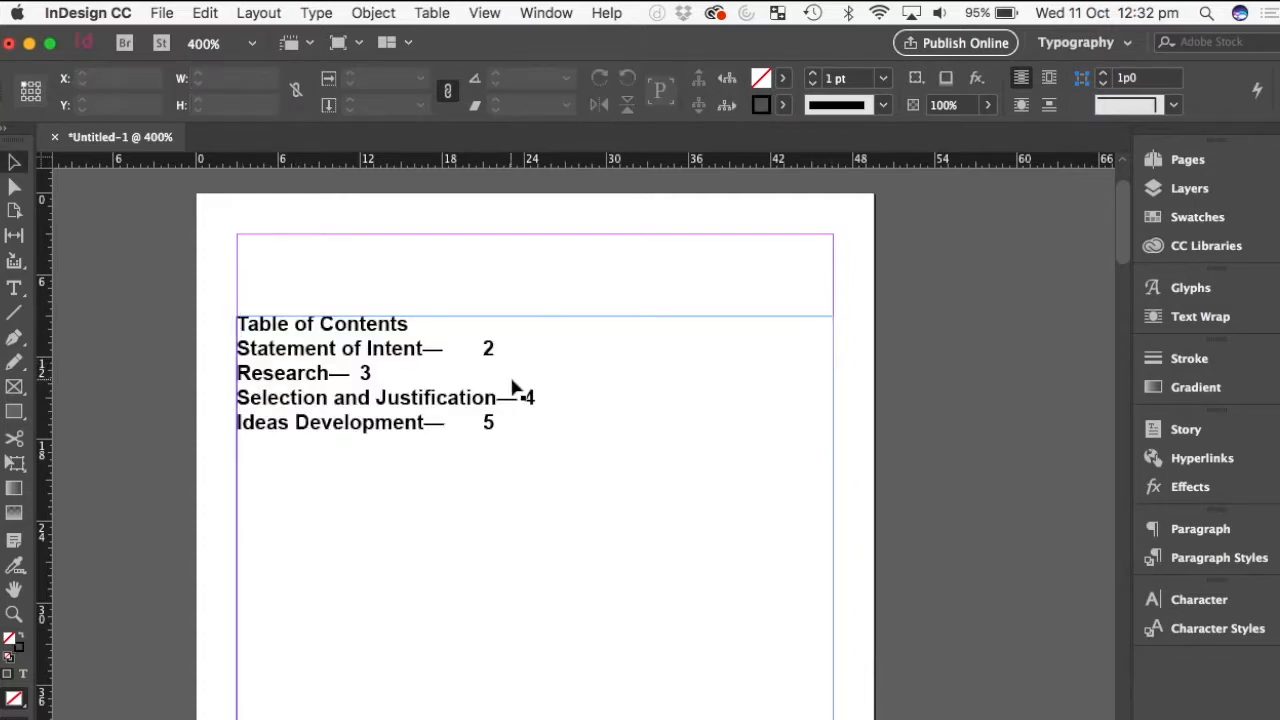
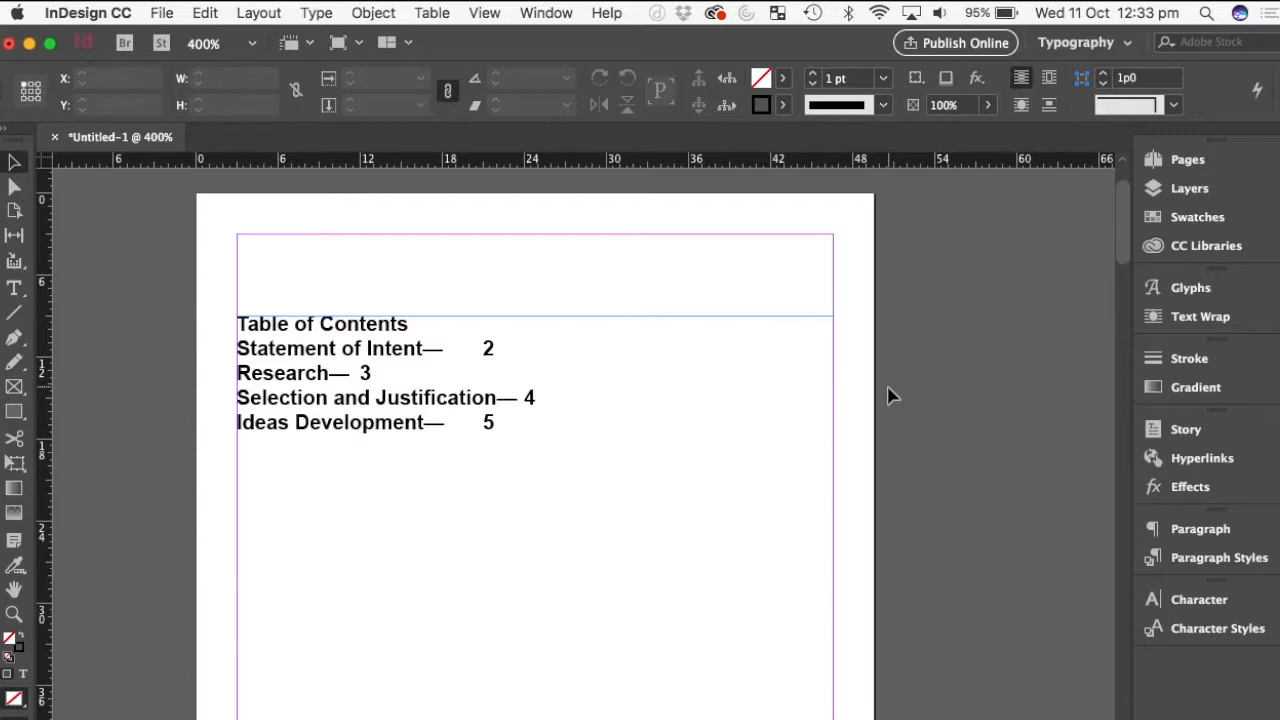
Step: Select the table of contents frame and update the table of contents
{"action": "double_click", "coordinate": [330, 372]}
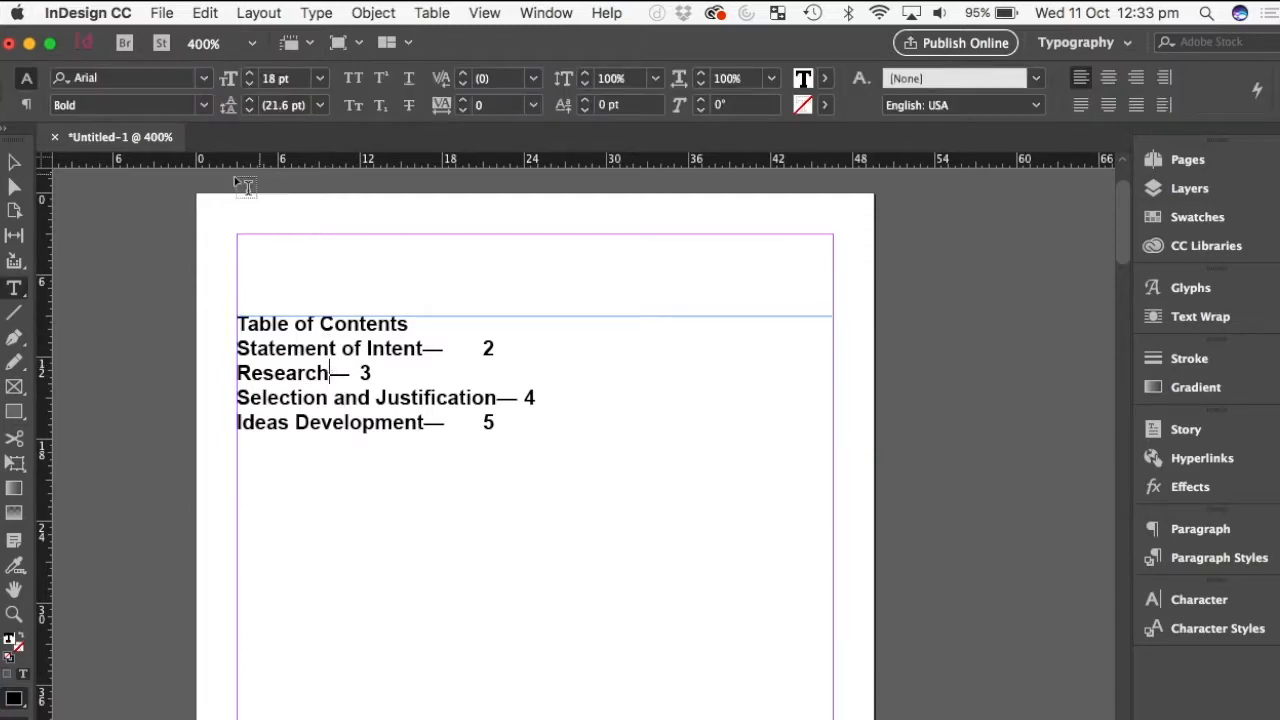
{"action": "key", "text": "Escape"}
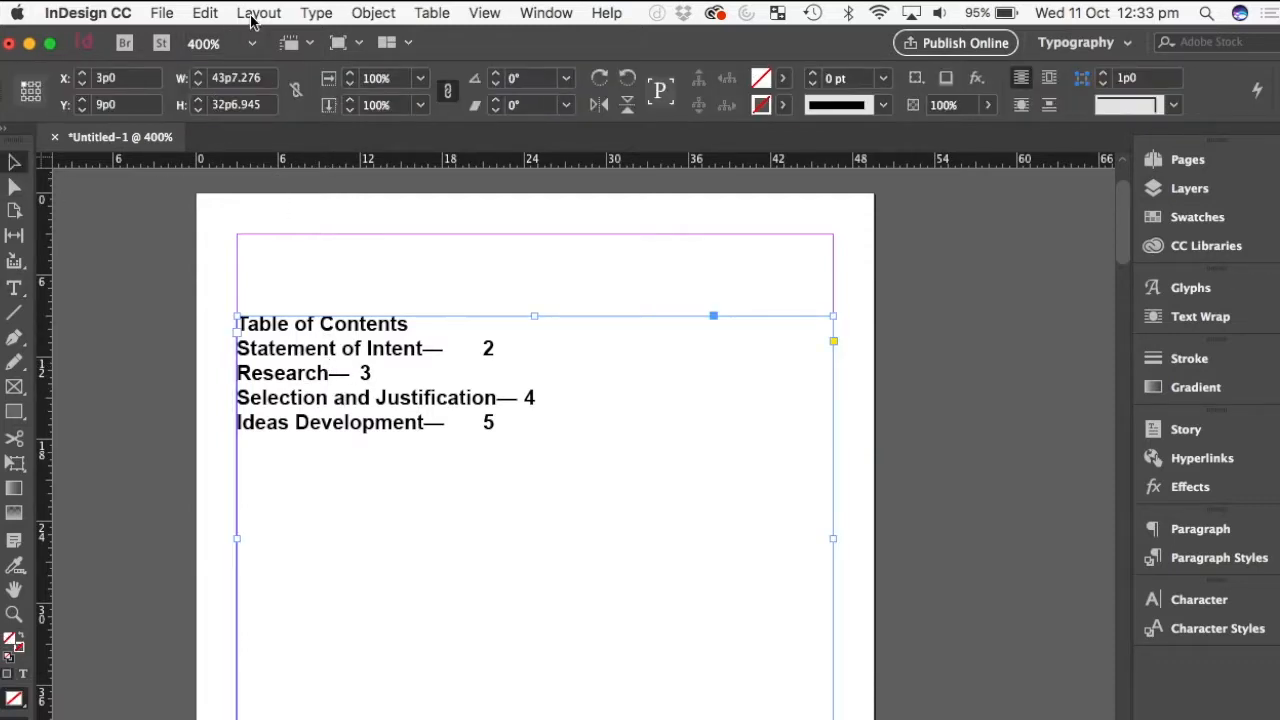
{"action": "left_click", "coordinate": [165, 15]}
{"action": "mouse_move", "coordinate": [268, 12]}
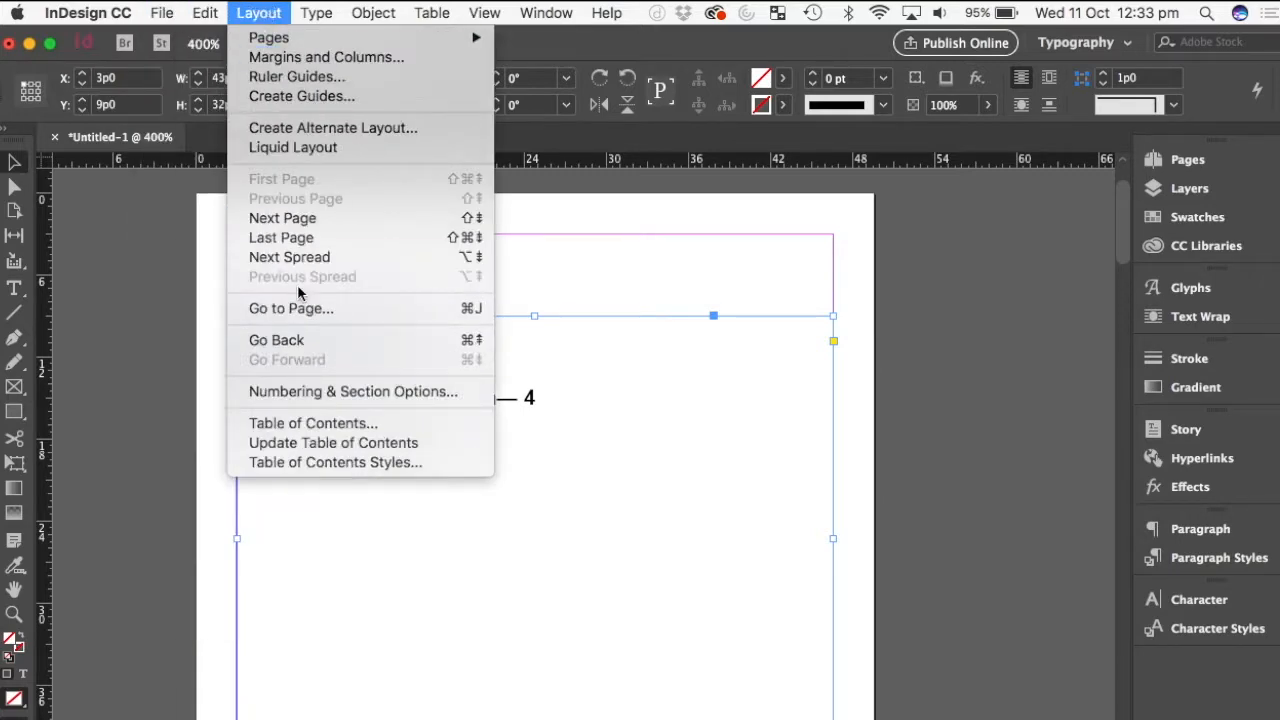
{"action": "left_click", "coordinate": [381, 446]}
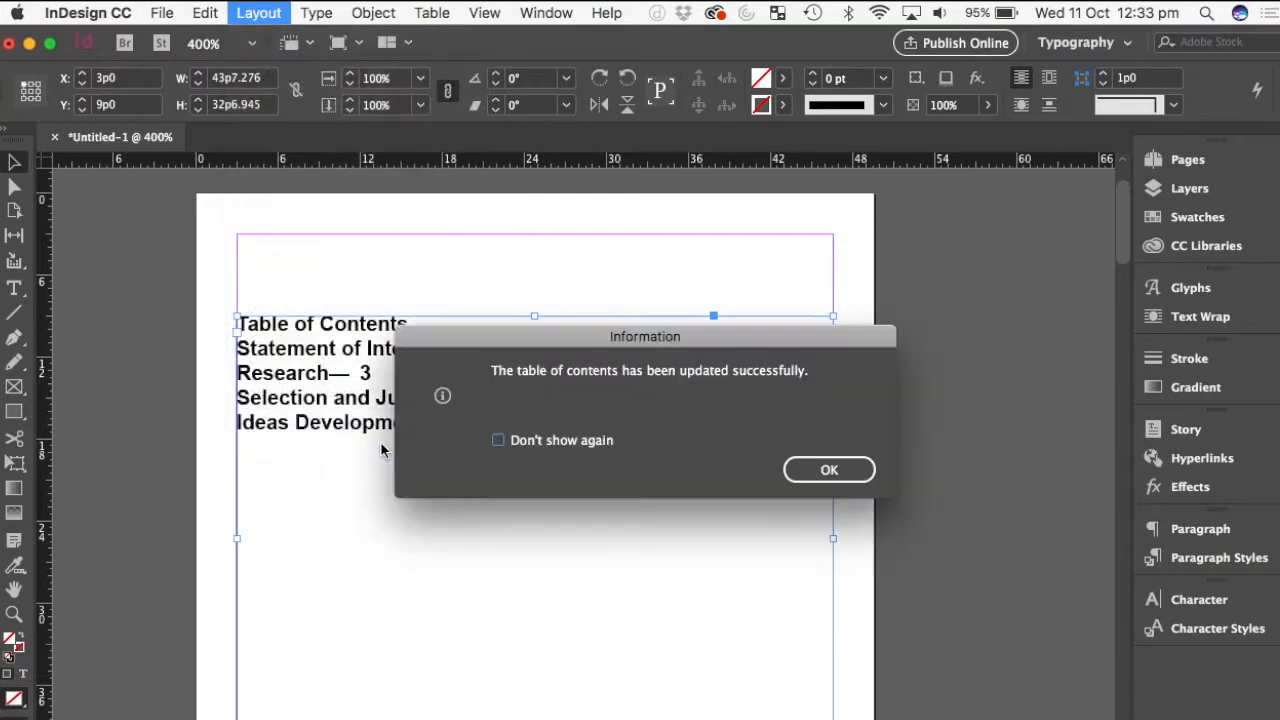
{"action": "left_click", "coordinate": [866, 468]}
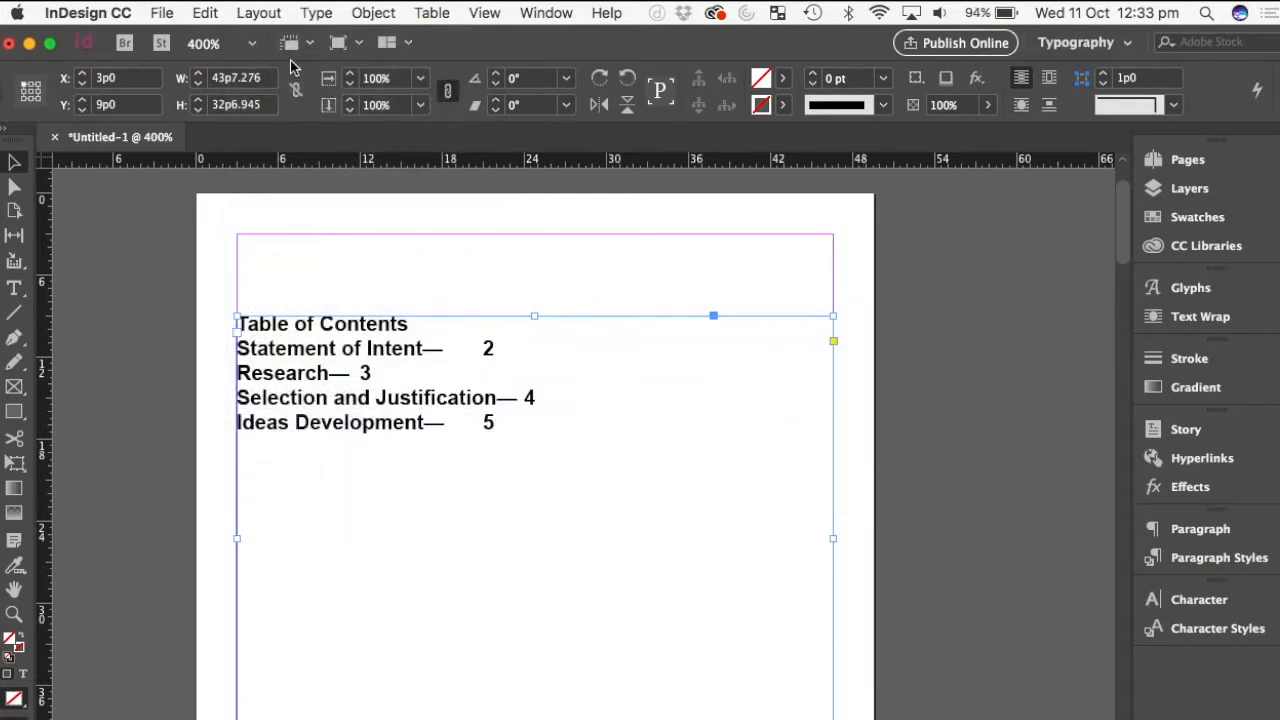
Step: Try adding a Right Indent Tab to the existing separator between entries and page numbers, and undo the resulting contents update
{"action": "left_click", "coordinate": [258, 12]}
{"action": "left_click", "coordinate": [335, 424]}
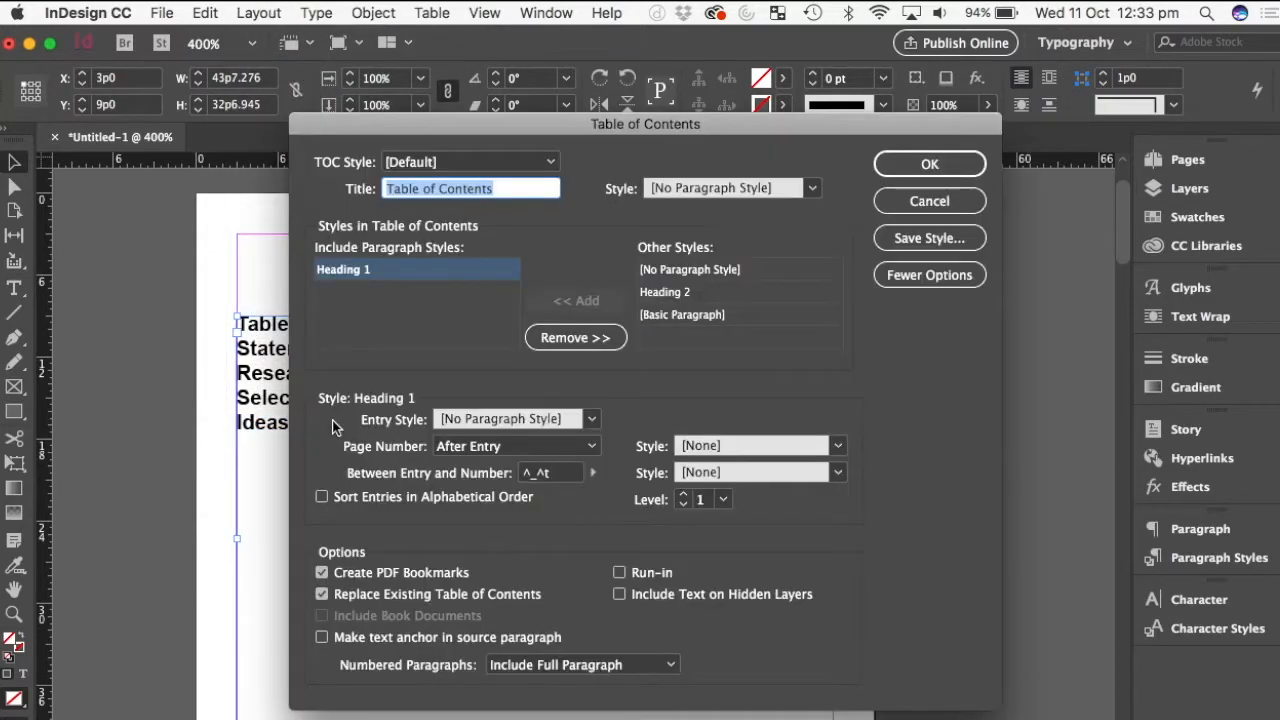
{"action": "left_click", "coordinate": [595, 473]}
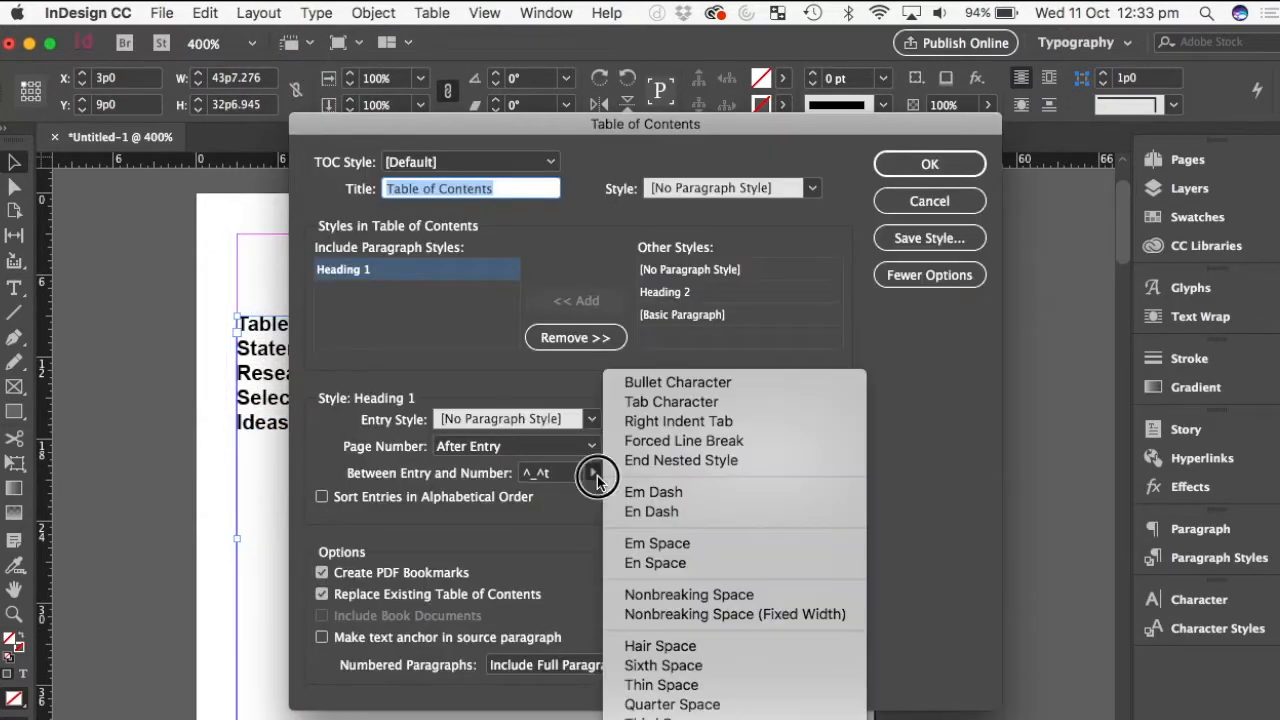
{"action": "left_click", "coordinate": [711, 424]}
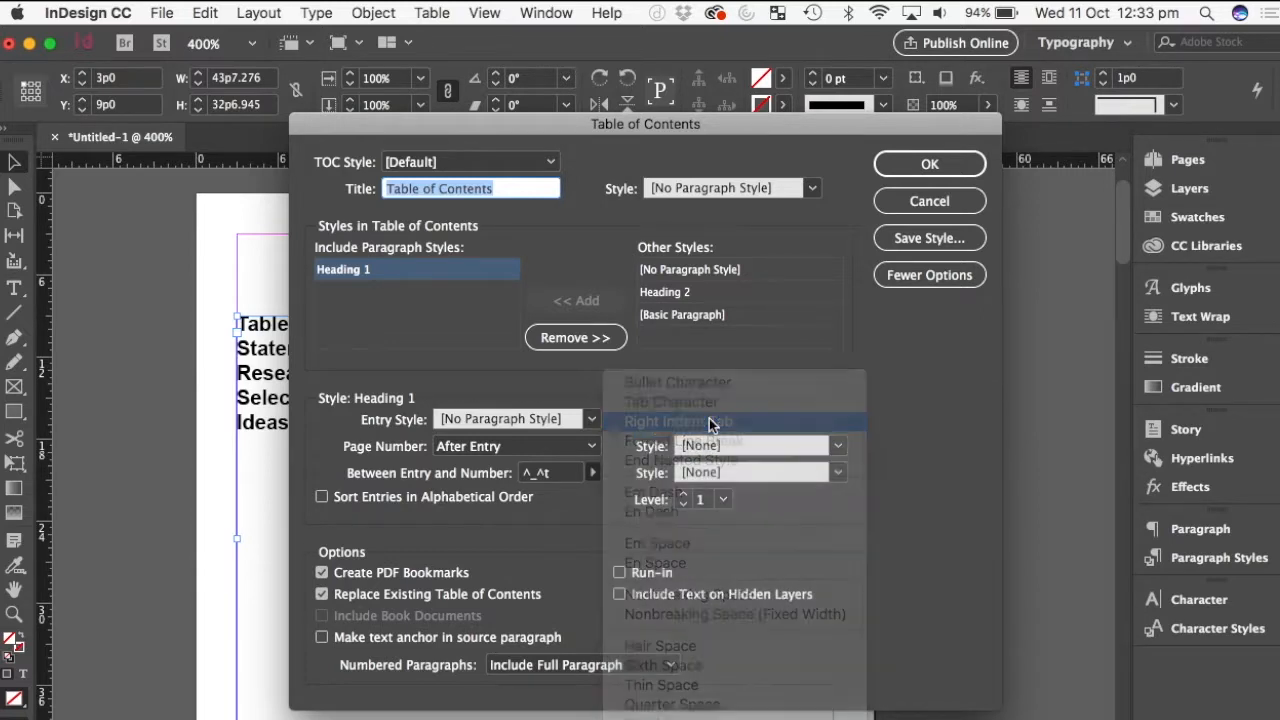
{"action": "left_click", "coordinate": [930, 165]}
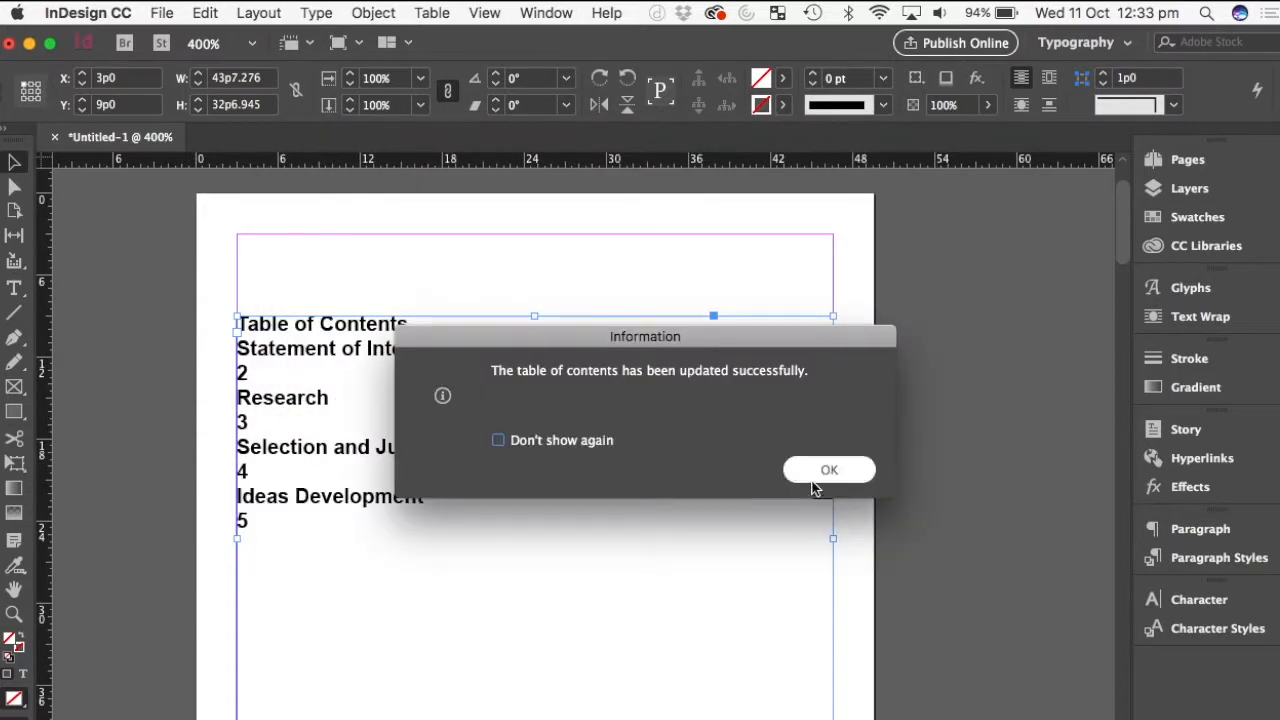
{"action": "left_click", "coordinate": [822, 470]}
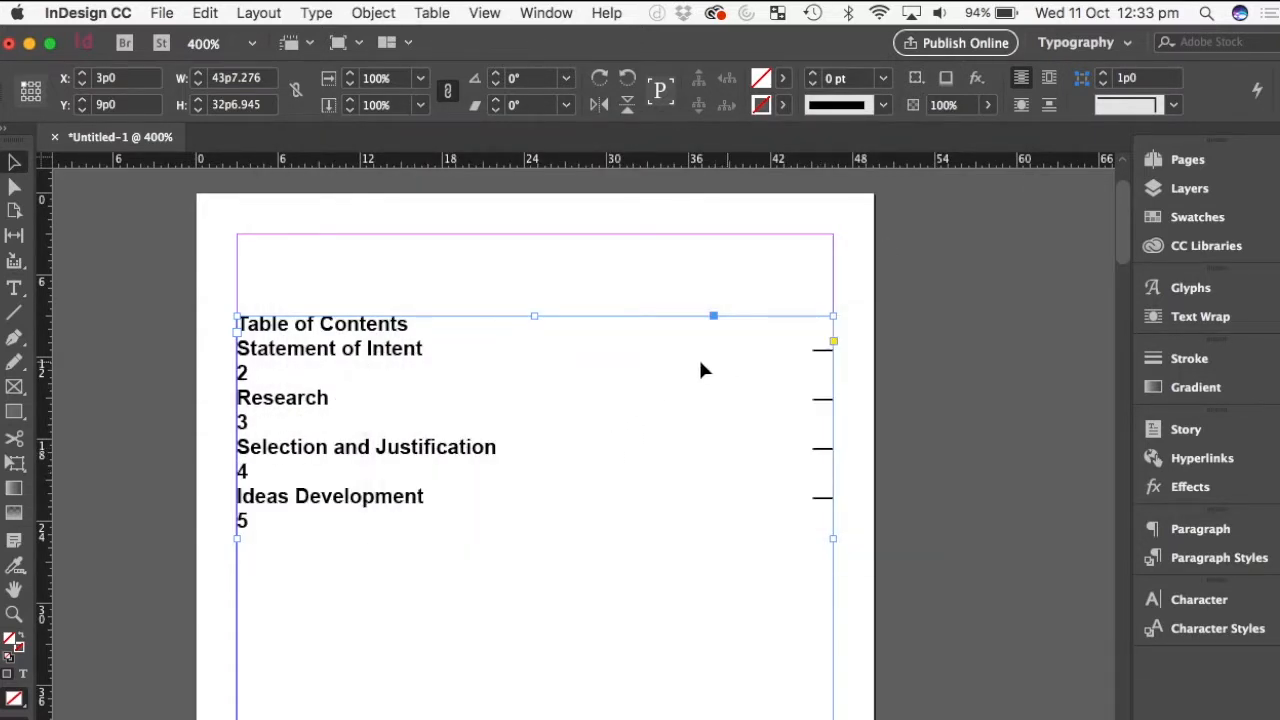
{"action": "key", "text": "super+z"}
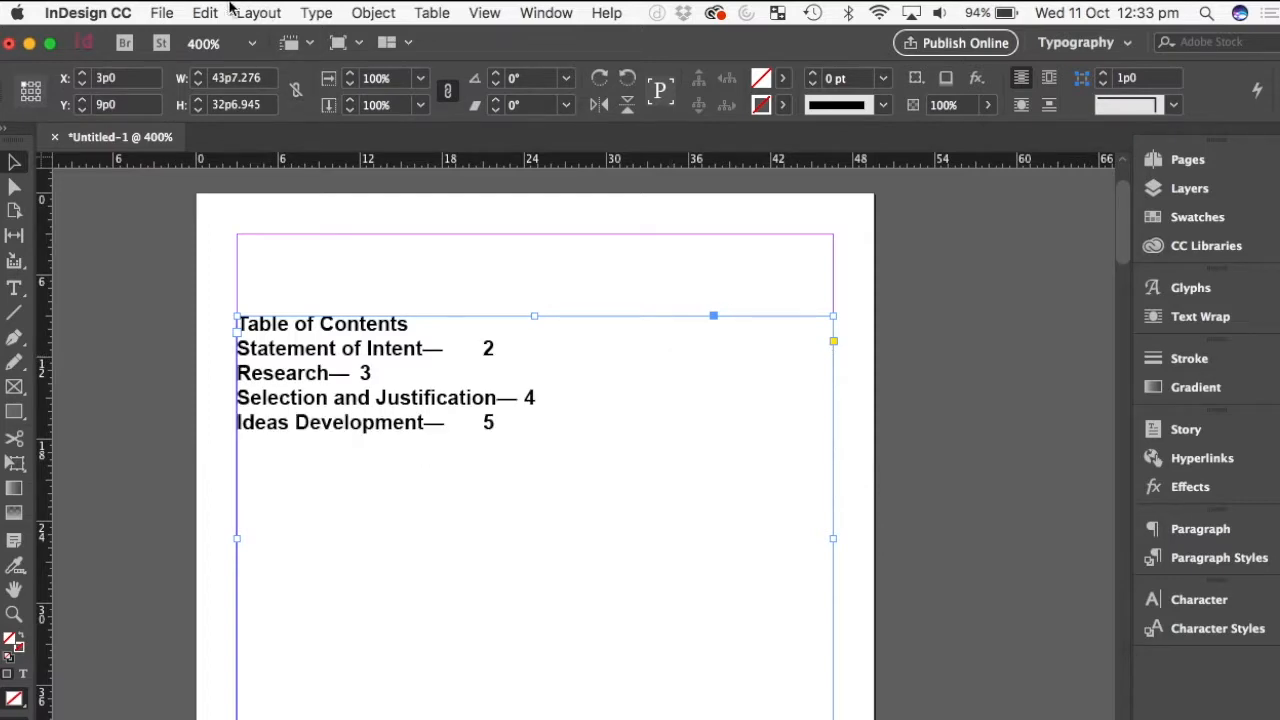
Step: Replace the whole separator between entry and number with a Right Indent Tab and update the table of contents
{"action": "left_click", "coordinate": [162, 13]}
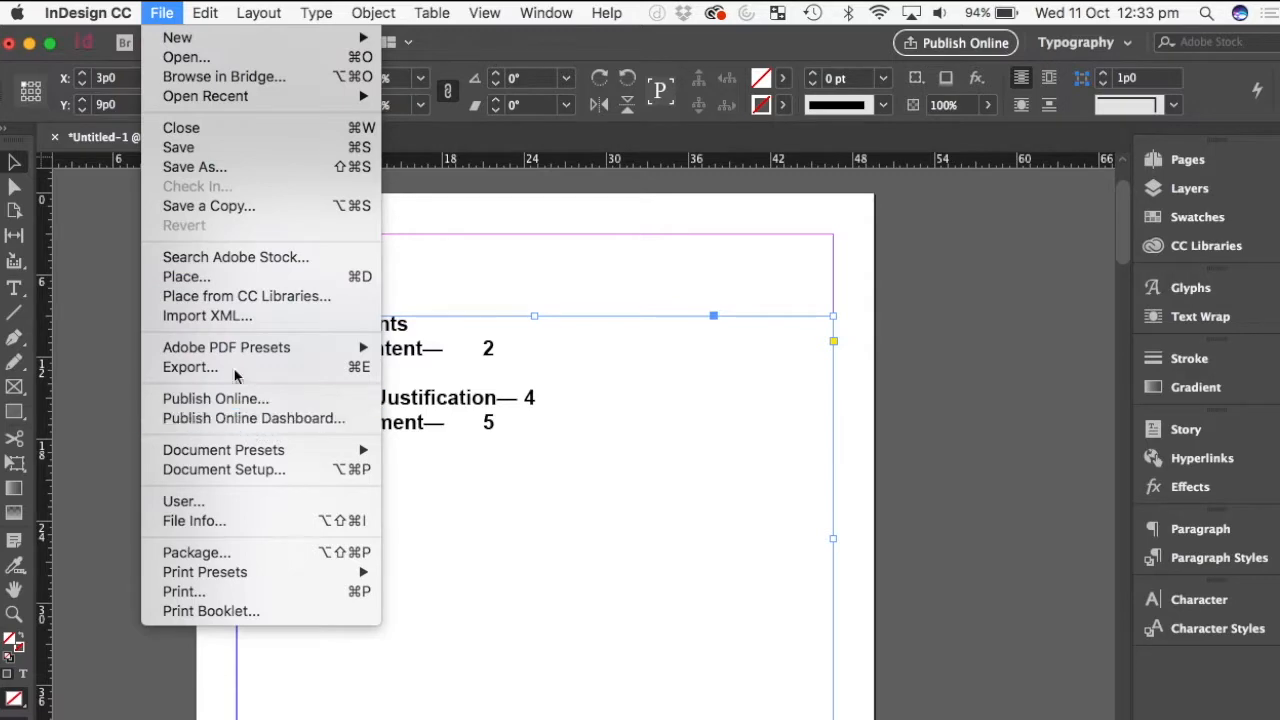
{"action": "mouse_move", "coordinate": [258, 13]}
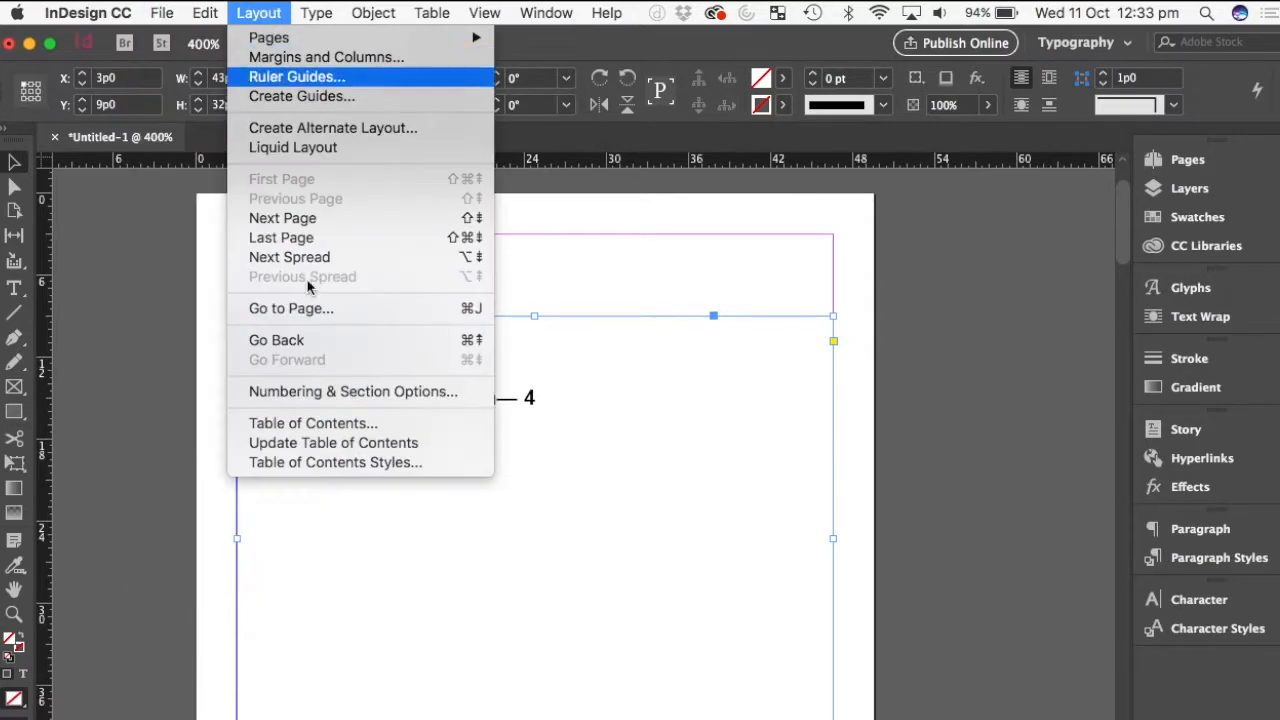
{"action": "left_click", "coordinate": [372, 423]}
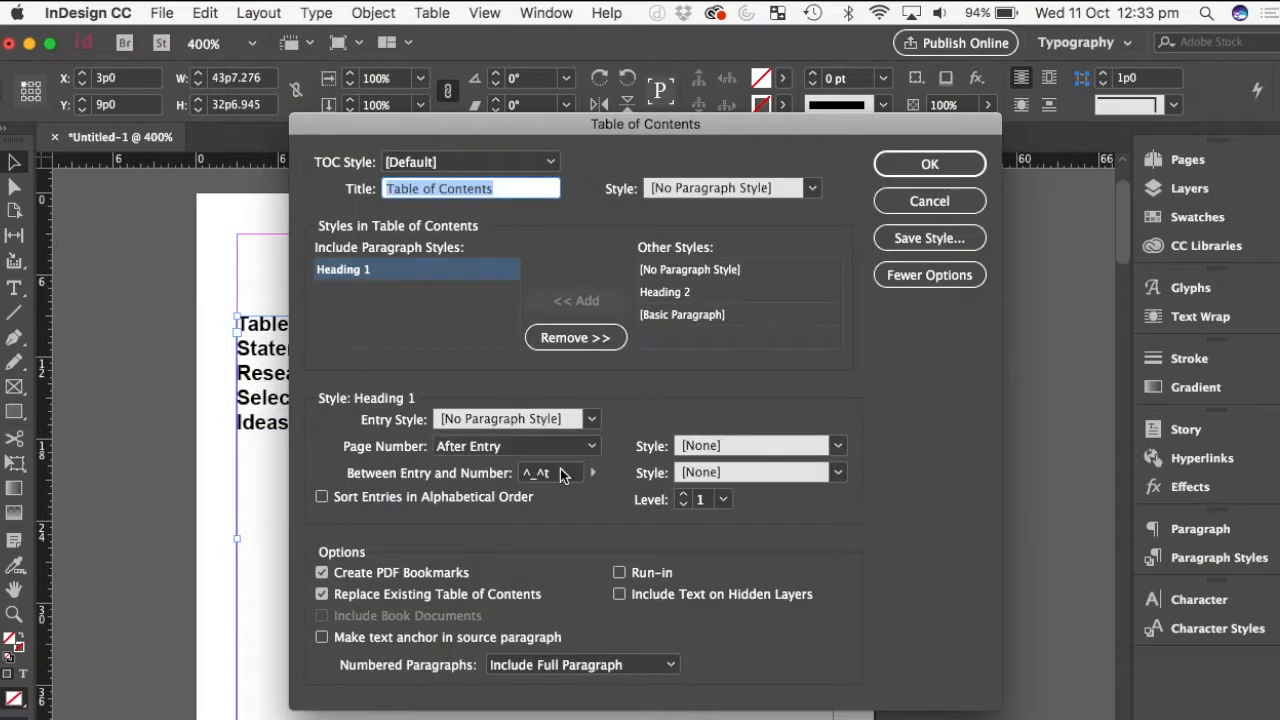
{"action": "left_click", "coordinate": [563, 475]}
{"action": "key", "text": "BackSpace"}
{"action": "key", "text": "BackSpace"}
{"action": "key", "text": "BackSpace"}
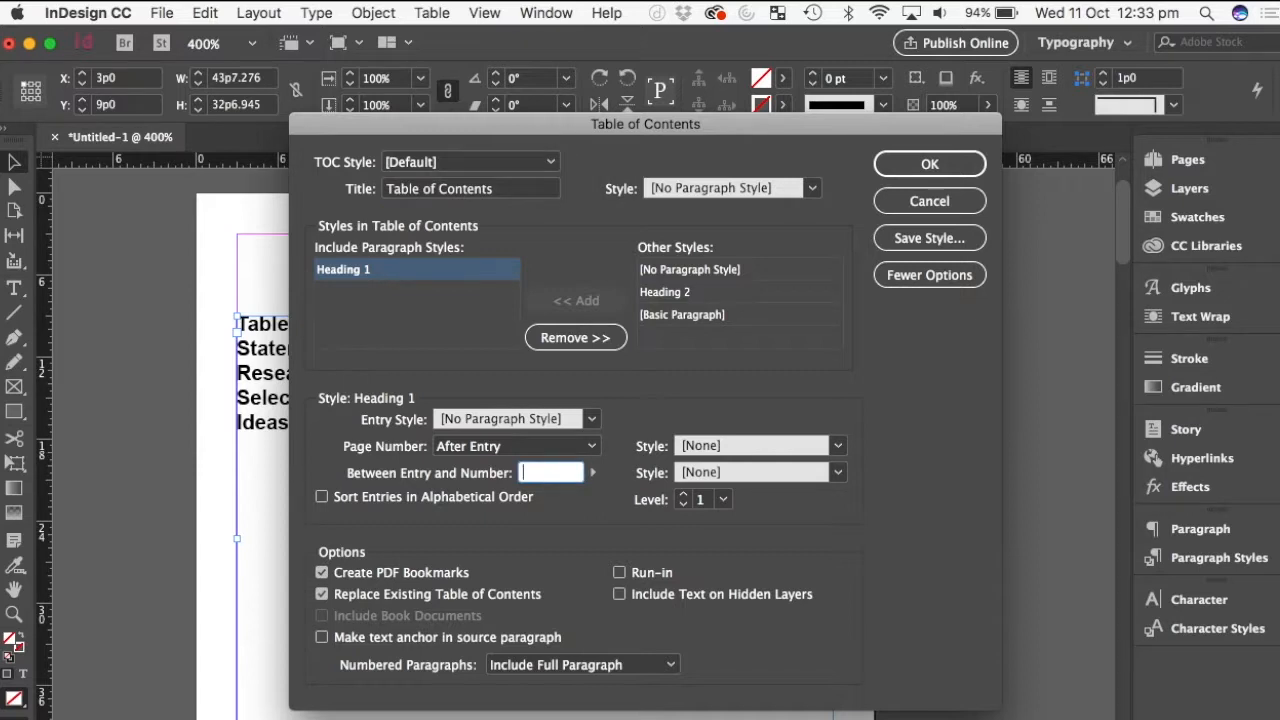
{"action": "left_click", "coordinate": [593, 472]}
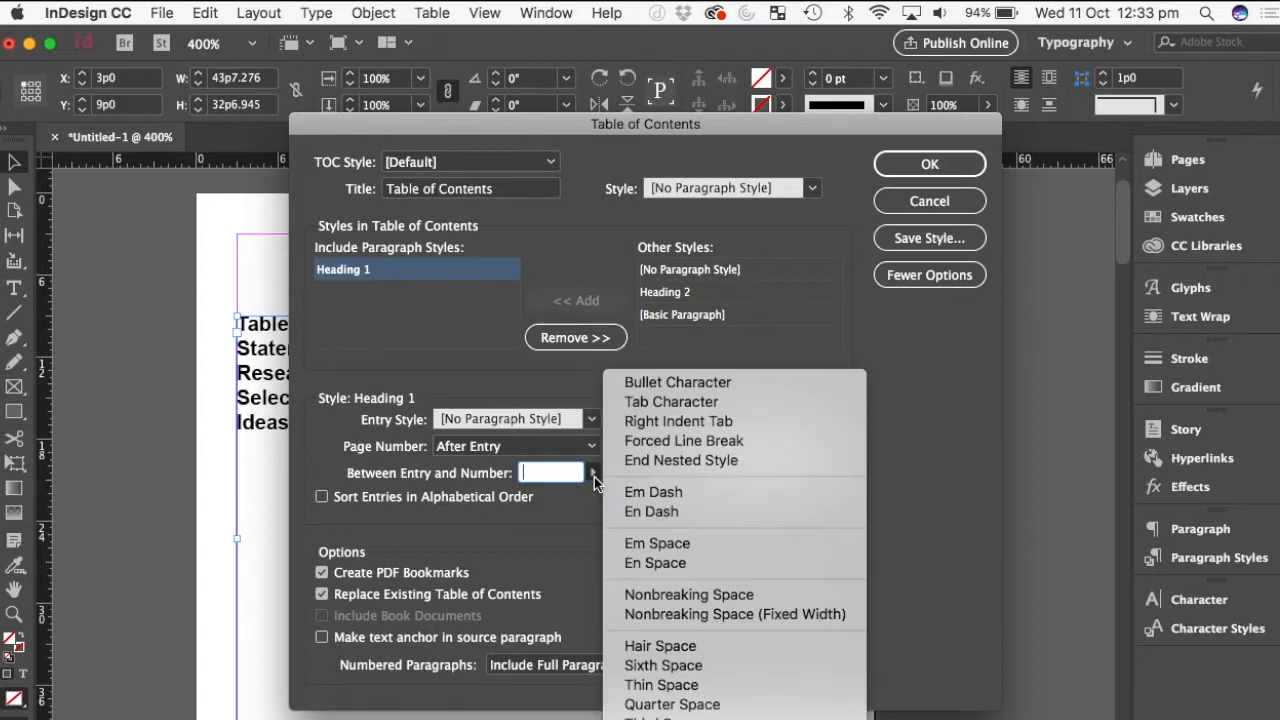
{"action": "left_click", "coordinate": [693, 402]}
{"action": "left_click", "coordinate": [929, 164]}
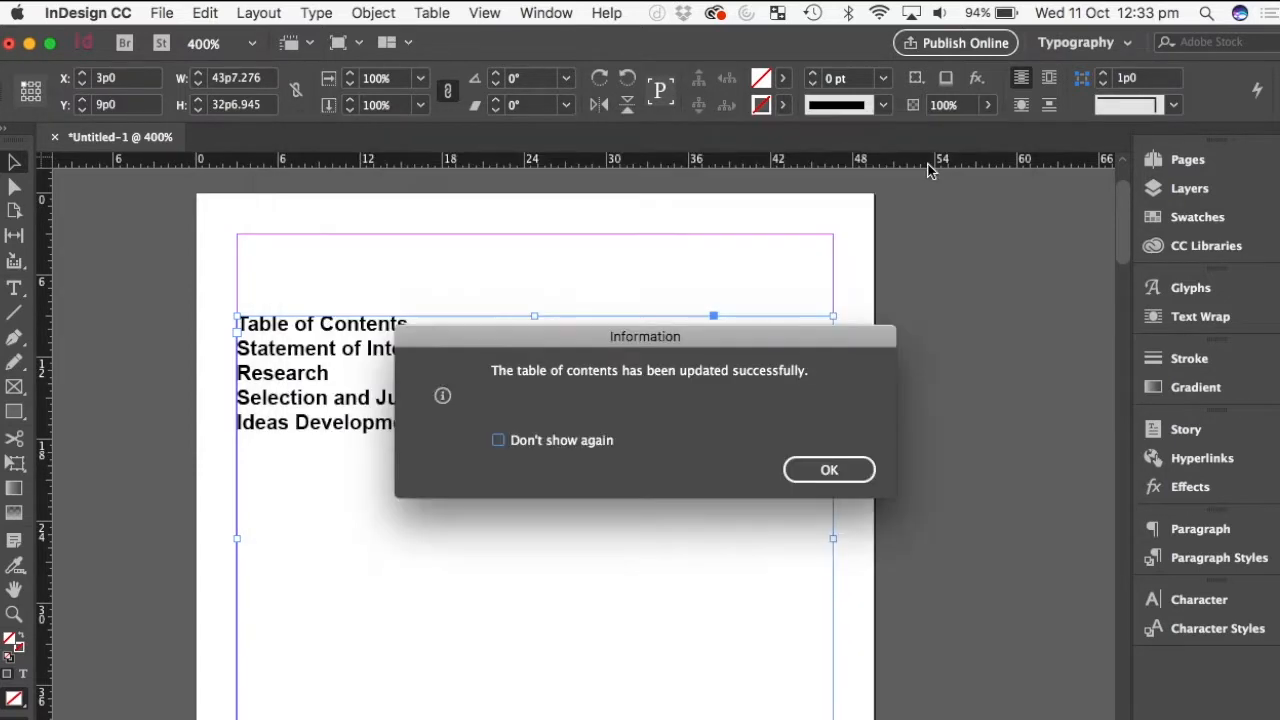
{"action": "left_click", "coordinate": [830, 470]}
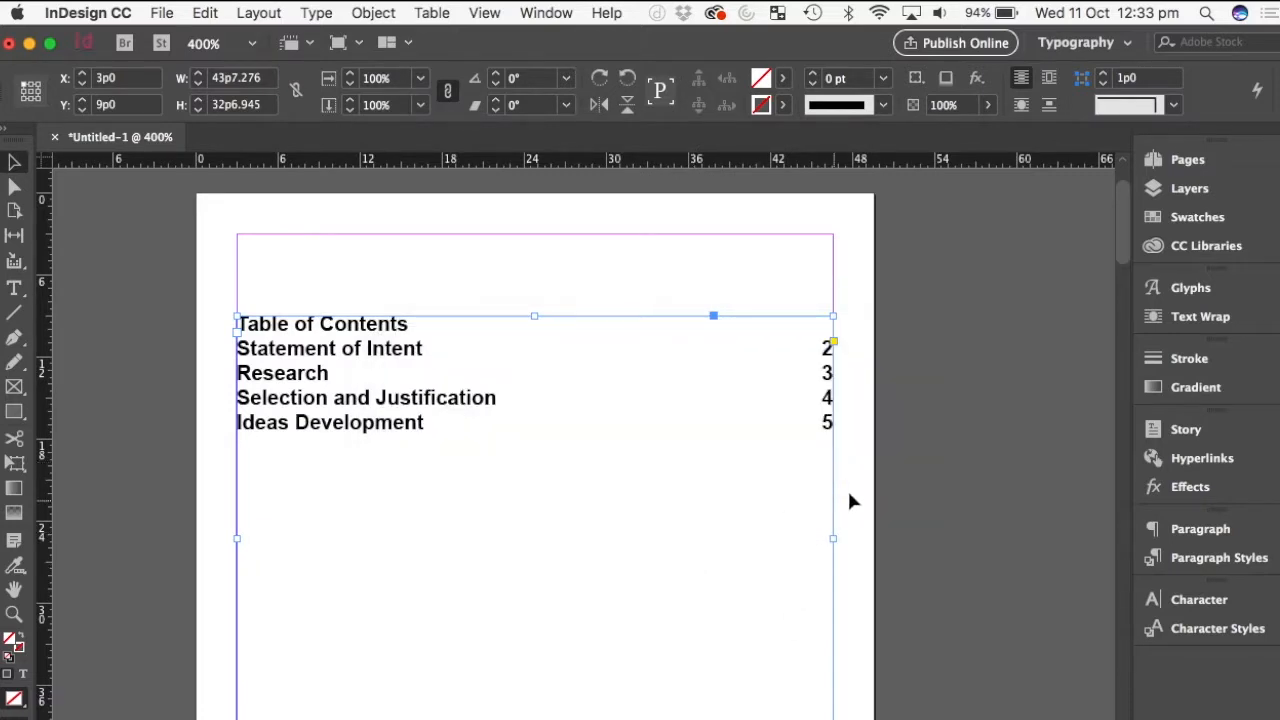
{"action": "left_click", "coordinate": [870, 488]}
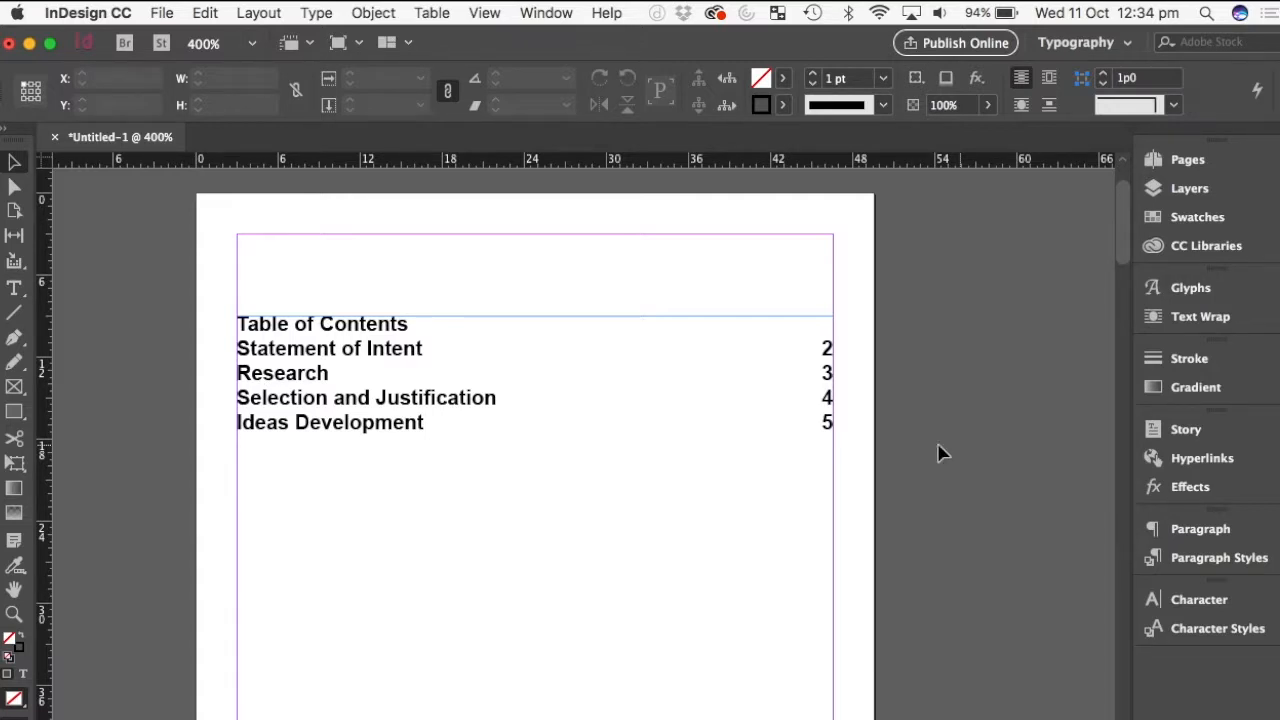
Step: Paste the copied heading frame into the upper-left margin corner of page 6 and replace its text with "Heading"
{"action": "scroll", "coordinate": [897, 432], "scroll_direction": "down", "scroll_amount": 2}
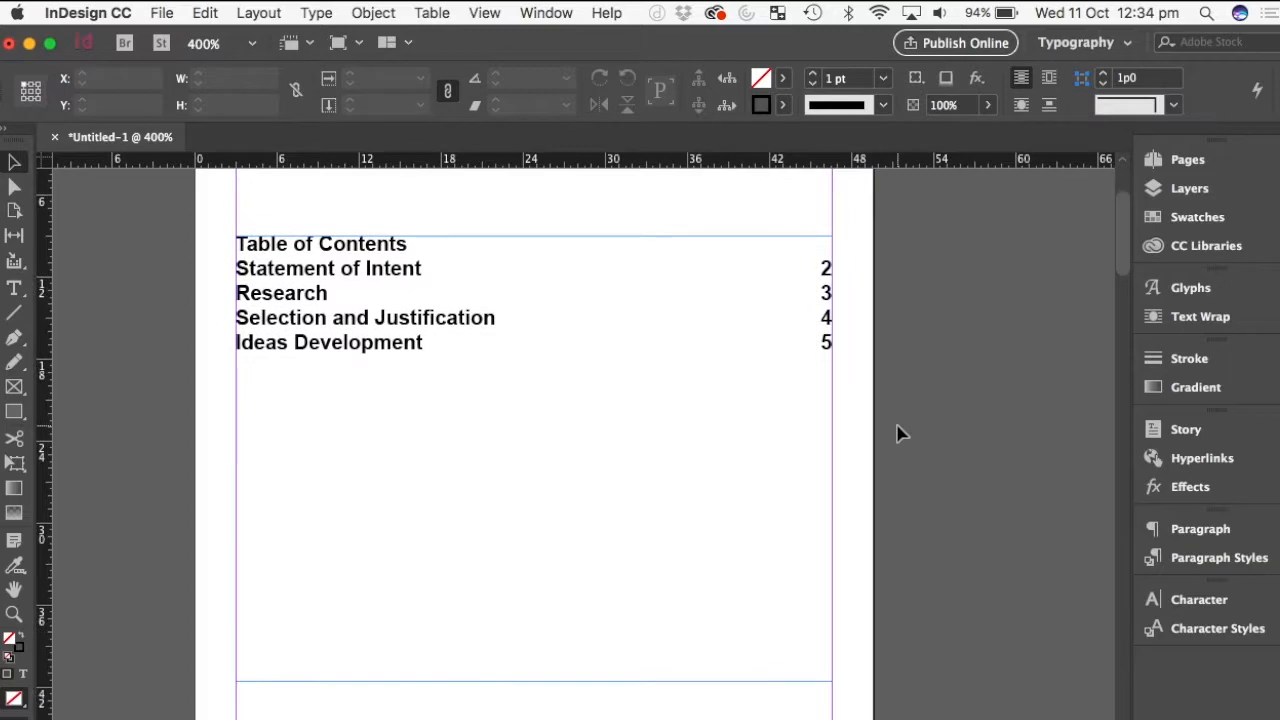
{"action": "scroll", "coordinate": [897, 432], "scroll_direction": "down", "scroll_amount": 15}
{"action": "scroll", "coordinate": [897, 432], "scroll_direction": "left", "scroll_amount": 5}
{"action": "scroll", "coordinate": [897, 432], "scroll_direction": "down", "scroll_amount": 5}
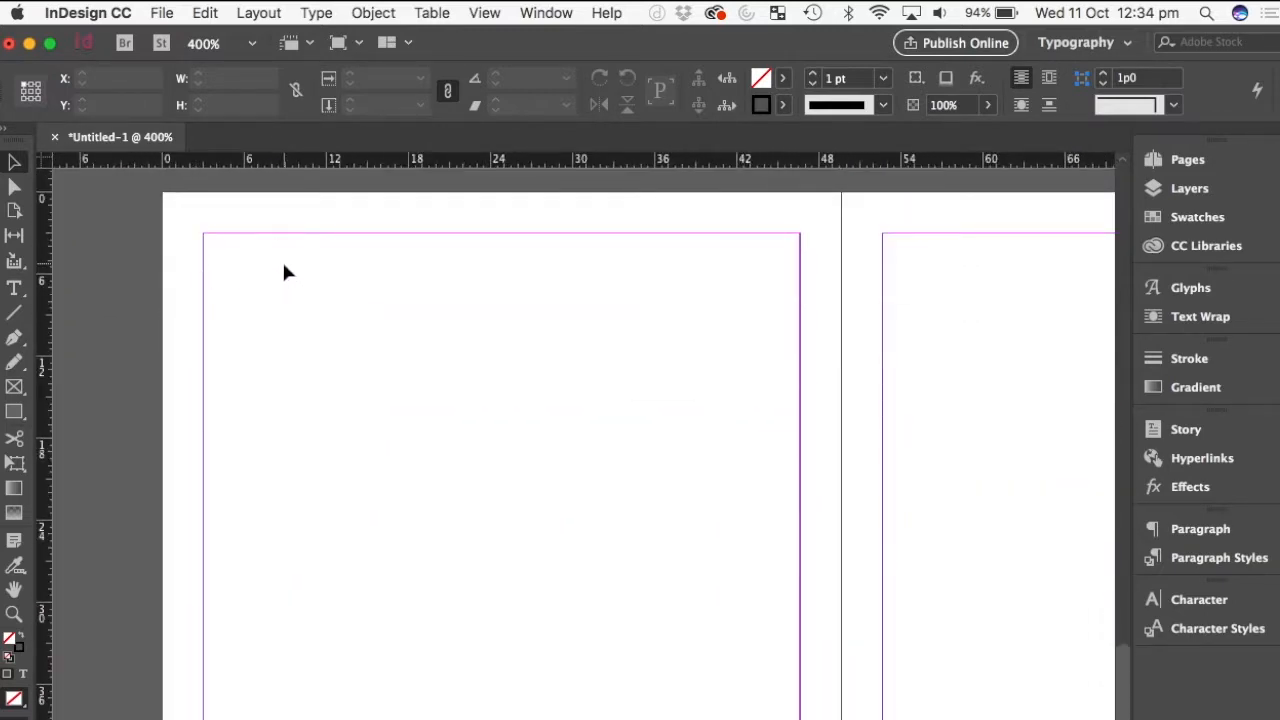
{"action": "key", "text": "ctrl+v"}
{"action": "left_click_drag", "start_coordinate": [488, 457], "coordinate": [278, 255]}
{"action": "double_click", "coordinate": [276, 256]}
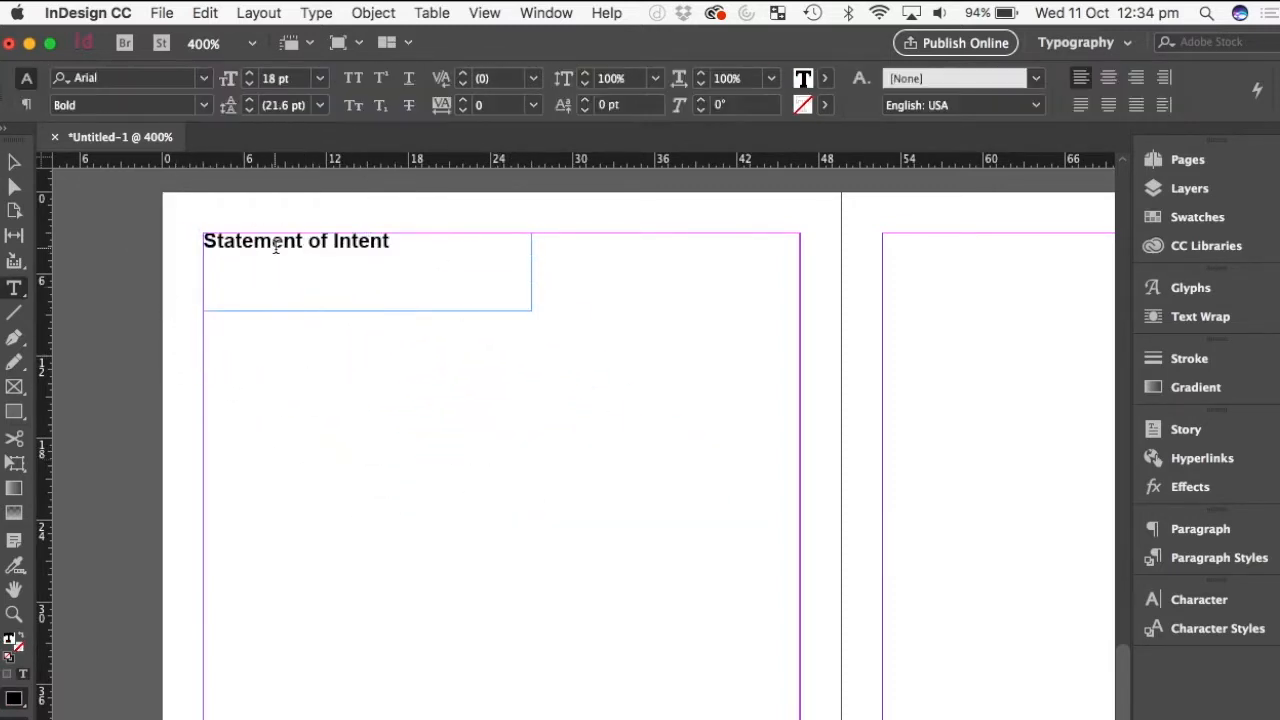
{"action": "triple_click", "coordinate": [301, 242]}
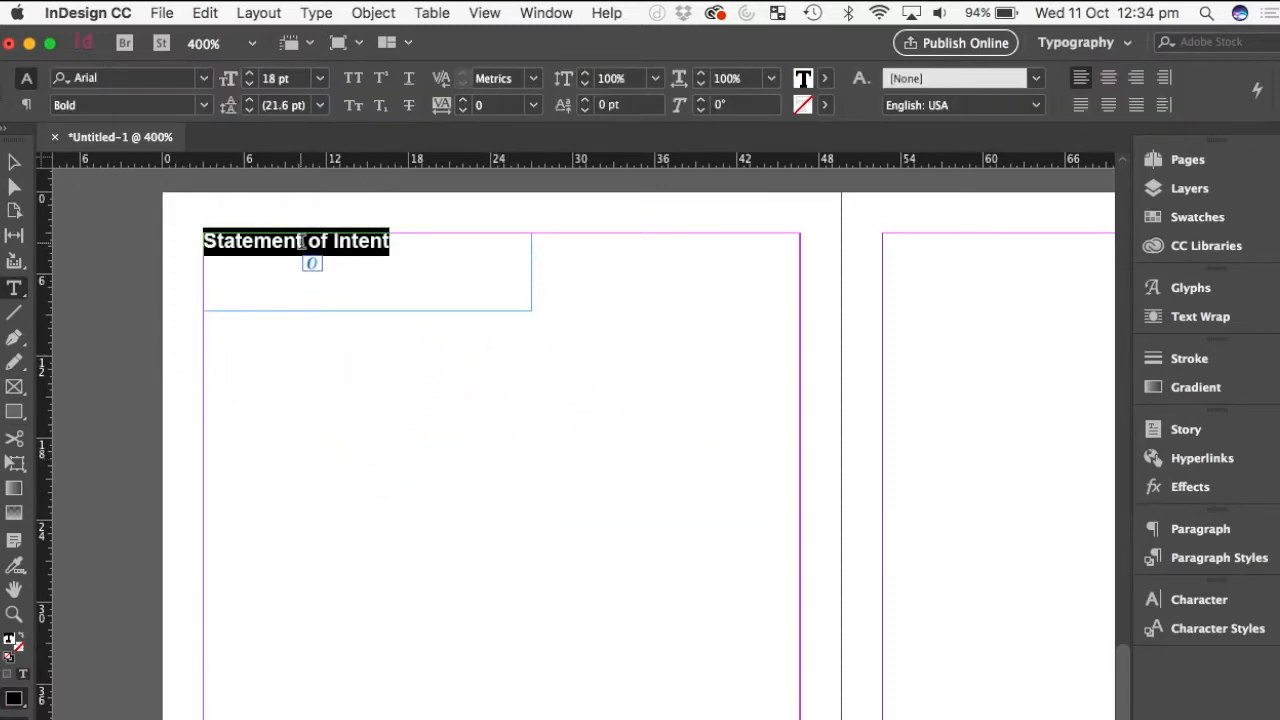
{"action": "type", "text": "Heading"}
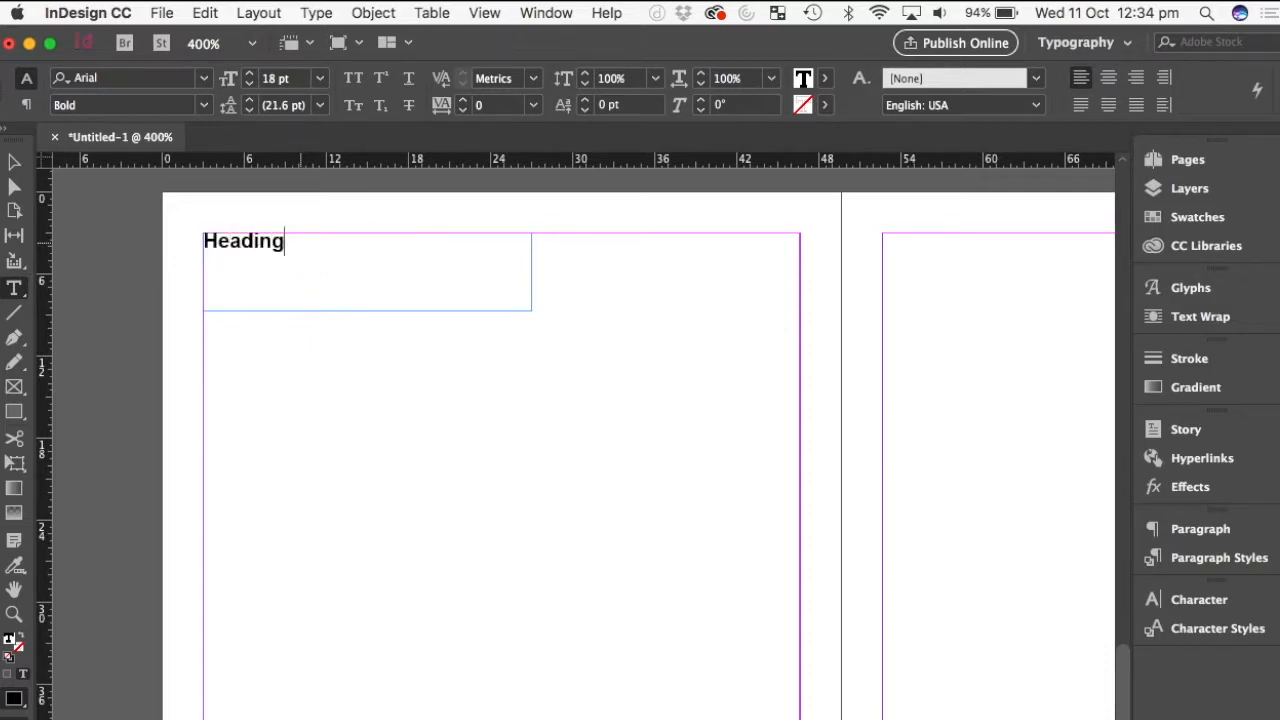
{"action": "left_click", "coordinate": [14, 163]}
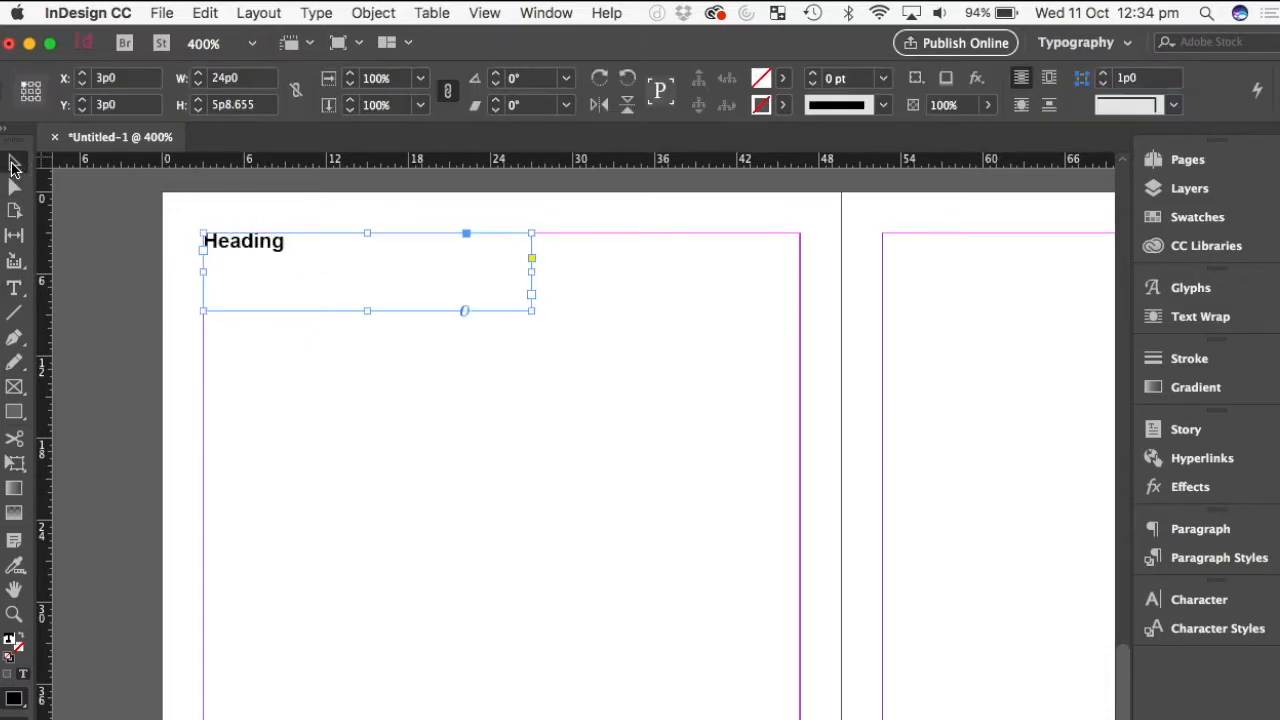
Step: Select the table of contents frame on the first page and update the table of contents to include the new heading
{"action": "scroll", "coordinate": [531, 459], "scroll_direction": "up", "scroll_amount": 15}
{"action": "scroll", "coordinate": [531, 466], "scroll_direction": "right", "scroll_amount": 10}
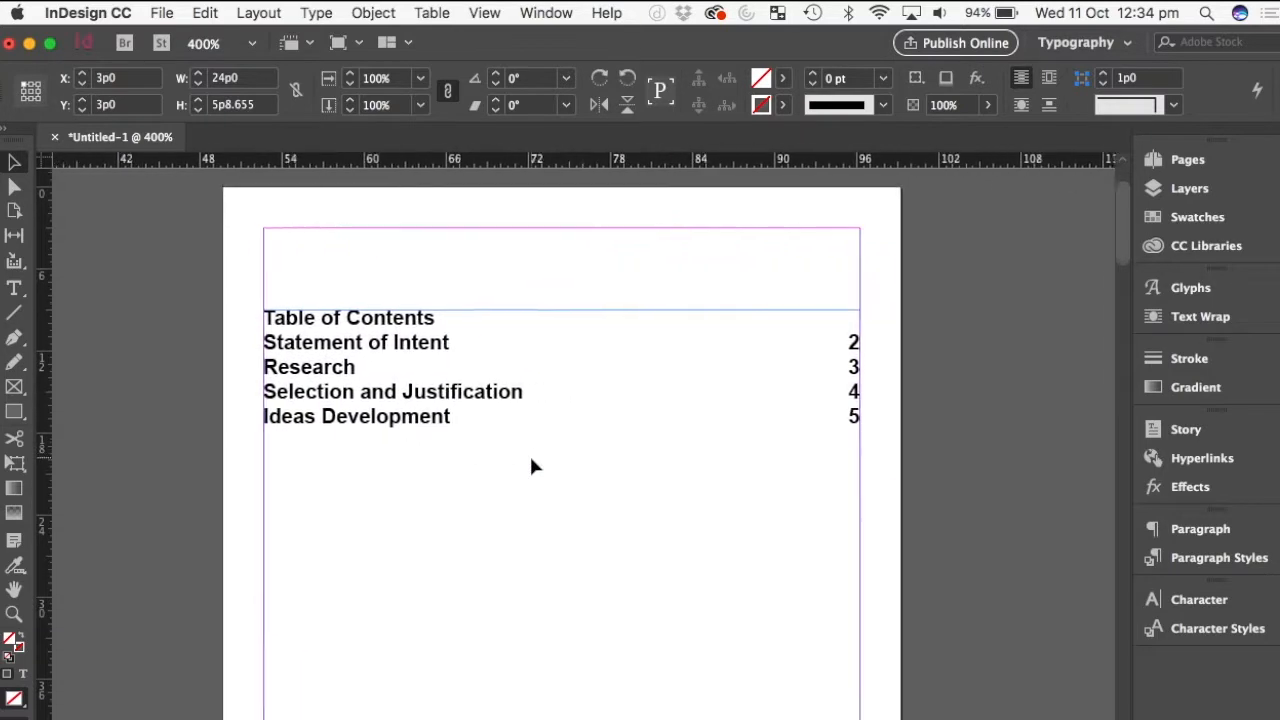
{"action": "left_click", "coordinate": [278, 383]}
{"action": "scroll", "coordinate": [278, 383], "scroll_direction": "left", "scroll_amount": 3}
{"action": "scroll", "coordinate": [278, 383], "scroll_direction": "down", "scroll_amount": 2}
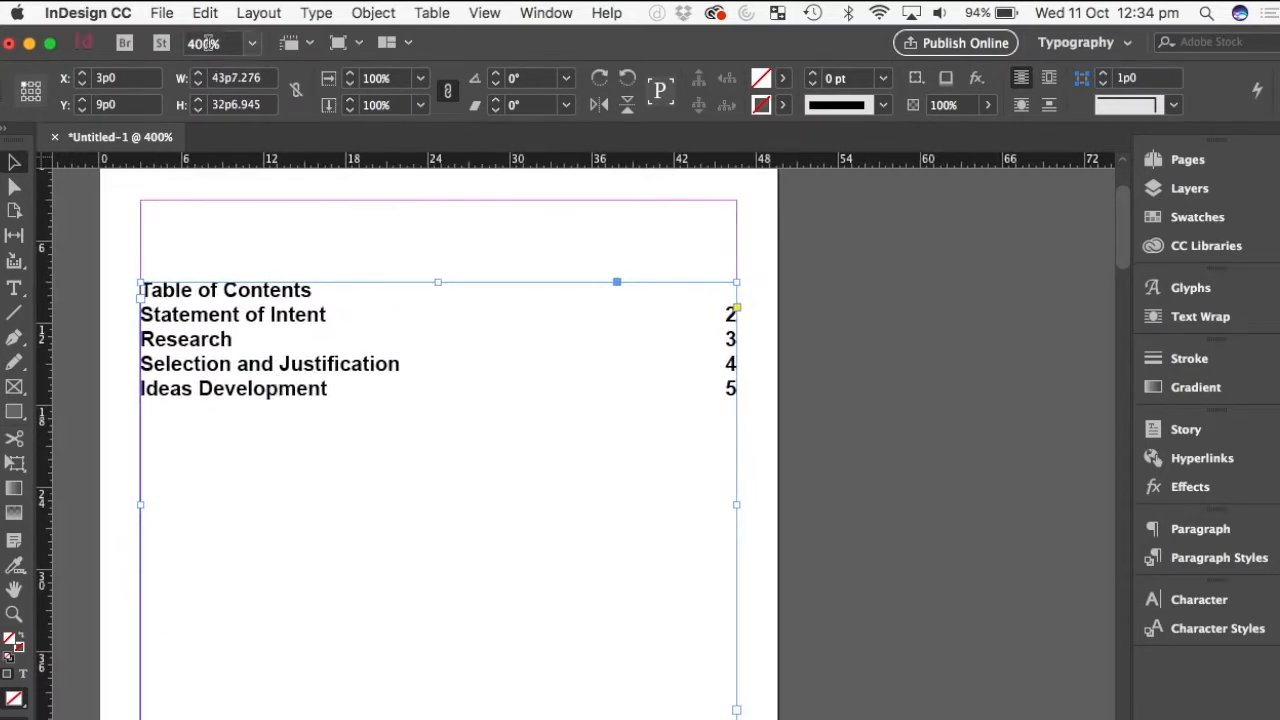
{"action": "left_click", "coordinate": [258, 12]}
{"action": "left_click", "coordinate": [367, 443]}
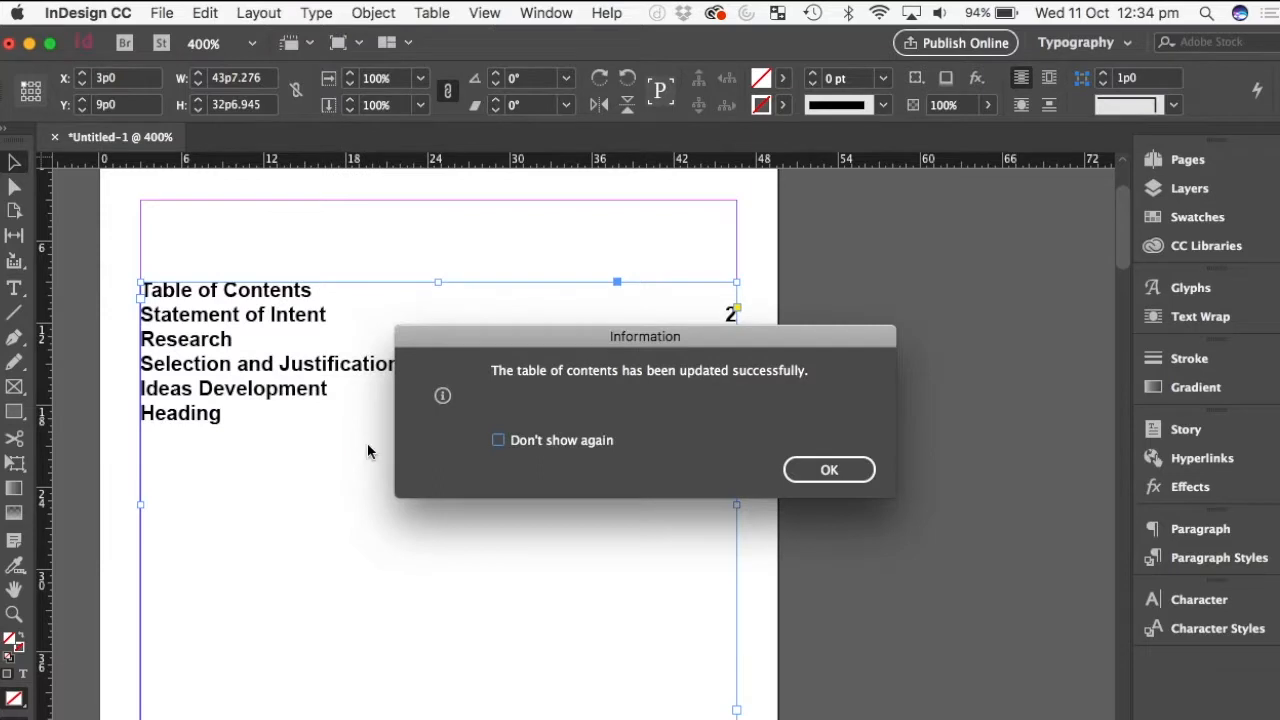
{"action": "left_click", "coordinate": [843, 484]}
{"action": "left_click", "coordinate": [940, 424]}
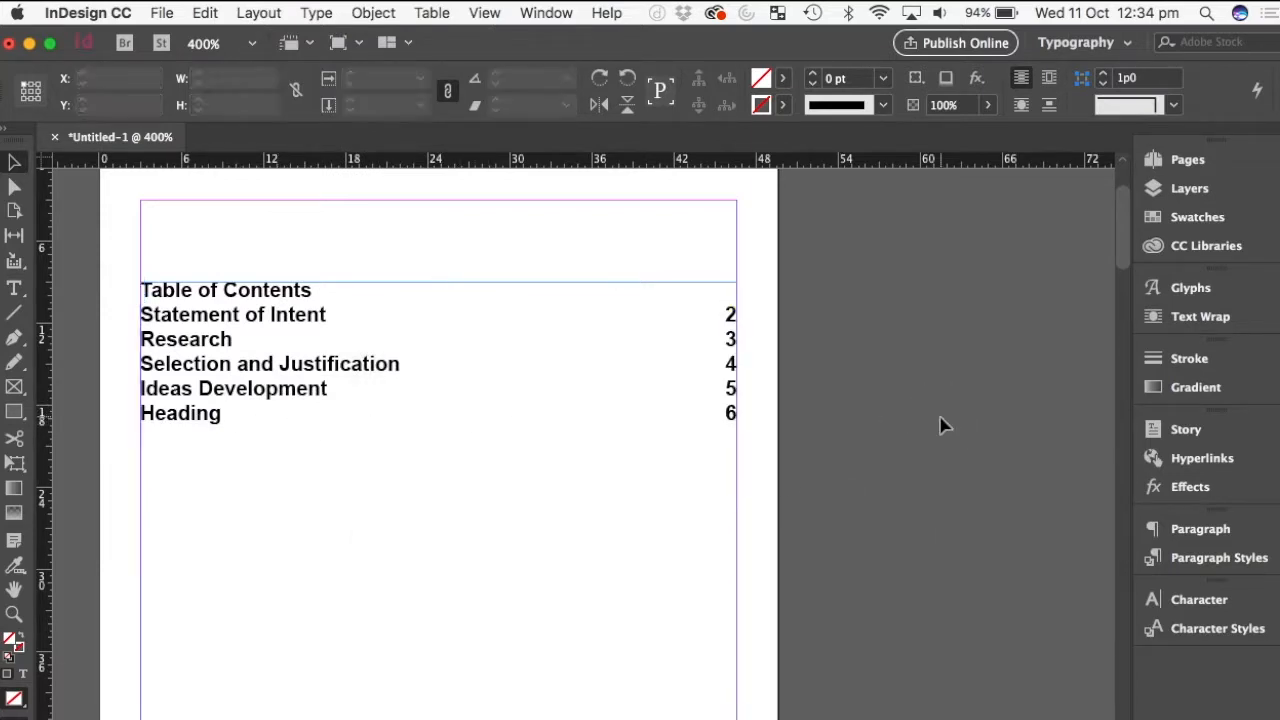
Step: Switch to the Stickies note to check the list of InDesign topics, and return to the InDesign document
{"action": "scroll", "coordinate": [940, 425], "scroll_direction": "left", "scroll_amount": 2}
{"action": "scroll", "coordinate": [940, 425], "scroll_direction": "down", "scroll_amount": 1}
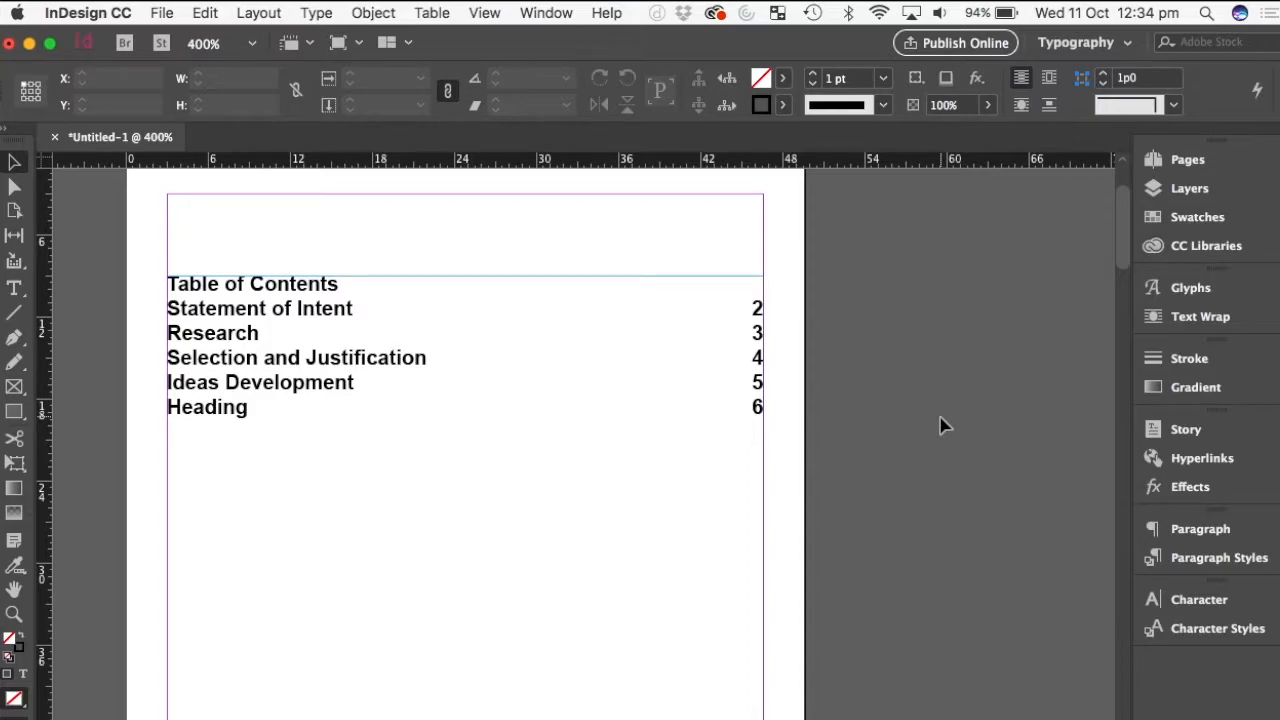
{"action": "key", "text": "ctrl+Up"}
{"action": "left_click", "coordinate": [138, 248]}
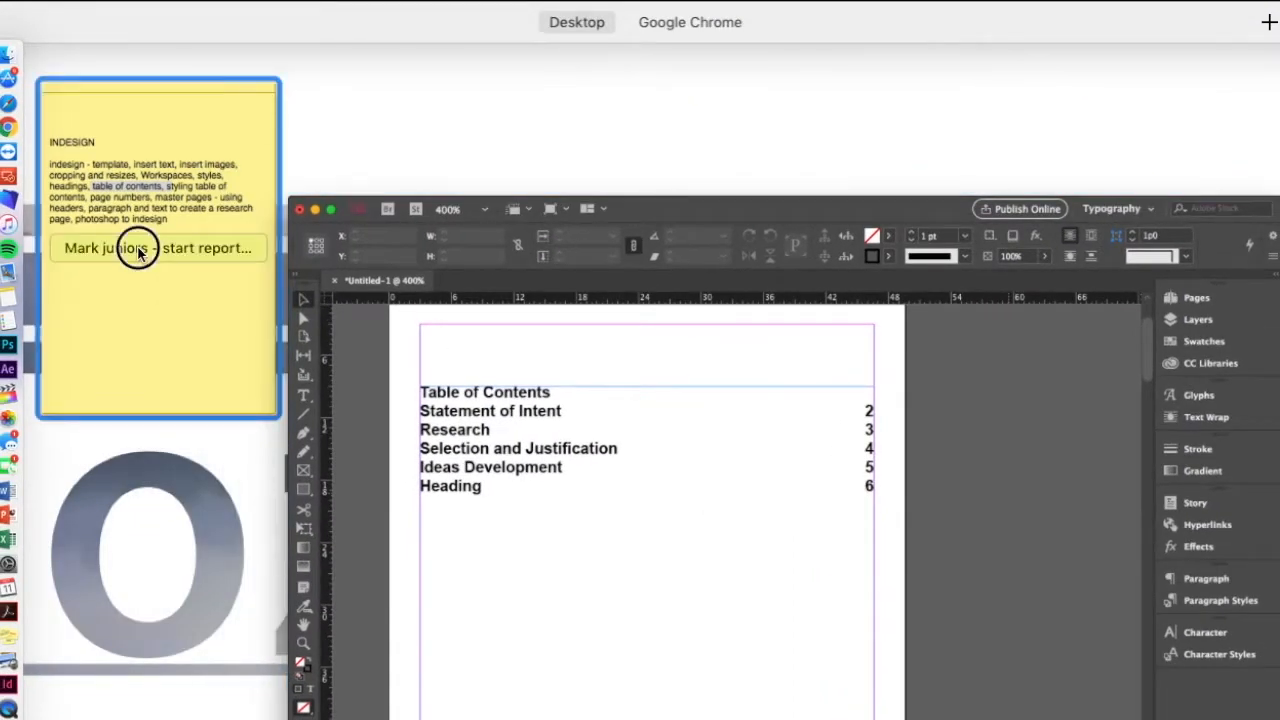
{"action": "left_click", "coordinate": [246, 276]}
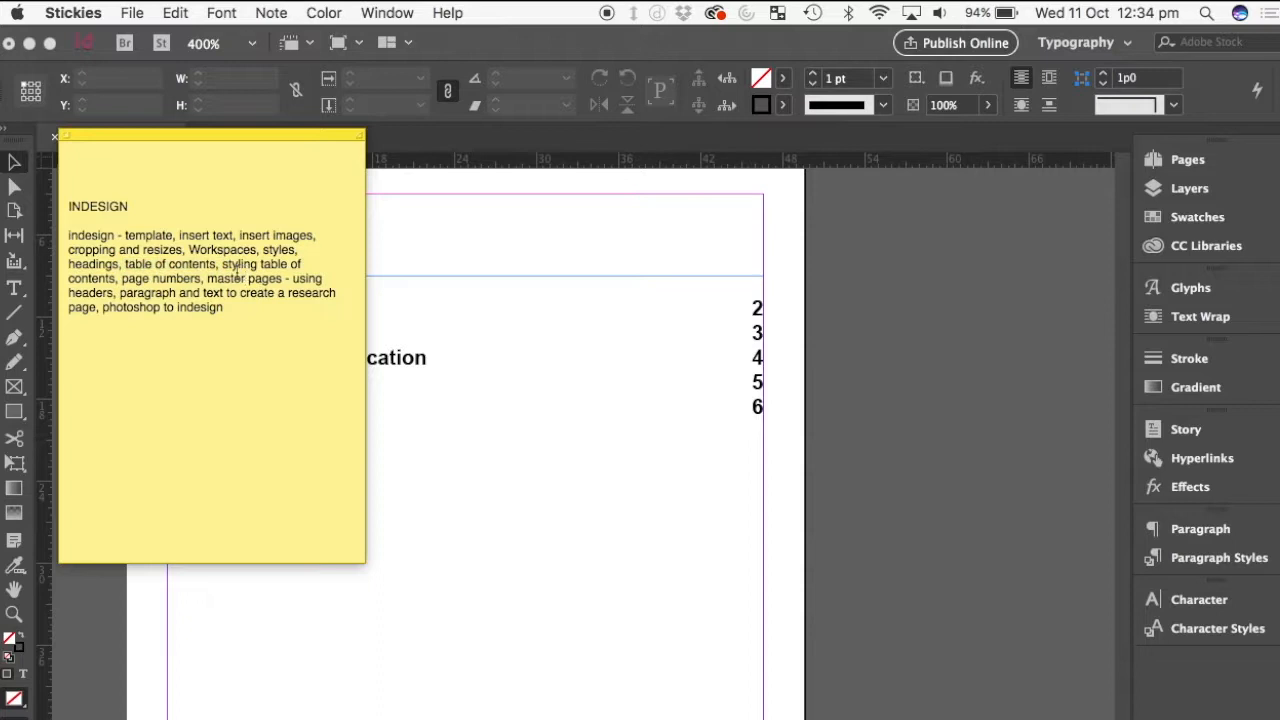
{"action": "left_click", "coordinate": [689, 341]}
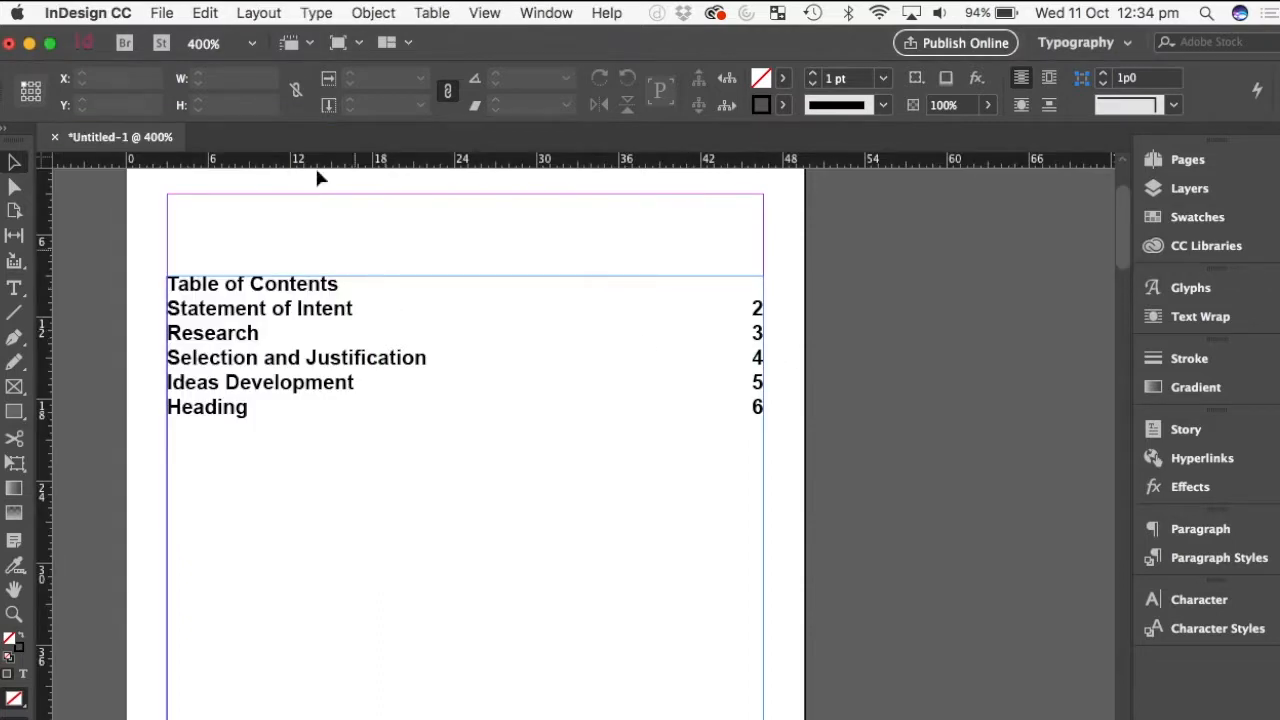
{"action": "left_click", "coordinate": [258, 12]}
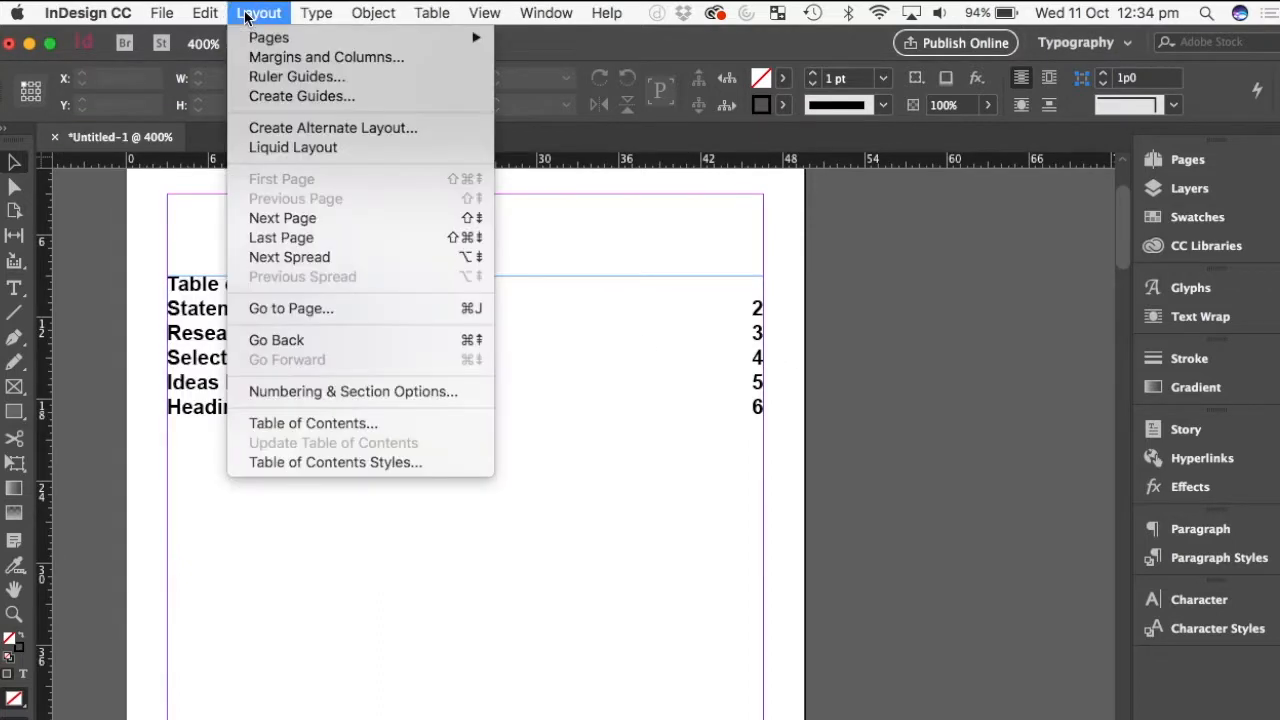
{"action": "left_click", "coordinate": [391, 463]}
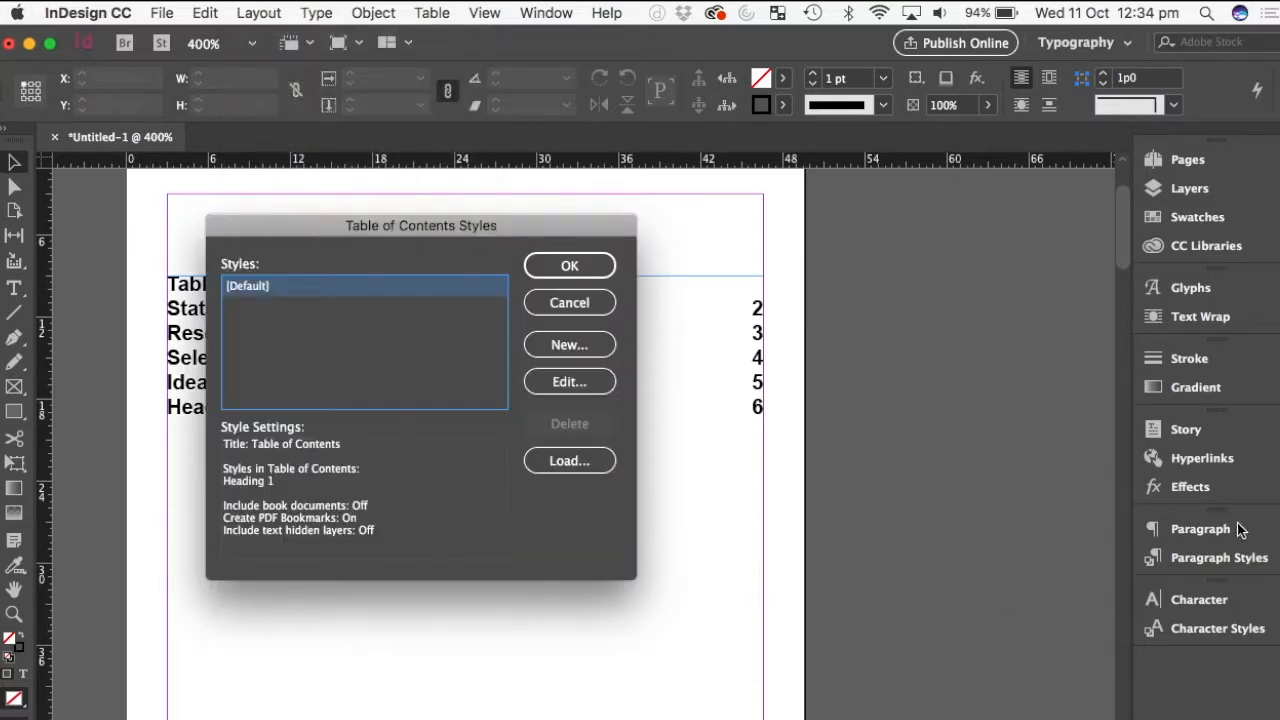
{"action": "left_click", "coordinate": [560, 349]}
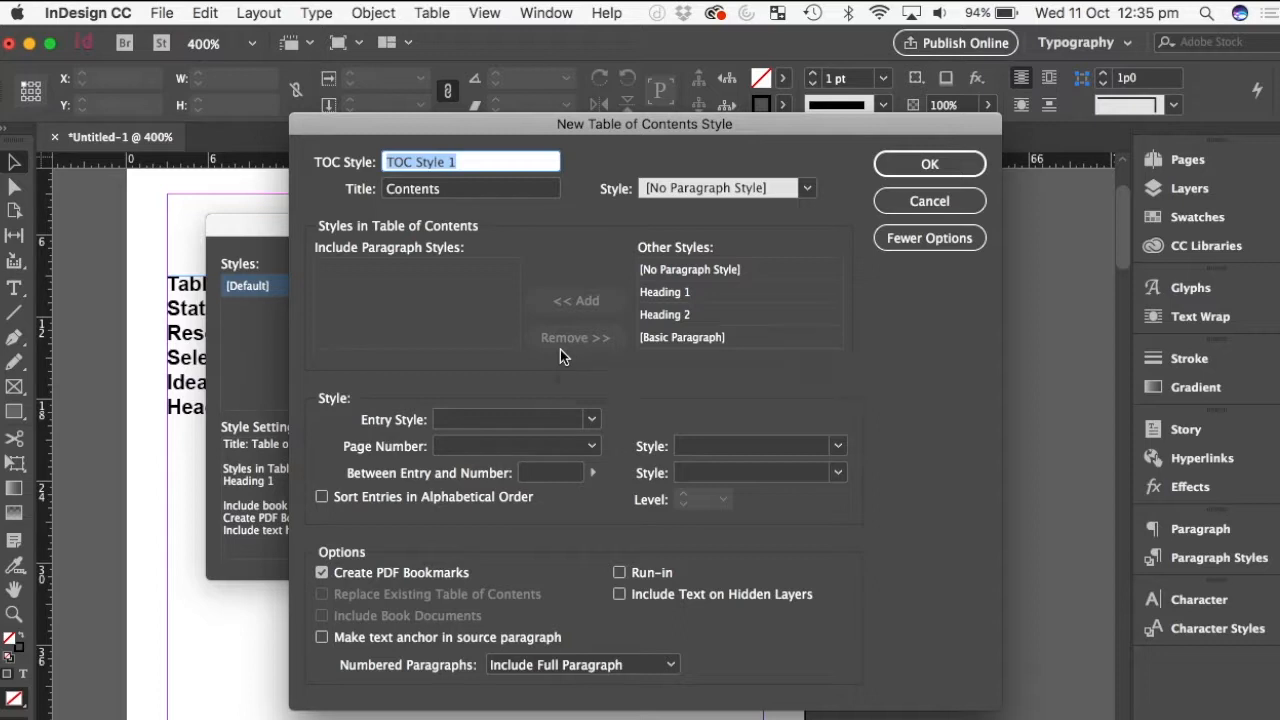
{"action": "type", "text": "T"}
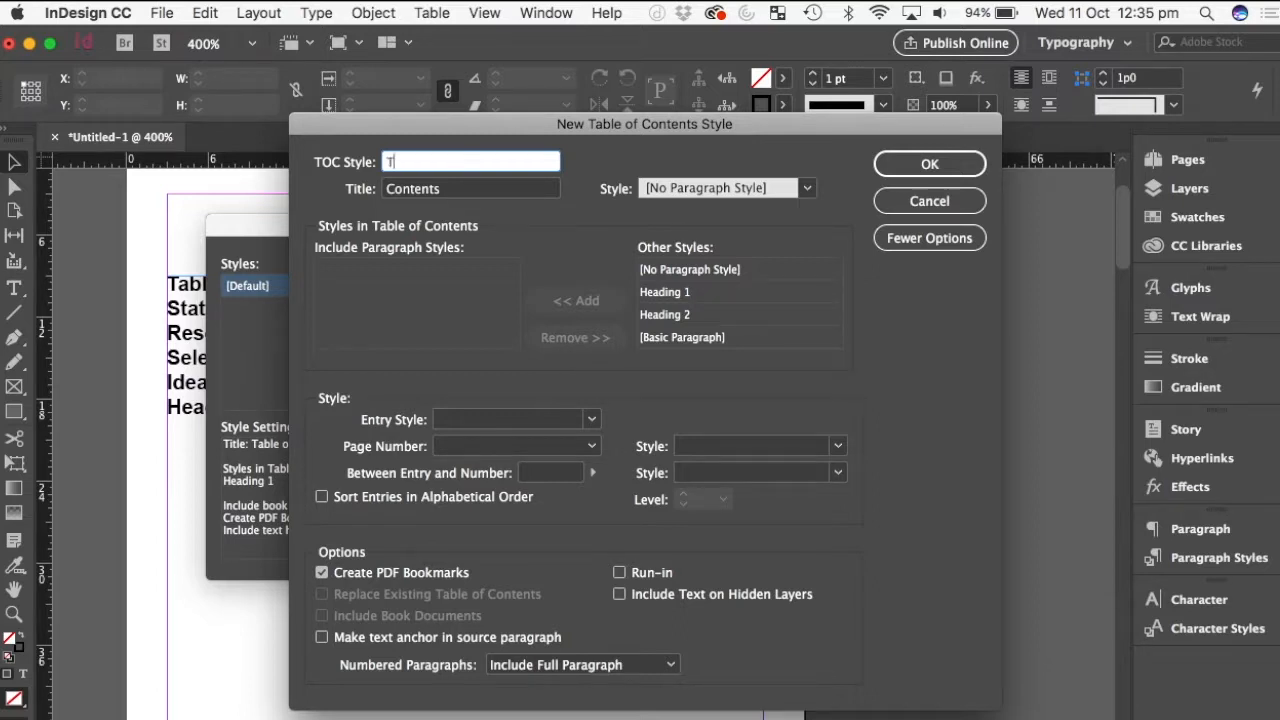
{"action": "type", "text": "able"}
{"action": "key", "text": "BackSpace"}
{"action": "key", "text": "BackSpace"}
{"action": "key", "text": "BackSpace"}
{"action": "key", "text": "BackSpace"}
{"action": "key", "text": "BackSpace"}
{"action": "type", "text": "cus"}
{"action": "key", "text": "BackSpace"}
{"action": "key", "text": "BackSpace"}
{"action": "key", "text": "BackSpace"}
{"action": "type", "text": "Custom 1"}
{"action": "left_click", "coordinate": [425, 288]}
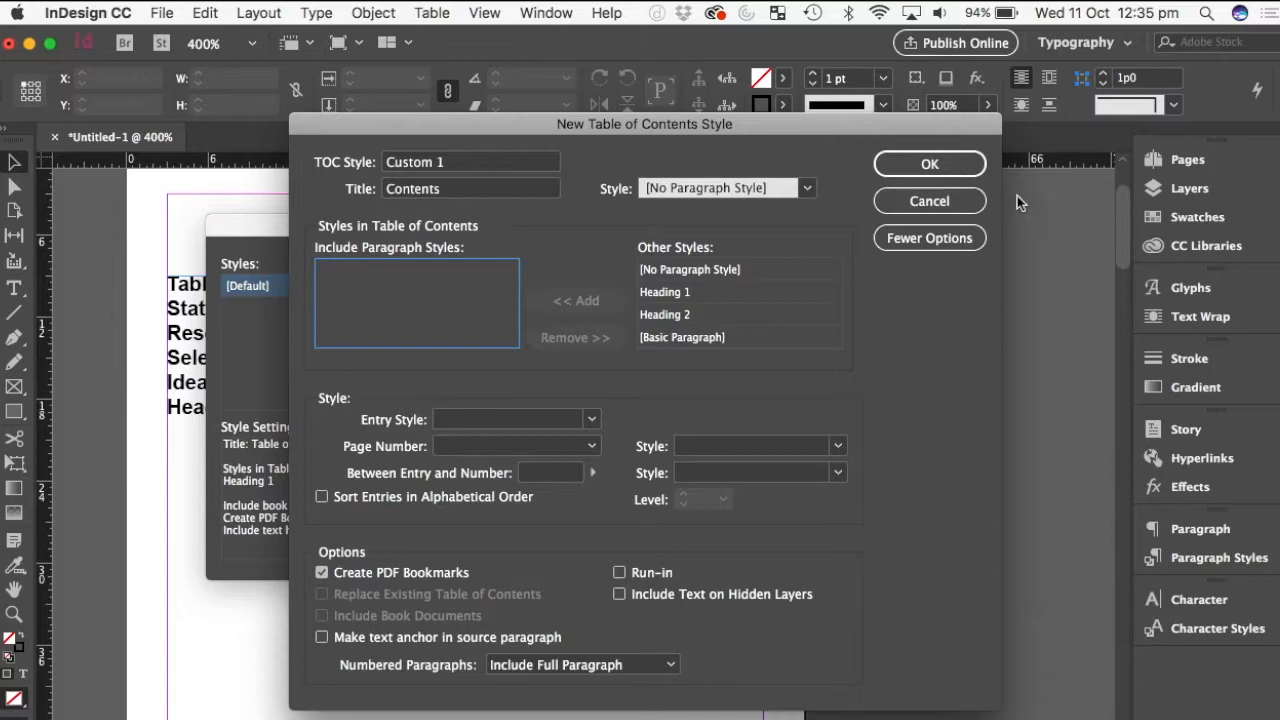
{"action": "left_click", "coordinate": [929, 200]}
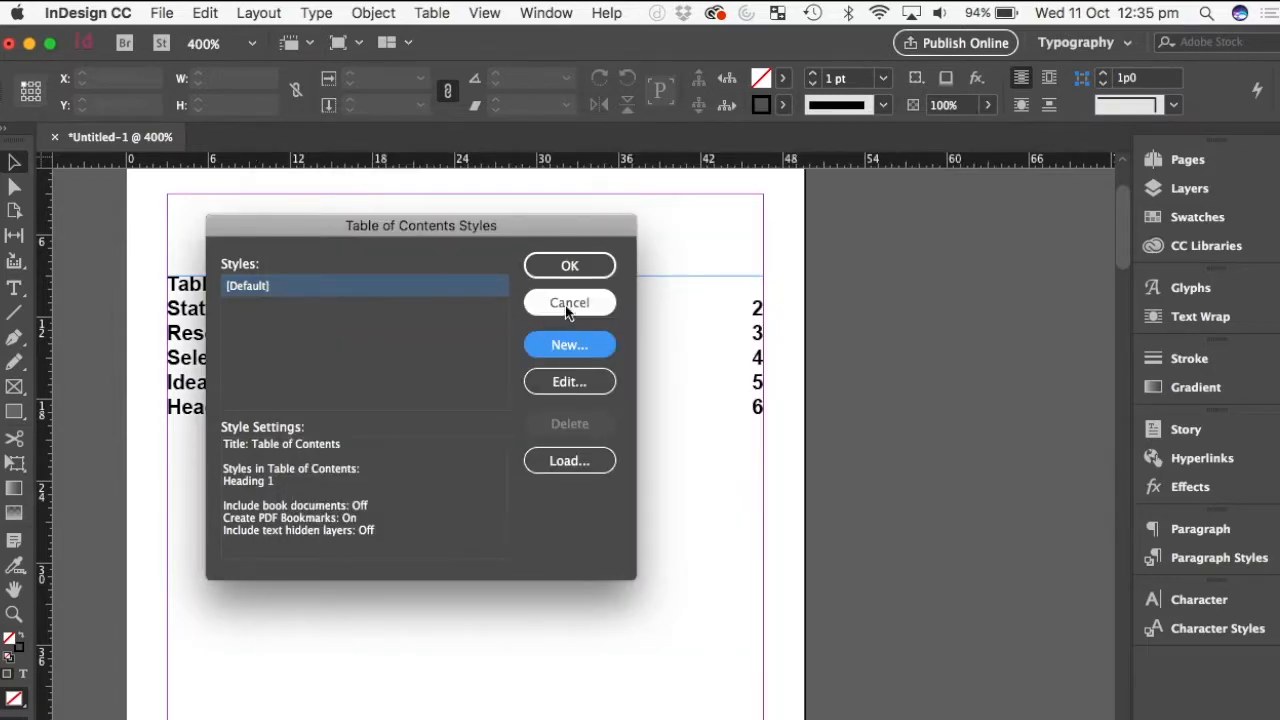
{"action": "left_click", "coordinate": [570, 300]}
Step: Review the entry style and page number options for Heading 1 in the table of contents settings
{"action": "left_click", "coordinate": [255, 12]}
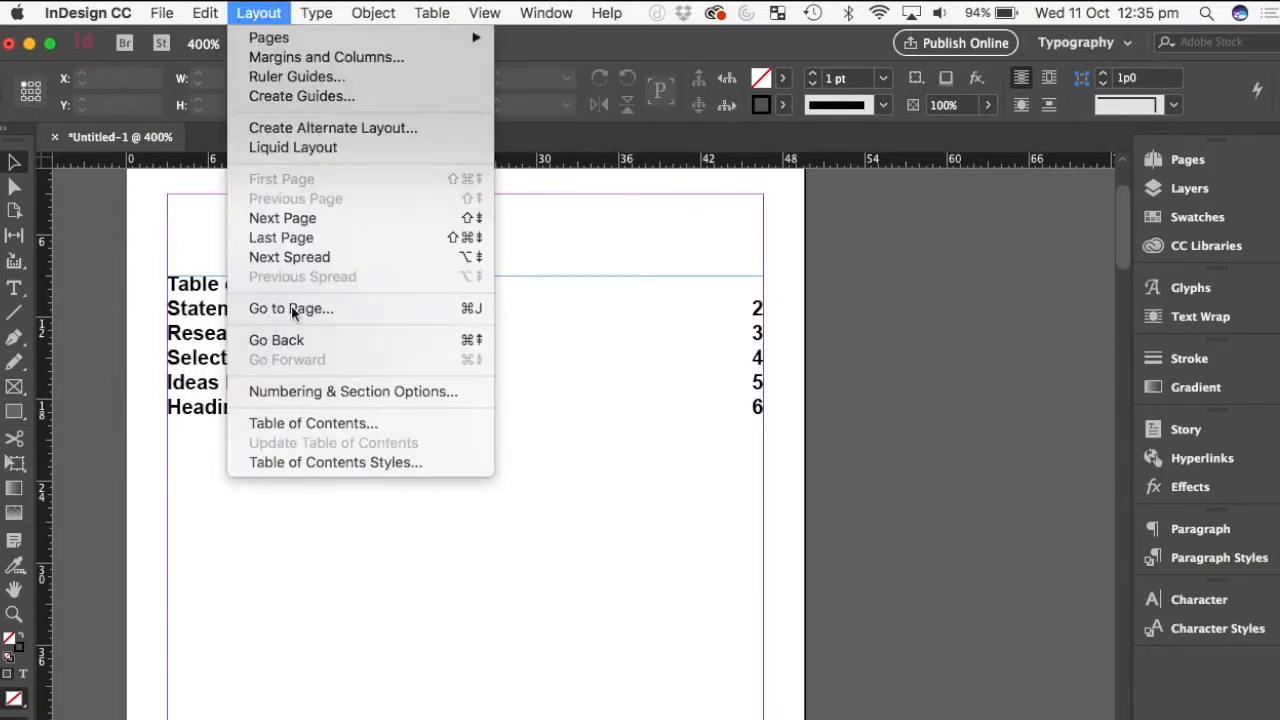
{"action": "left_click", "coordinate": [318, 423]}
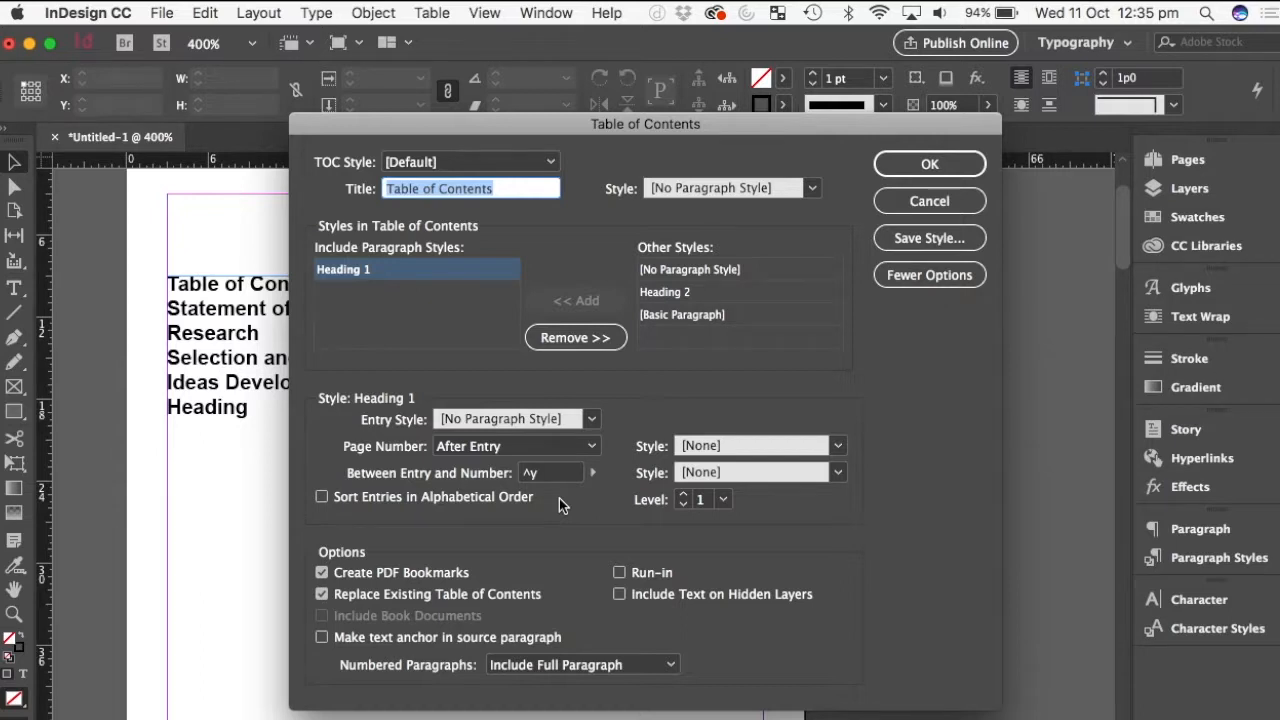
{"action": "left_click", "coordinate": [929, 164]}
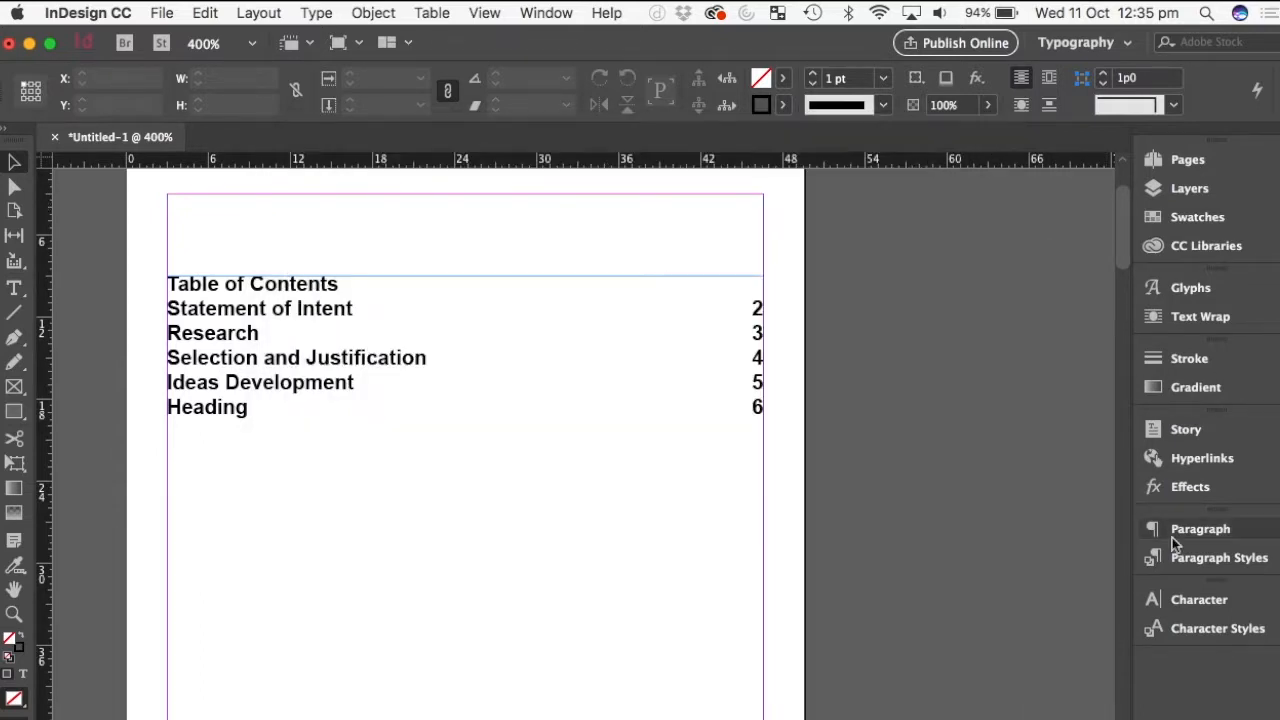
Step: Create a new paragraph style based on Heading 1 and name it "TOC style"
{"action": "left_click", "coordinate": [1215, 548]}
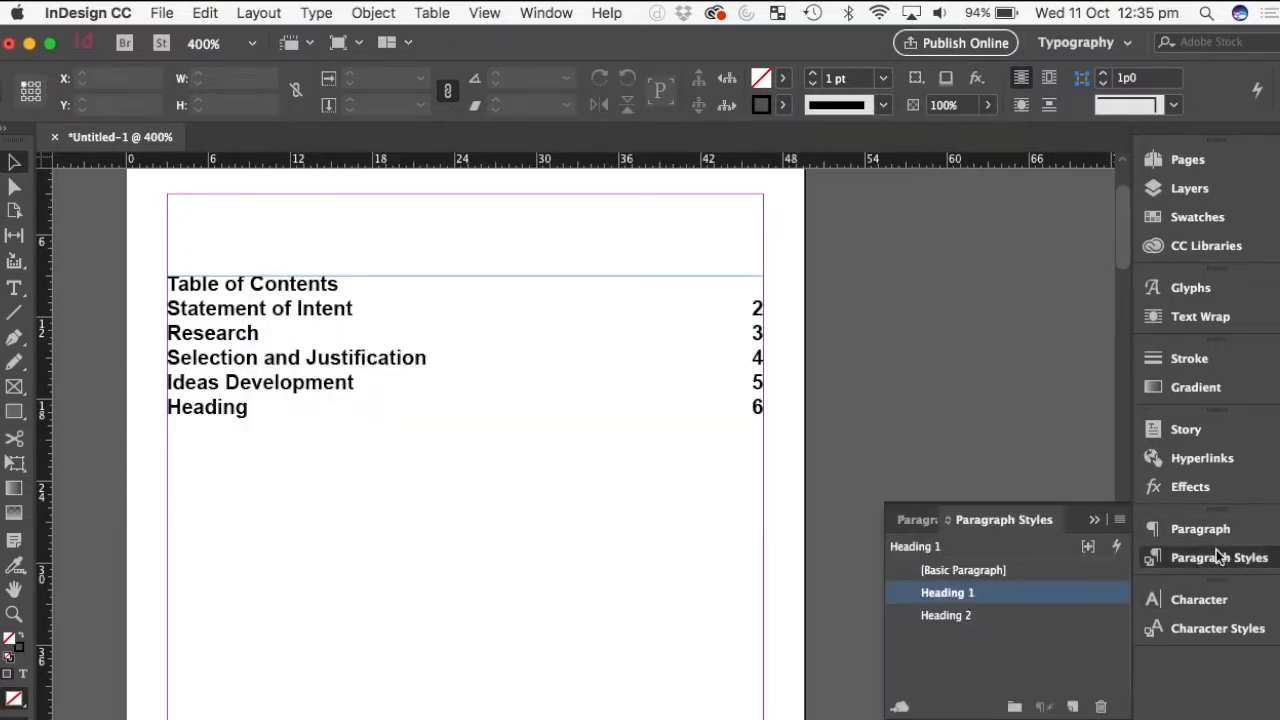
{"action": "left_click", "coordinate": [1073, 707]}
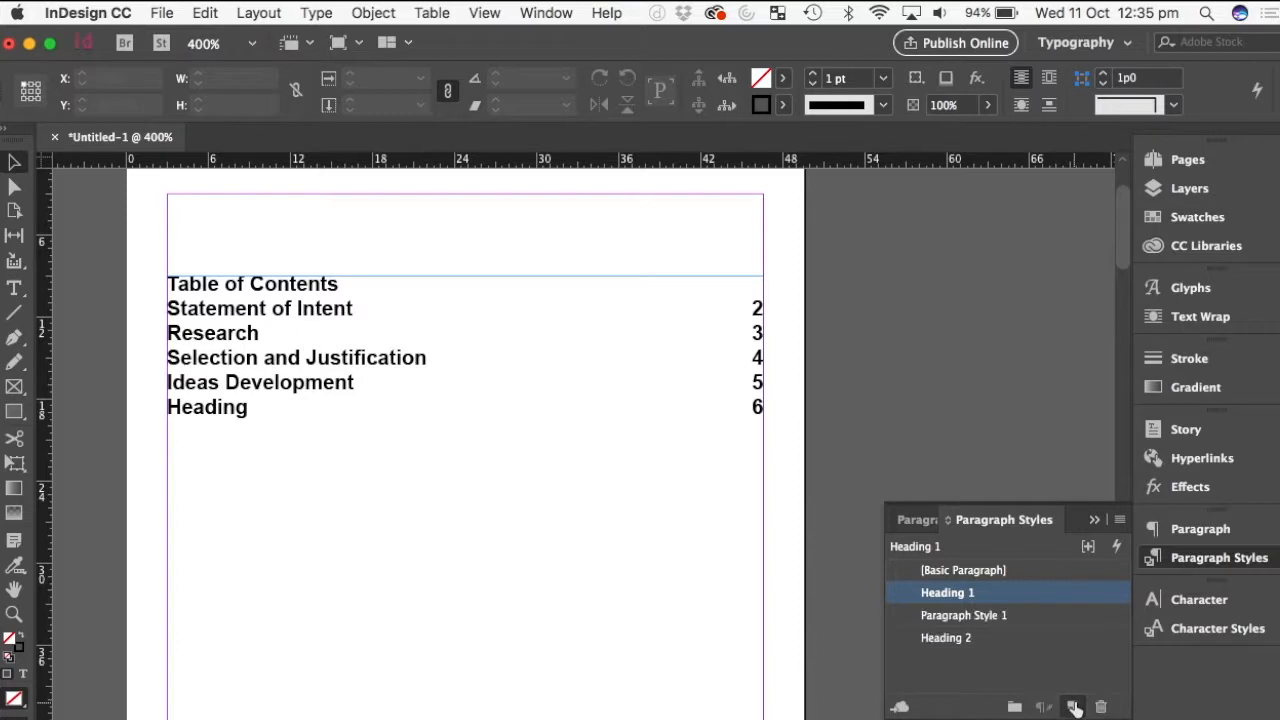
{"action": "left_click", "coordinate": [973, 619]}
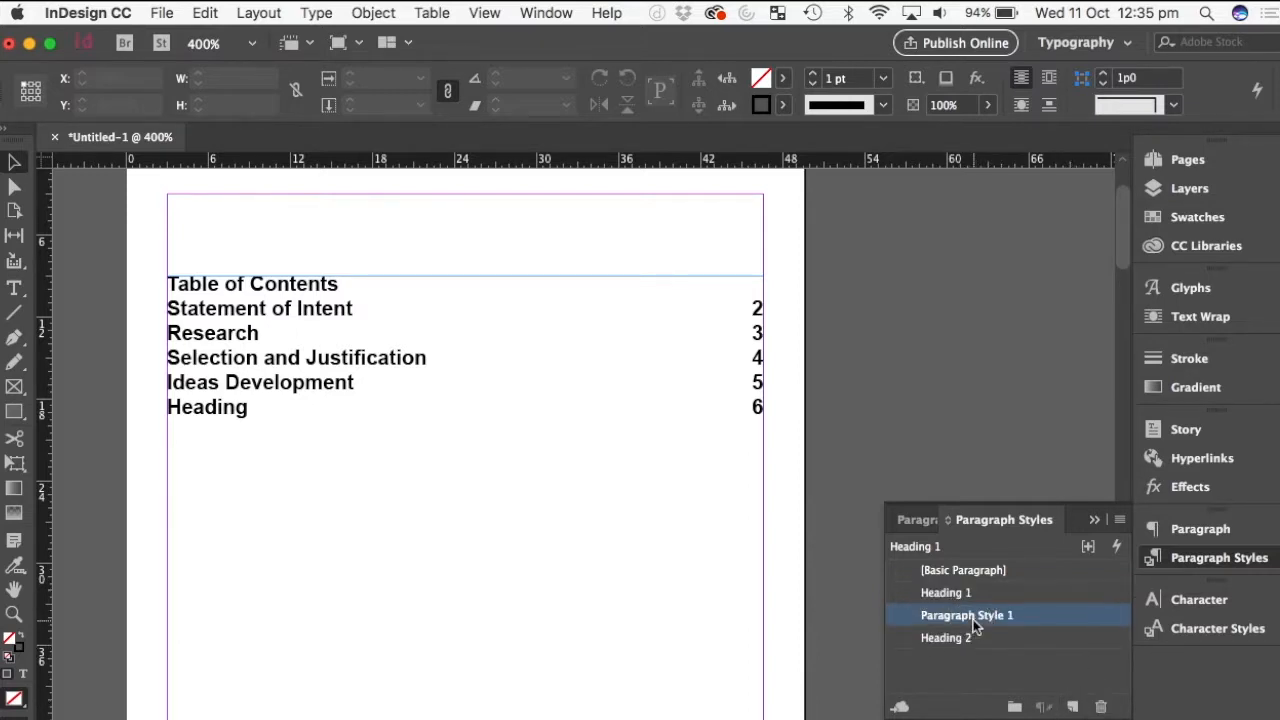
{"action": "left_click", "coordinate": [975, 617]}
{"action": "left_click", "coordinate": [1028, 641]}
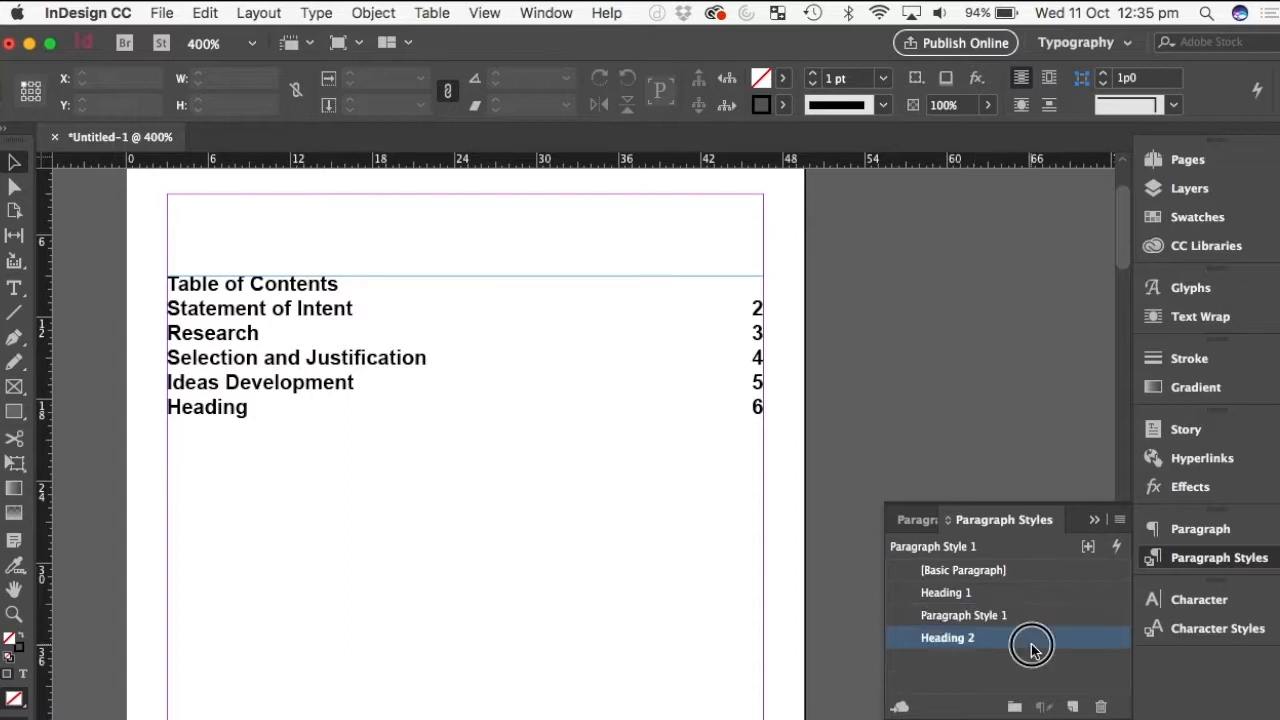
{"action": "double_click", "coordinate": [938, 618]}
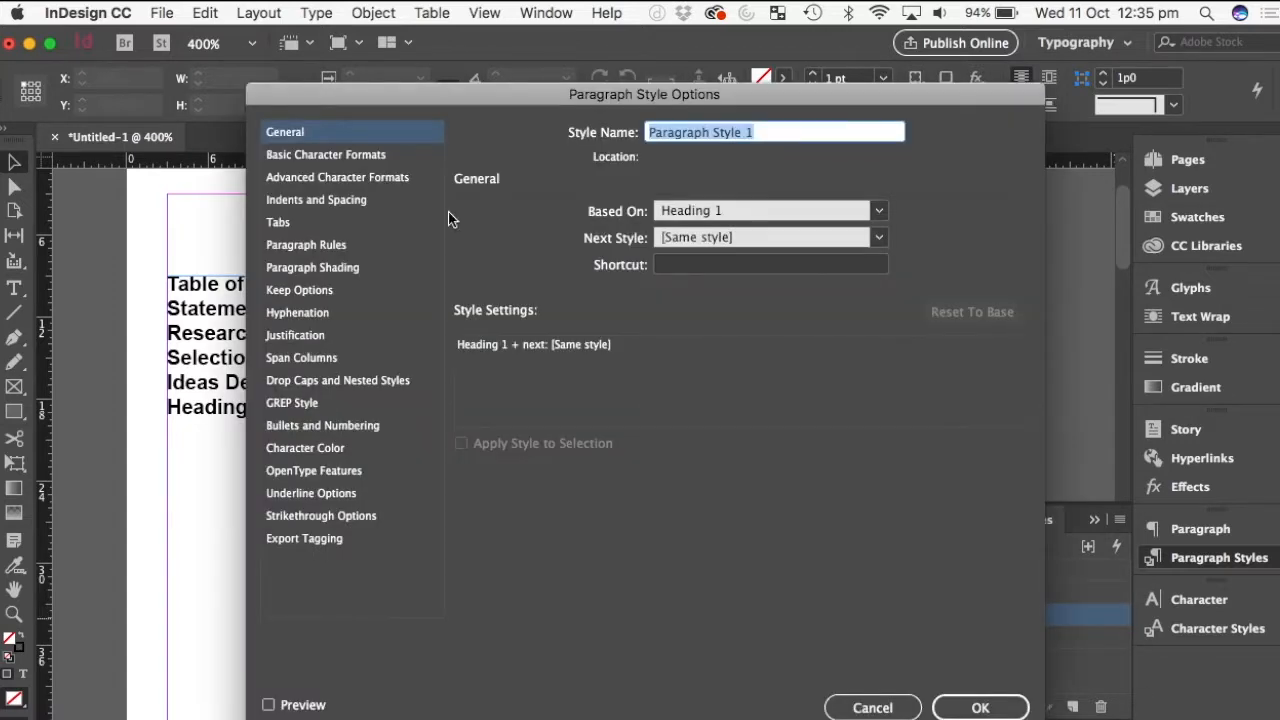
{"action": "type", "text": "TOC"}
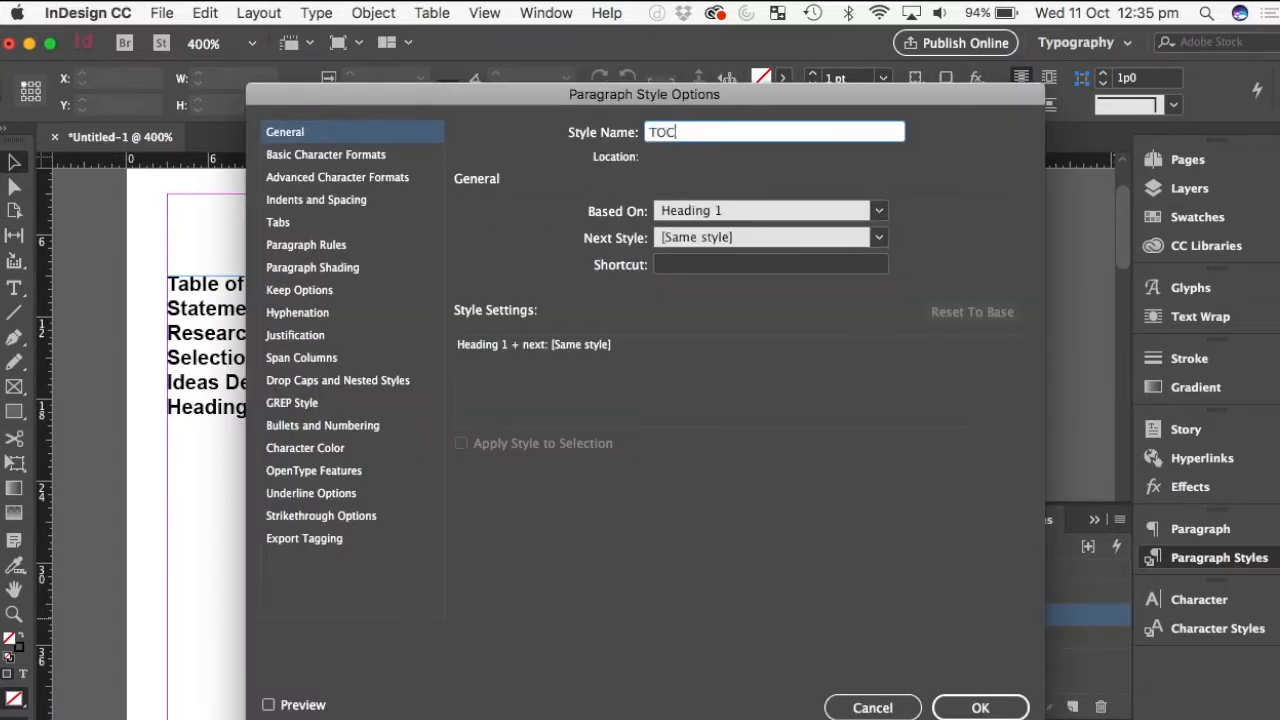
{"action": "type", "text": " style"}
Step: Set the TOC style's character format to Avenir Next Italic at 15 pt with strikethrough, and save the style
{"action": "left_click", "coordinate": [342, 156]}
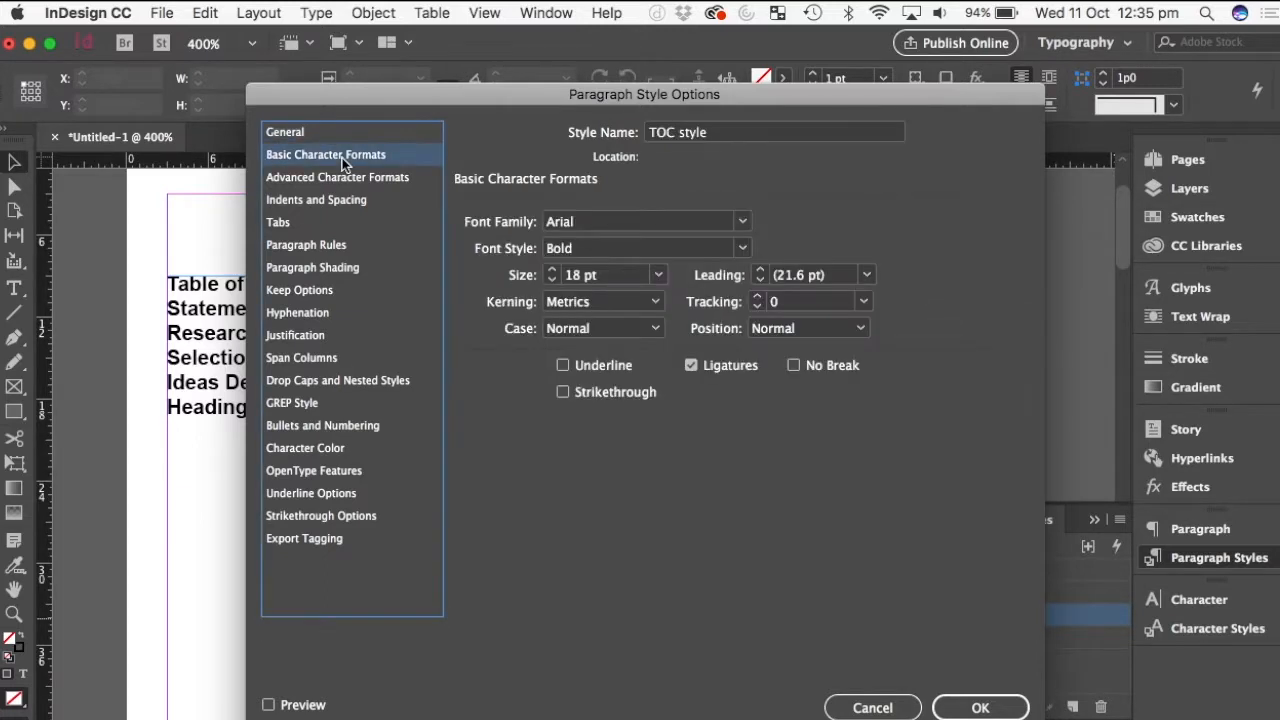
{"action": "left_click", "coordinate": [742, 221]}
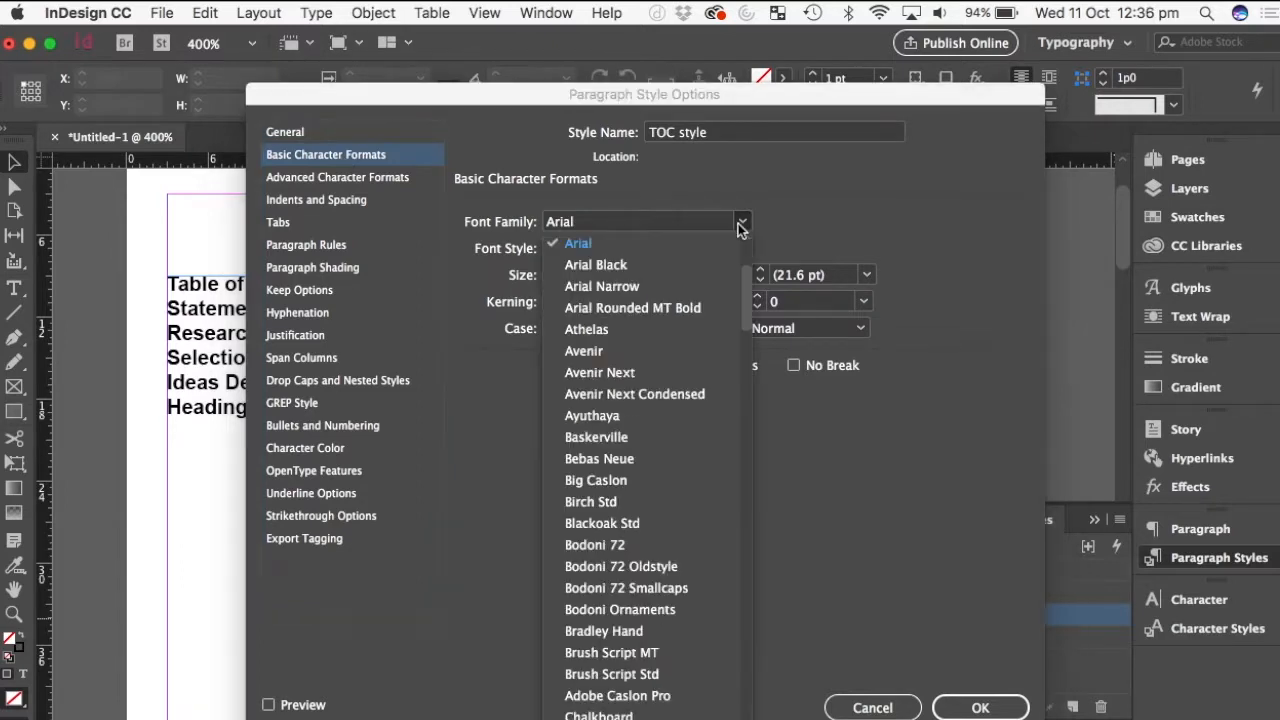
{"action": "left_click", "coordinate": [634, 374]}
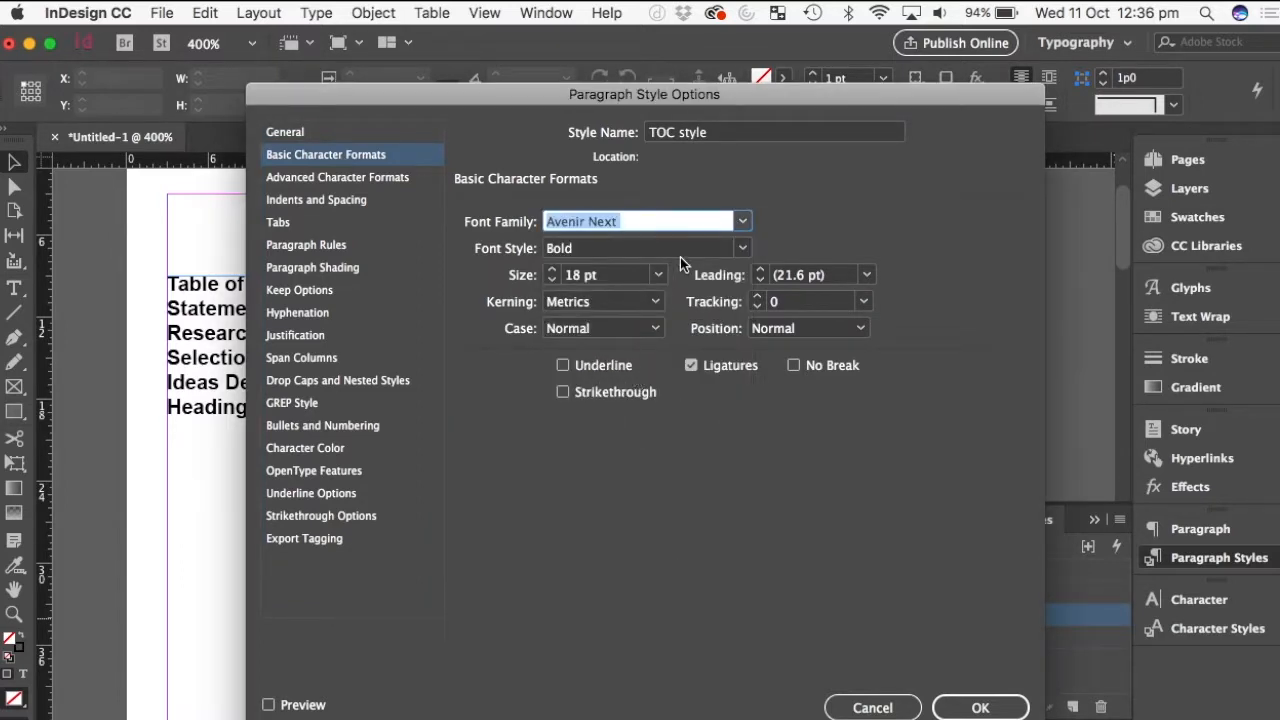
{"action": "left_click", "coordinate": [742, 248]}
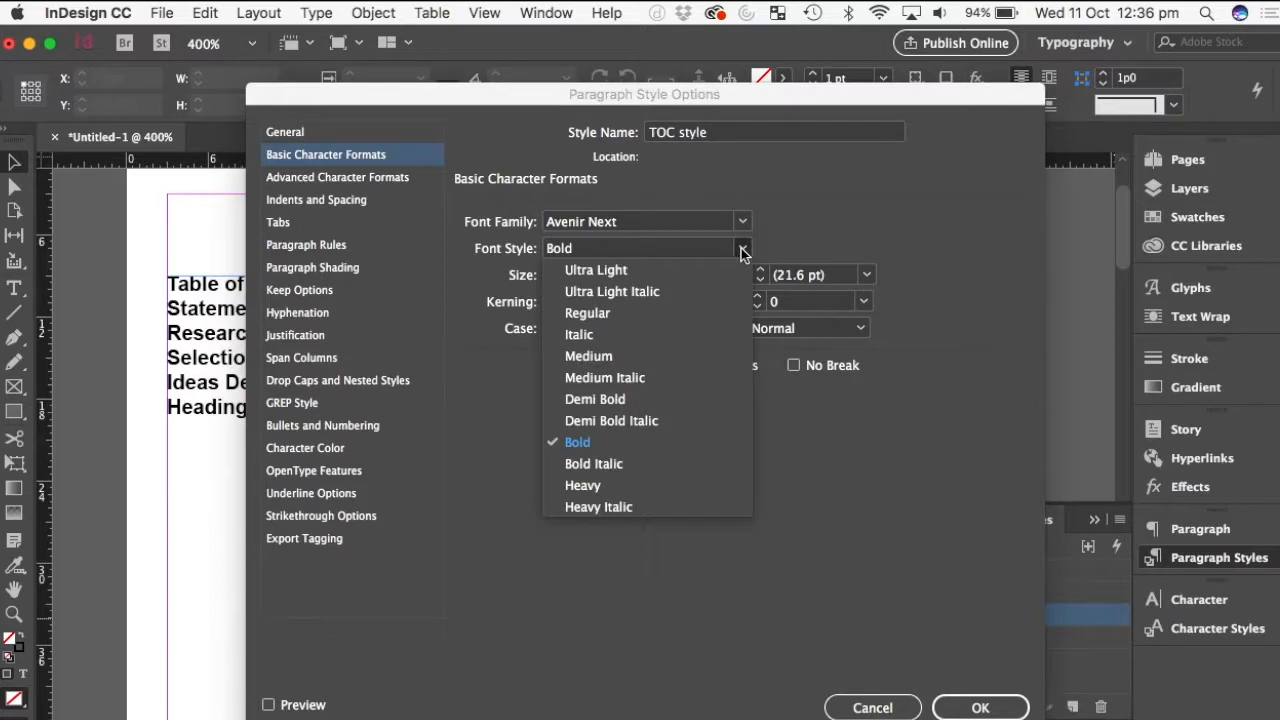
{"action": "left_click", "coordinate": [607, 337]}
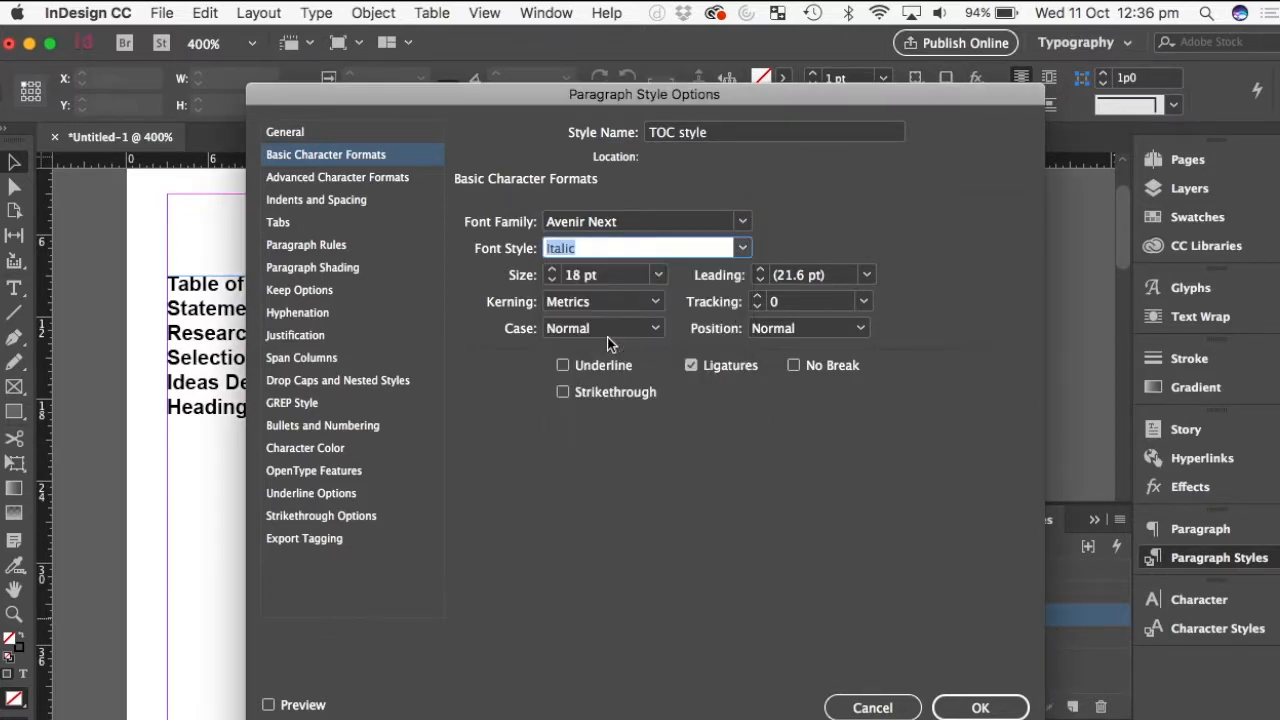
{"action": "left_click", "coordinate": [552, 281]}
{"action": "left_click", "coordinate": [552, 281]}
{"action": "left_click", "coordinate": [552, 281]}
{"action": "left_click", "coordinate": [614, 402]}
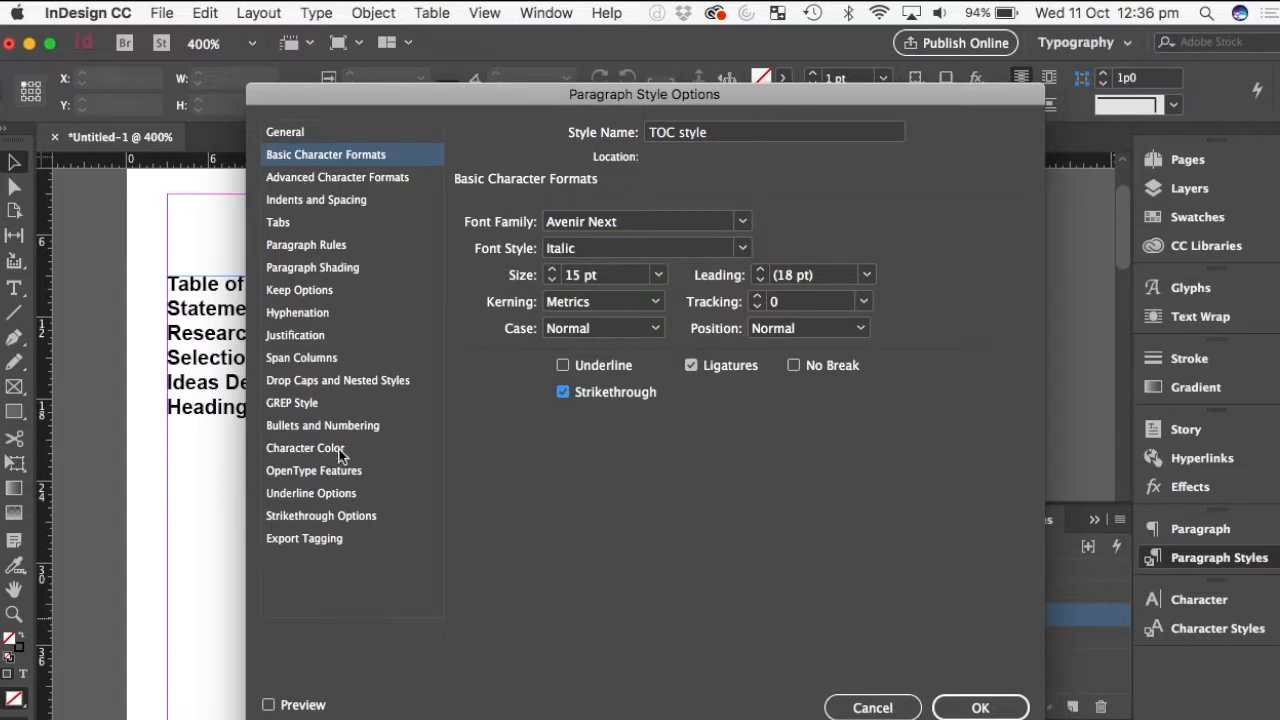
{"action": "left_click", "coordinate": [980, 707]}
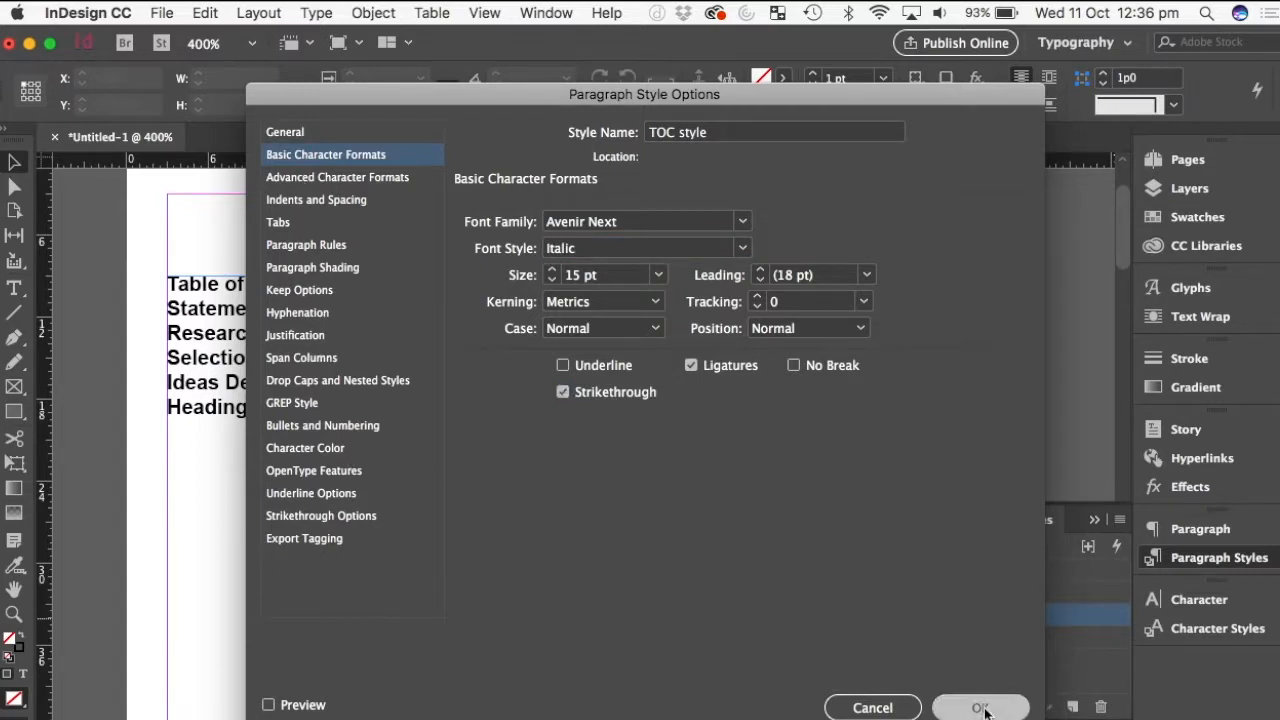
Step: Select the table of contents frame on the first page
{"action": "scroll", "coordinate": [566, 423], "scroll_direction": "up", "scroll_amount": 3}
{"action": "left_click", "coordinate": [343, 457]}
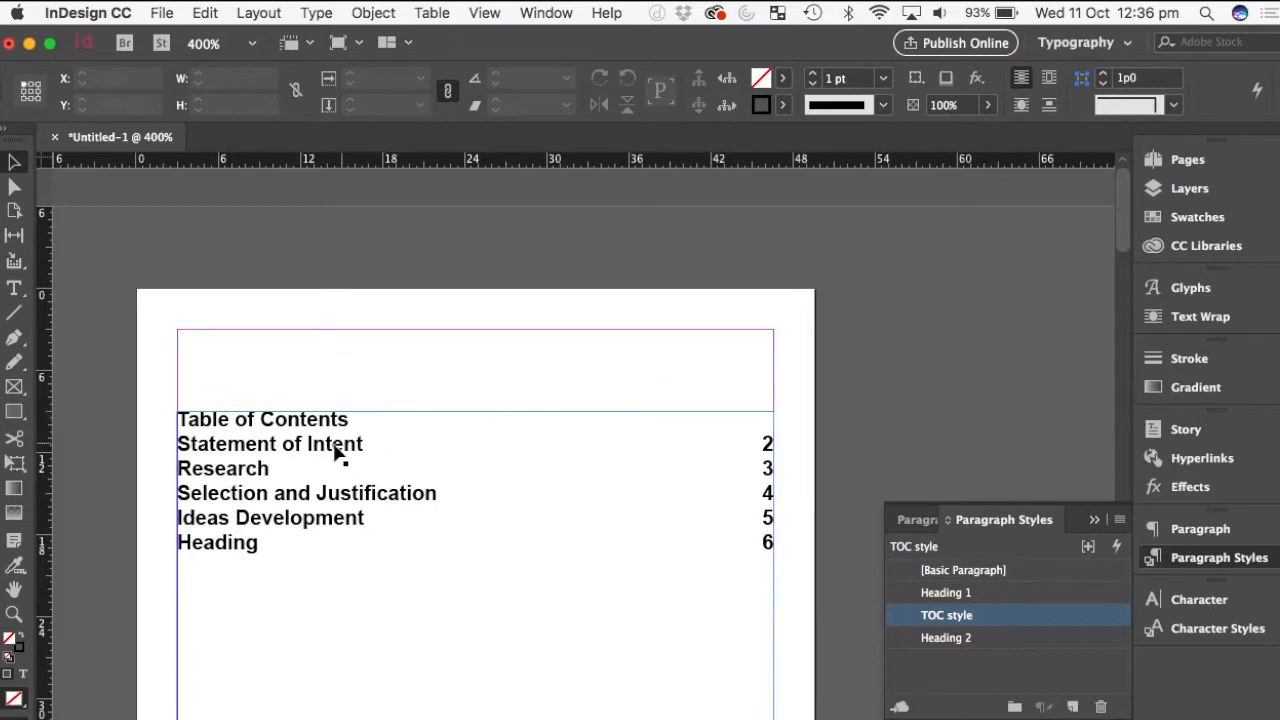
Step: Open the table of contents settings and set the title's paragraph style to TOC style
{"action": "left_click", "coordinate": [250, 13]}
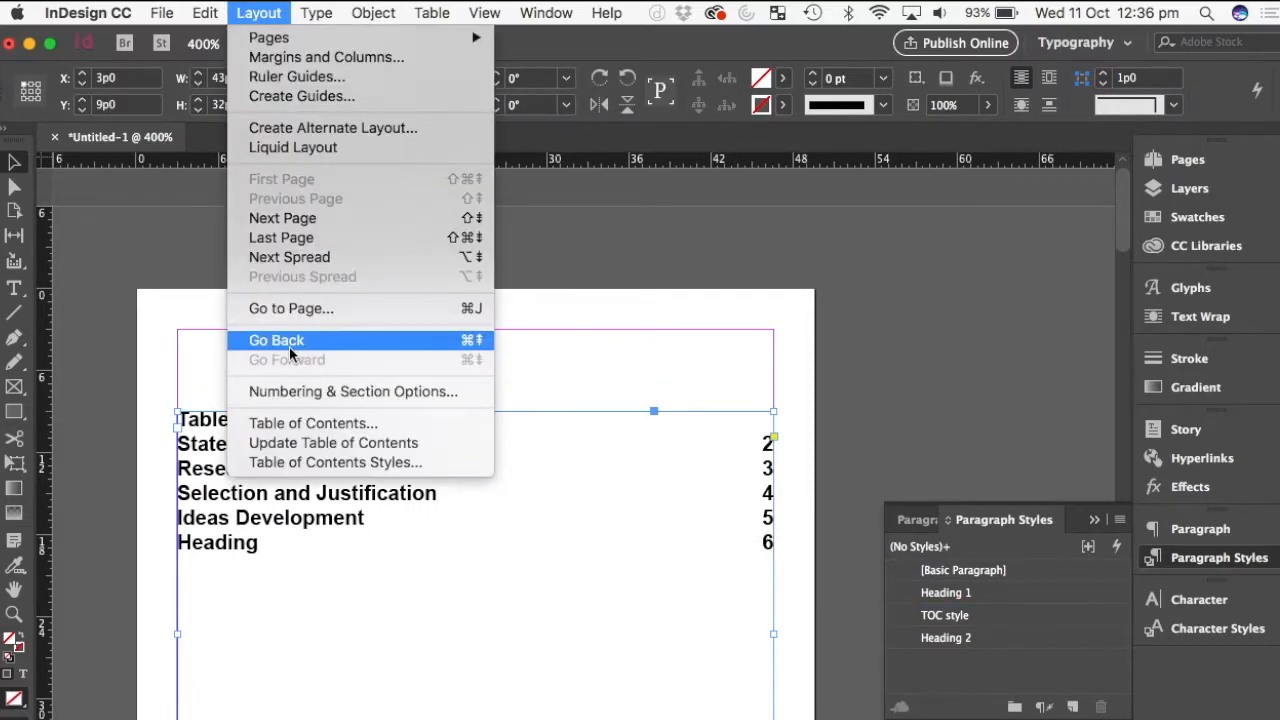
{"action": "left_click", "coordinate": [352, 427]}
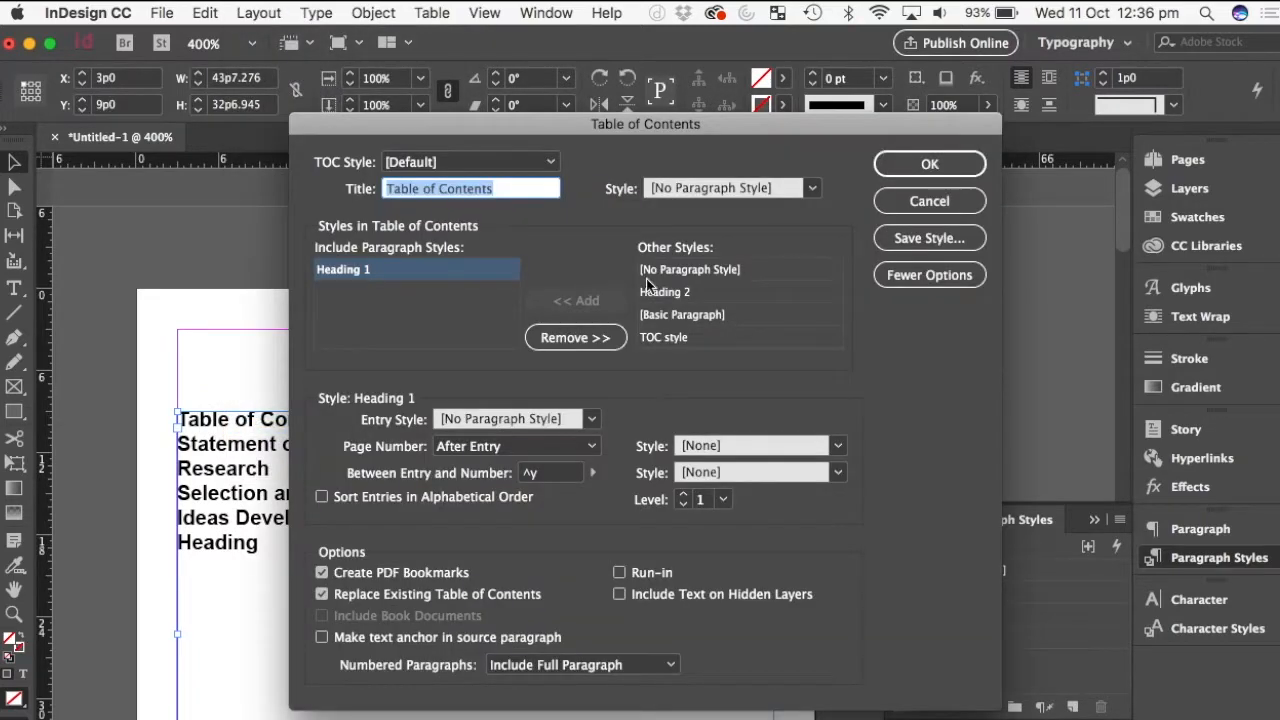
{"action": "left_click", "coordinate": [814, 190]}
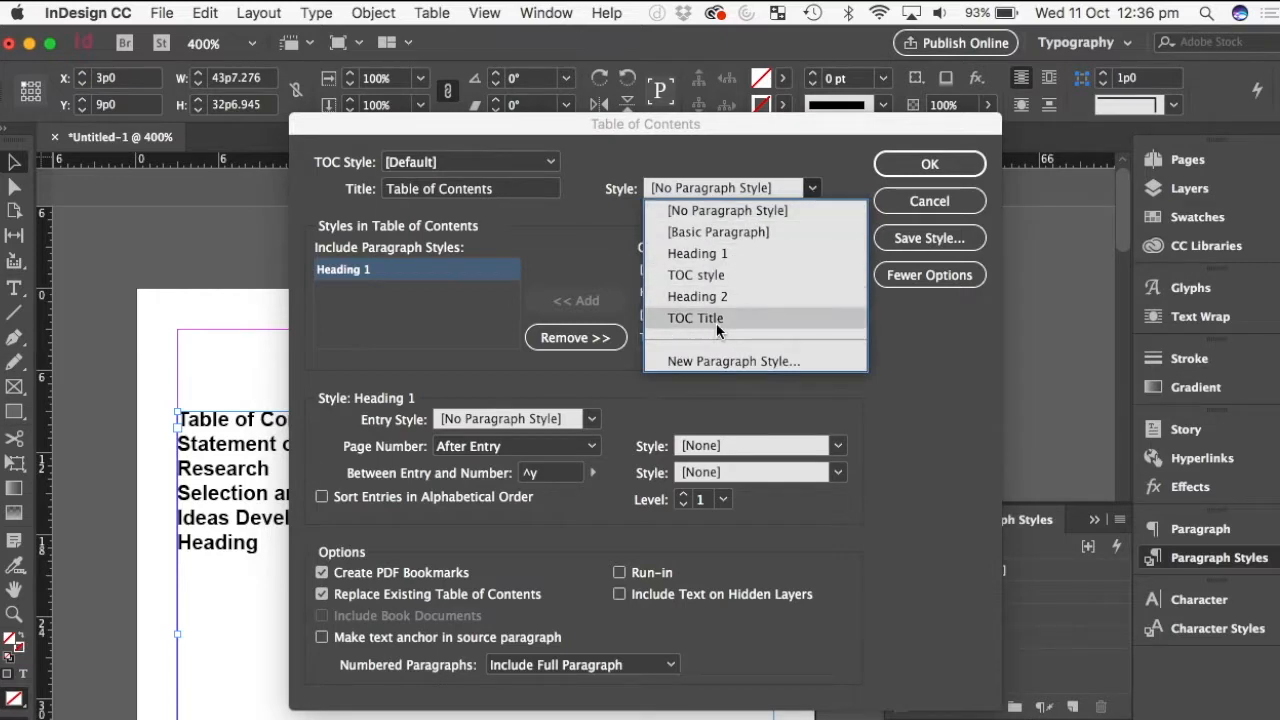
{"action": "left_click", "coordinate": [729, 274]}
{"action": "left_click_drag", "start_coordinate": [714, 130], "coordinate": [728, 98]}
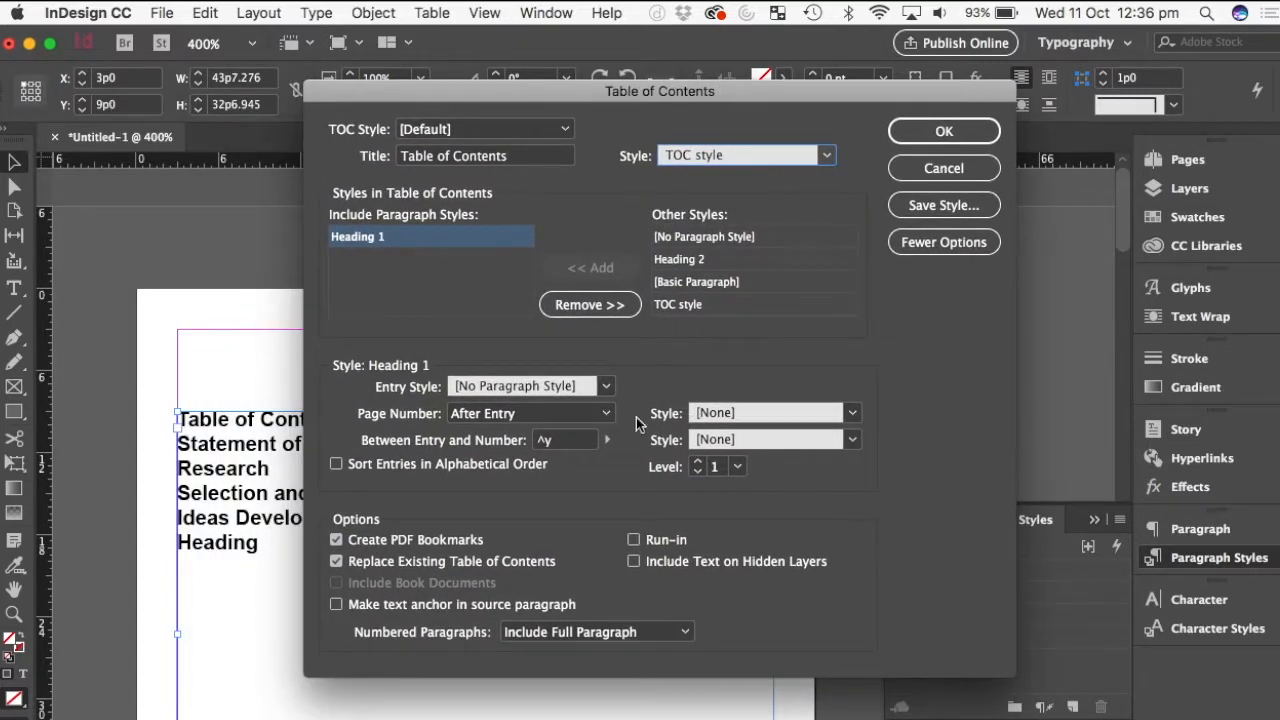
Step: Set the entry style for Heading 1 to TOC style and update the existing table of contents with these settings
{"action": "left_click", "coordinate": [605, 388]}
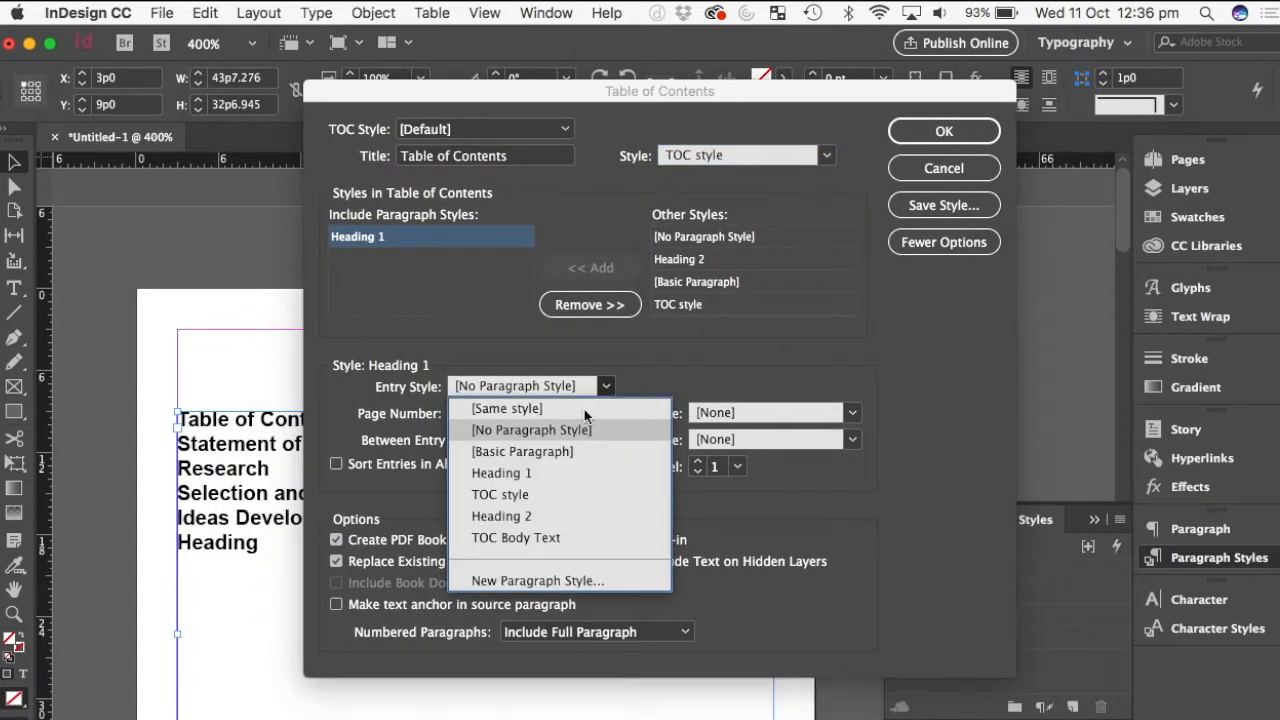
{"action": "left_click", "coordinate": [532, 494]}
{"action": "left_click", "coordinate": [944, 131]}
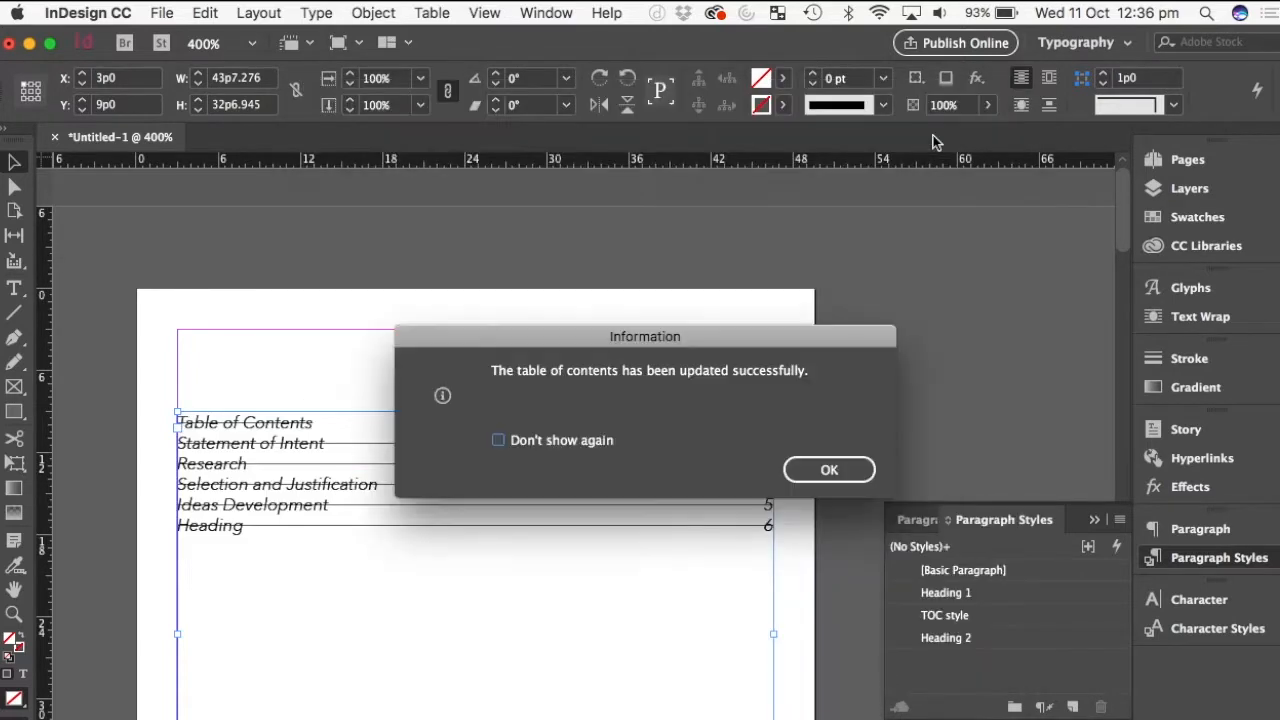
{"action": "left_click", "coordinate": [829, 469]}
{"action": "left_click", "coordinate": [917, 420]}
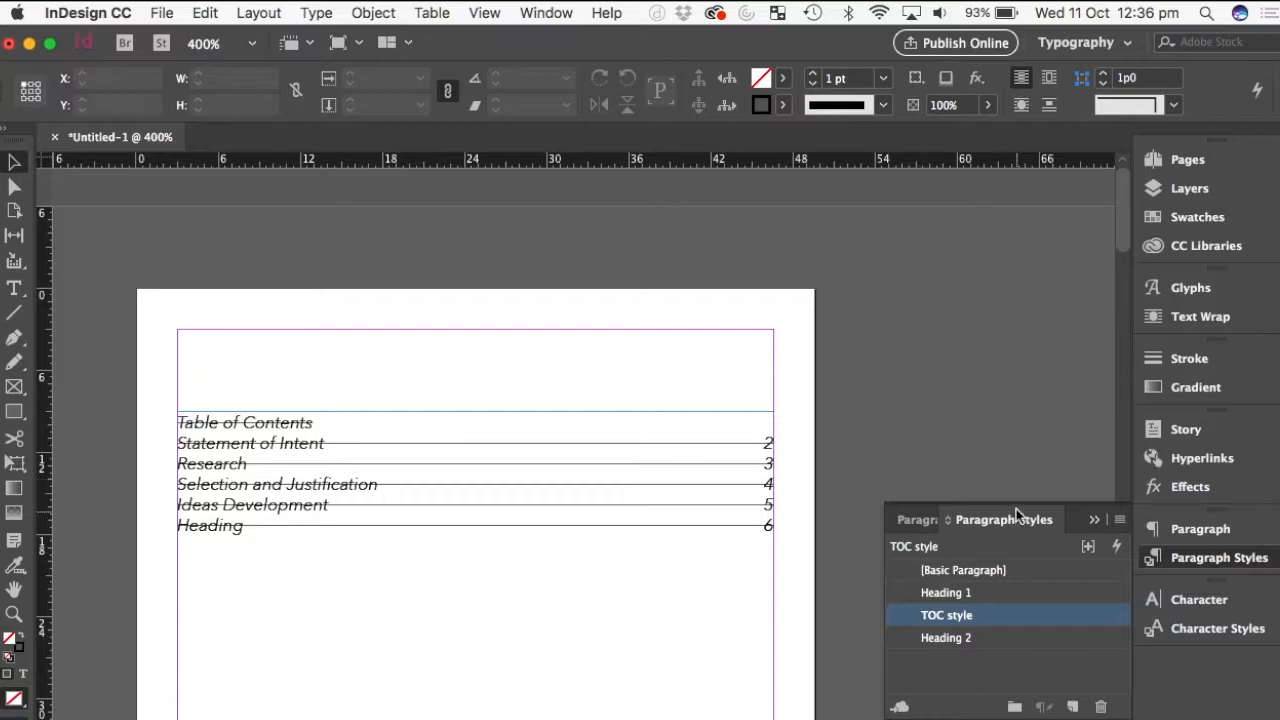
{"action": "left_click", "coordinate": [1092, 519]}
Step: Switch to the INDESIGN note in Stickies, review the page numbers and master pages topics, and return to the InDesign document
{"action": "key", "text": "ctrl+Up"}
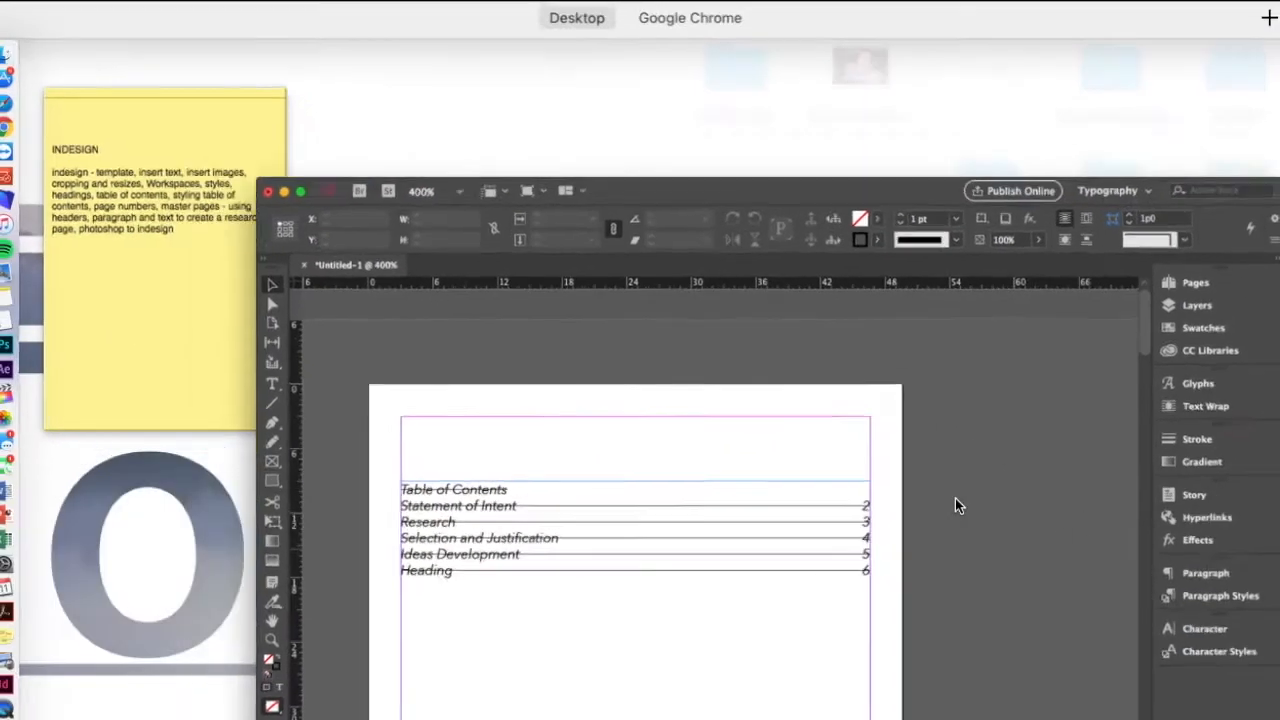
{"action": "left_click", "coordinate": [190, 330]}
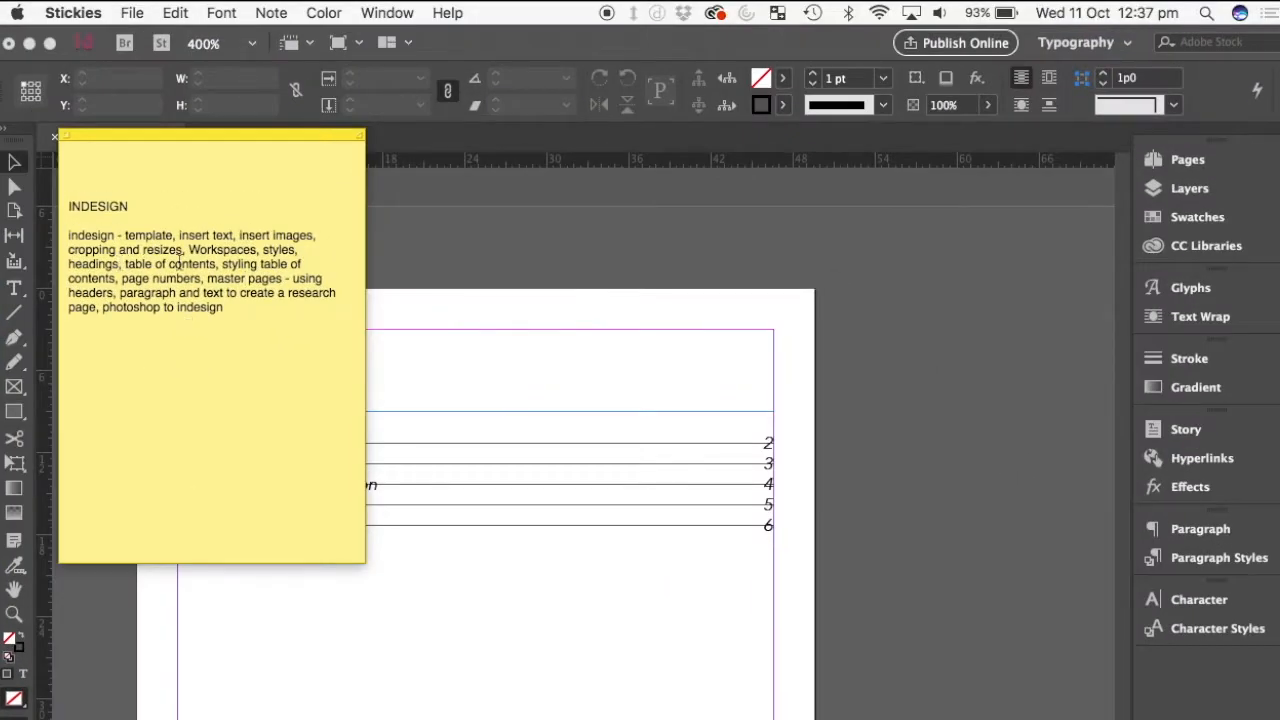
{"action": "left_click", "coordinate": [245, 278]}
{"action": "left_click_drag", "start_coordinate": [122, 278], "coordinate": [201, 278]}
{"action": "left_click", "coordinate": [866, 323]}
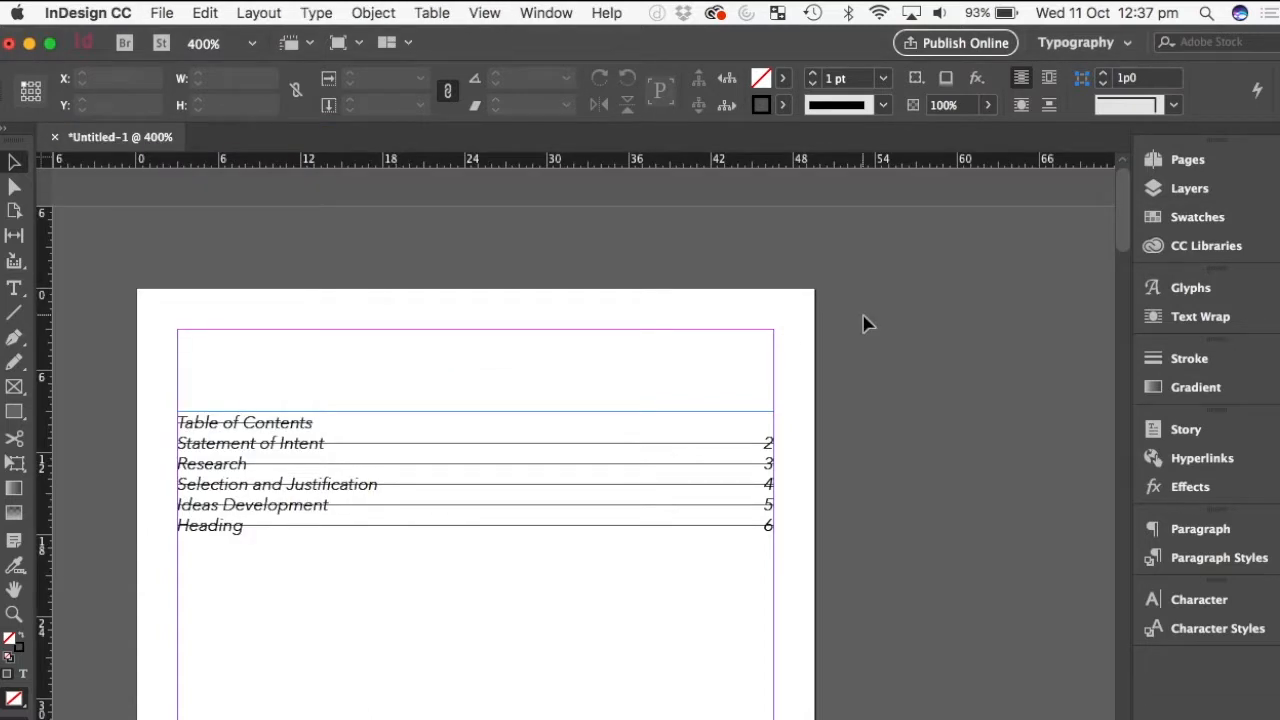
{"action": "scroll", "coordinate": [866, 323], "scroll_direction": "down", "scroll_amount": 3}
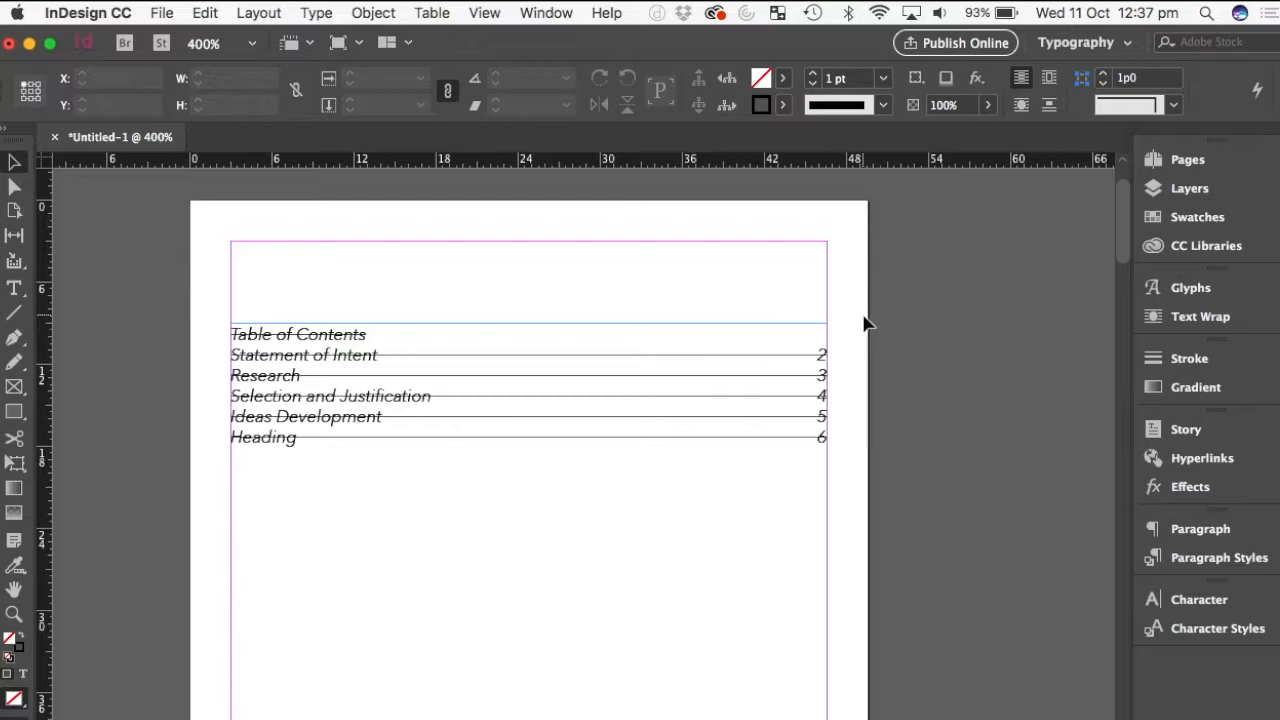
{"action": "key", "text": "ctrl+Up"}
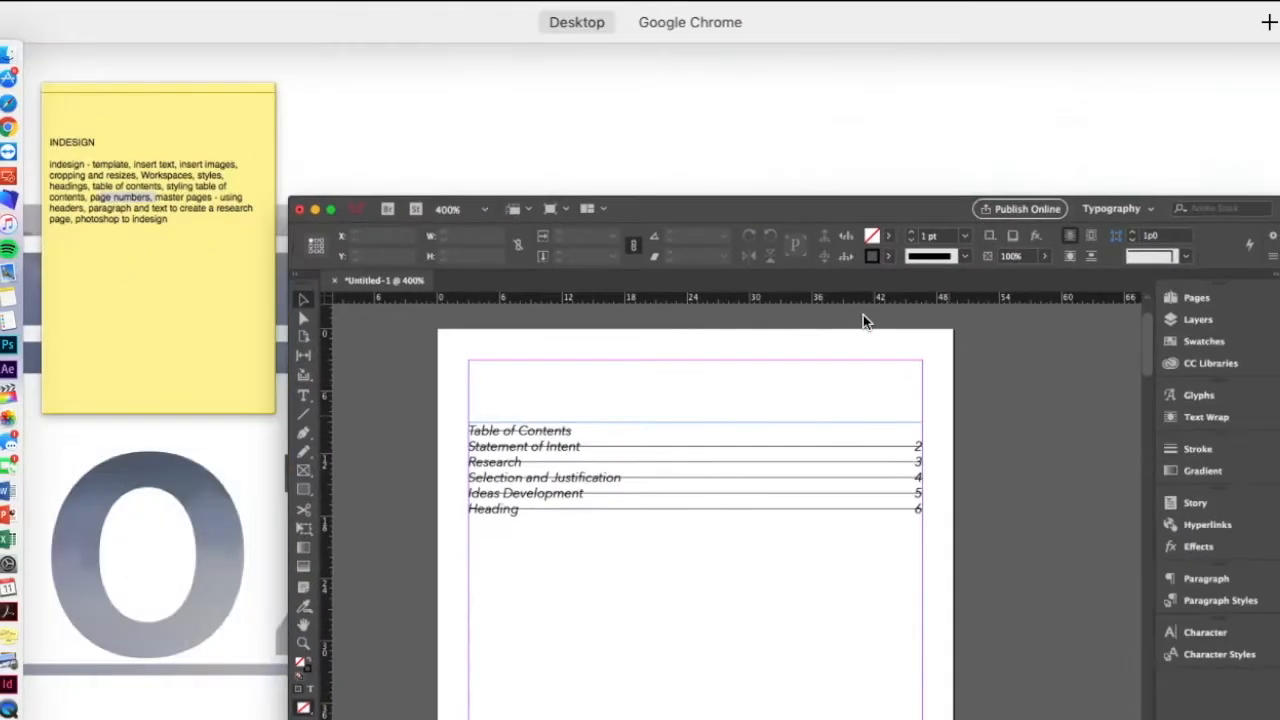
{"action": "left_click", "coordinate": [137, 206]}
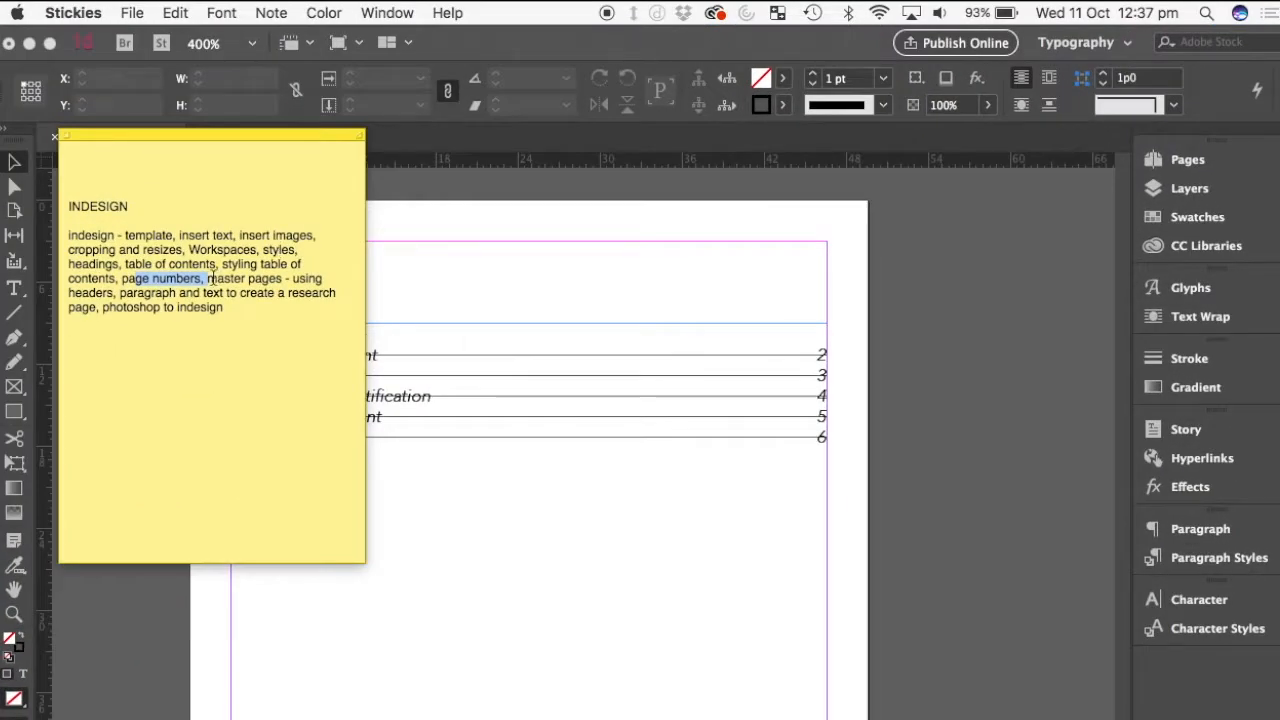
{"action": "left_click_drag", "start_coordinate": [207, 278], "coordinate": [284, 276]}
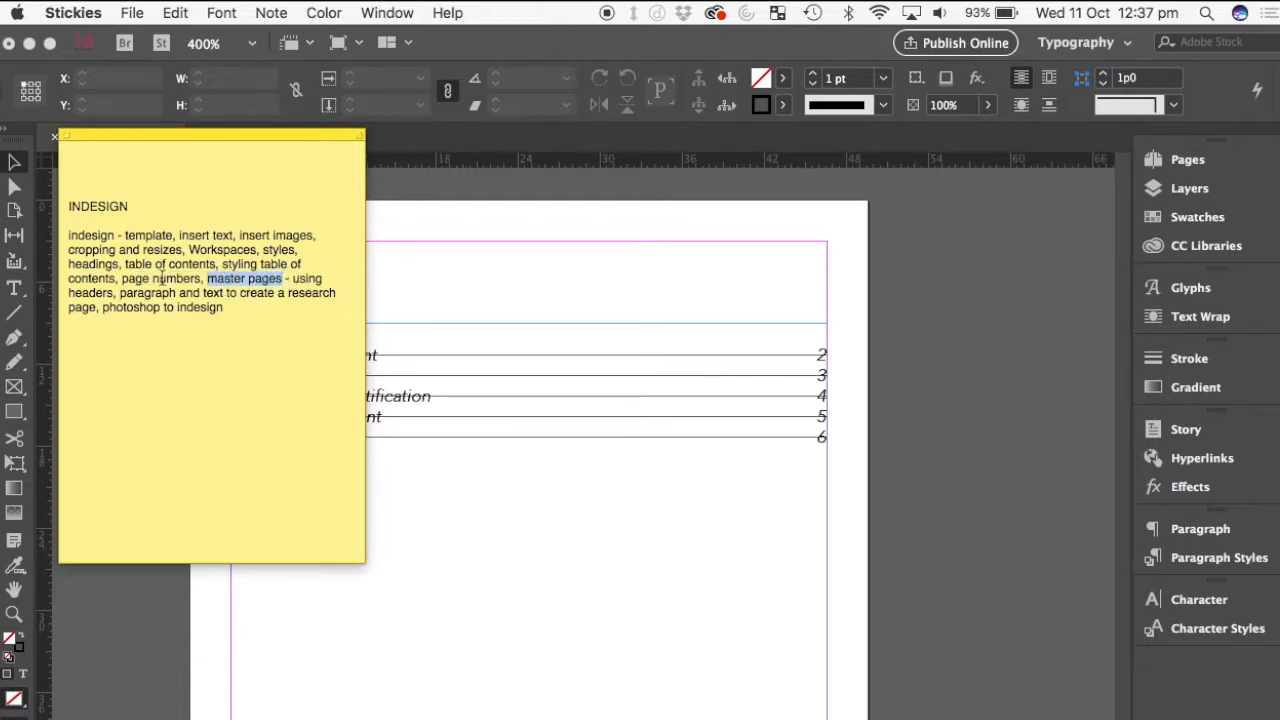
{"action": "left_click", "coordinate": [894, 311]}
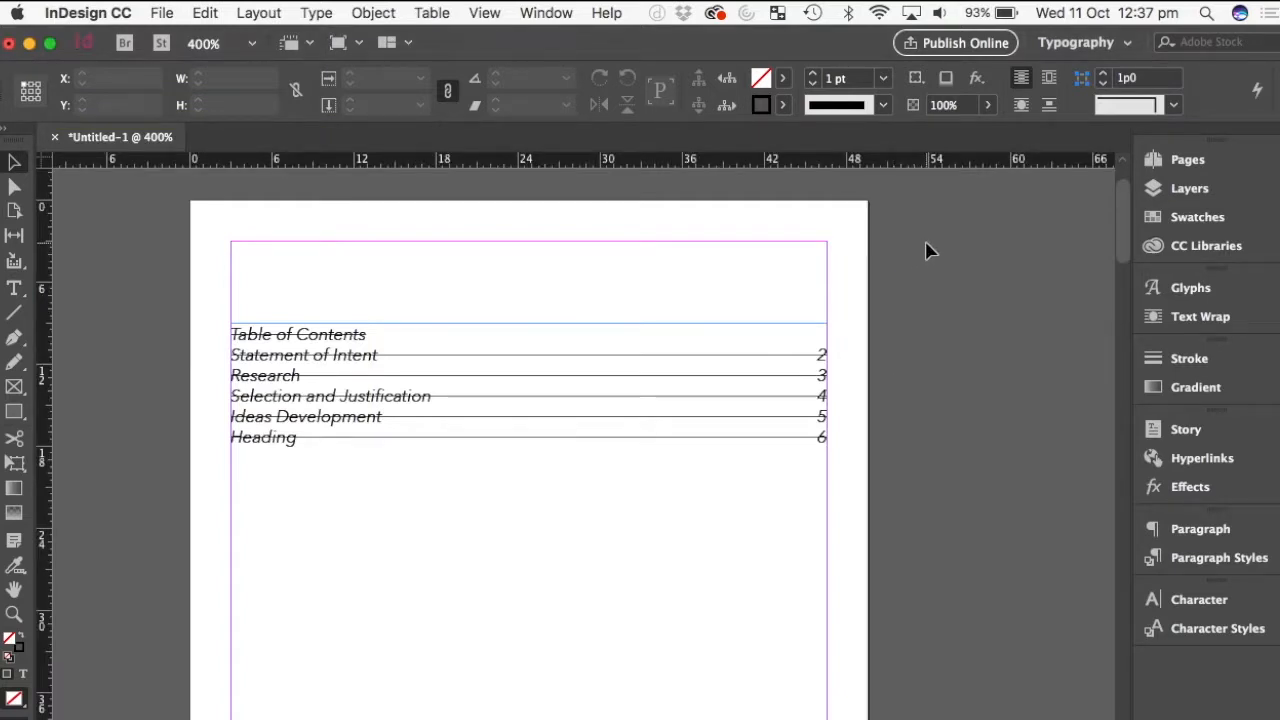
Step: Go to page 4 from the document's page overview and examine the page commands available for it
{"action": "left_click", "coordinate": [1193, 160]}
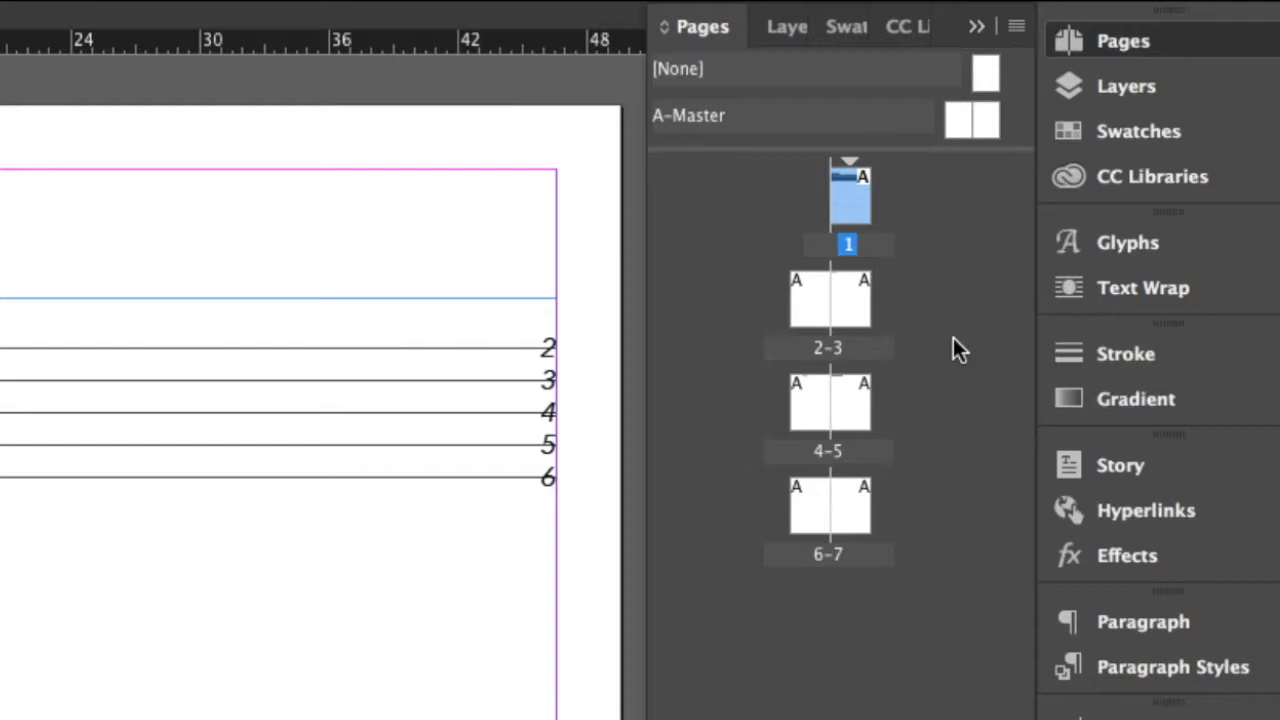
{"action": "double_click", "coordinate": [807, 400]}
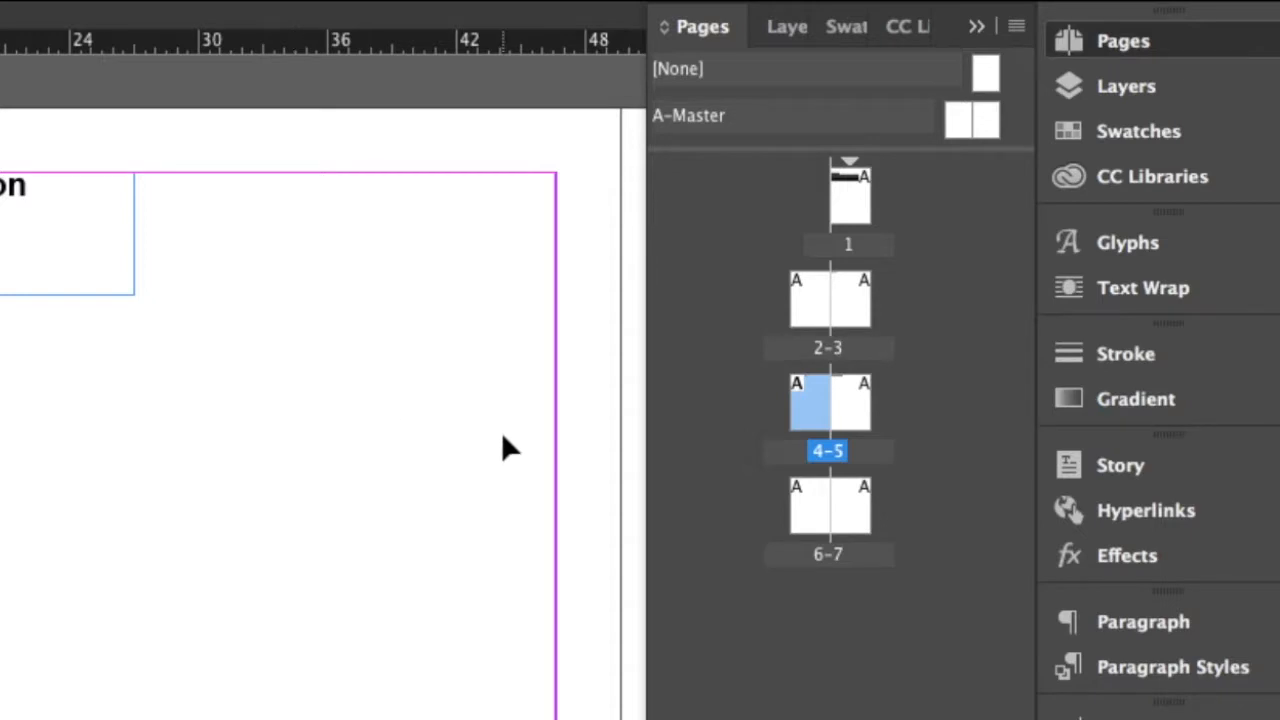
{"action": "right_click", "coordinate": [812, 410]}
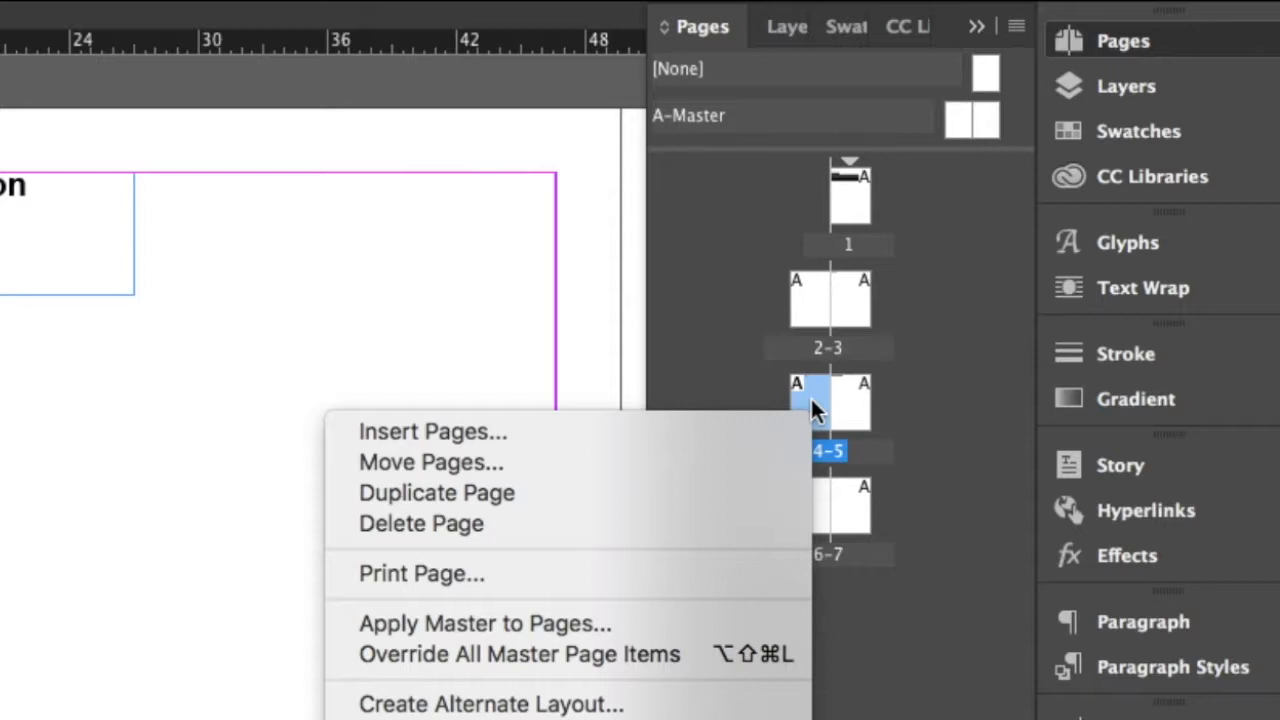
{"action": "left_click", "coordinate": [992, 418]}
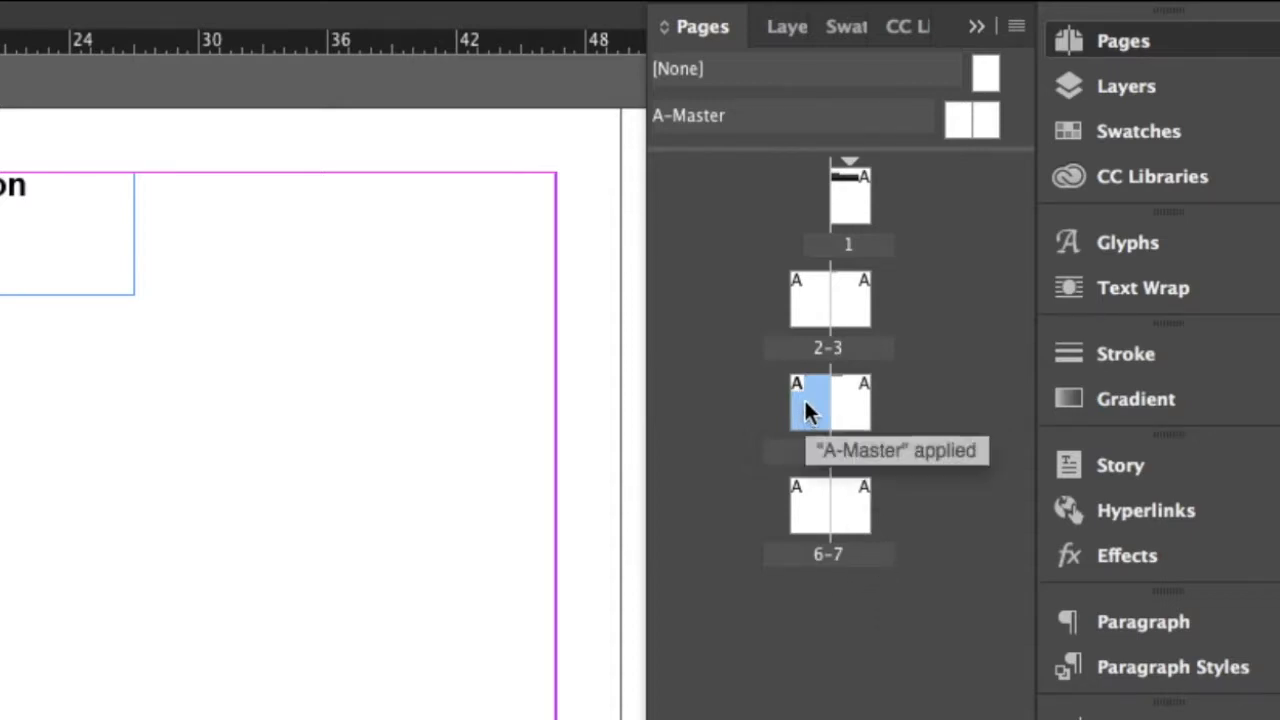
{"action": "mouse_move", "coordinate": [804, 398]}
{"action": "left_mouse_down"}
{"action": "mouse_move", "coordinate": [840, 382]}
{"action": "mouse_move", "coordinate": [876, 541]}
{"action": "mouse_move", "coordinate": [808, 400]}
{"action": "mouse_move", "coordinate": [818, 418]}
{"action": "left_mouse_up"}
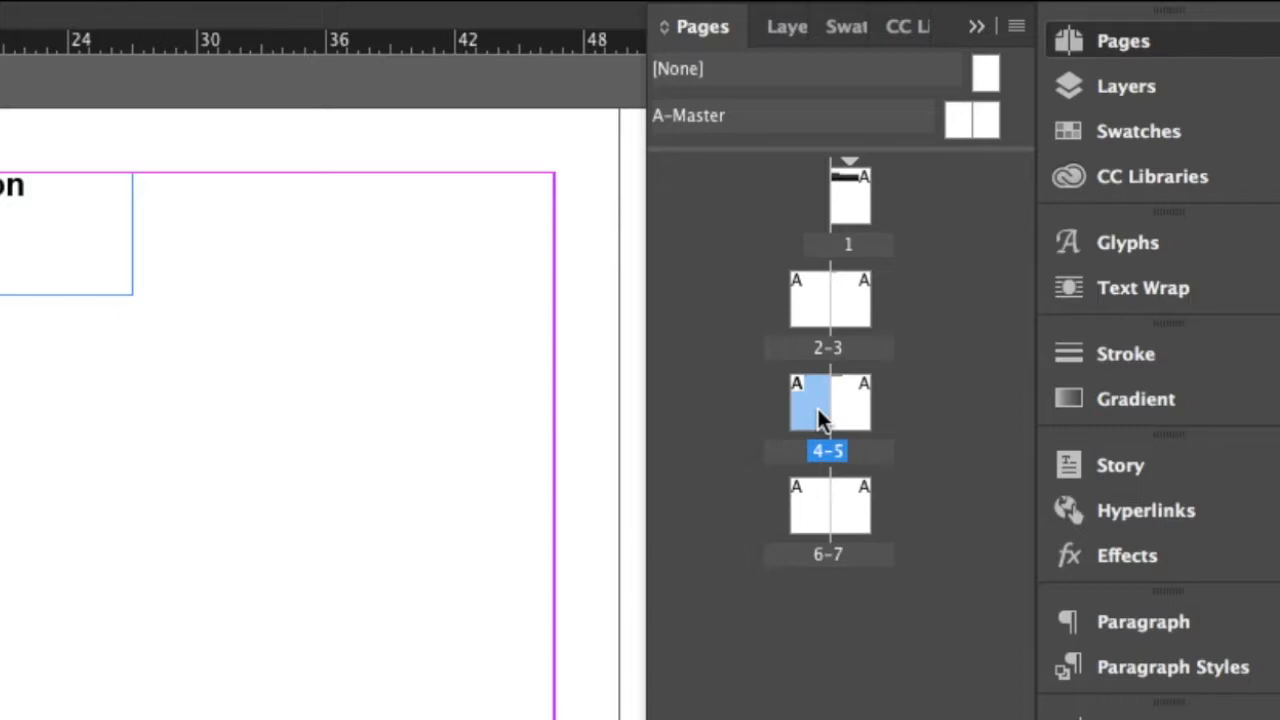
{"action": "right_click", "coordinate": [812, 386]}
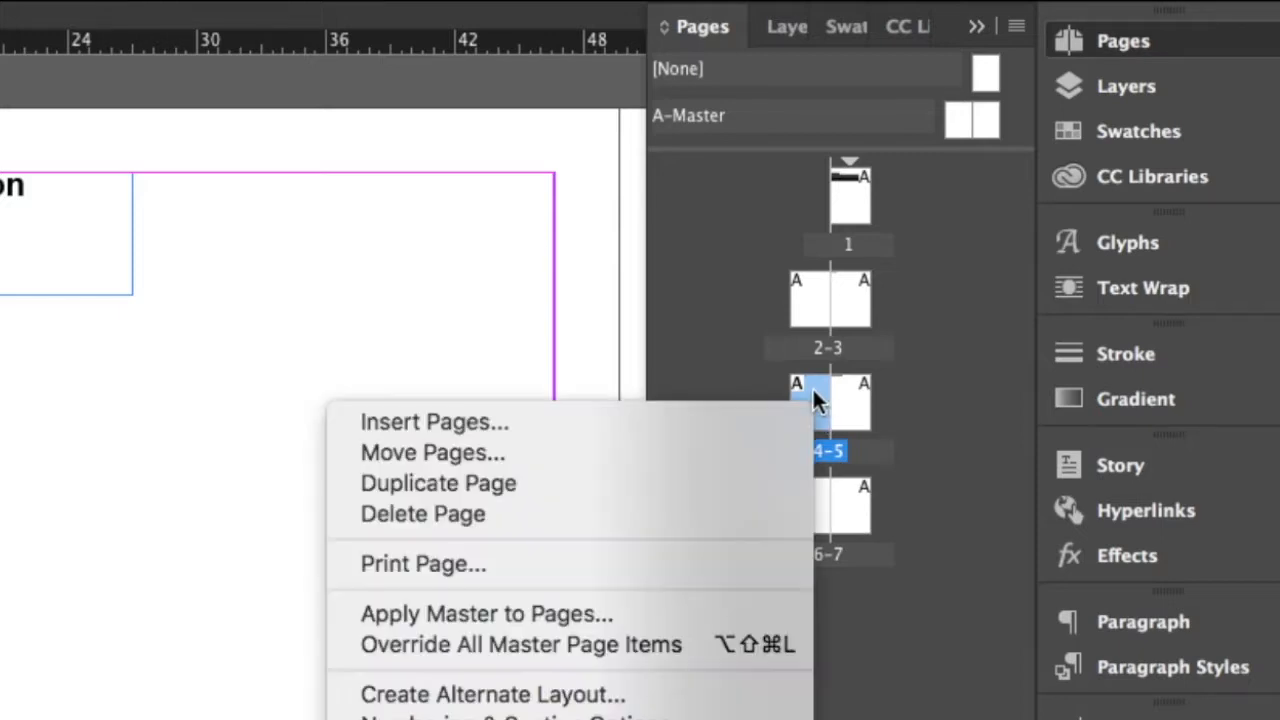
{"action": "left_click", "coordinate": [927, 424]}
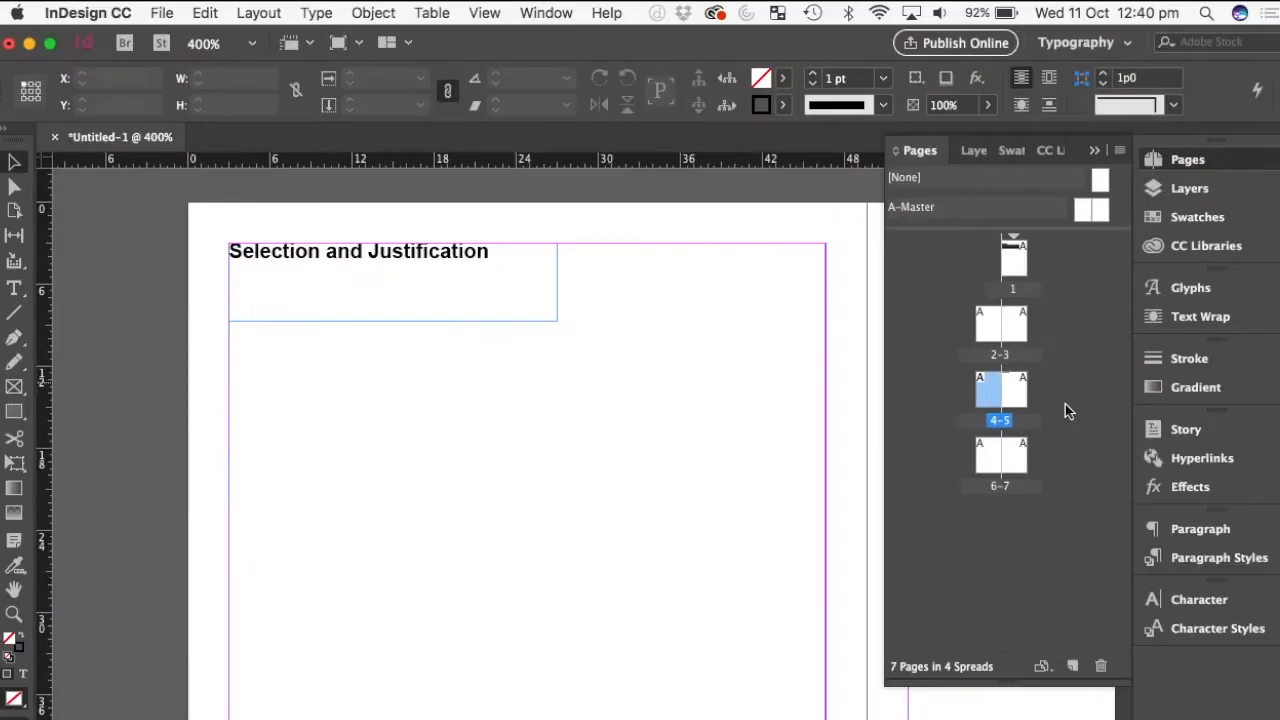
{"action": "left_click", "coordinate": [814, 414]}
{"action": "double_click", "coordinate": [990, 395]}
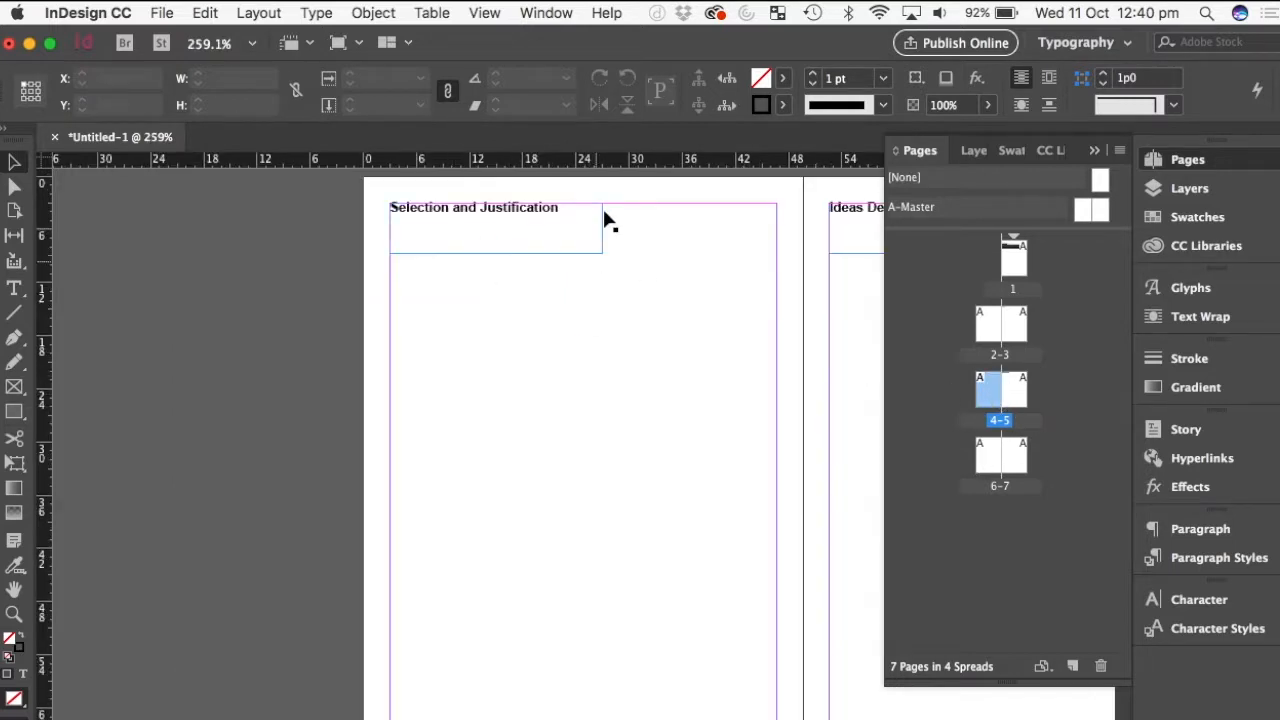
Step: Duplicate page 4 and try to move the copy between pages 4 and 5
{"action": "right_click", "coordinate": [988, 385]}
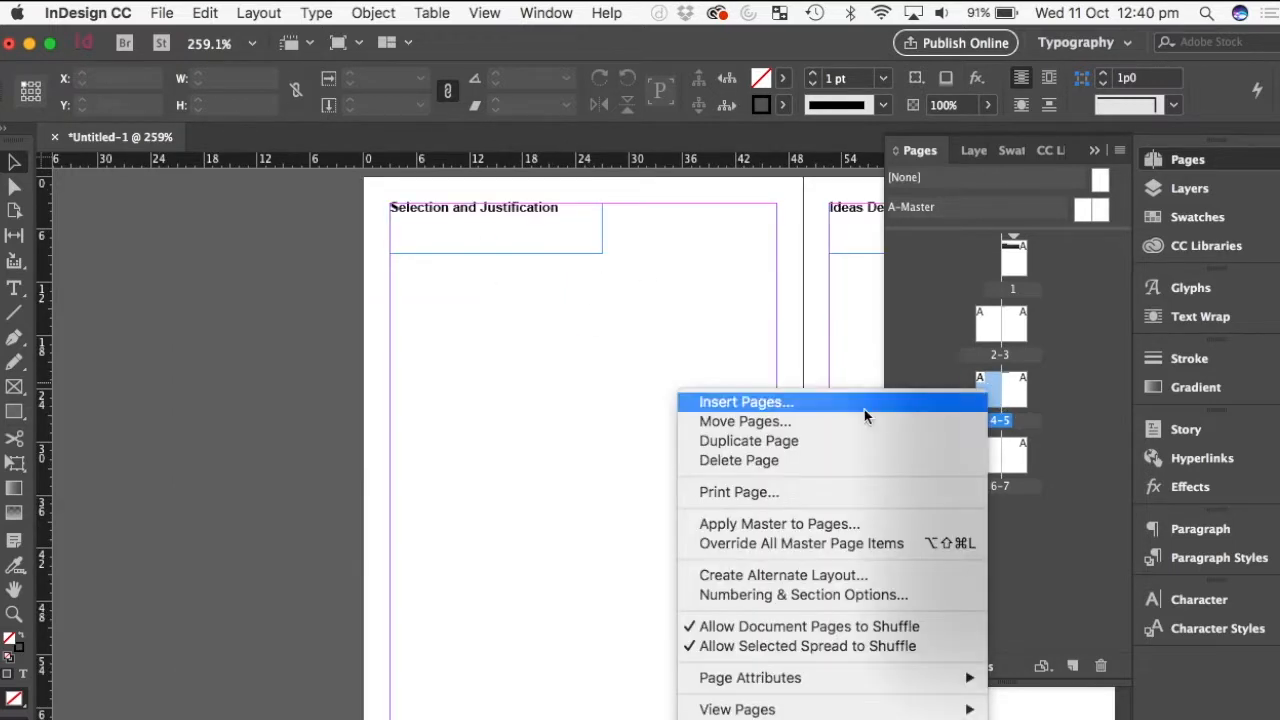
{"action": "left_click", "coordinate": [794, 438]}
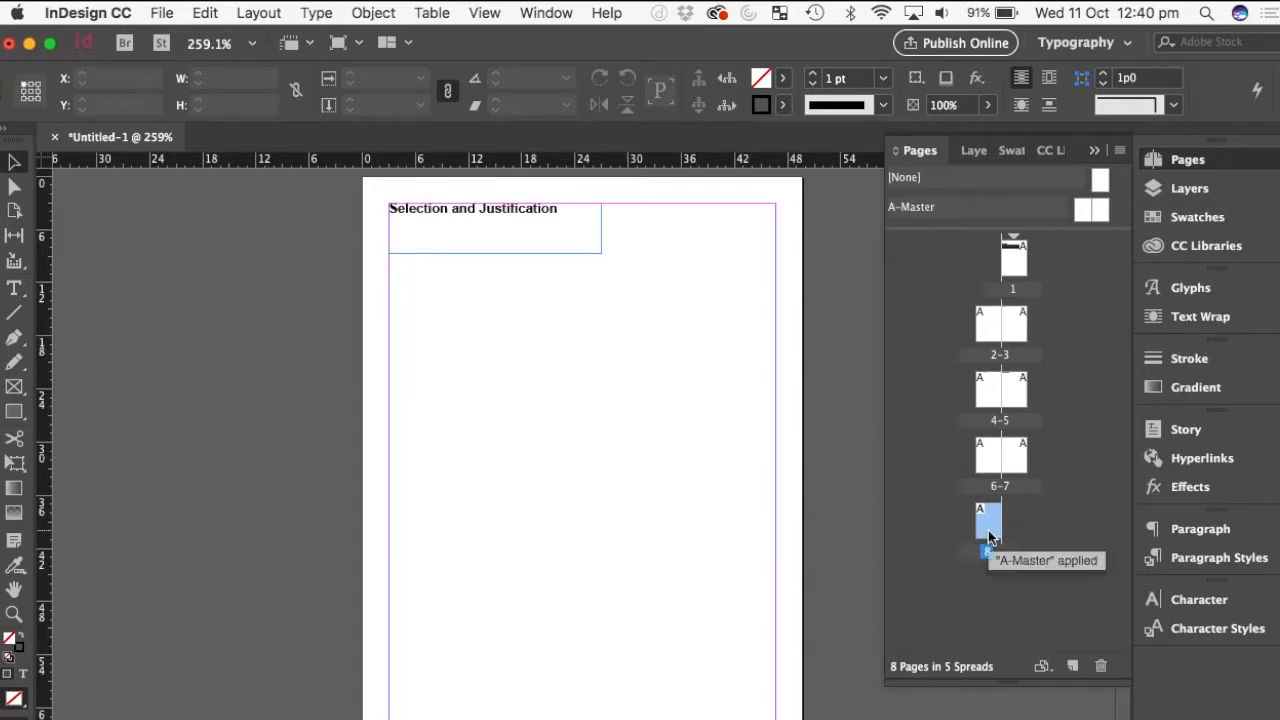
{"action": "double_click", "coordinate": [1001, 450]}
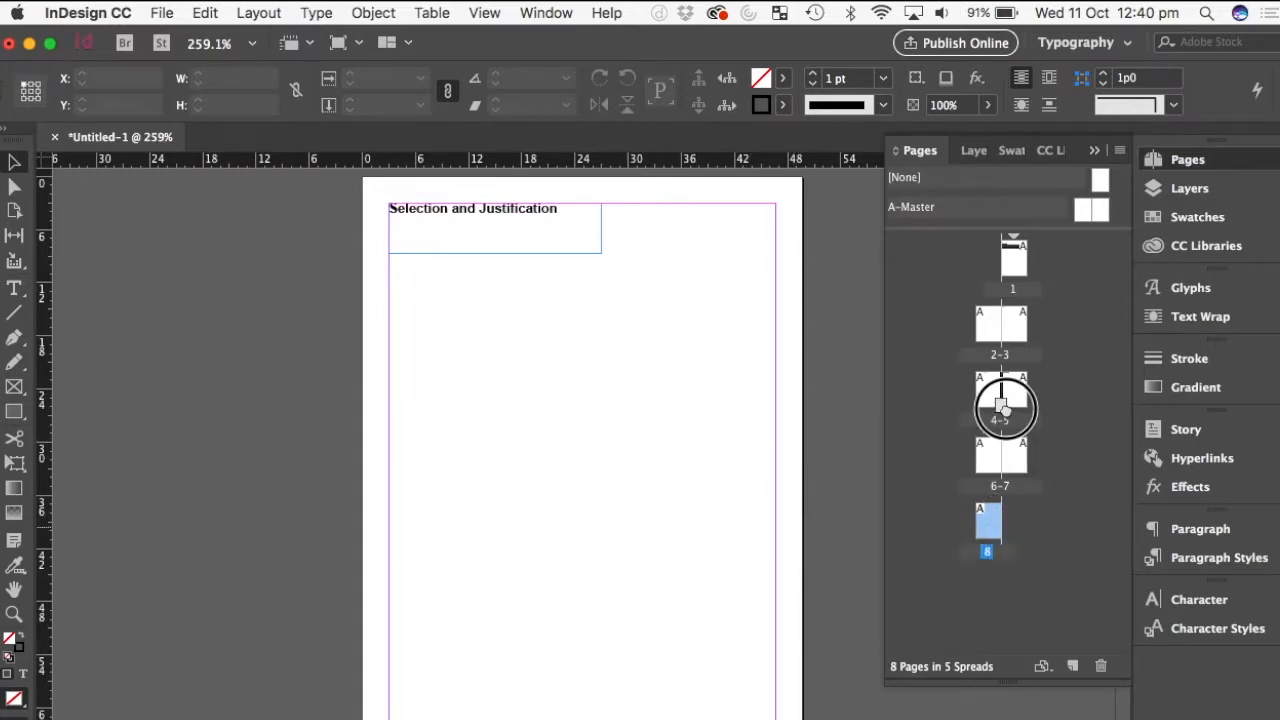
Step: Create a new two-page A4 master with prefix B and name Master, not based on any existing master
{"action": "scroll", "coordinate": [702, 355], "scroll_direction": "up", "scroll_amount": 10}
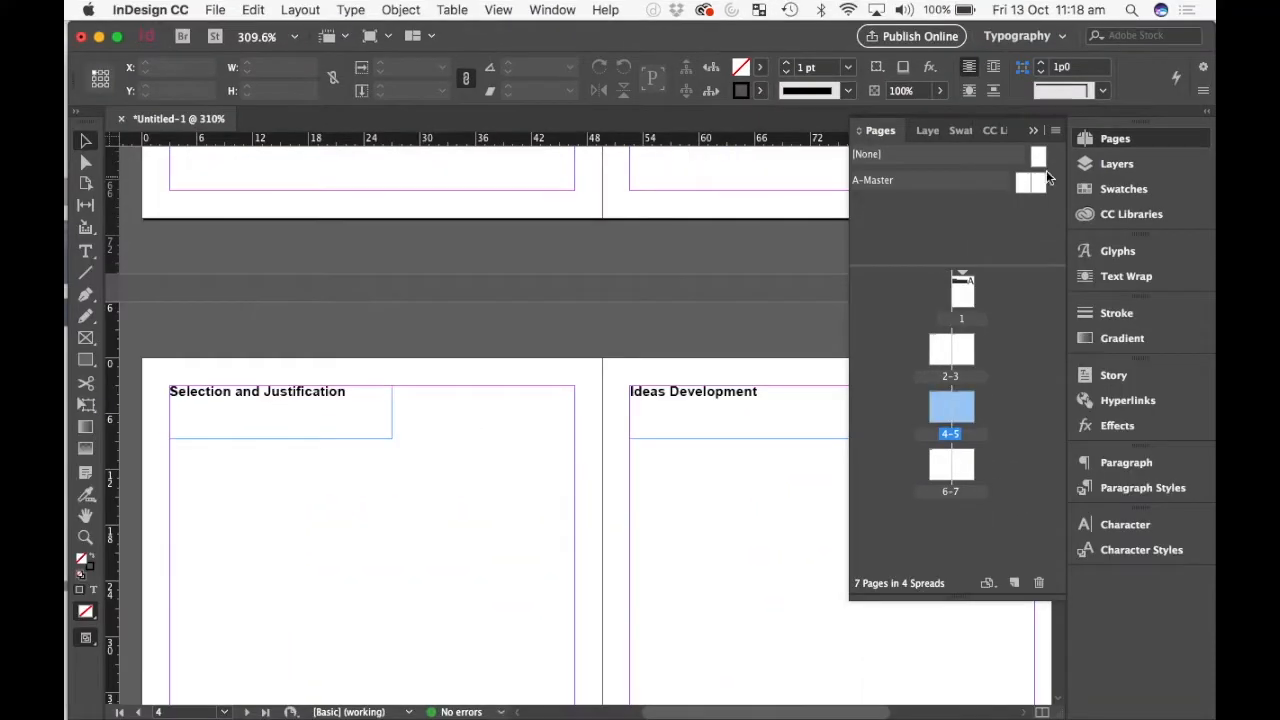
{"action": "left_click", "coordinate": [1110, 139]}
{"action": "scroll", "coordinate": [840, 250], "scroll_direction": "up", "scroll_amount": 3}
{"action": "scroll", "coordinate": [840, 250], "scroll_direction": "up", "scroll_amount": 5}
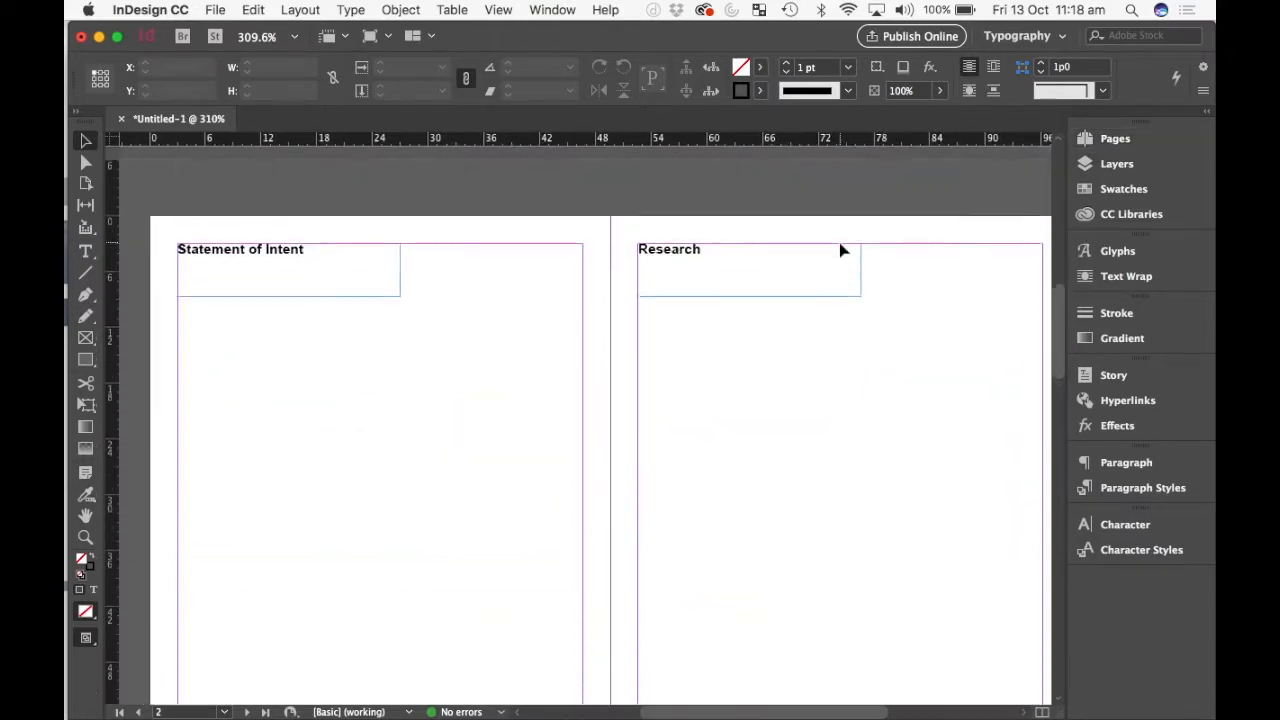
{"action": "left_click", "coordinate": [1110, 139]}
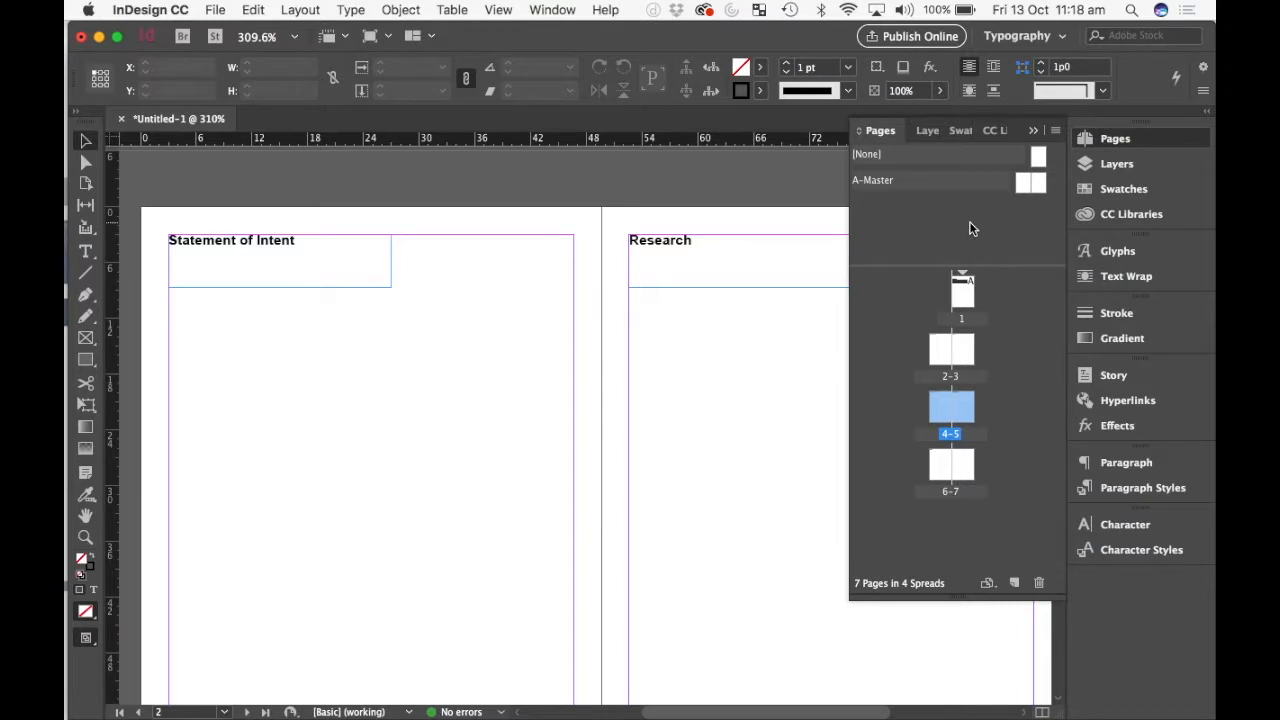
{"action": "right_click", "coordinate": [916, 192]}
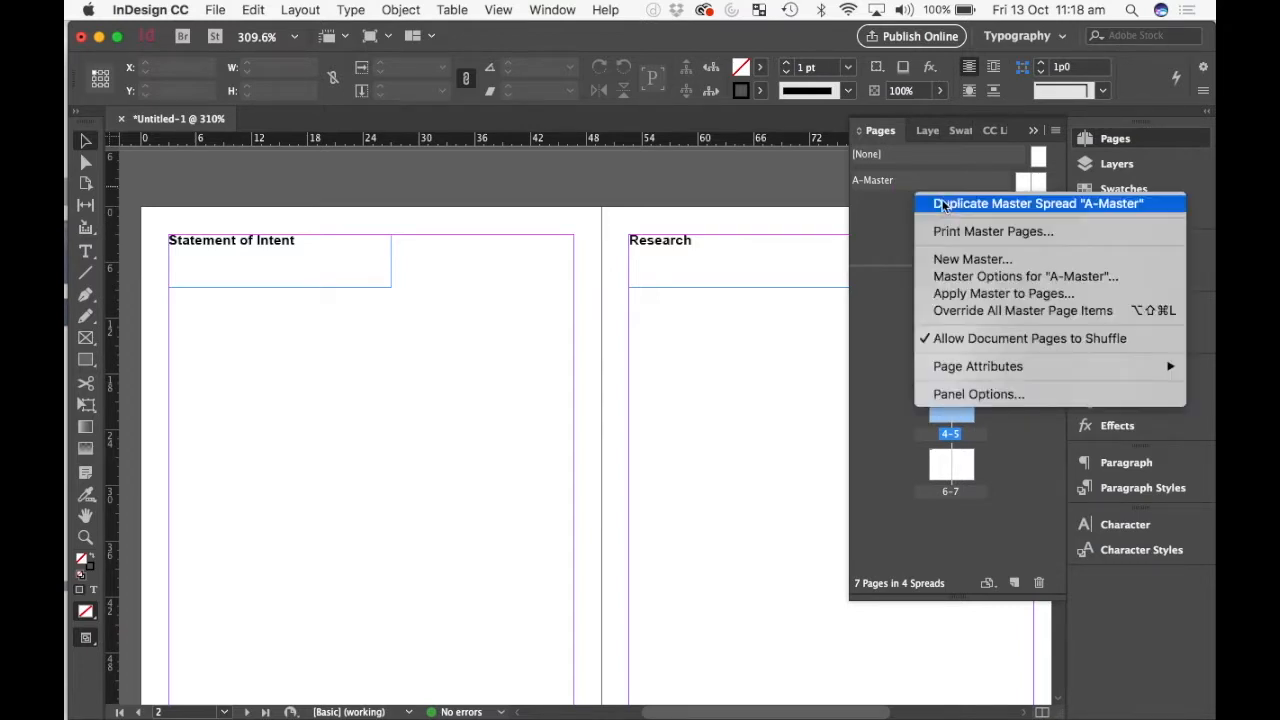
{"action": "left_click", "coordinate": [972, 259]}
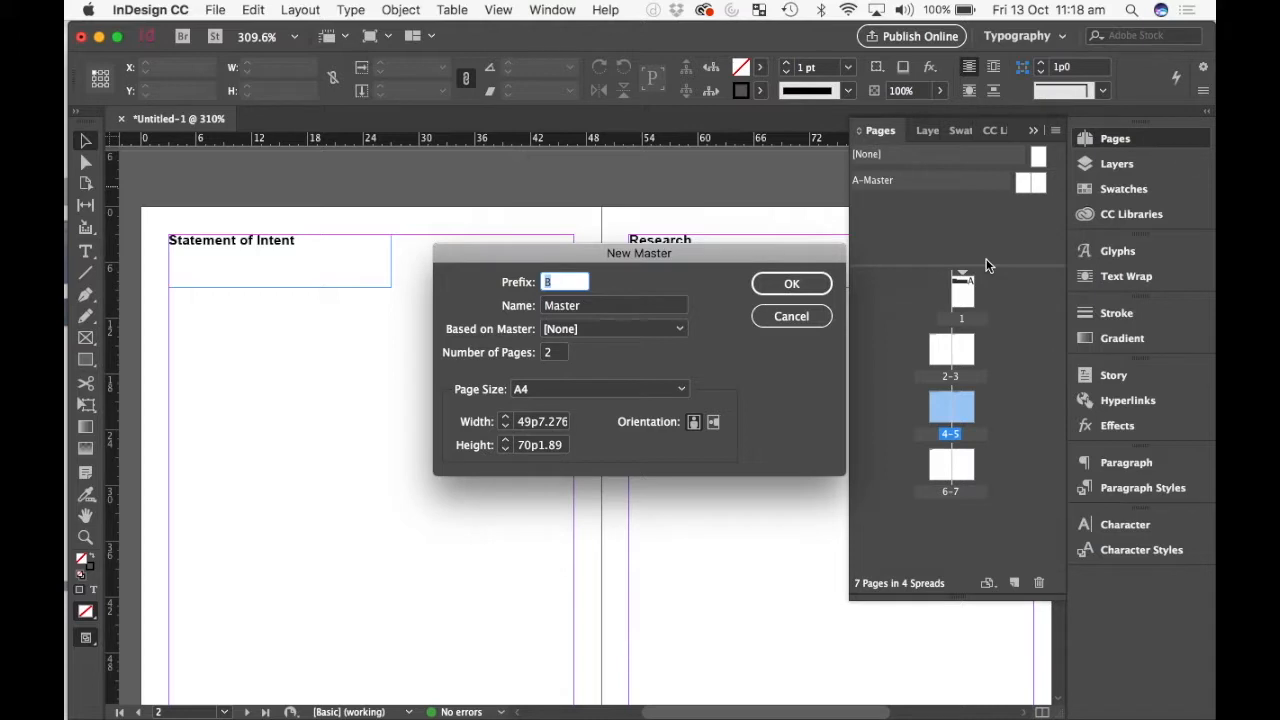
{"action": "left_click", "coordinate": [791, 283]}
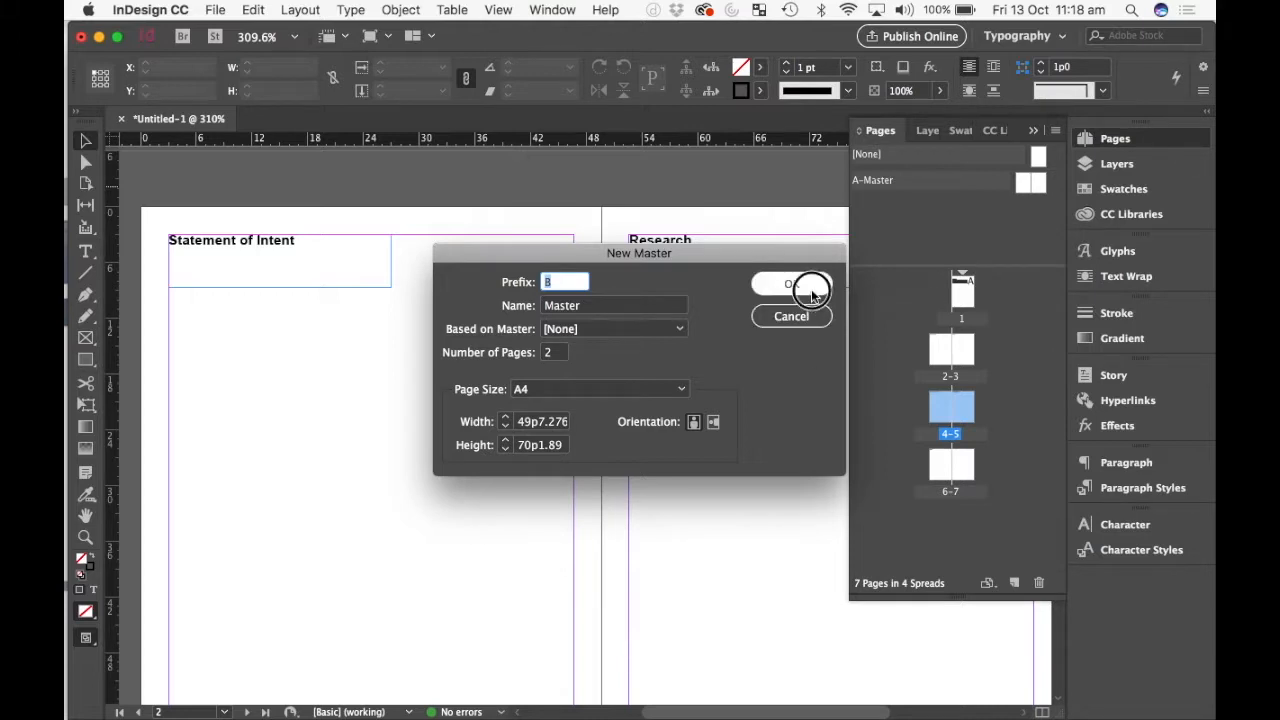
Step: Create another two-page A4 master with the prefix RES and the name Master
{"action": "right_click", "coordinate": [906, 246]}
{"action": "left_click", "coordinate": [960, 258]}
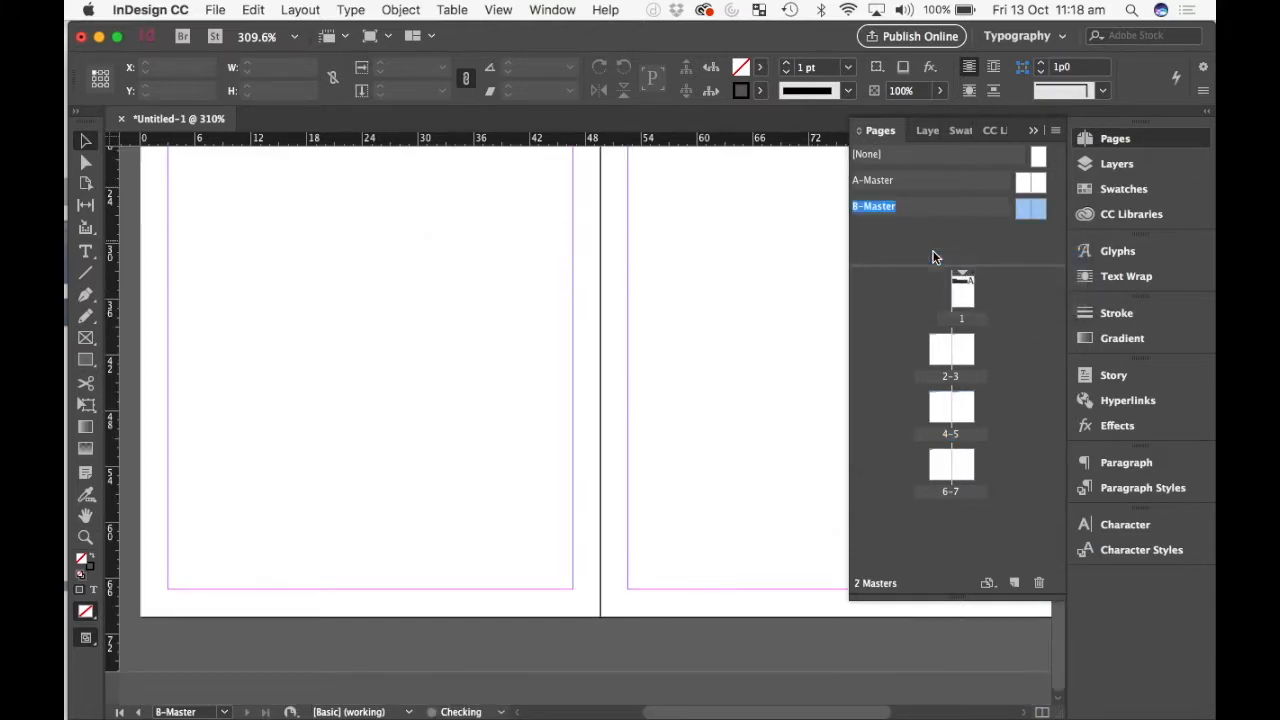
{"action": "type", "text": "h"}
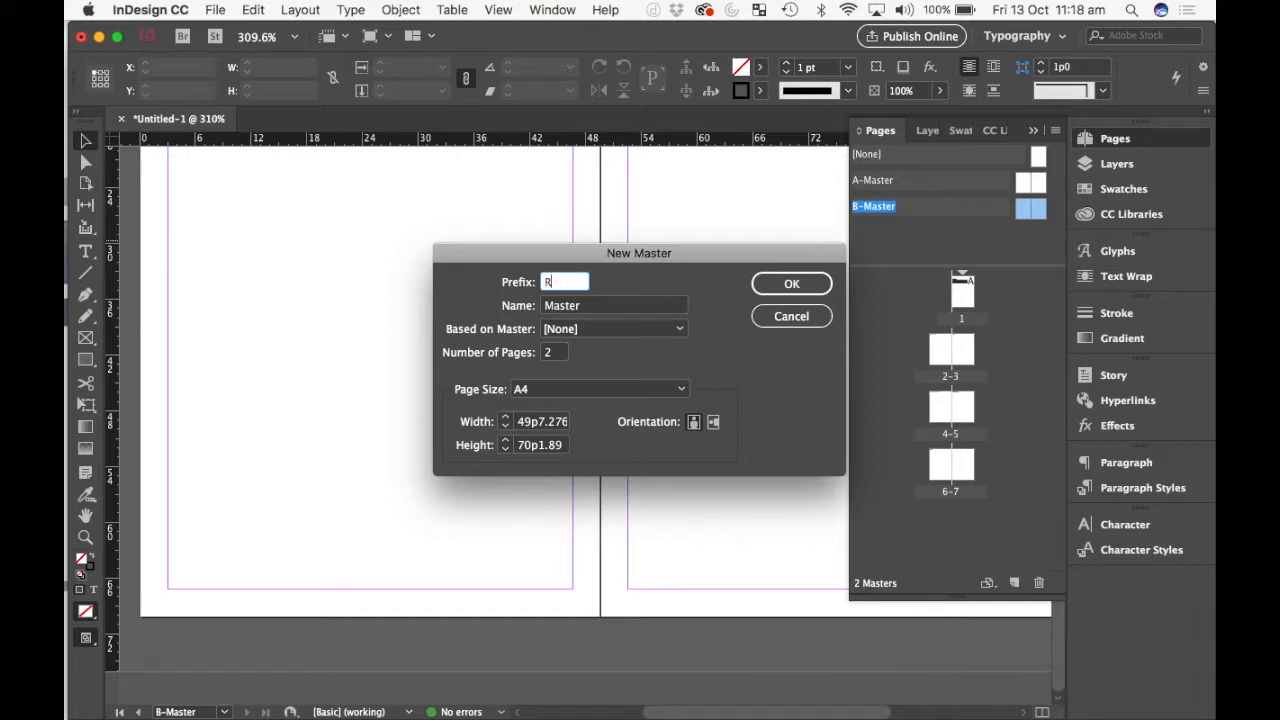
{"action": "left_click", "coordinate": [819, 289]}
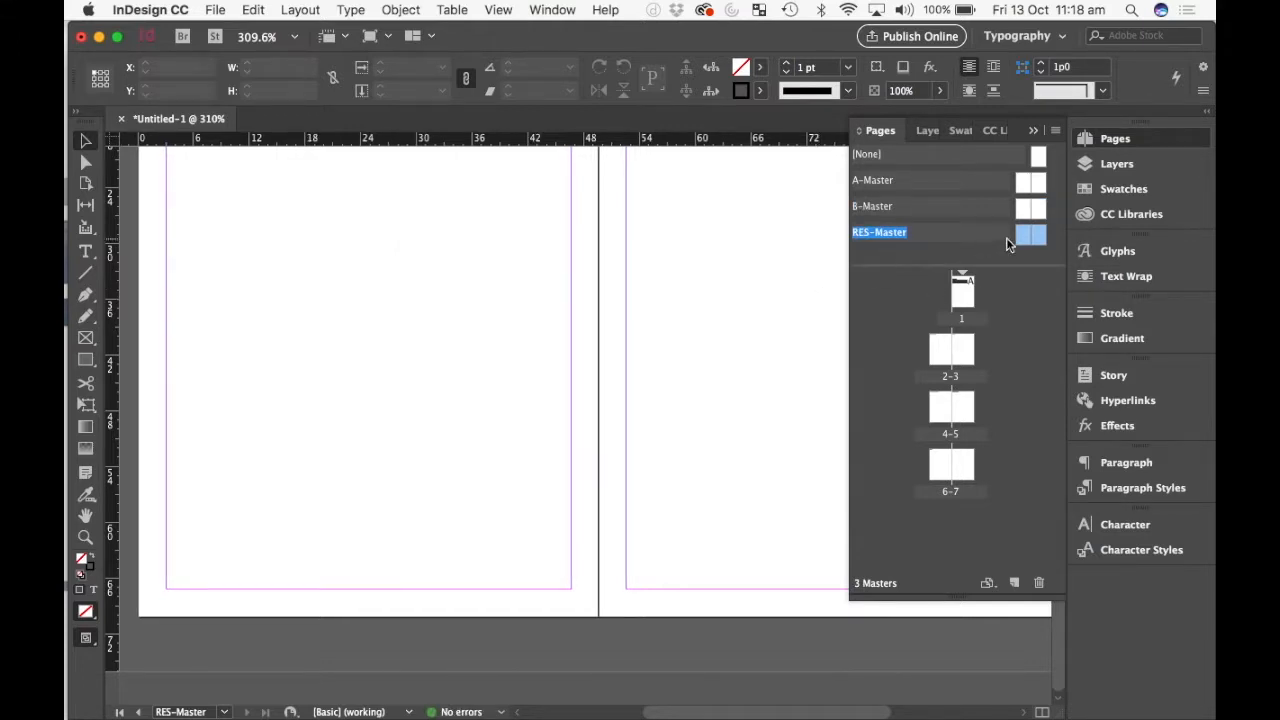
Step: Add a centred "Major Project" text frame about 23p2 wide and 3p0 high in the top margin of B-Master's left page
{"action": "left_click", "coordinate": [924, 217]}
{"action": "double_click", "coordinate": [893, 208]}
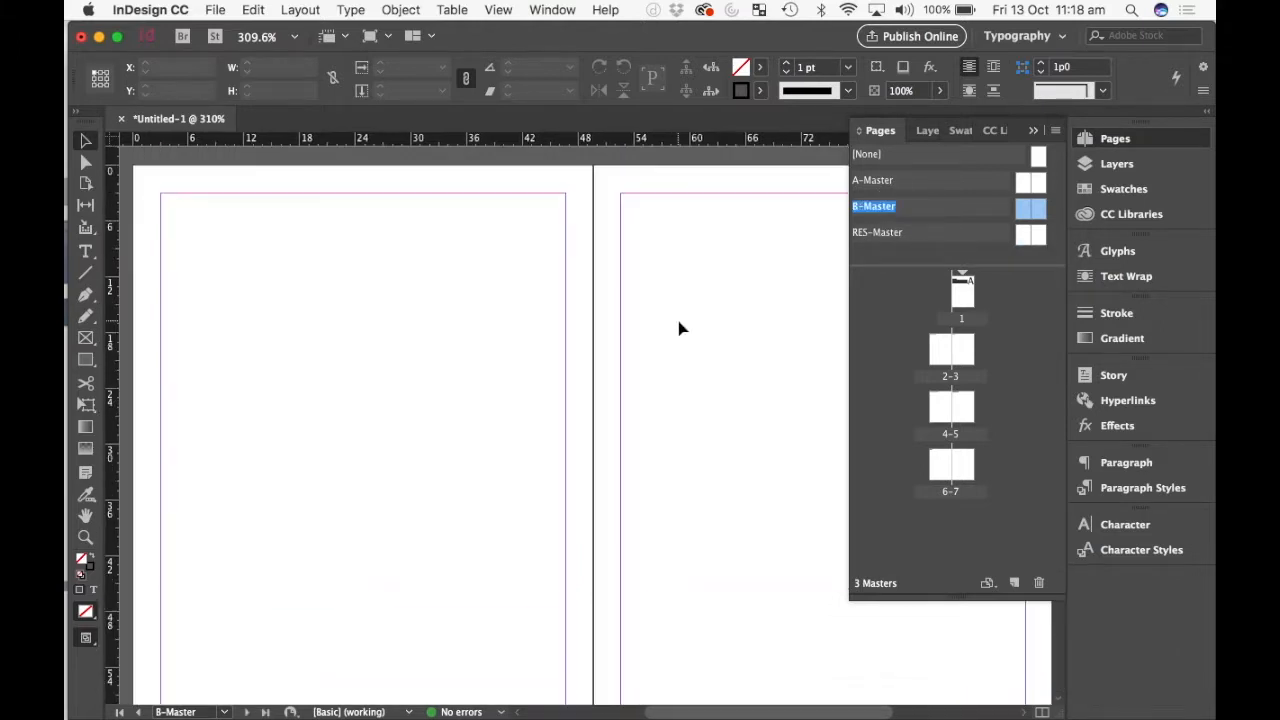
{"action": "scroll", "coordinate": [679, 329], "scroll_direction": "down", "scroll_amount": 2}
{"action": "scroll", "coordinate": [679, 329], "scroll_direction": "up", "scroll_amount": 1}
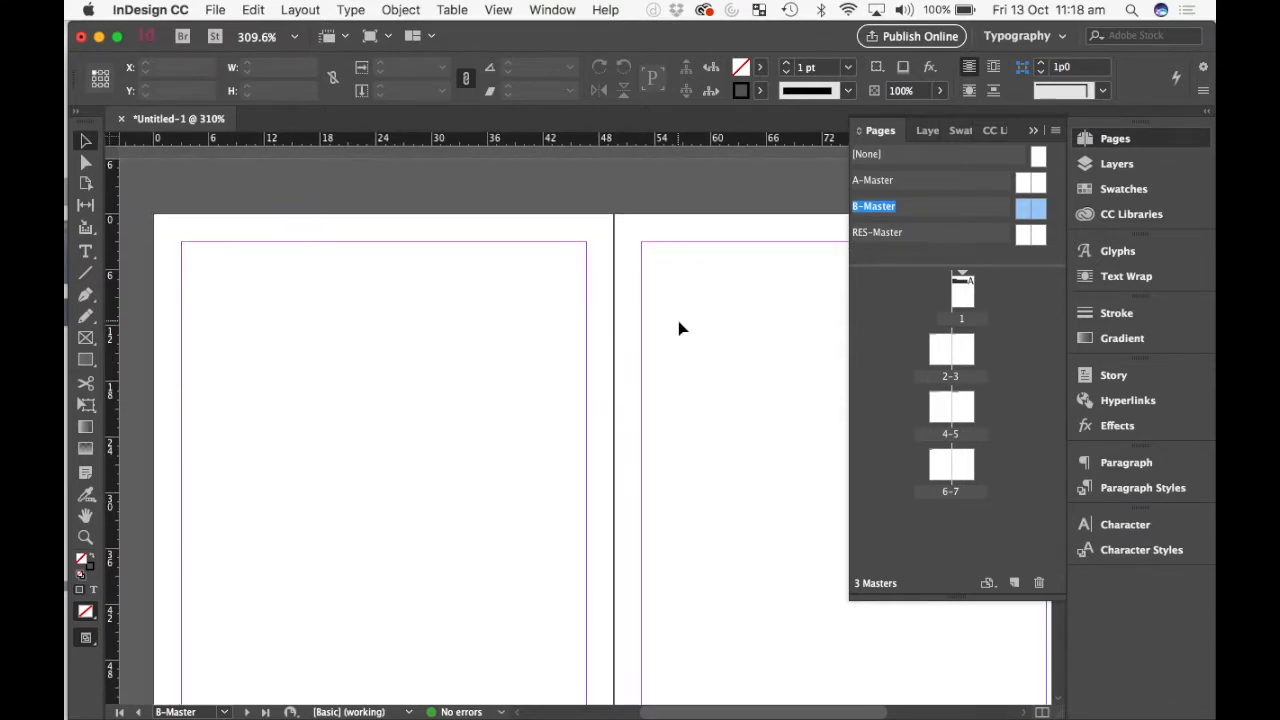
{"action": "left_click", "coordinate": [85, 251]}
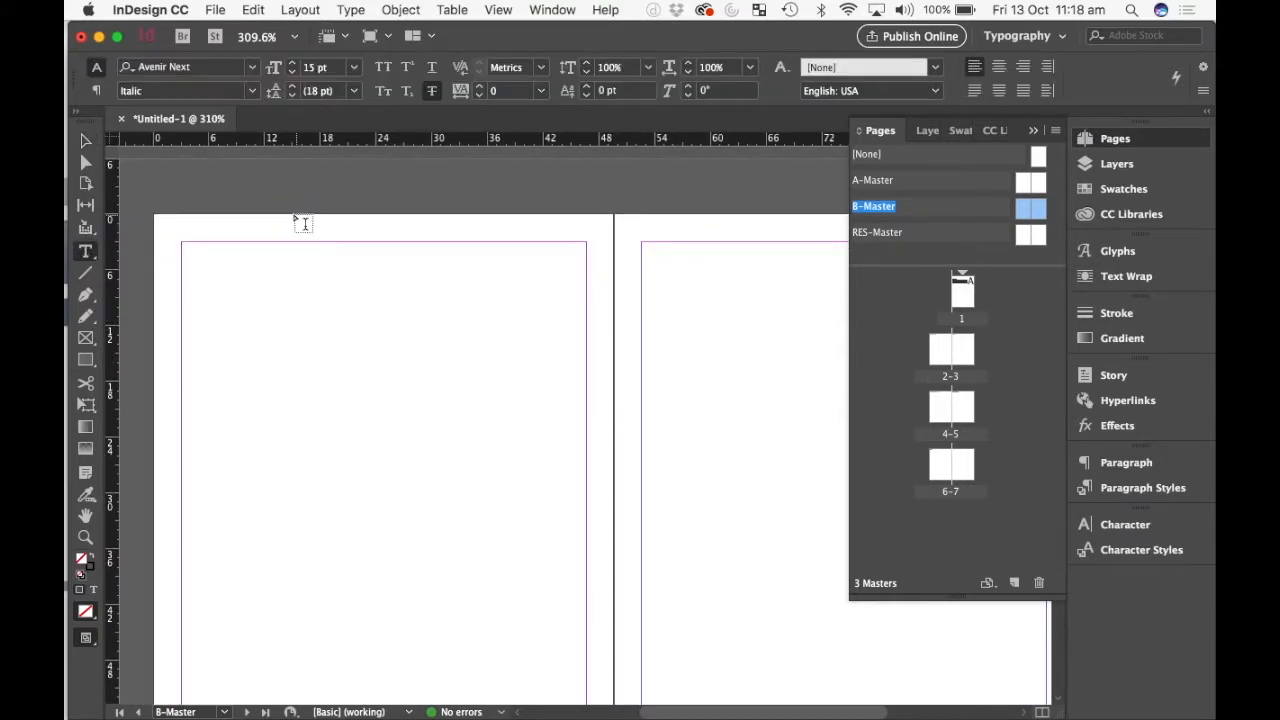
{"action": "left_click_drag", "start_coordinate": [276, 215], "coordinate": [491, 242]}
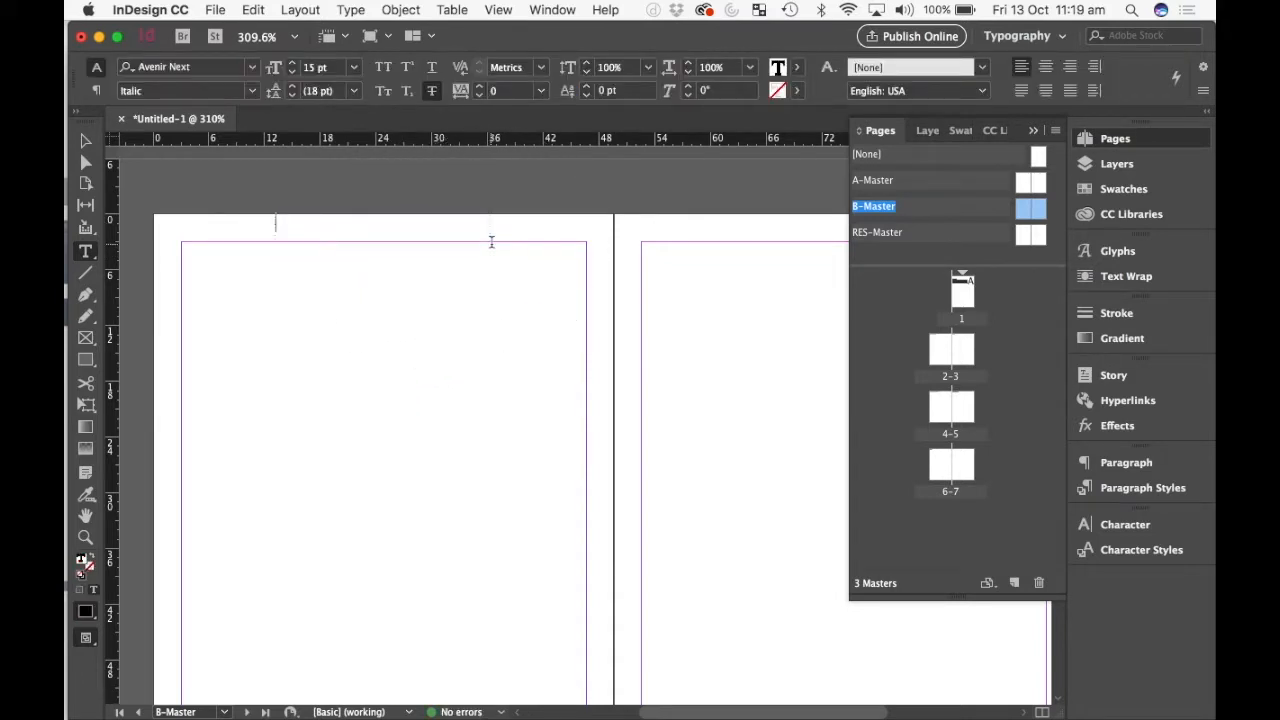
{"action": "type", "text": "Major Project"}
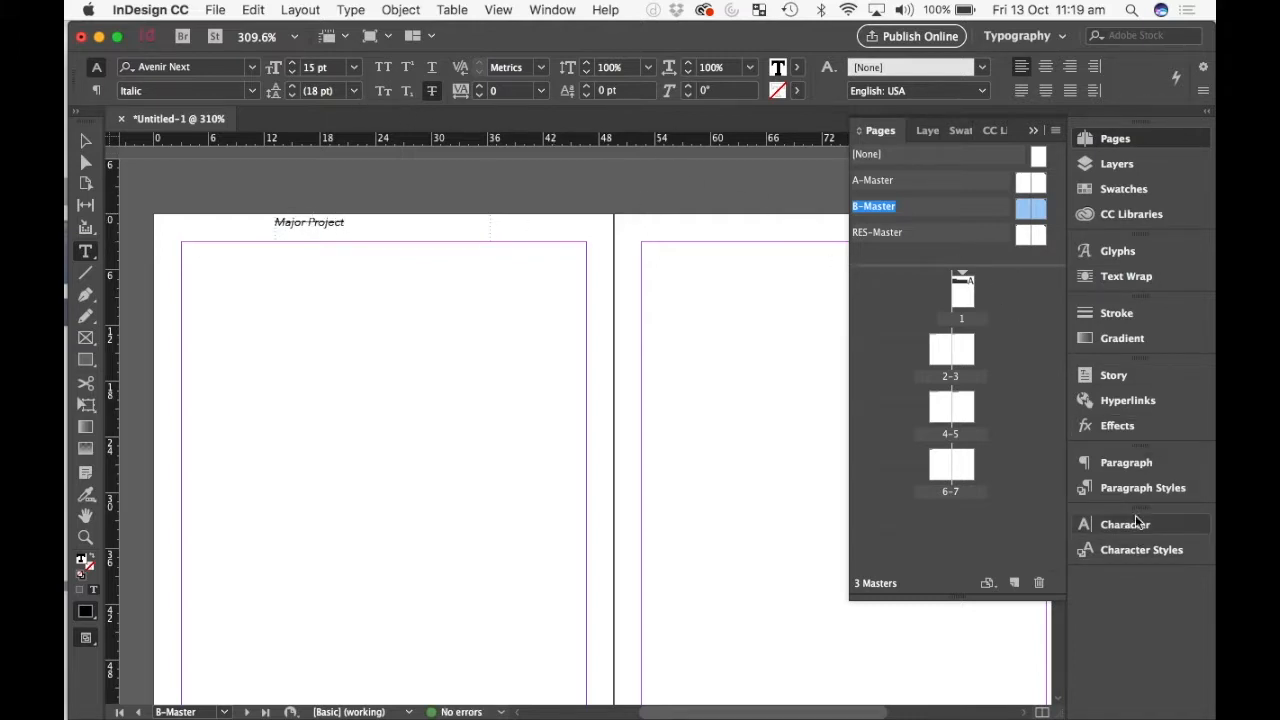
{"action": "left_click", "coordinate": [1046, 68]}
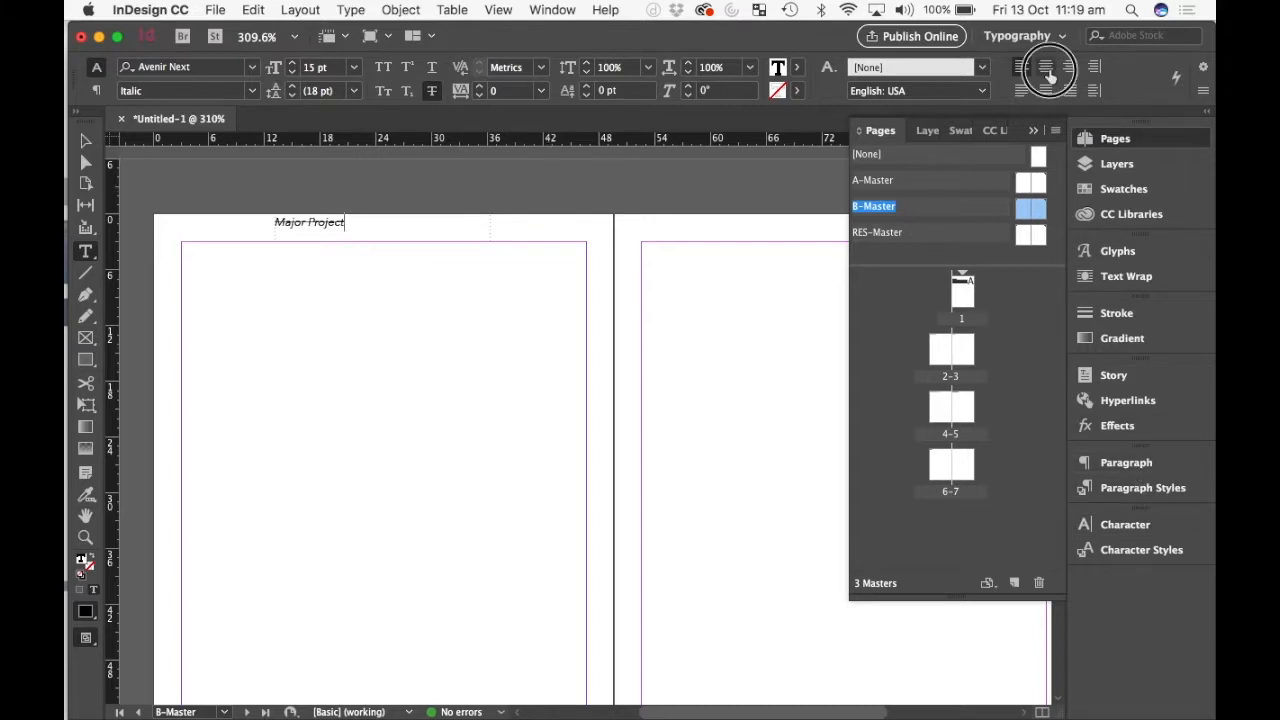
{"action": "key", "text": "Escape"}
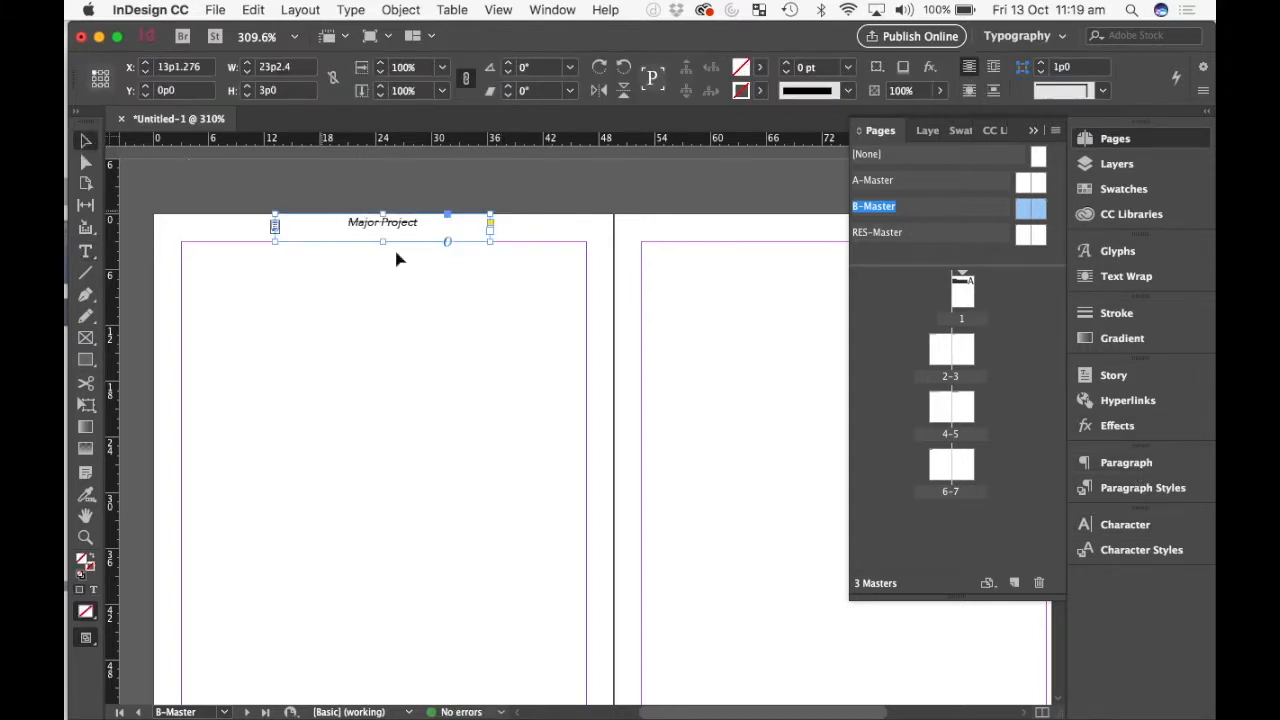
Step: Place a copy of the header frame in the left page's bottom margin and change its text to "Student Number"
{"action": "left_click", "coordinate": [394, 392]}
{"action": "scroll", "coordinate": [395, 395], "scroll_direction": "down", "scroll_amount": 5}
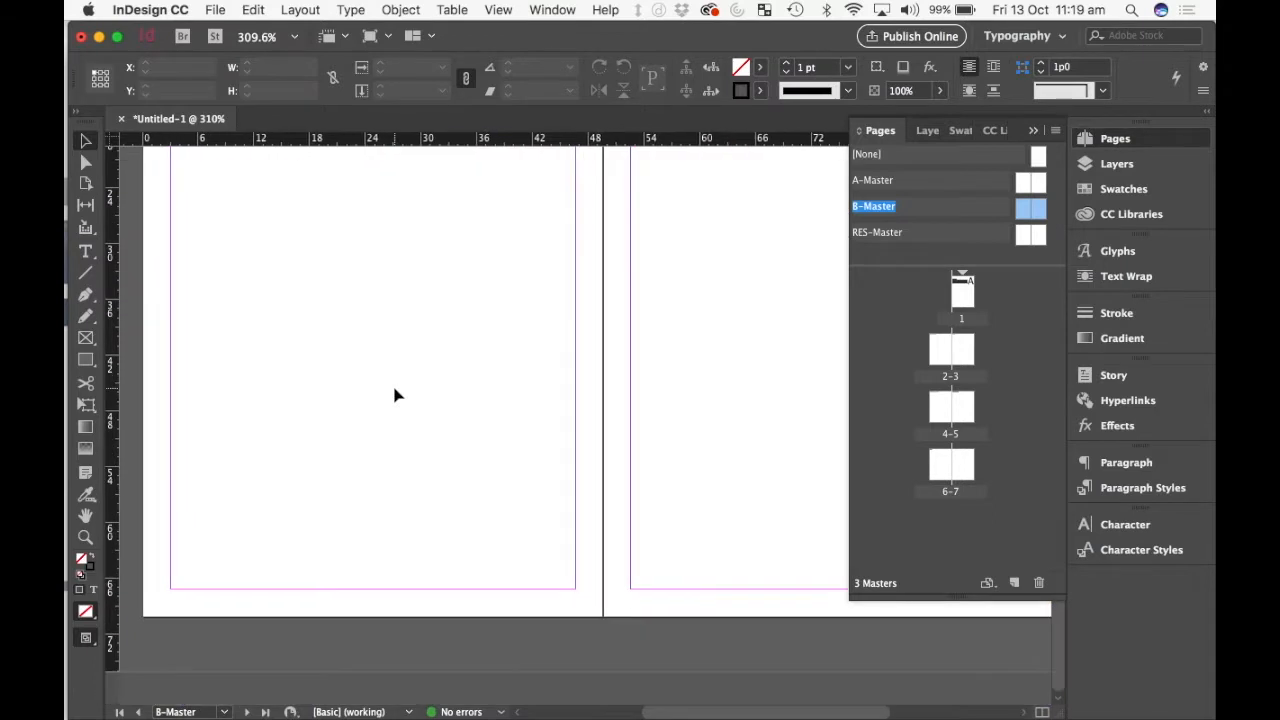
{"action": "key", "text": "super+v"}
{"action": "left_click", "coordinate": [587, 420]}
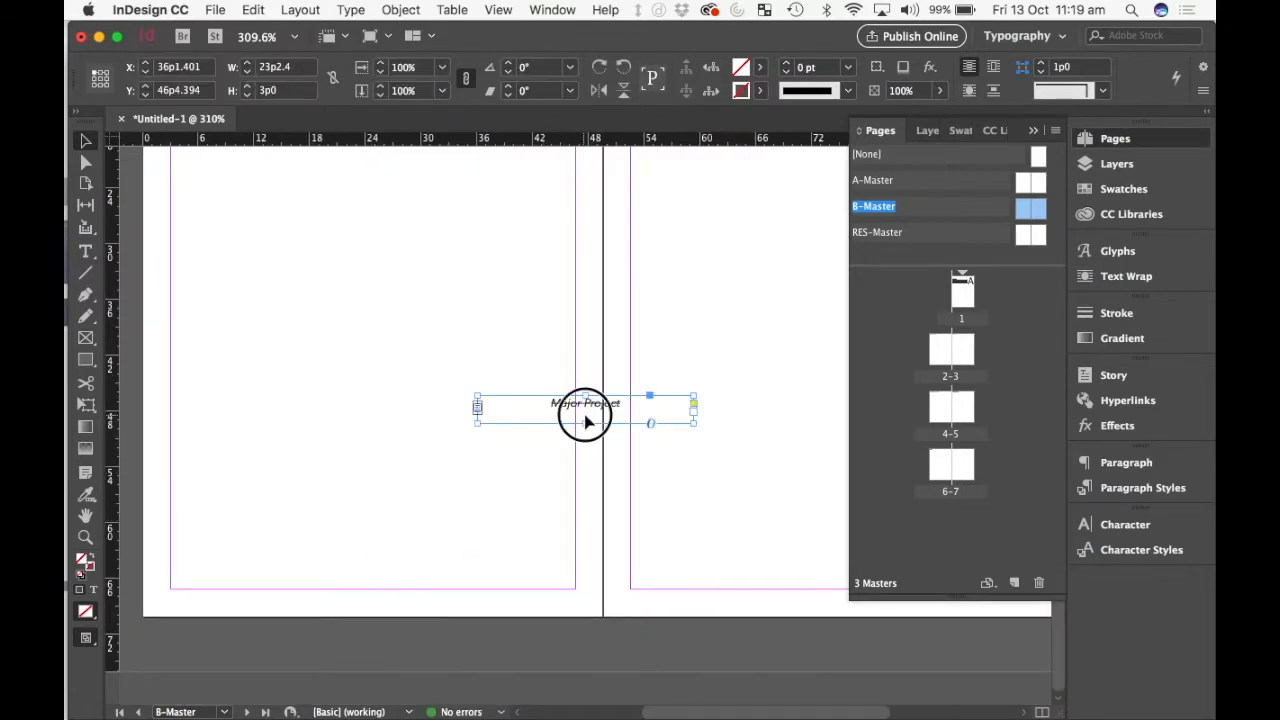
{"action": "left_click_drag", "start_coordinate": [587, 420], "coordinate": [371, 602]}
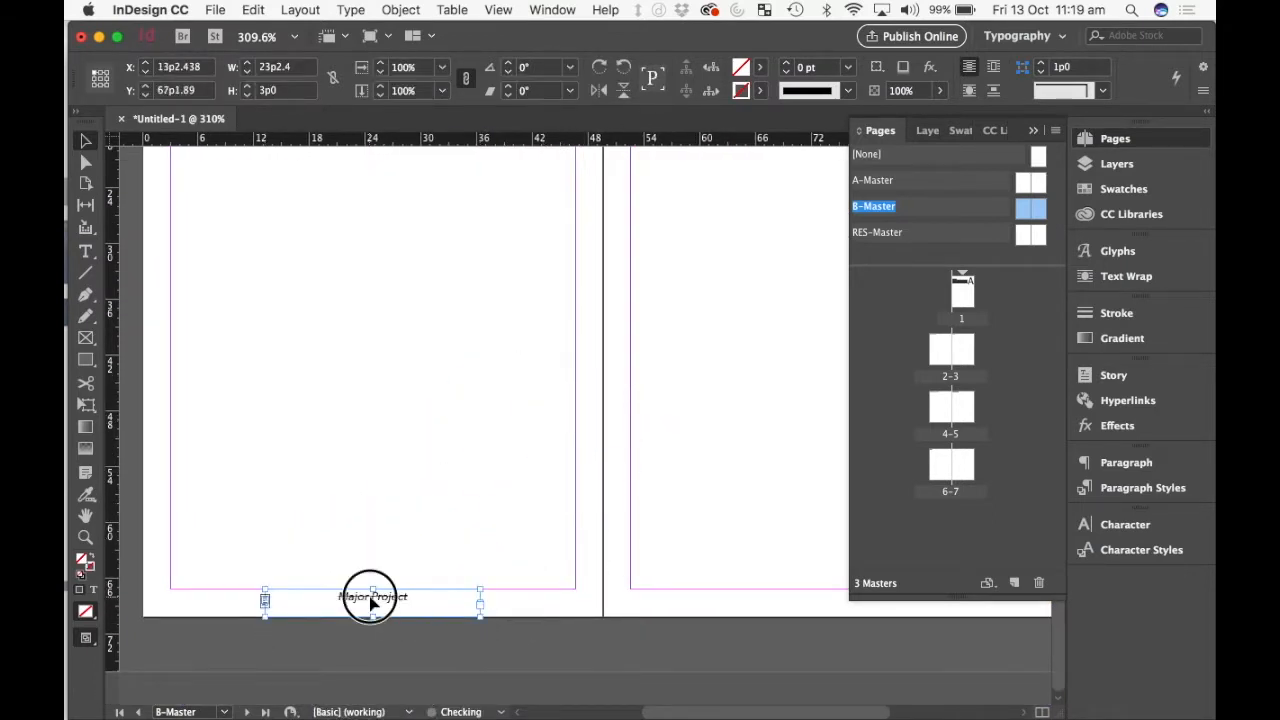
{"action": "double_click", "coordinate": [370, 598]}
{"action": "key", "text": "super+a"}
{"action": "type", "text": "Stu"}
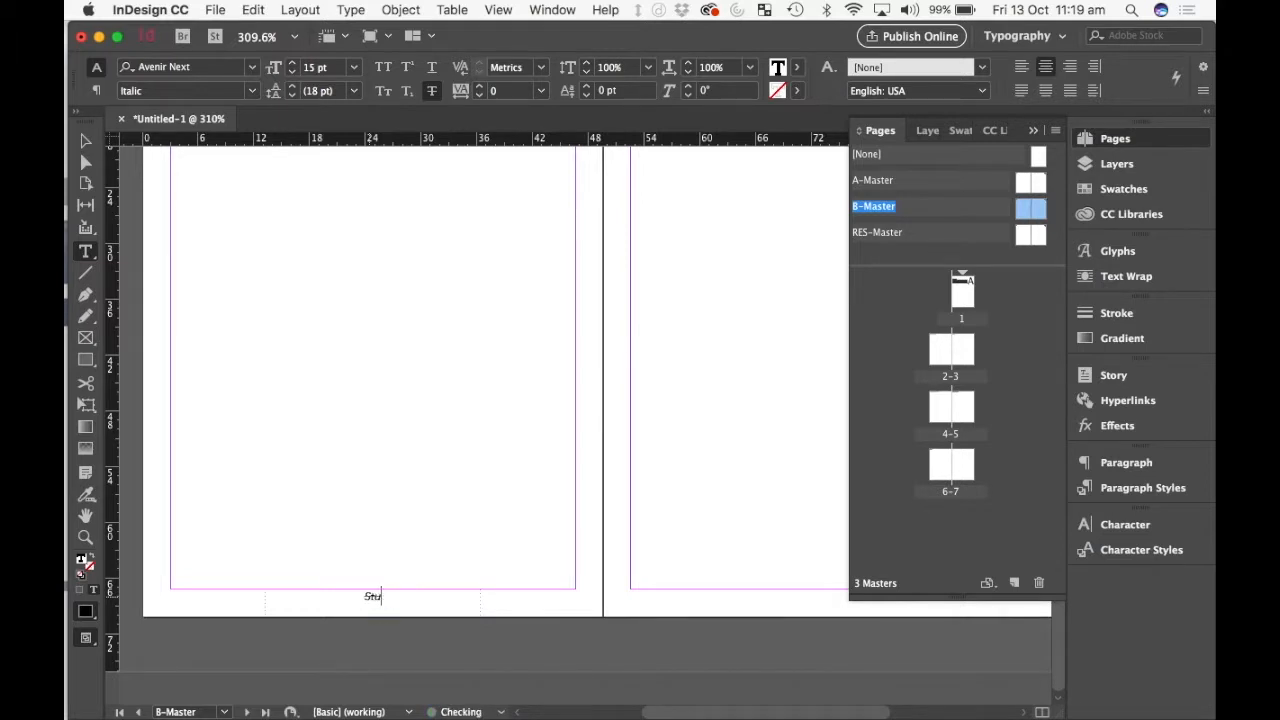
{"action": "type", "text": "dent Number"}
{"action": "left_click", "coordinate": [86, 142]}
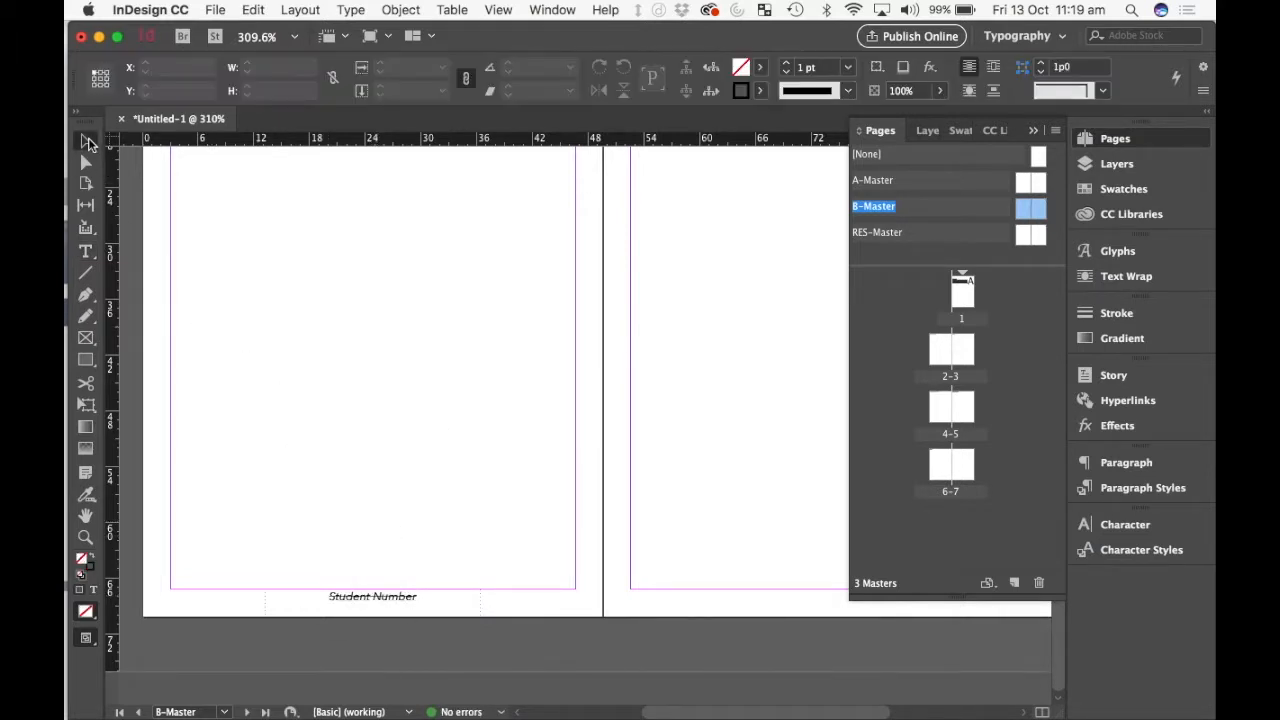
Step: Place a copy of the "Student Number" frame directly beside it, narrowed to about 10p4 so it ends at the inner margin
{"action": "left_click", "coordinate": [406, 596]}
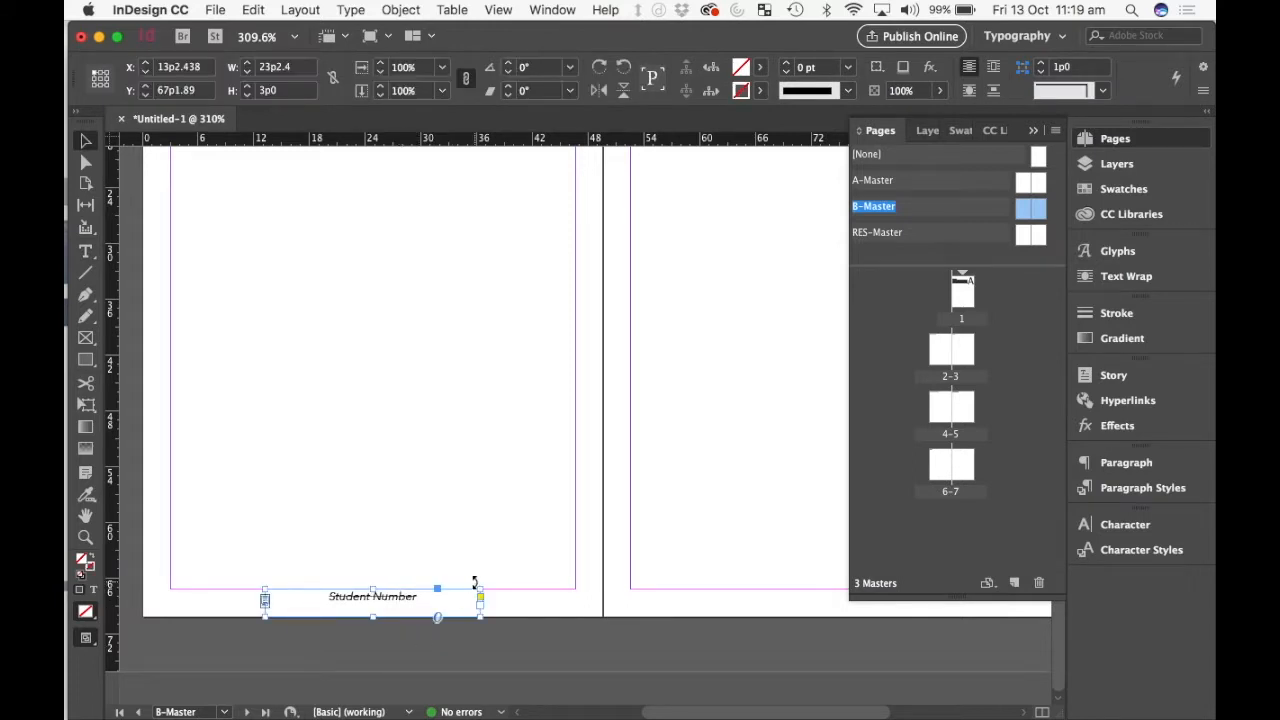
{"action": "key", "text": "super+v"}
{"action": "left_click_drag", "start_coordinate": [679, 424], "coordinate": [573, 606]}
{"action": "left_click", "coordinate": [548, 410]}
{"action": "left_click", "coordinate": [545, 560]}
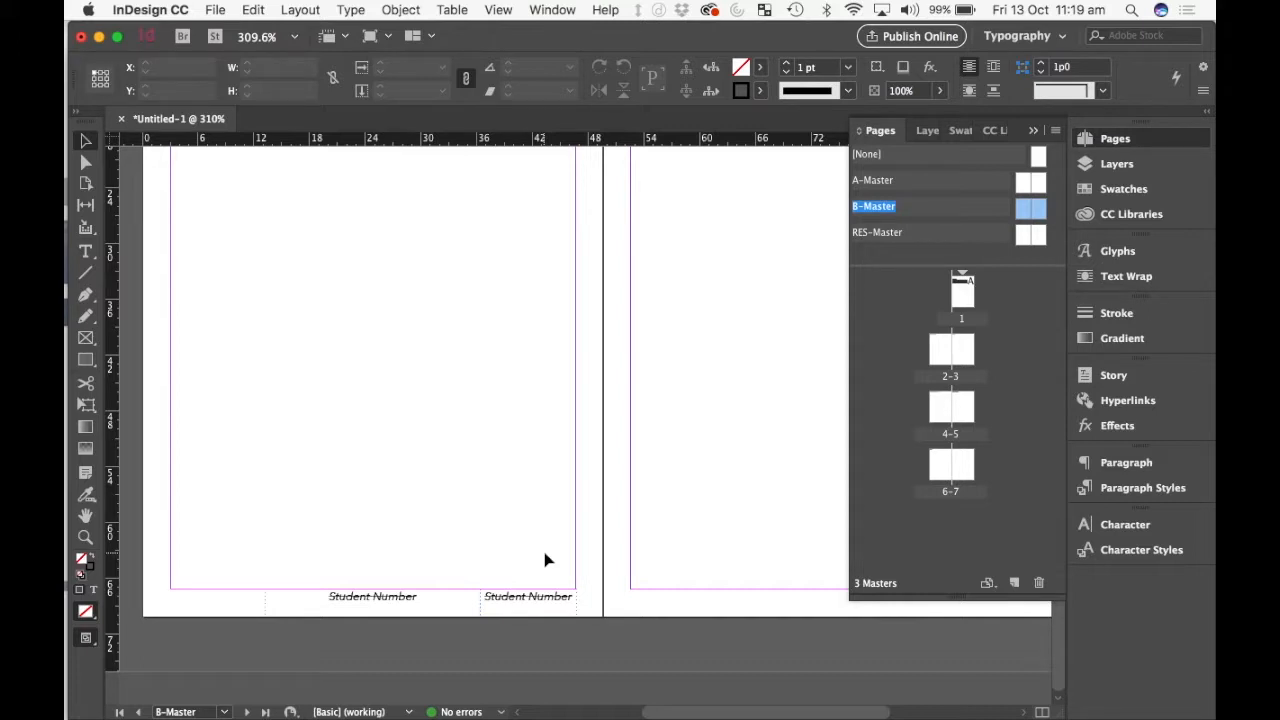
Step: Replace the text in the narrow footer frame with "Page:"
{"action": "double_click", "coordinate": [526, 596]}
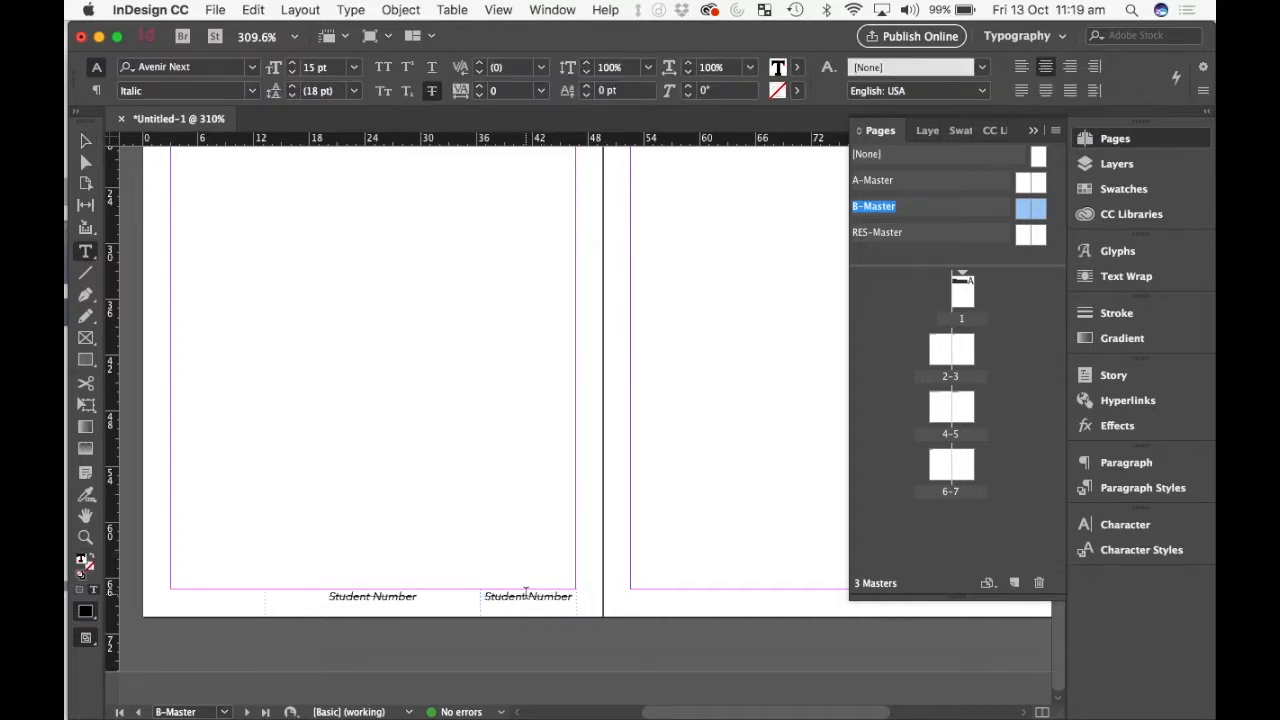
{"action": "double_click", "coordinate": [526, 596]}
{"action": "left_click", "coordinate": [527, 597]}
{"action": "type", "text": "Pah"}
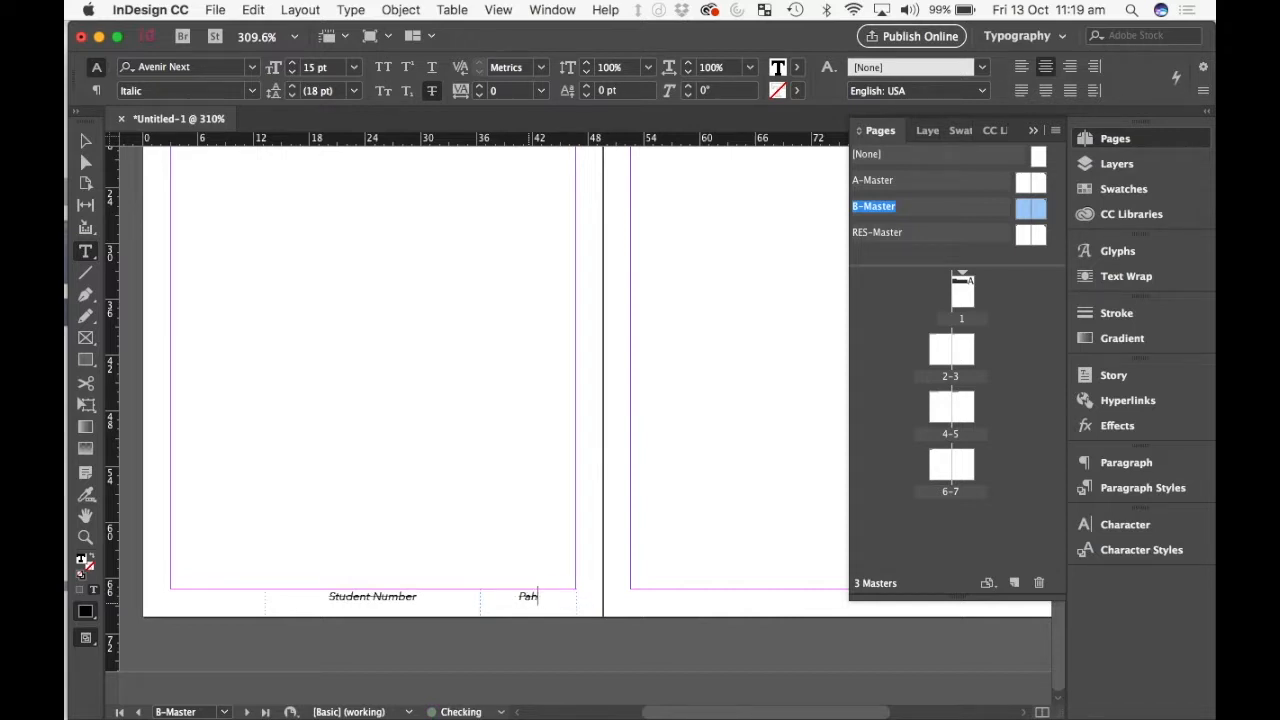
{"action": "key", "text": "BackSpace"}
{"action": "type", "text": "ge:"}
{"action": "key", "text": "Escape"}
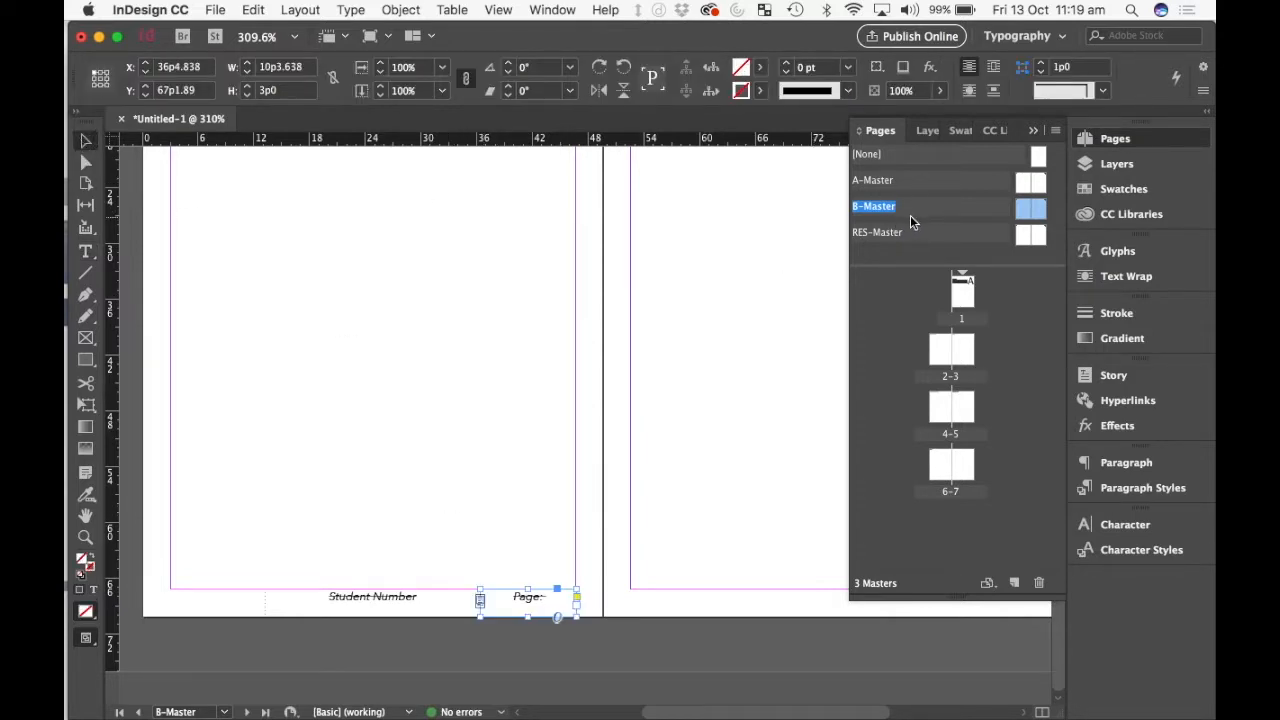
Step: Copy the left page's header and both footer frames together onto the matching positions of B-Master's right page
{"action": "left_click", "coordinate": [514, 426]}
{"action": "scroll", "coordinate": [514, 428], "scroll_direction": "up", "scroll_amount": 10}
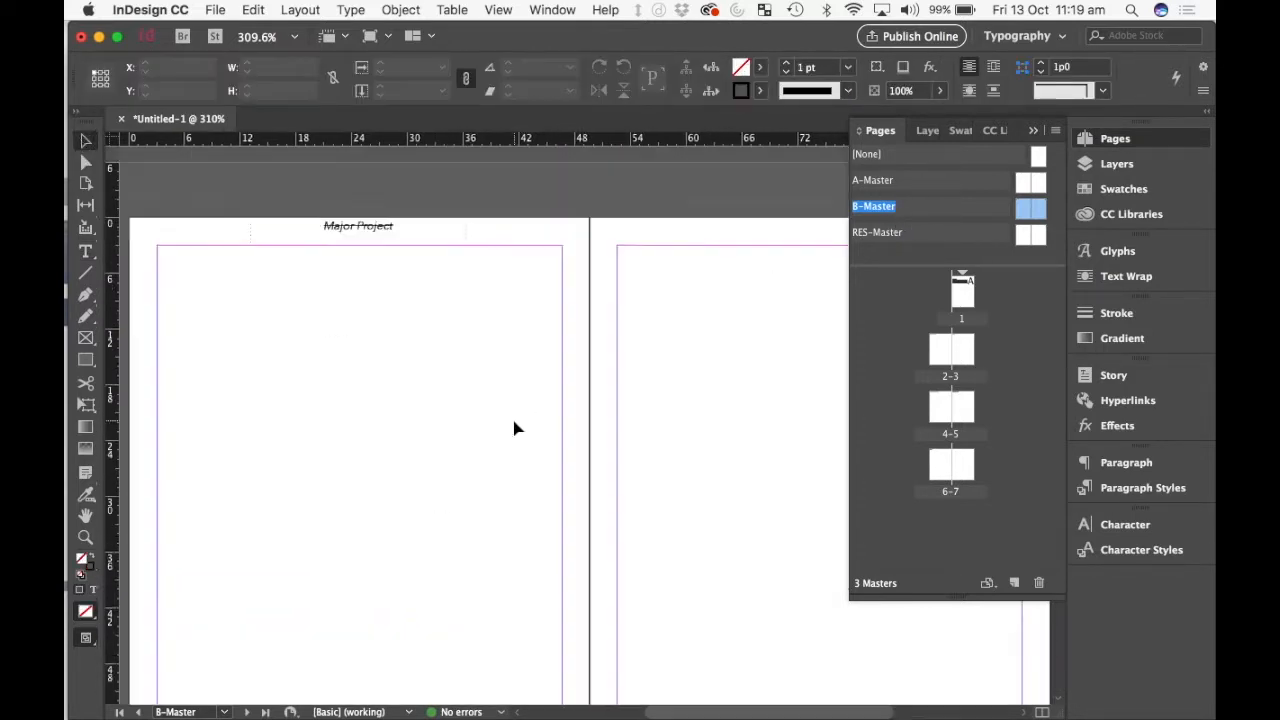
{"action": "scroll", "coordinate": [514, 428], "scroll_direction": "down", "scroll_amount": 10}
{"action": "scroll", "coordinate": [394, 480], "scroll_direction": "up", "scroll_amount": 10}
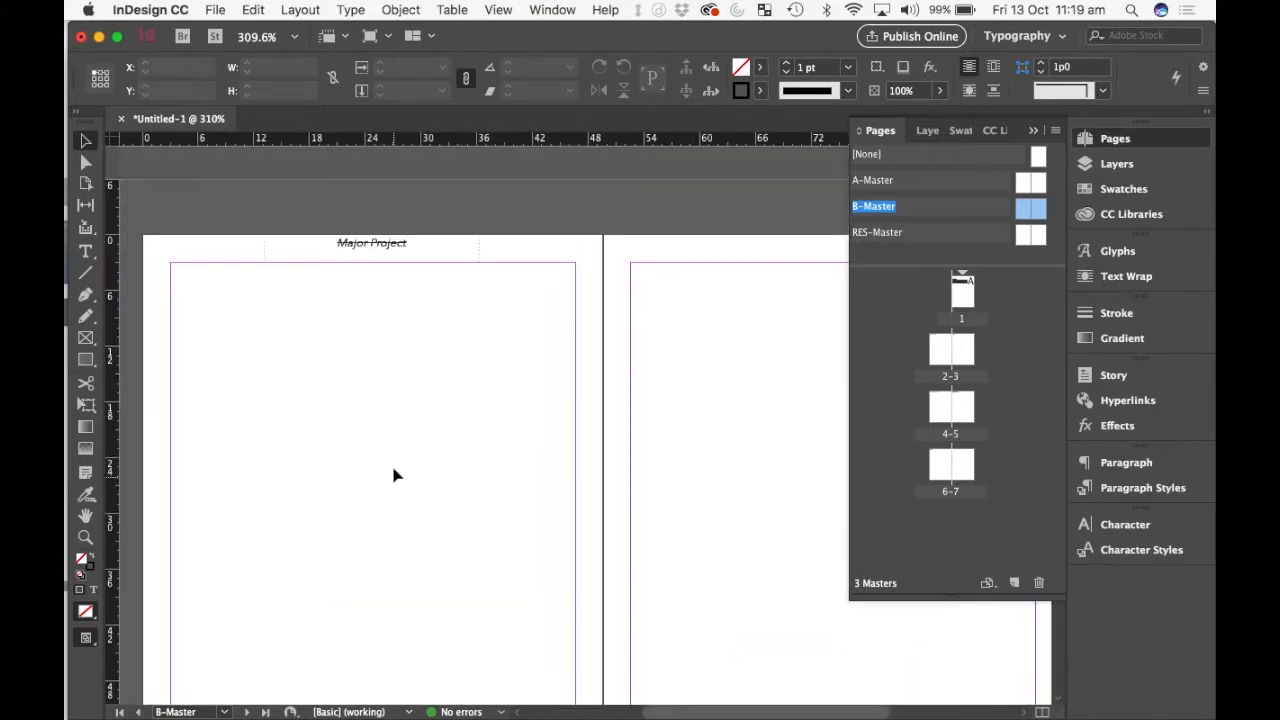
{"action": "left_click_drag", "start_coordinate": [240, 206], "coordinate": [583, 620]}
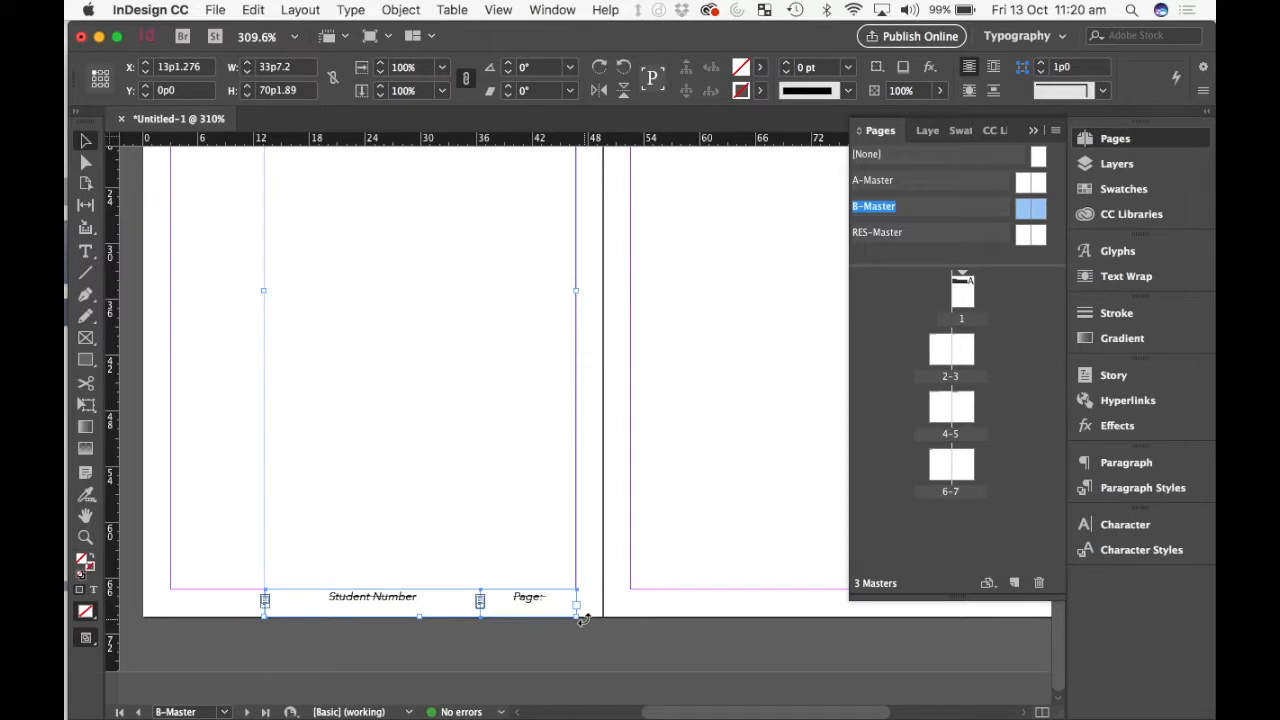
{"action": "left_click", "coordinate": [726, 513]}
{"action": "key", "text": "super+v"}
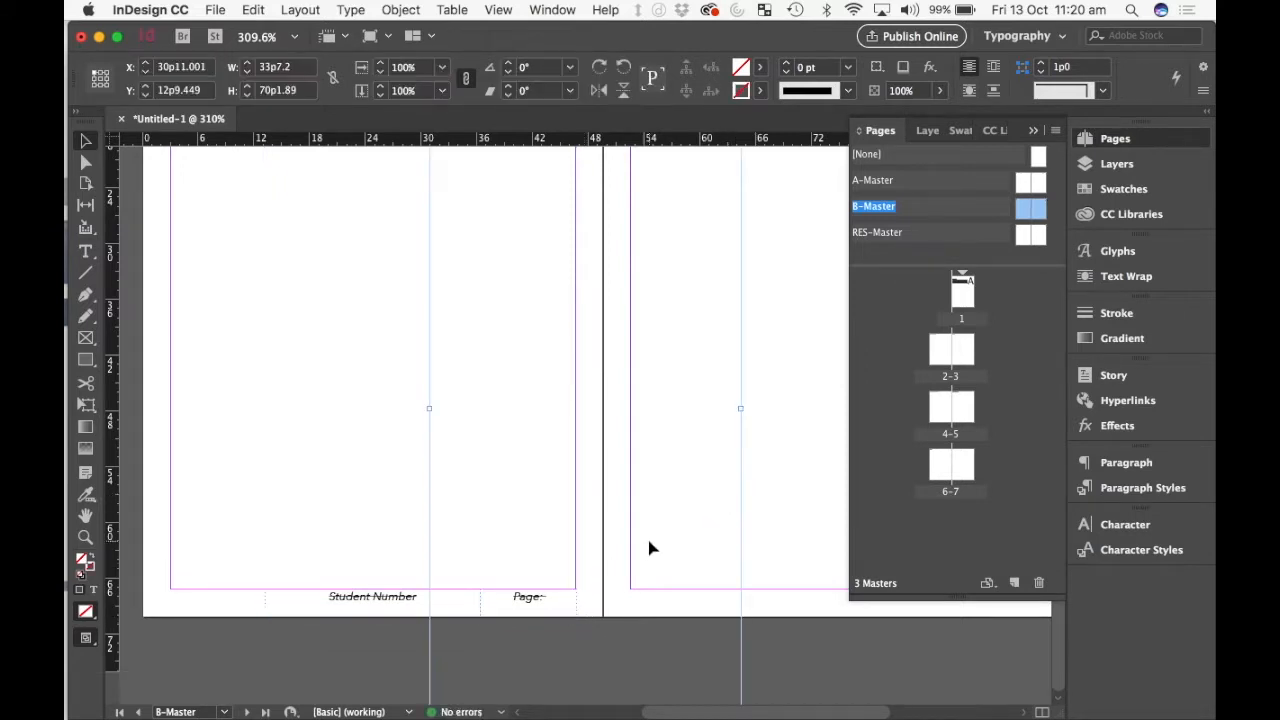
{"action": "left_click_drag", "start_coordinate": [649, 541], "coordinate": [747, 471]}
{"action": "left_click_drag", "start_coordinate": [571, 263], "coordinate": [709, 272]}
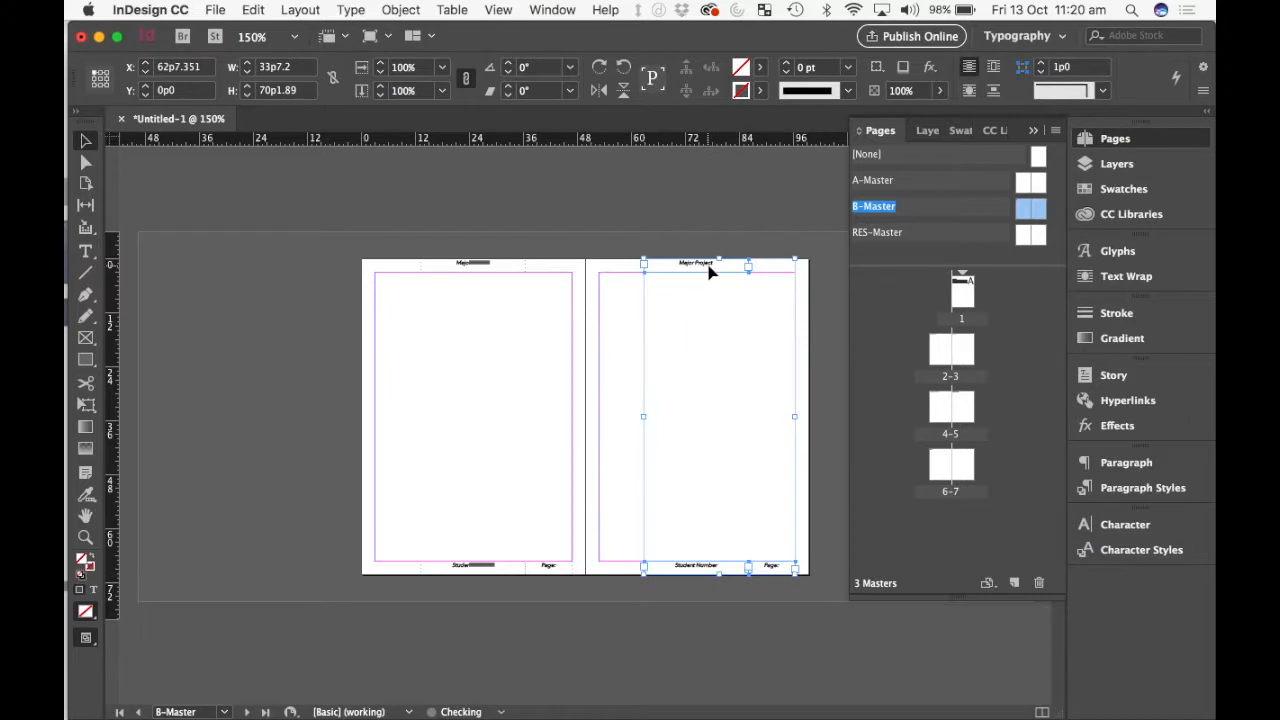
{"action": "left_click", "coordinate": [600, 380]}
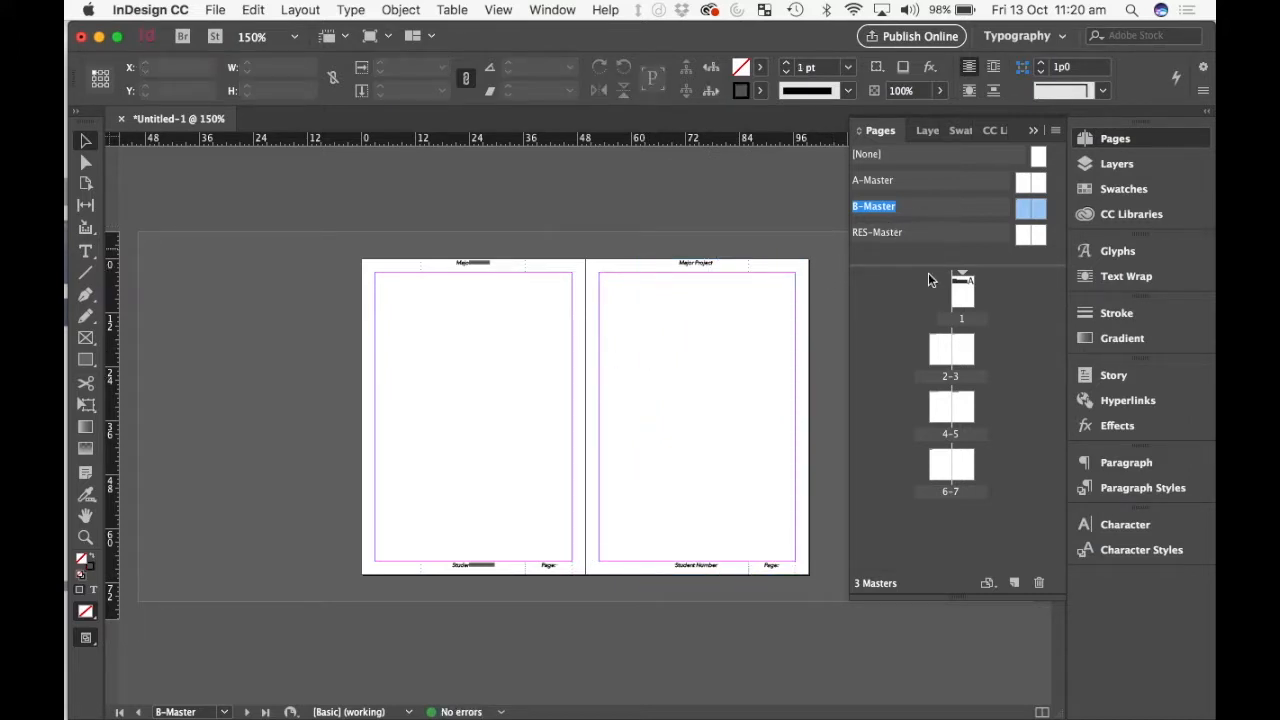
Step: Apply B-Master to pages 2-3
{"action": "double_click", "coordinate": [940, 356]}
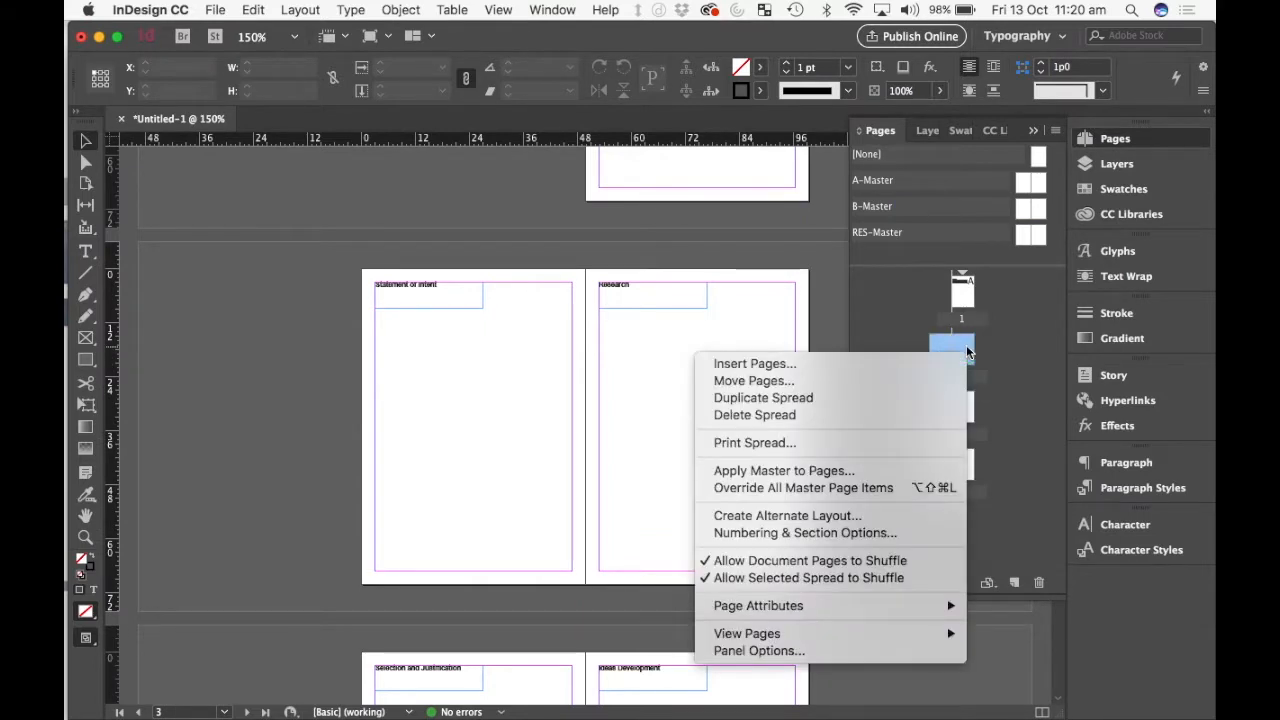
{"action": "right_click", "coordinate": [960, 352]}
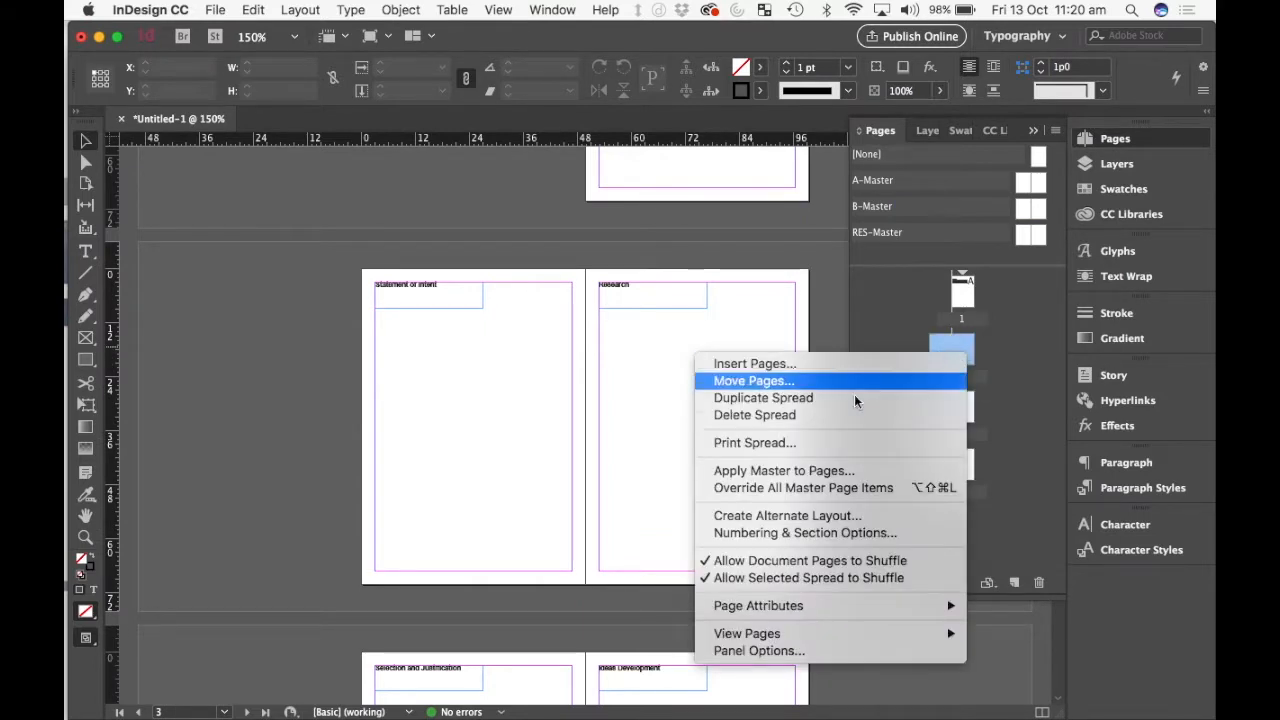
{"action": "left_click", "coordinate": [808, 471]}
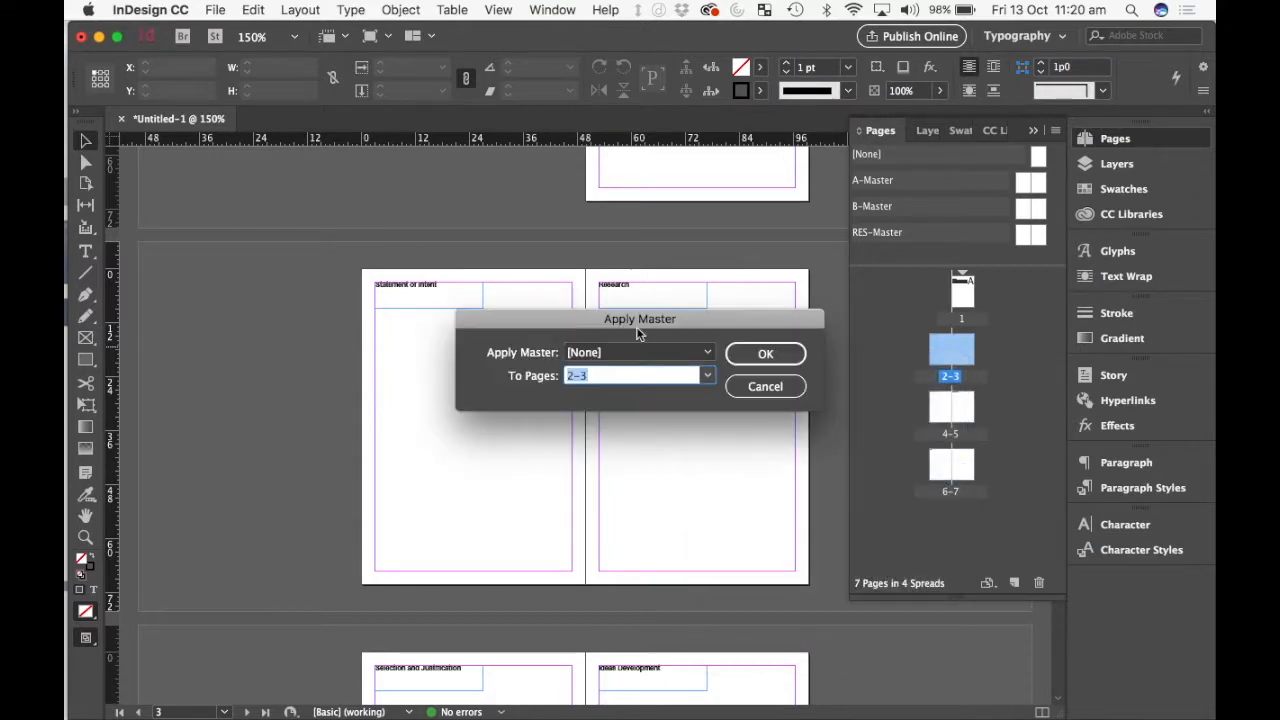
{"action": "left_click", "coordinate": [708, 353]}
{"action": "left_click", "coordinate": [647, 408]}
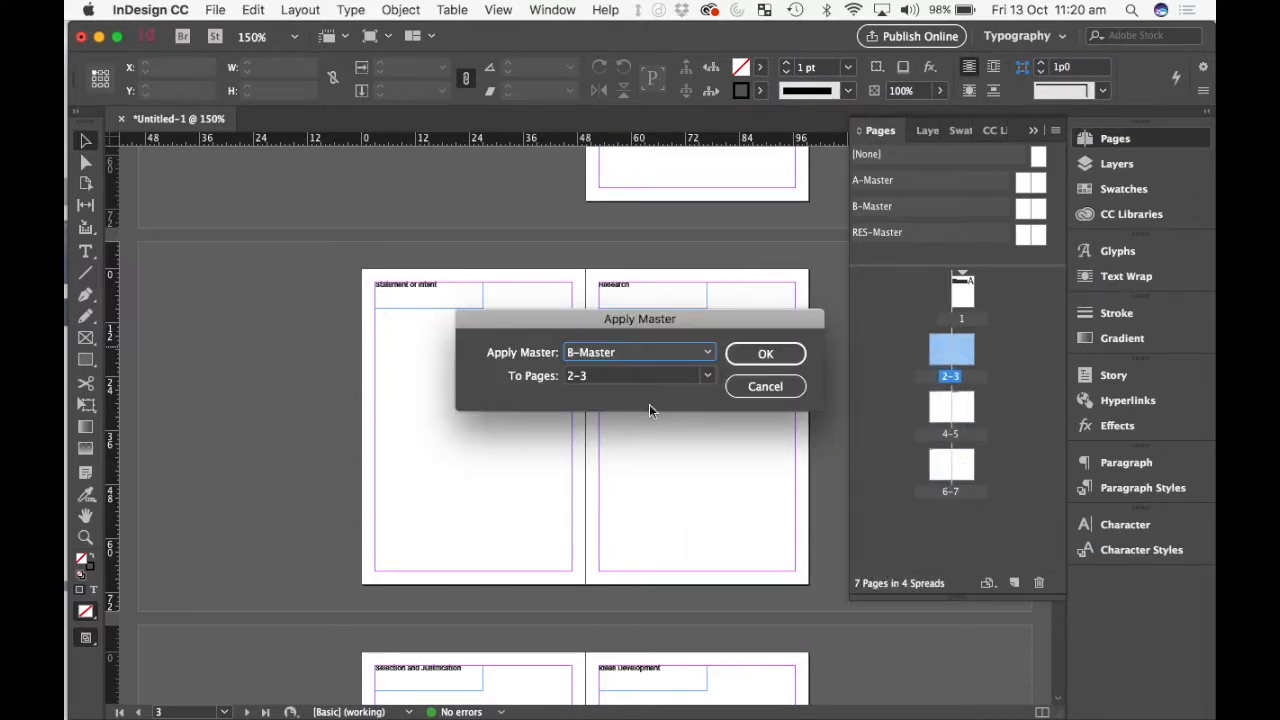
{"action": "left_click", "coordinate": [765, 354]}
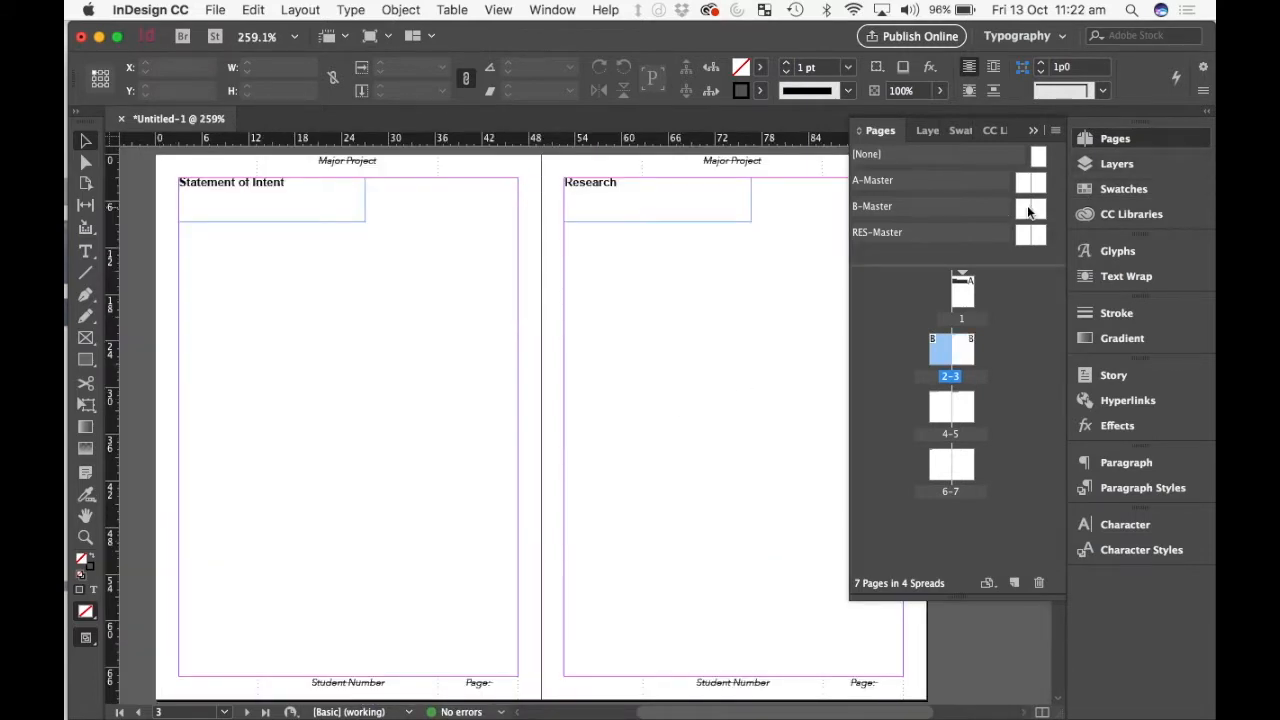
Step: Insert a Current Page Number marker after "Page:" in the footer of B-Master's left page
{"action": "double_click", "coordinate": [1027, 206]}
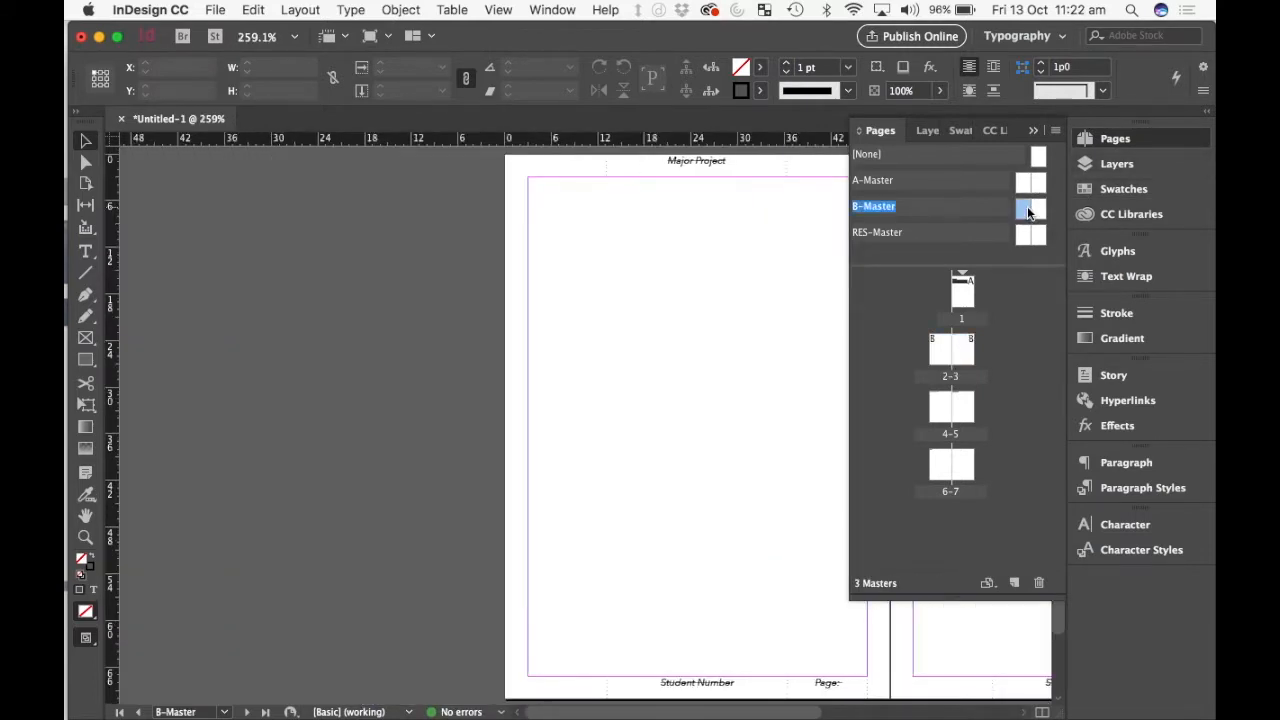
{"action": "scroll", "coordinate": [703, 352], "scroll_direction": "right", "scroll_amount": 5}
{"action": "scroll", "coordinate": [703, 352], "scroll_direction": "up", "scroll_amount": 1}
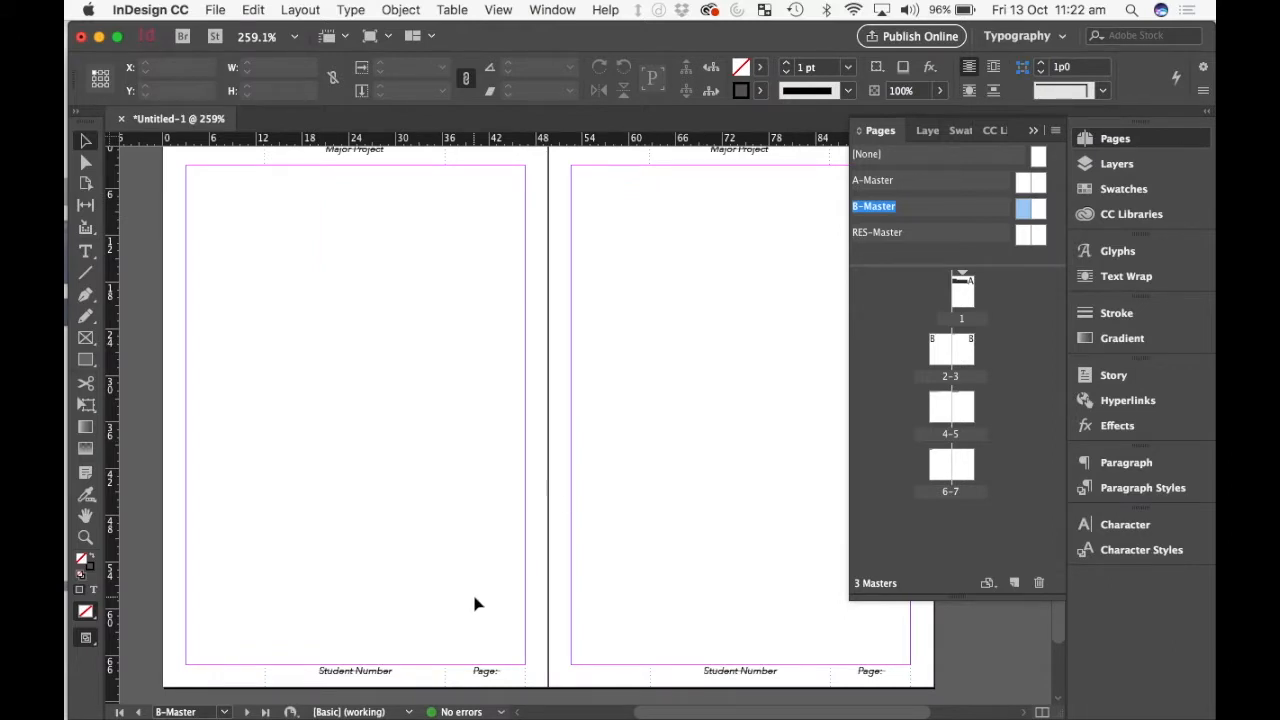
{"action": "scroll", "coordinate": [475, 604], "scroll_direction": "down", "scroll_amount": 1}
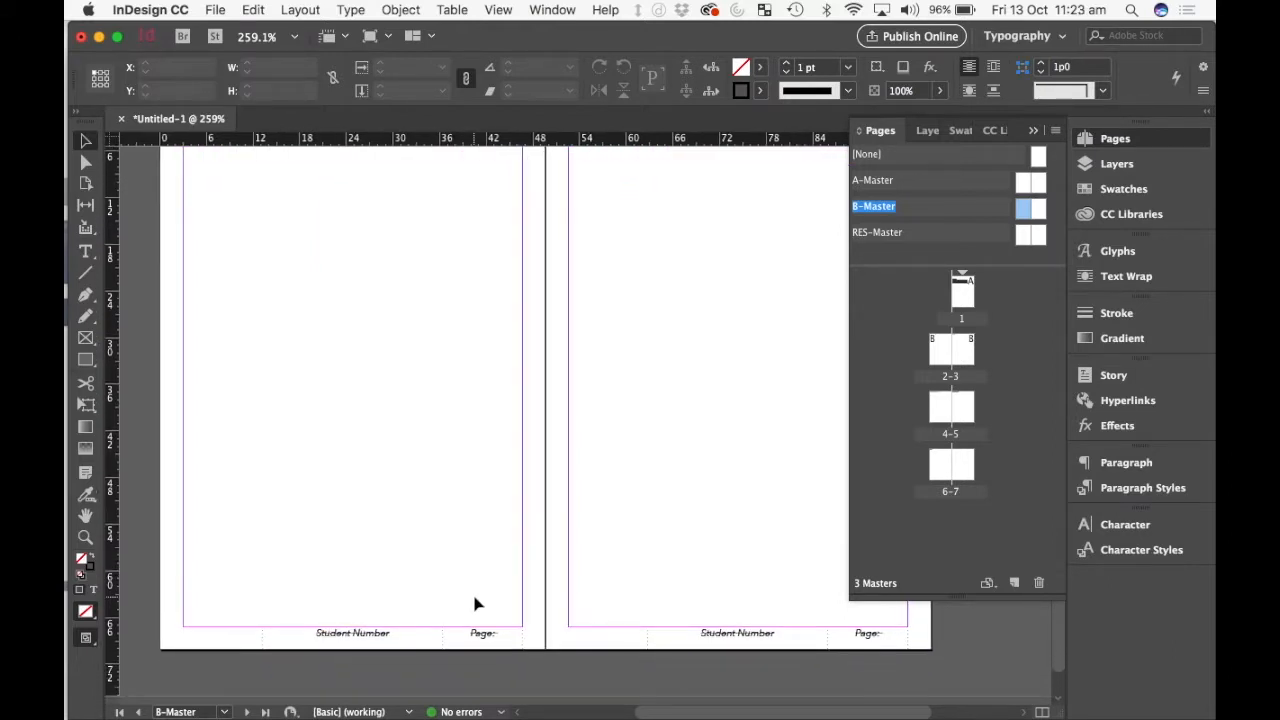
{"action": "scroll", "coordinate": [477, 654], "scroll_direction": "up", "scroll_amount": 4}
{"action": "scroll", "coordinate": [477, 656], "scroll_direction": "down", "scroll_amount": 2}
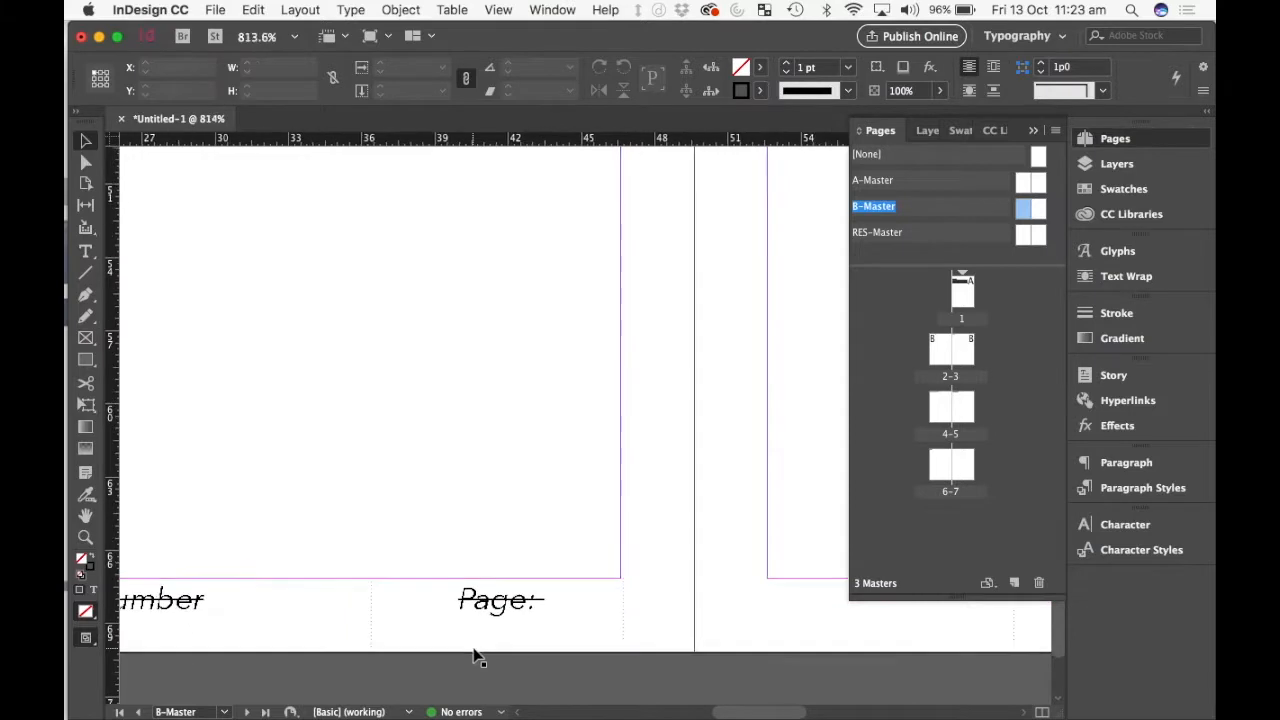
{"action": "scroll", "coordinate": [474, 660], "scroll_direction": "down", "scroll_amount": 1}
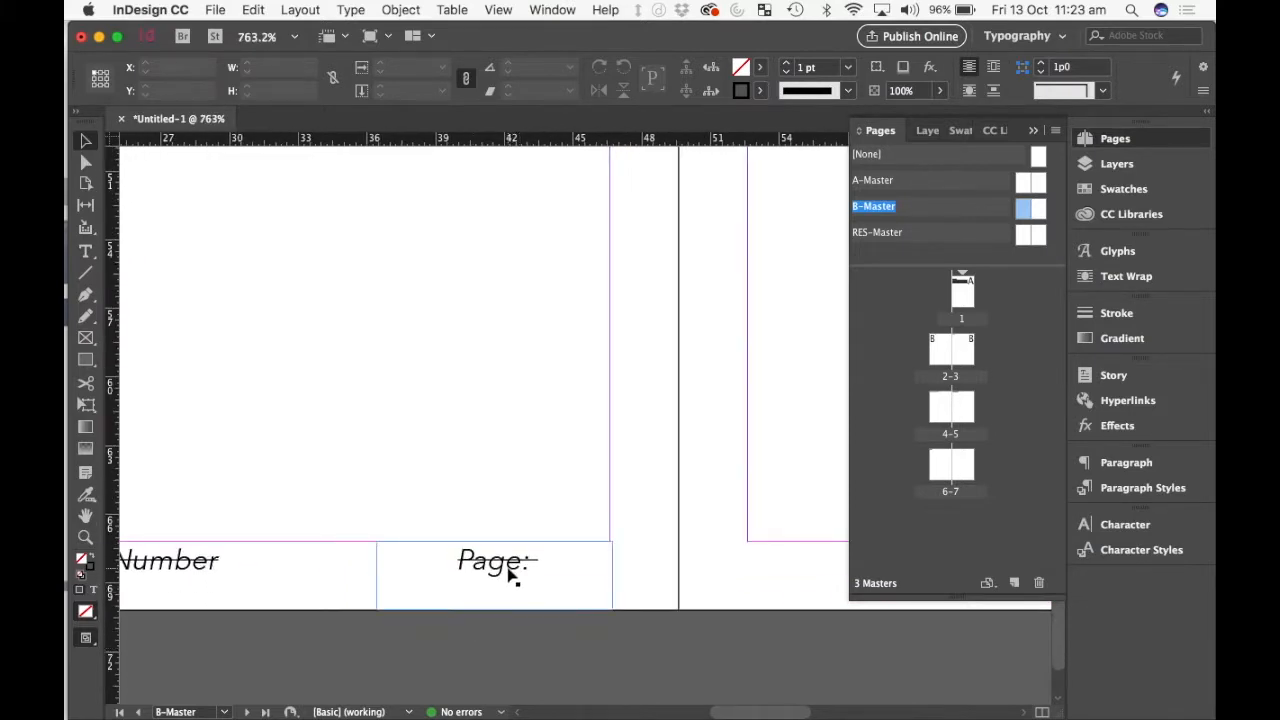
{"action": "double_click", "coordinate": [1018, 208]}
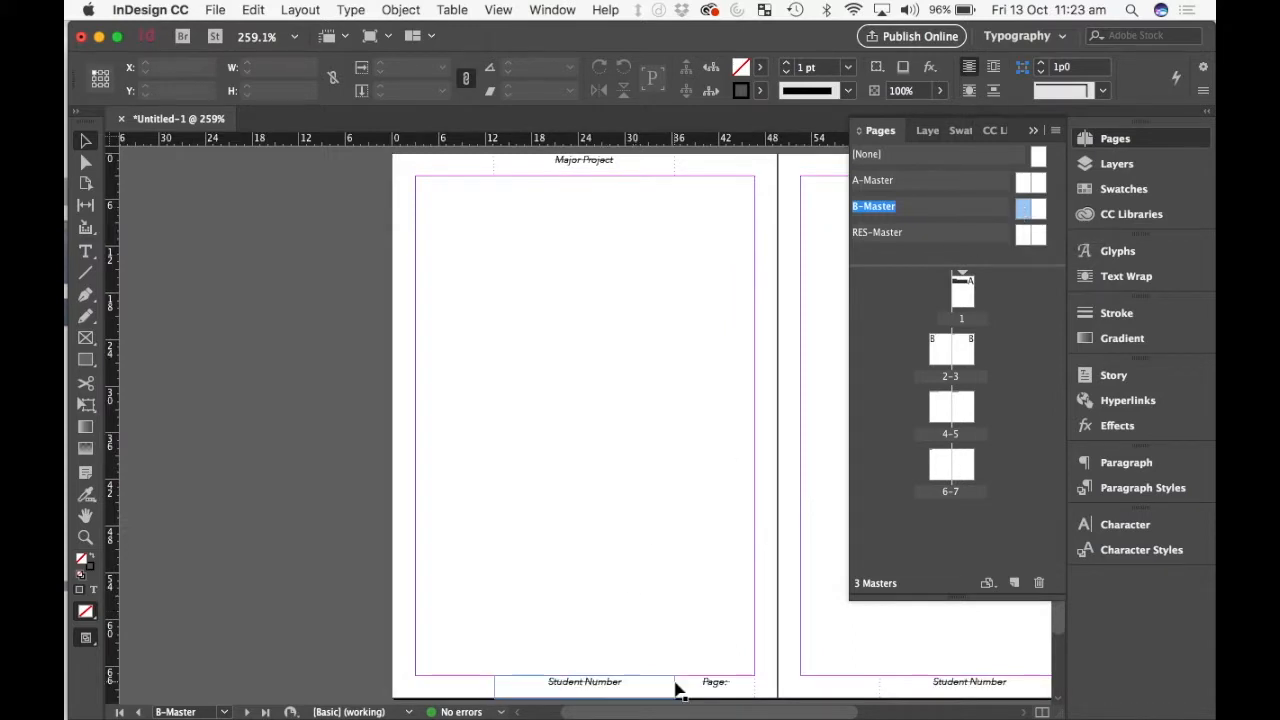
{"action": "scroll", "coordinate": [677, 690], "scroll_direction": "up", "scroll_amount": 5}
{"action": "scroll", "coordinate": [677, 690], "scroll_direction": "down", "scroll_amount": 3}
{"action": "scroll", "coordinate": [677, 690], "scroll_direction": "right", "scroll_amount": 4}
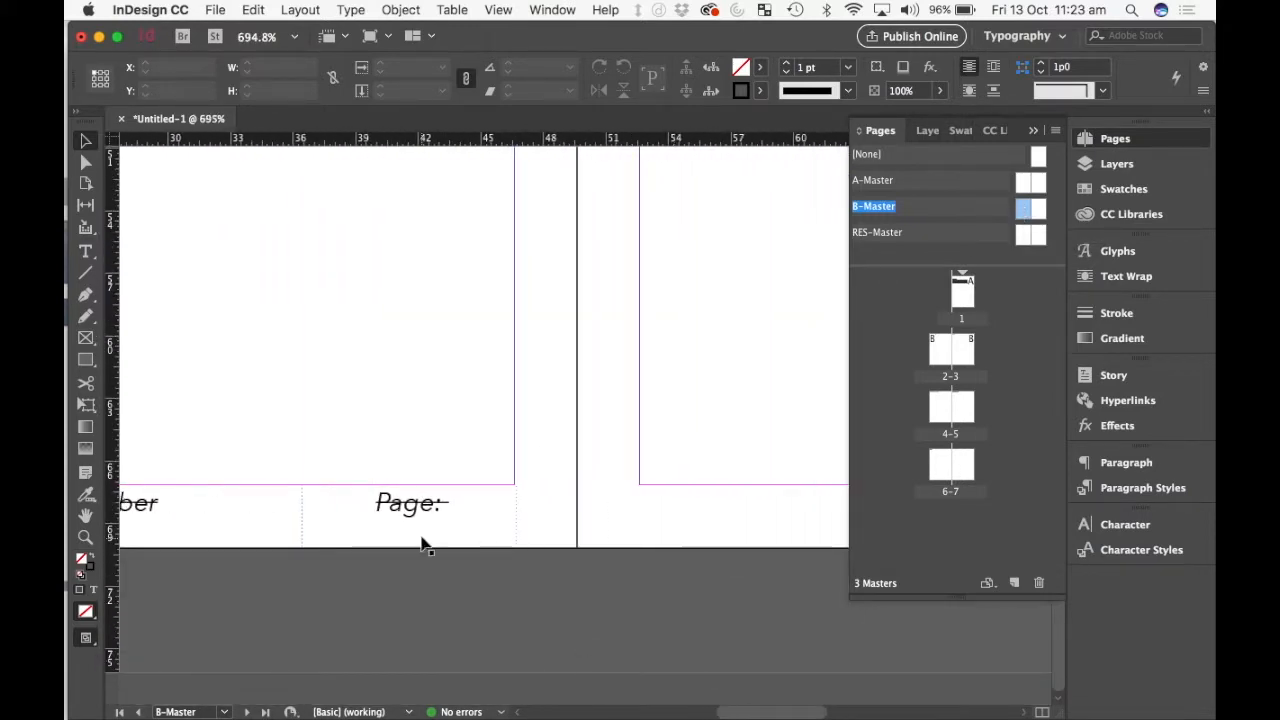
{"action": "double_click", "coordinate": [450, 505]}
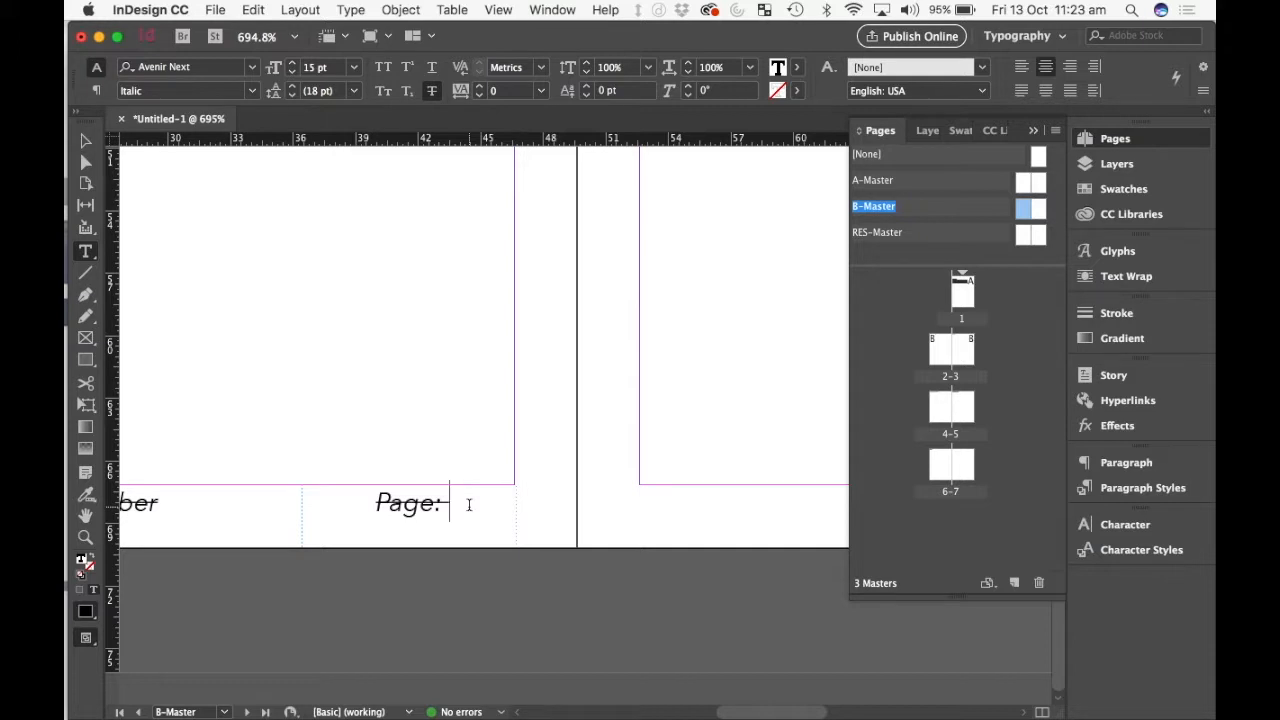
{"action": "left_click", "coordinate": [351, 10]}
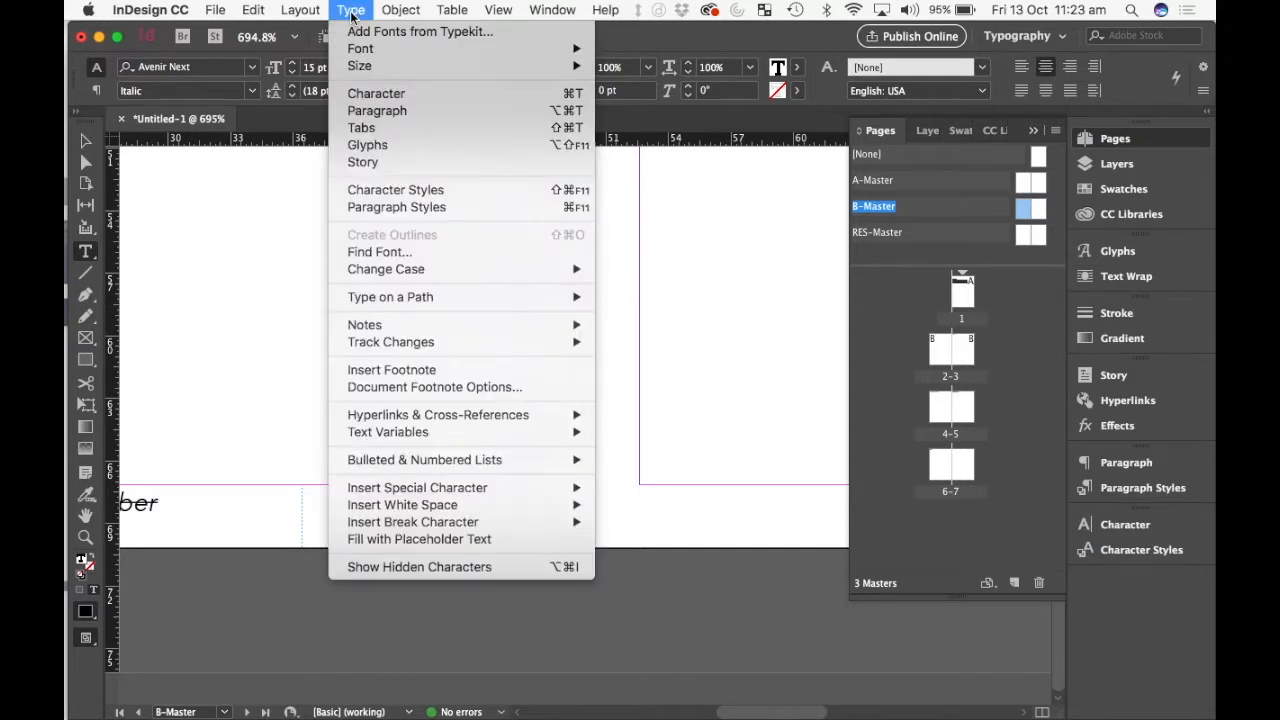
{"action": "mouse_move", "coordinate": [484, 488]}
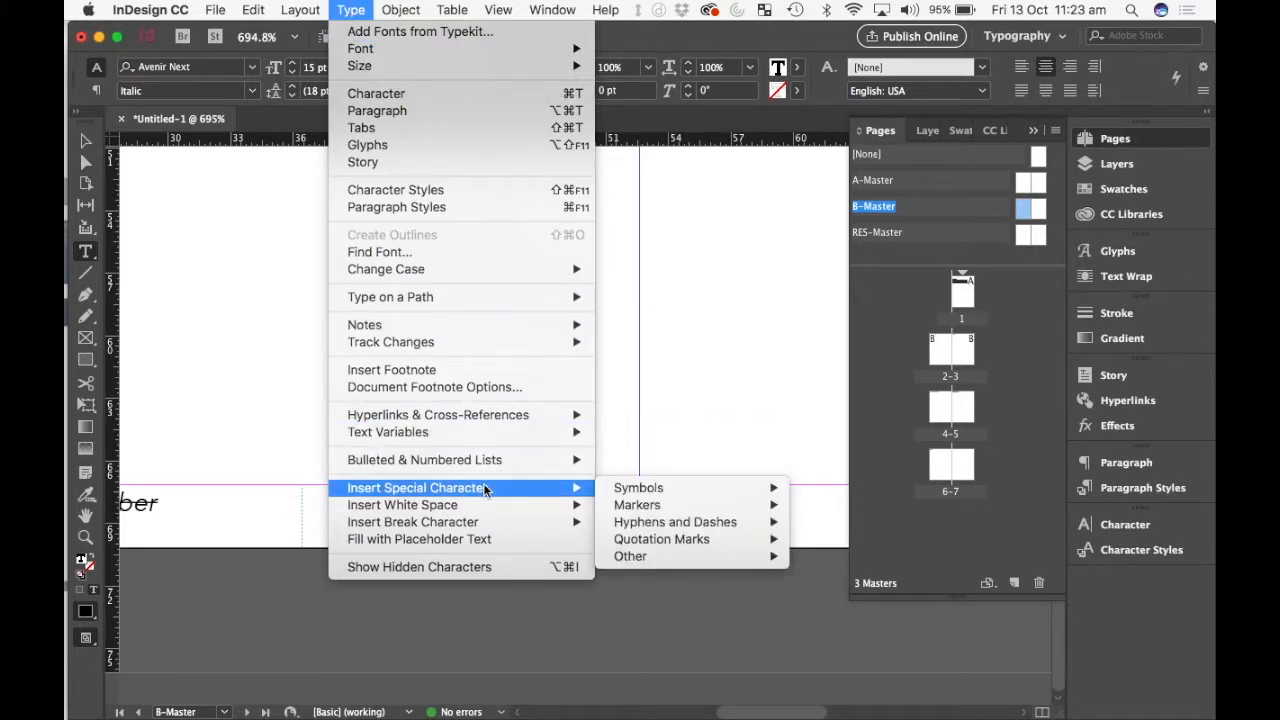
{"action": "mouse_move", "coordinate": [636, 490]}
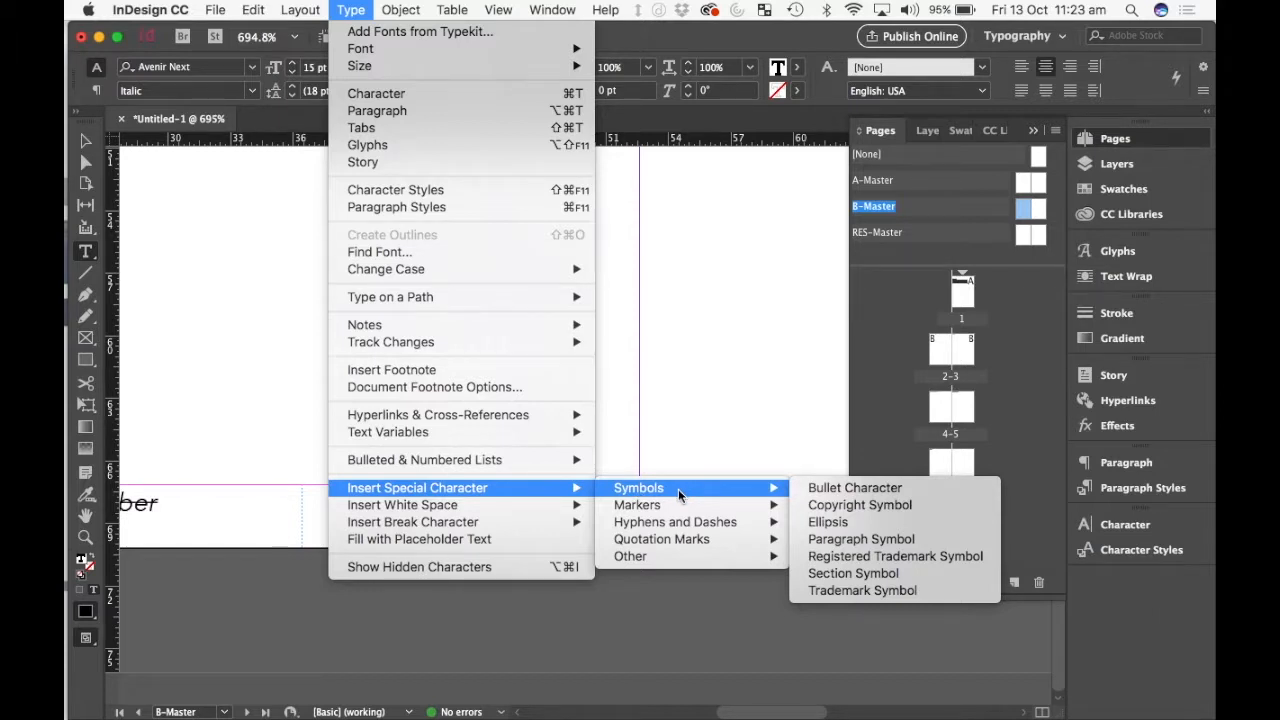
{"action": "mouse_move", "coordinate": [702, 503]}
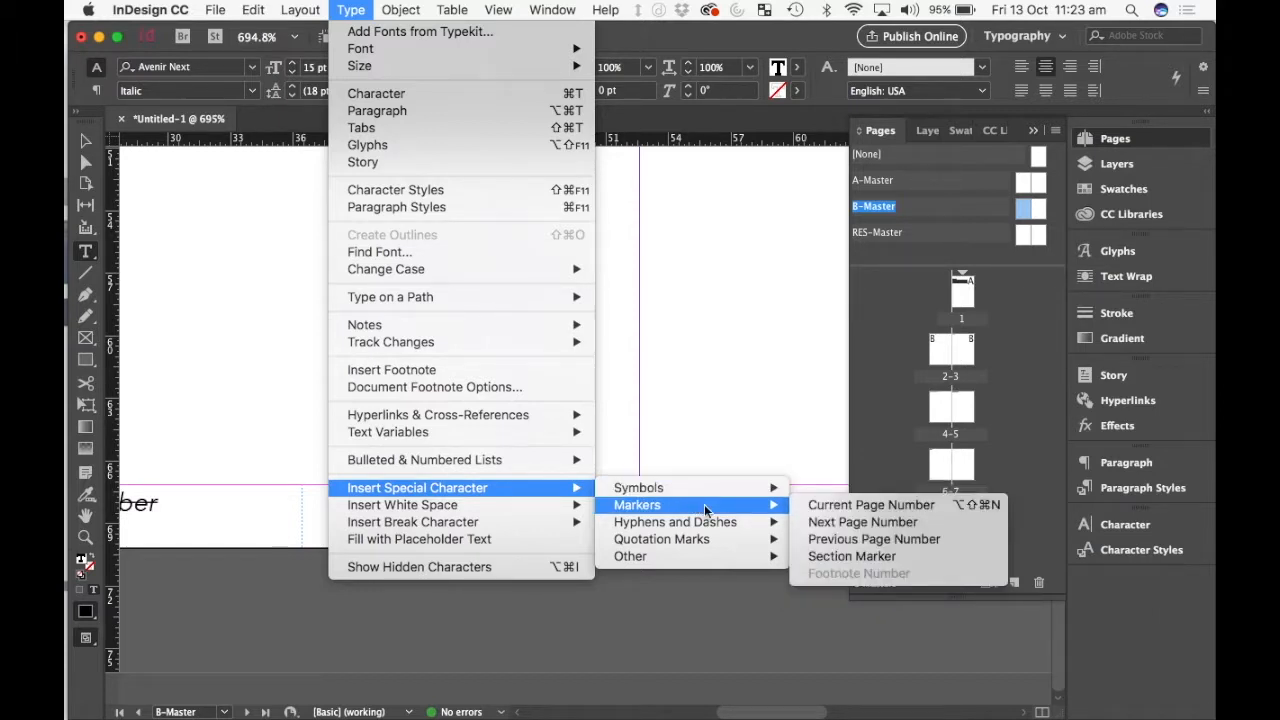
{"action": "left_click", "coordinate": [915, 507]}
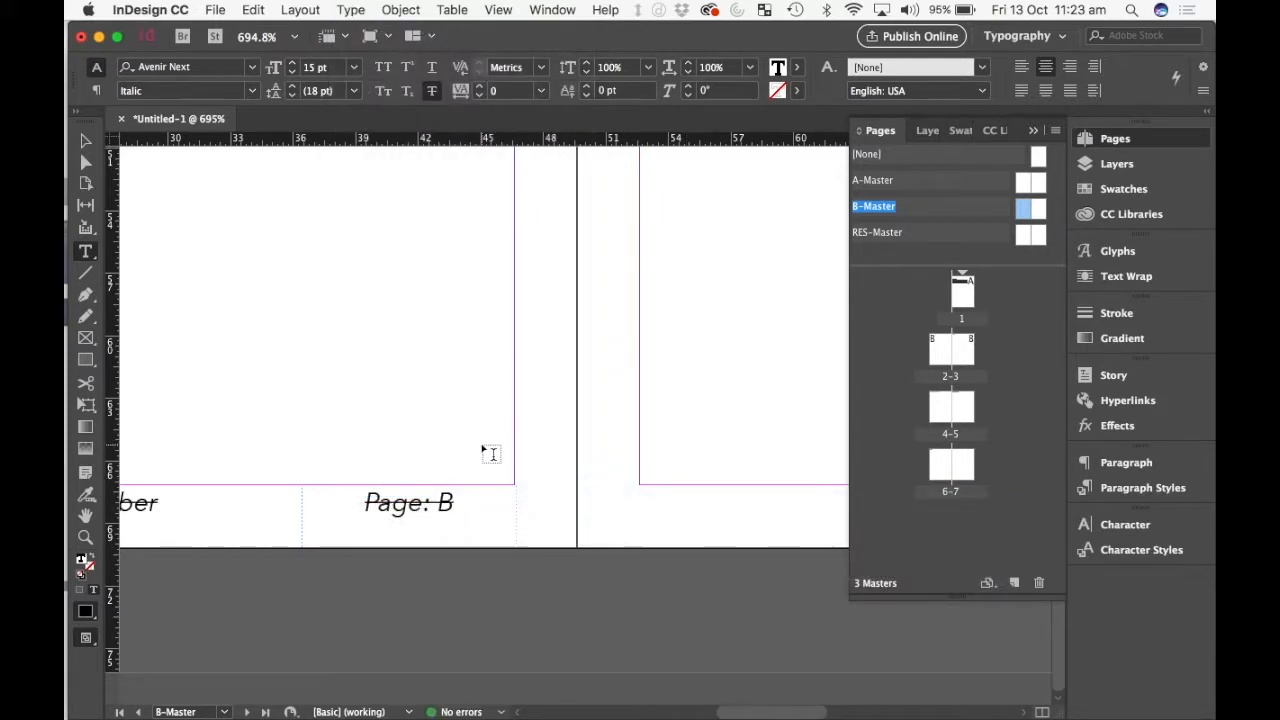
{"action": "key", "text": "Escape"}
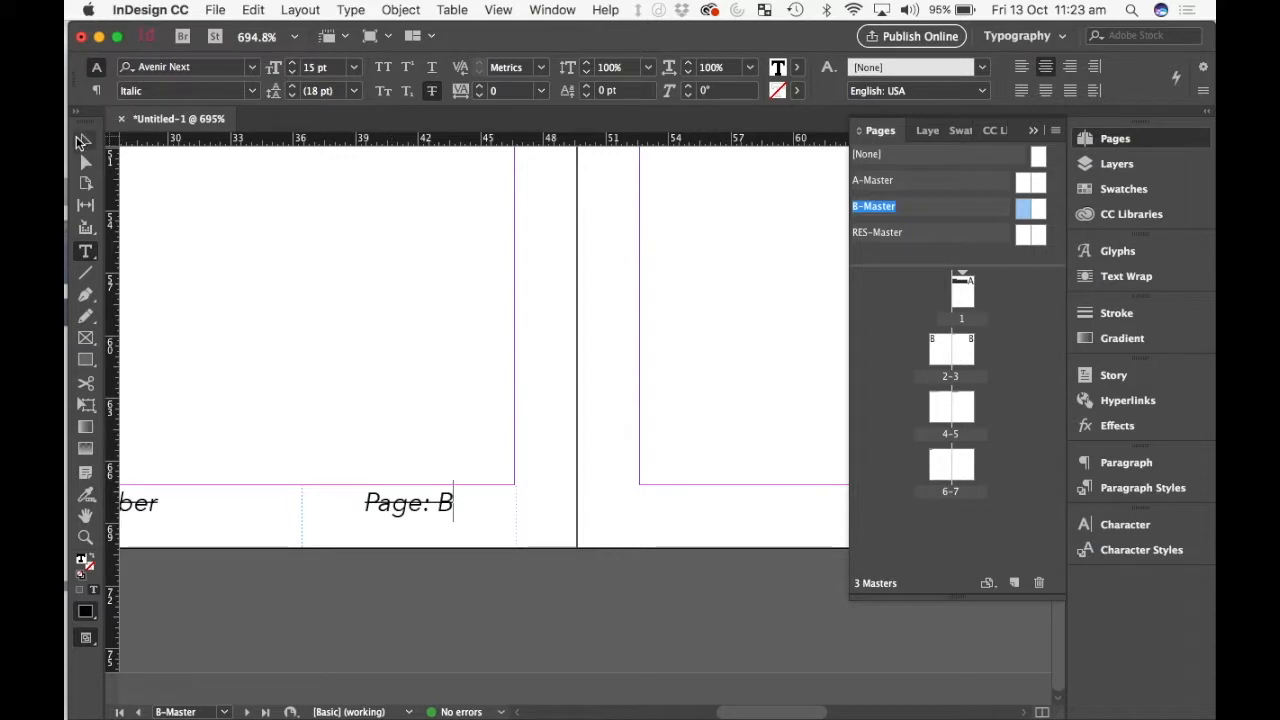
Step: Insert a Current Page Number marker after "Page:" in the footer of B-Master's right page
{"action": "scroll", "coordinate": [586, 349], "scroll_direction": "right", "scroll_amount": 10}
{"action": "scroll", "coordinate": [586, 349], "scroll_direction": "left", "scroll_amount": 10}
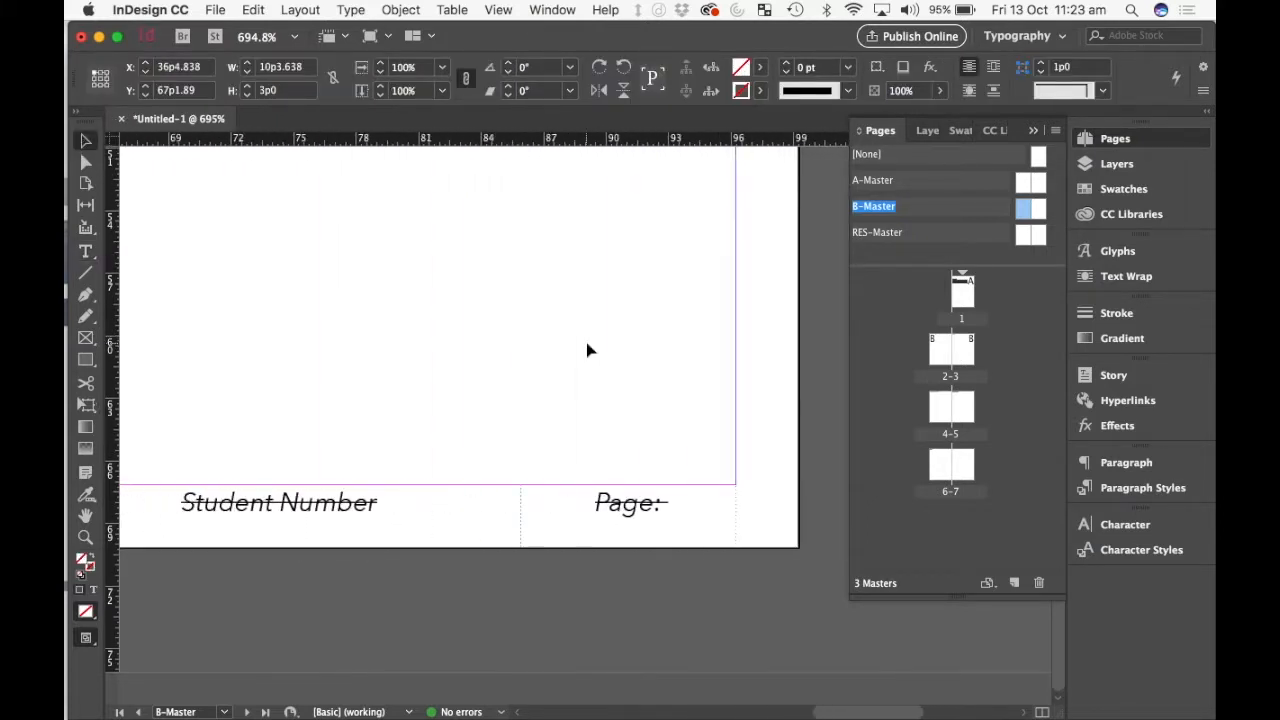
{"action": "double_click", "coordinate": [665, 506]}
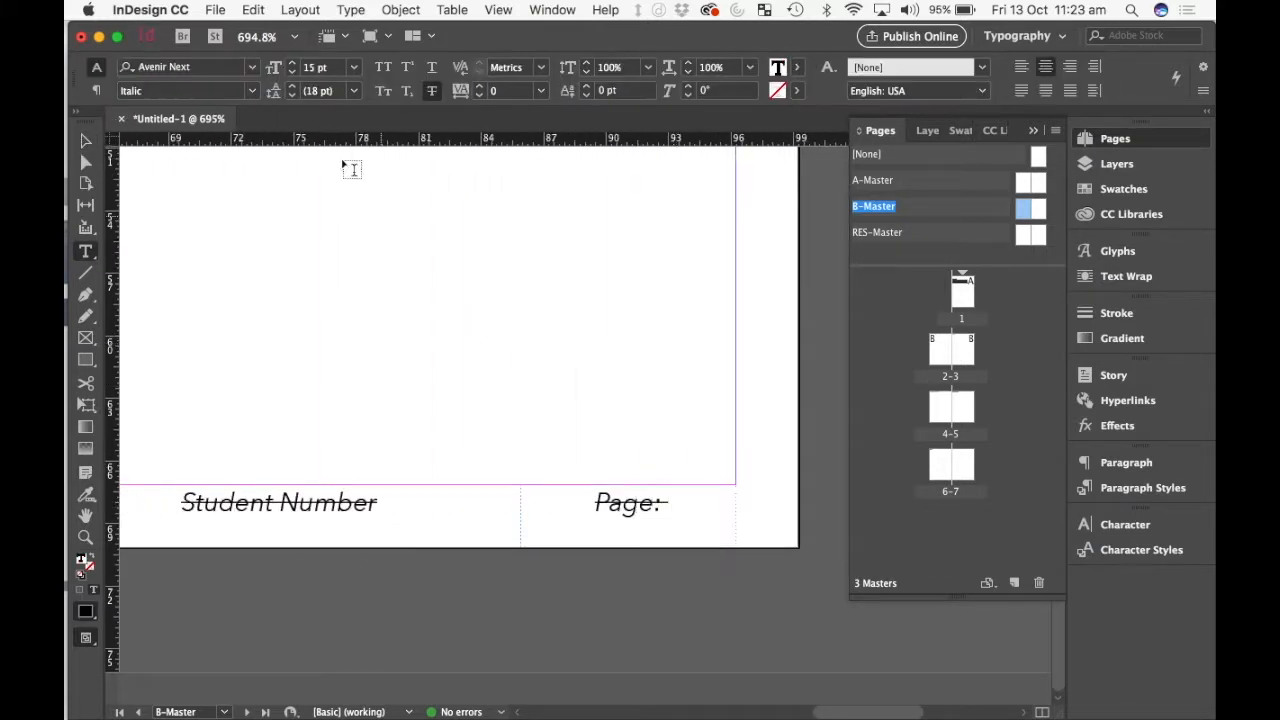
{"action": "left_click", "coordinate": [350, 10]}
{"action": "mouse_move", "coordinate": [524, 484]}
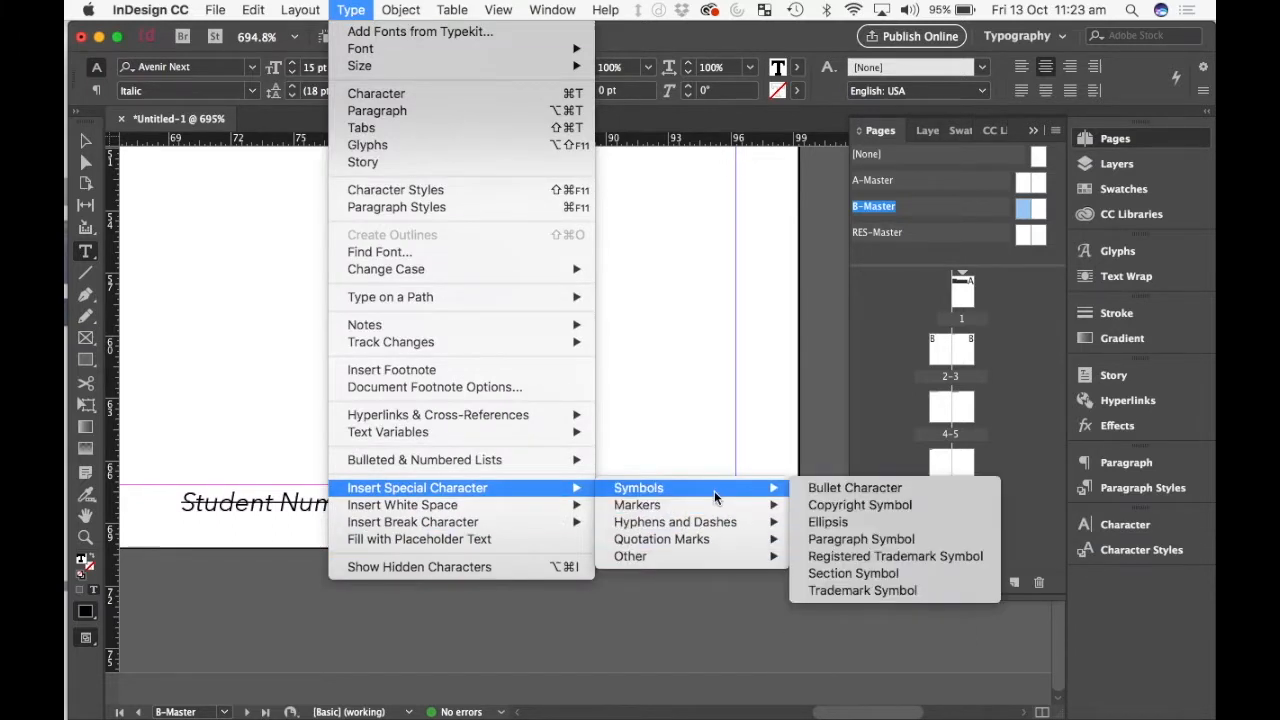
{"action": "mouse_move", "coordinate": [720, 502]}
{"action": "left_click", "coordinate": [847, 504]}
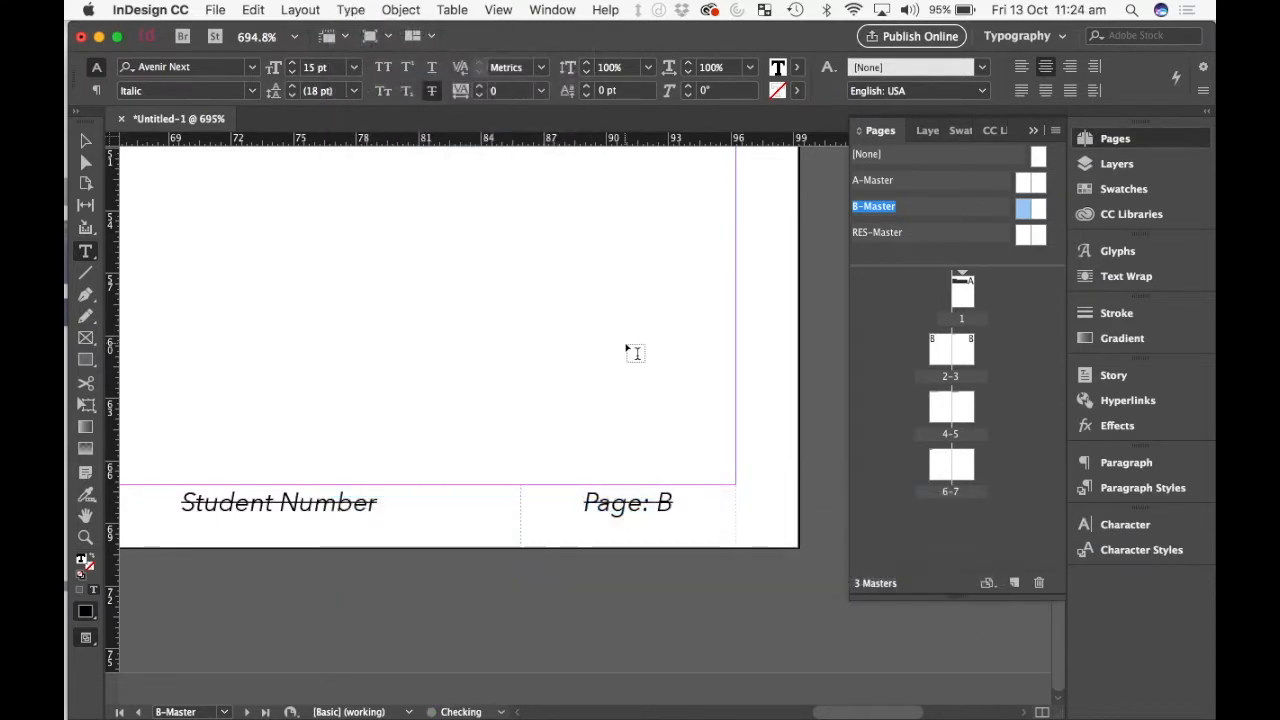
{"action": "left_click", "coordinate": [85, 141]}
Step: Go to pages 2-3 and examine the automatic page numbers in their footers
{"action": "scroll", "coordinate": [403, 308], "scroll_direction": "down", "scroll_amount": 6}
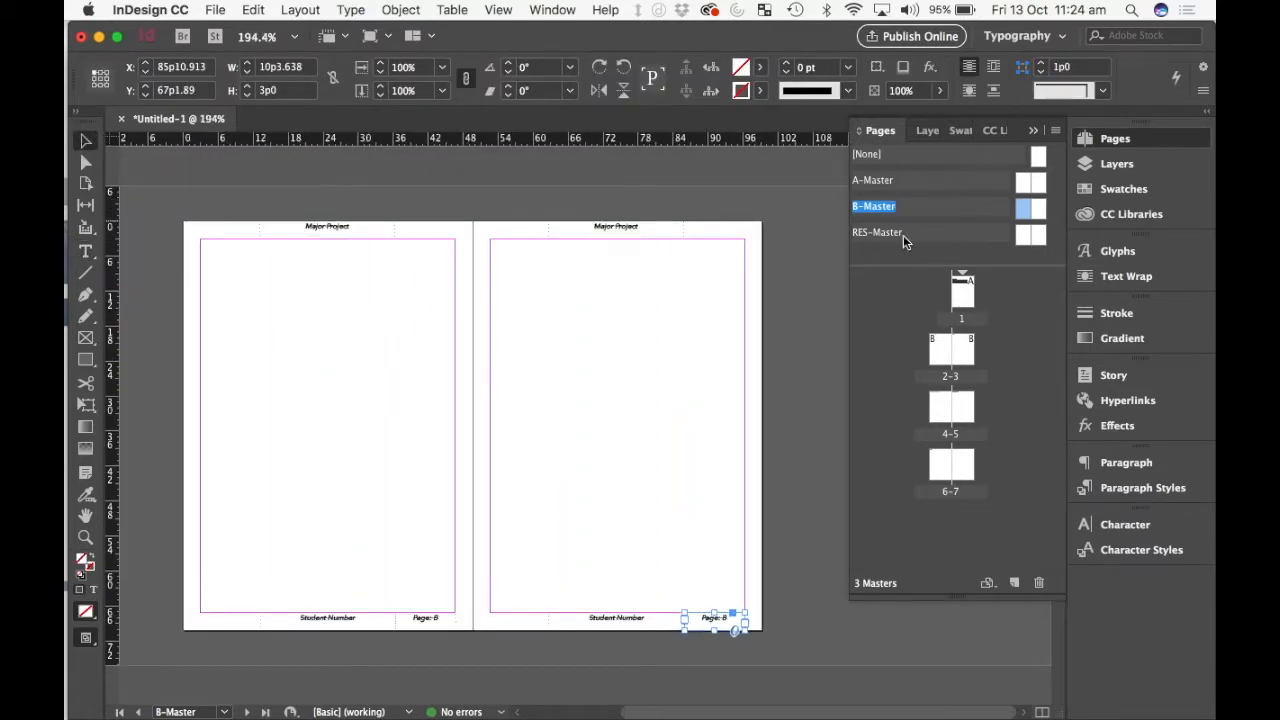
{"action": "double_click", "coordinate": [946, 350]}
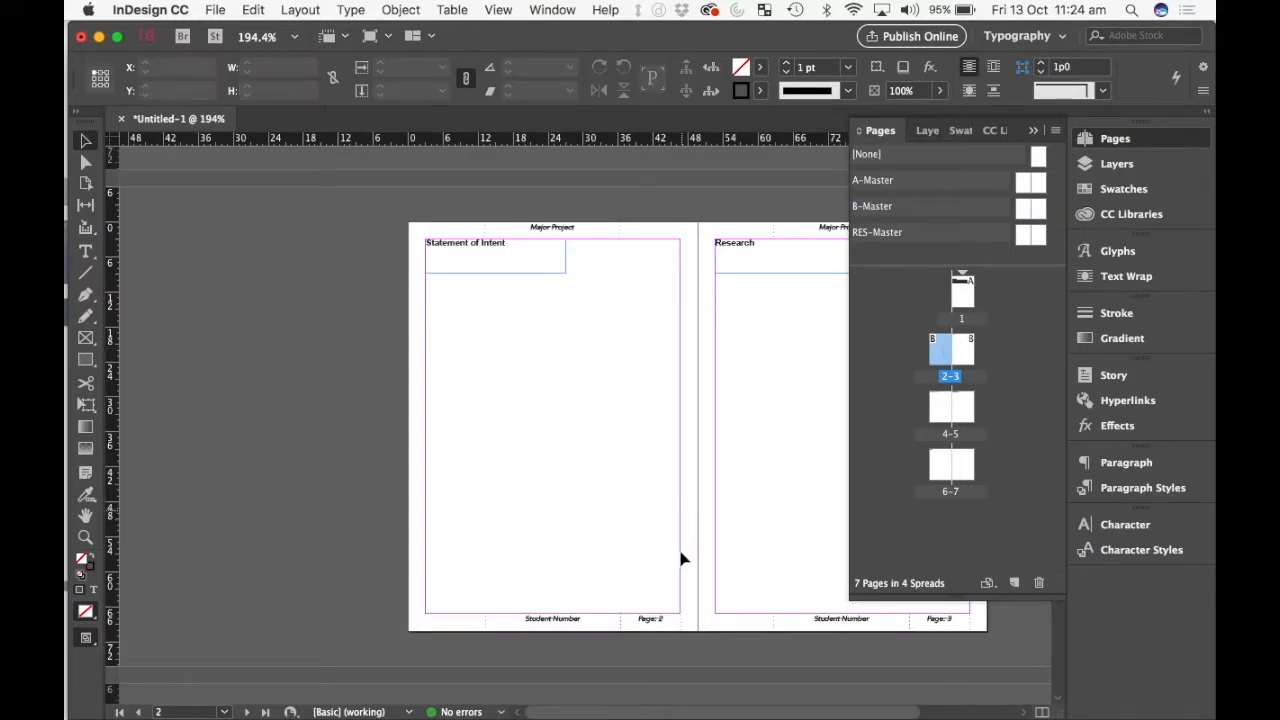
{"action": "scroll", "coordinate": [668, 625], "scroll_direction": "up", "scroll_amount": 5}
{"action": "scroll", "coordinate": [666, 625], "scroll_direction": "right", "scroll_amount": 10}
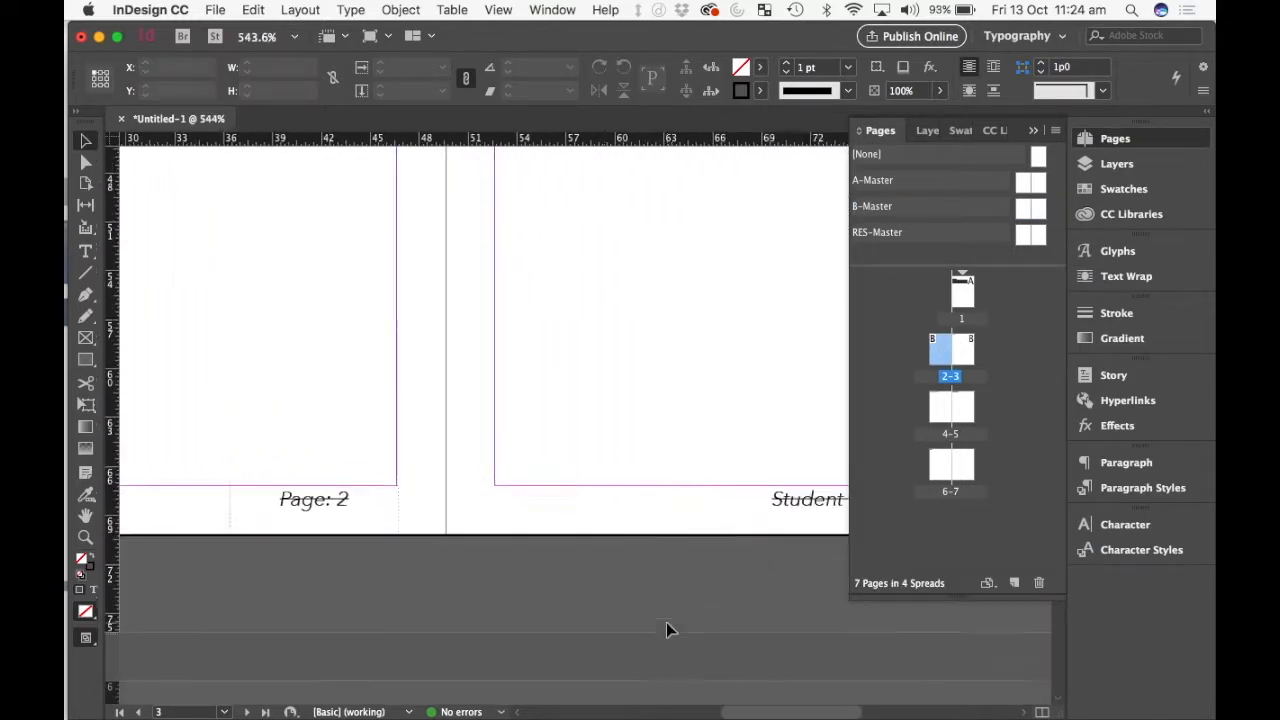
{"action": "scroll", "coordinate": [666, 625], "scroll_direction": "left", "scroll_amount": 9}
{"action": "scroll", "coordinate": [666, 629], "scroll_direction": "left", "scroll_amount": 5}
{"action": "scroll", "coordinate": [666, 629], "scroll_direction": "down", "scroll_amount": 2}
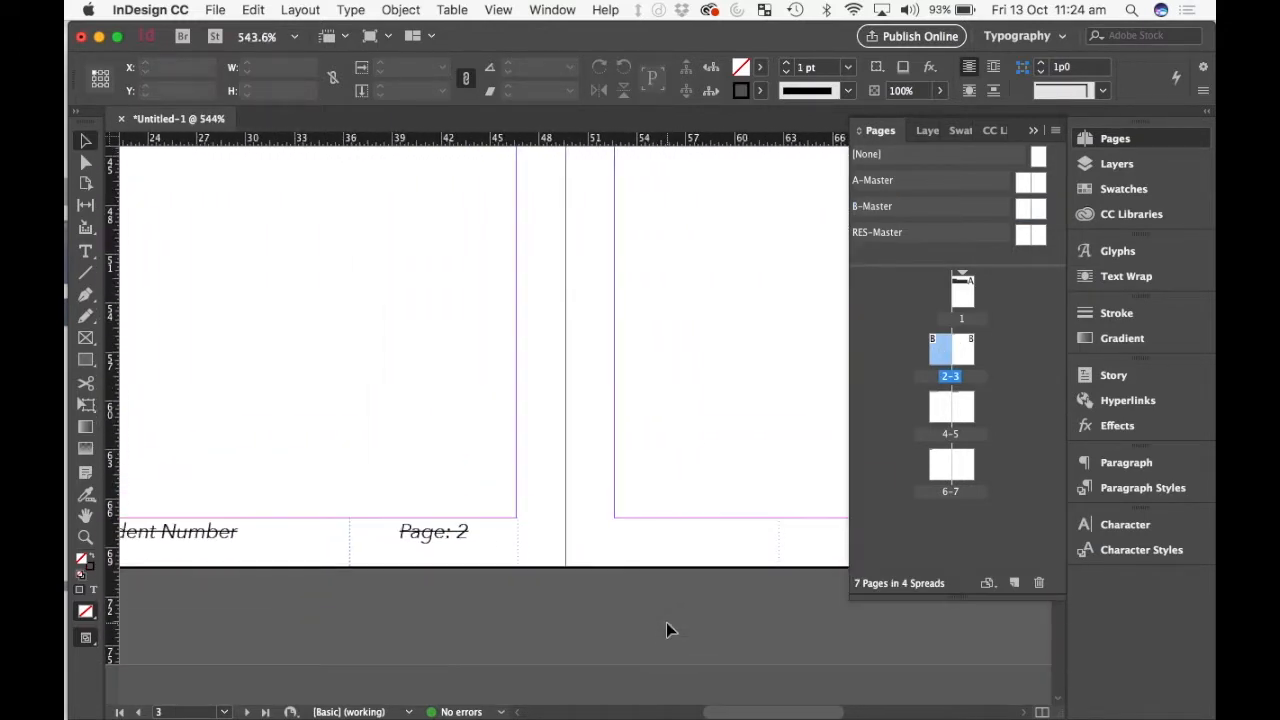
Step: Apply B-Master to both pages of the 4-5 spread
{"action": "double_click", "coordinate": [953, 412]}
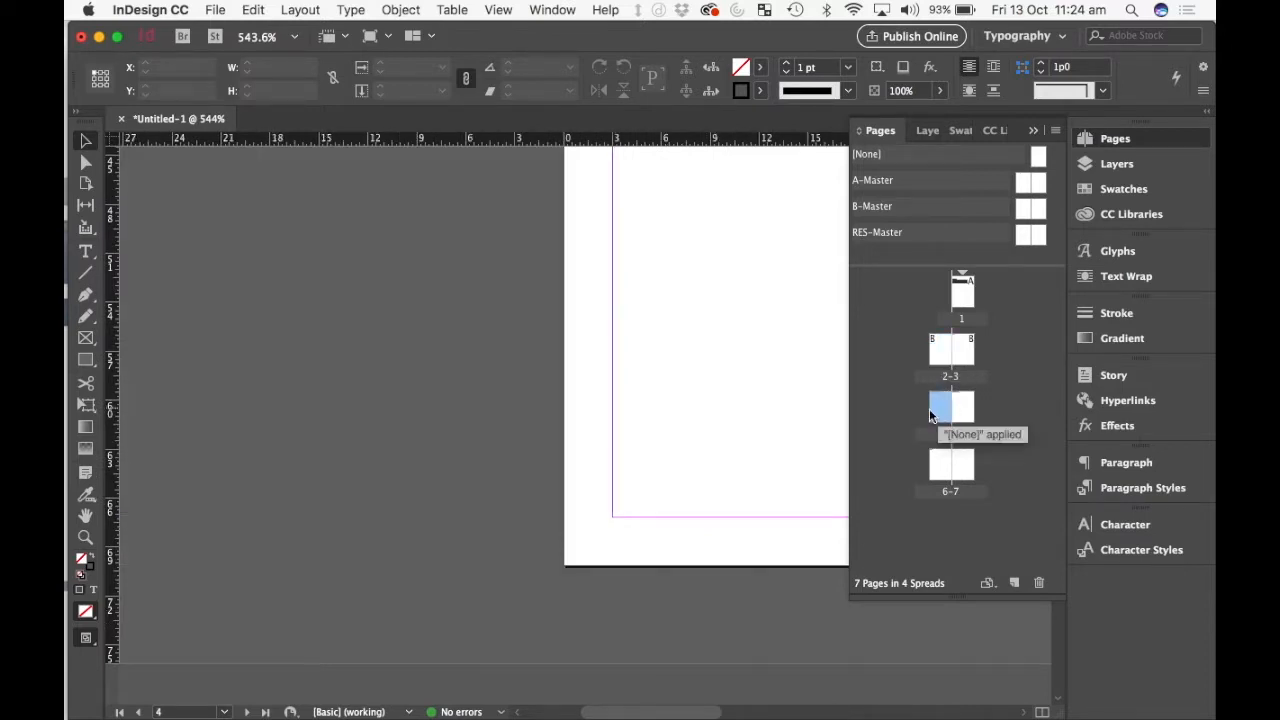
{"action": "scroll", "coordinate": [641, 483], "scroll_direction": "down", "scroll_amount": 10}
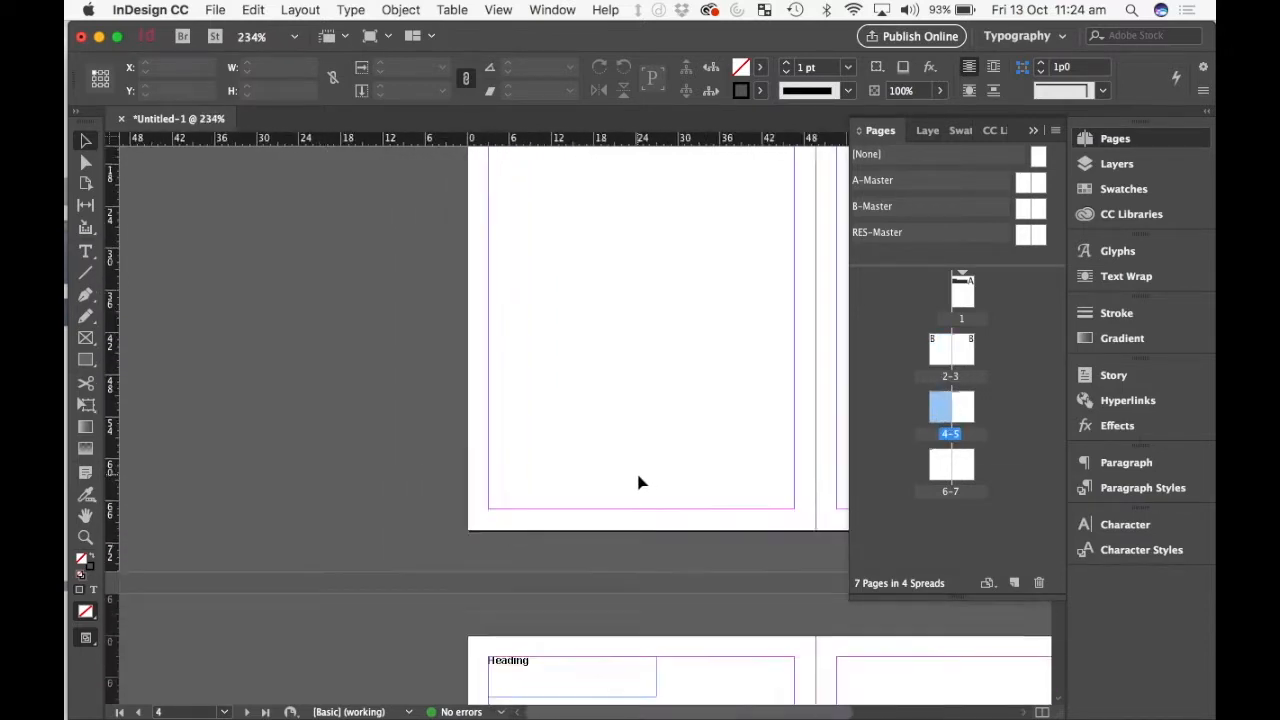
{"action": "scroll", "coordinate": [641, 483], "scroll_direction": "up", "scroll_amount": 4}
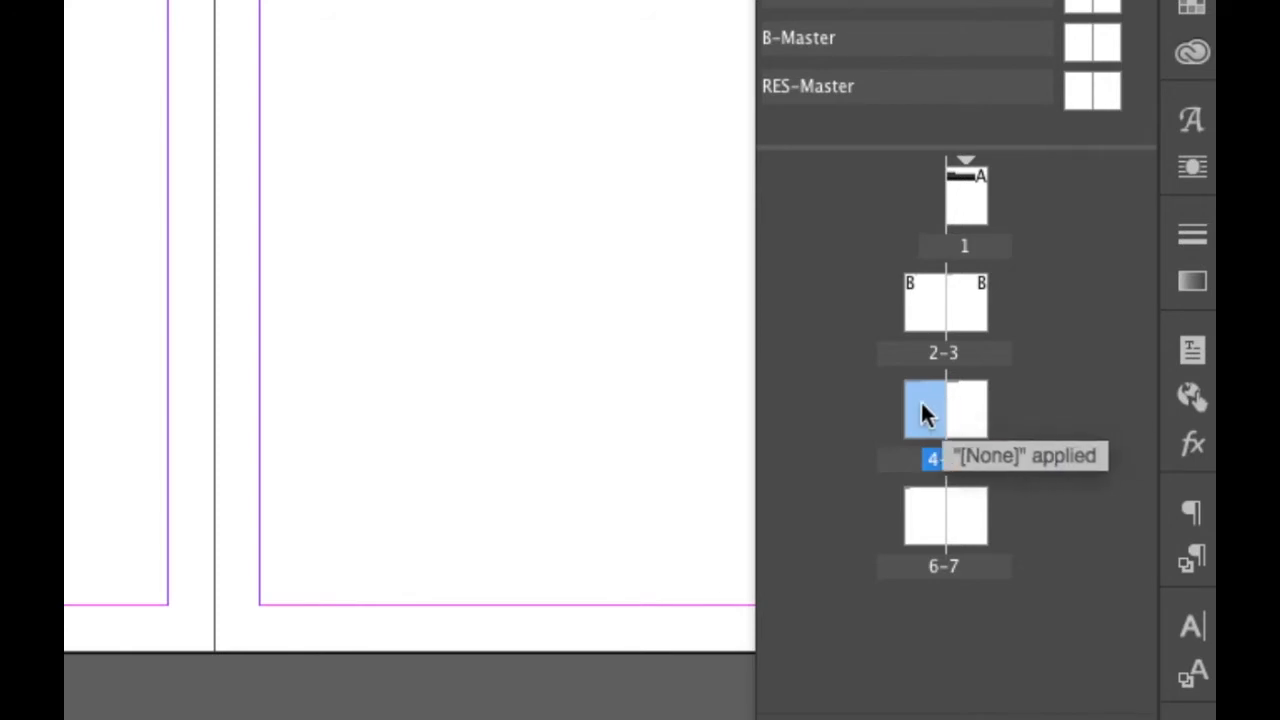
{"action": "left_click", "coordinate": [978, 404], "text": "shift"}
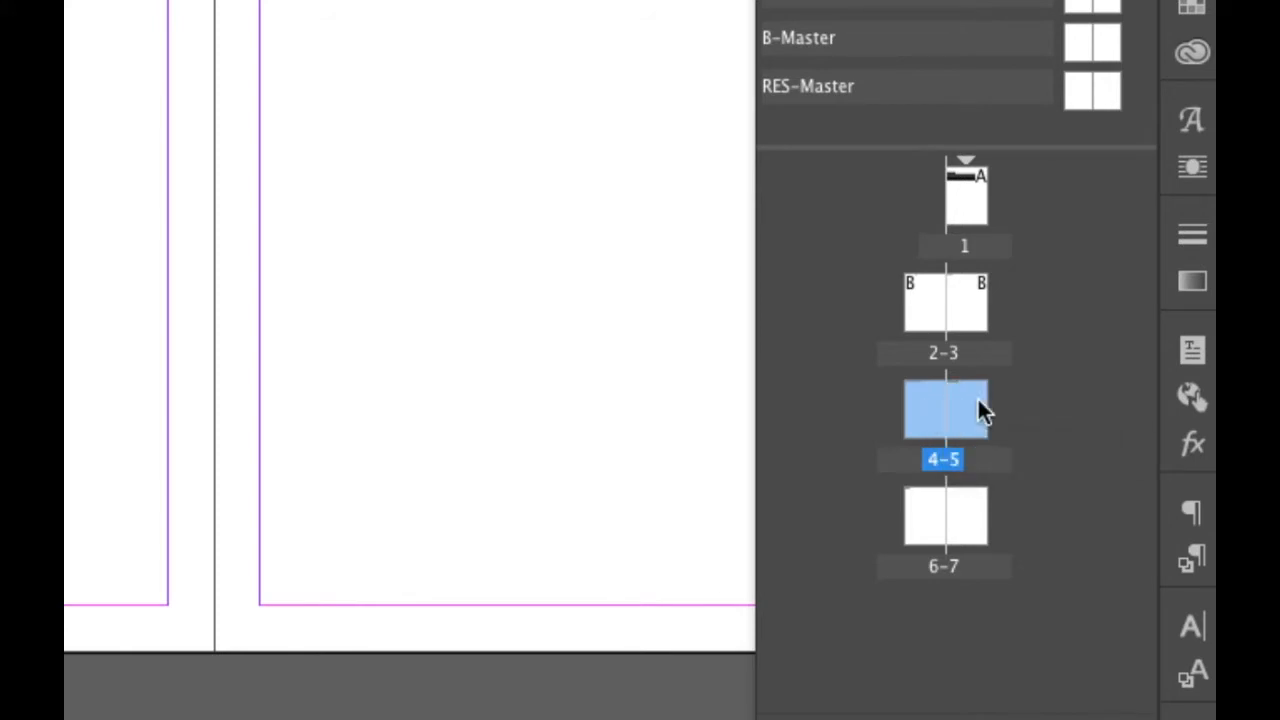
{"action": "right_click", "coordinate": [920, 402]}
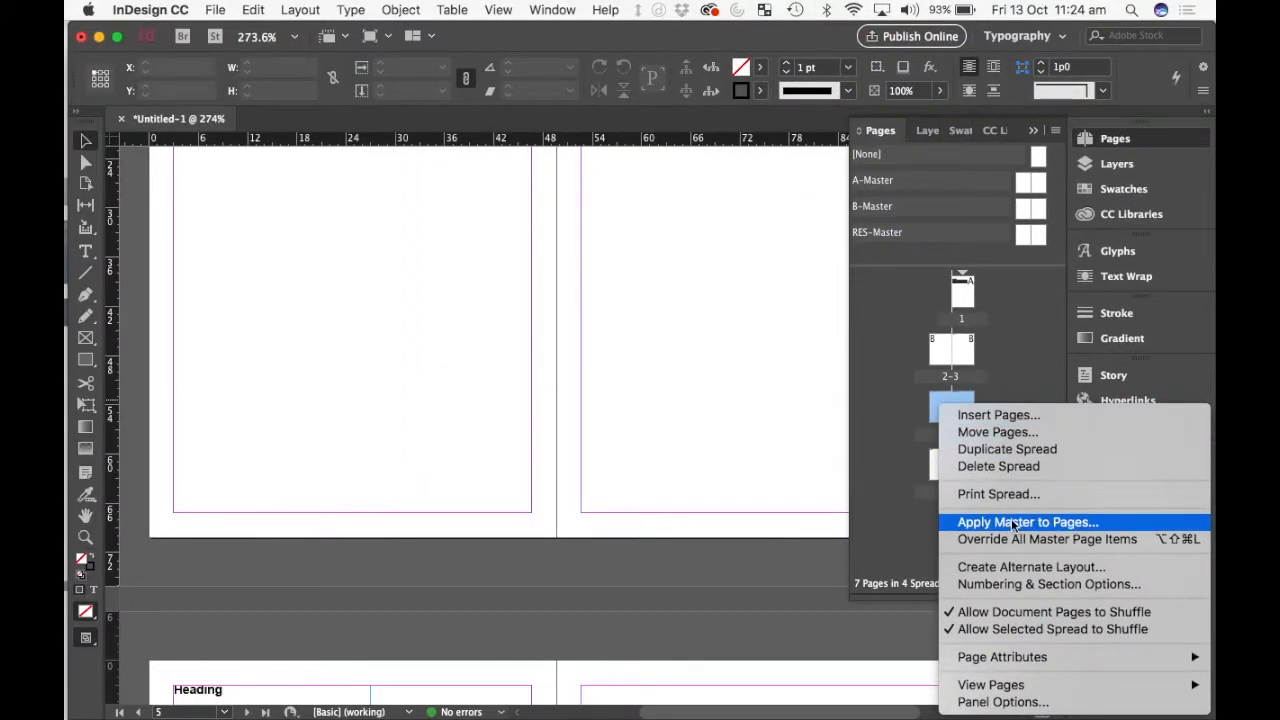
{"action": "left_click", "coordinate": [1010, 522]}
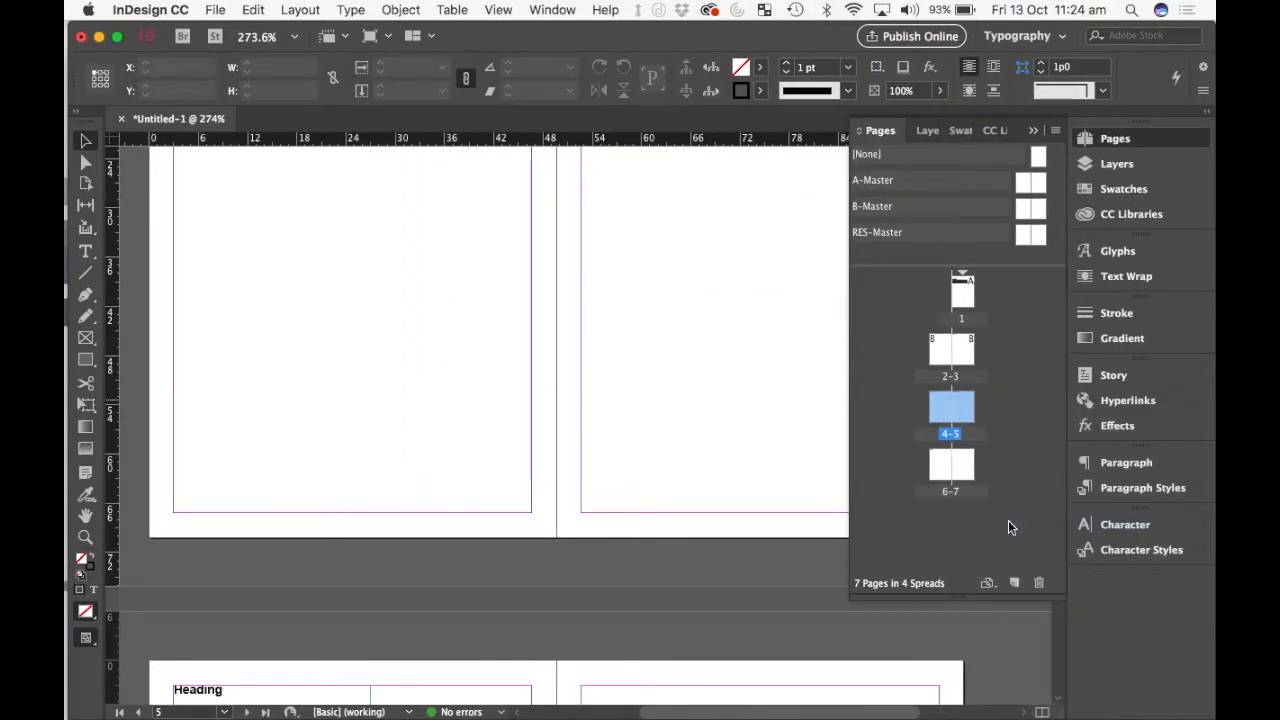
{"action": "left_click", "coordinate": [712, 354]}
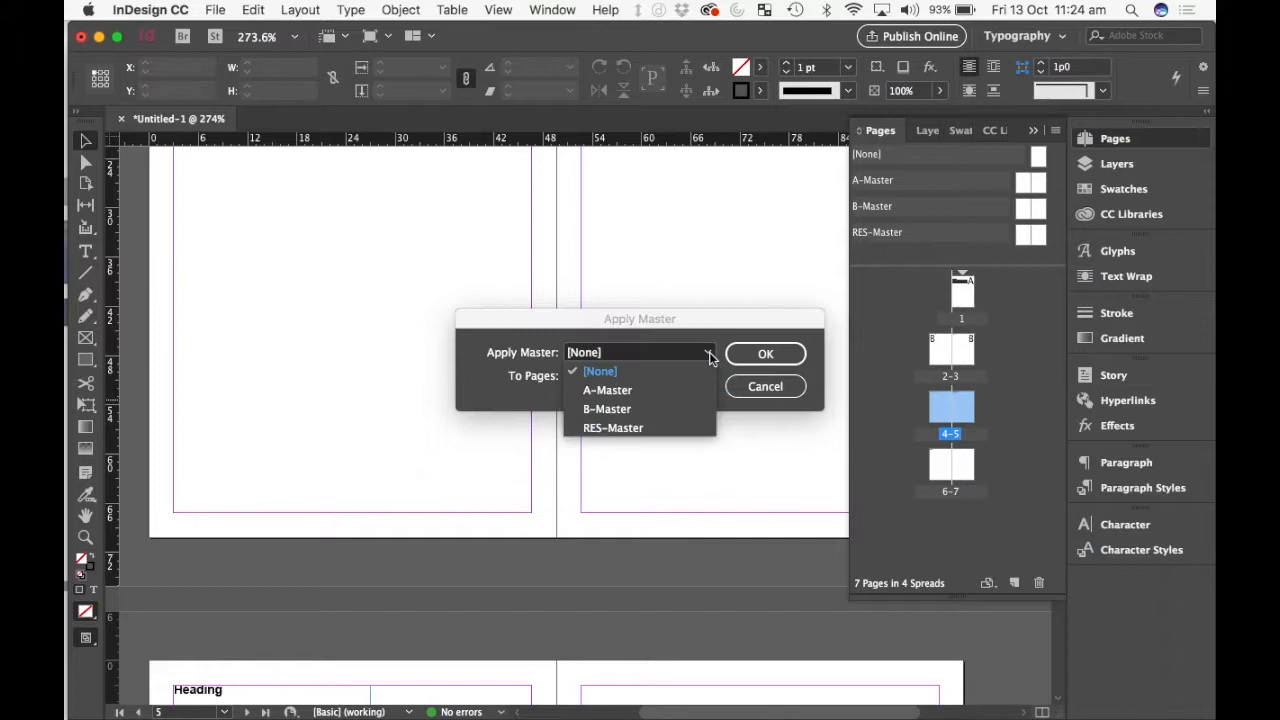
{"action": "left_click", "coordinate": [617, 409]}
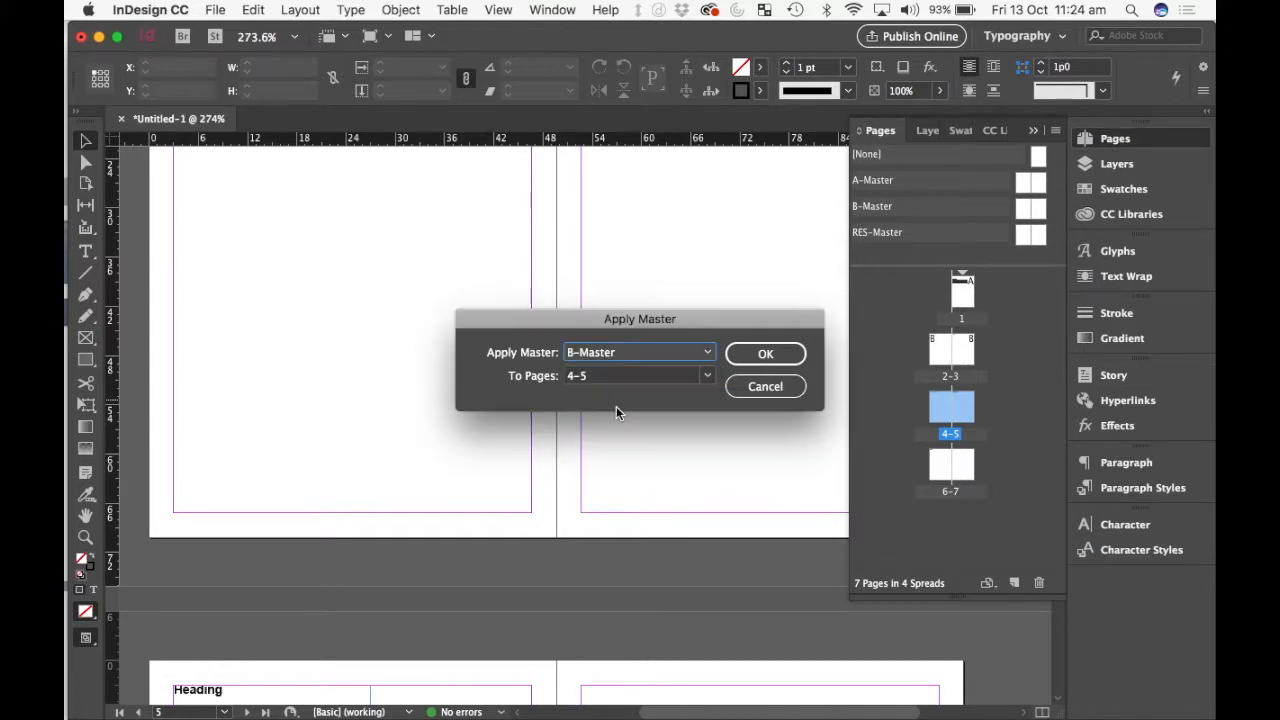
{"action": "left_click", "coordinate": [775, 355]}
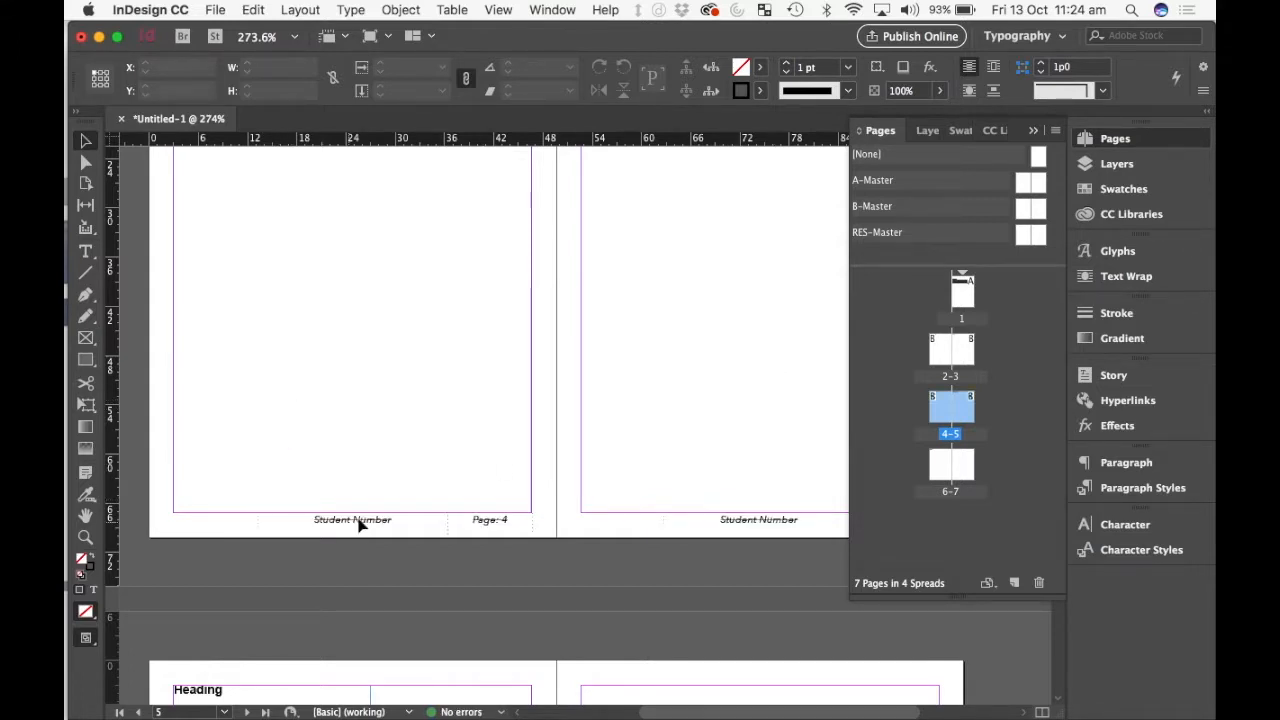
Step: Examine the footer page numbers on pages 4-5, and compare them with those on pages 2-3
{"action": "scroll", "coordinate": [360, 525], "scroll_direction": "up", "scroll_amount": 5}
{"action": "scroll", "coordinate": [357, 523], "scroll_direction": "down", "scroll_amount": 4}
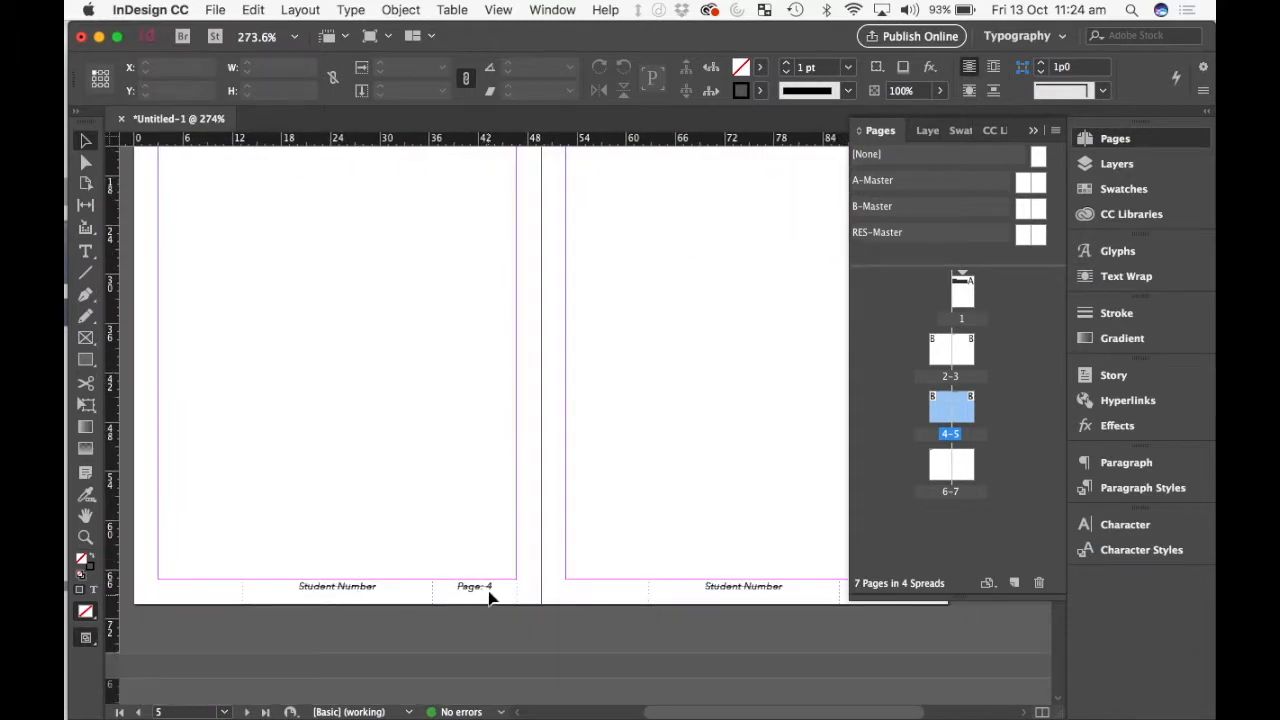
{"action": "scroll", "coordinate": [500, 588], "scroll_direction": "right", "scroll_amount": 3}
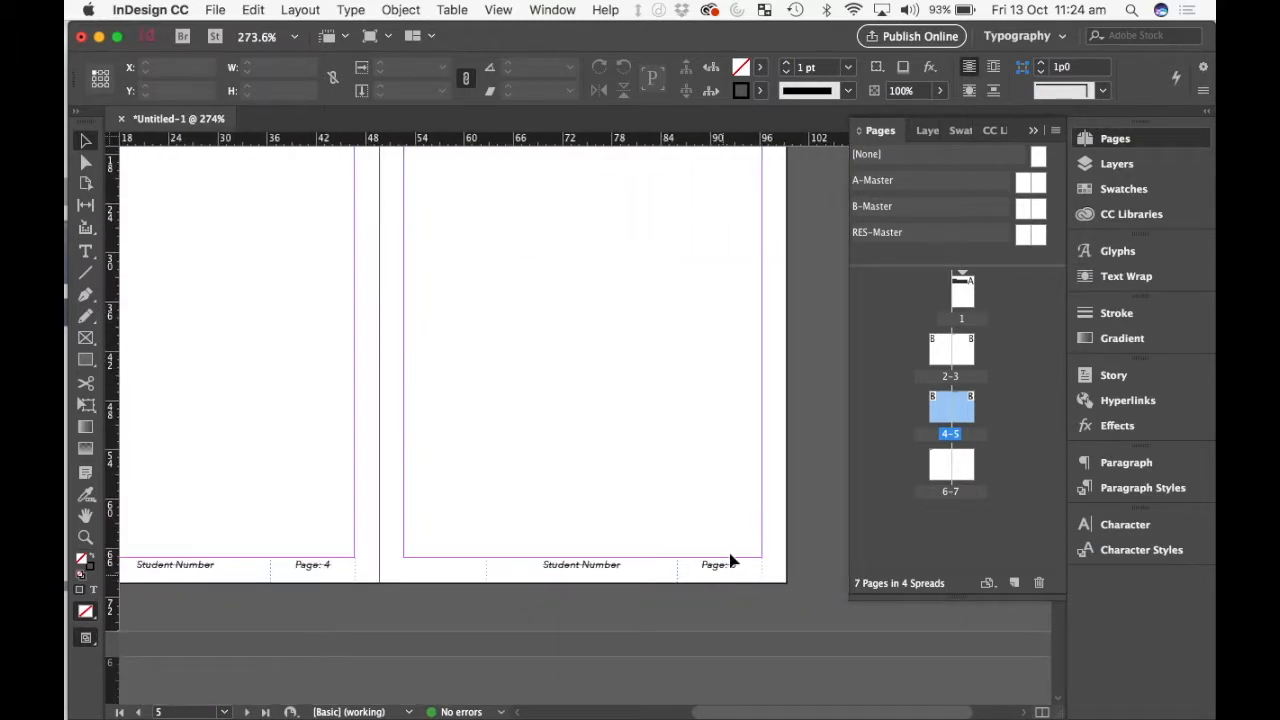
{"action": "scroll", "coordinate": [652, 527], "scroll_direction": "up", "scroll_amount": 10}
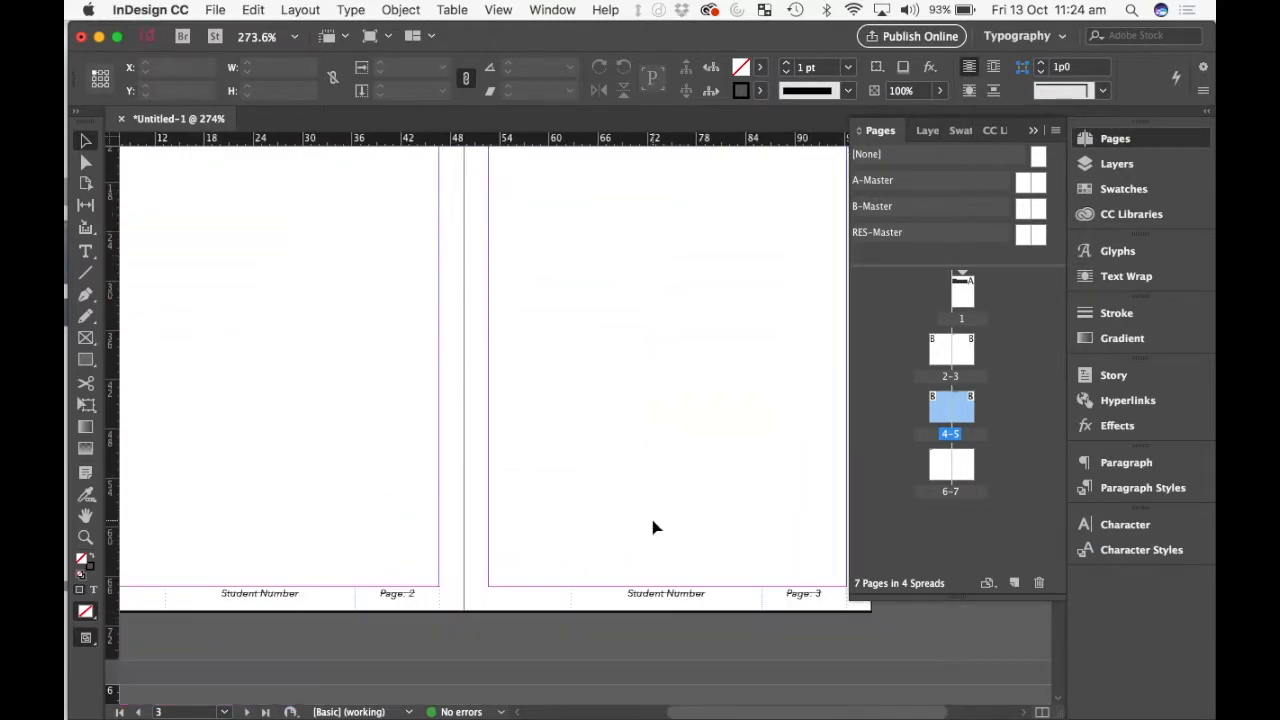
{"action": "scroll", "coordinate": [392, 590], "scroll_direction": "up", "scroll_amount": 5}
{"action": "scroll", "coordinate": [392, 590], "scroll_direction": "up", "scroll_amount": 1}
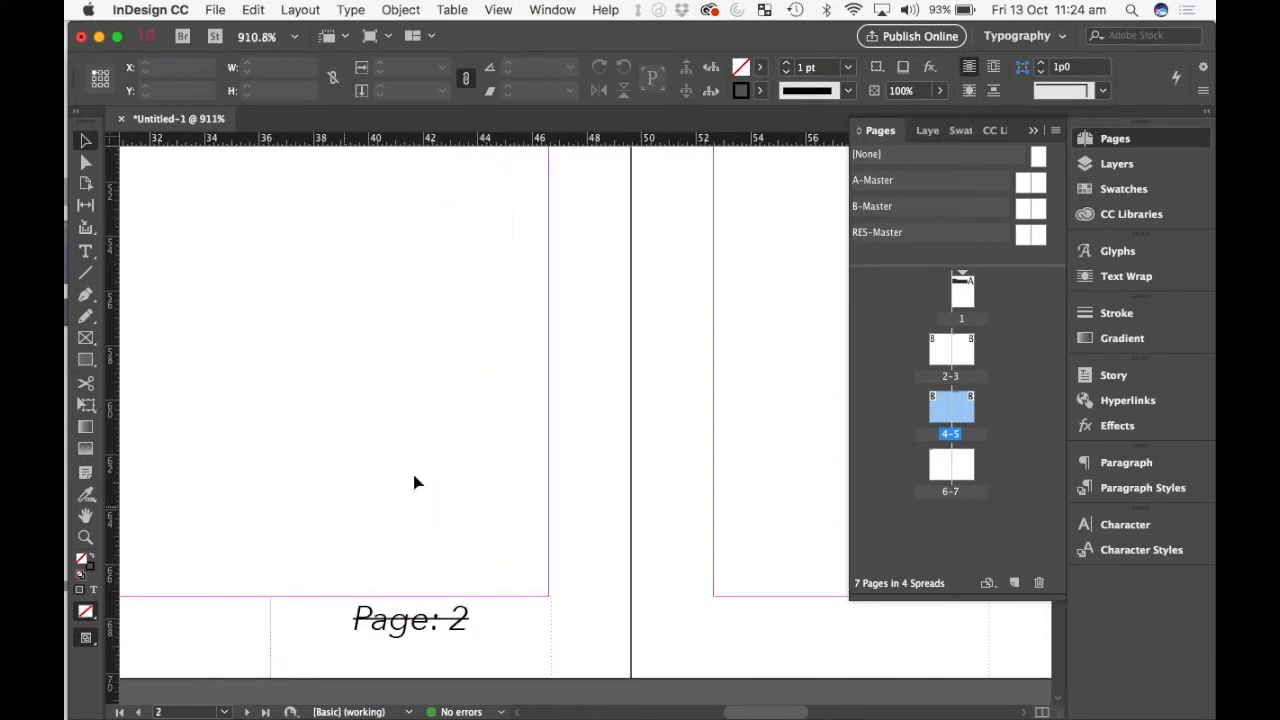
Step: Switch page 4 to A-Master to show the difference, and reapply B-Master to it
{"action": "scroll", "coordinate": [430, 476], "scroll_direction": "down", "scroll_amount": 8}
{"action": "scroll", "coordinate": [434, 474], "scroll_direction": "down", "scroll_amount": 5}
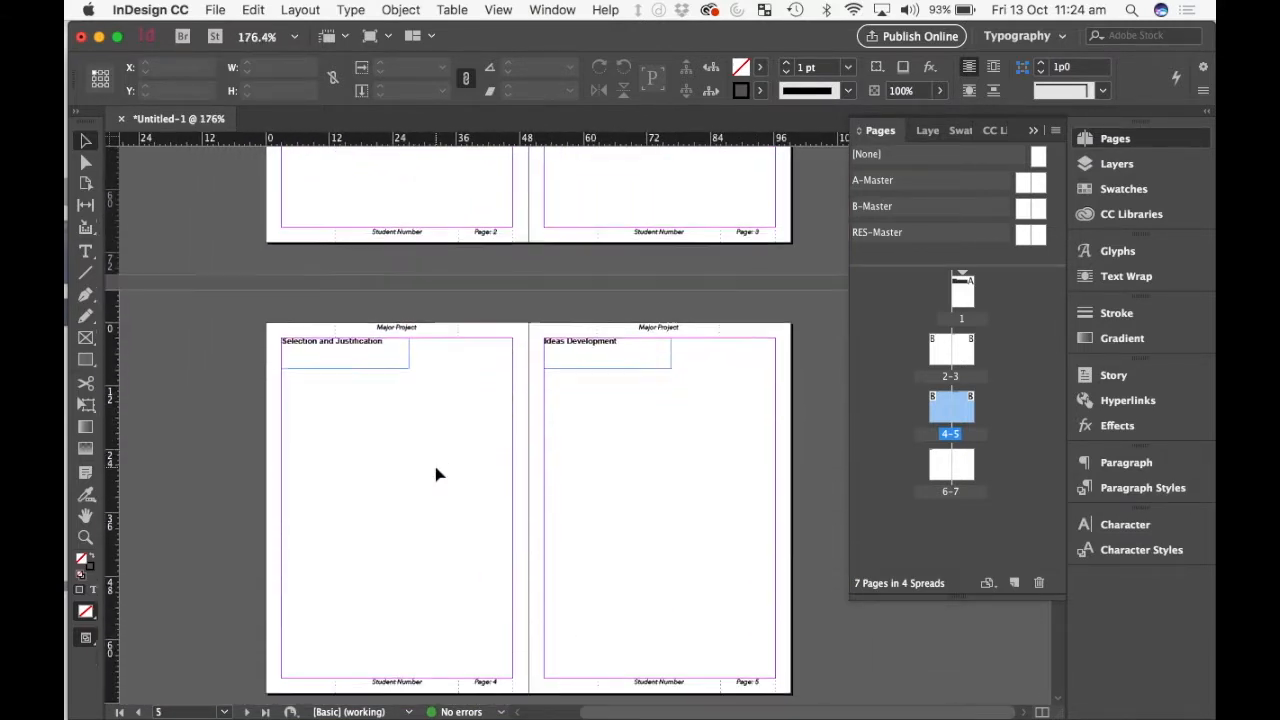
{"action": "scroll", "coordinate": [439, 475], "scroll_direction": "down", "scroll_amount": 1}
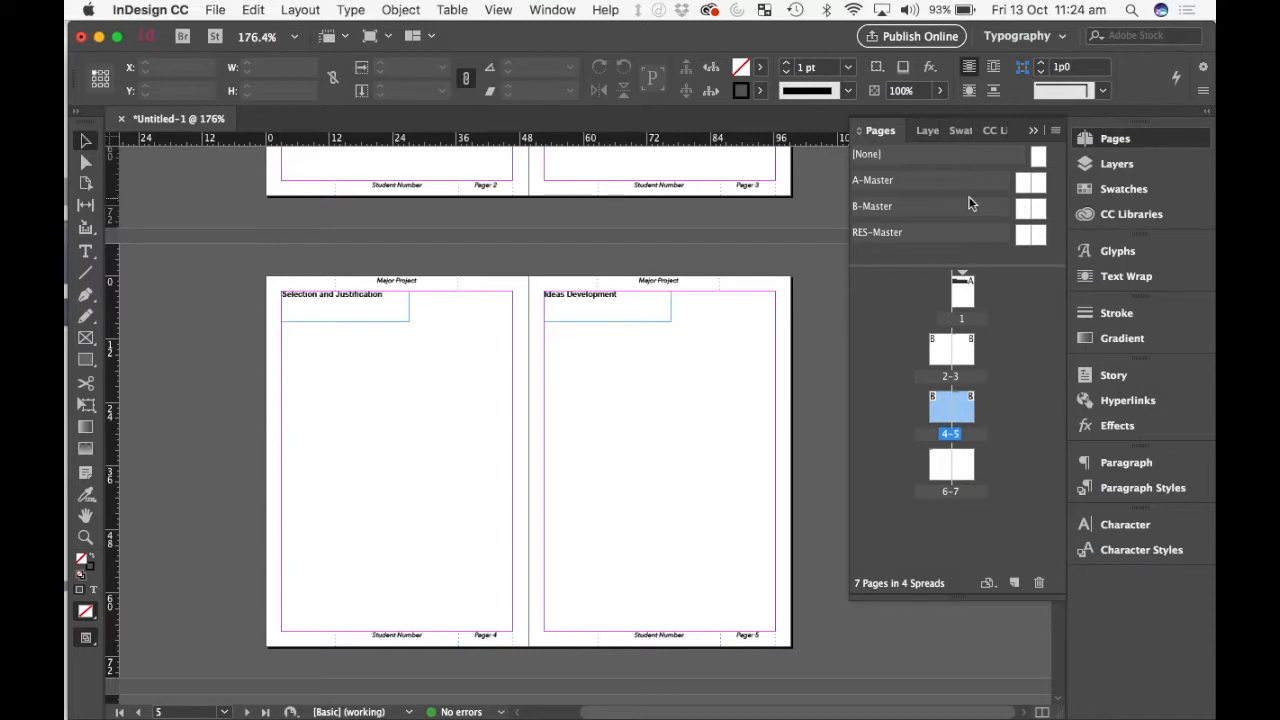
{"action": "left_click", "coordinate": [1019, 183]}
{"action": "left_click_drag", "start_coordinate": [1023, 182], "coordinate": [946, 415]}
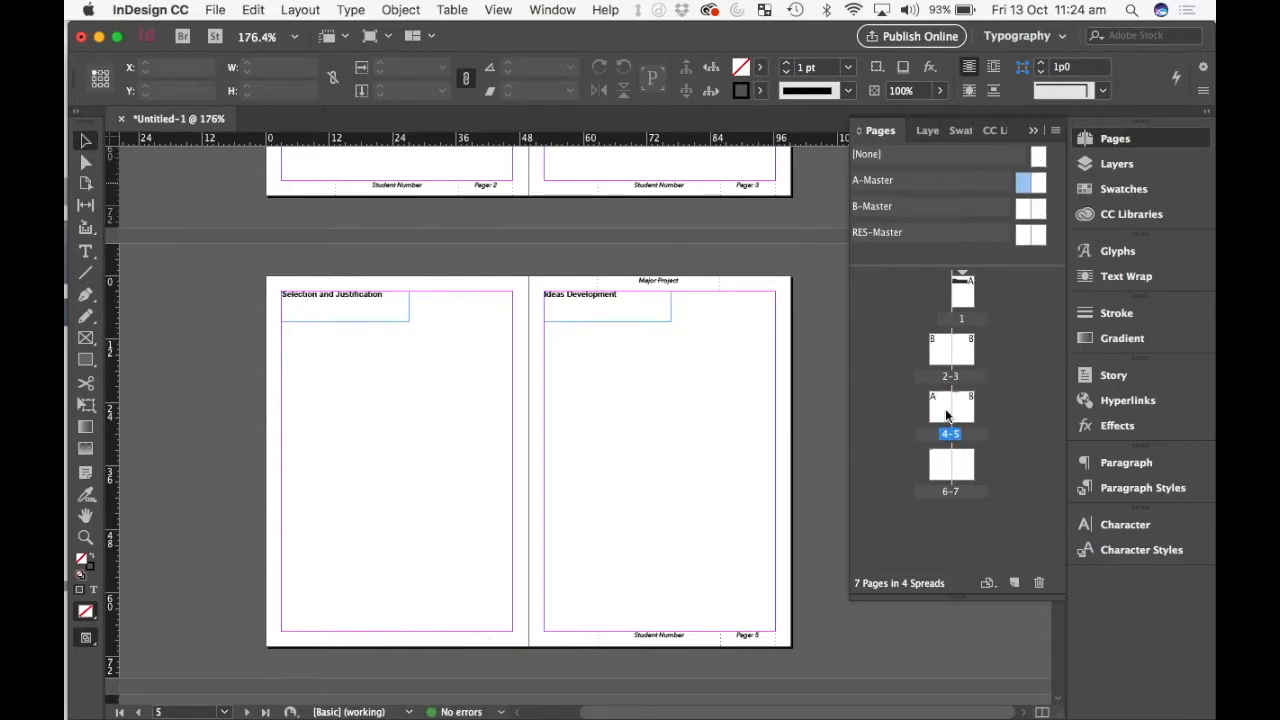
{"action": "left_click", "coordinate": [1022, 208]}
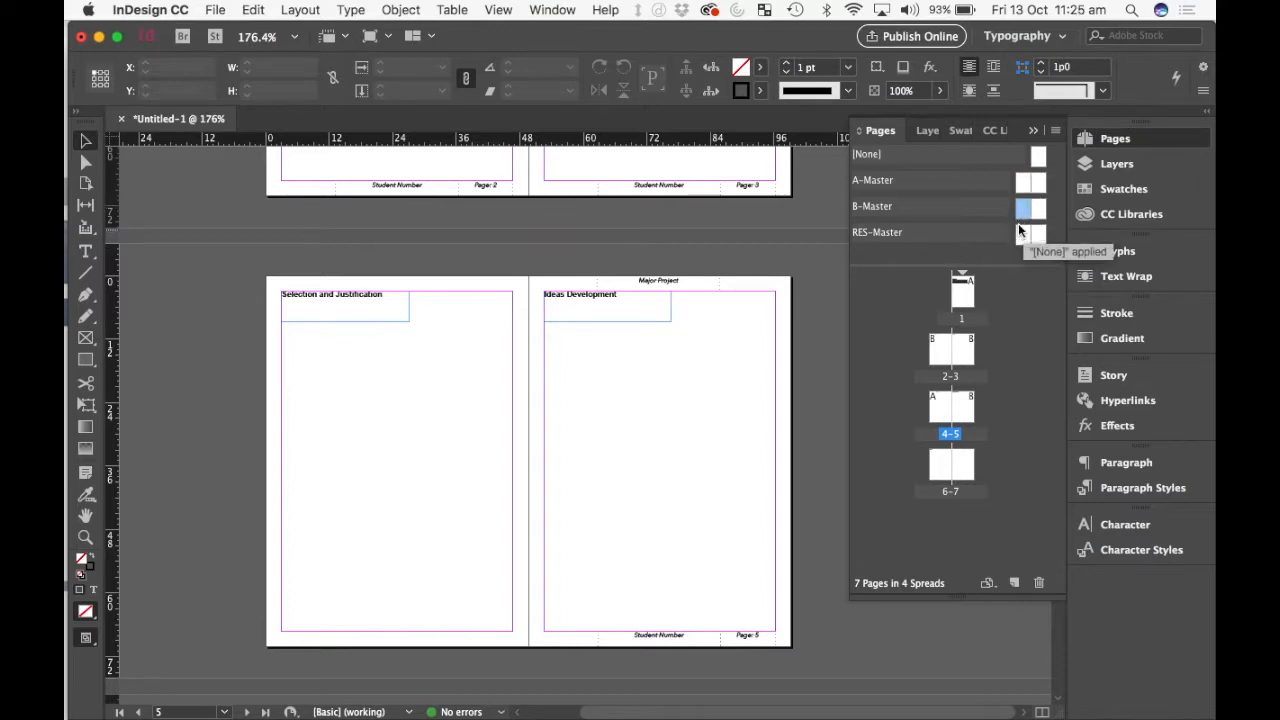
{"action": "left_click_drag", "start_coordinate": [1021, 208], "coordinate": [946, 420]}
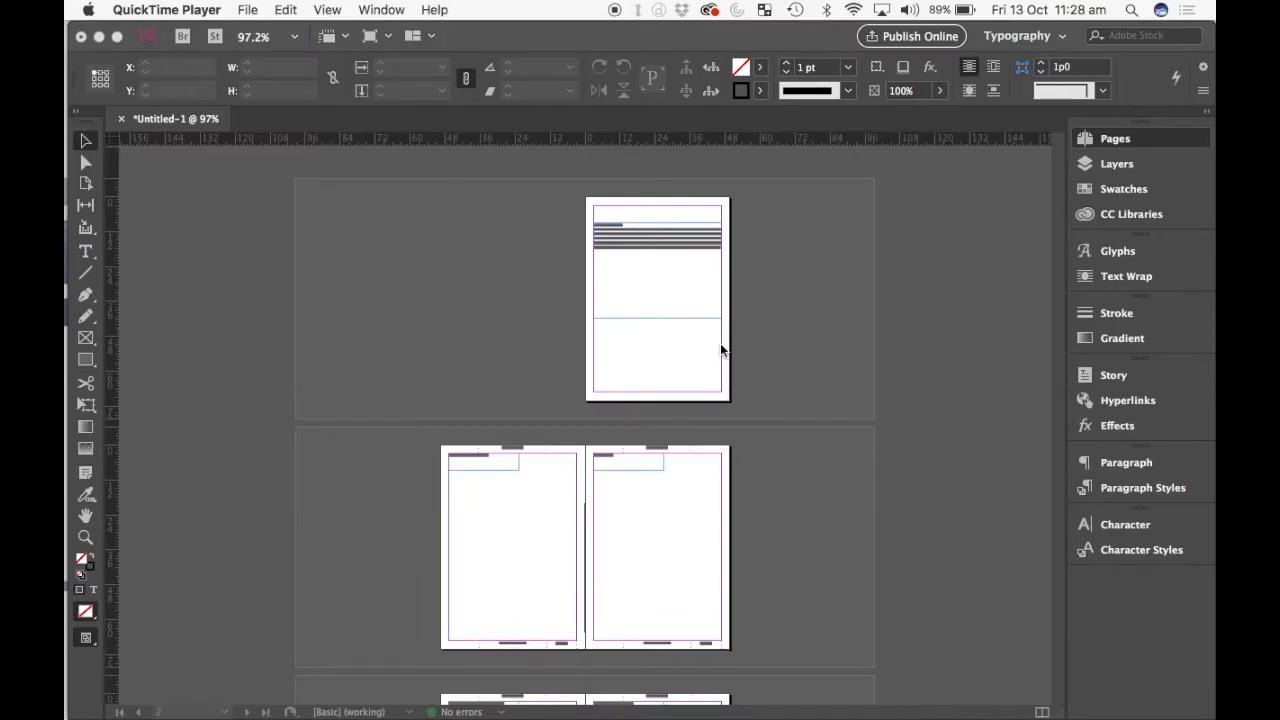
Step: Replace the placeholder heading text on page 6 with "Research"
{"action": "scroll", "coordinate": [720, 349], "scroll_direction": "down", "scroll_amount": 5}
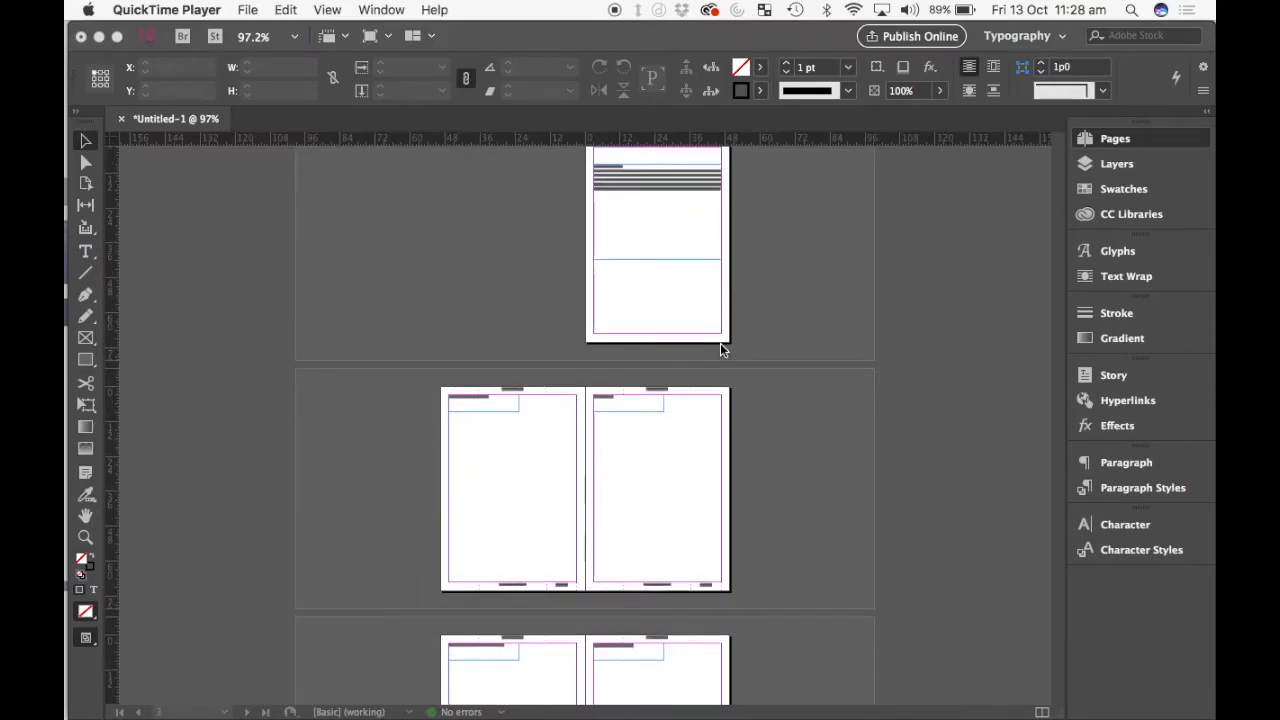
{"action": "scroll", "coordinate": [722, 350], "scroll_direction": "down", "scroll_amount": 3}
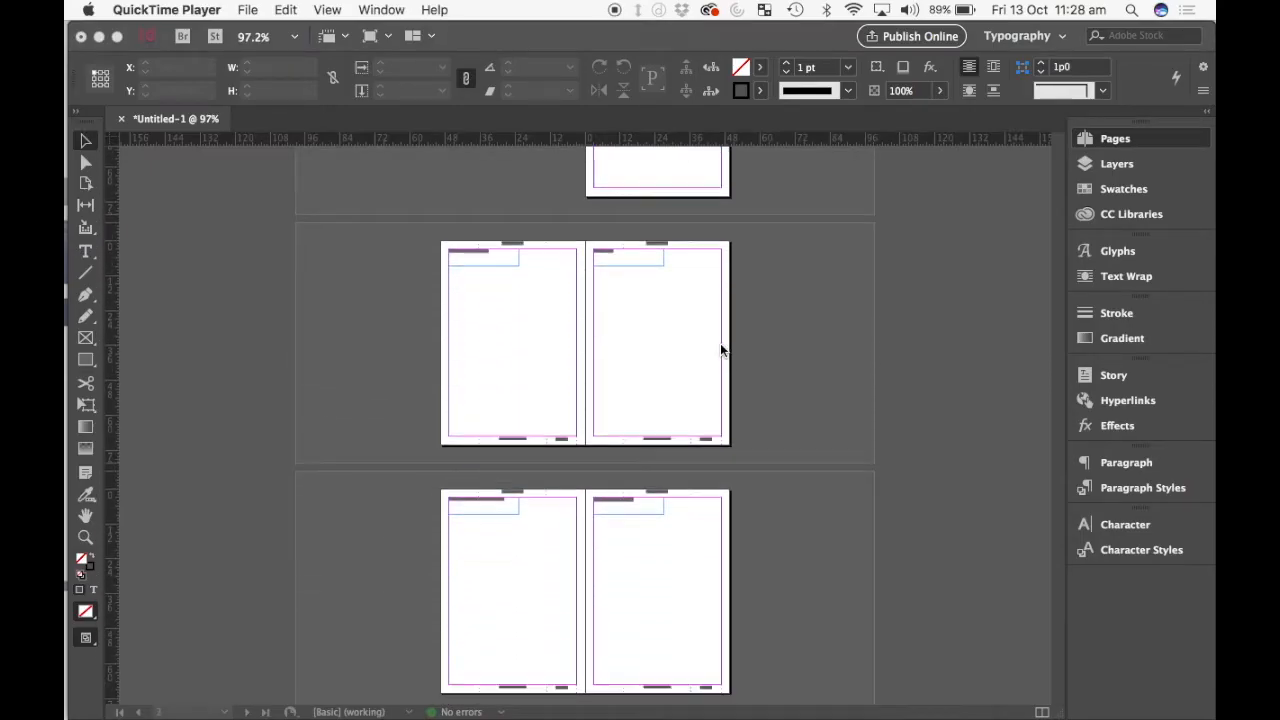
{"action": "left_click", "coordinate": [543, 590]}
{"action": "scroll", "coordinate": [530, 540], "scroll_direction": "up", "scroll_amount": 6}
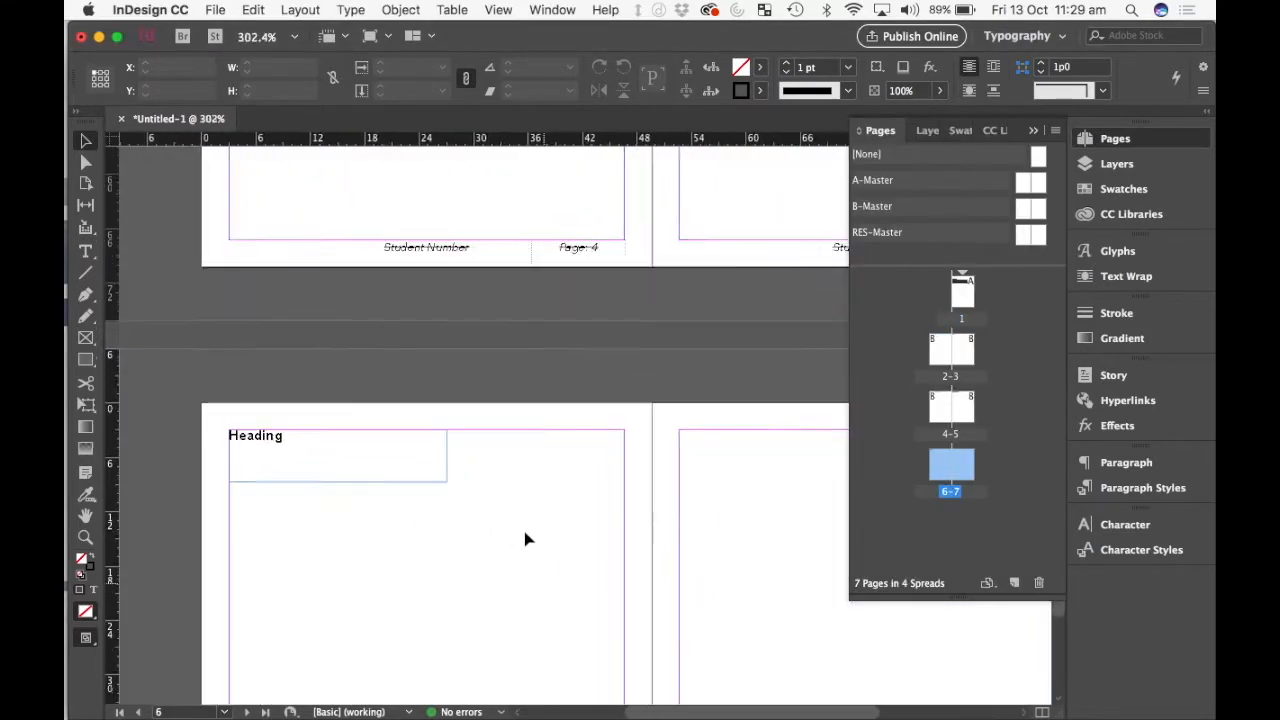
{"action": "double_click", "coordinate": [239, 428]}
{"action": "double_click", "coordinate": [239, 428]}
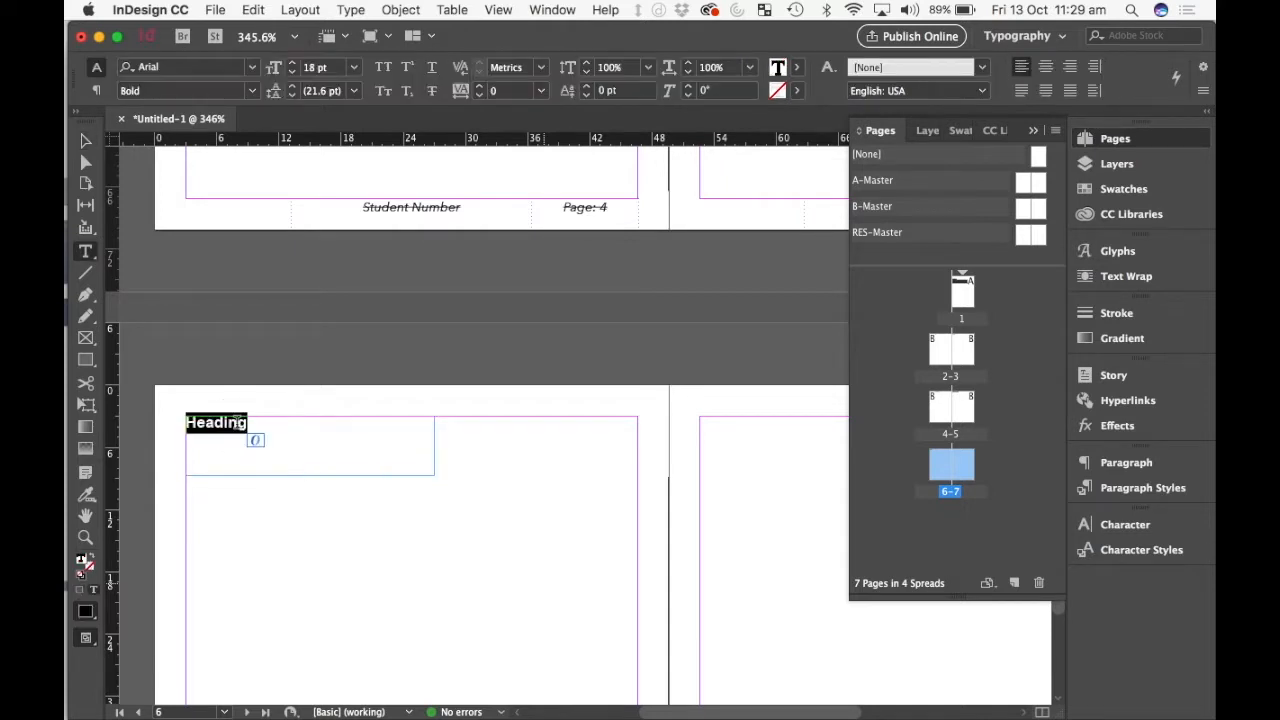
{"action": "type", "text": "Research"}
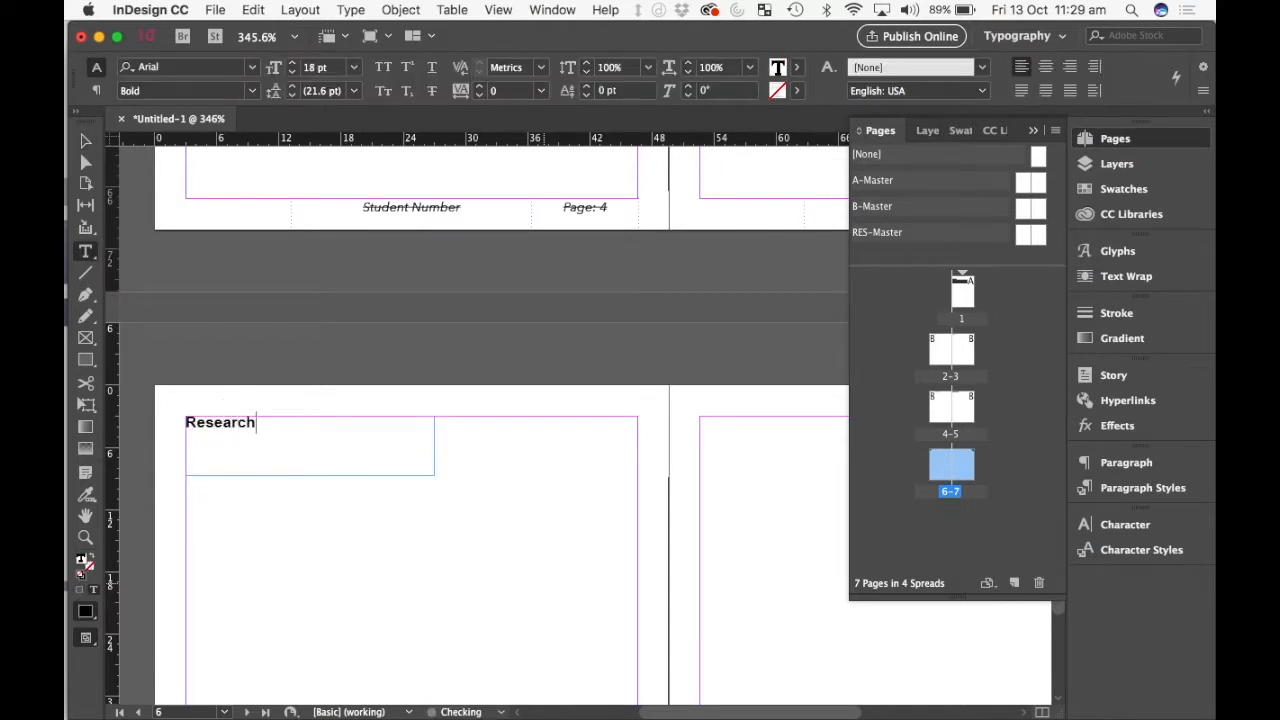
{"action": "left_click", "coordinate": [86, 143]}
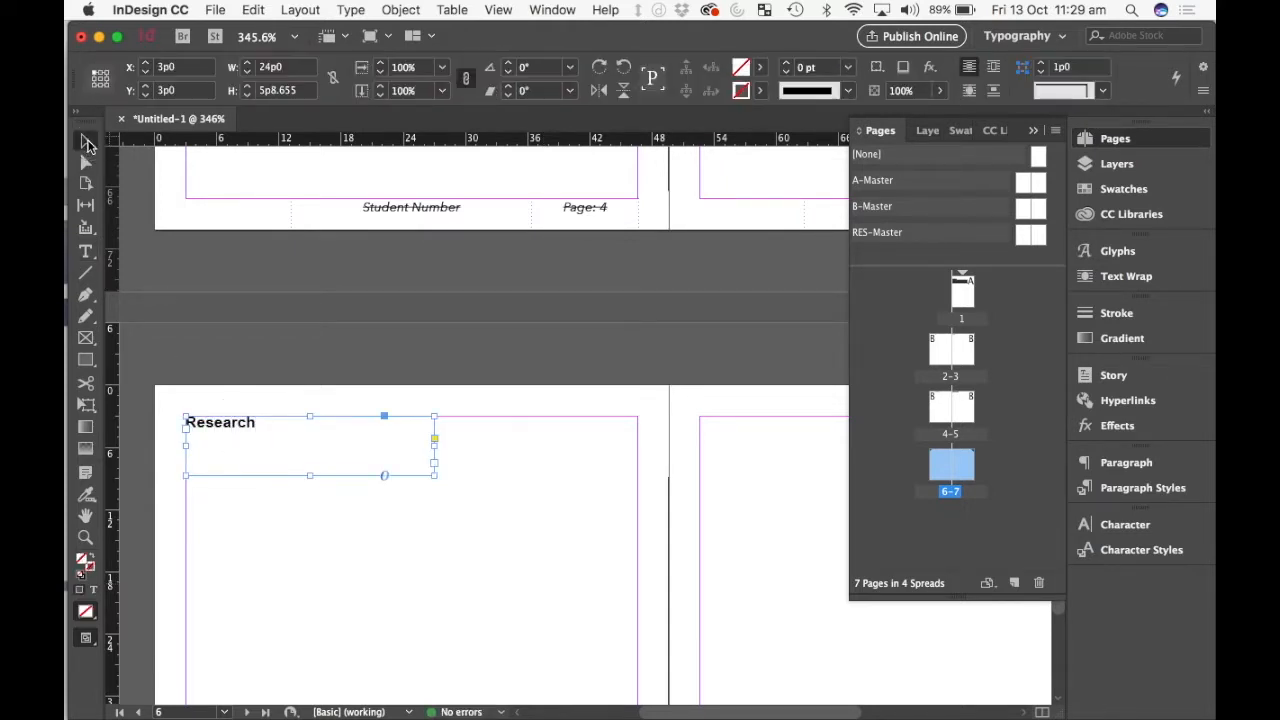
{"action": "left_click", "coordinate": [506, 376]}
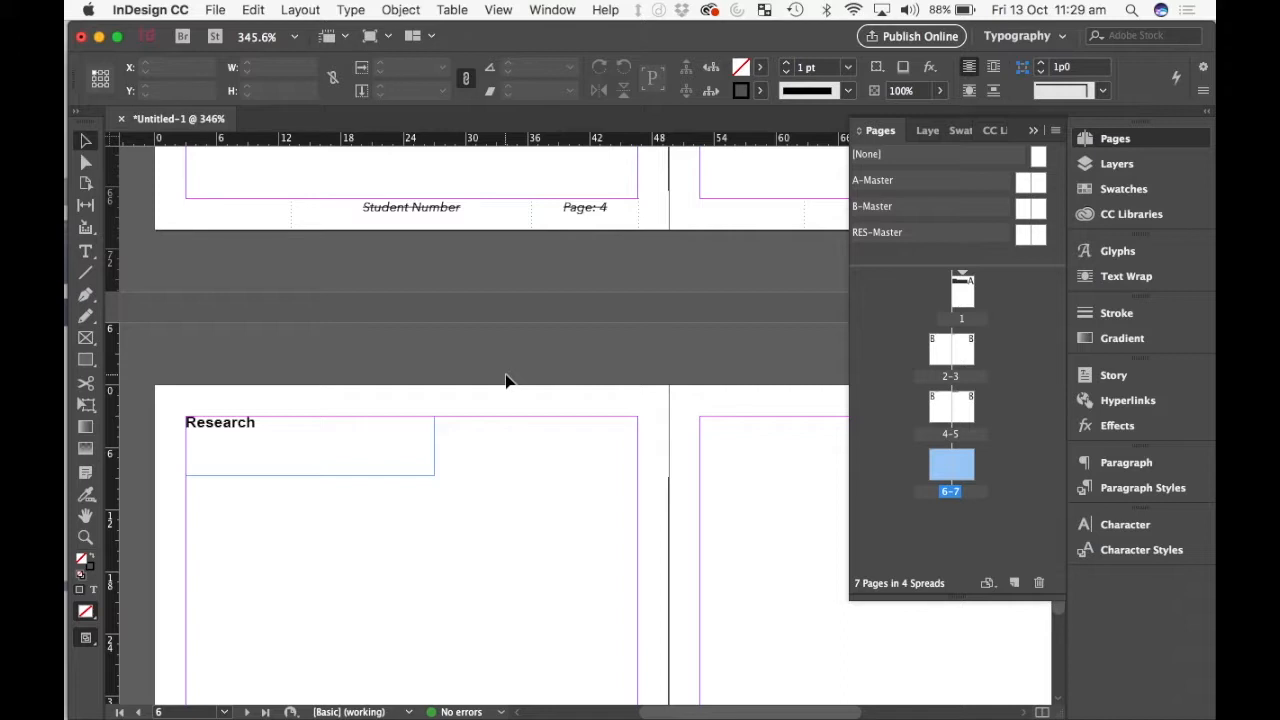
Step: On RES-Master's left page, add a "Heading" text frame about 18p7 by 2p8 in the upper-left margin corner
{"action": "scroll", "coordinate": [505, 380], "scroll_direction": "down", "scroll_amount": 3}
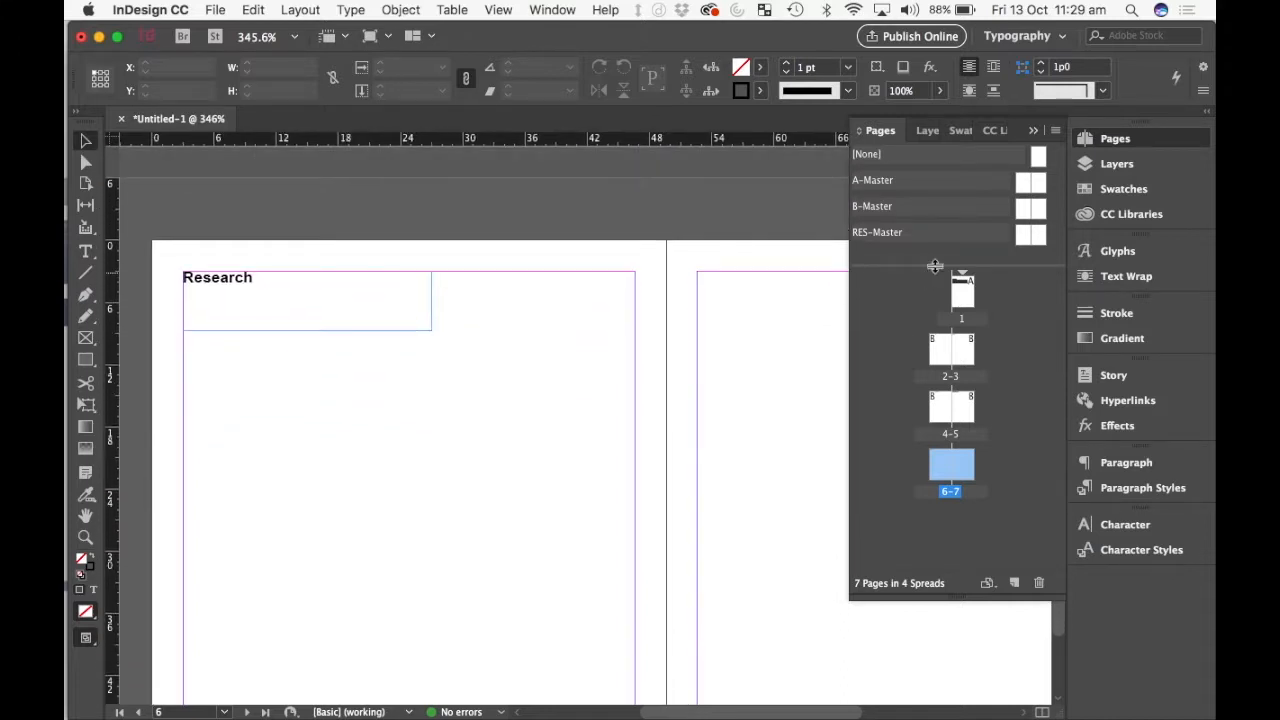
{"action": "left_click", "coordinate": [893, 232]}
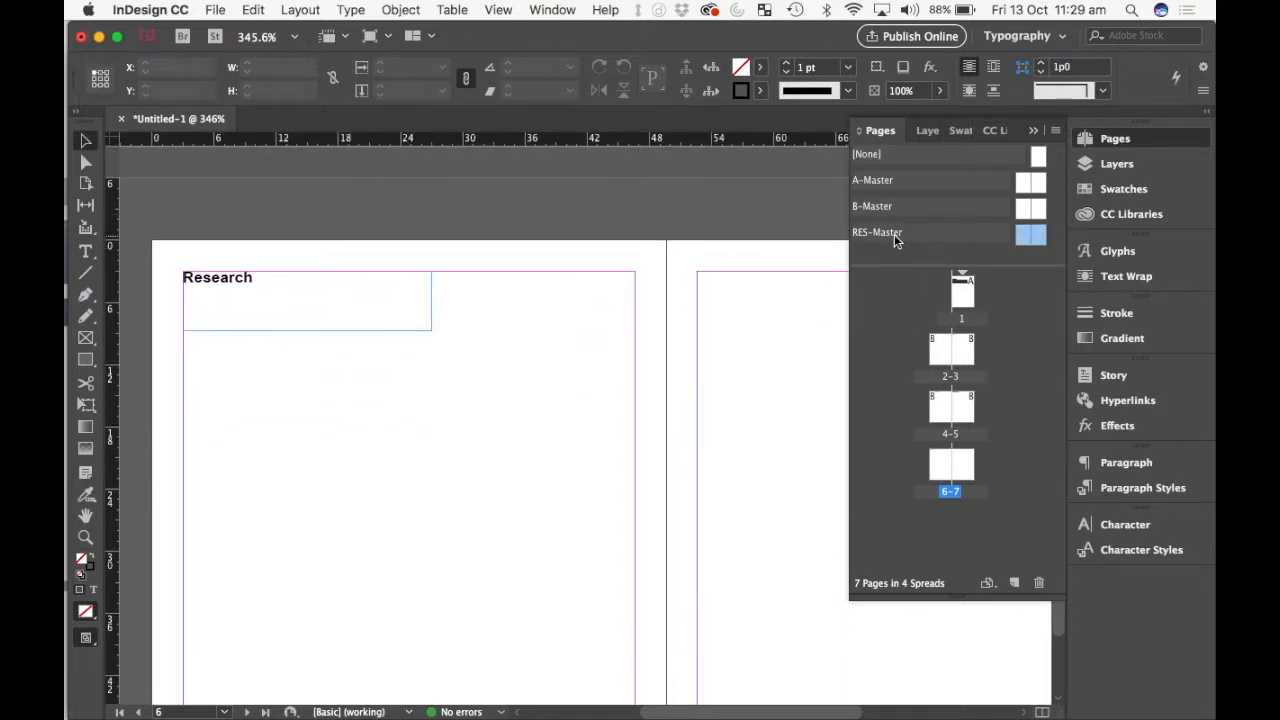
{"action": "double_click", "coordinate": [1031, 237]}
{"action": "scroll", "coordinate": [510, 505], "scroll_direction": "down", "scroll_amount": 5}
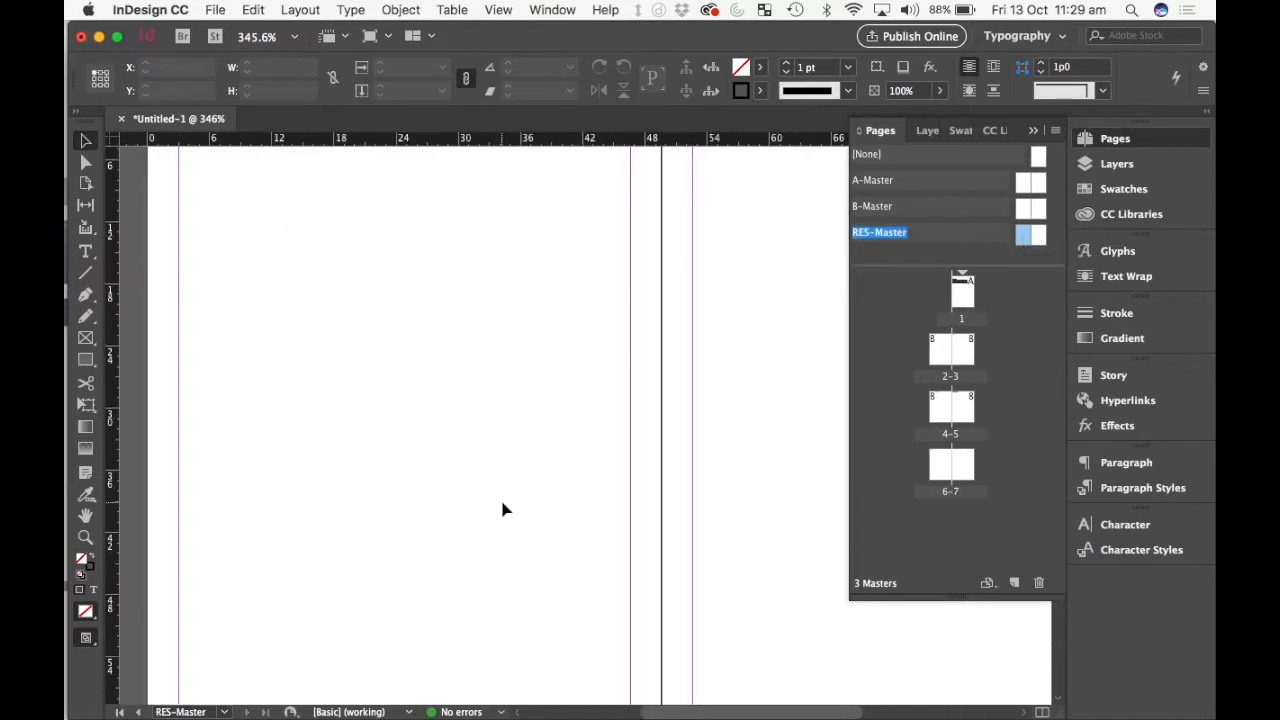
{"action": "scroll", "coordinate": [503, 510], "scroll_direction": "up", "scroll_amount": 3}
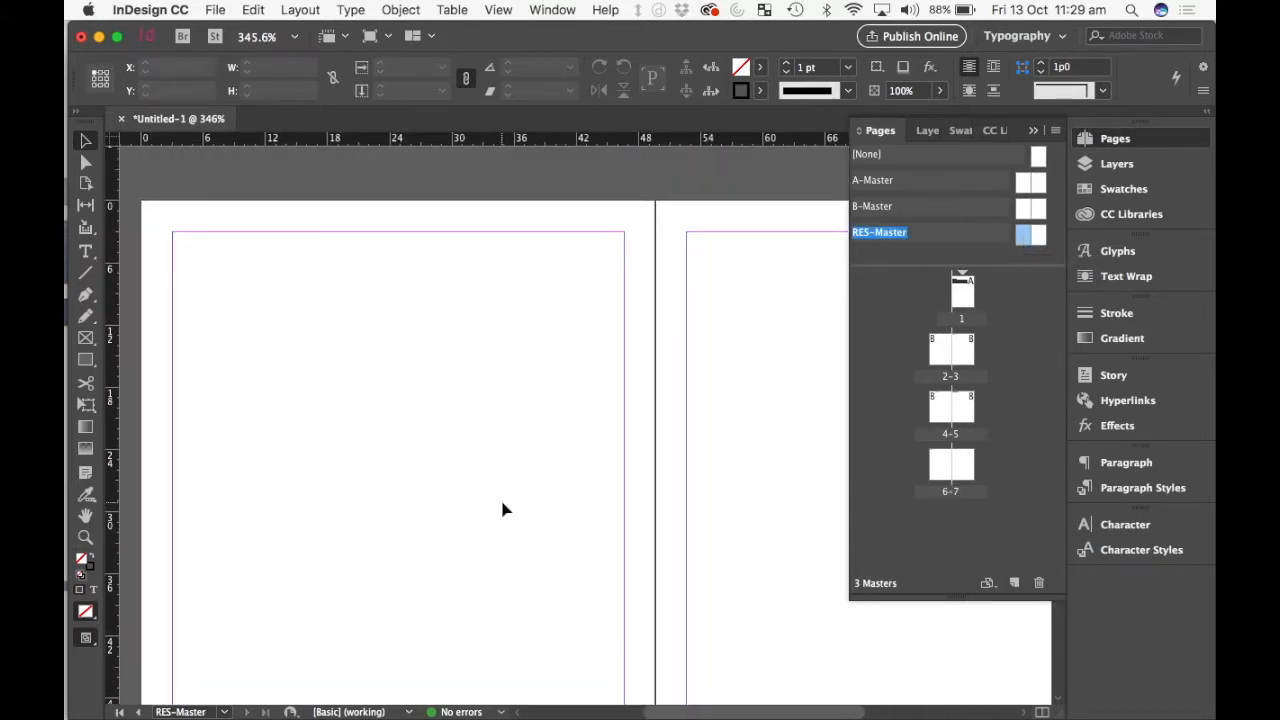
{"action": "left_click", "coordinate": [85, 251]}
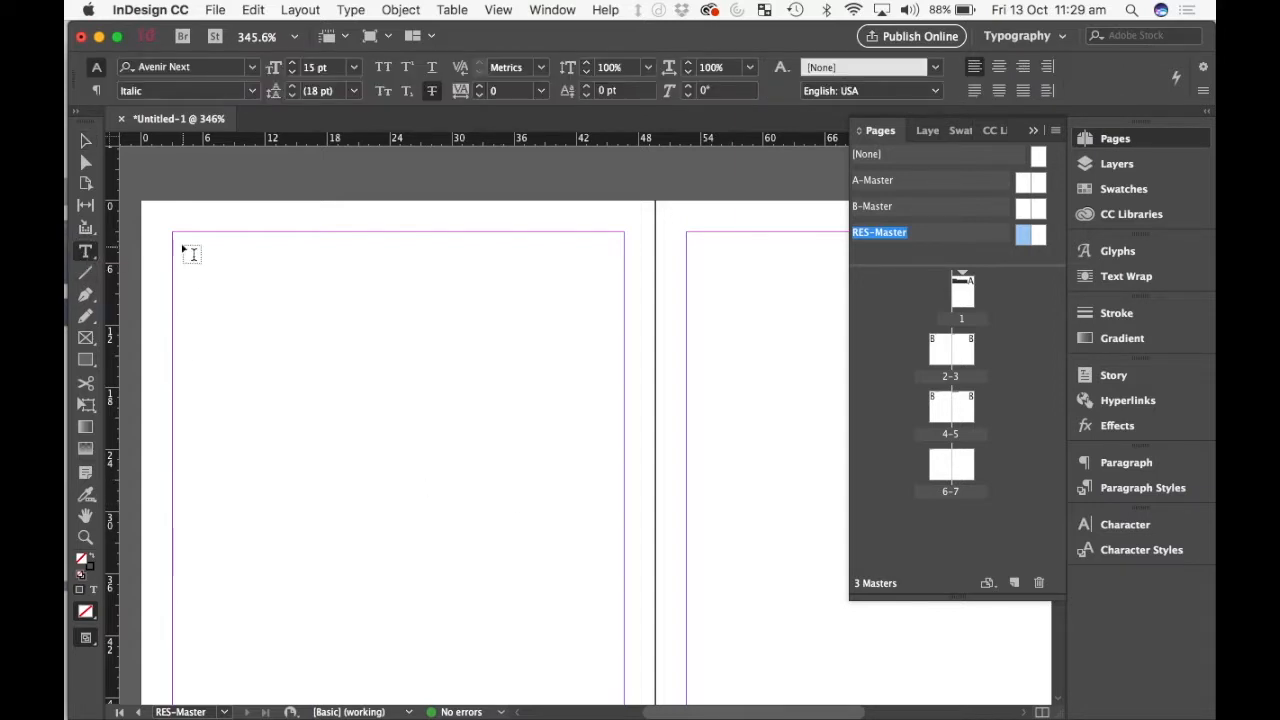
{"action": "left_click_drag", "start_coordinate": [174, 233], "coordinate": [365, 258]}
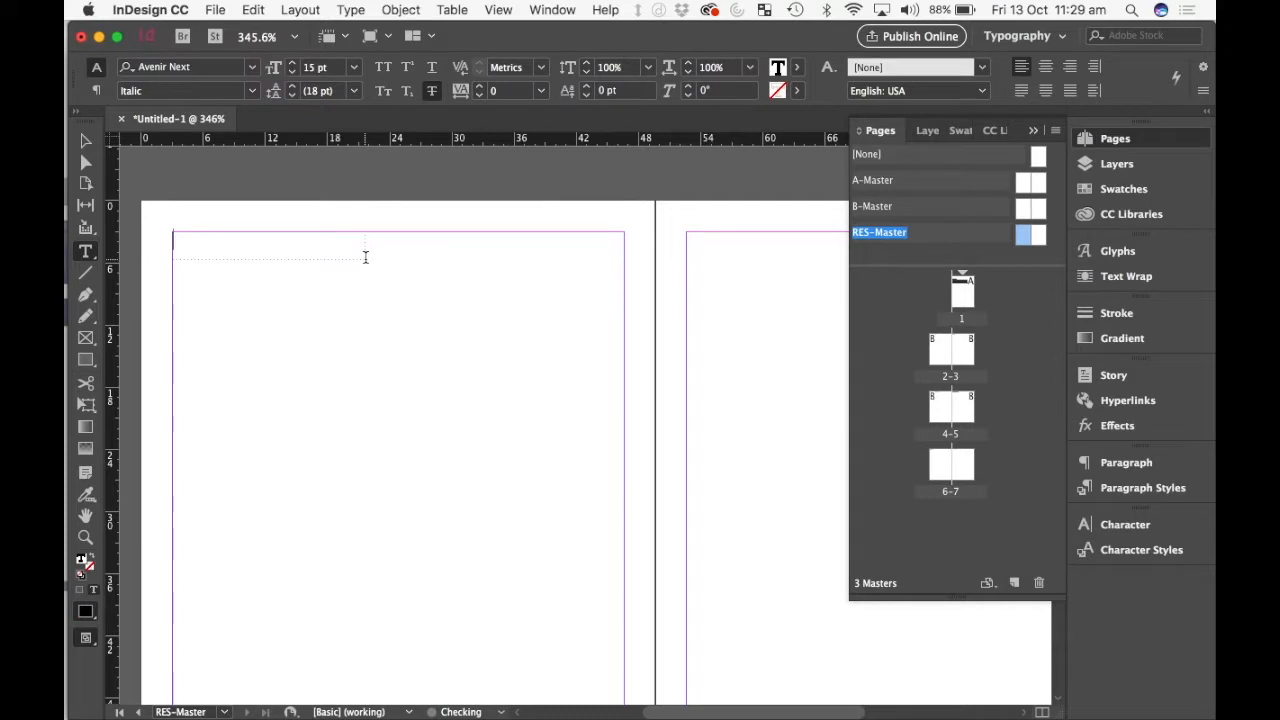
{"action": "type", "text": "Heading"}
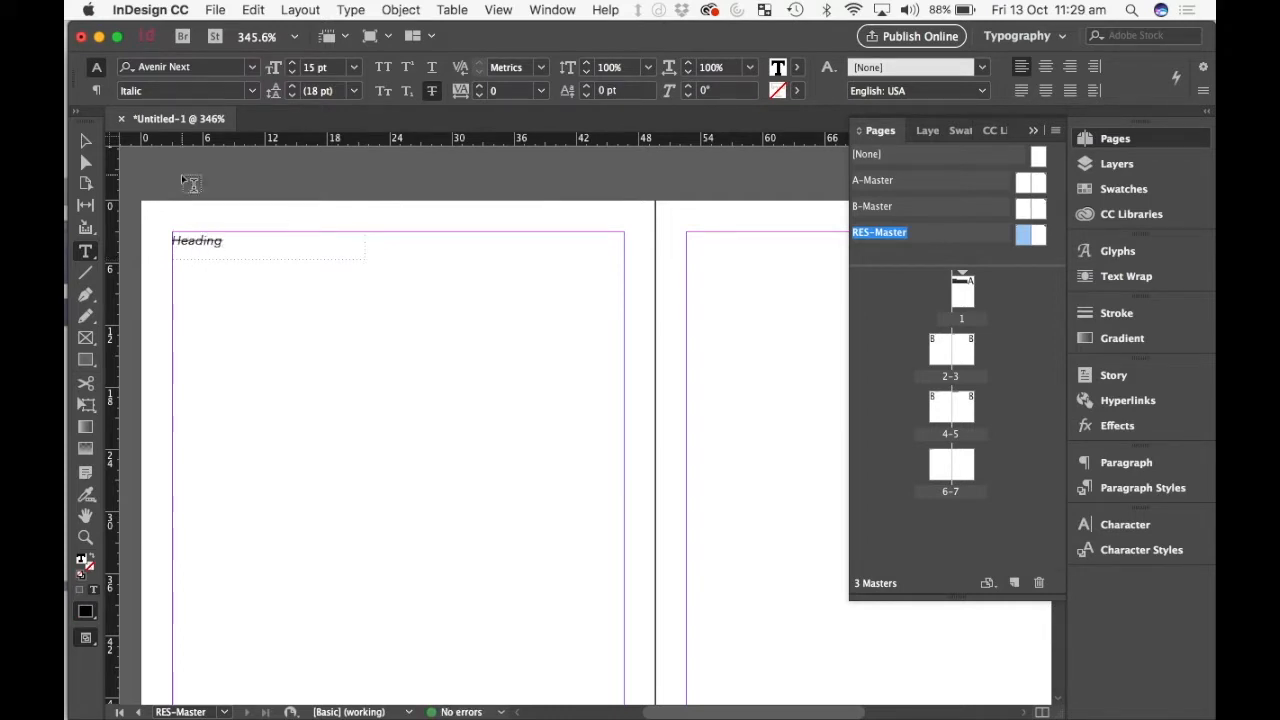
{"action": "key", "text": "Escape"}
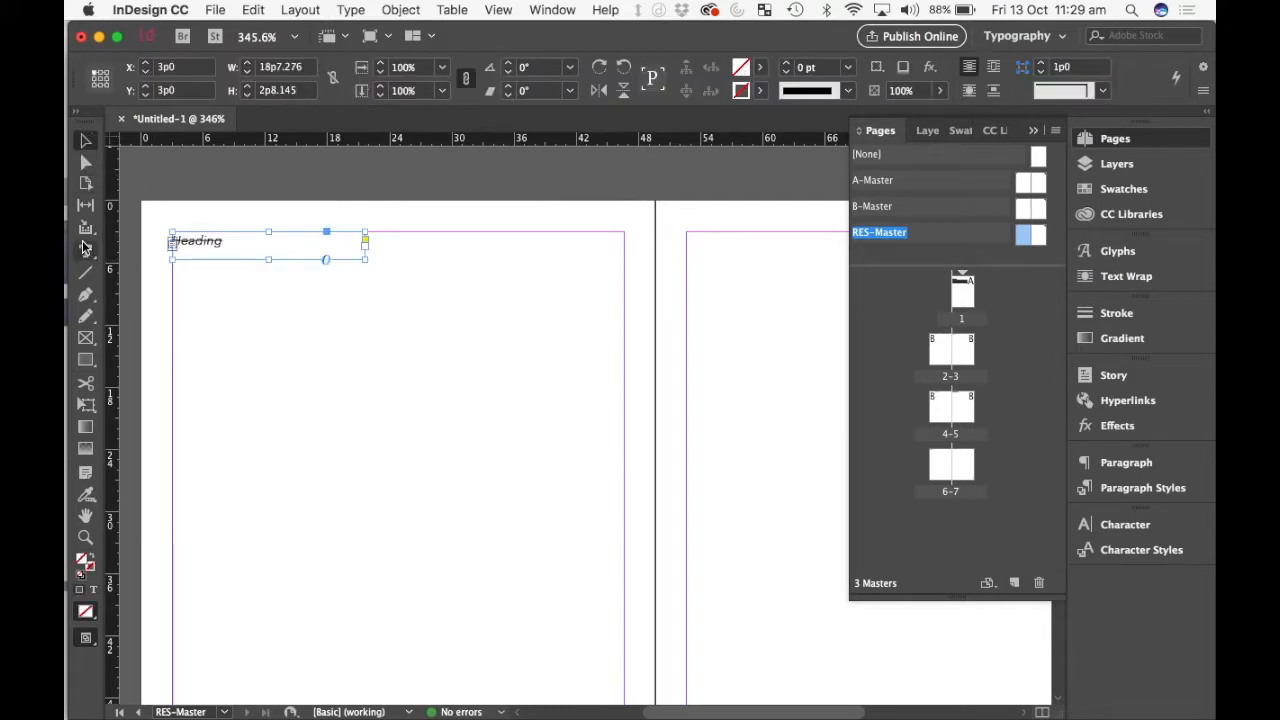
Step: Add a text frame of matching size reading "URL:" directly below the "Heading" frame on RES-Master
{"action": "left_click", "coordinate": [85, 249]}
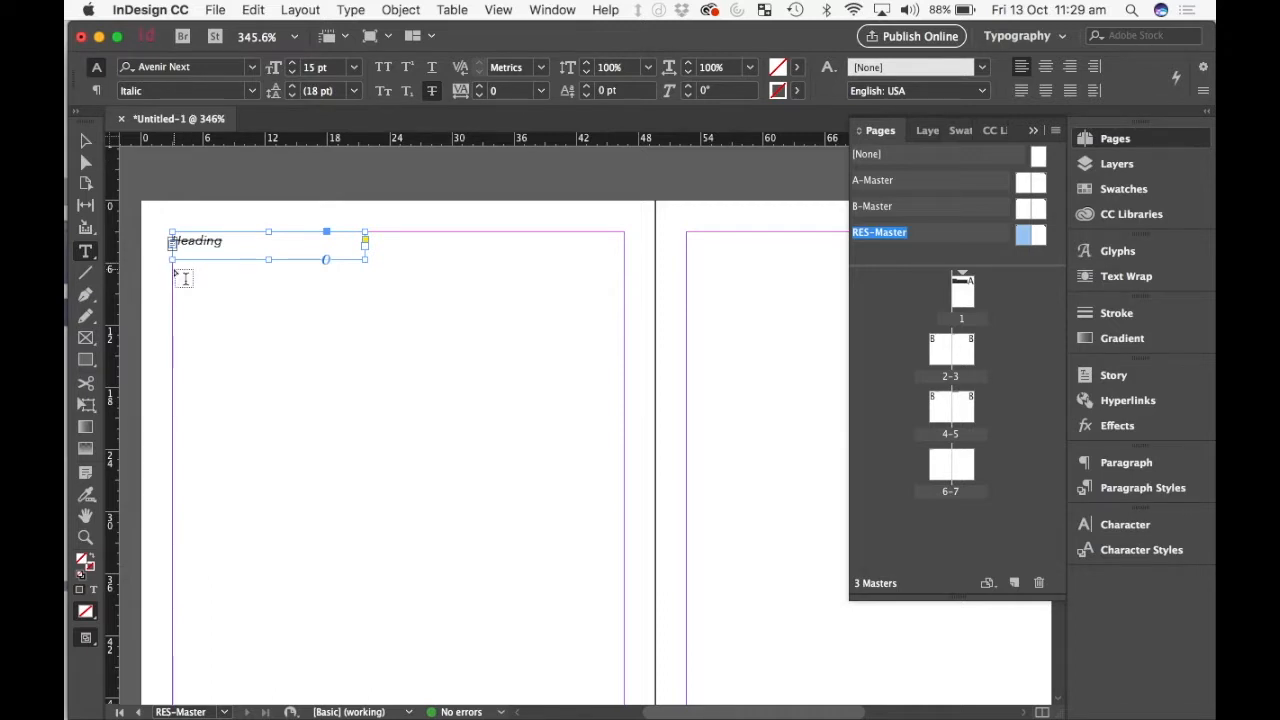
{"action": "left_click_drag", "start_coordinate": [174, 267], "coordinate": [366, 296]}
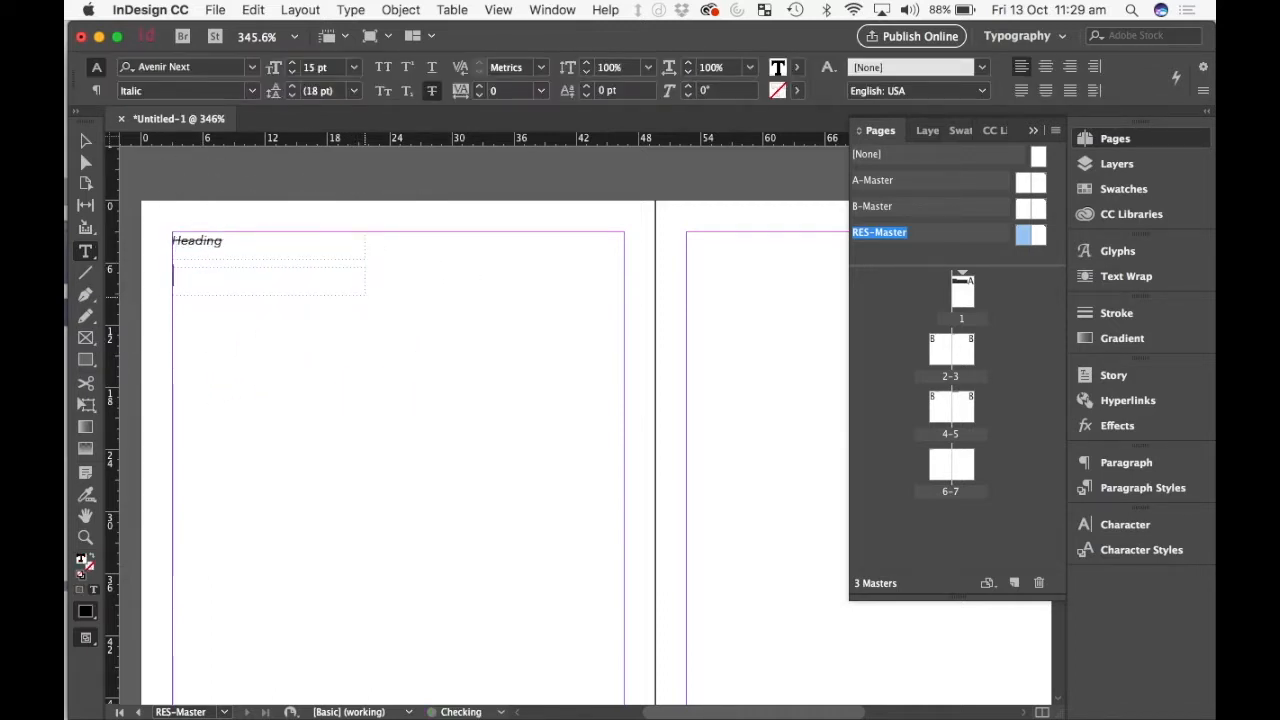
{"action": "type", "text": "URL:"}
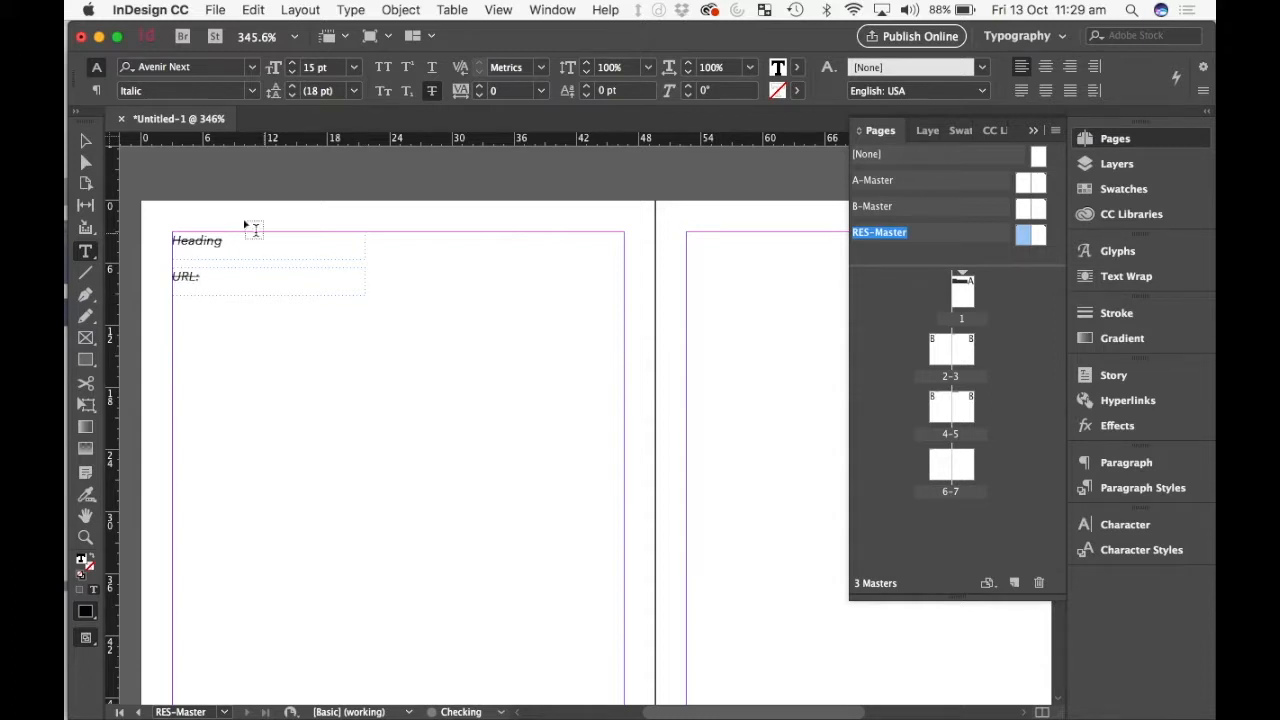
{"action": "key", "text": "Escape"}
Step: Duplicate the "URL:" frame, place the copy directly beneath it at the left margin, and change its text to "Date Accessed:"
{"action": "key", "text": "super+c"}
{"action": "key", "text": "super+v"}
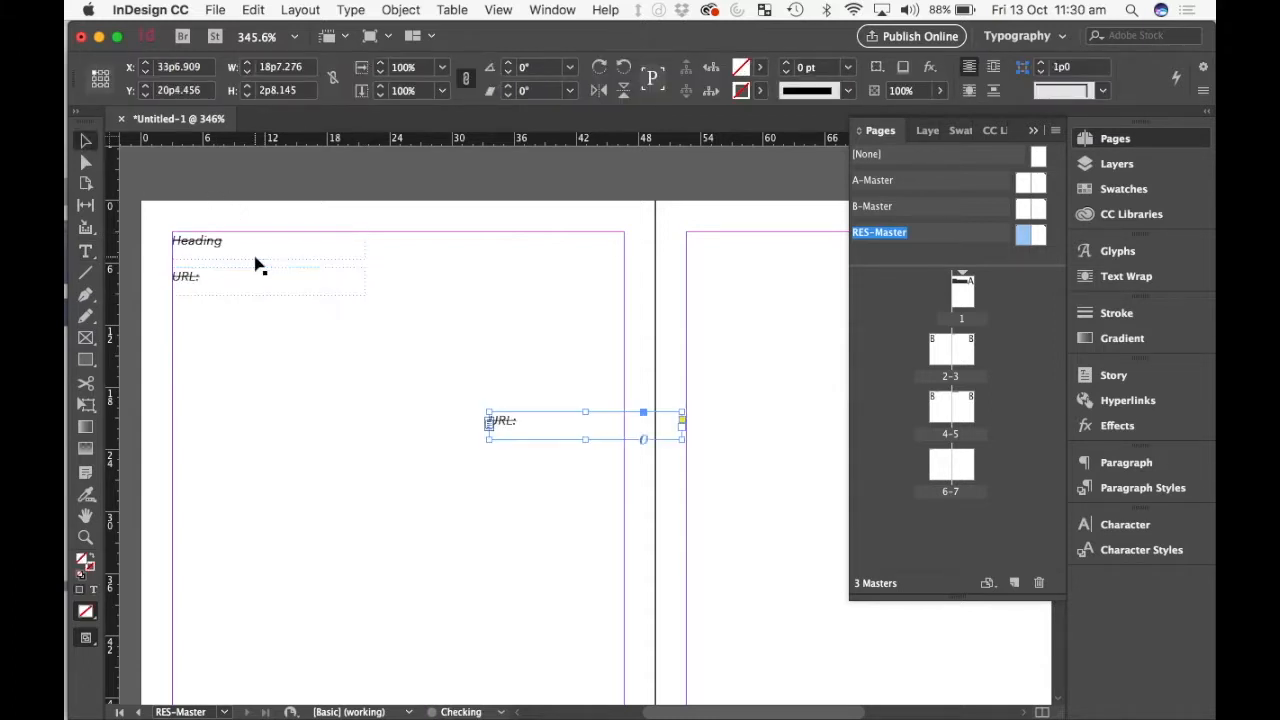
{"action": "left_click_drag", "start_coordinate": [480, 423], "coordinate": [189, 329]}
{"action": "double_click", "coordinate": [193, 313]}
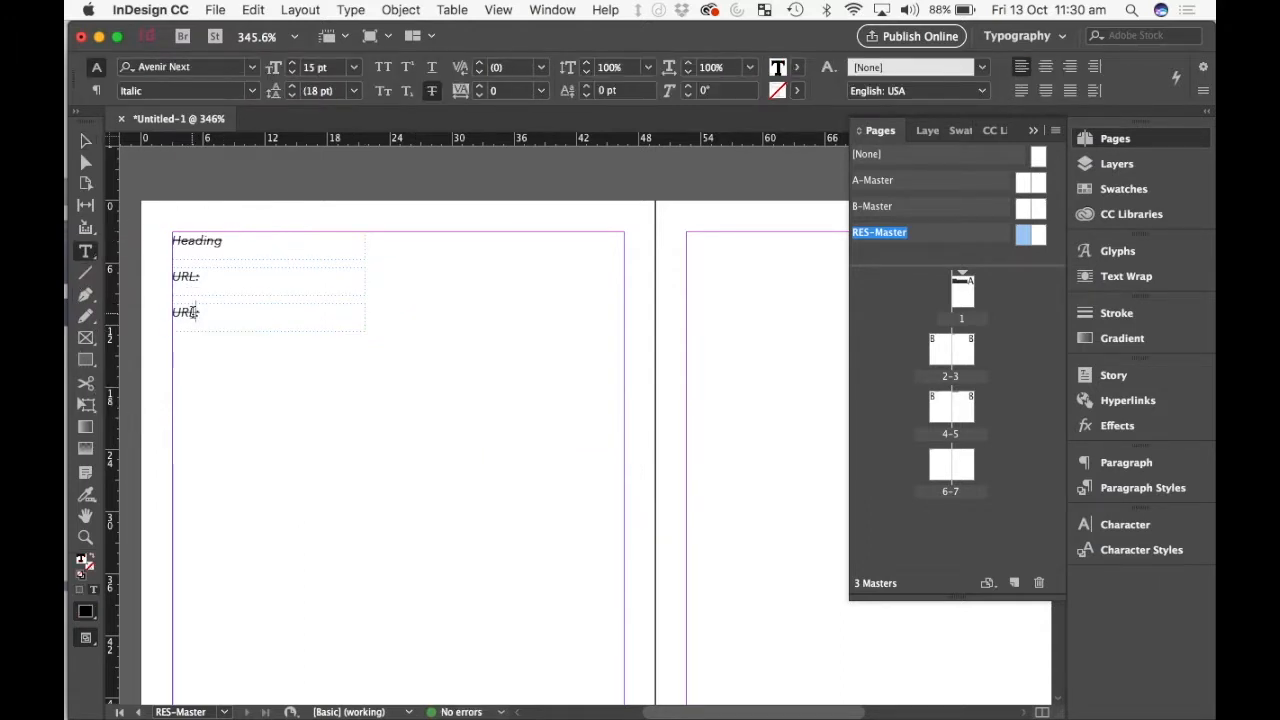
{"action": "double_click", "coordinate": [193, 312]}
{"action": "type", "text": "Date Accessed:"}
{"action": "key", "text": "Escape"}
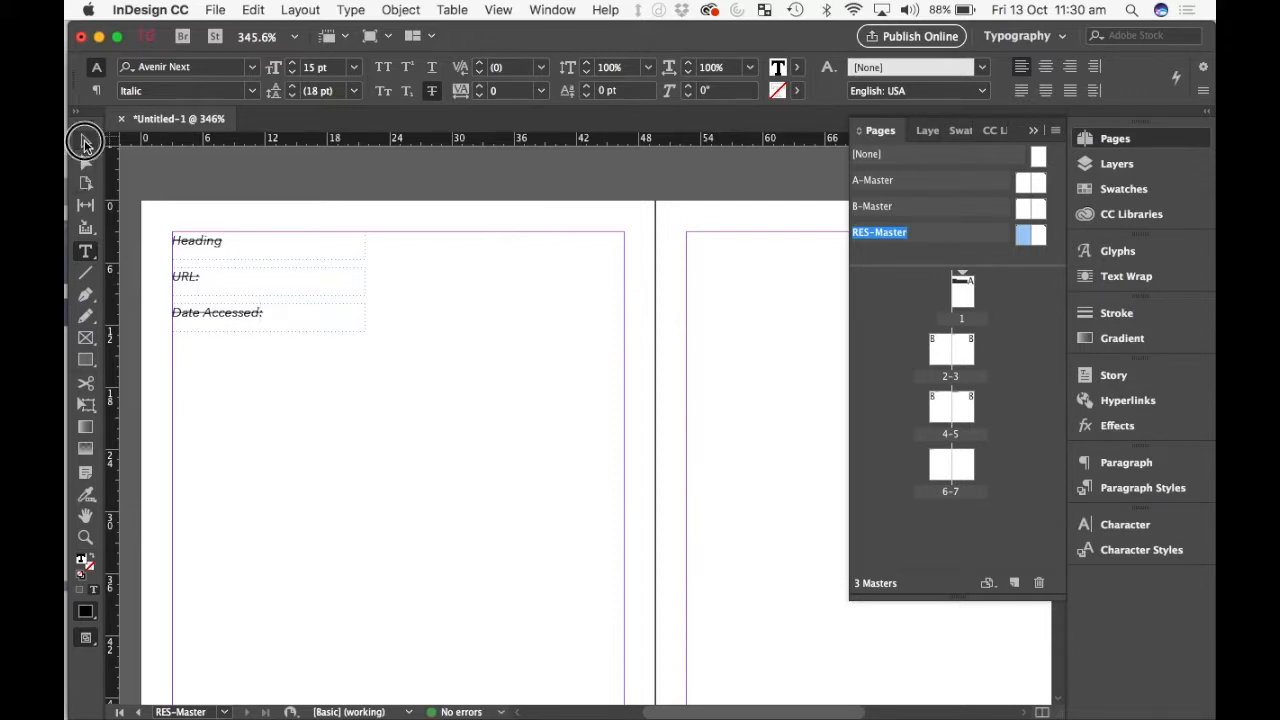
Step: Duplicate the "Date Accessed:" frame, align the copy beneath it at the left margin, and change its text to "Date Created:"
{"action": "key", "text": "super+c"}
{"action": "key", "text": "super+v"}
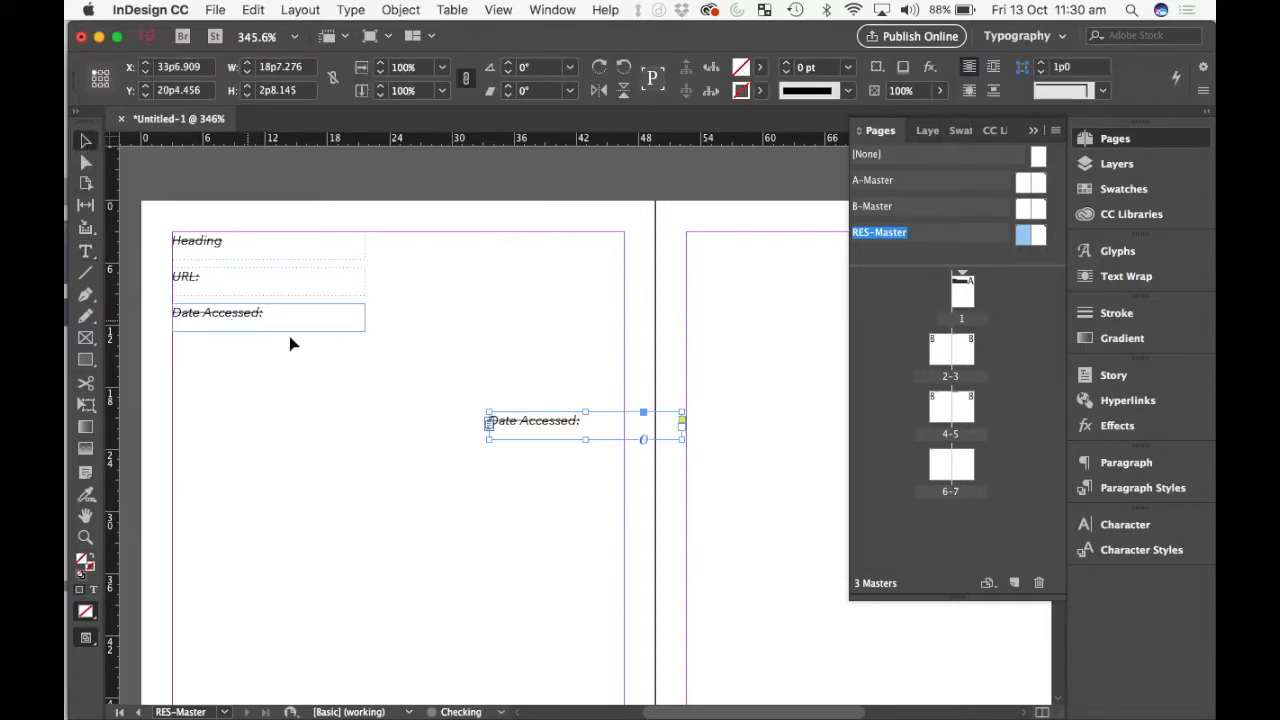
{"action": "left_click_drag", "start_coordinate": [540, 426], "coordinate": [229, 357]}
{"action": "key", "text": "Left"}
{"action": "key", "text": "Left"}
{"action": "key", "text": "Left"}
{"action": "key", "text": "Left"}
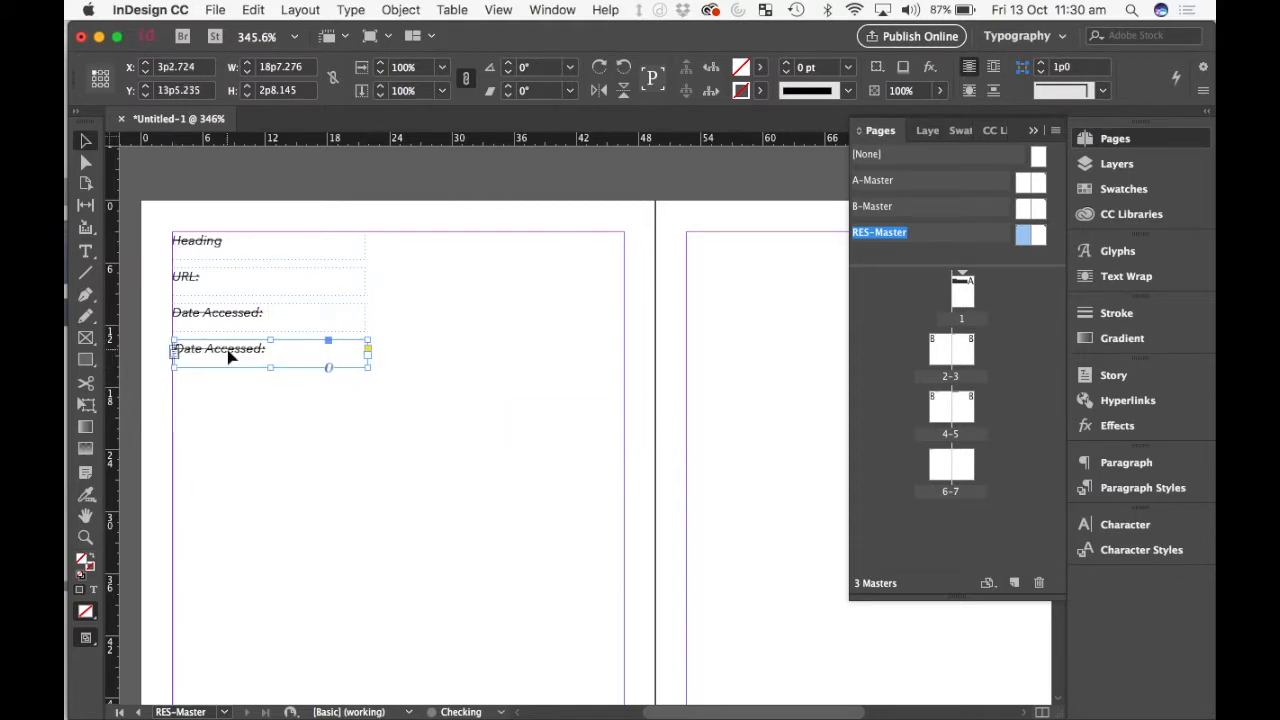
{"action": "double_click", "coordinate": [228, 357]}
{"action": "double_click", "coordinate": [229, 349]}
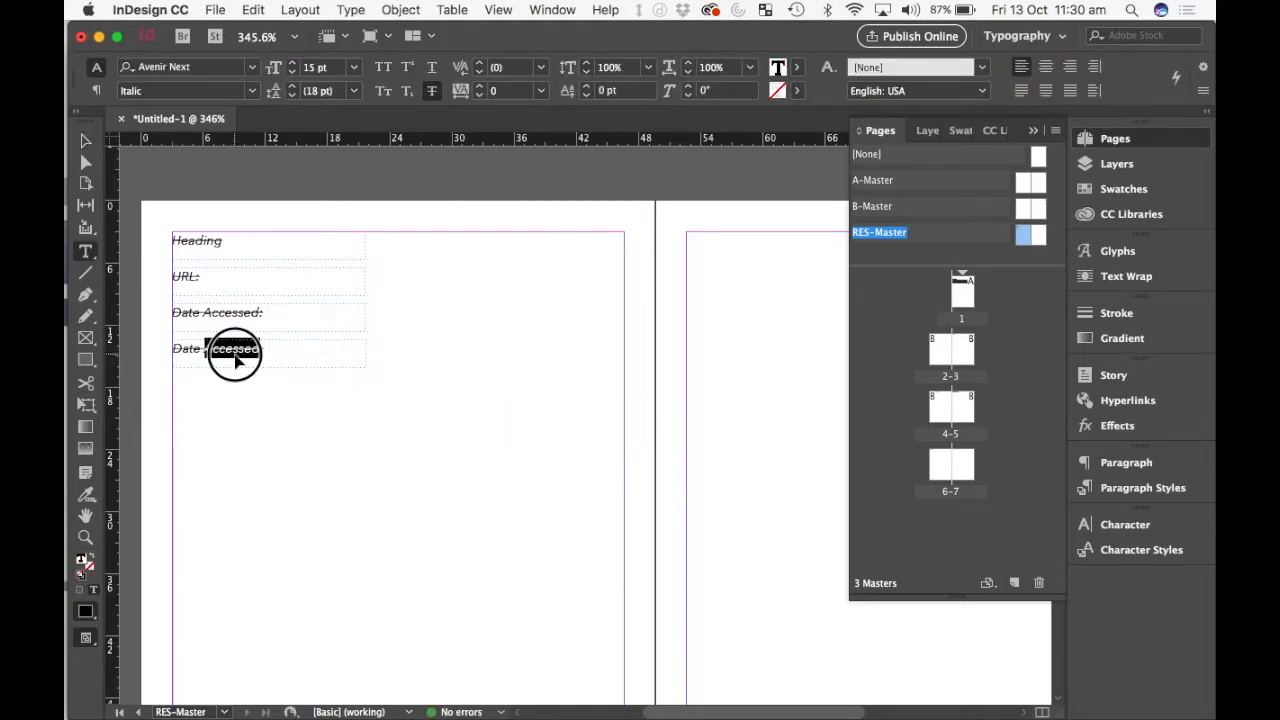
{"action": "type", "text": "Created:"}
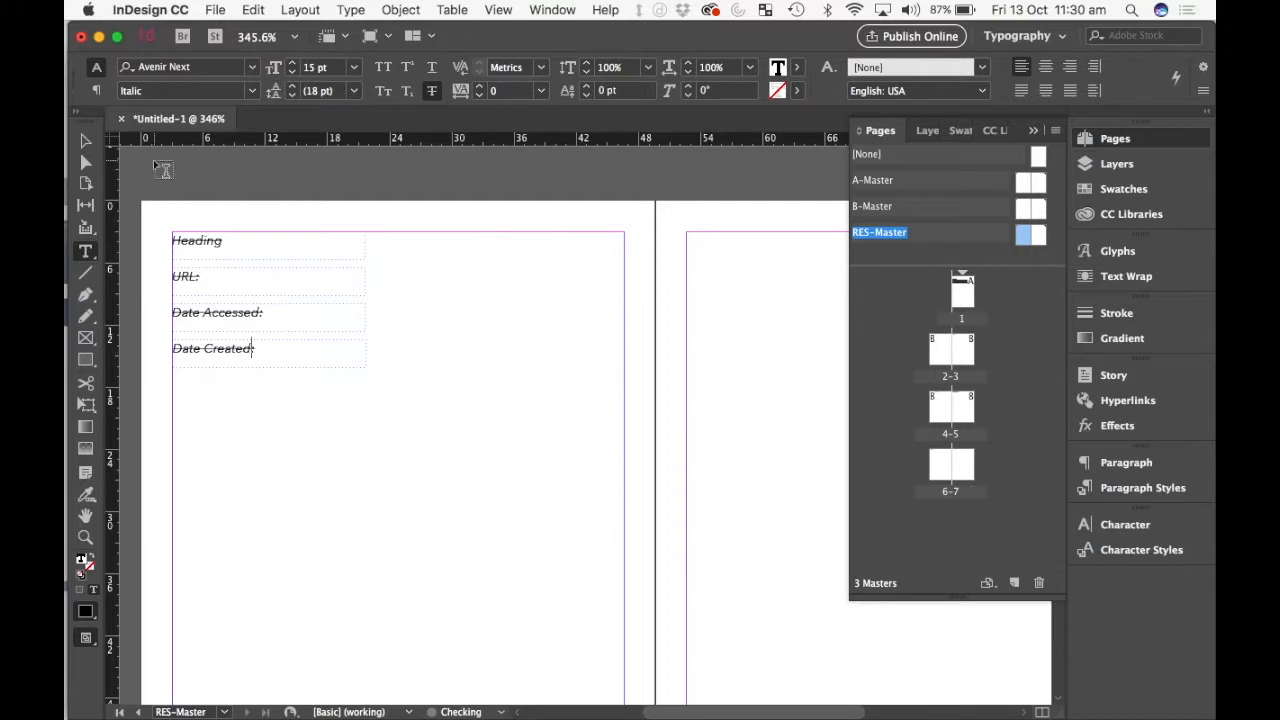
{"action": "left_click", "coordinate": [85, 140]}
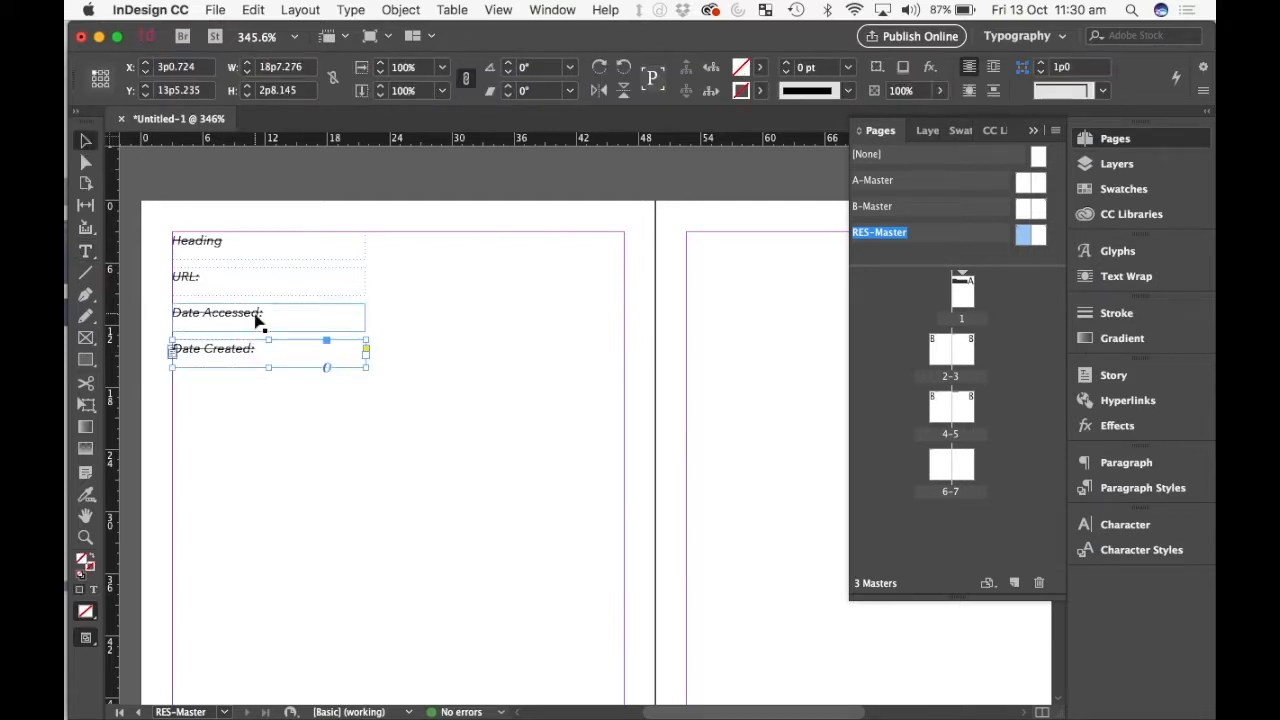
Step: Duplicate the "Date Created:" frame beneath itself and enlarge the copy to span both side margins, about 14p4 high
{"action": "key", "text": "super+v"}
{"action": "left_click_drag", "start_coordinate": [497, 422], "coordinate": [216, 393]}
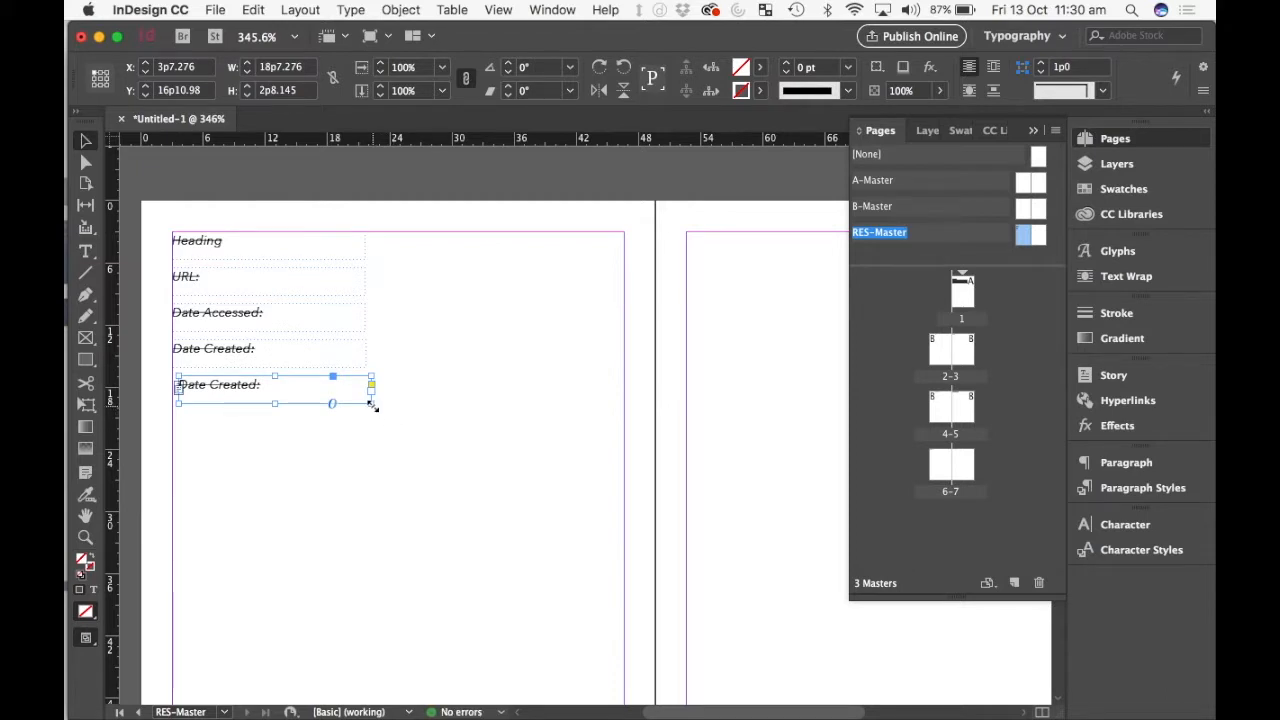
{"action": "left_click_drag", "start_coordinate": [371, 404], "coordinate": [620, 525]}
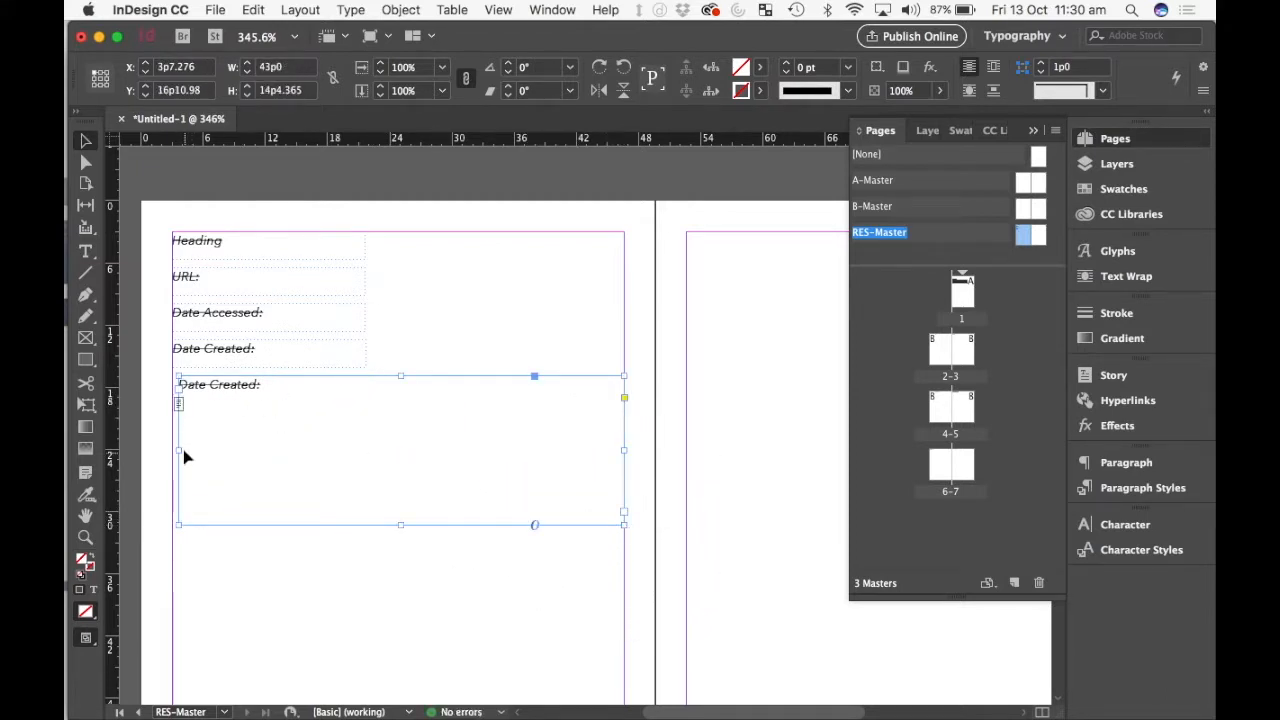
{"action": "left_click_drag", "start_coordinate": [178, 450], "coordinate": [172, 450]}
Step: Extend the enlarged bottom frame to the left margin and replace its text with "Evaluation:"
{"action": "double_click", "coordinate": [210, 392]}
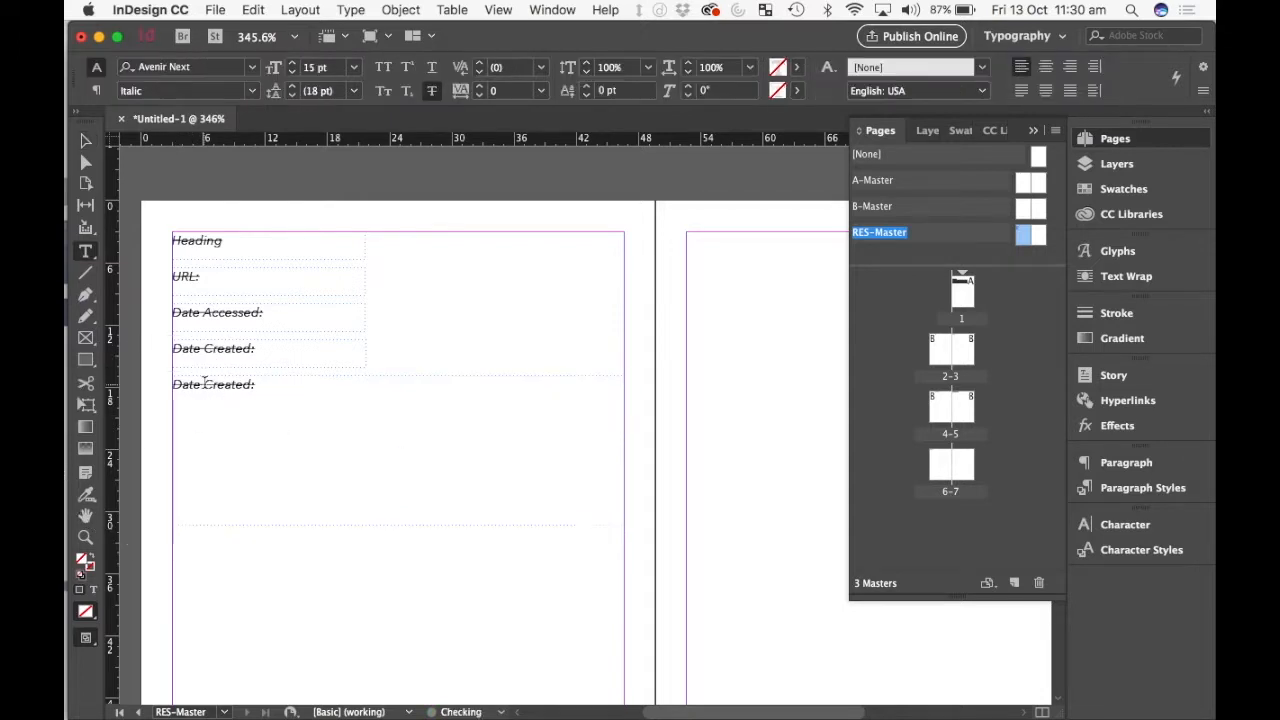
{"action": "double_click", "coordinate": [212, 386]}
{"action": "key", "text": "BackSpace"}
{"action": "key", "text": "BackSpace"}
{"action": "key", "text": "BackSpace"}
{"action": "key", "text": "BackSpace"}
{"action": "key", "text": "BackSpace"}
{"action": "key", "text": "BackSpace"}
{"action": "key", "text": "BackSpace"}
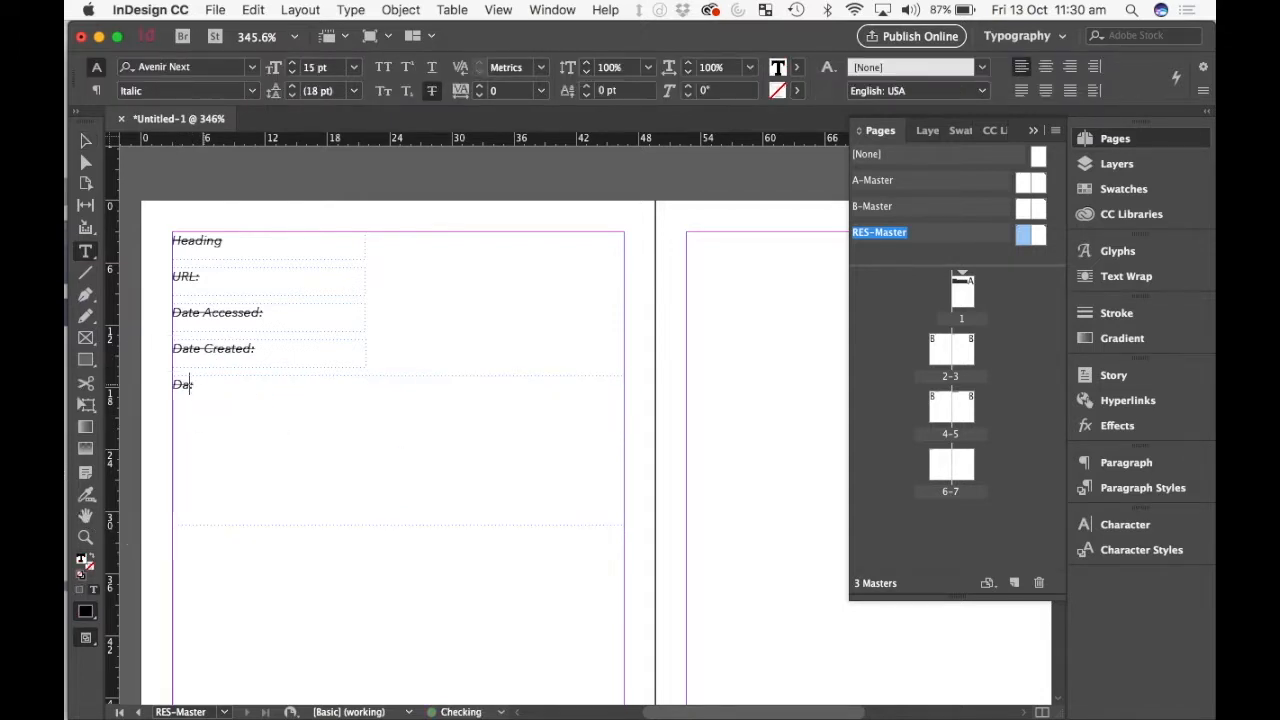
{"action": "type", "text": "Evalua"}
{"action": "type", "text": "tion:"}
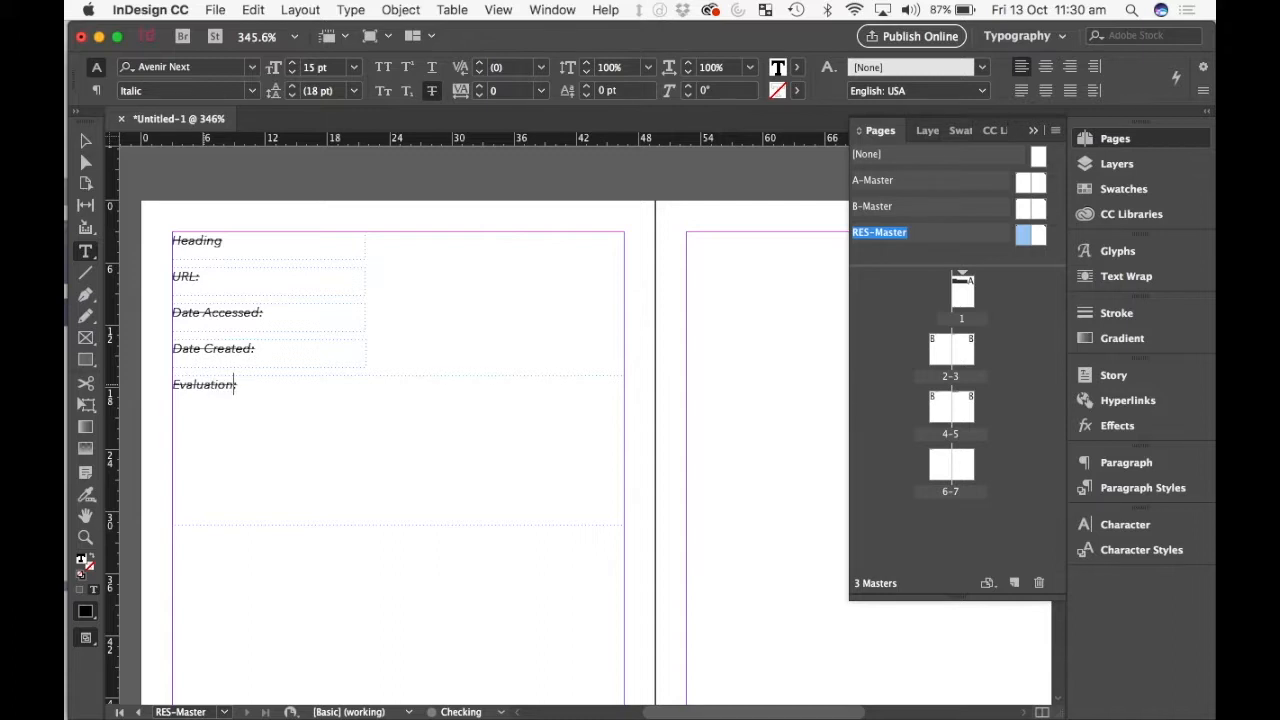
{"action": "left_click", "coordinate": [87, 142]}
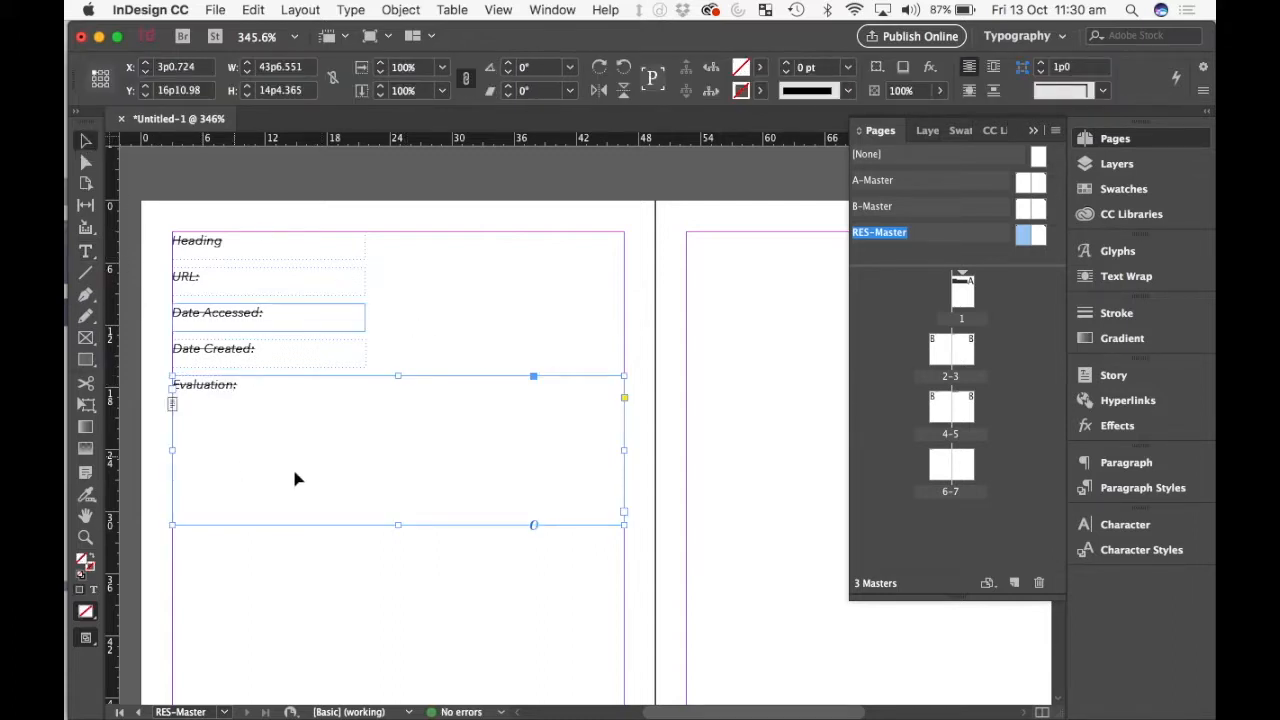
{"action": "left_click", "coordinate": [420, 337]}
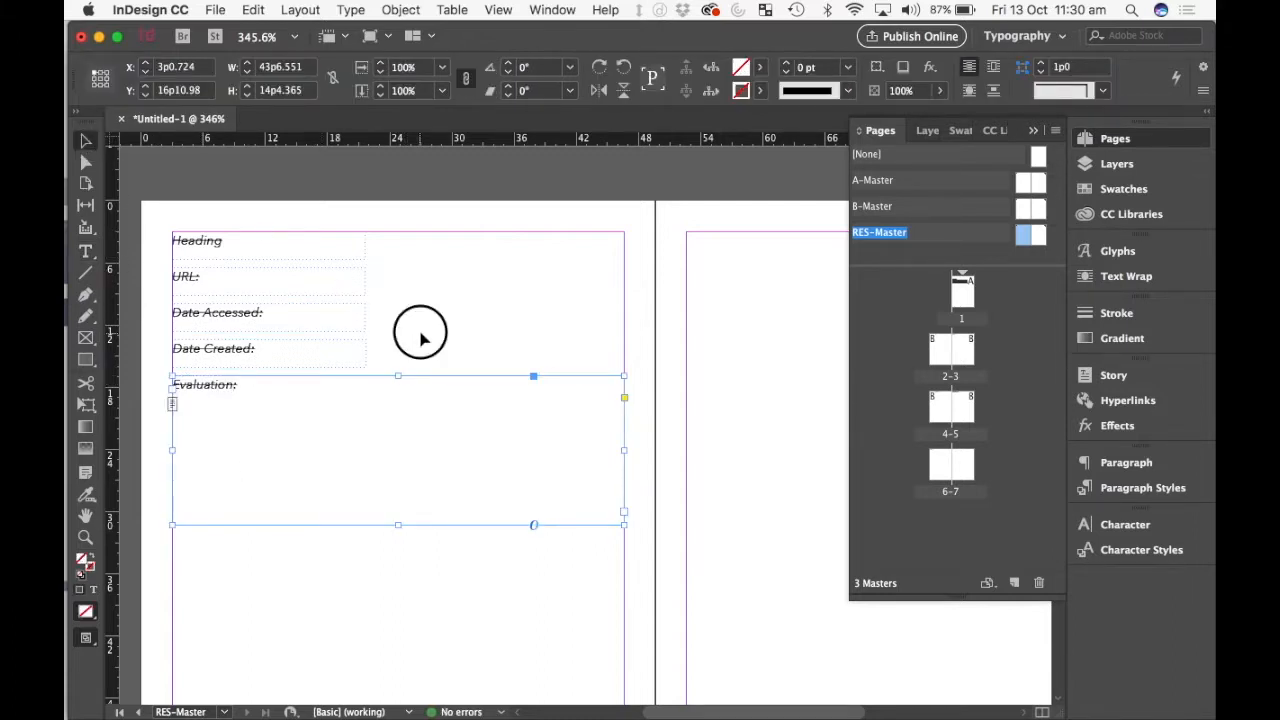
Step: Draw an empty rectangle frame about 24p2 by 13p11 between the four short text frames and the right margin, above the "Evaluation:" frame
{"action": "left_click", "coordinate": [86, 339]}
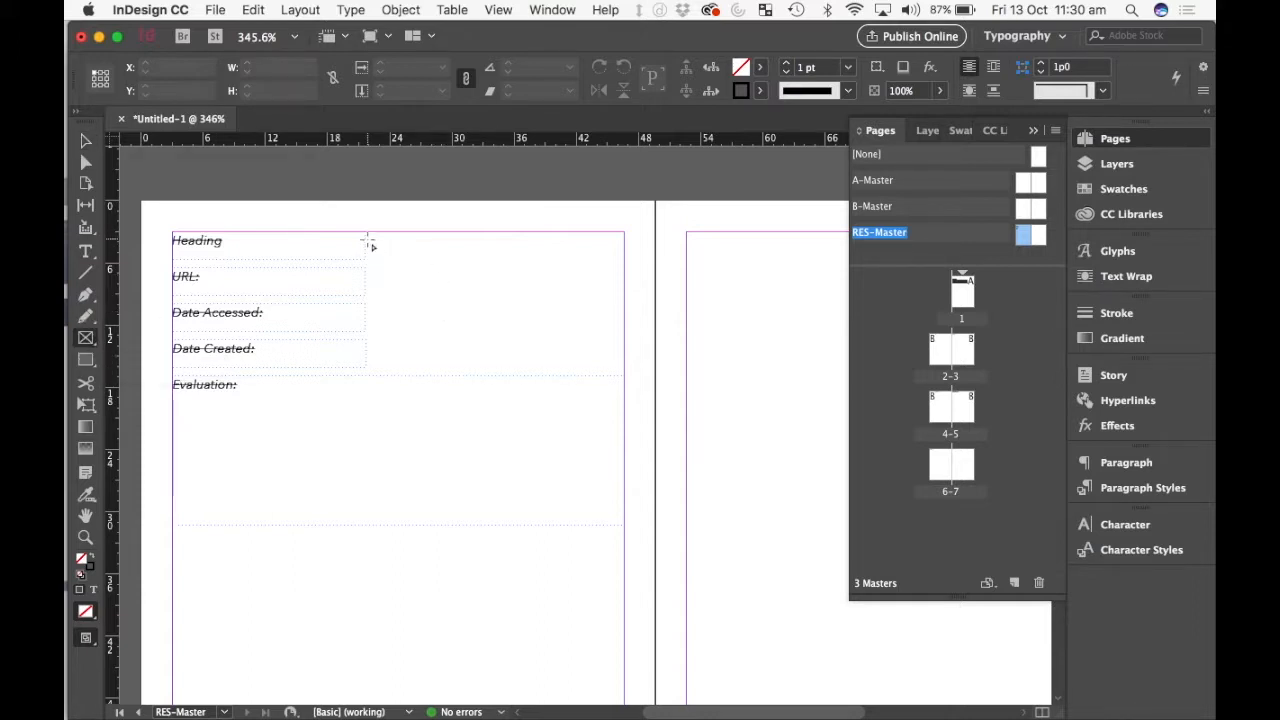
{"action": "left_click_drag", "start_coordinate": [370, 234], "coordinate": [621, 376]}
{"action": "left_click", "coordinate": [360, 608]}
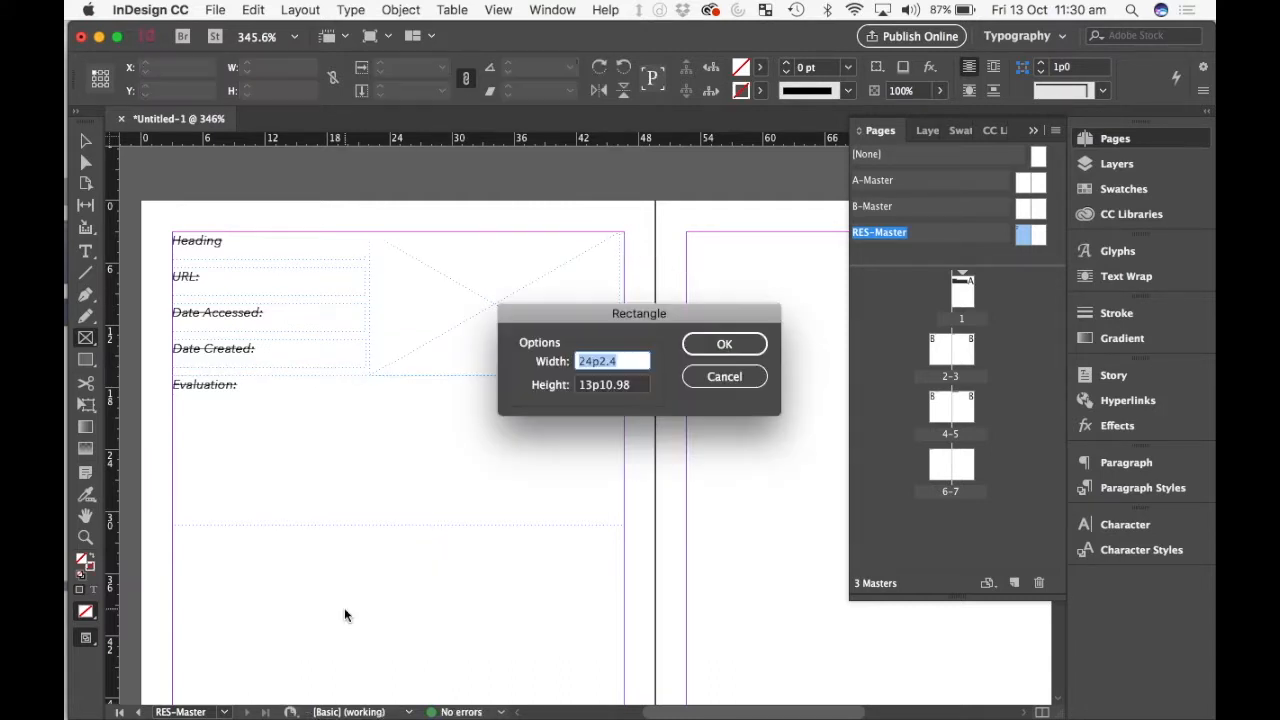
{"action": "left_click", "coordinate": [721, 376]}
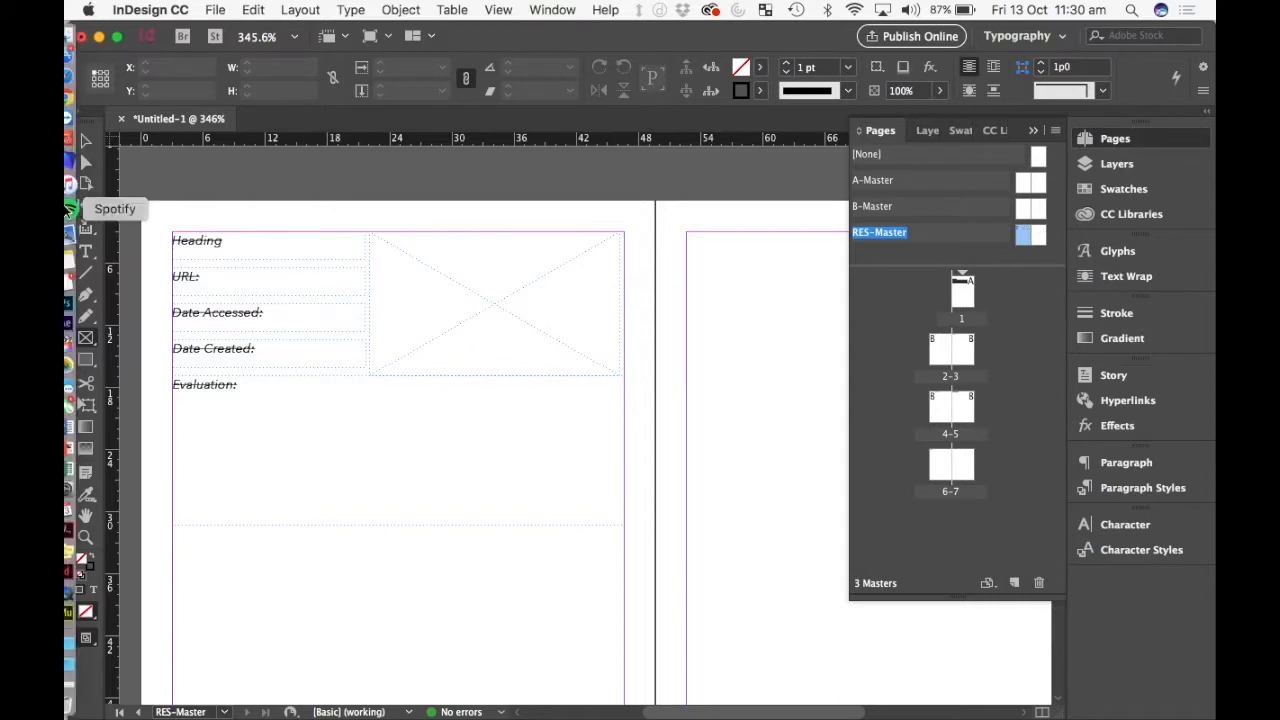
Step: Copy the whole research block with its text frames and image frame, and paste it directly below the original, aligned at the left margin
{"action": "left_click", "coordinate": [86, 141]}
{"action": "left_click_drag", "start_coordinate": [167, 215], "coordinate": [631, 548]}
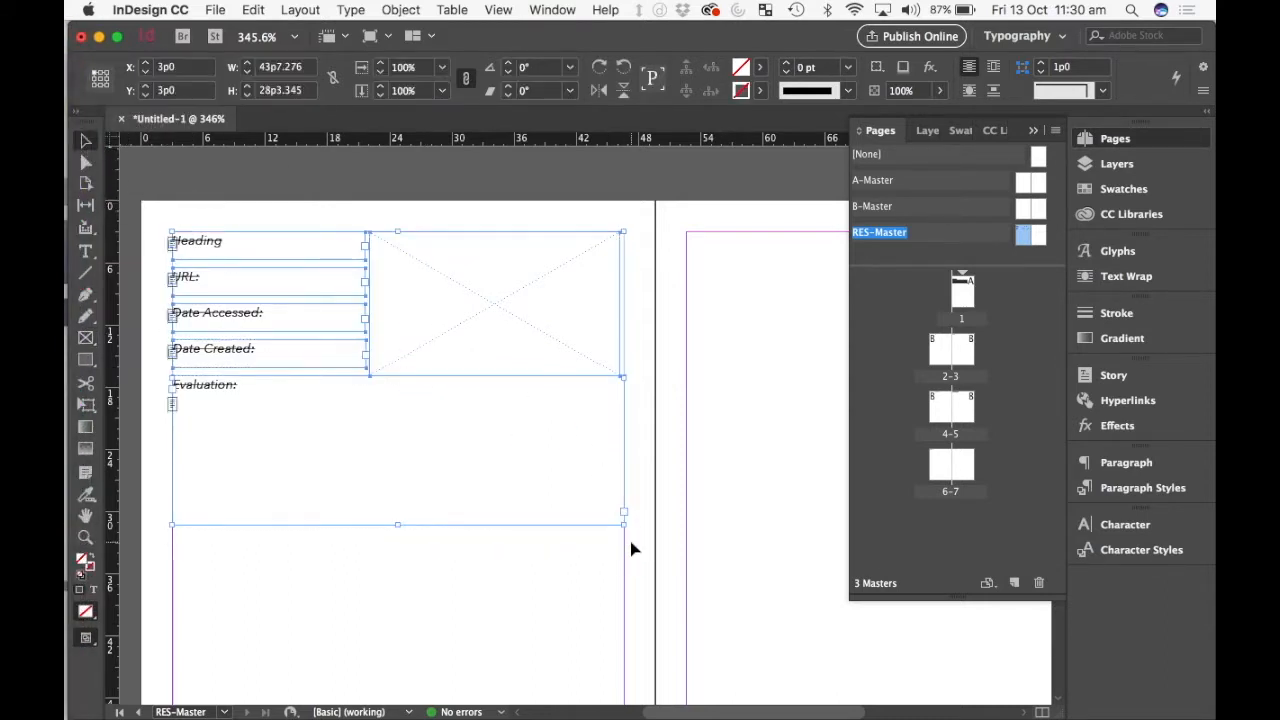
{"action": "scroll", "coordinate": [631, 548], "scroll_direction": "down", "scroll_amount": 5}
{"action": "scroll", "coordinate": [631, 548], "scroll_direction": "left", "scroll_amount": 1}
{"action": "scroll", "coordinate": [631, 548], "scroll_direction": "up", "scroll_amount": 3}
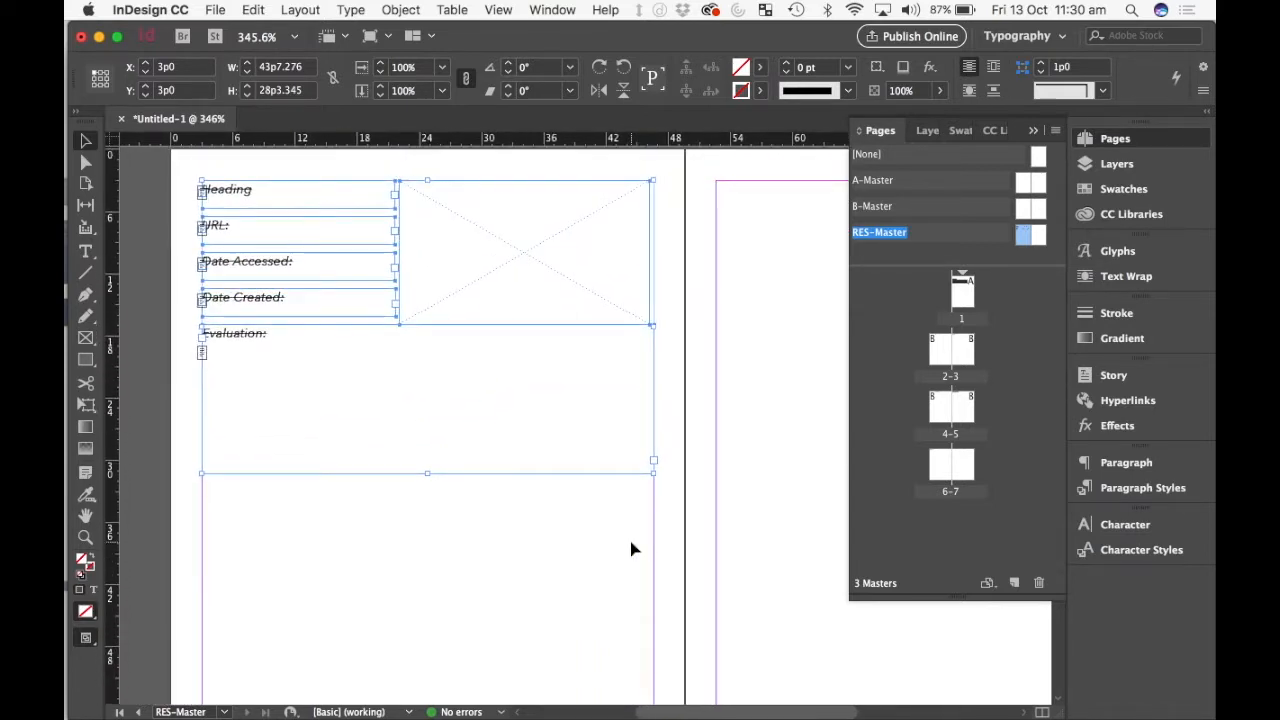
{"action": "scroll", "coordinate": [631, 548], "scroll_direction": "down", "scroll_amount": 1}
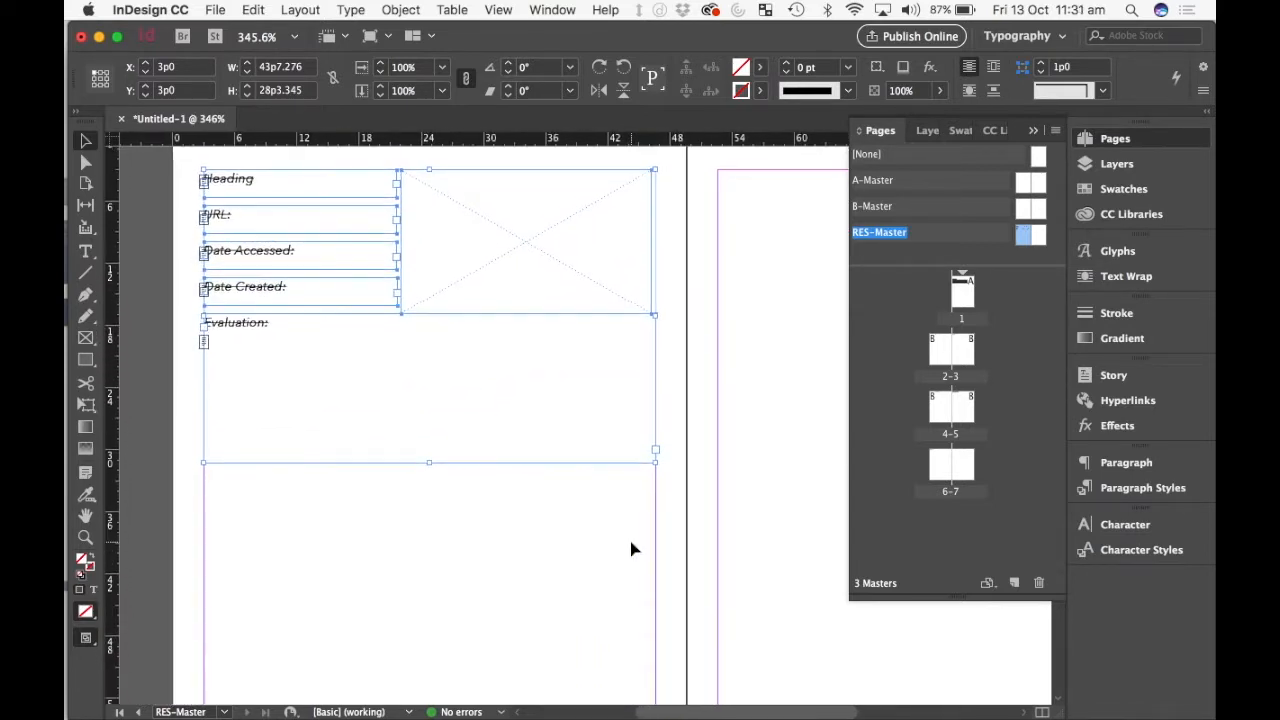
{"action": "left_click", "coordinate": [449, 543]}
{"action": "scroll", "coordinate": [449, 543], "scroll_direction": "down", "scroll_amount": 3}
{"action": "key", "text": "super+v"}
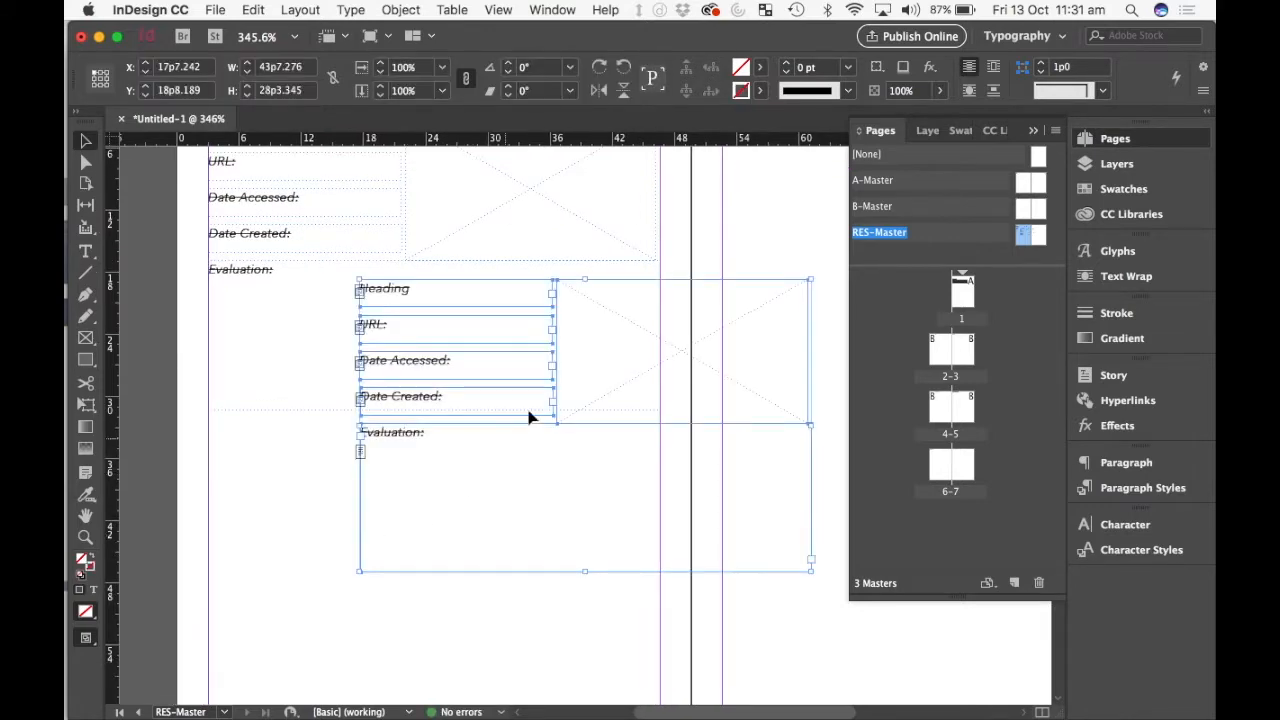
{"action": "left_click_drag", "start_coordinate": [514, 374], "coordinate": [369, 523]}
{"action": "scroll", "coordinate": [369, 521], "scroll_direction": "down", "scroll_amount": 3}
{"action": "scroll", "coordinate": [368, 523], "scroll_direction": "up", "scroll_amount": 2}
{"action": "scroll", "coordinate": [368, 523], "scroll_direction": "up", "scroll_amount": 3}
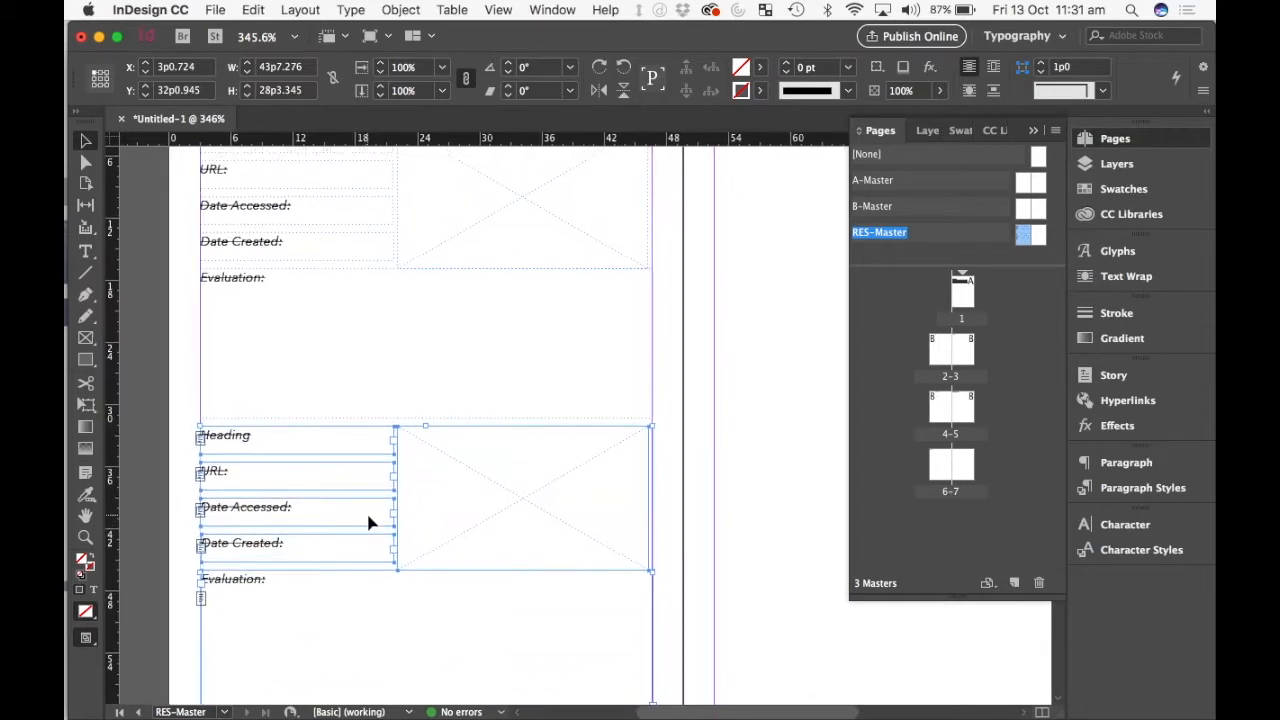
Step: Paste another copy of the research block onto the right-hand master page, aligned to its top and left margins
{"action": "scroll", "coordinate": [370, 523], "scroll_direction": "right", "scroll_amount": 5}
{"action": "left_click", "coordinate": [587, 324]}
{"action": "key", "text": "super+v"}
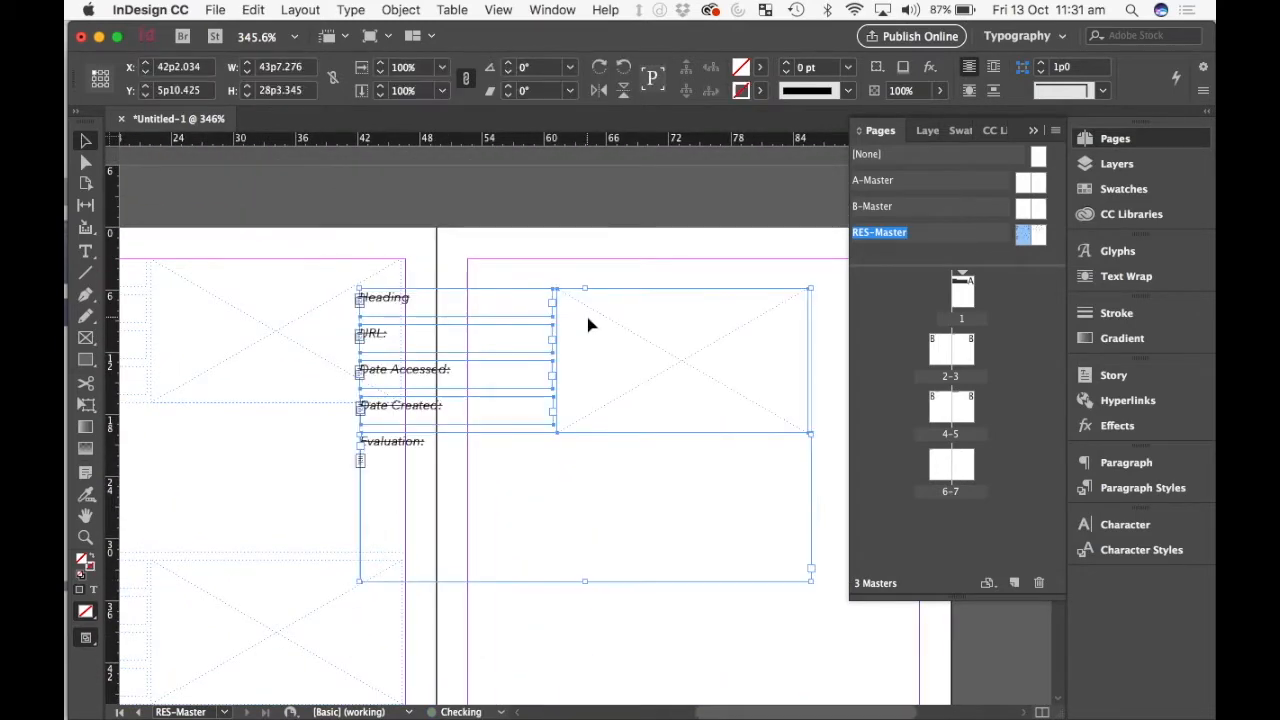
{"action": "left_click_drag", "start_coordinate": [506, 314], "coordinate": [612, 282]}
Step: Paste a second research block beneath the first on the right-hand master page, align it at the left margin, and fit the spread in view
{"action": "scroll", "coordinate": [605, 362], "scroll_direction": "down", "scroll_amount": 3}
{"action": "scroll", "coordinate": [605, 362], "scroll_direction": "right", "scroll_amount": 2}
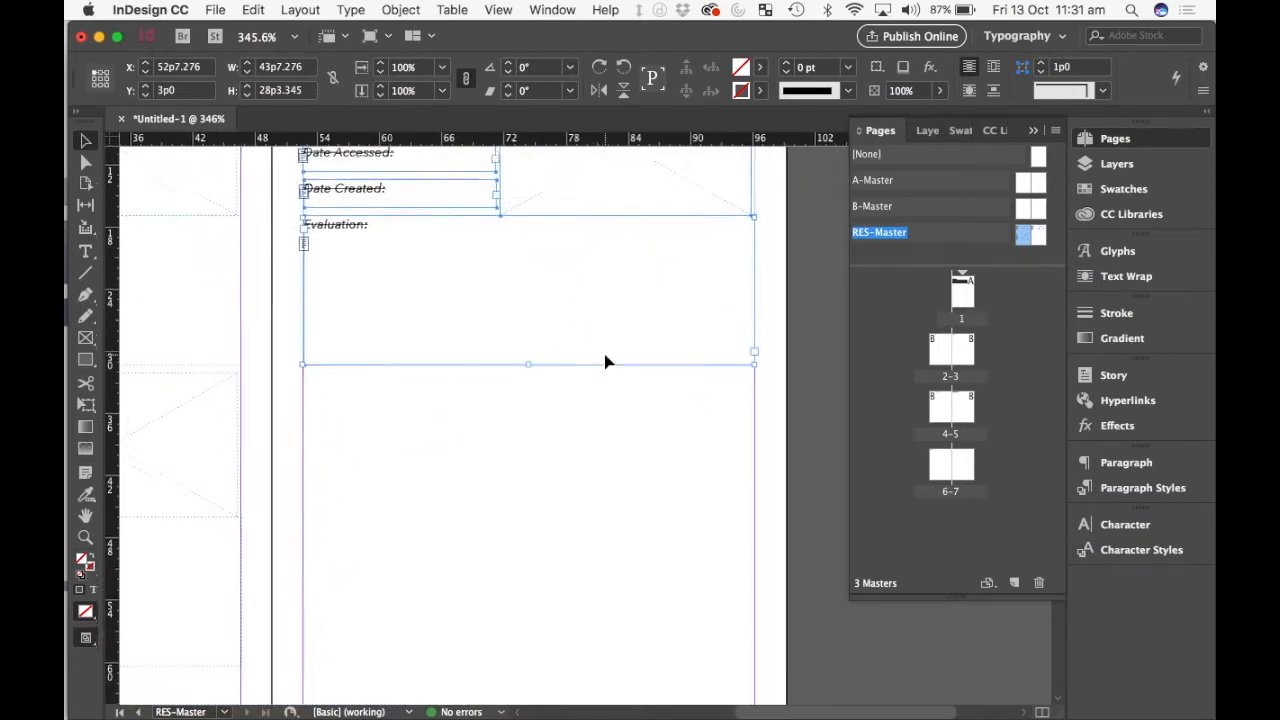
{"action": "left_click", "coordinate": [478, 506]}
{"action": "key", "text": "super+v"}
{"action": "left_click_drag", "start_coordinate": [457, 349], "coordinate": [414, 397]}
{"action": "left_click", "coordinate": [277, 381]}
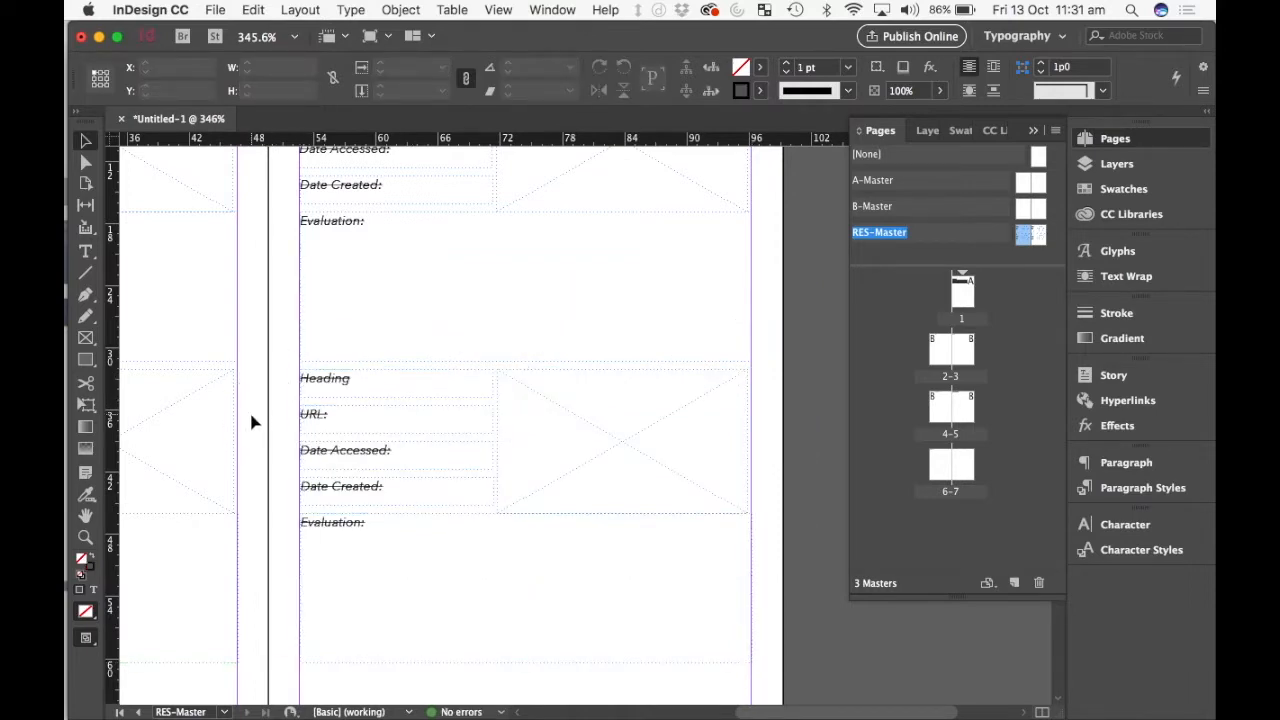
{"action": "key", "text": "super+alt+0"}
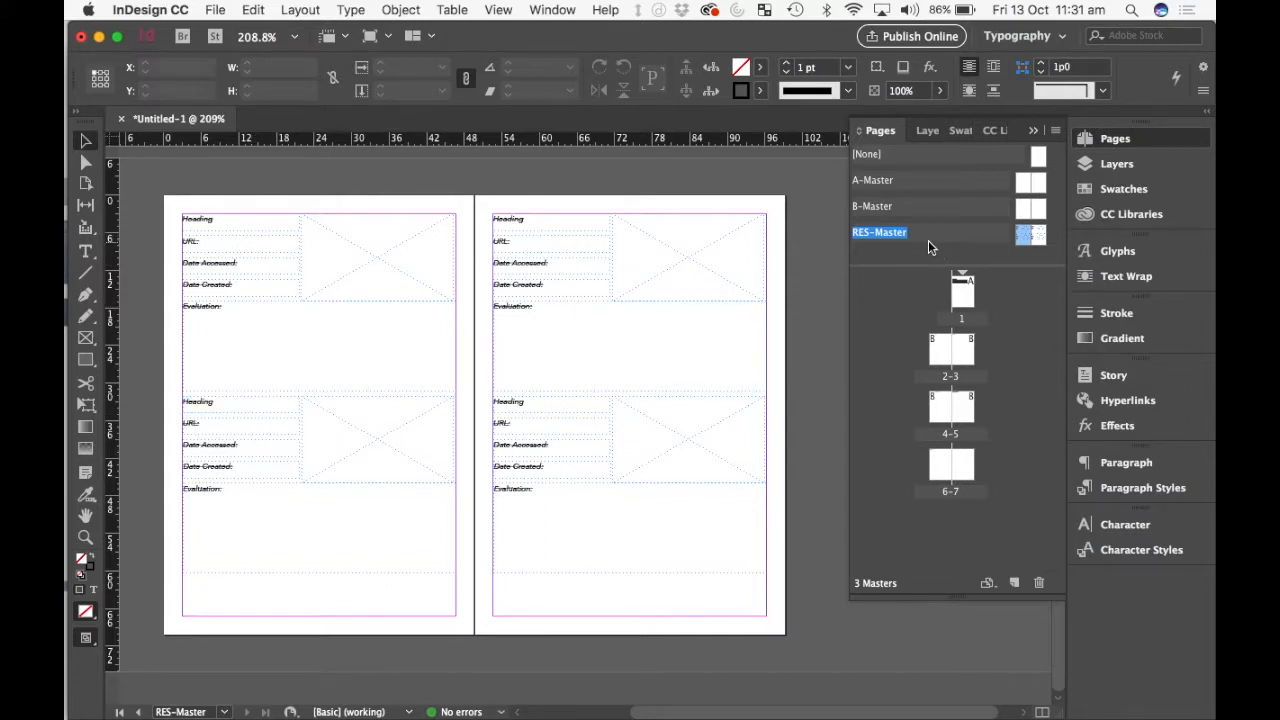
Step: Add two new pages after the 6-7 spread
{"action": "double_click", "coordinate": [942, 465]}
{"action": "left_click", "coordinate": [1015, 583]}
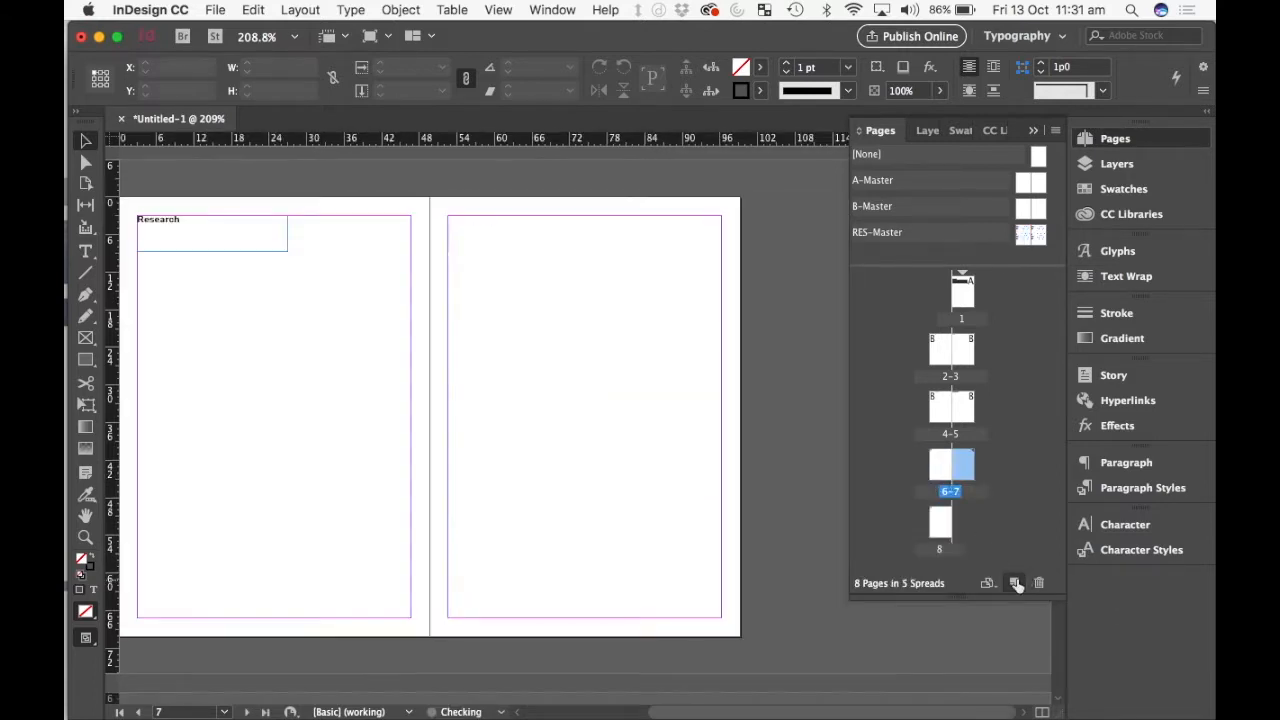
{"action": "left_click", "coordinate": [1015, 583]}
Step: Apply RES-Master to pages 6-9
{"action": "left_click", "coordinate": [940, 463]}
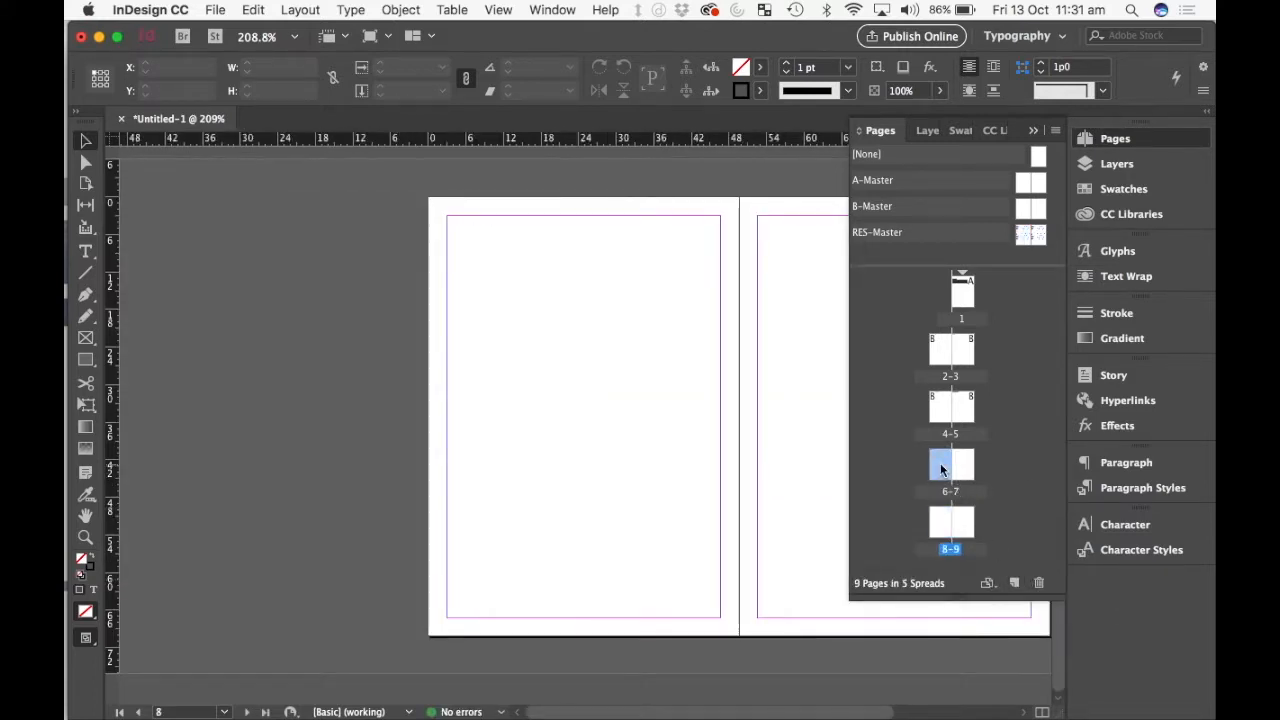
{"action": "scroll", "coordinate": [740, 449], "scroll_direction": "right", "scroll_amount": 4}
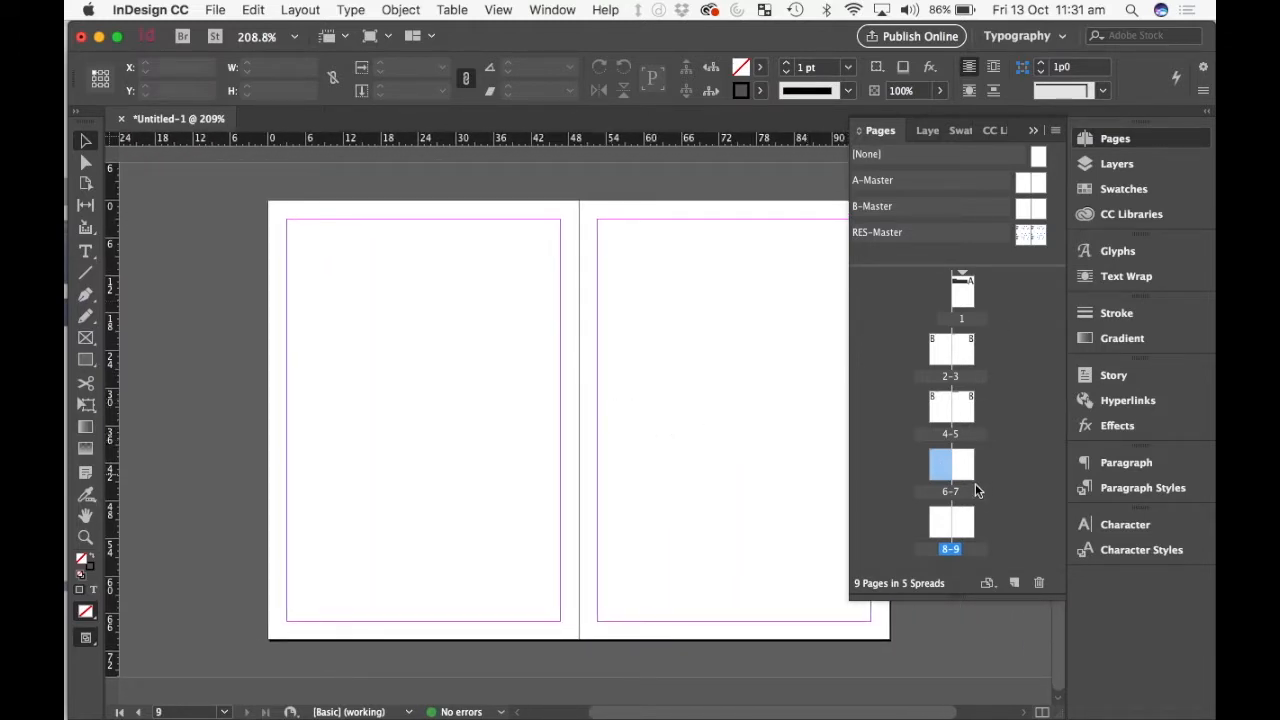
{"action": "left_click", "coordinate": [966, 525], "text": "shift"}
{"action": "right_click", "coordinate": [938, 461]}
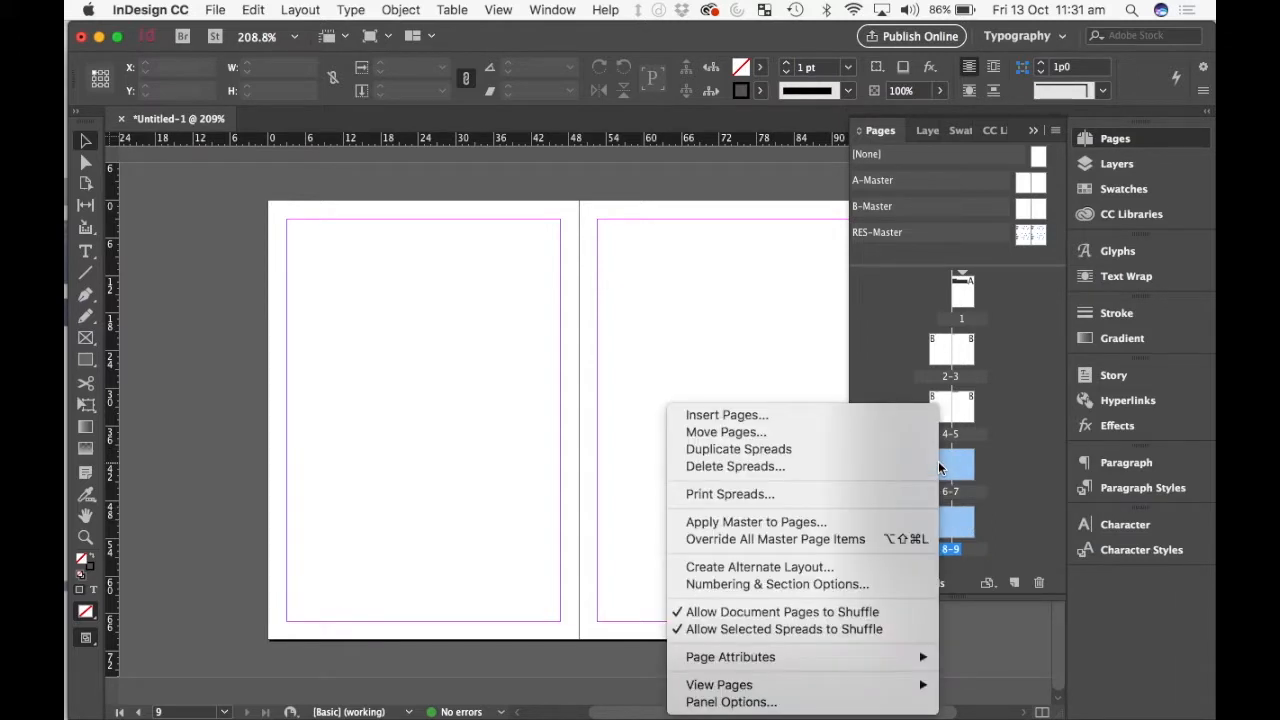
{"action": "left_click", "coordinate": [756, 522]}
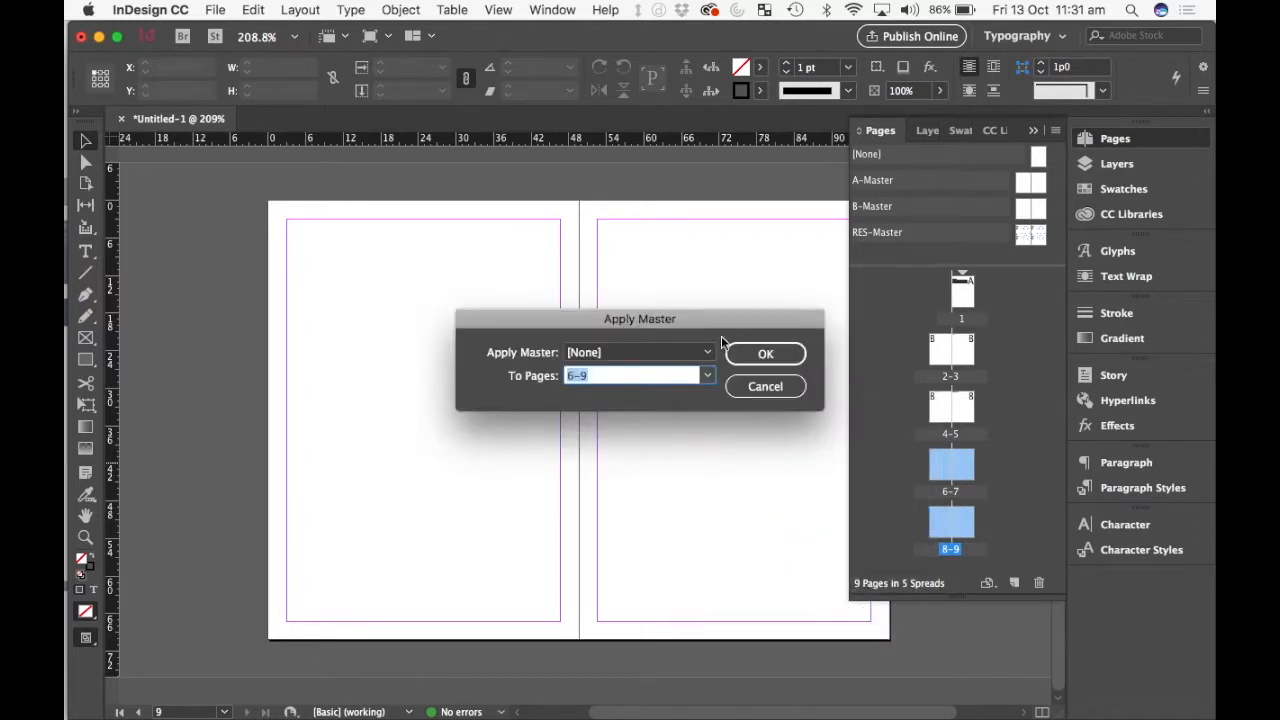
{"action": "left_click", "coordinate": [707, 352]}
{"action": "left_click", "coordinate": [619, 428]}
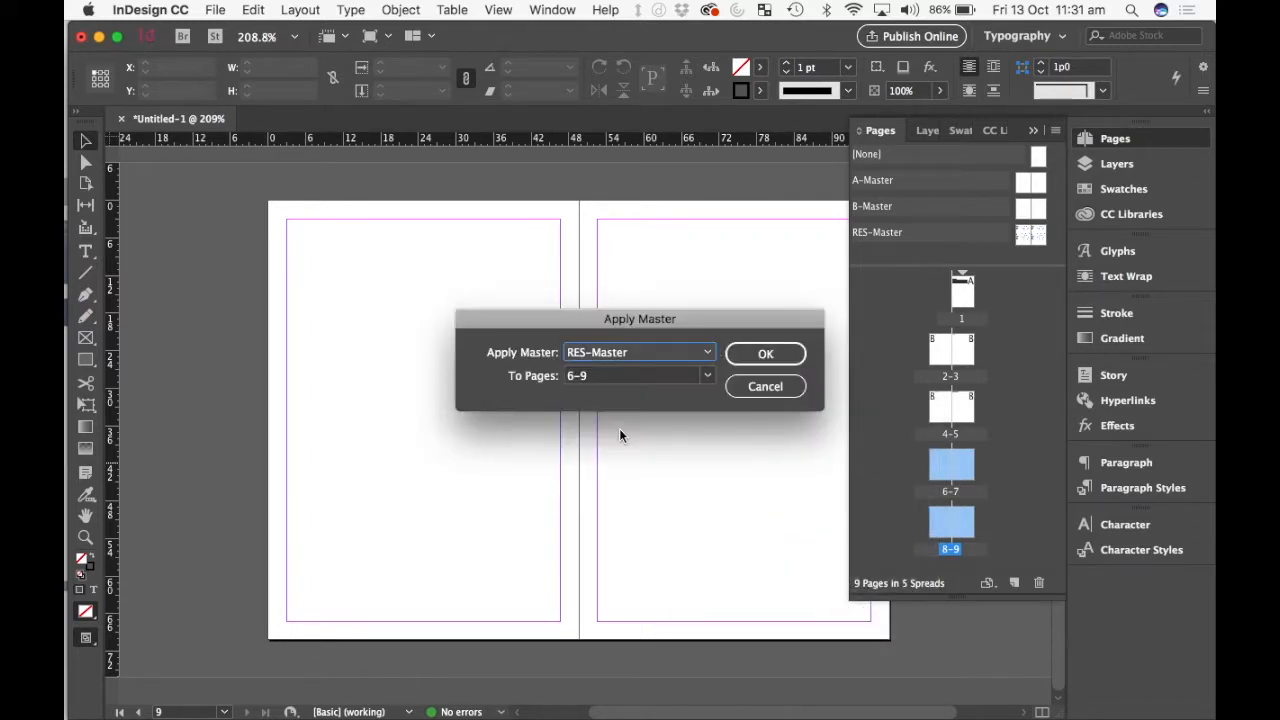
{"action": "left_click", "coordinate": [776, 354]}
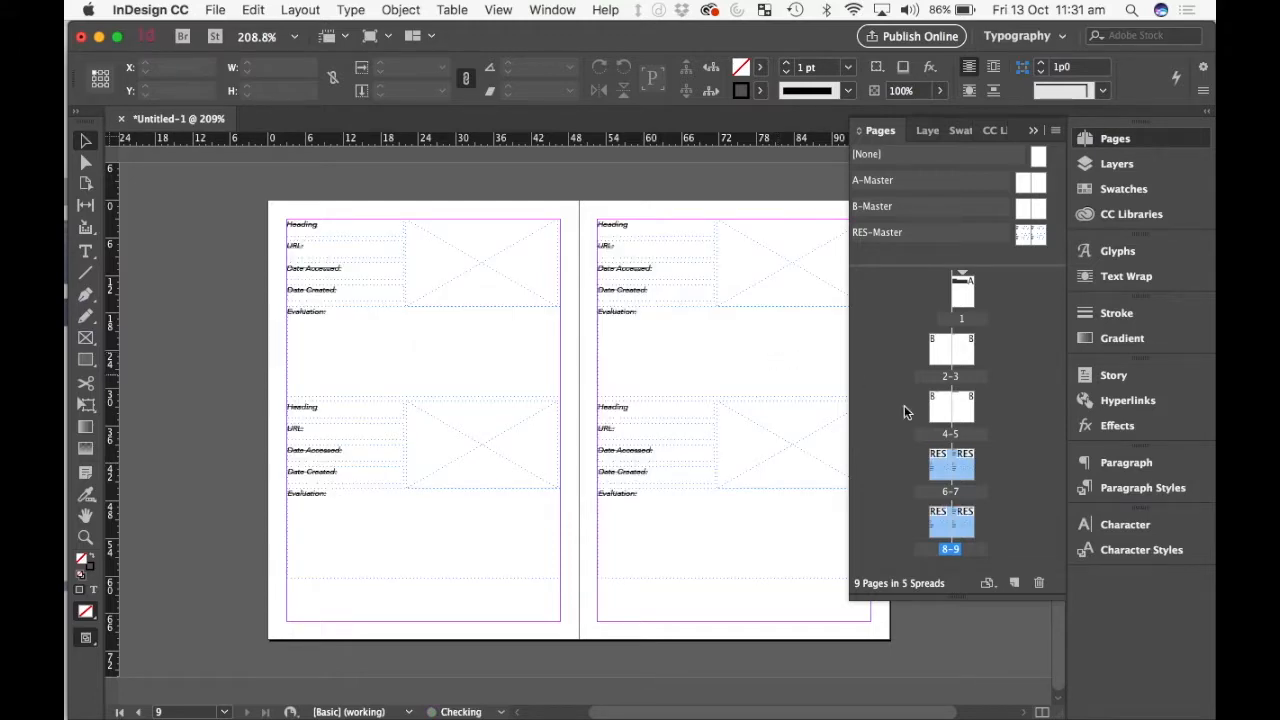
Step: Examine the applied research layout on pages 6 to 9, zooming in around the "Research" title, and try selecting the "Evaluation:" text
{"action": "double_click", "coordinate": [950, 463]}
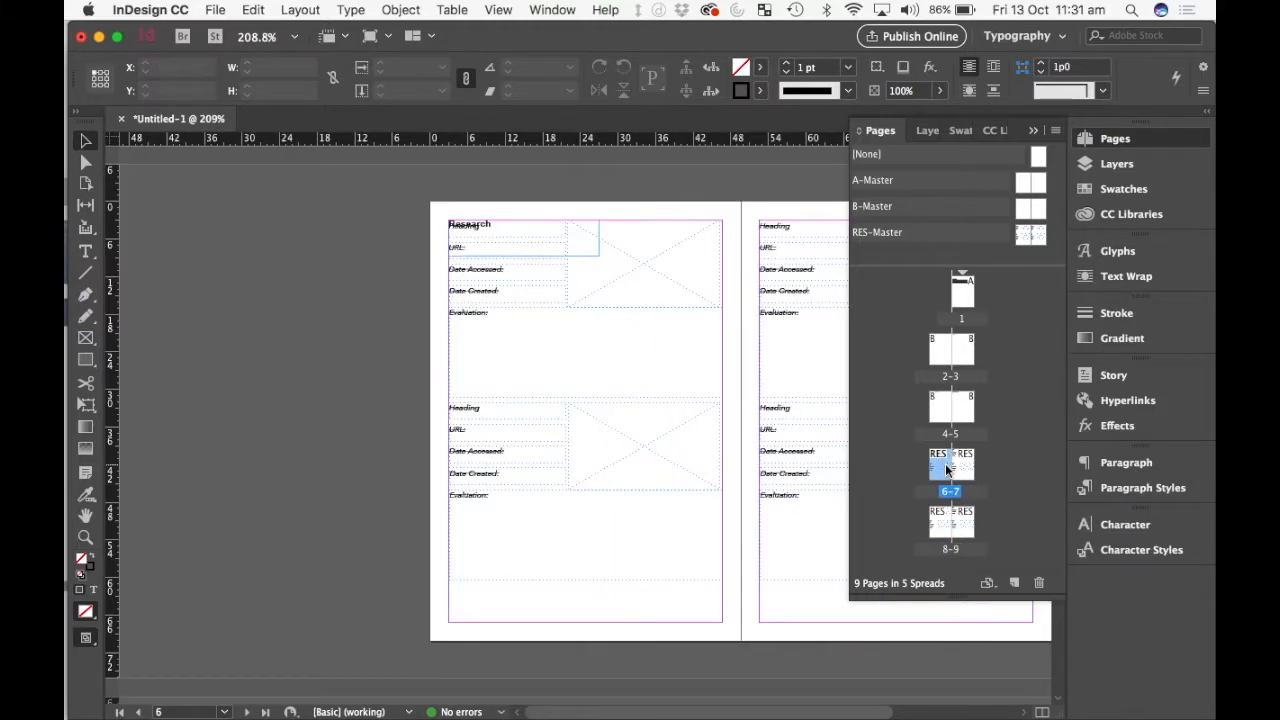
{"action": "scroll", "coordinate": [788, 486], "scroll_direction": "down", "scroll_amount": 5}
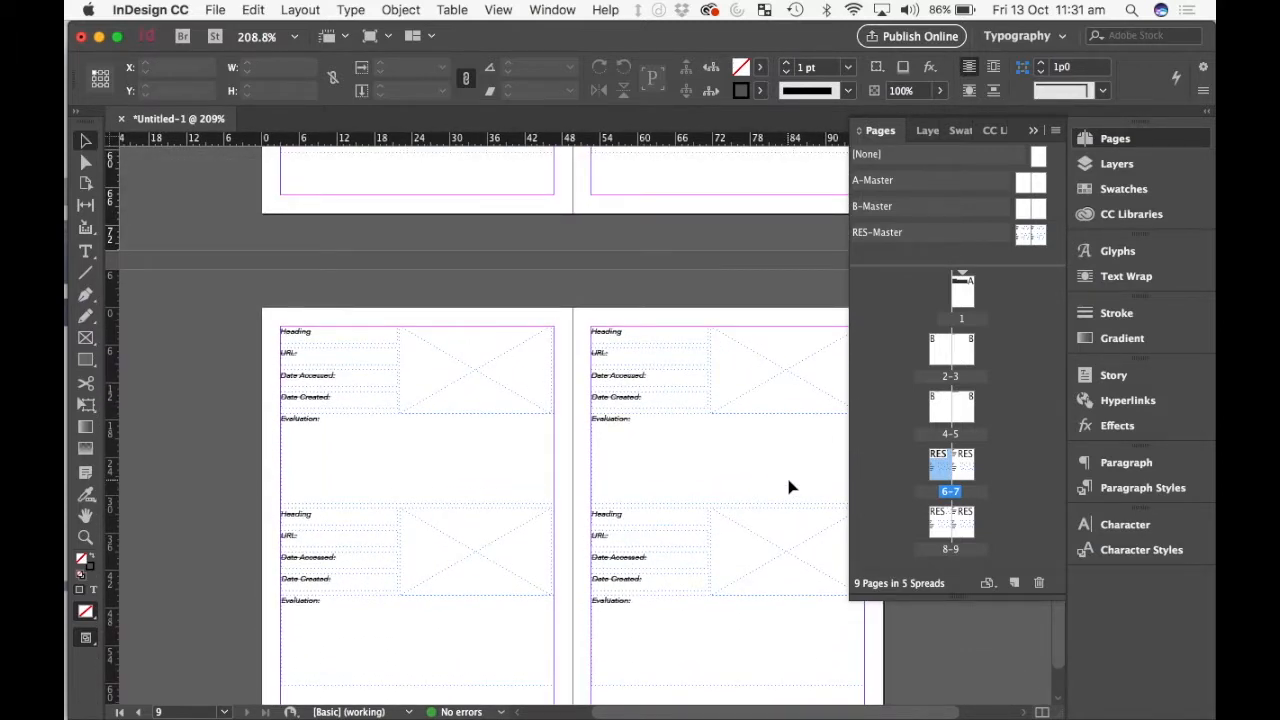
{"action": "scroll", "coordinate": [788, 486], "scroll_direction": "up", "scroll_amount": 5}
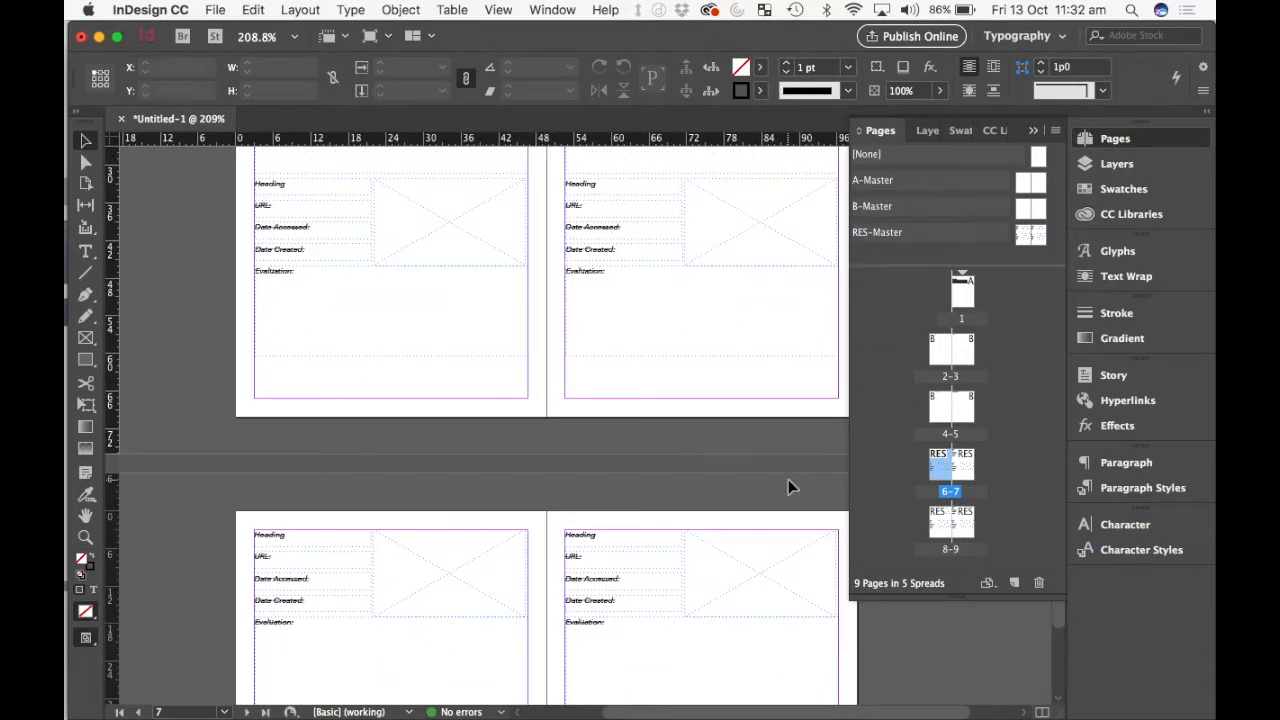
{"action": "scroll", "coordinate": [520, 350], "scroll_direction": "up", "scroll_amount": 4}
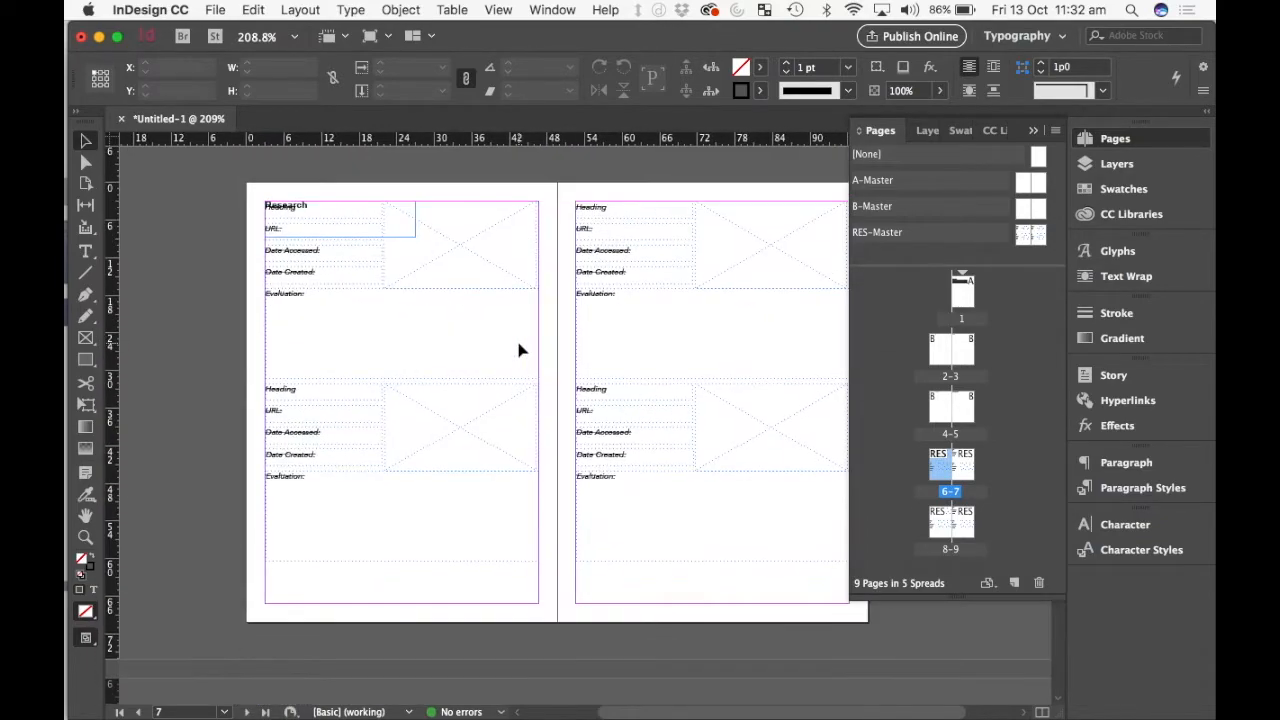
{"action": "scroll", "coordinate": [520, 350], "scroll_direction": "up", "scroll_amount": 3}
{"action": "scroll", "coordinate": [520, 350], "scroll_direction": "up", "scroll_amount": 5}
{"action": "scroll", "coordinate": [520, 350], "scroll_direction": "left", "scroll_amount": 5}
{"action": "scroll", "coordinate": [520, 350], "scroll_direction": "up", "scroll_amount": 4}
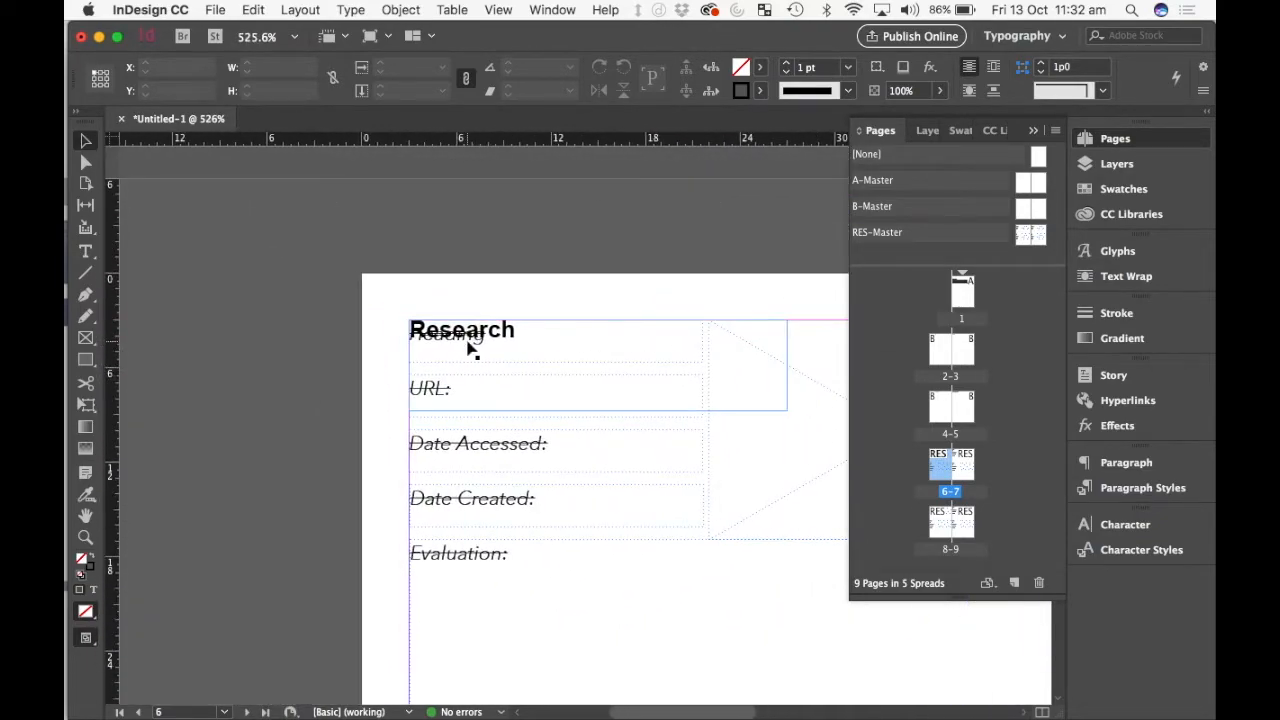
{"action": "scroll", "coordinate": [468, 349], "scroll_direction": "down", "scroll_amount": 3}
{"action": "scroll", "coordinate": [468, 349], "scroll_direction": "right", "scroll_amount": 2}
{"action": "left_click", "coordinate": [290, 372]}
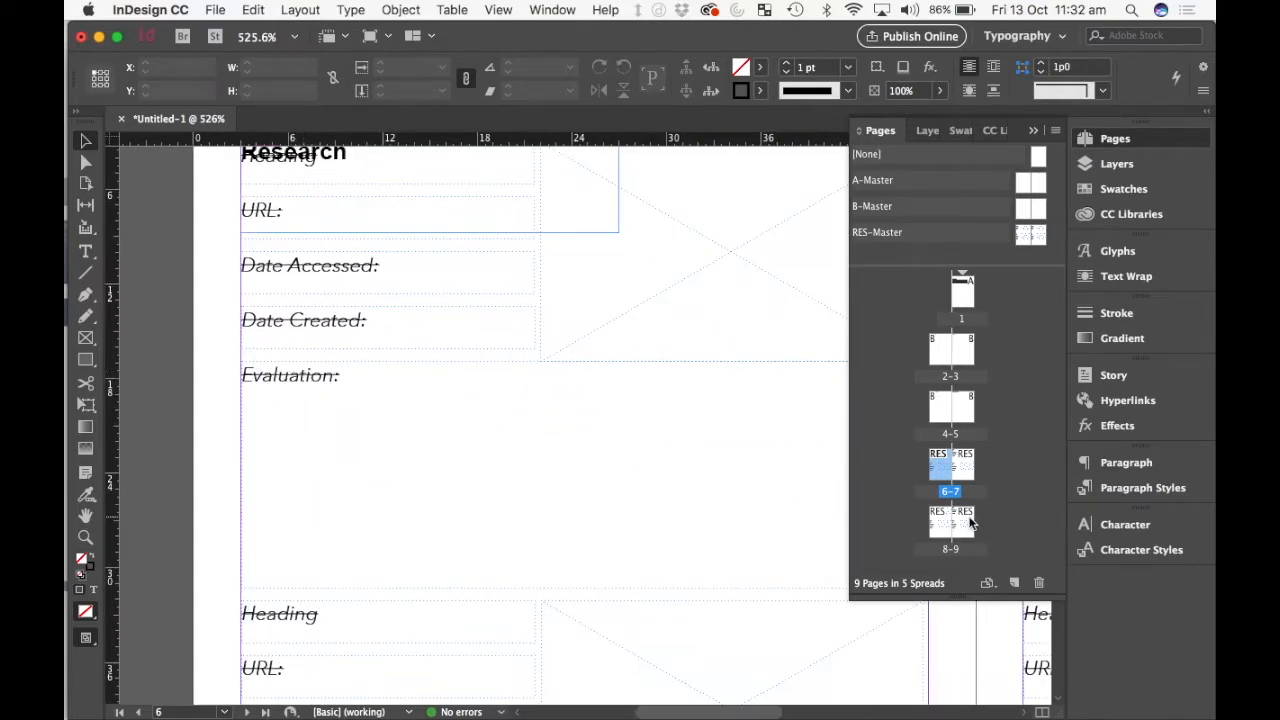
Step: Override all master page items on pages 6 to 9
{"action": "left_click", "coordinate": [967, 533], "text": "shift"}
{"action": "right_click", "coordinate": [965, 468]}
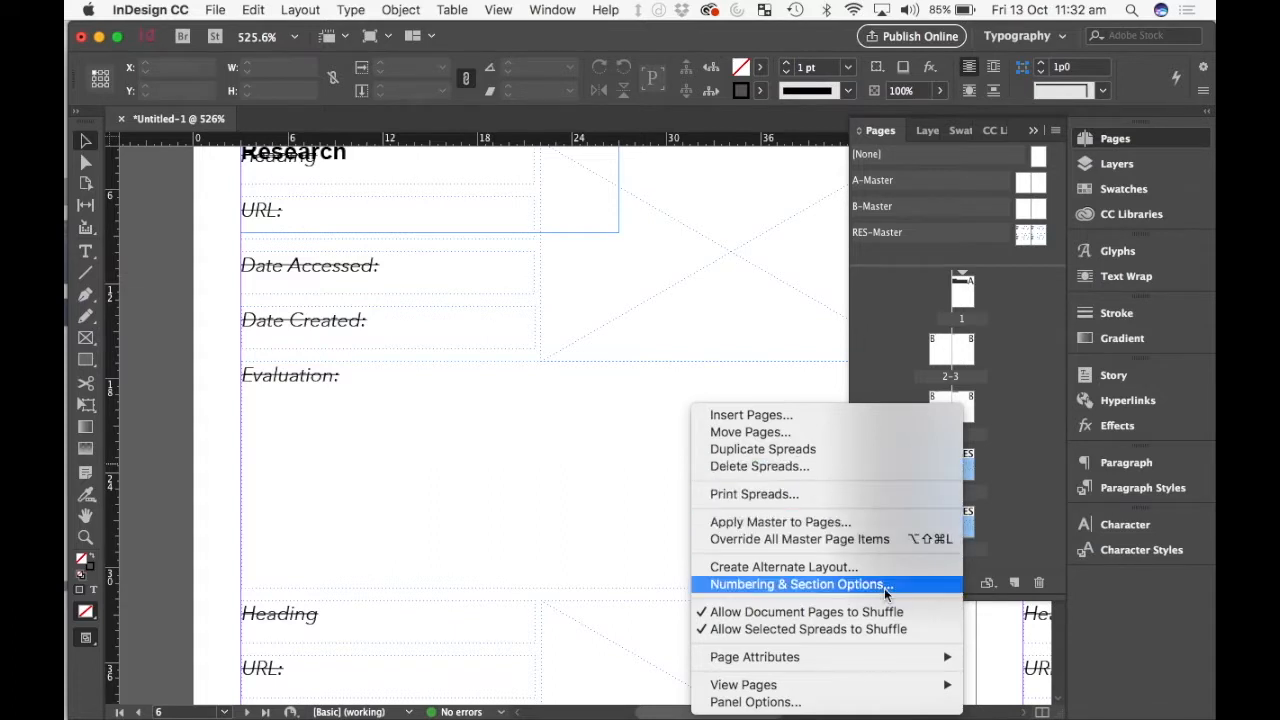
{"action": "left_click", "coordinate": [865, 539]}
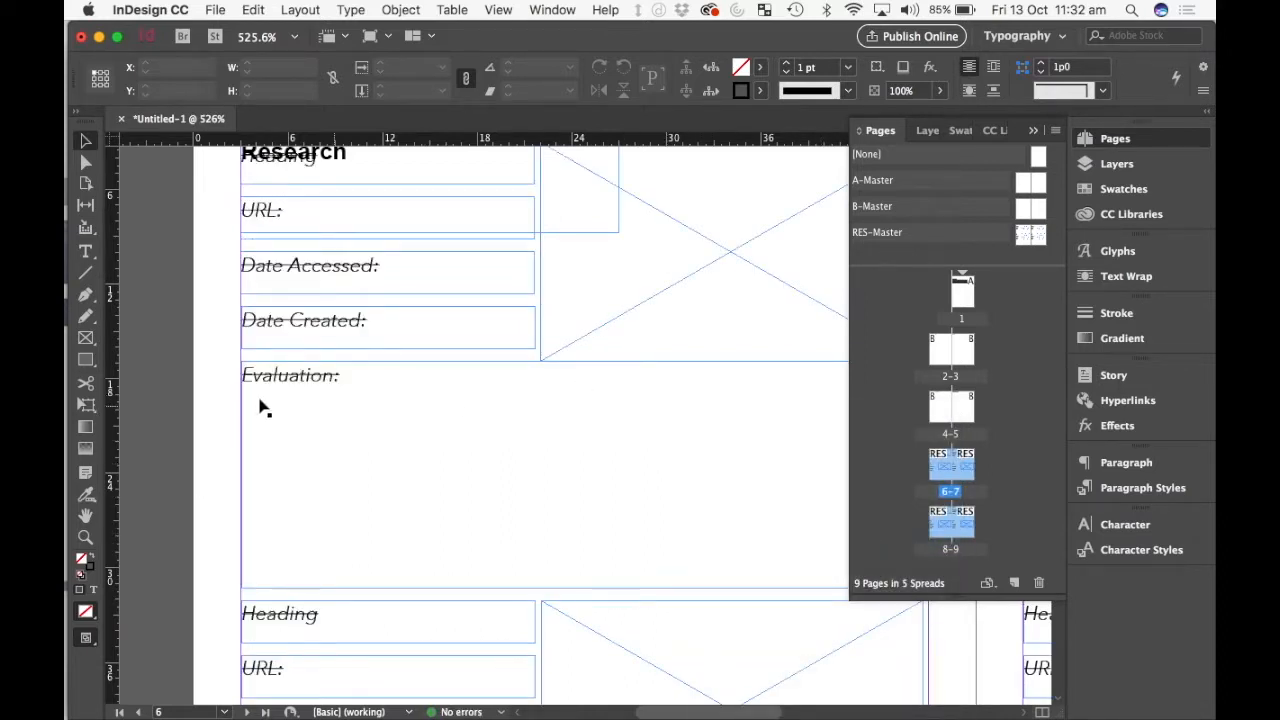
Step: Open the upper "Evaluation:" text on page 6 for editing and check the overridden frames around it
{"action": "left_click", "coordinate": [322, 380]}
{"action": "double_click", "coordinate": [337, 375]}
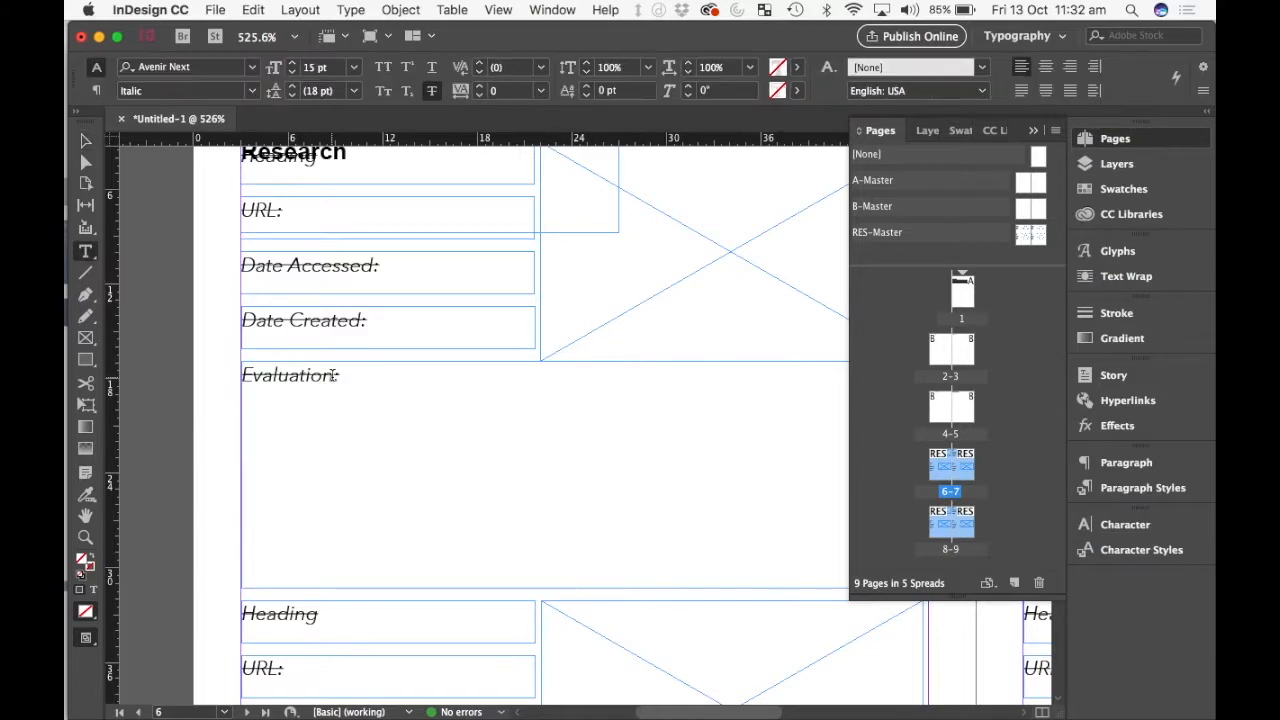
{"action": "scroll", "coordinate": [345, 382], "scroll_direction": "down", "scroll_amount": 5}
{"action": "scroll", "coordinate": [345, 382], "scroll_direction": "right", "scroll_amount": 5}
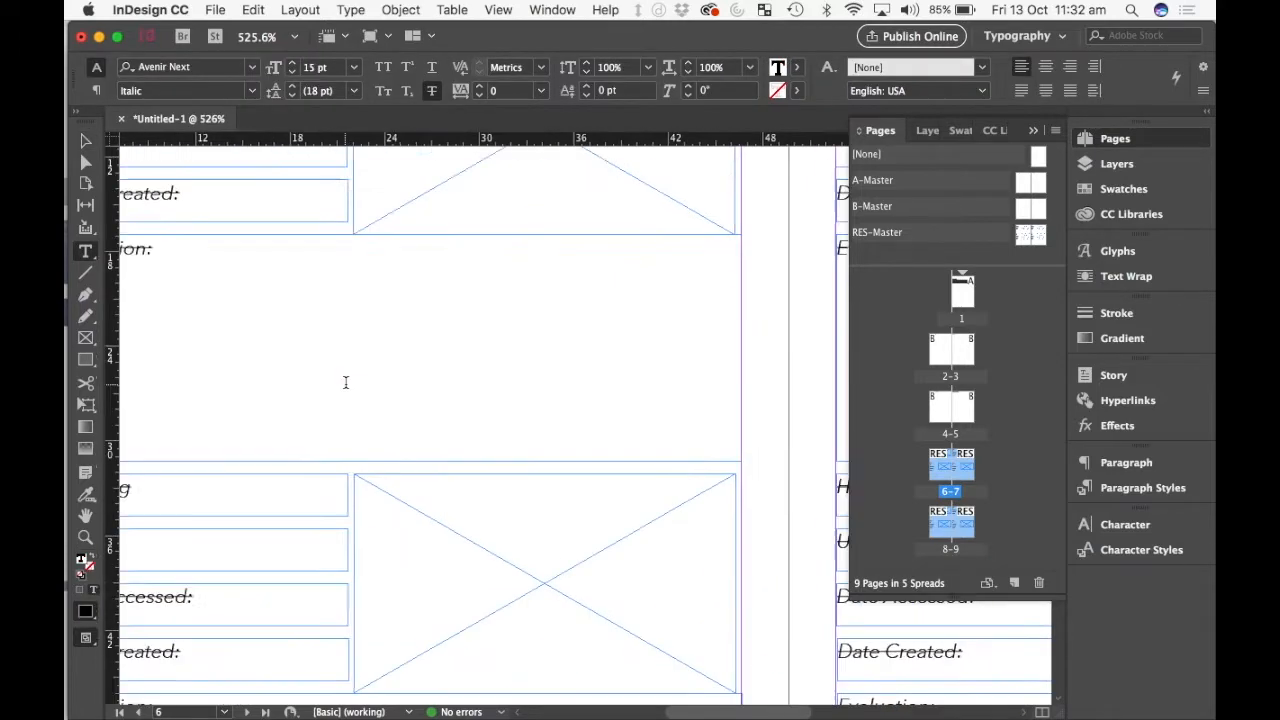
{"action": "scroll", "coordinate": [345, 382], "scroll_direction": "left", "scroll_amount": 8}
{"action": "scroll", "coordinate": [345, 382], "scroll_direction": "down", "scroll_amount": 5}
{"action": "scroll", "coordinate": [345, 382], "scroll_direction": "right", "scroll_amount": 2}
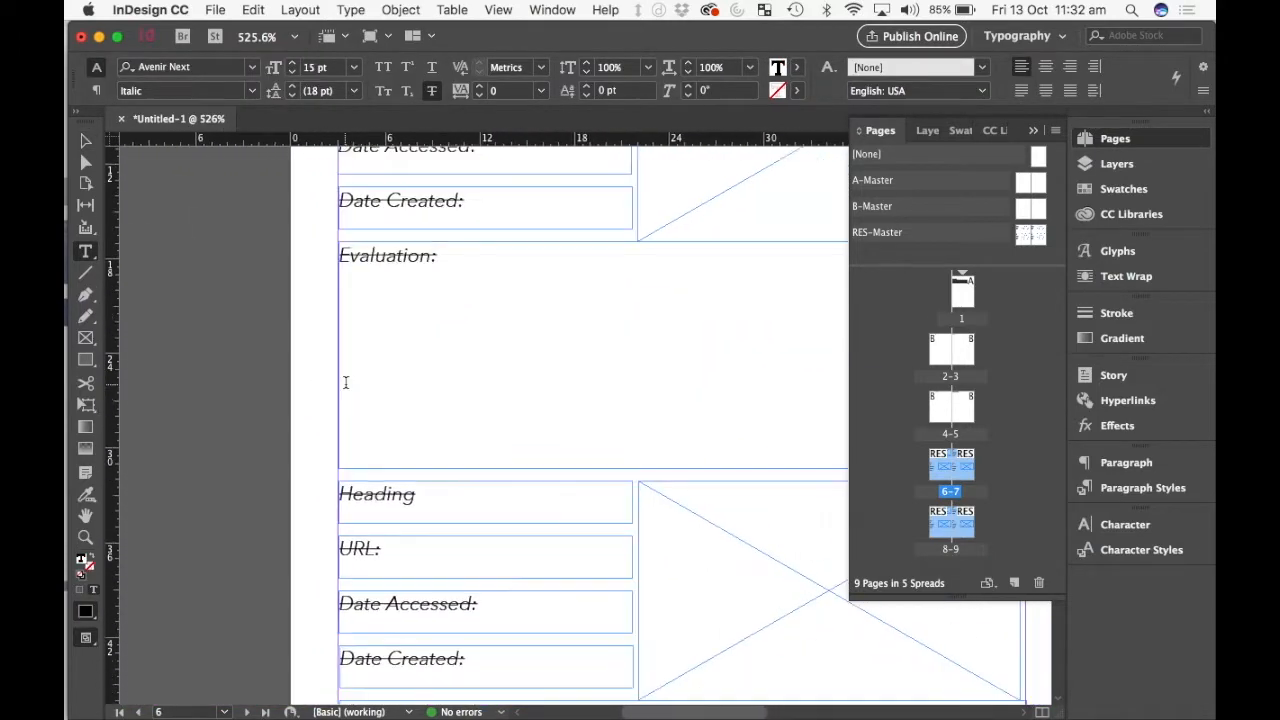
Step: Leave the Evaluation text frame on page 6 and add three pages, 10 to 12, after the 8-9 spread
{"action": "key", "text": "Escape"}
{"action": "scroll", "coordinate": [502, 373], "scroll_direction": "down", "scroll_amount": 5}
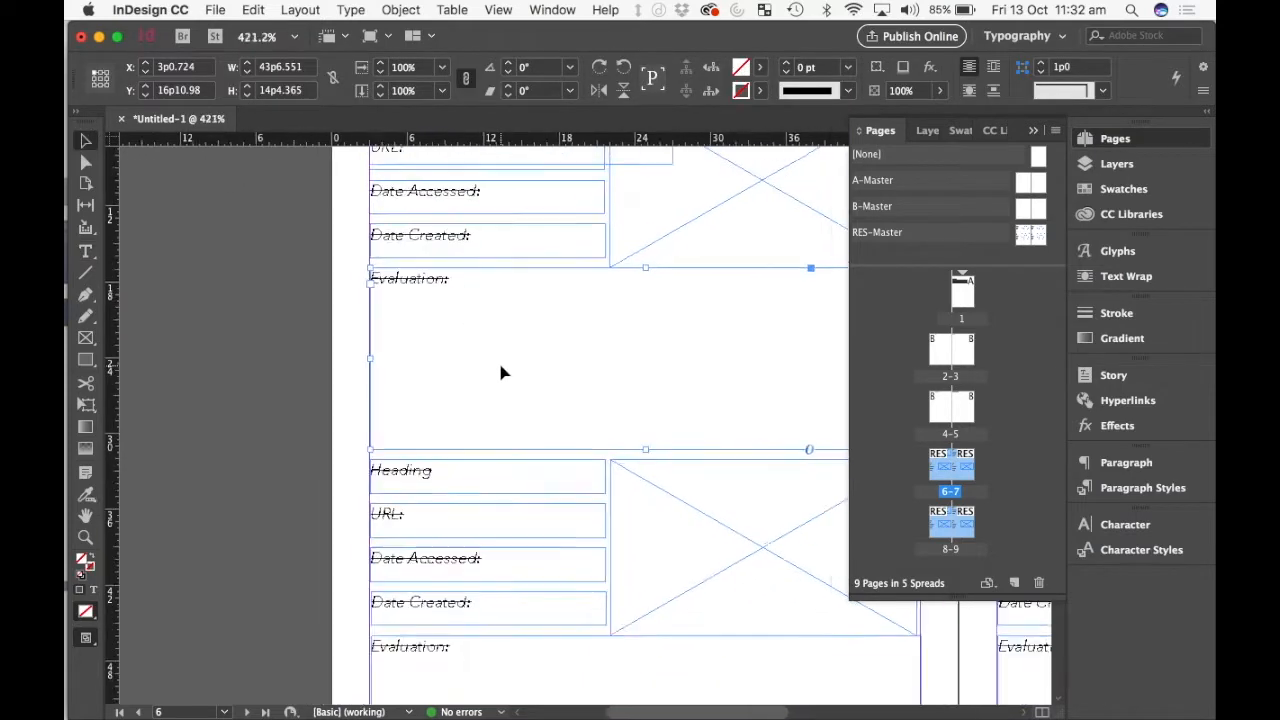
{"action": "scroll", "coordinate": [492, 373], "scroll_direction": "right", "scroll_amount": 3}
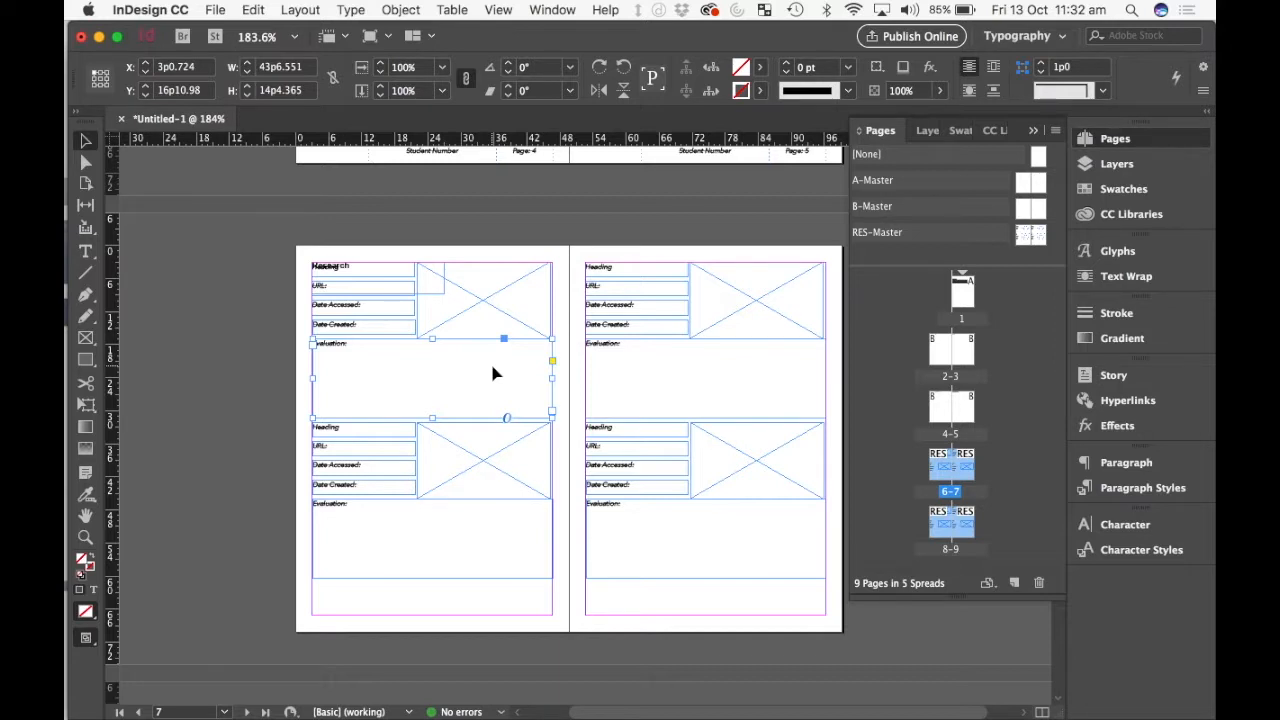
{"action": "scroll", "coordinate": [492, 373], "scroll_direction": "down", "scroll_amount": 5}
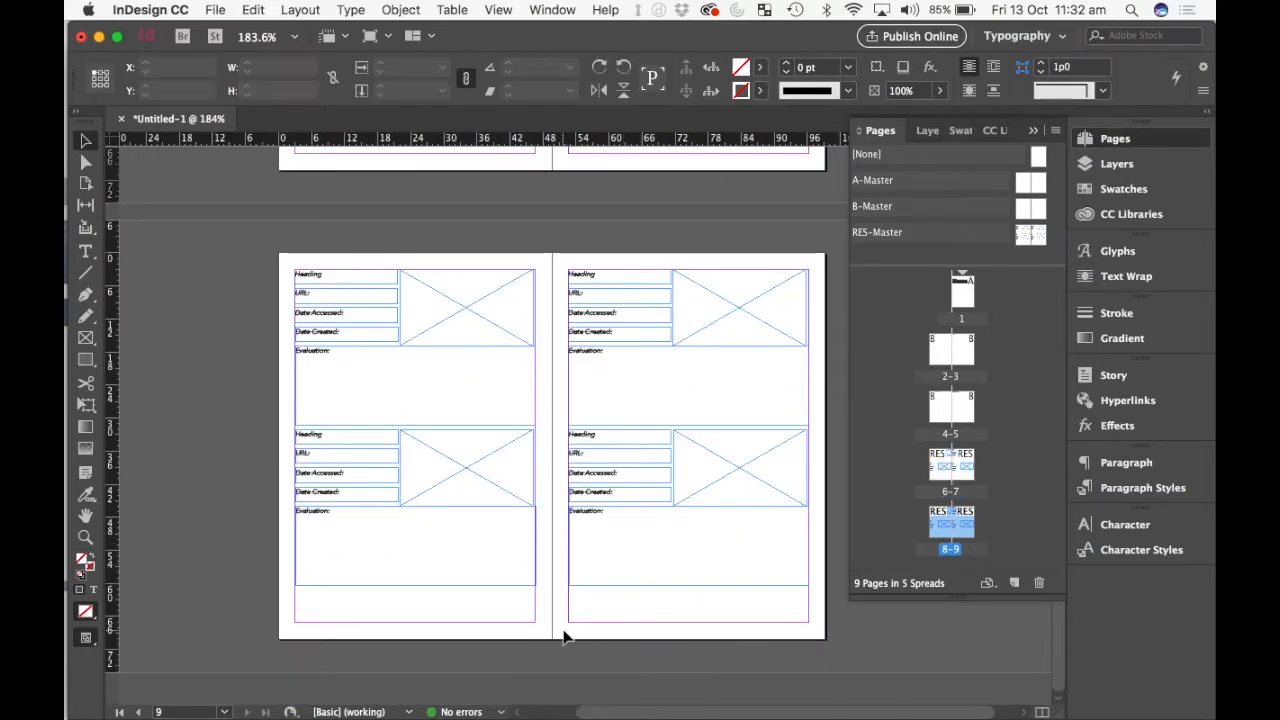
{"action": "left_click", "coordinate": [988, 518]}
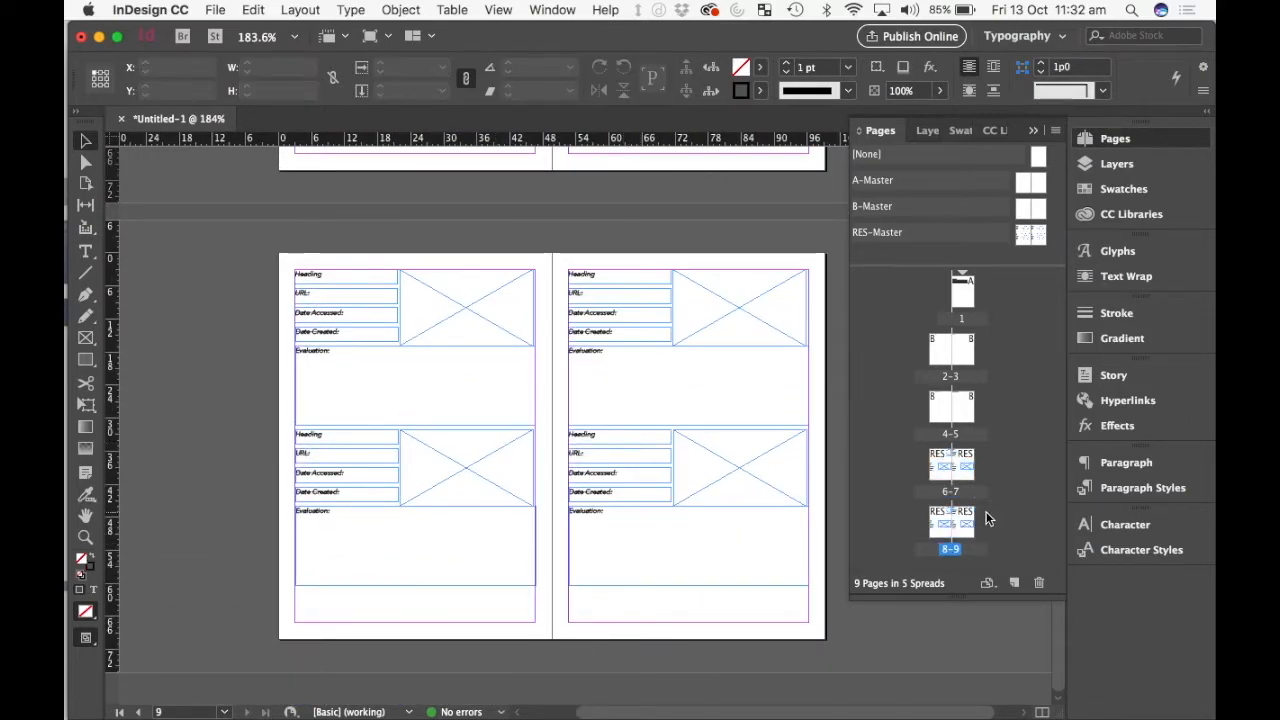
{"action": "left_click", "coordinate": [1014, 582]}
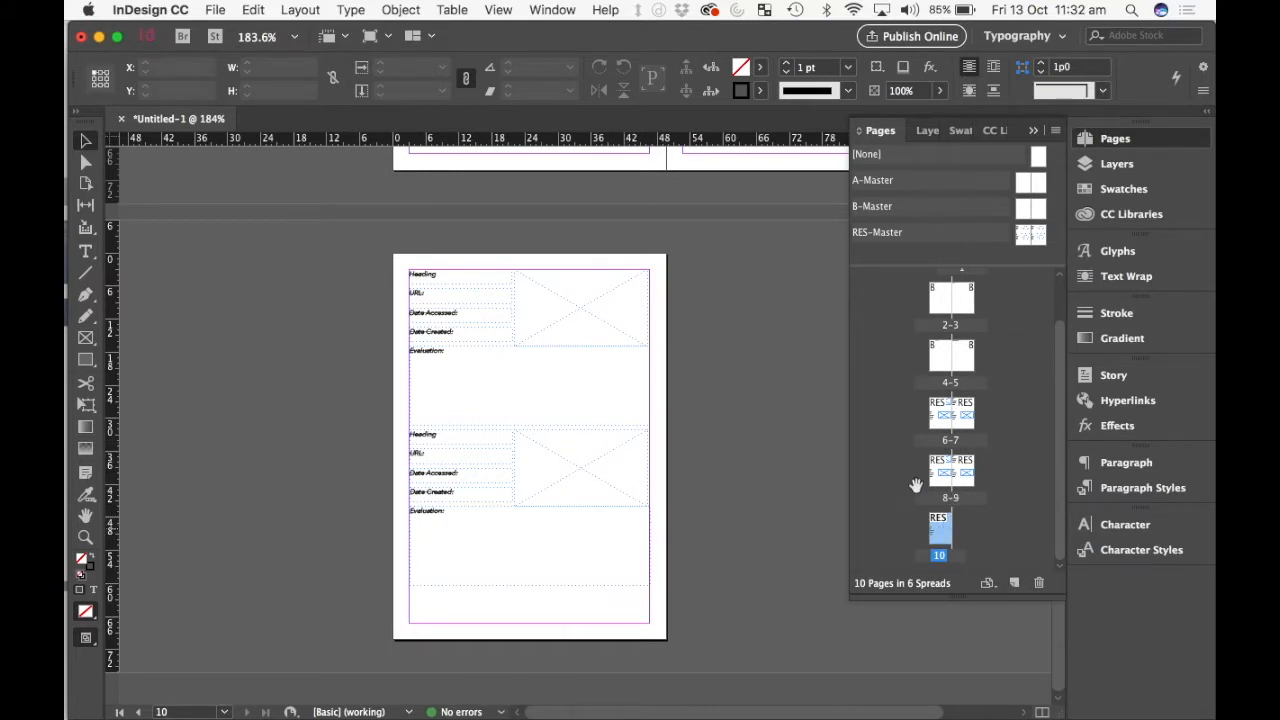
{"action": "left_click", "coordinate": [546, 330]}
{"action": "left_click", "coordinate": [1016, 583]}
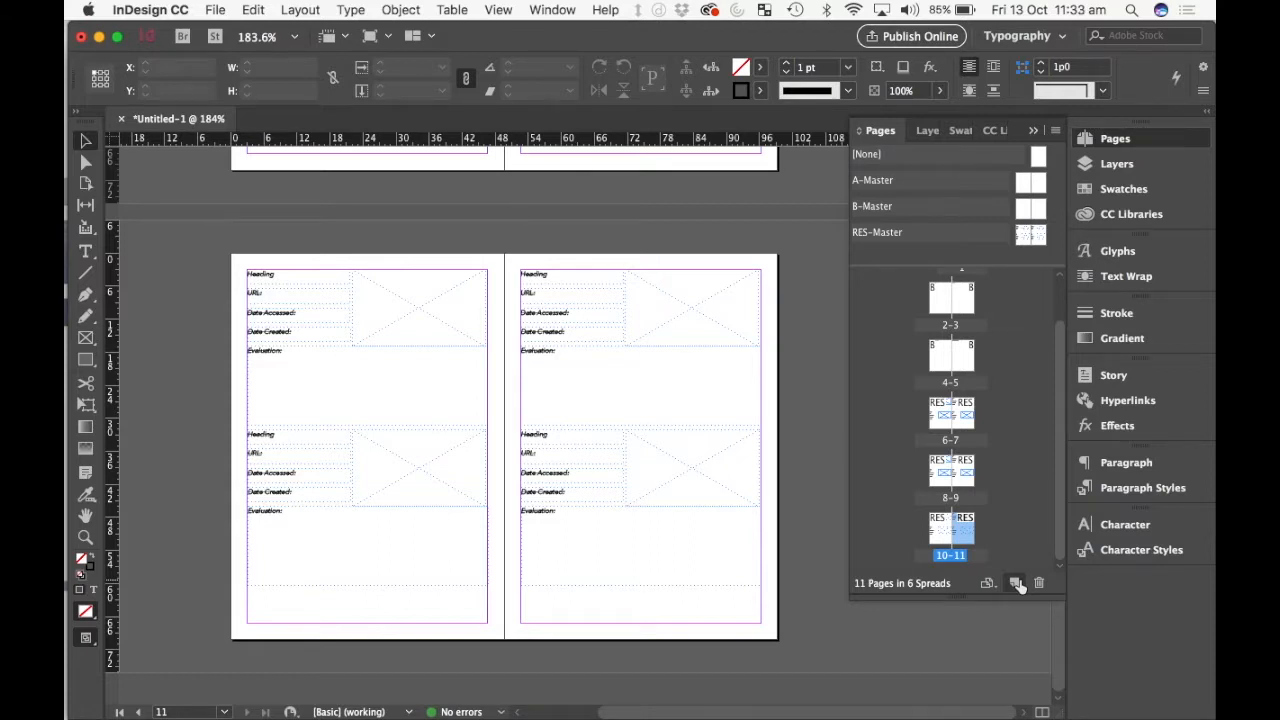
{"action": "left_click", "coordinate": [1016, 583]}
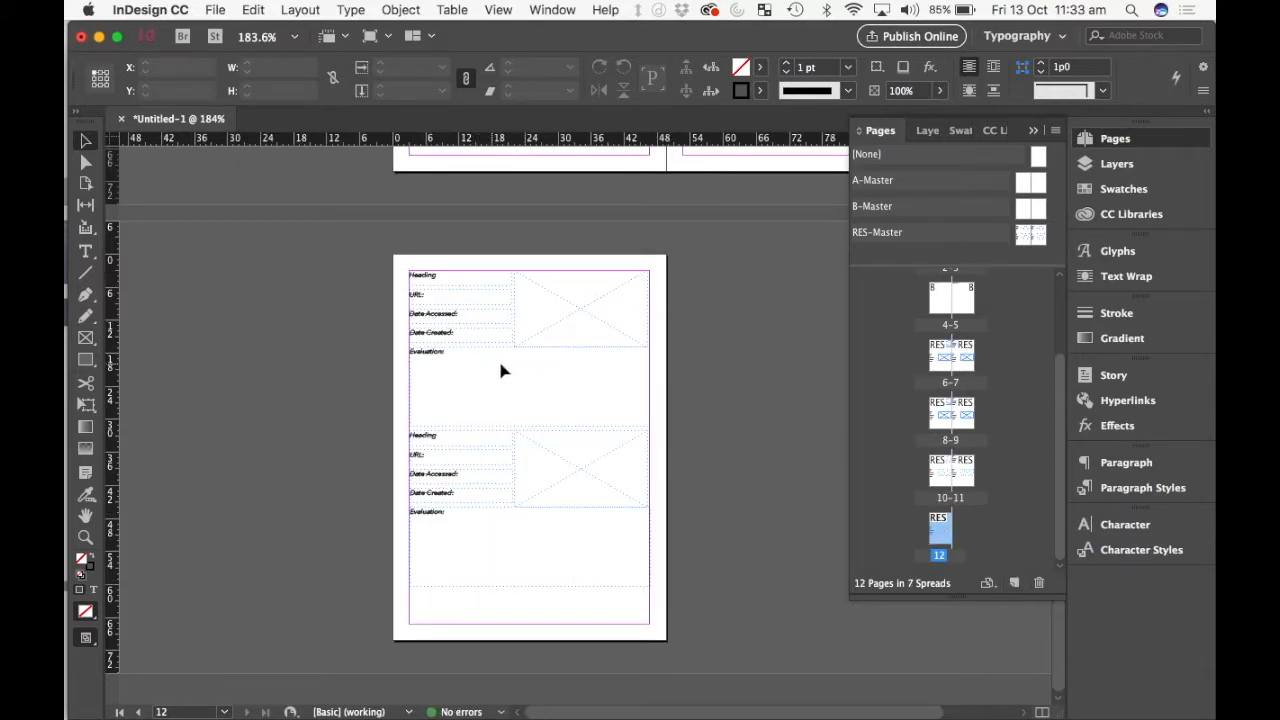
Step: Apply B-Master to page 12
{"action": "right_click", "coordinate": [941, 521]}
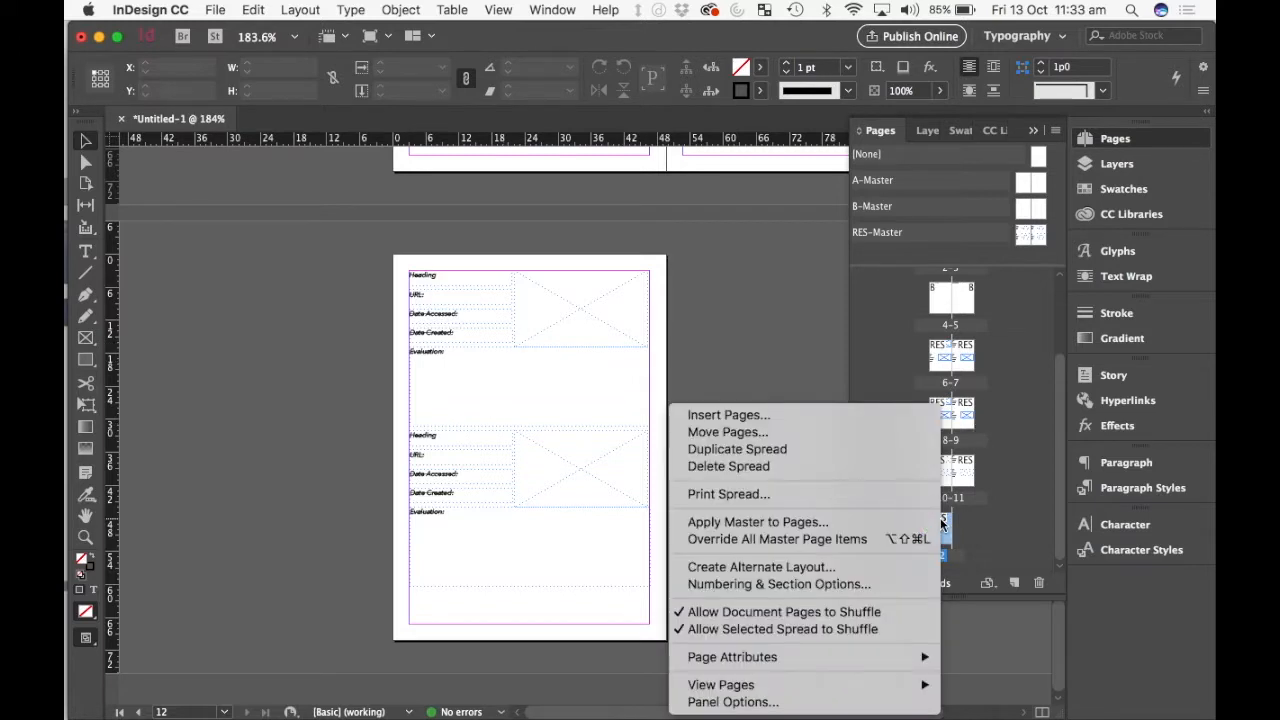
{"action": "left_click", "coordinate": [797, 523]}
{"action": "left_click", "coordinate": [695, 357]}
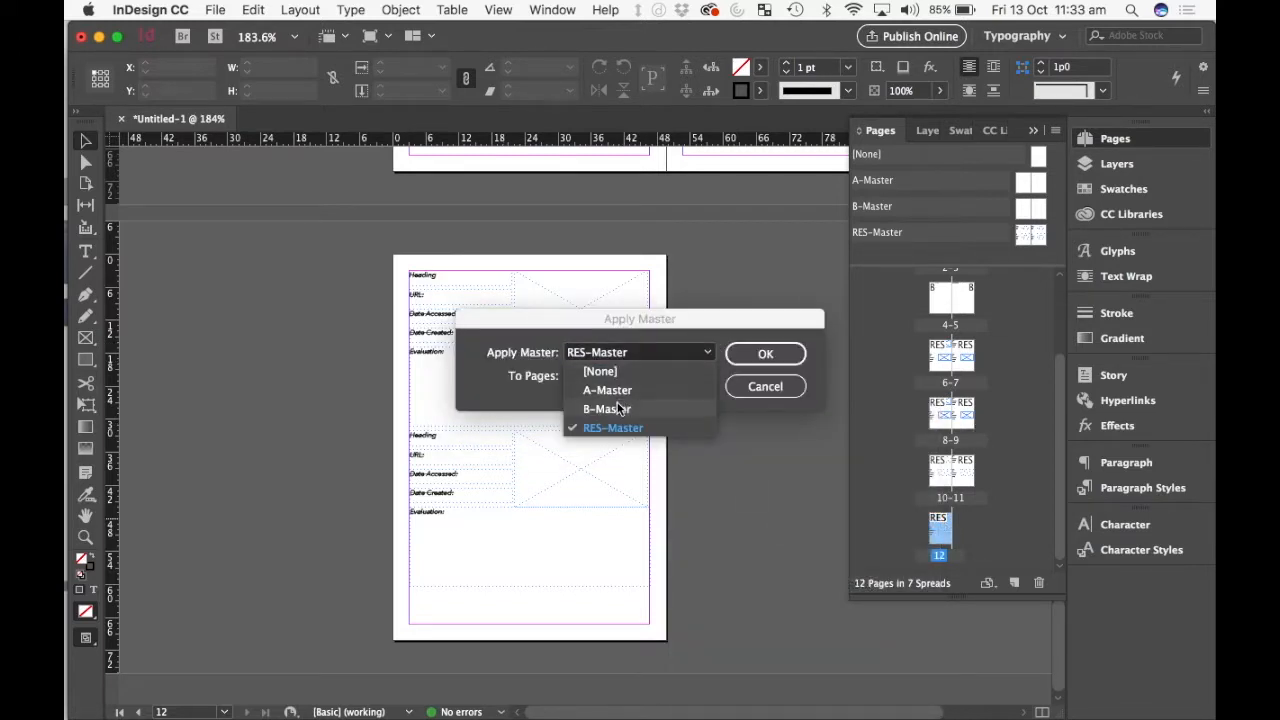
{"action": "left_click", "coordinate": [611, 408]}
{"action": "left_click", "coordinate": [750, 354]}
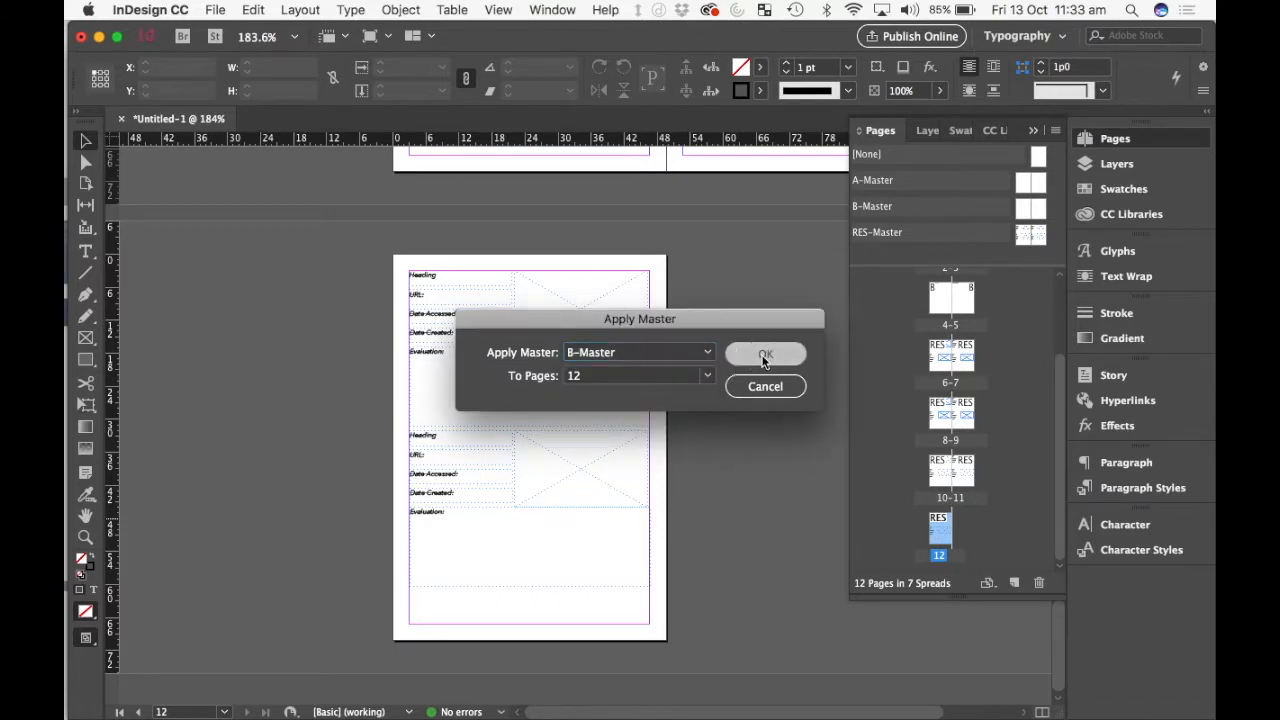
{"action": "scroll", "coordinate": [748, 349], "scroll_direction": "up", "scroll_amount": 5}
{"action": "scroll", "coordinate": [748, 349], "scroll_direction": "down", "scroll_amount": 5}
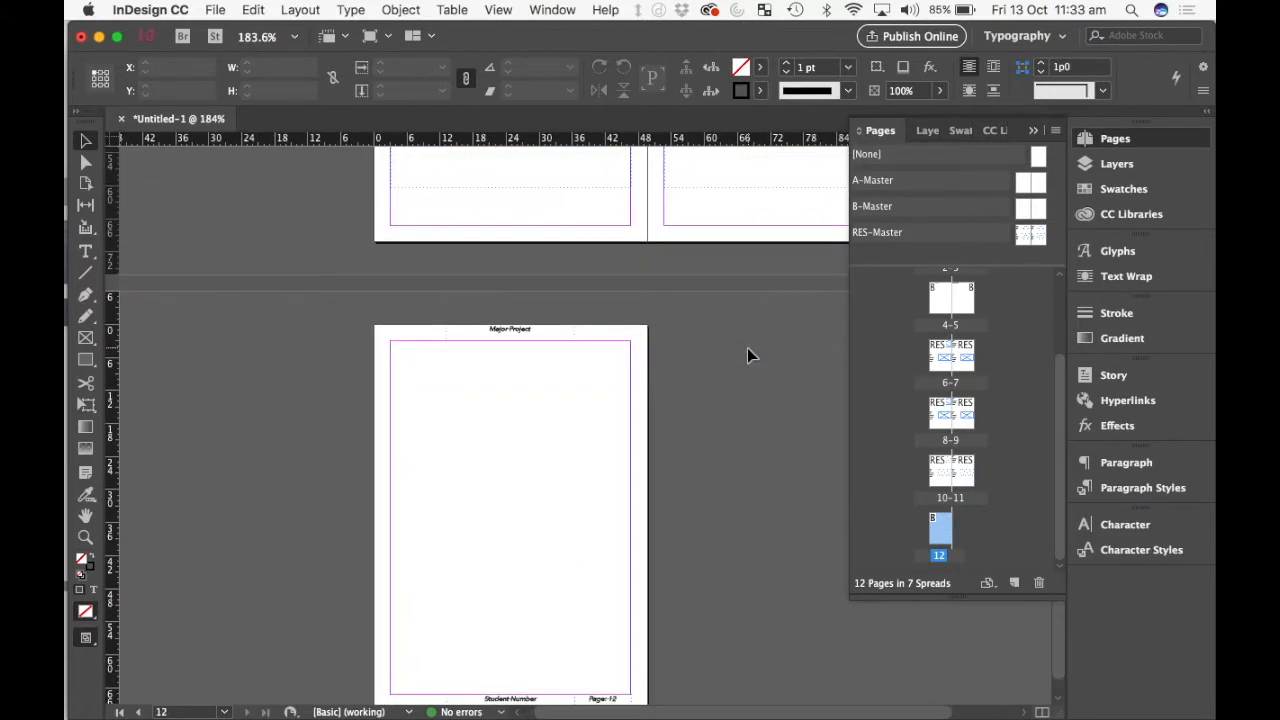
Step: Compare page 12 with pages 10-11, examining the header and footer areas of each
{"action": "scroll", "coordinate": [748, 352], "scroll_direction": "up", "scroll_amount": 5}
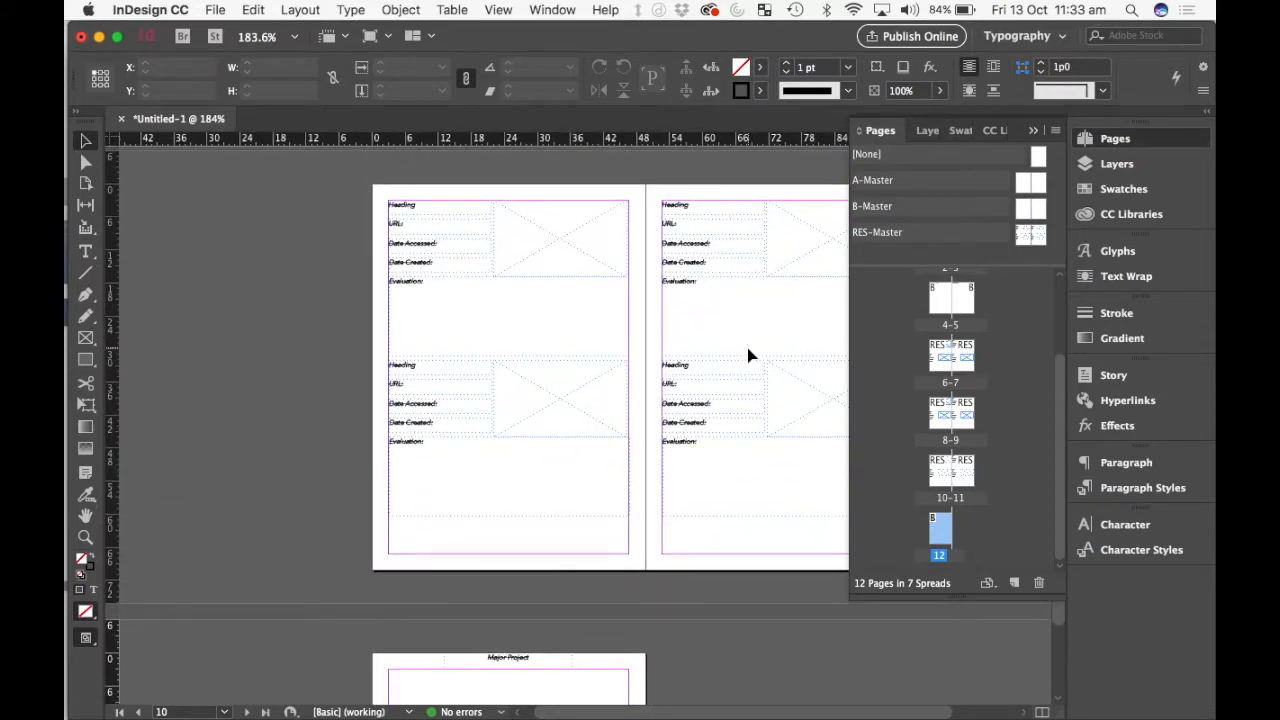
{"action": "scroll", "coordinate": [749, 355], "scroll_direction": "down", "scroll_amount": 5}
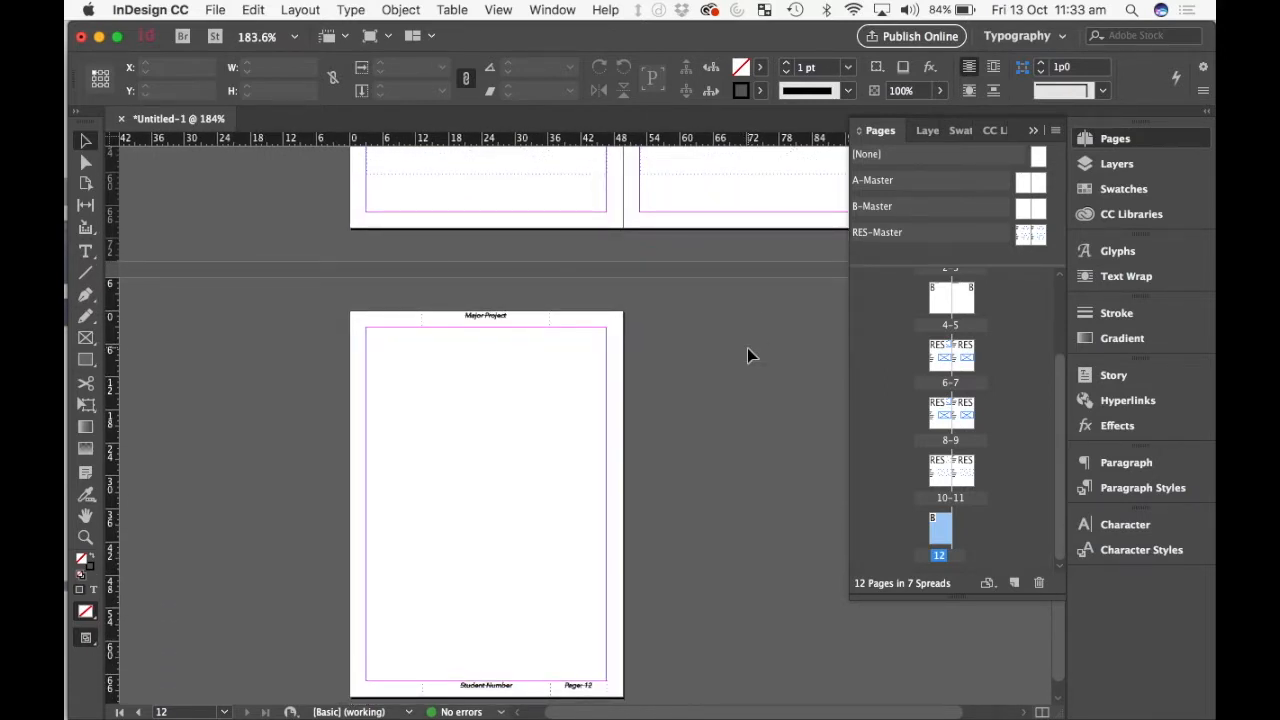
{"action": "scroll", "coordinate": [747, 355], "scroll_direction": "down", "scroll_amount": 2}
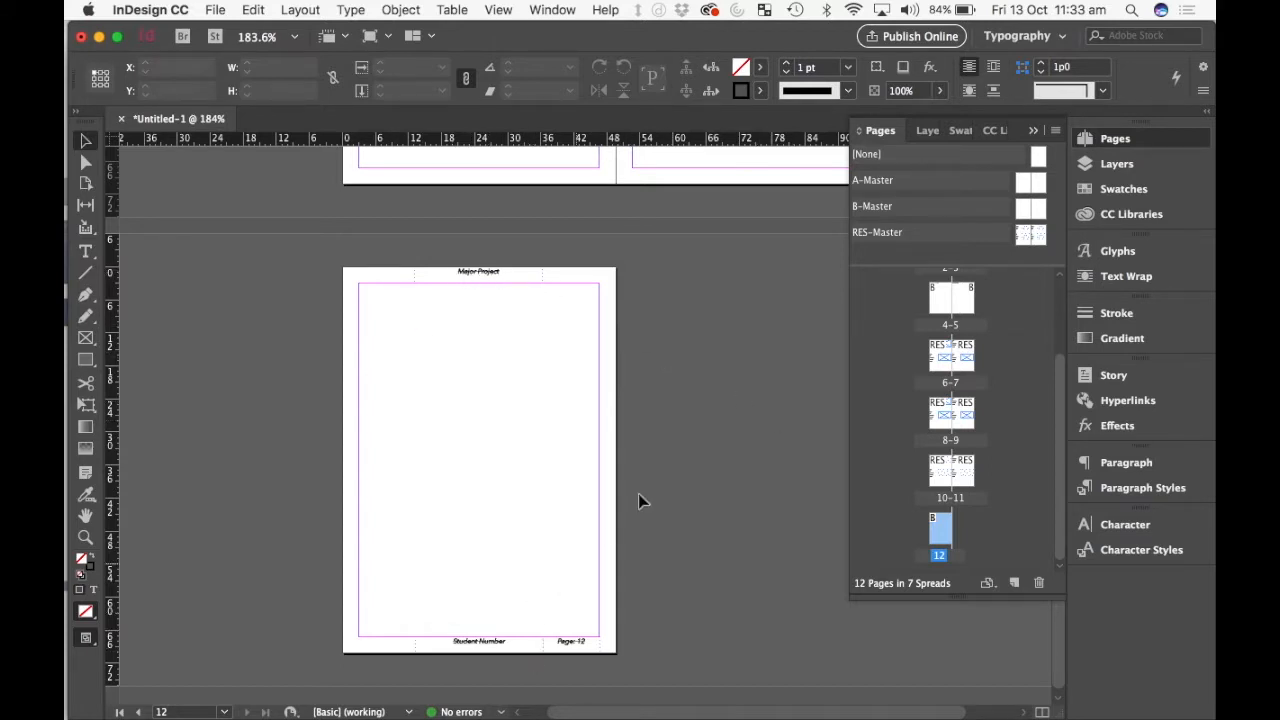
{"action": "scroll", "coordinate": [647, 479], "scroll_direction": "up", "scroll_amount": 6}
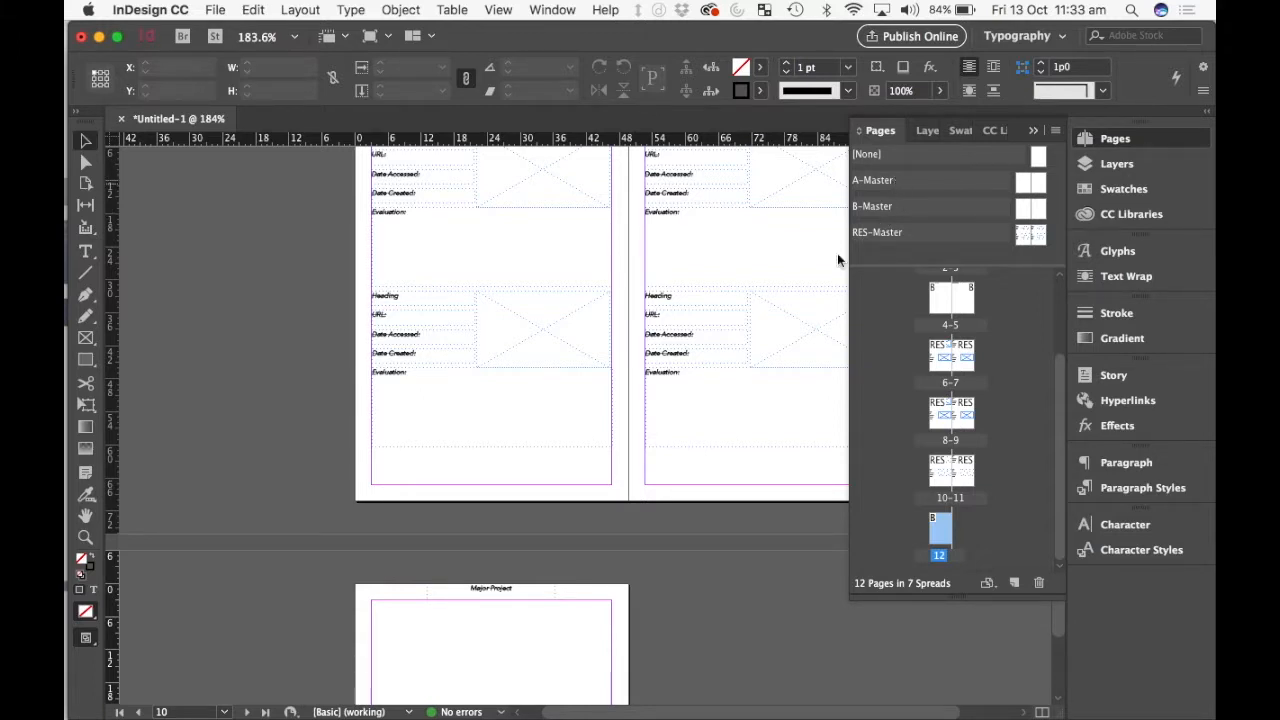
{"action": "scroll", "coordinate": [649, 486], "scroll_direction": "up", "scroll_amount": 3}
{"action": "scroll", "coordinate": [649, 486], "scroll_direction": "right", "scroll_amount": 1}
{"action": "scroll", "coordinate": [649, 486], "scroll_direction": "right", "scroll_amount": 1}
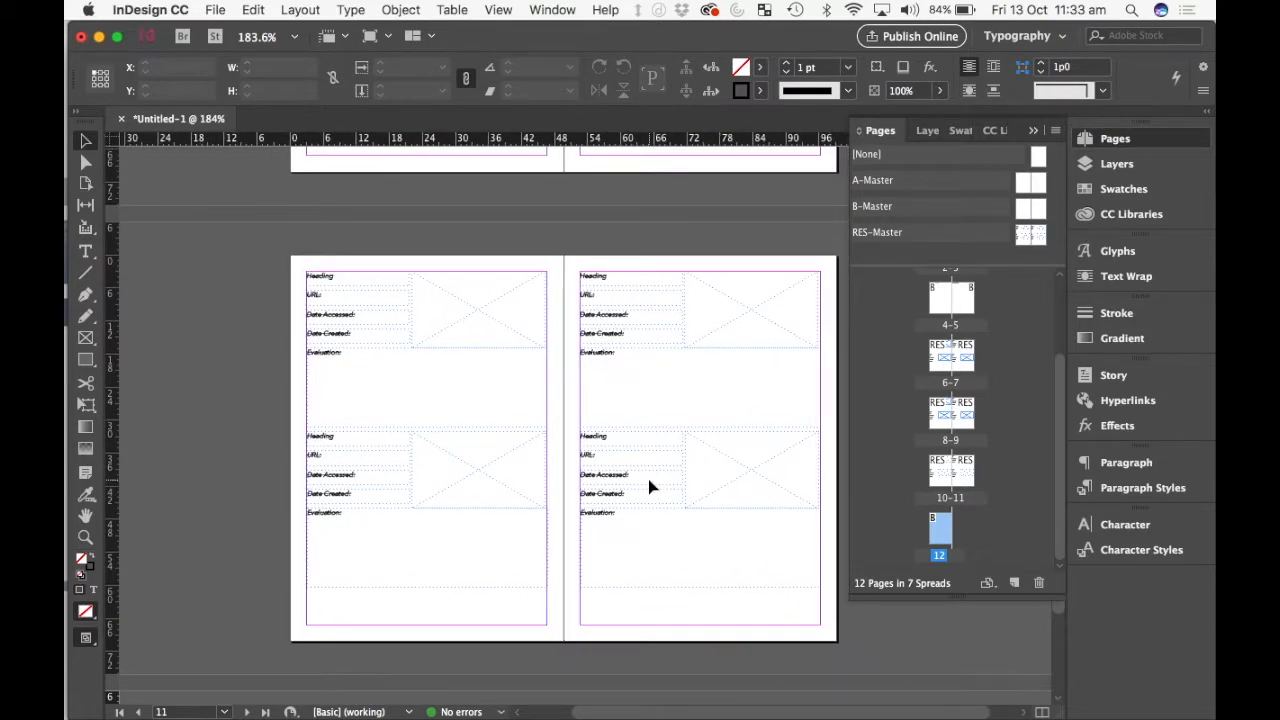
{"action": "scroll", "coordinate": [649, 486], "scroll_direction": "up", "scroll_amount": 5}
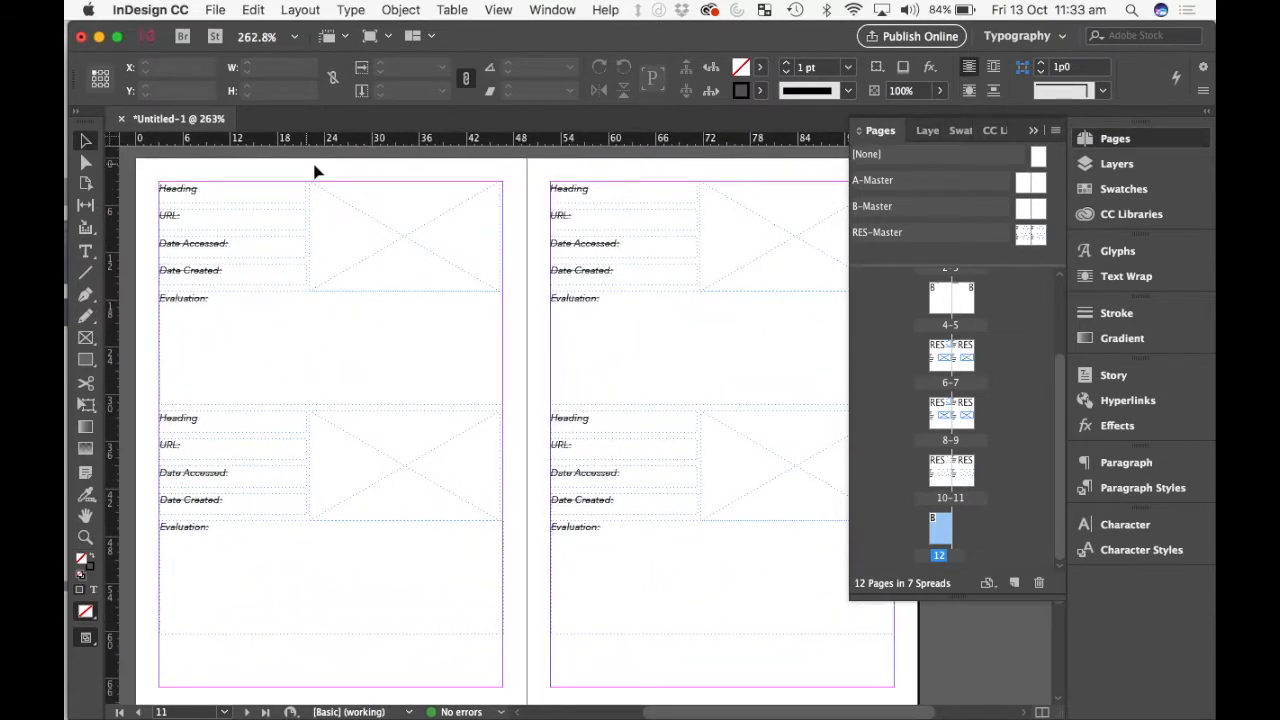
Step: Select and copy the "Major Project", "Student Number" and page number frames on both pages of B-Master
{"action": "double_click", "coordinate": [1024, 210]}
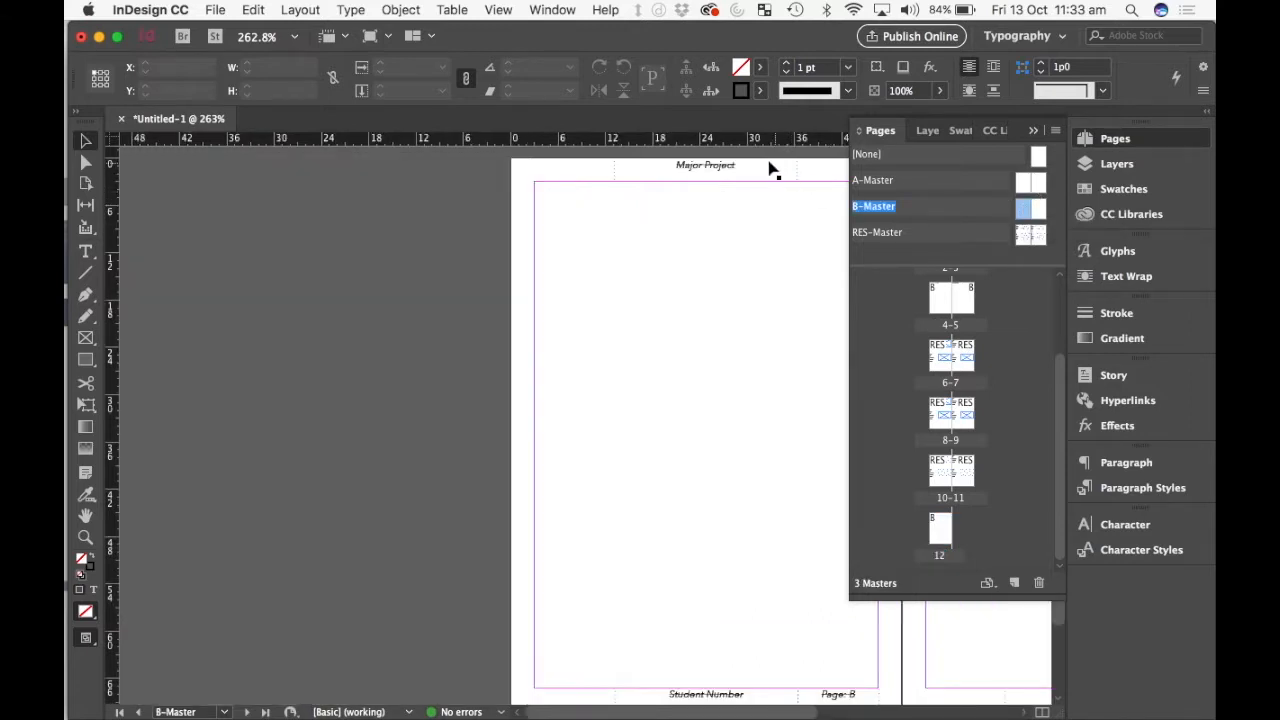
{"action": "left_click", "coordinate": [737, 170]}
{"action": "scroll", "coordinate": [737, 170], "scroll_direction": "right", "scroll_amount": 3}
{"action": "scroll", "coordinate": [737, 170], "scroll_direction": "down", "scroll_amount": 1}
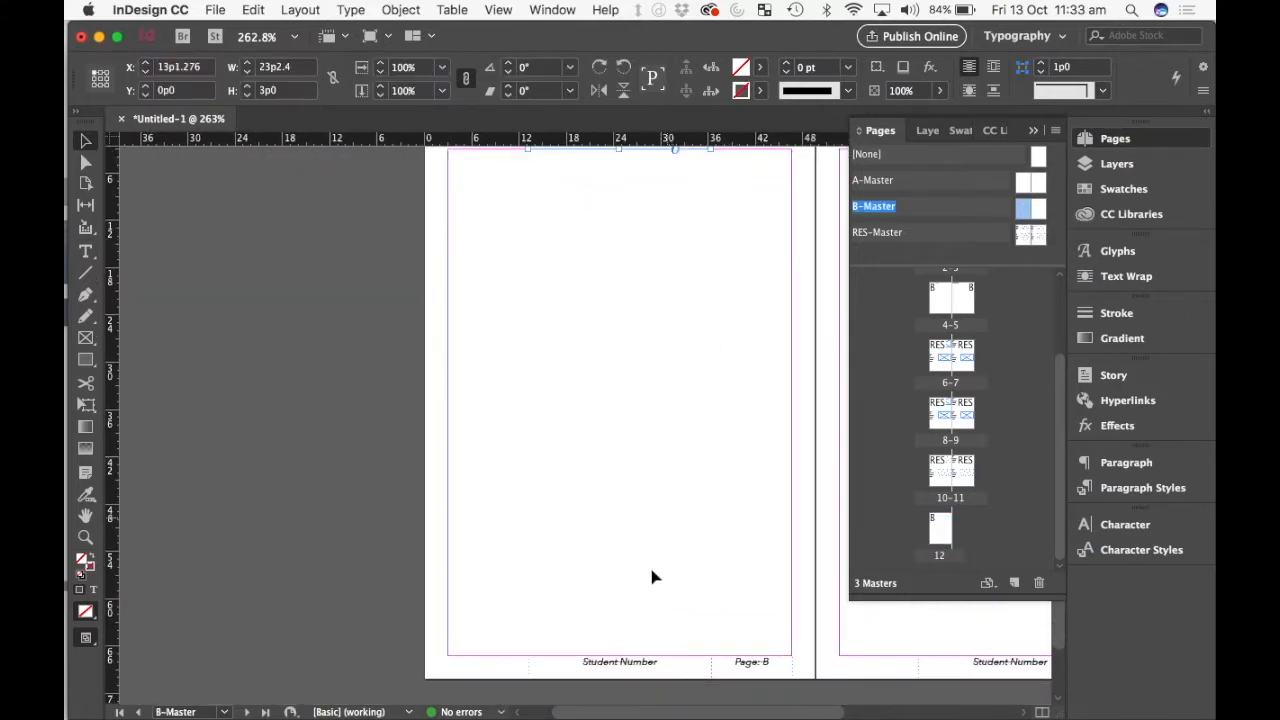
{"action": "left_click", "coordinate": [600, 669]}
{"action": "left_click", "coordinate": [771, 669]}
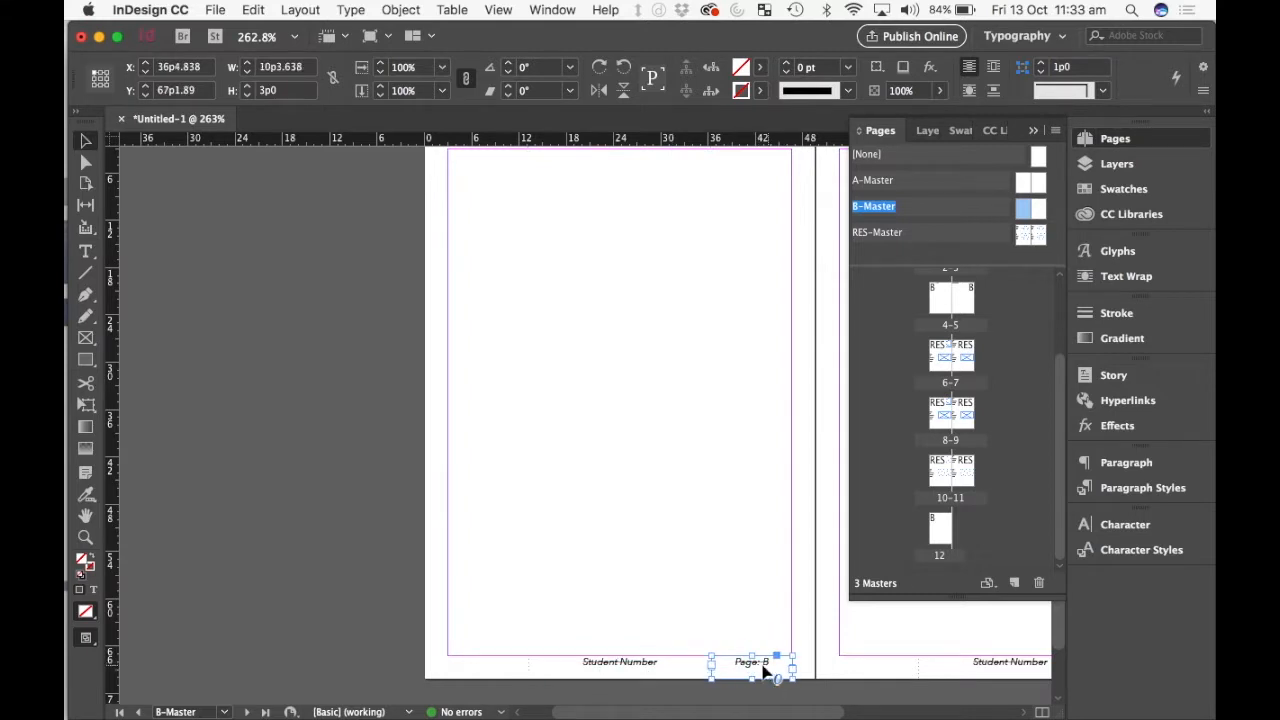
{"action": "left_click", "coordinate": [662, 676], "text": "shift"}
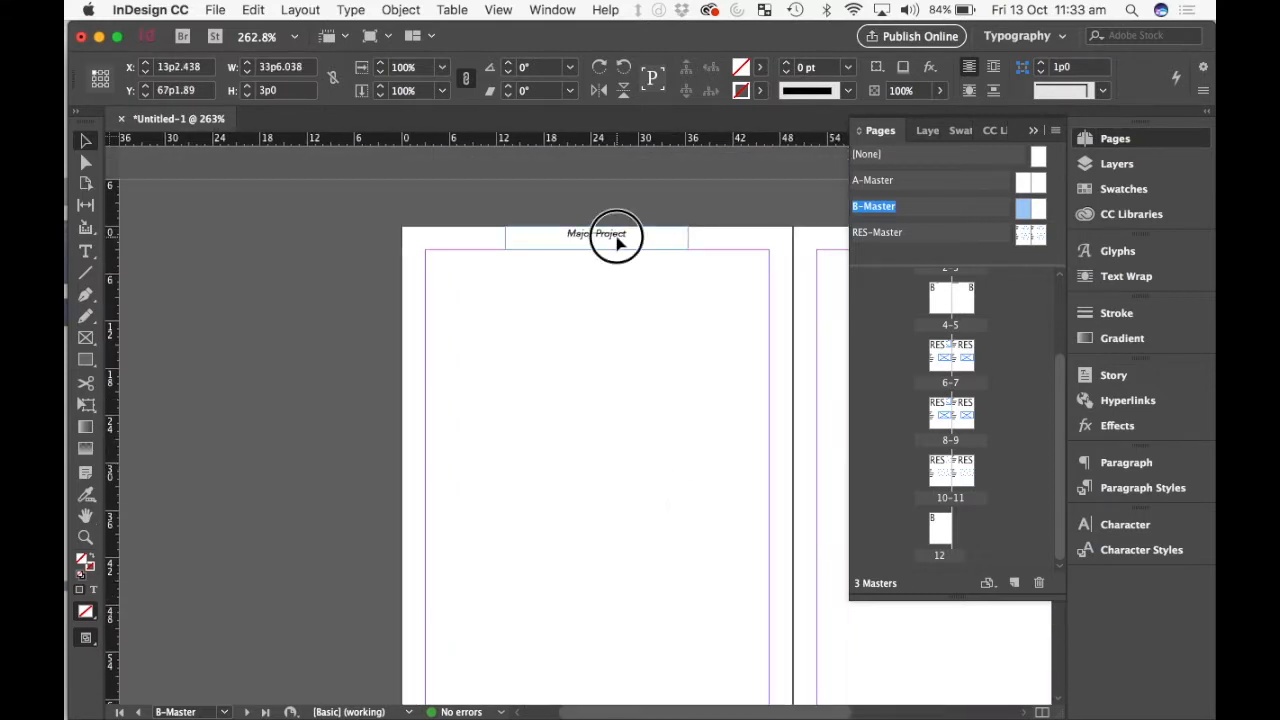
{"action": "left_click", "coordinate": [651, 406]}
{"action": "scroll", "coordinate": [651, 407], "scroll_direction": "down", "scroll_amount": 3}
{"action": "scroll", "coordinate": [651, 407], "scroll_direction": "right", "scroll_amount": 1}
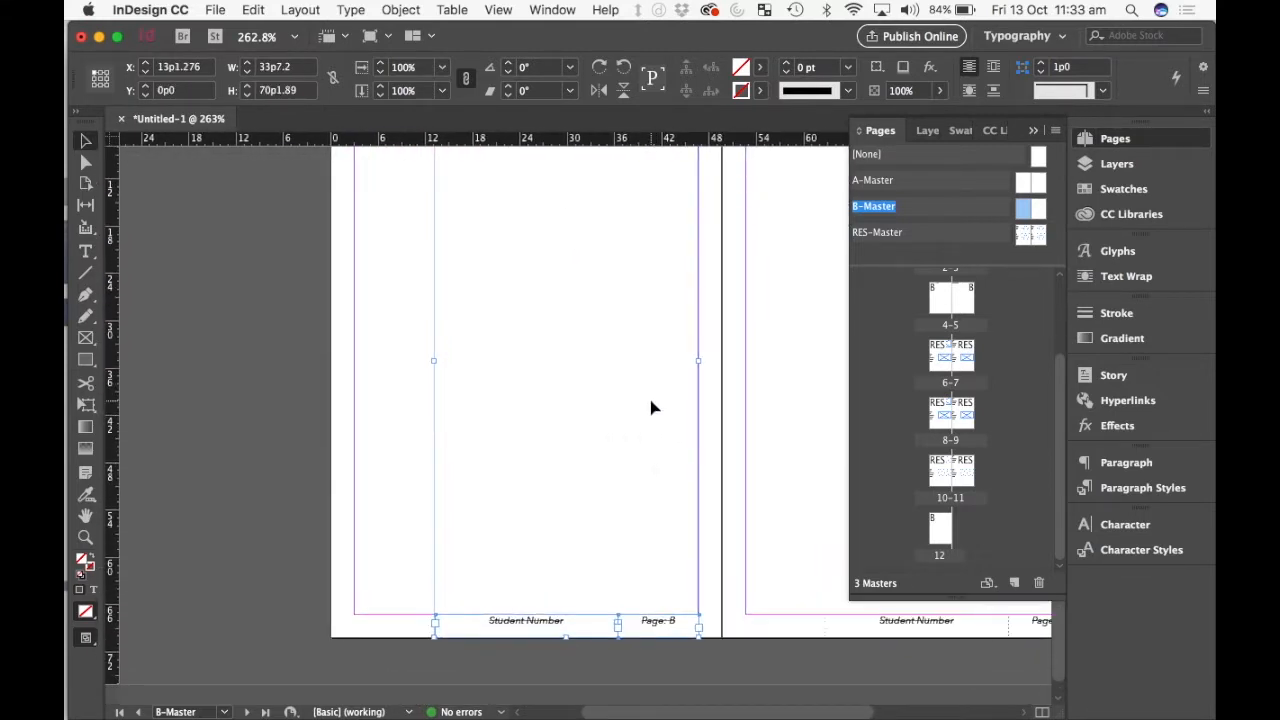
{"action": "scroll", "coordinate": [651, 406], "scroll_direction": "right", "scroll_amount": 3}
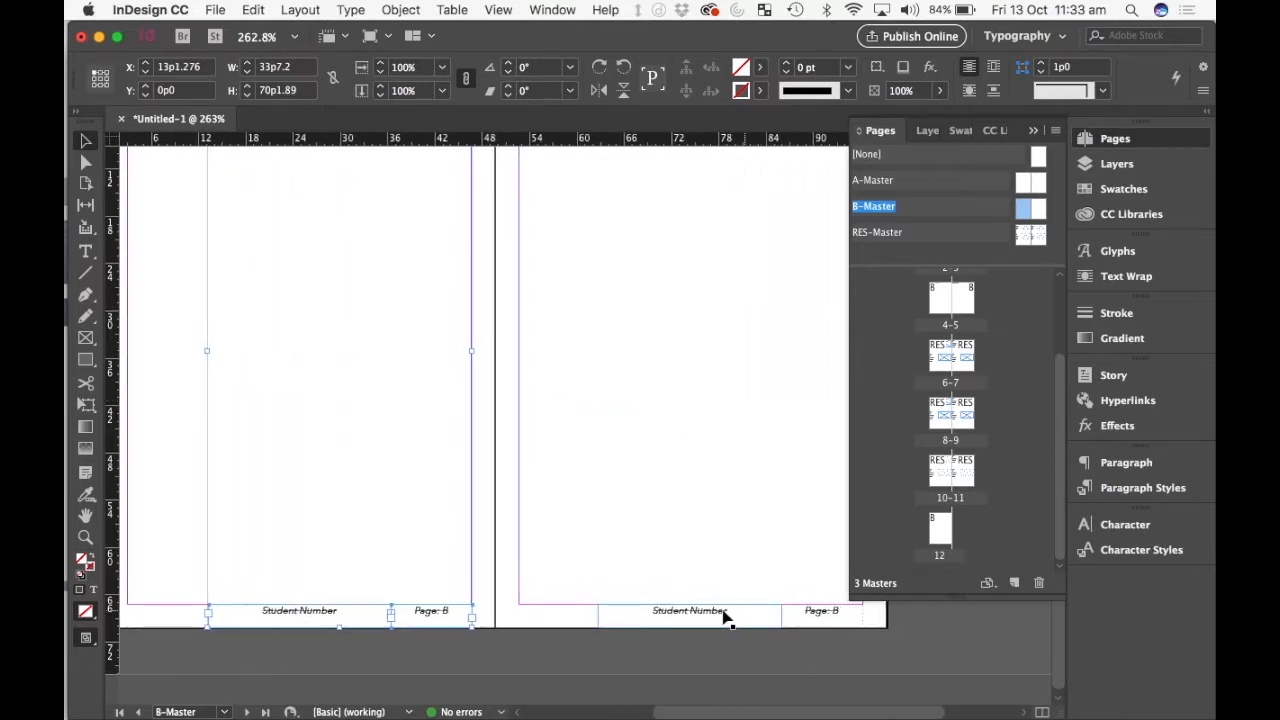
{"action": "scroll", "coordinate": [709, 503], "scroll_direction": "up", "scroll_amount": 3}
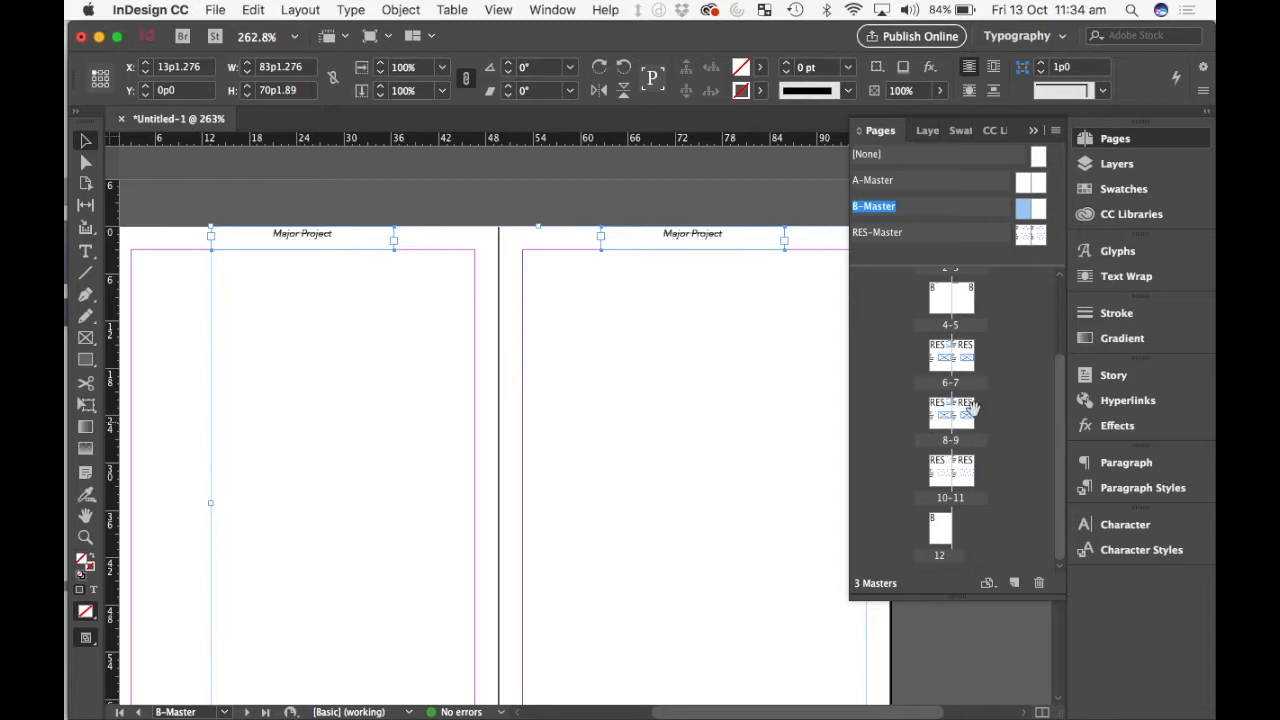
Step: Paste the copied header and footer frames in place on RES-Master and check them on pages 10-11
{"action": "double_click", "coordinate": [1024, 237]}
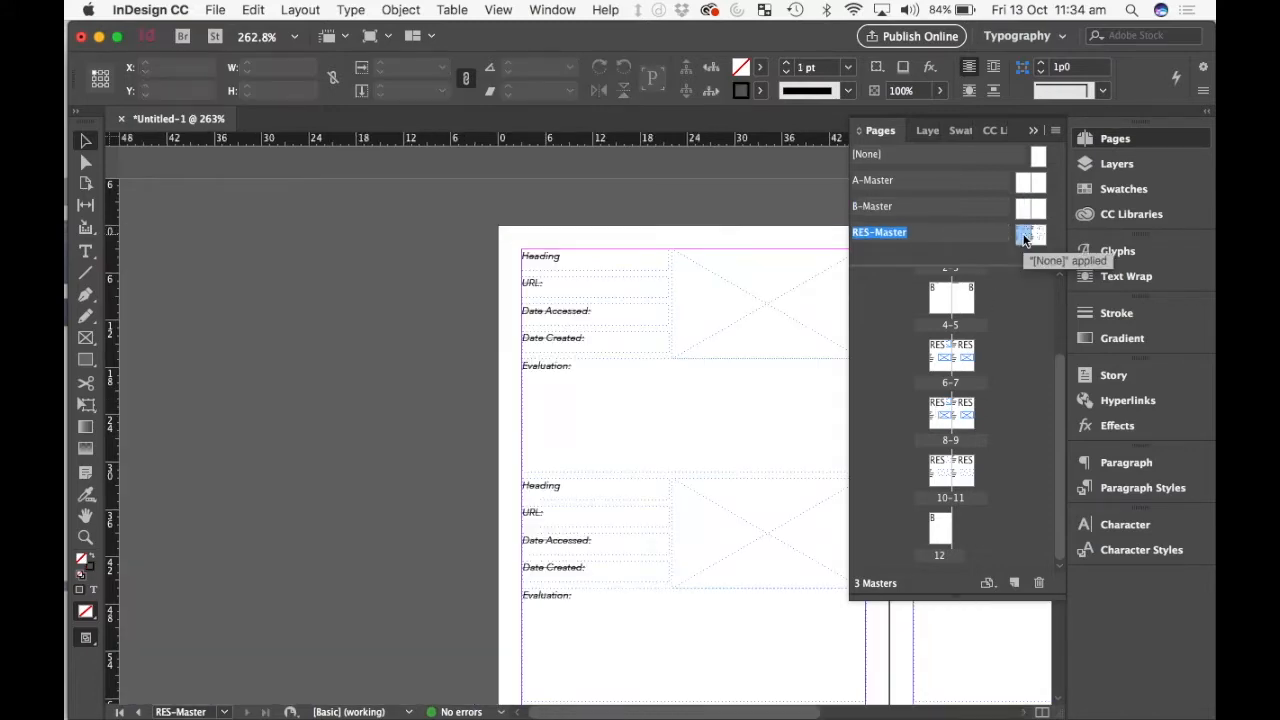
{"action": "scroll", "coordinate": [694, 314], "scroll_direction": "right", "scroll_amount": 3}
{"action": "scroll", "coordinate": [692, 314], "scroll_direction": "right", "scroll_amount": 1}
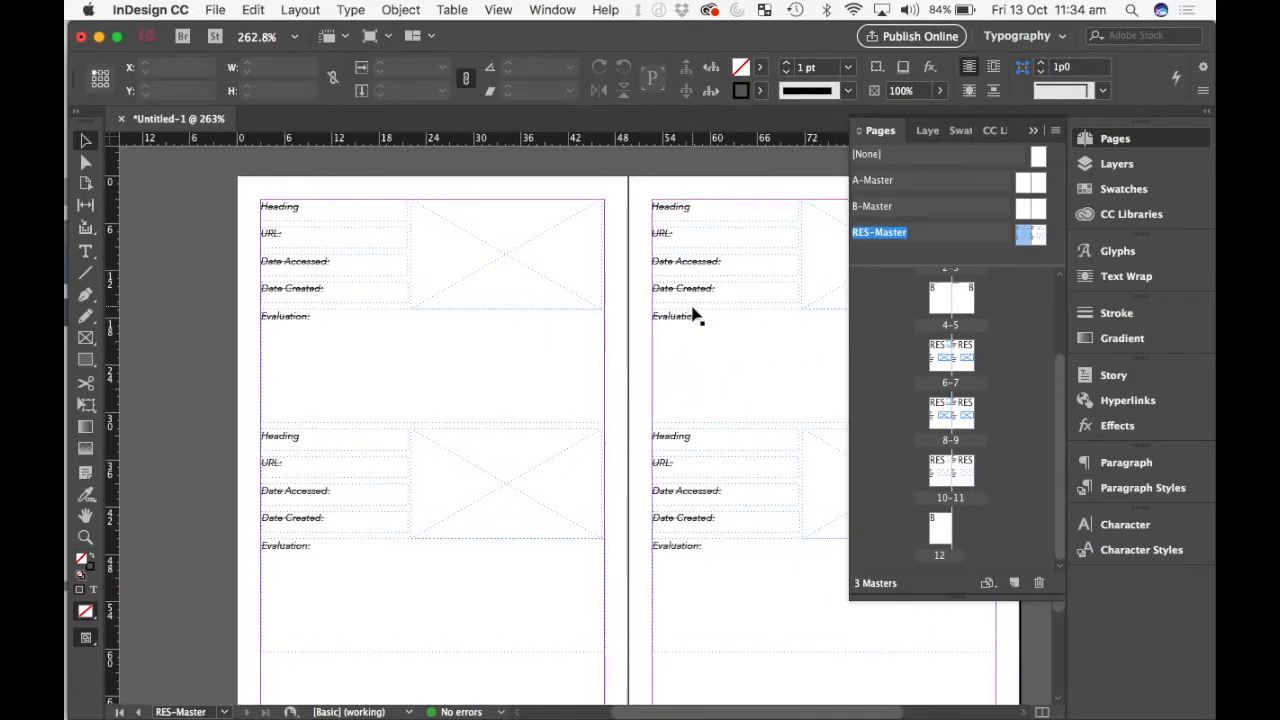
{"action": "left_click_drag", "start_coordinate": [375, 160], "coordinate": [461, 196]}
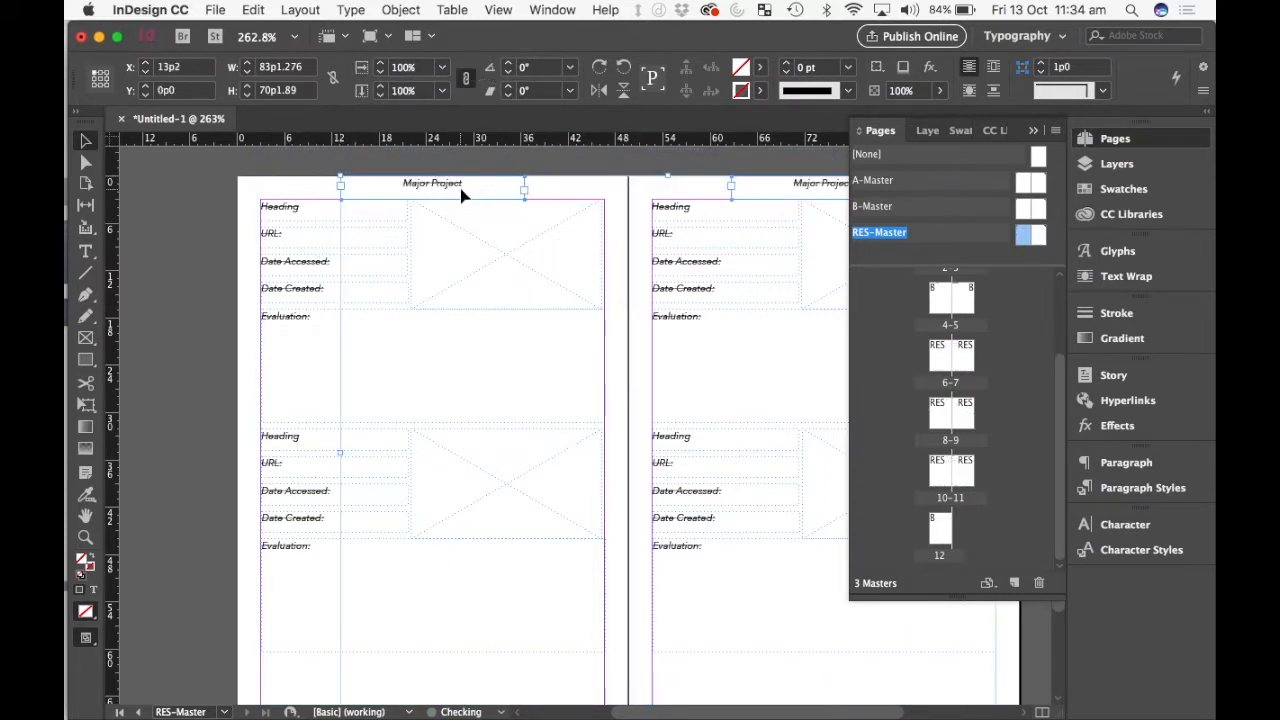
{"action": "double_click", "coordinate": [937, 484]}
{"action": "scroll", "coordinate": [631, 398], "scroll_direction": "down", "scroll_amount": 1}
{"action": "scroll", "coordinate": [631, 398], "scroll_direction": "right", "scroll_amount": 3}
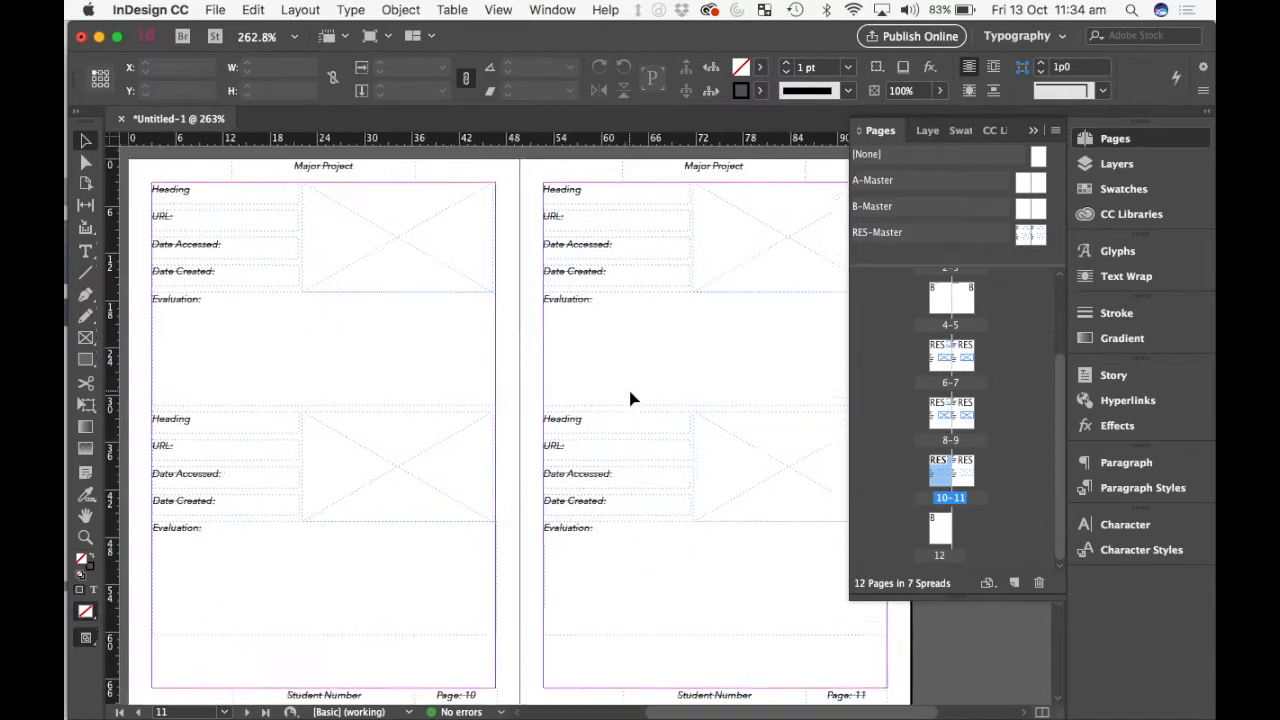
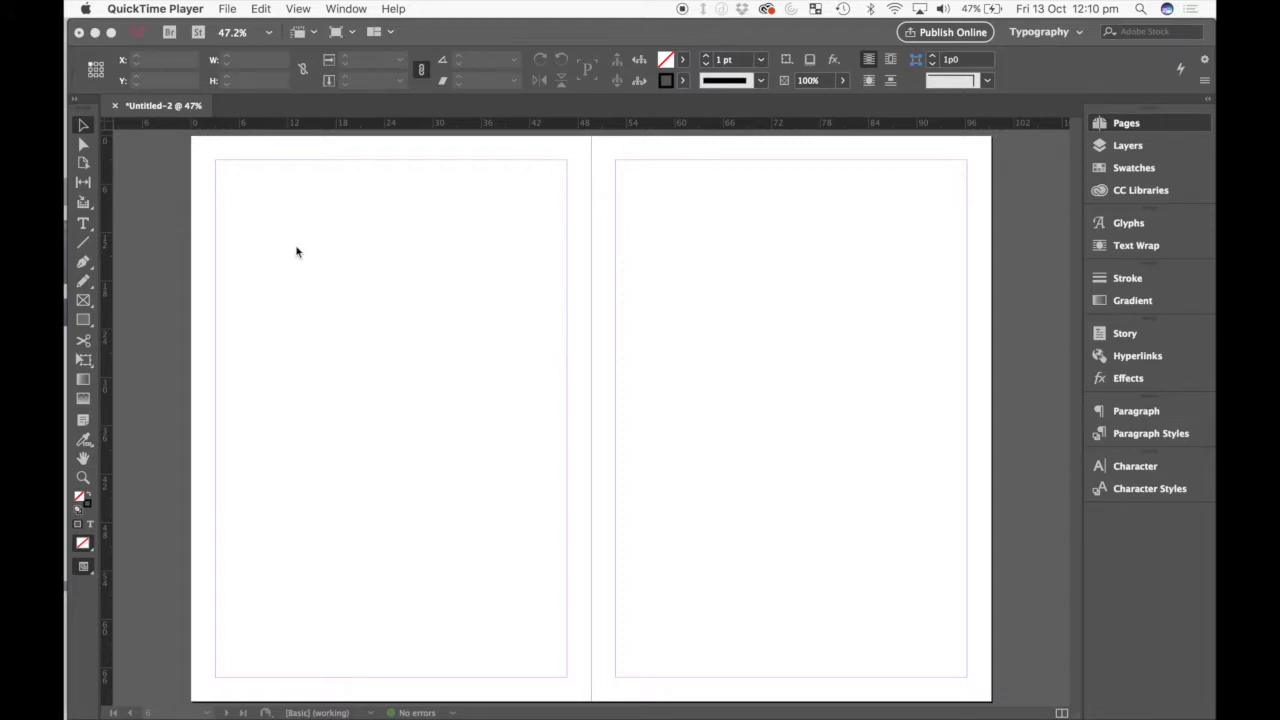
{"action": "scroll", "coordinate": [296, 252], "scroll_direction": "down", "scroll_amount": 10}
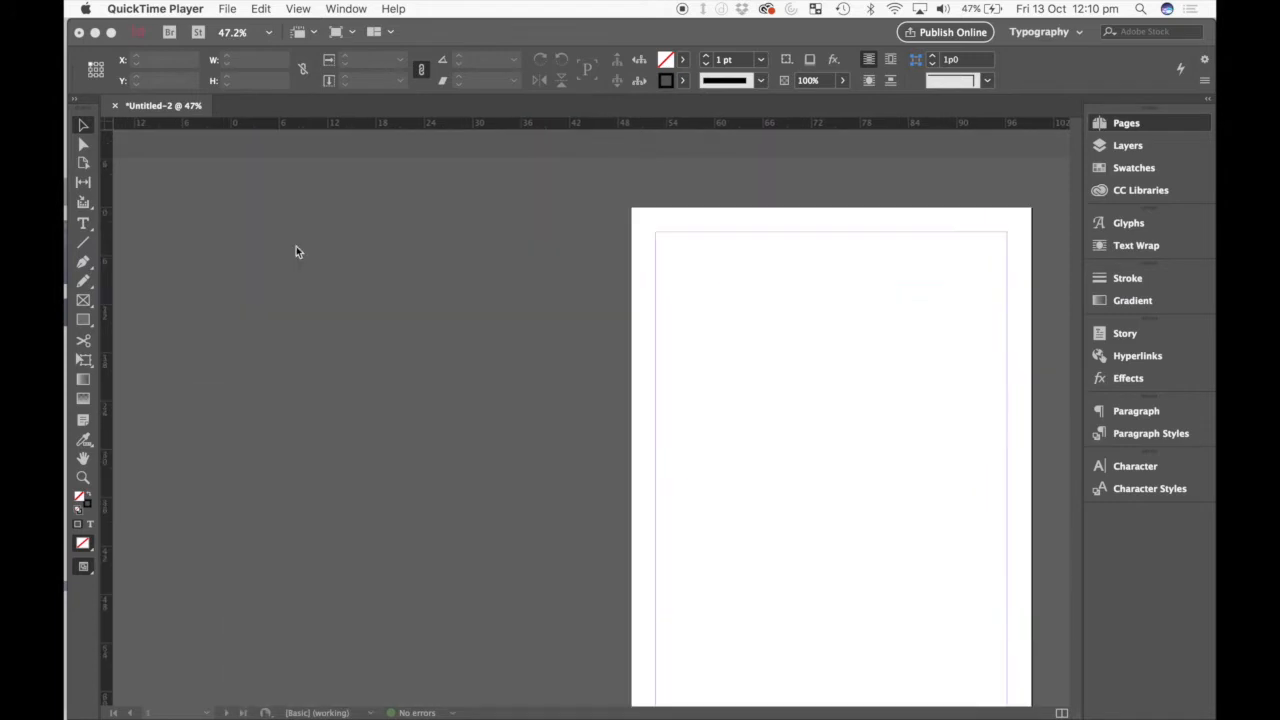
{"action": "scroll", "coordinate": [296, 252], "scroll_direction": "right", "scroll_amount": 3}
{"action": "scroll", "coordinate": [651, 414], "scroll_direction": "down", "scroll_amount": 2}
{"action": "scroll", "coordinate": [651, 414], "scroll_direction": "right", "scroll_amount": 3}
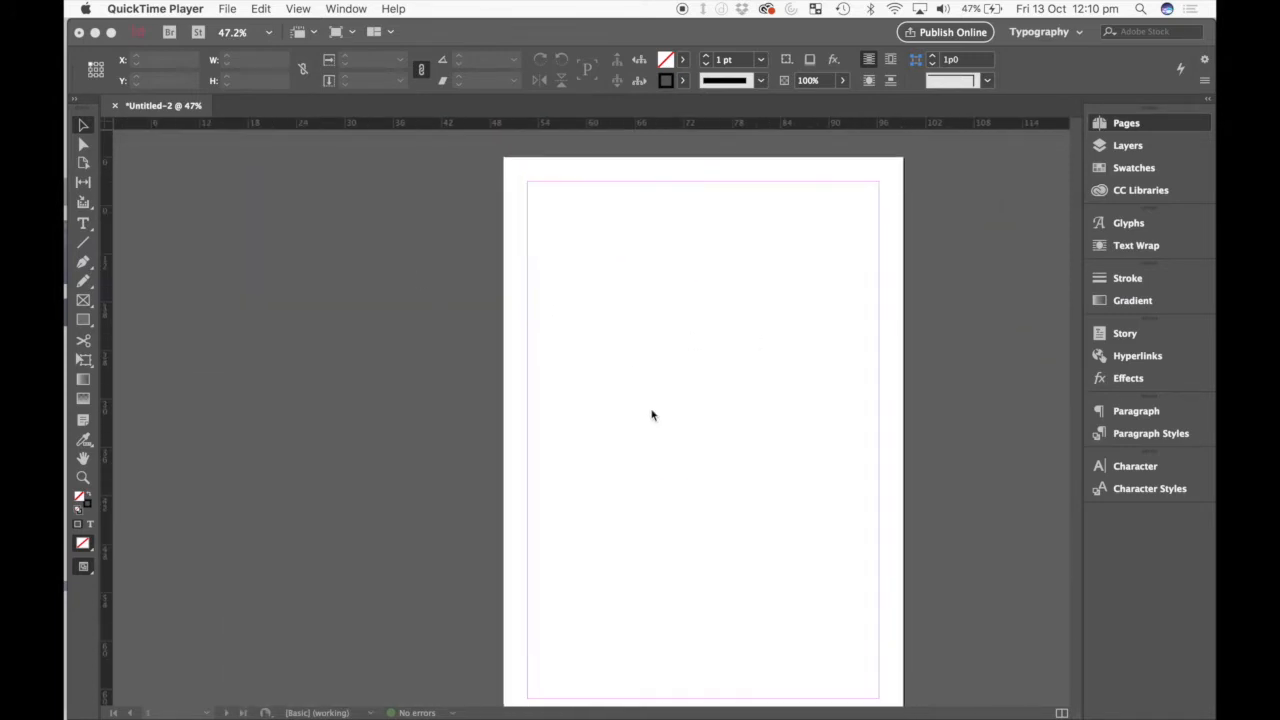
{"action": "scroll", "coordinate": [651, 414], "scroll_direction": "up", "scroll_amount": 1}
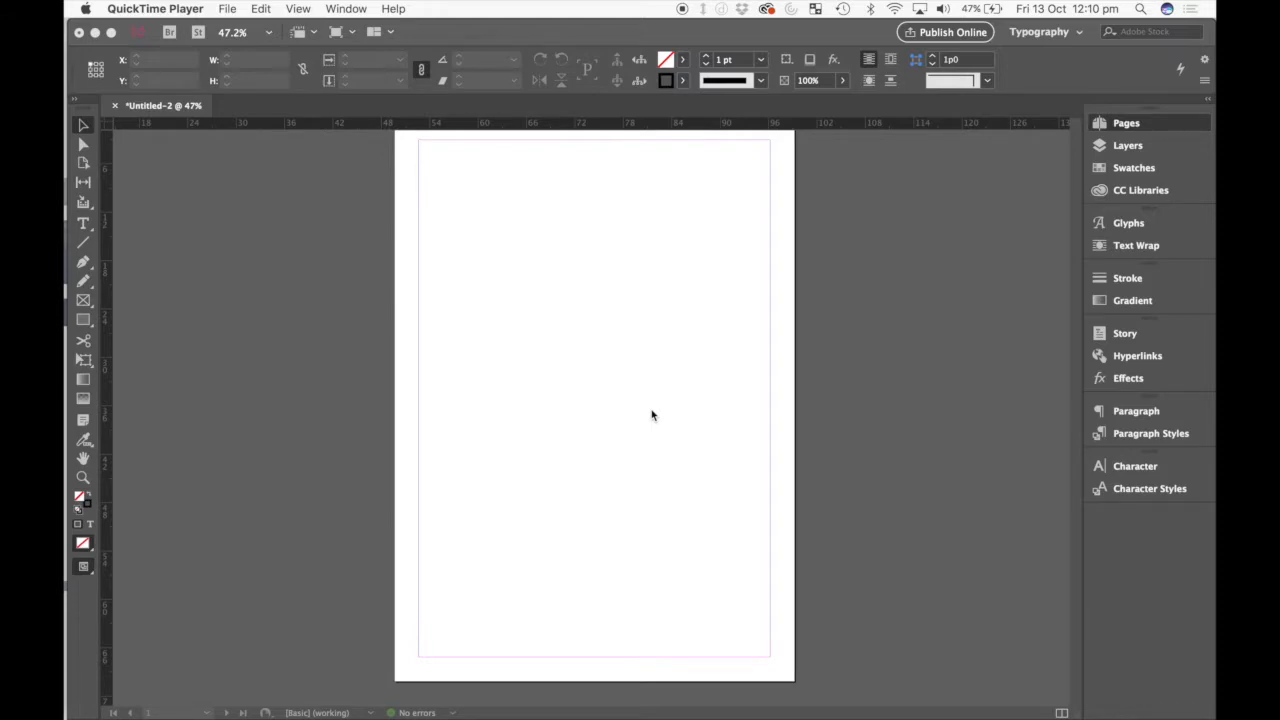
Step: Switch to Photoshop and create an A4 document, 210 x 297 mm at 300 pixels/inch, in RGB with a white background
{"action": "key", "text": "ctrl+Up"}
{"action": "left_click", "coordinate": [484, 268]}
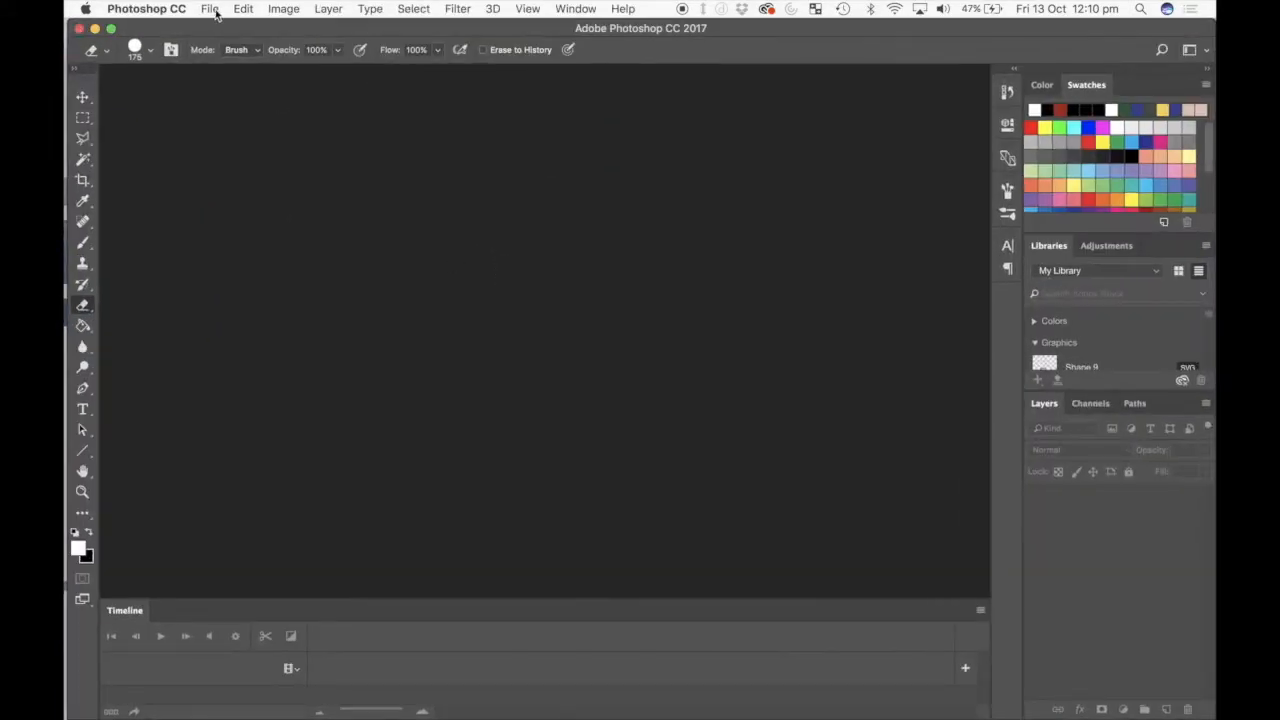
{"action": "left_click", "coordinate": [215, 14]}
{"action": "left_click", "coordinate": [232, 33]}
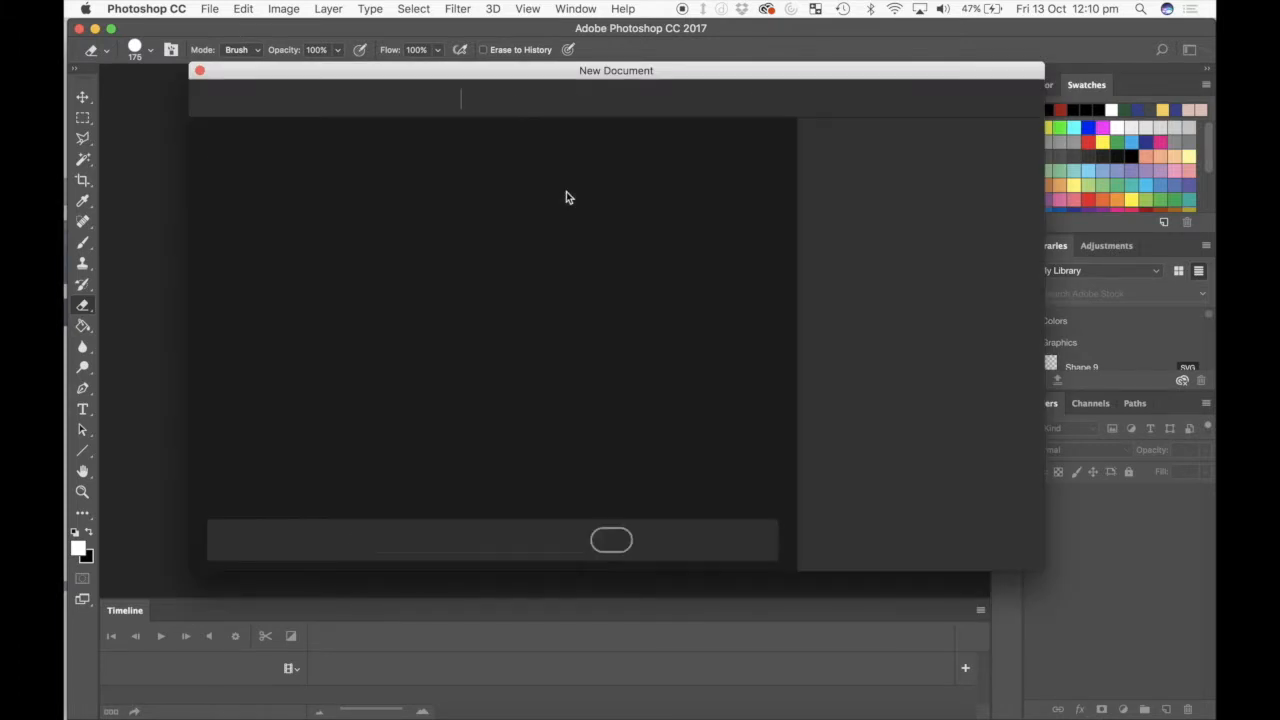
{"action": "left_click", "coordinate": [421, 203]}
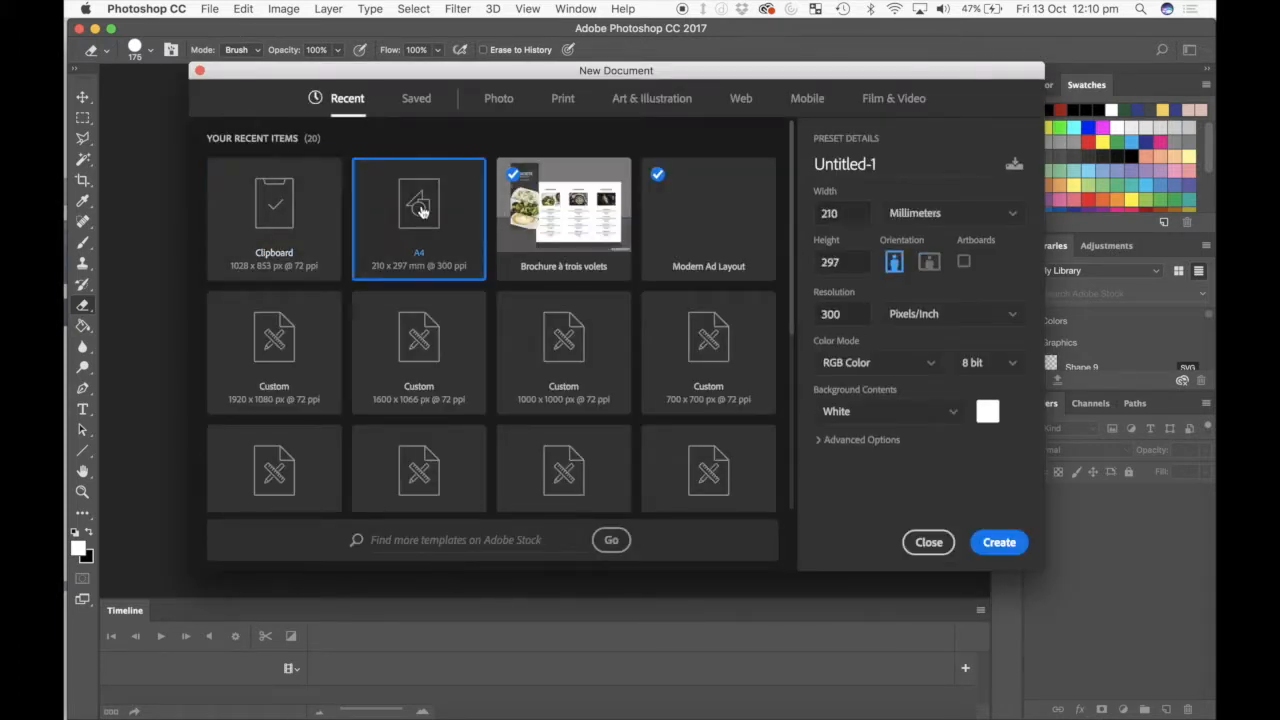
{"action": "left_click", "coordinate": [1000, 542]}
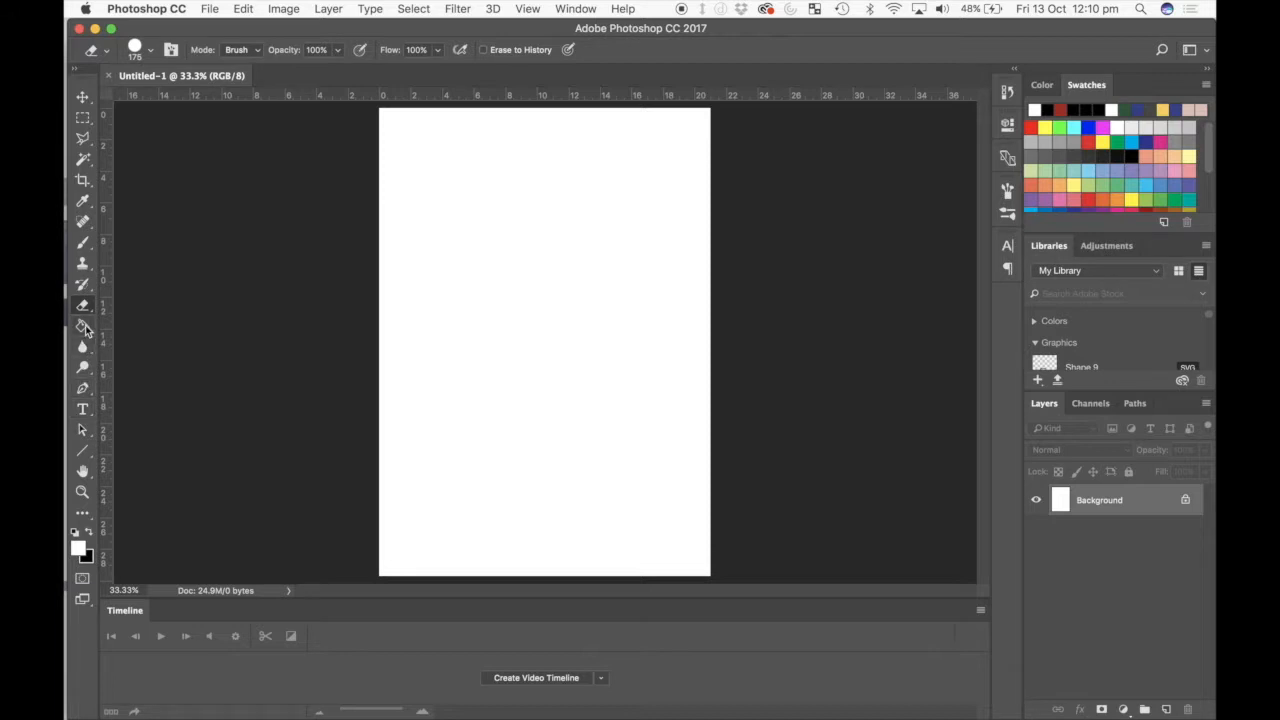
Step: Draw overlapping red and blue rectangles over the page's upper-left corner and place rotated copies over its lower-right corner
{"action": "left_click", "coordinate": [82, 409]}
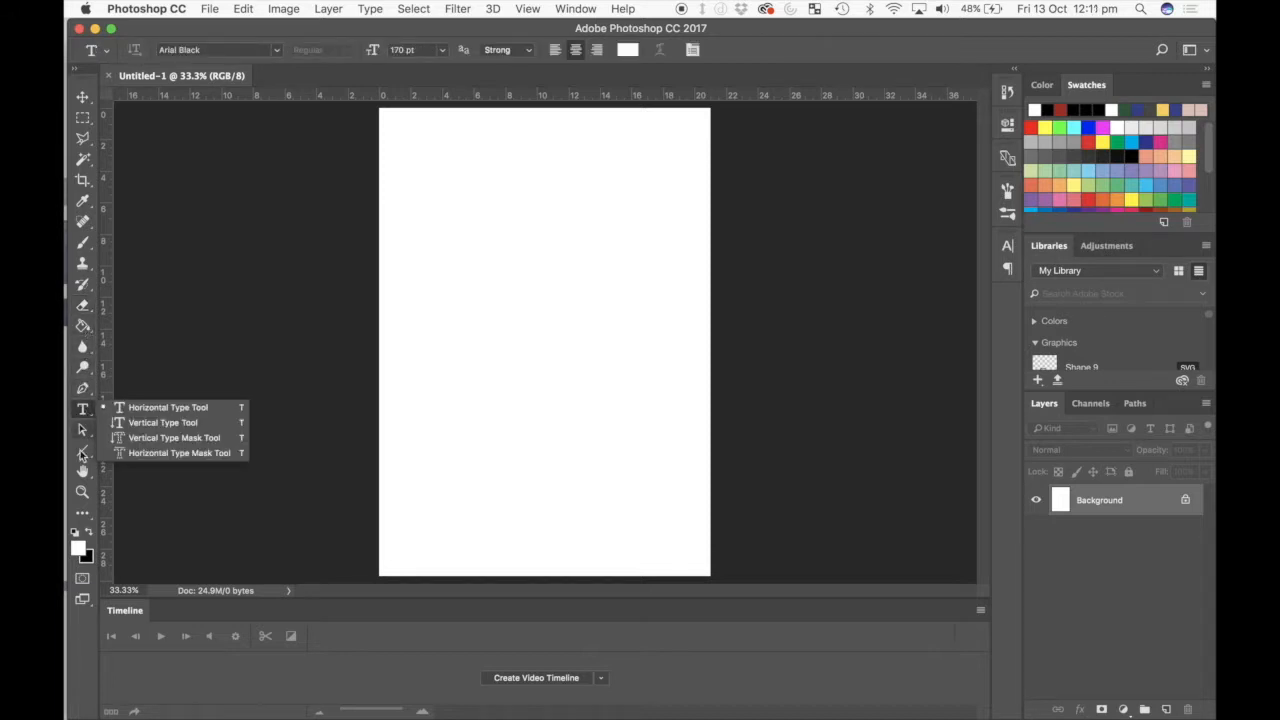
{"action": "left_click", "coordinate": [82, 452]}
{"action": "left_click_drag", "start_coordinate": [374, 114], "coordinate": [452, 188]}
{"action": "key", "text": "v"}
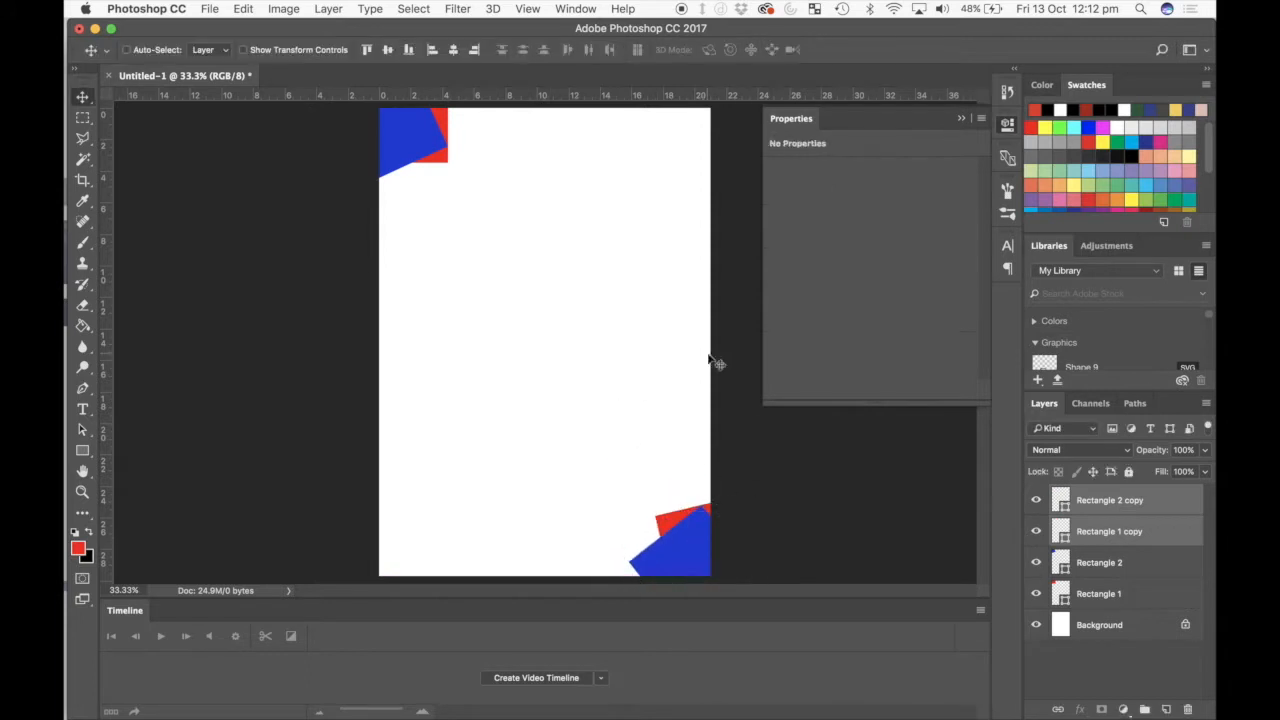
Step: Hide the Background layer and save the artwork to the Desktop as Cover Page Template.psd with maximum compatibility
{"action": "left_click", "coordinate": [1036, 624]}
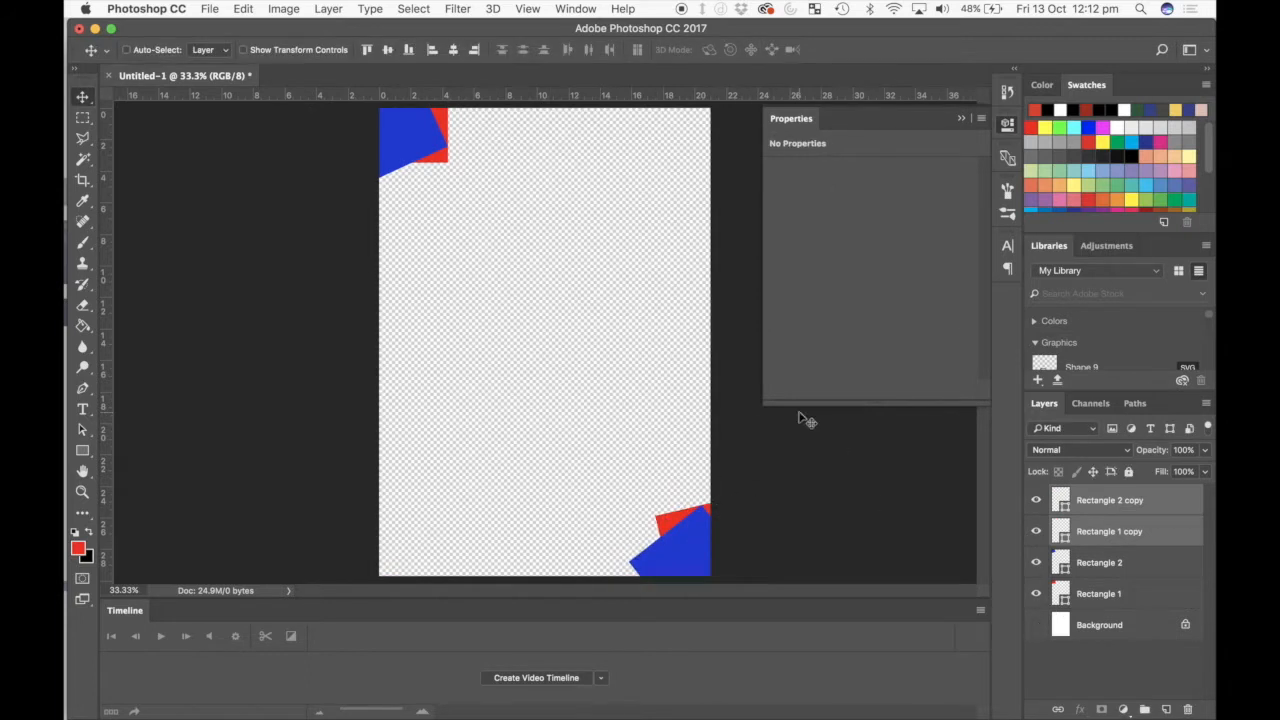
{"action": "left_click", "coordinate": [210, 10]}
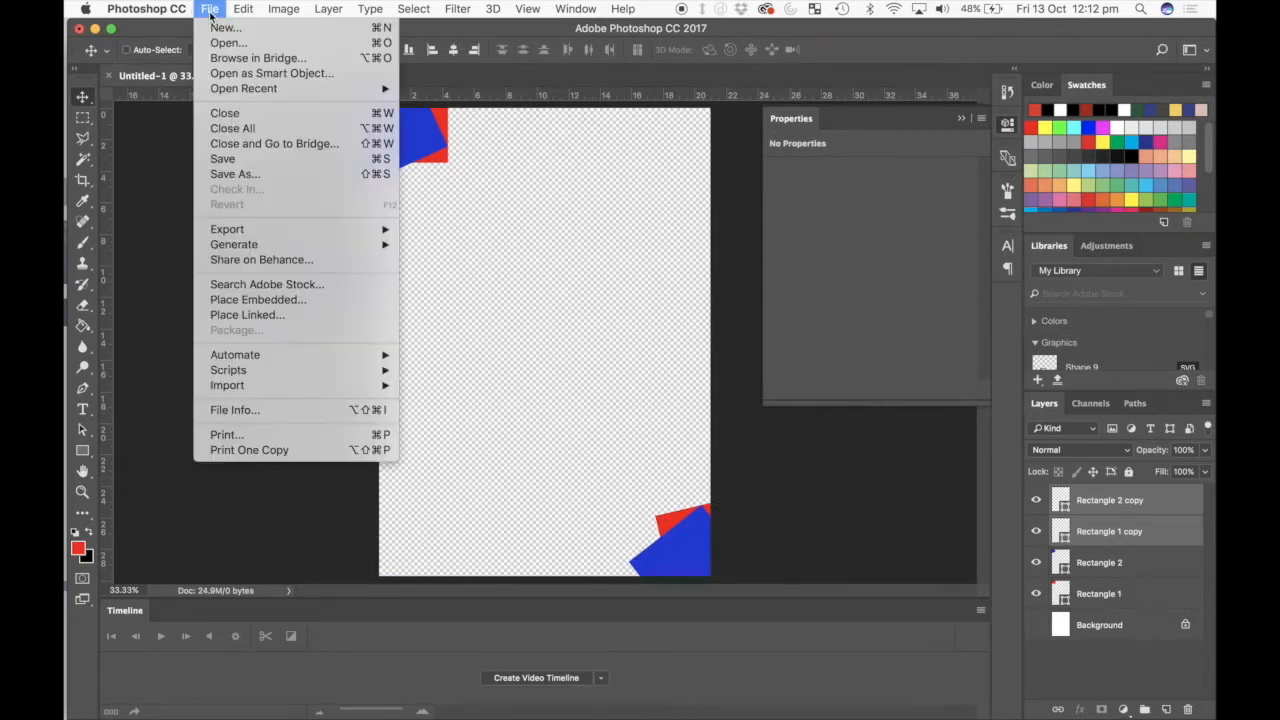
{"action": "left_click", "coordinate": [267, 177]}
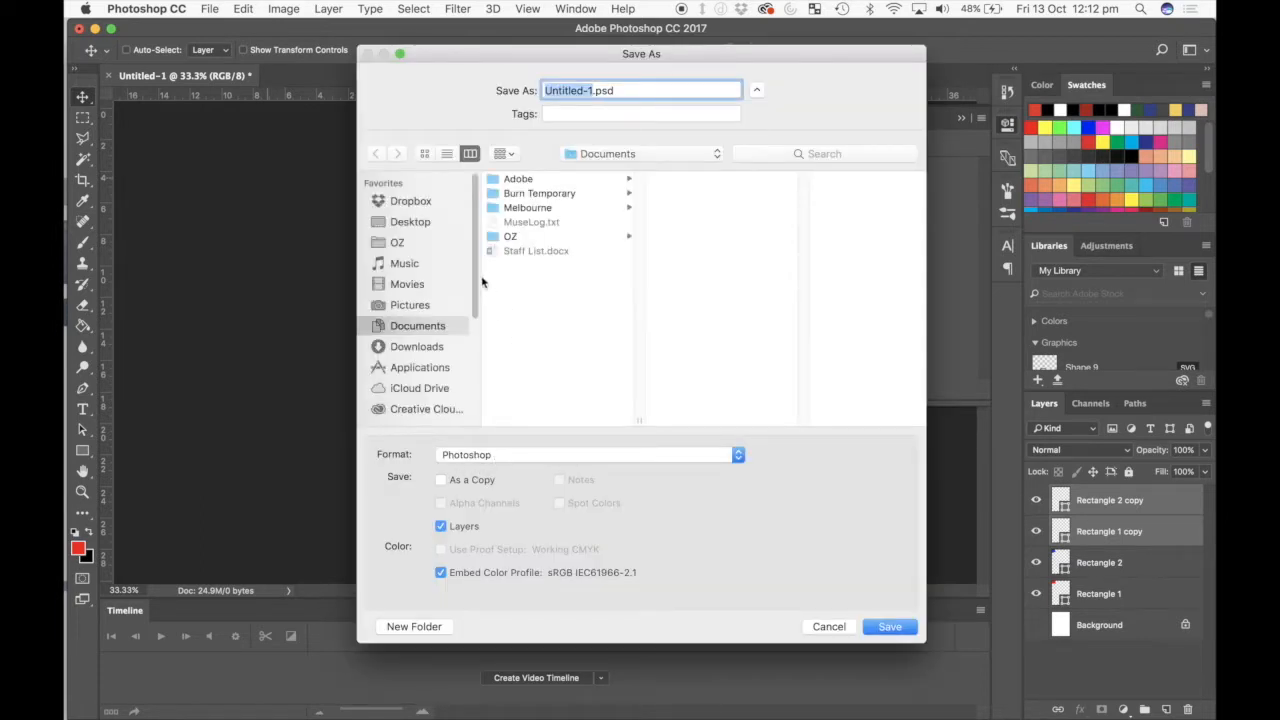
{"action": "left_click", "coordinate": [424, 228]}
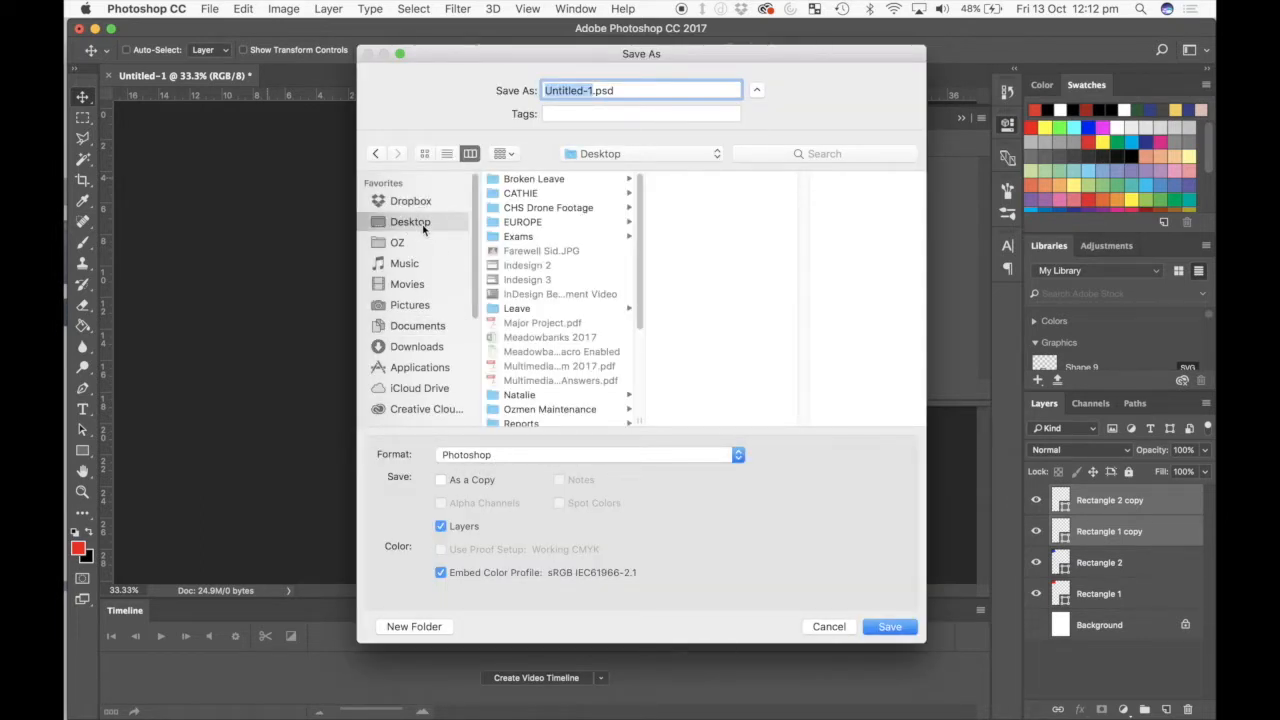
{"action": "type", "text": "Cov er"}
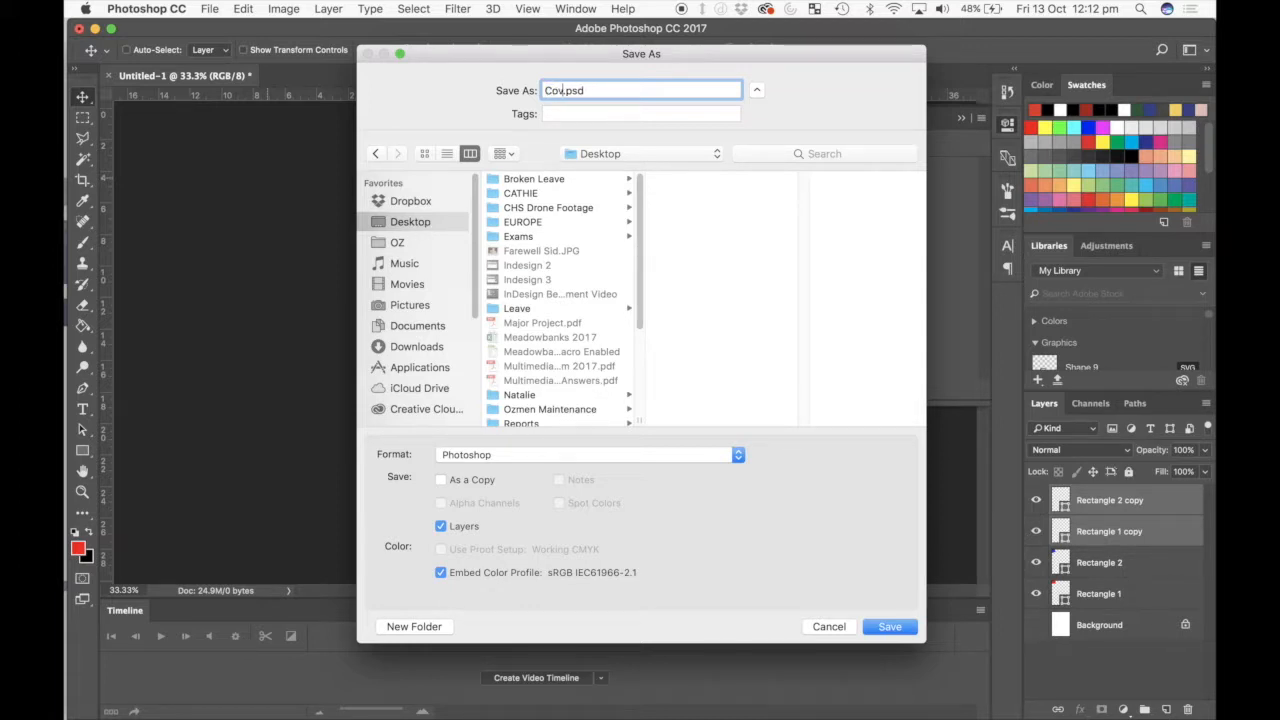
{"action": "type", "text": "Page Template"}
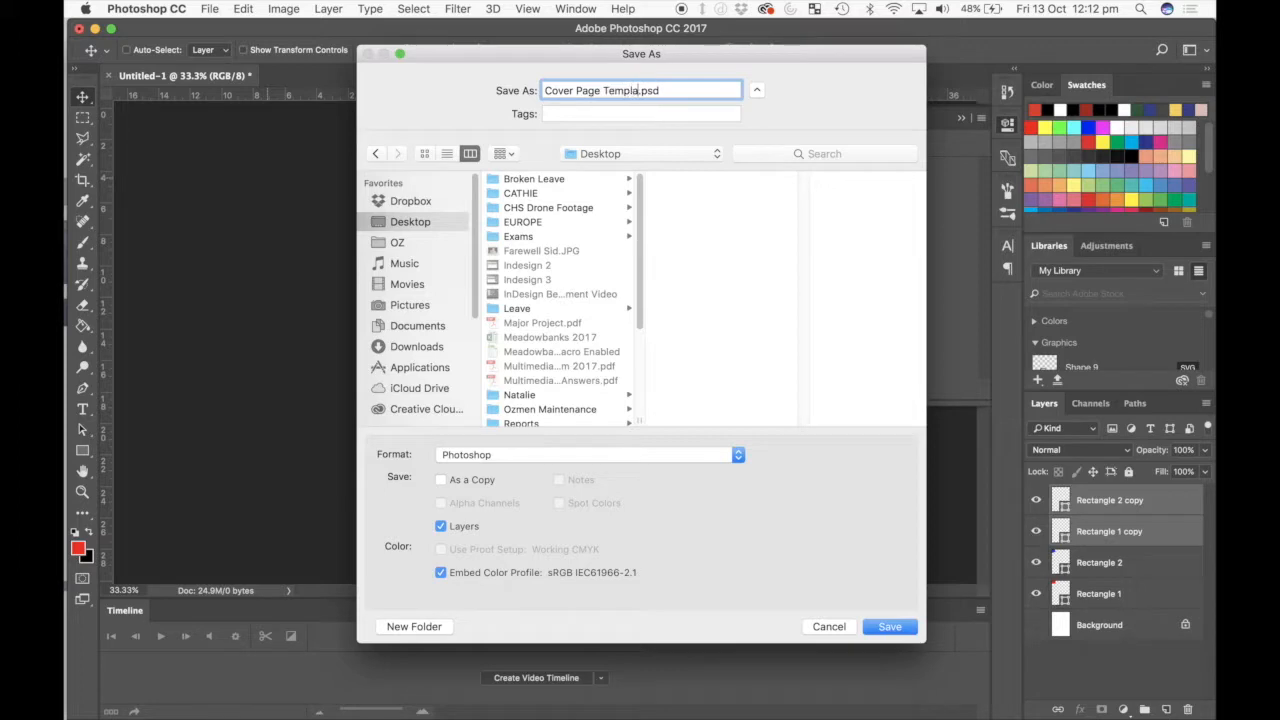
{"action": "key", "text": "Return"}
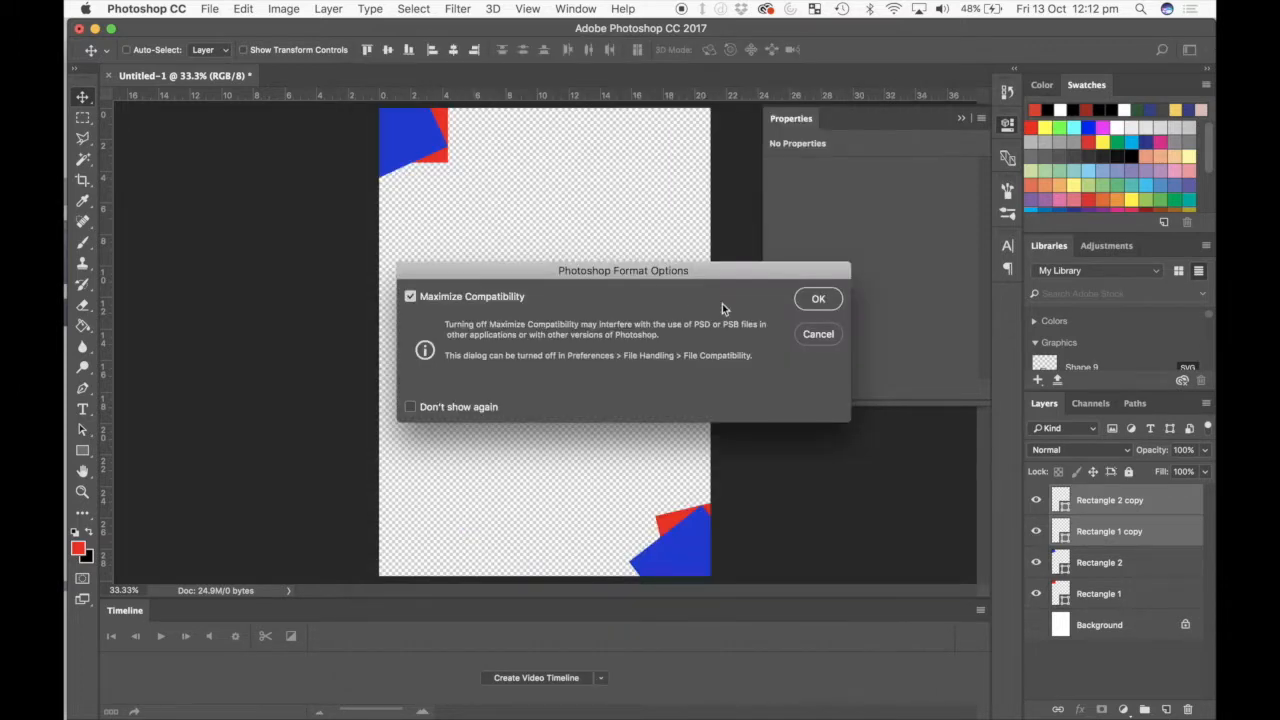
{"action": "left_click", "coordinate": [818, 298]}
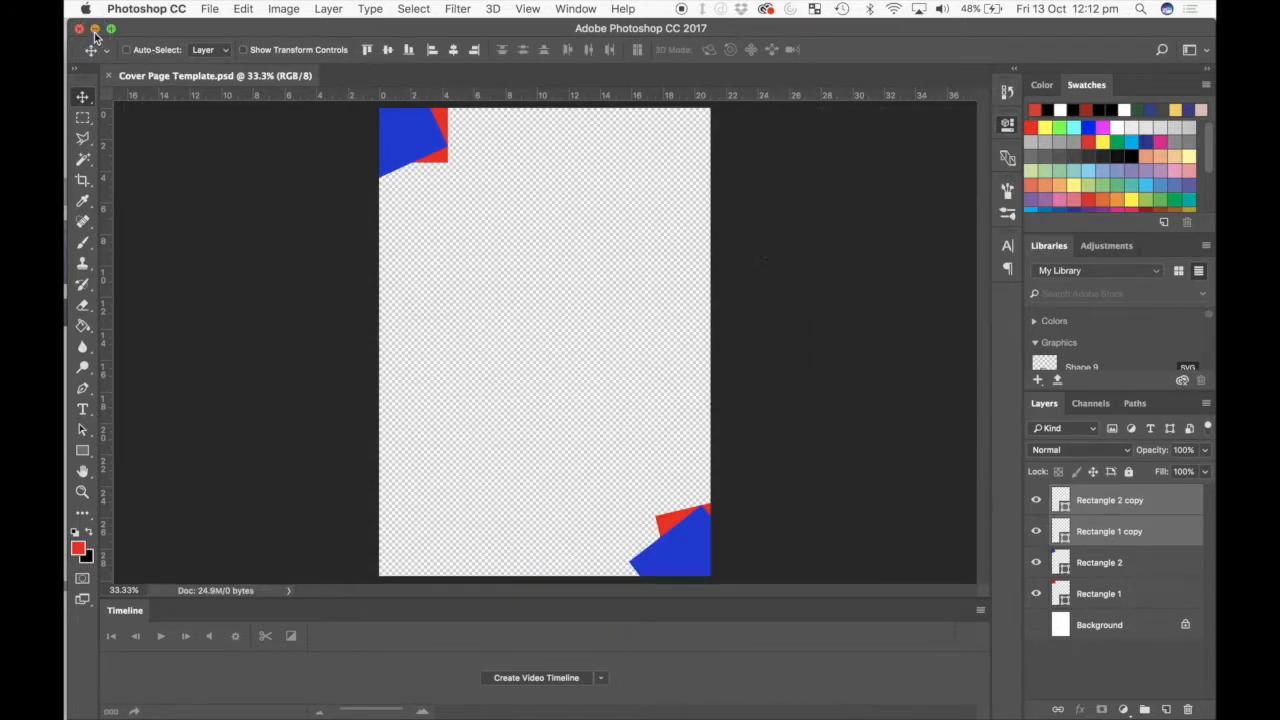
Step: Switch to InDesign and place Cover Page Template.psd from the Desktop across the whole of page 1
{"action": "left_click", "coordinate": [95, 31]}
{"action": "left_click", "coordinate": [635, 330]}
{"action": "scroll", "coordinate": [635, 330], "scroll_direction": "up", "scroll_amount": 3}
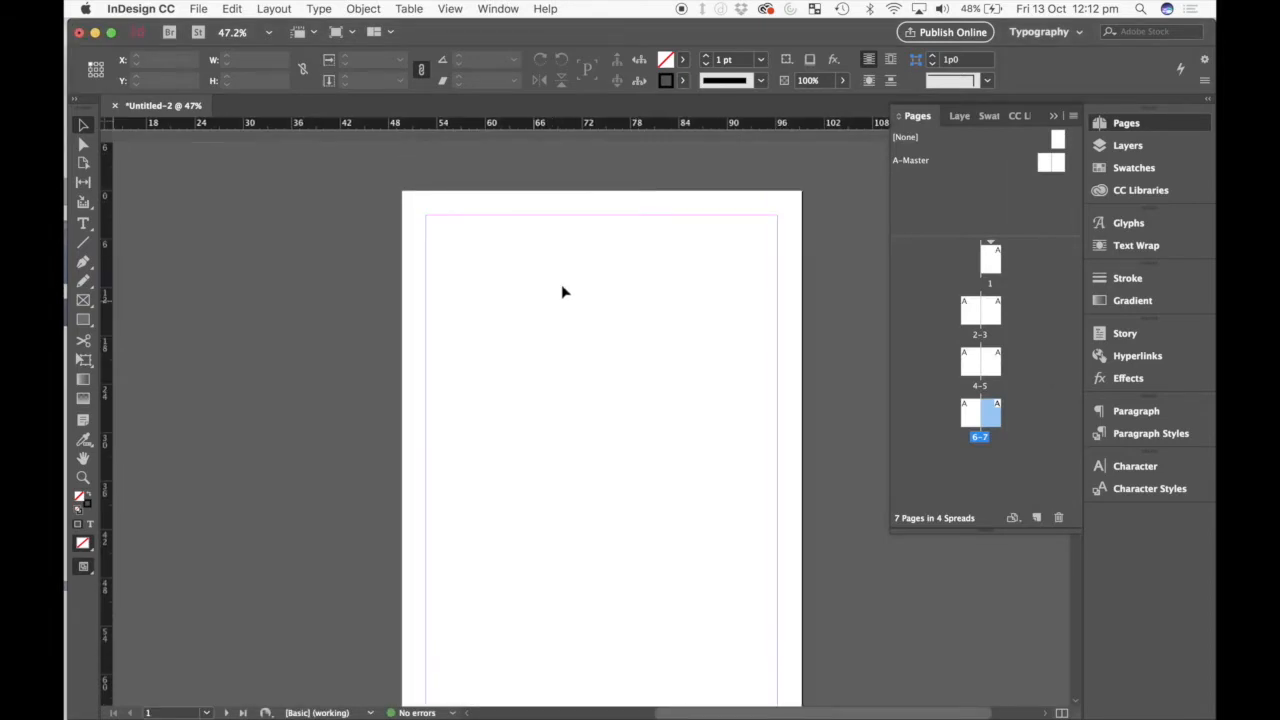
{"action": "left_click", "coordinate": [198, 8]}
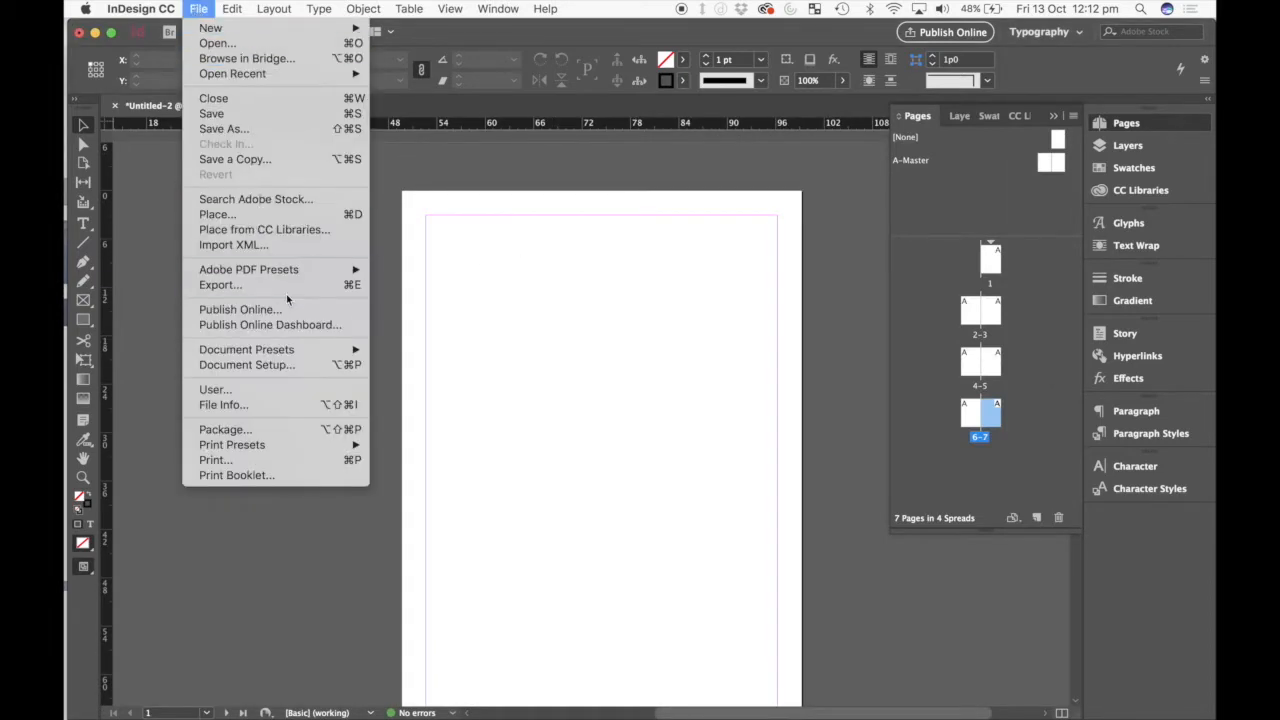
{"action": "left_click", "coordinate": [300, 215]}
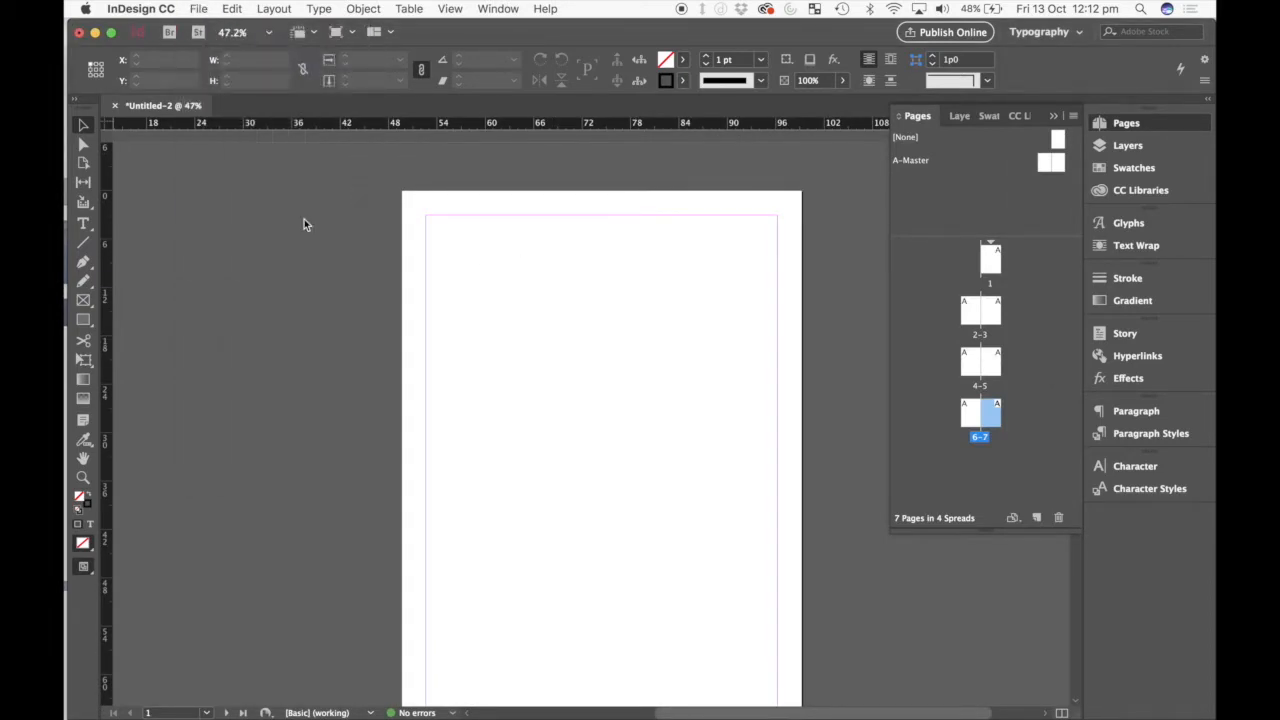
{"action": "left_click", "coordinate": [419, 218]}
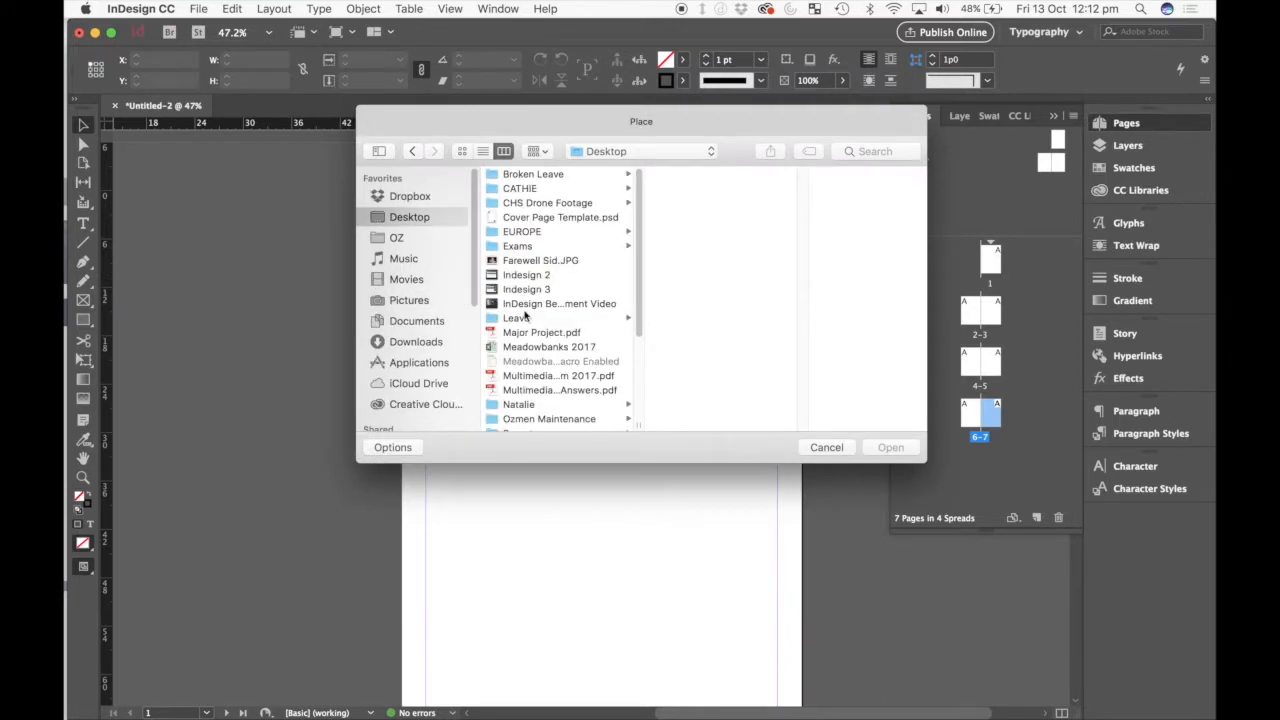
{"action": "scroll", "coordinate": [524, 315], "scroll_direction": "down", "scroll_amount": 5}
{"action": "scroll", "coordinate": [524, 315], "scroll_direction": "down", "scroll_amount": 3}
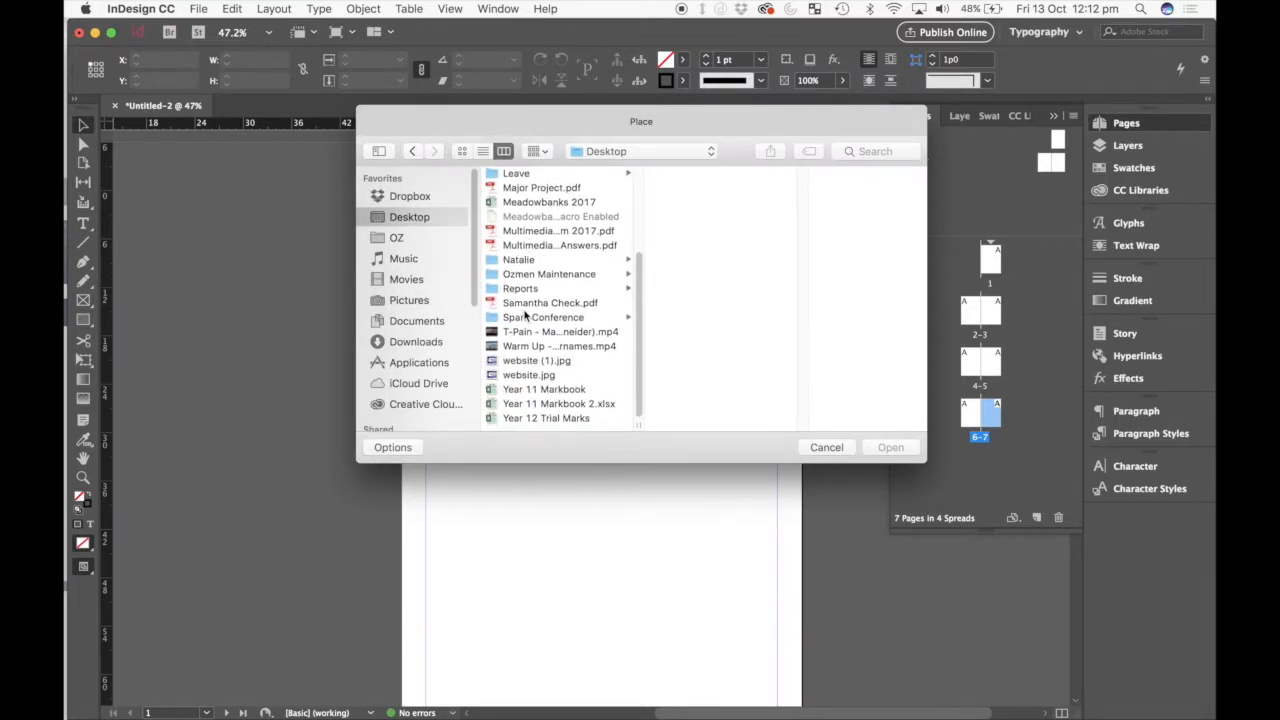
{"action": "scroll", "coordinate": [524, 315], "scroll_direction": "up", "scroll_amount": 6}
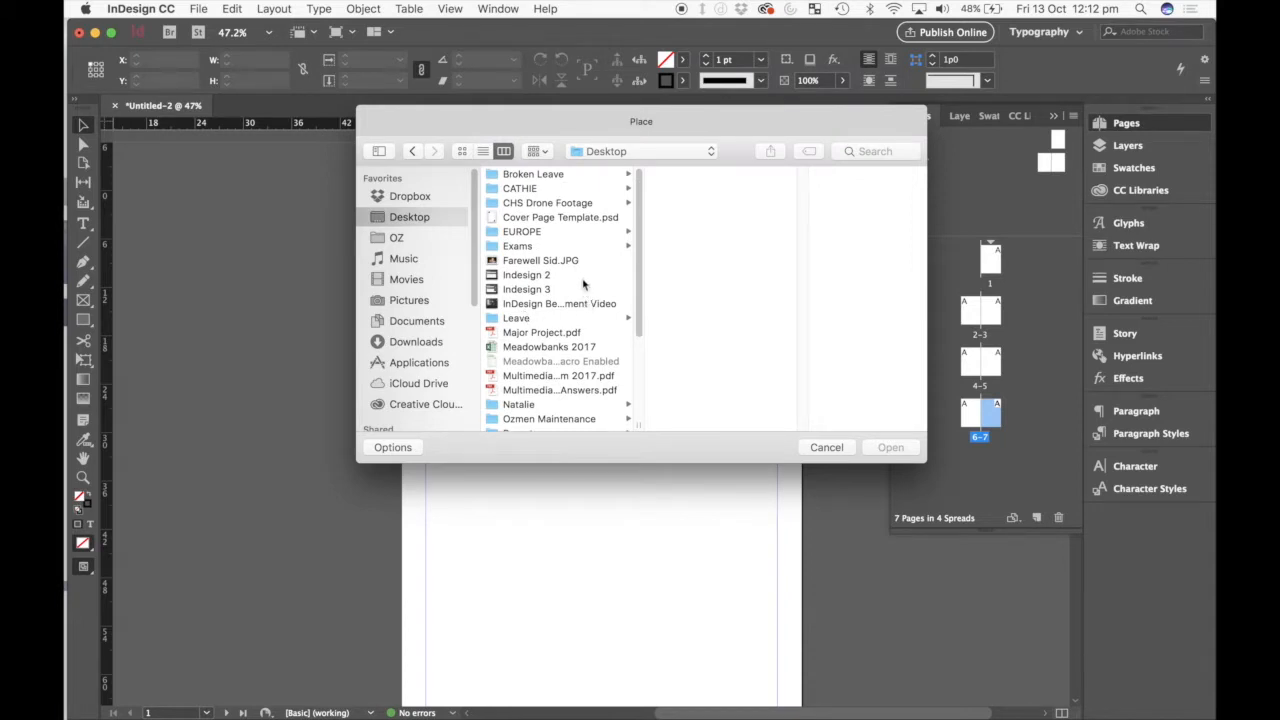
{"action": "left_click", "coordinate": [567, 219]}
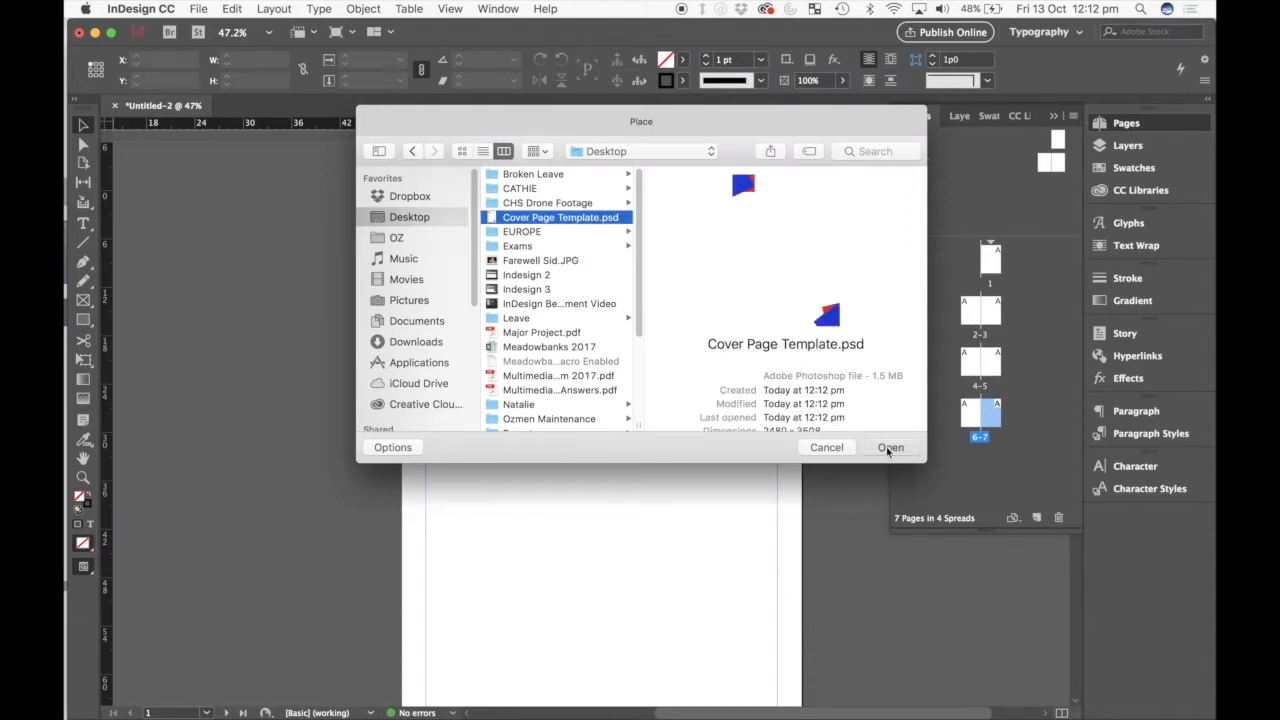
{"action": "left_click", "coordinate": [890, 447]}
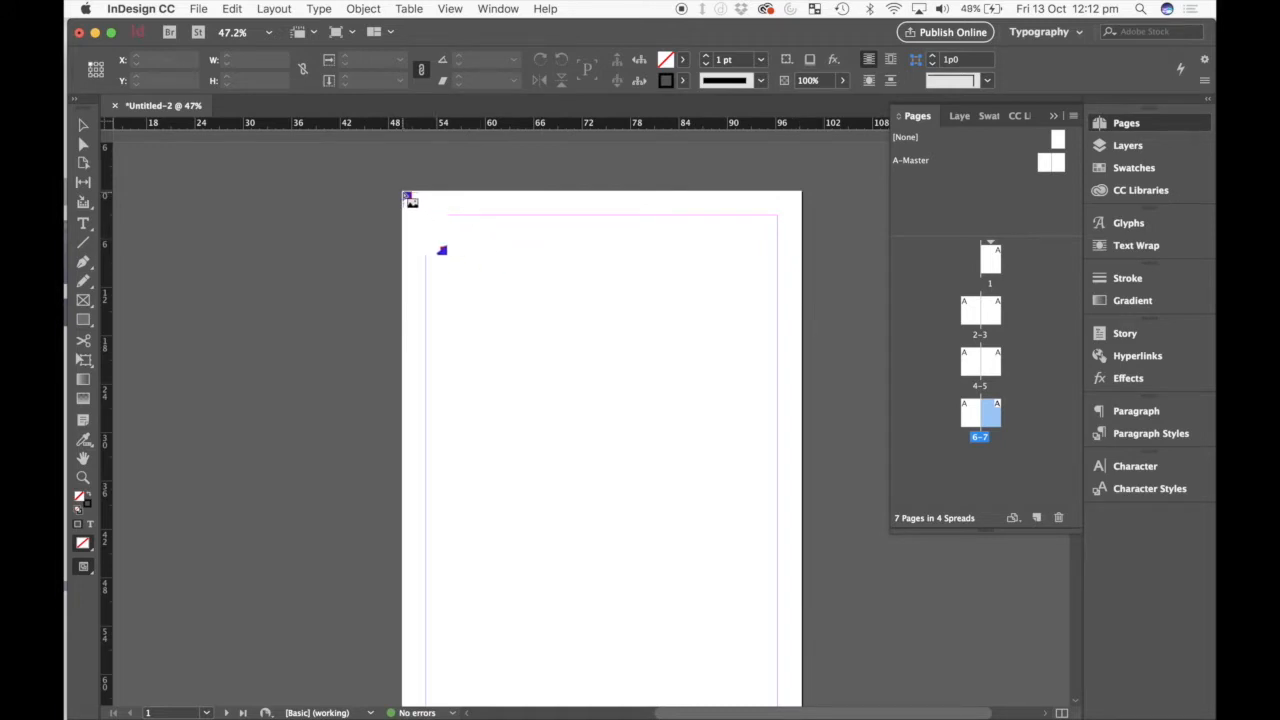
{"action": "left_click_drag", "start_coordinate": [405, 195], "coordinate": [800, 687]}
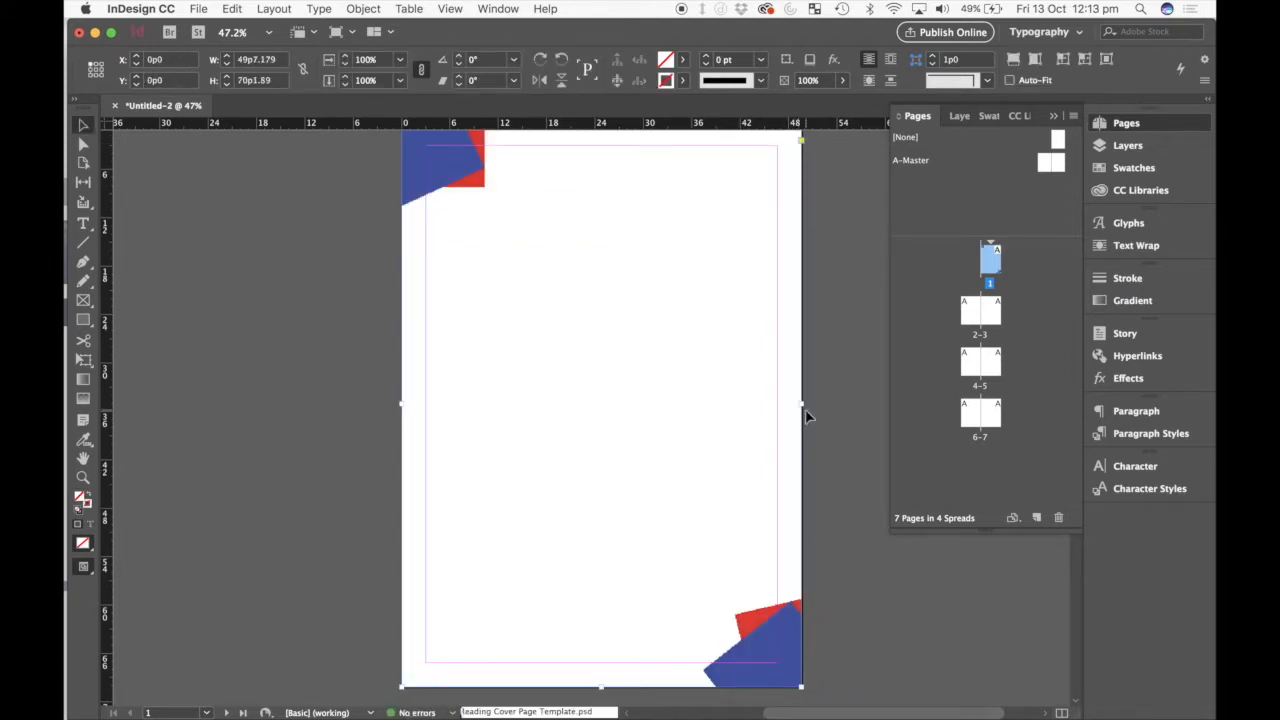
{"action": "left_click", "coordinate": [833, 409]}
Step: Set the display performance of the placed cover image to High Quality Display and check both decorated corners
{"action": "scroll", "coordinate": [833, 409], "scroll_direction": "right", "scroll_amount": 3}
{"action": "scroll", "coordinate": [833, 409], "scroll_direction": "up", "scroll_amount": 4}
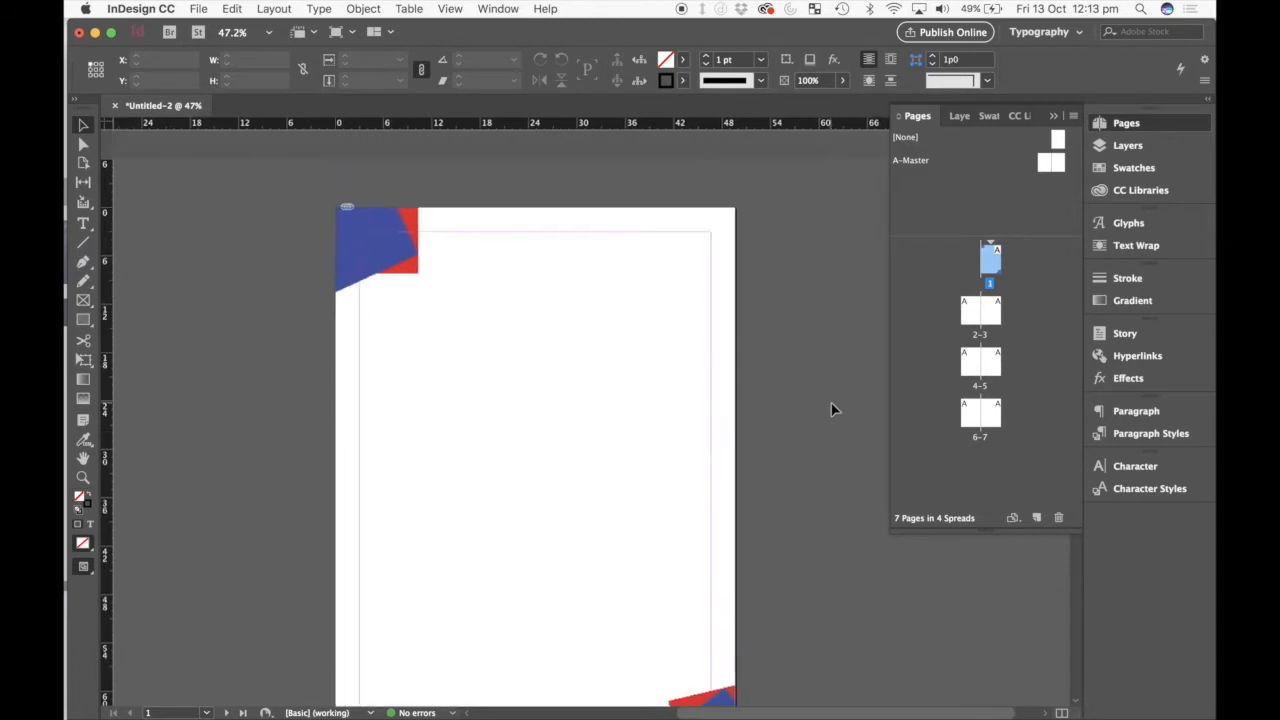
{"action": "scroll", "coordinate": [833, 409], "scroll_direction": "down", "scroll_amount": 2}
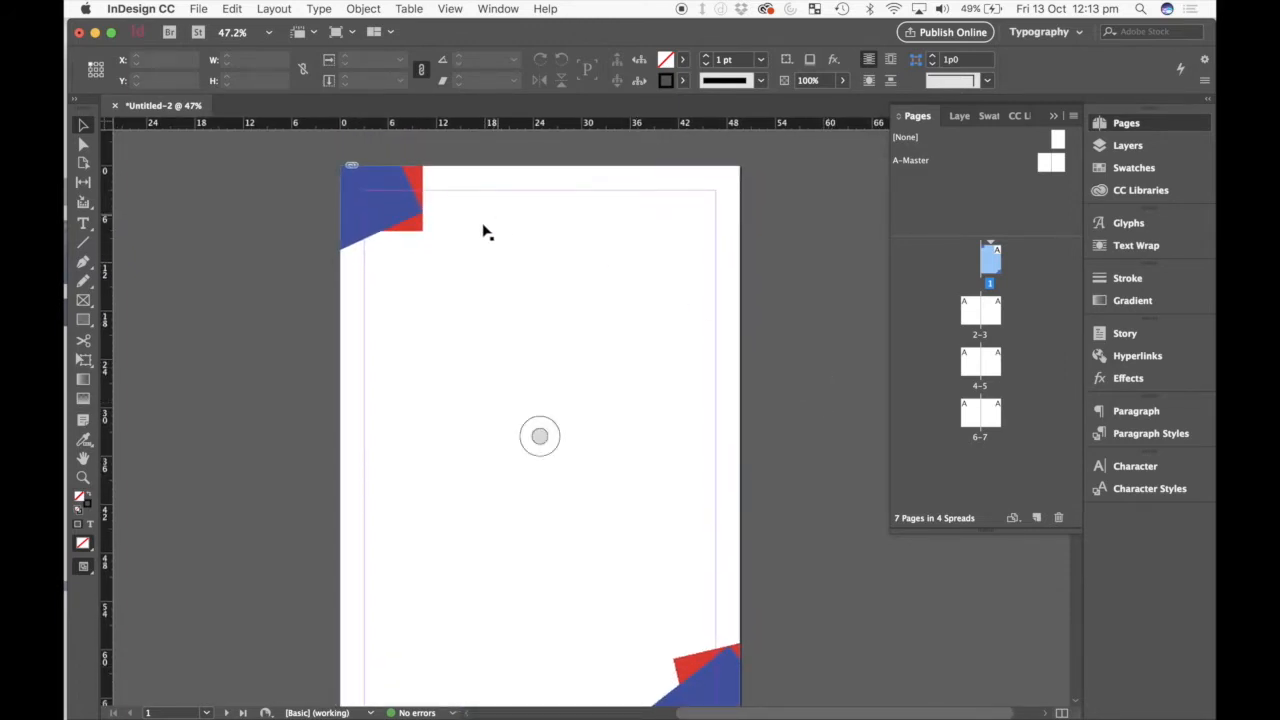
{"action": "scroll", "coordinate": [700, 640], "scroll_direction": "down", "scroll_amount": 3}
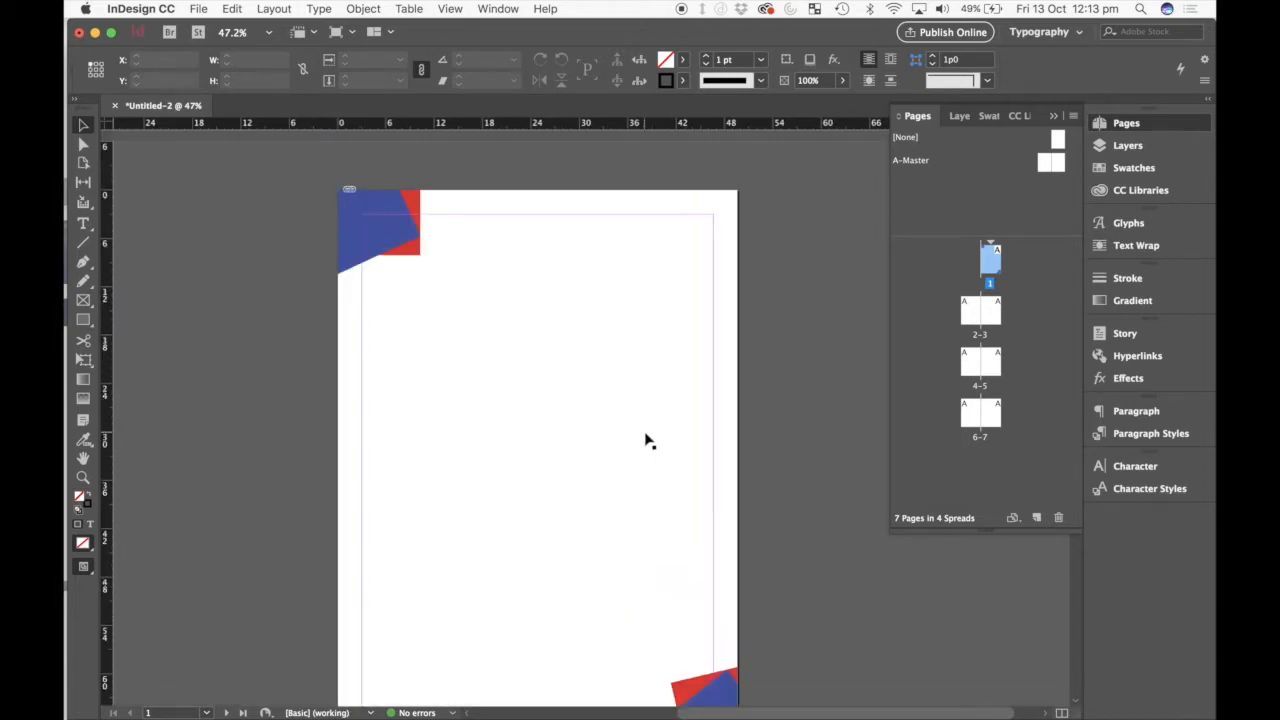
{"action": "scroll", "coordinate": [645, 440], "scroll_direction": "up", "scroll_amount": 3}
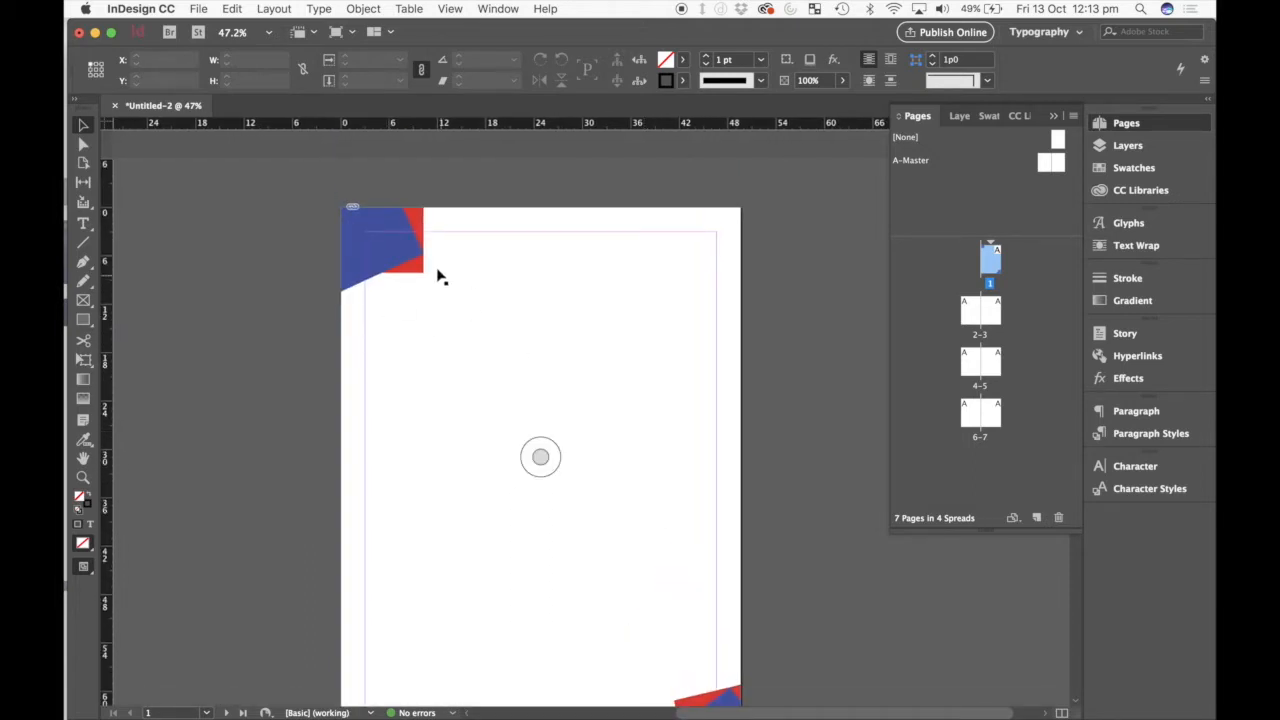
{"action": "left_click", "coordinate": [423, 260]}
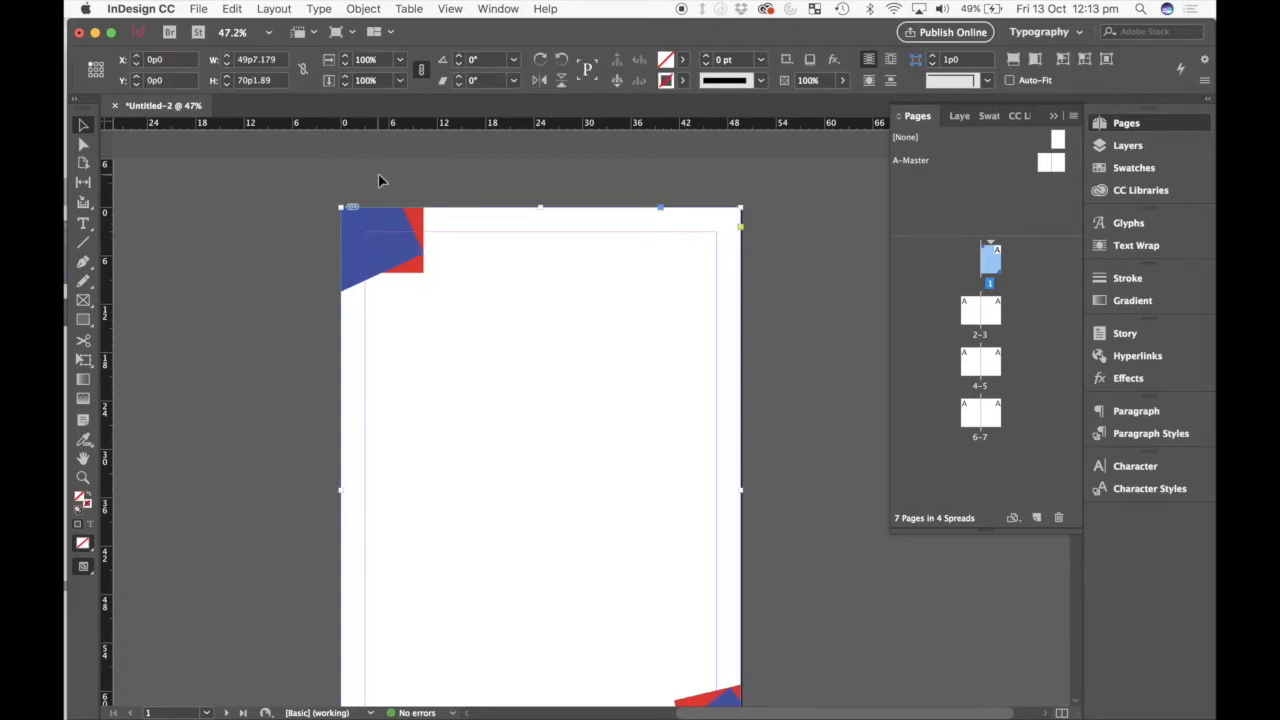
{"action": "left_click", "coordinate": [366, 9]}
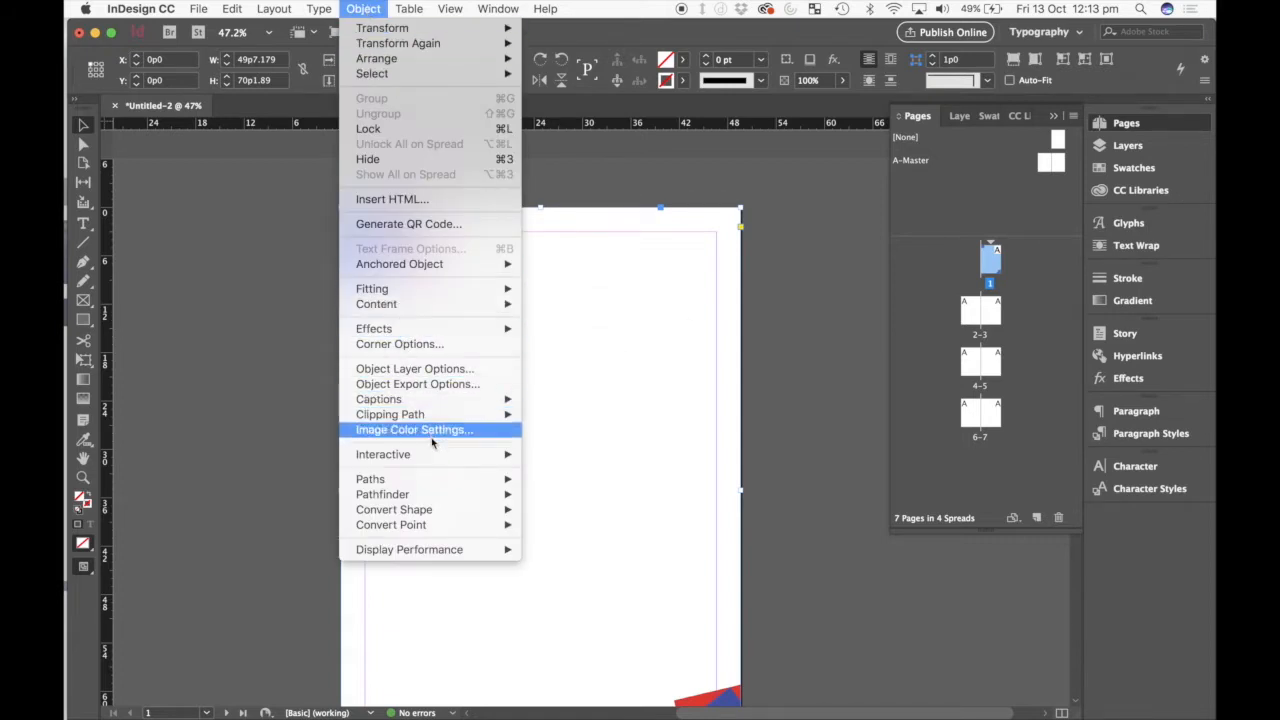
{"action": "mouse_move", "coordinate": [454, 550]}
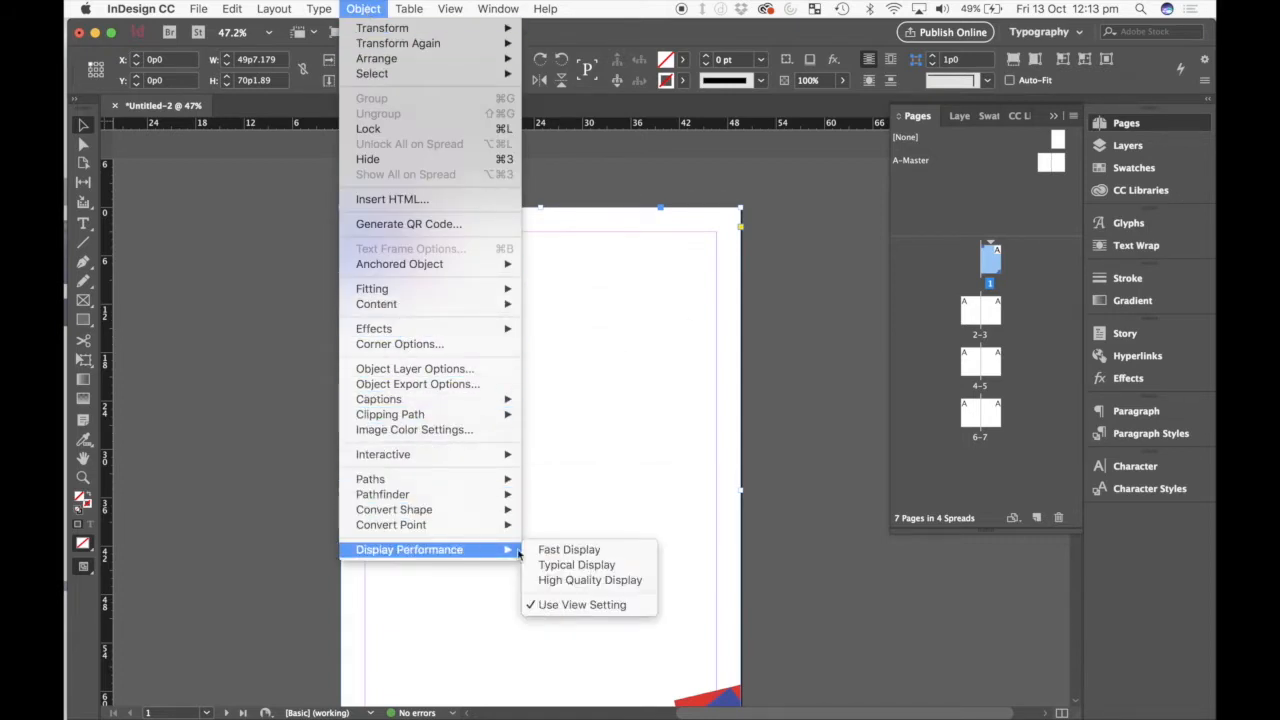
{"action": "left_click", "coordinate": [592, 581]}
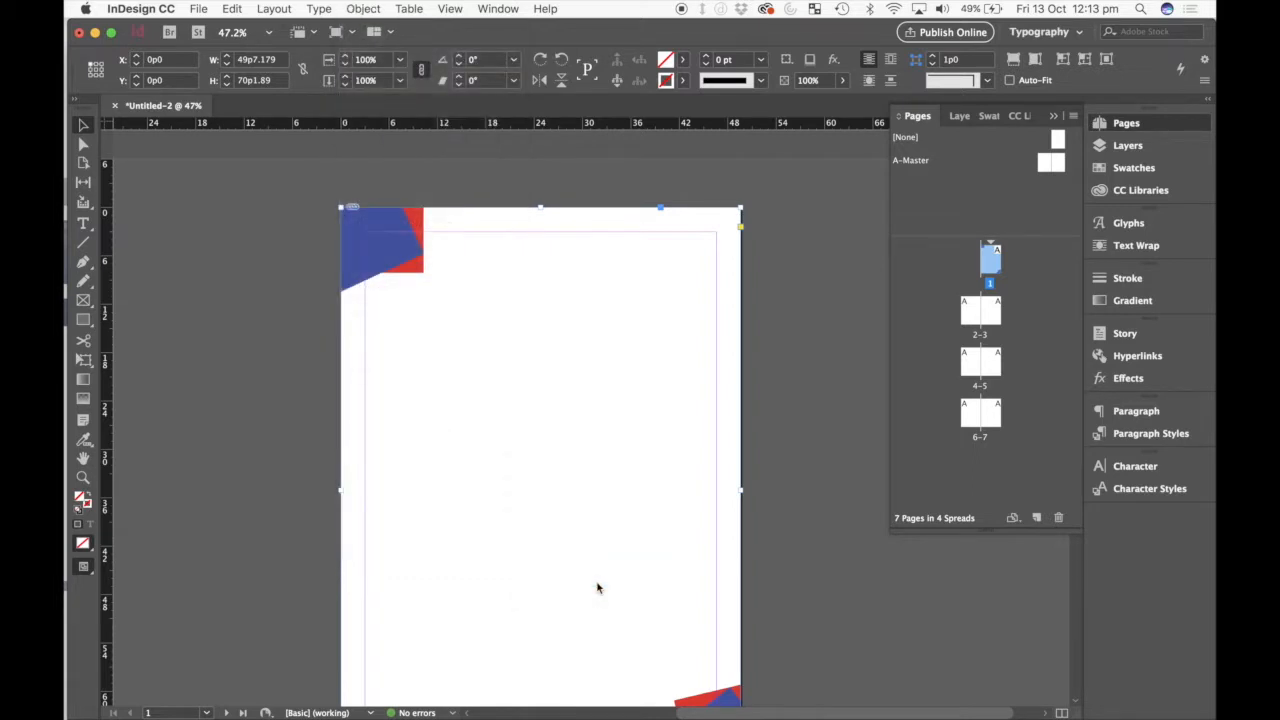
{"action": "left_click", "coordinate": [541, 457]}
{"action": "scroll", "coordinate": [837, 440], "scroll_direction": "down", "scroll_amount": 3}
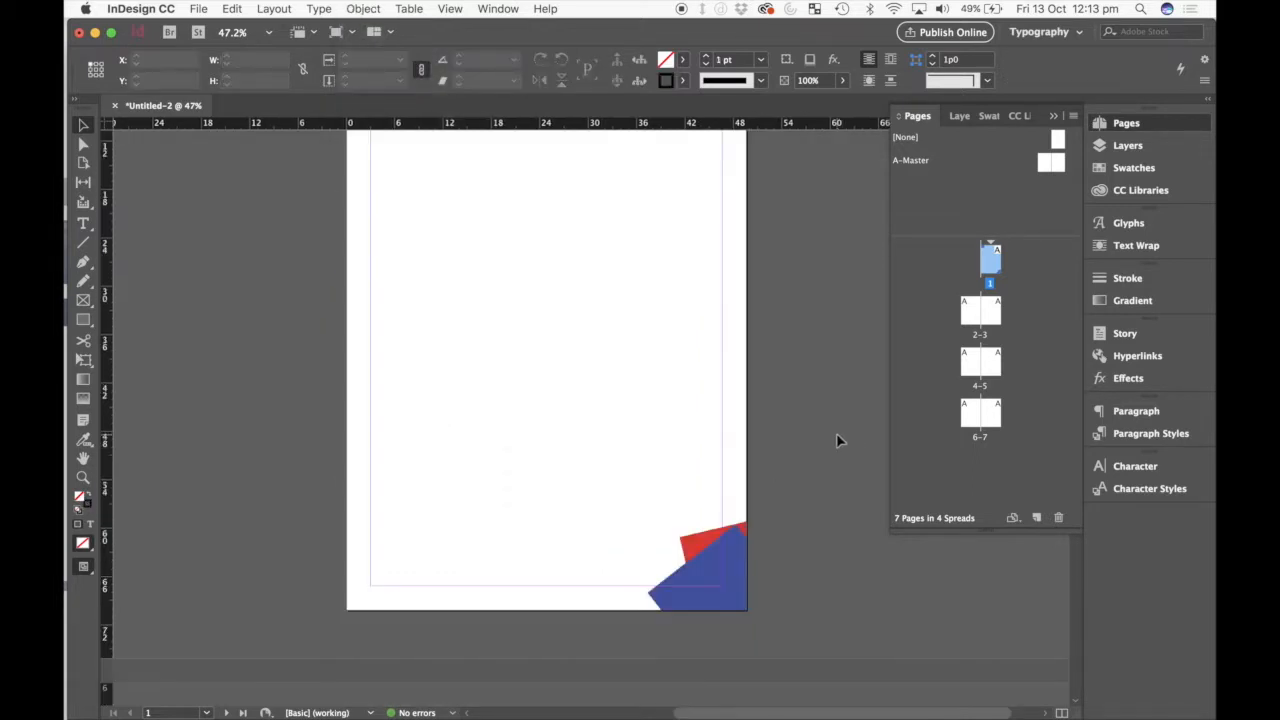
{"action": "scroll", "coordinate": [837, 440], "scroll_direction": "up", "scroll_amount": 3}
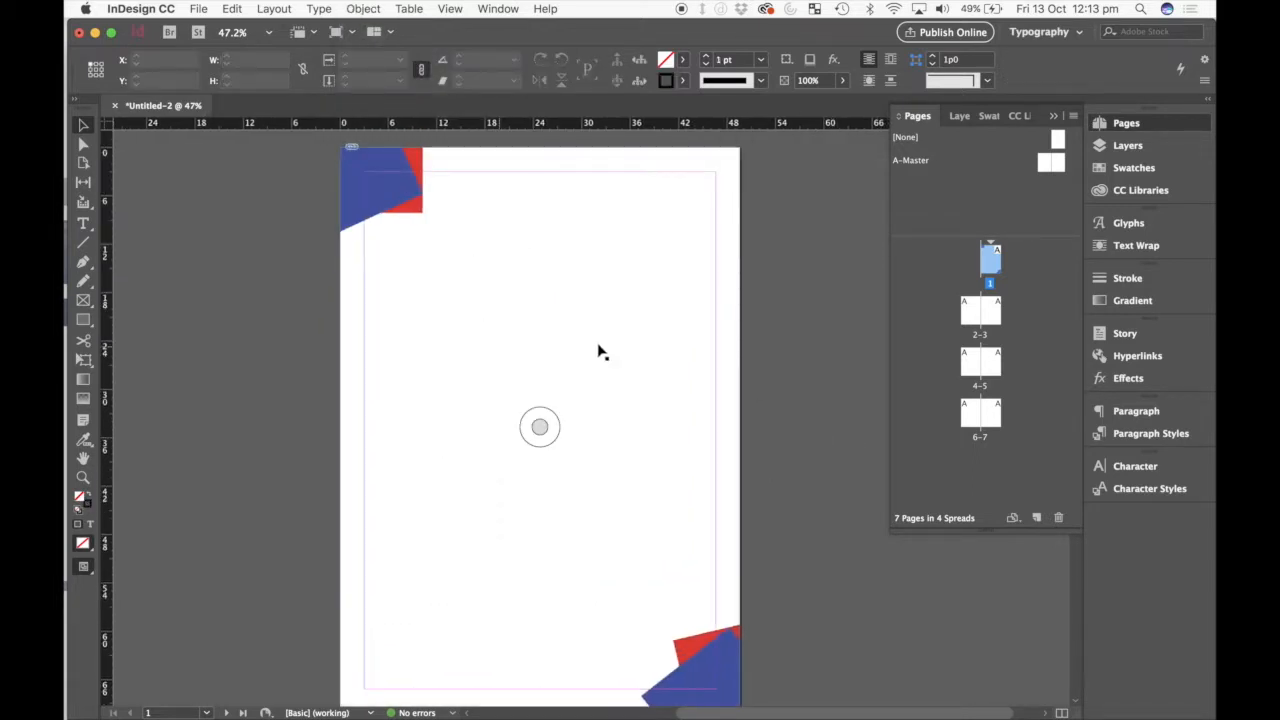
{"action": "key", "text": "ctrl+Up"}
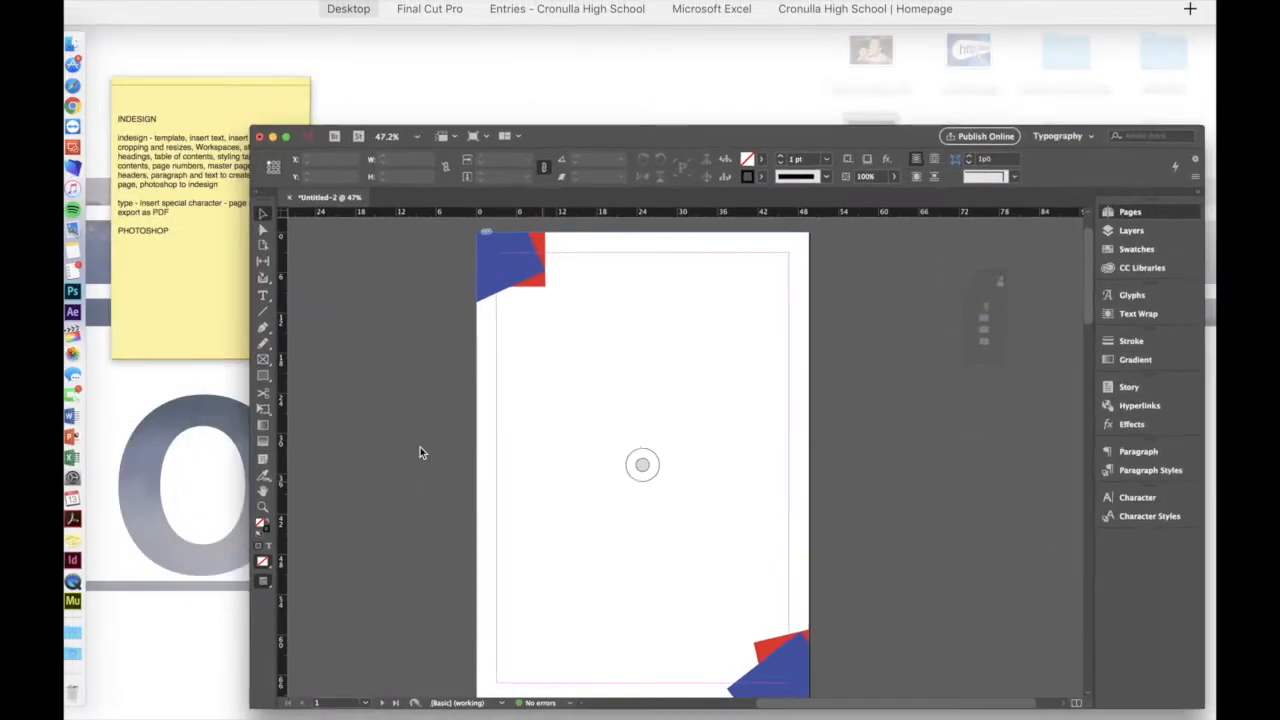
{"action": "left_click", "coordinate": [421, 338]}
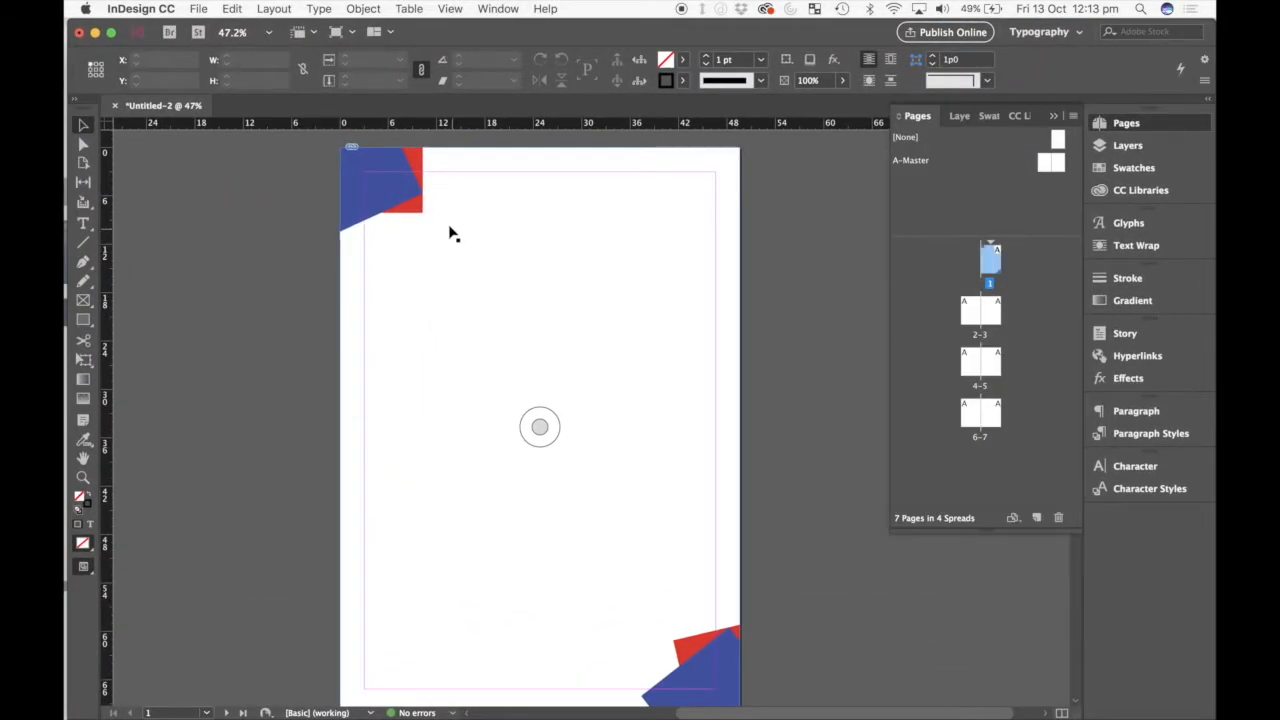
Step: Switch to Photoshop, recolour the Rectangle 2 shape green (#27d750), and close Cover Page Template.psd with the change saved
{"action": "left_click", "coordinate": [451, 231]}
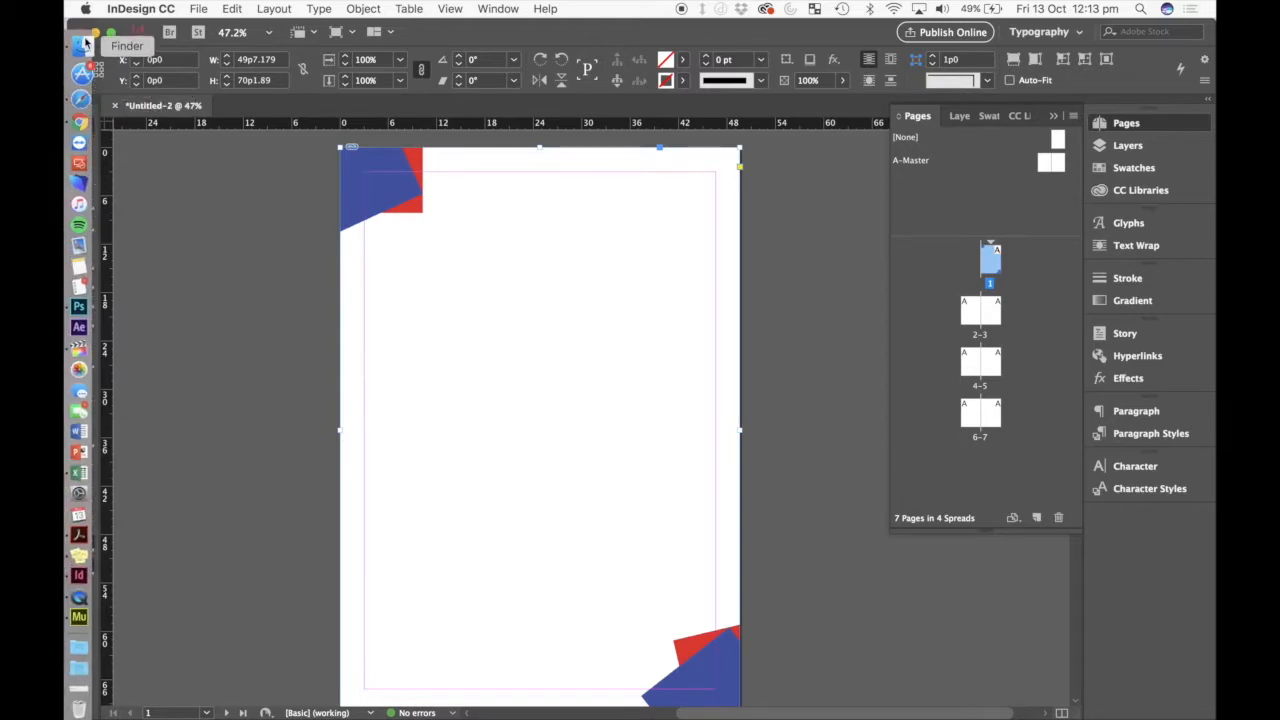
{"action": "left_click", "coordinate": [80, 45]}
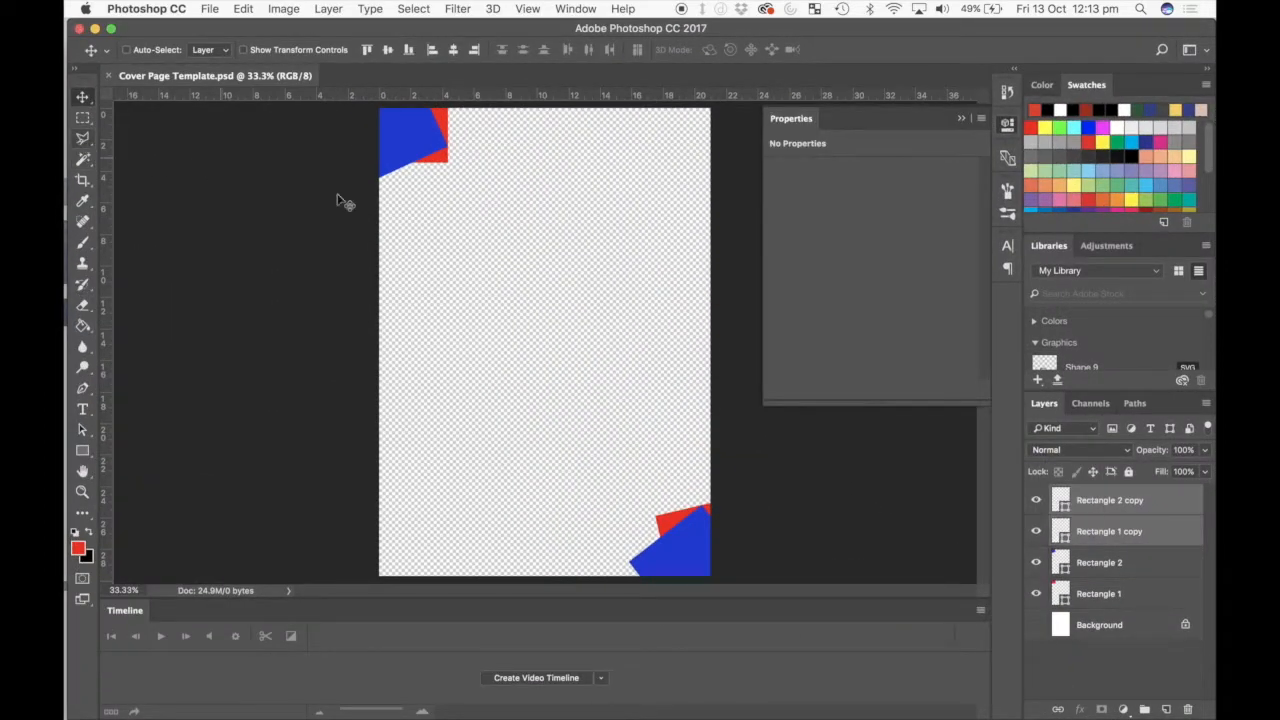
{"action": "double_click", "coordinate": [1060, 563]}
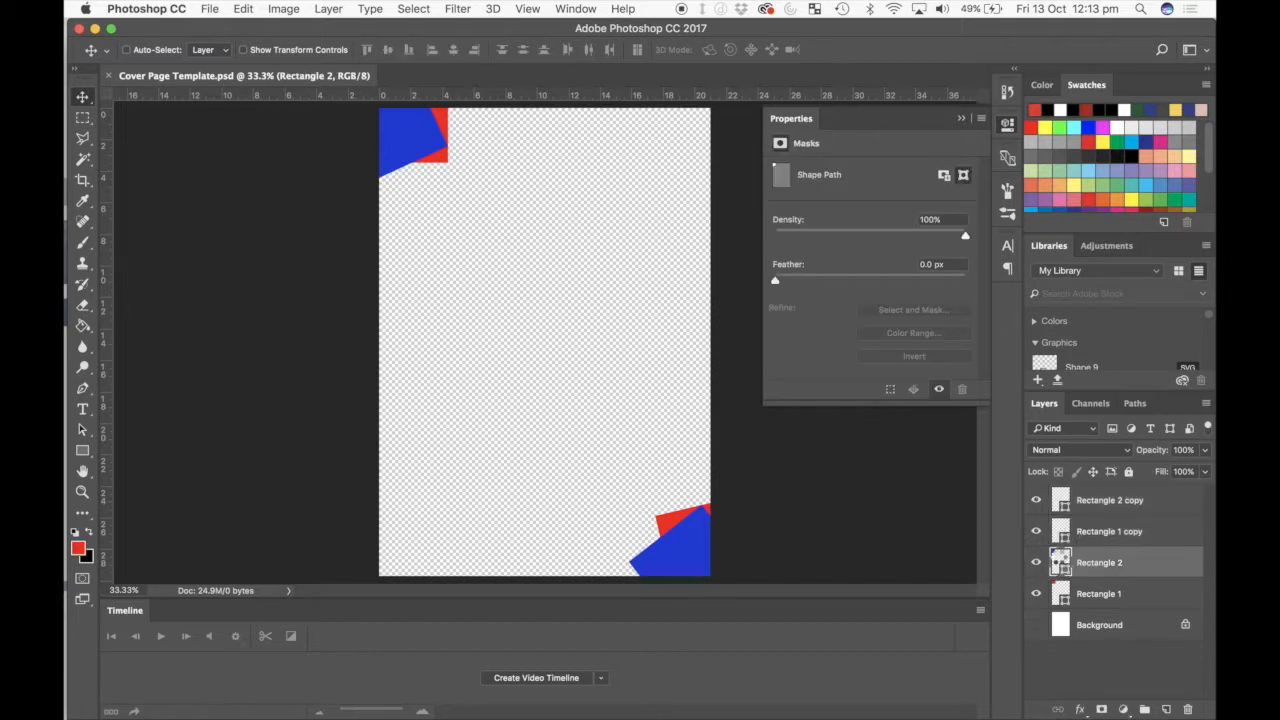
{"action": "left_click", "coordinate": [944, 264]}
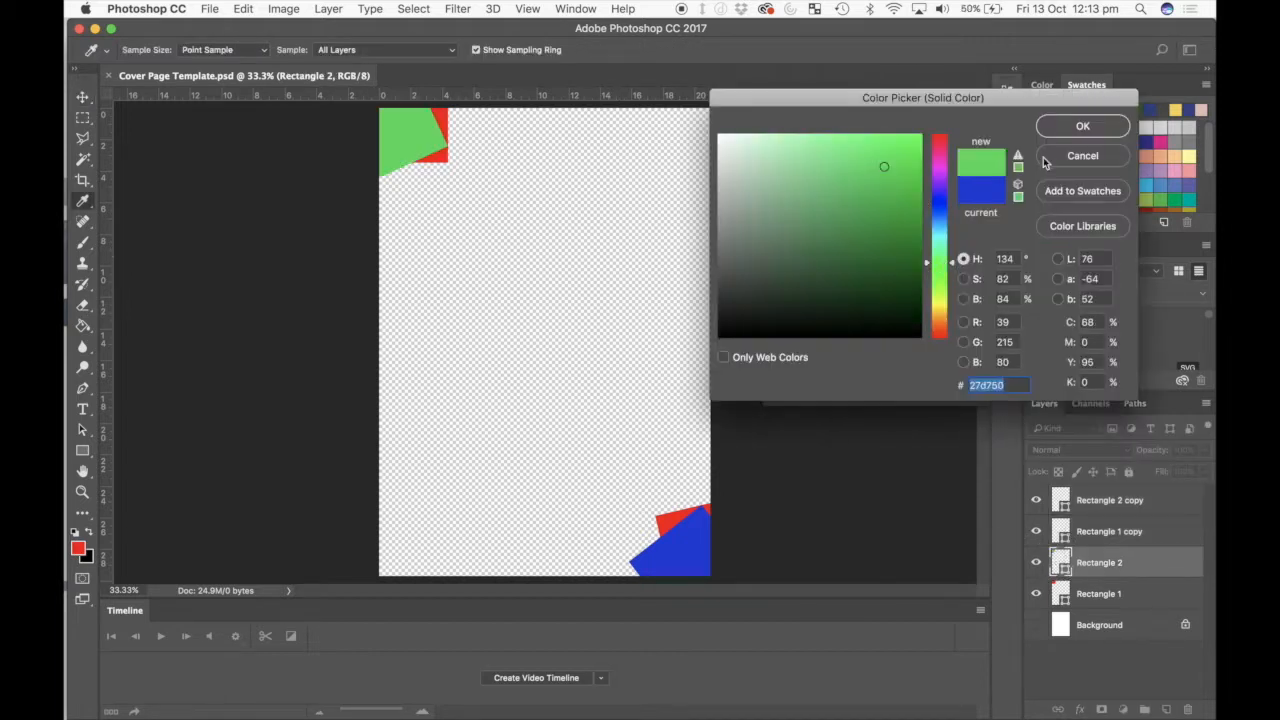
{"action": "left_click", "coordinate": [1082, 126]}
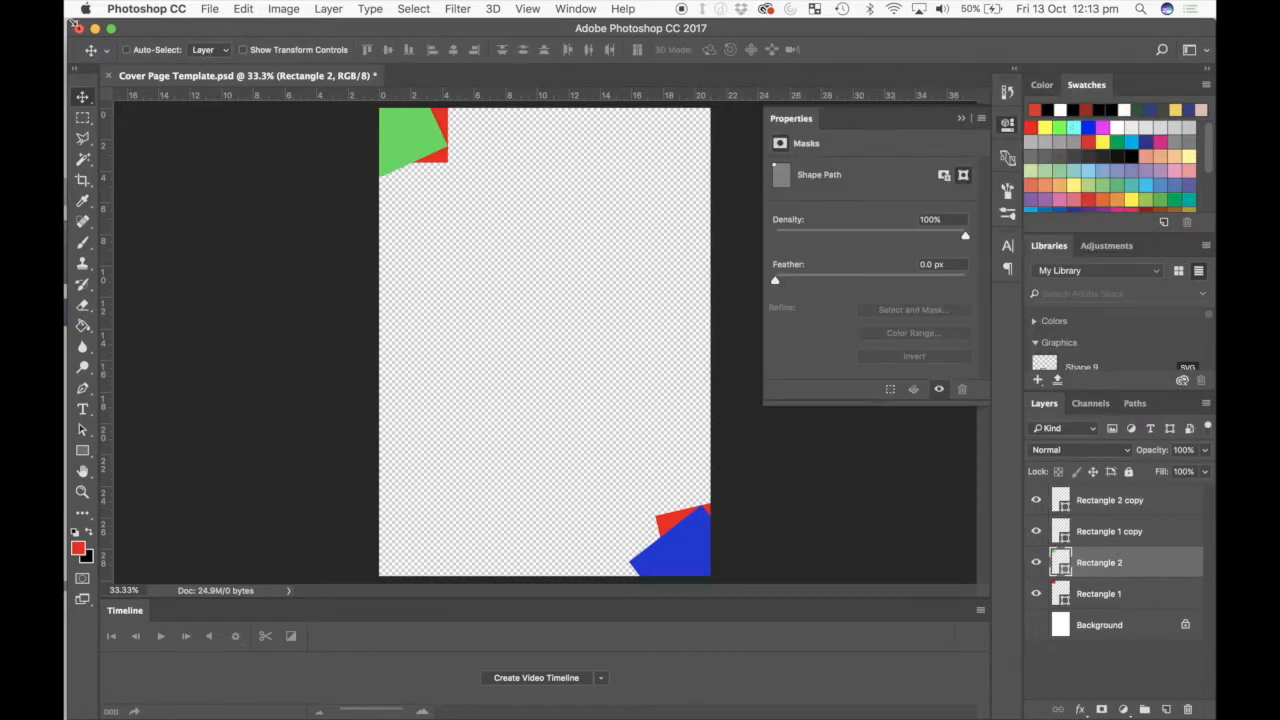
{"action": "left_click", "coordinate": [80, 31]}
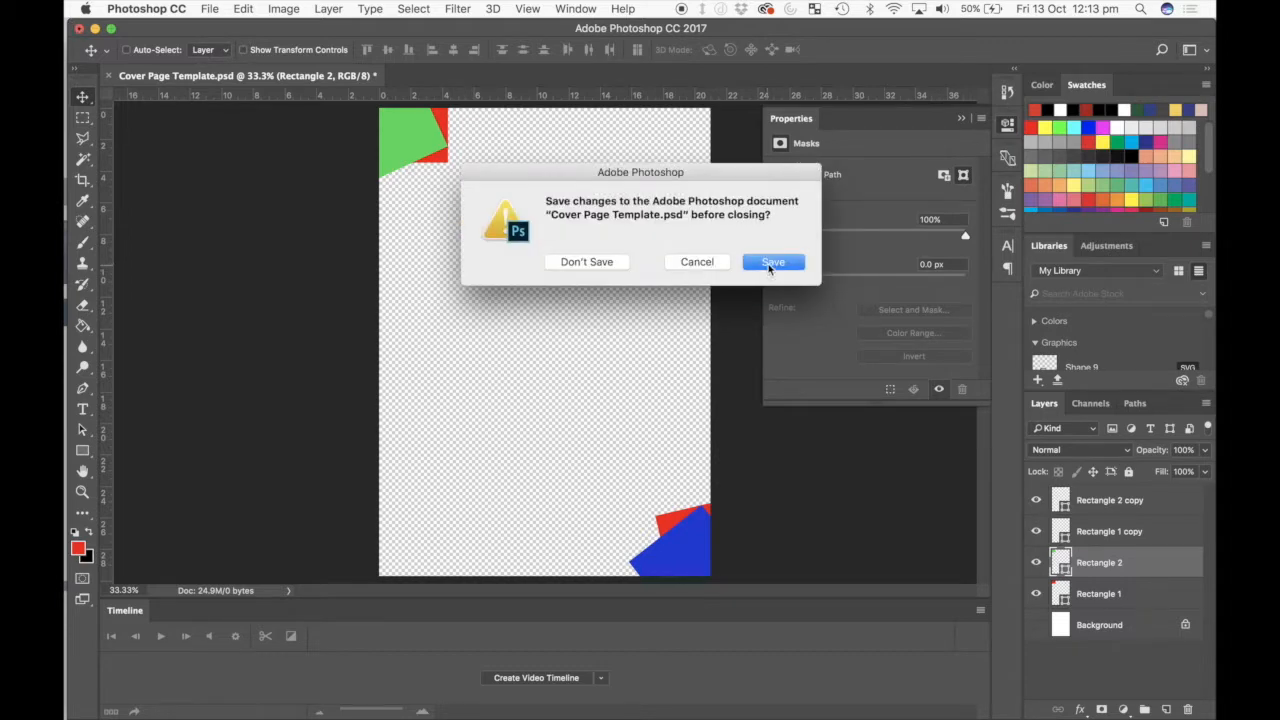
{"action": "left_click", "coordinate": [773, 262]}
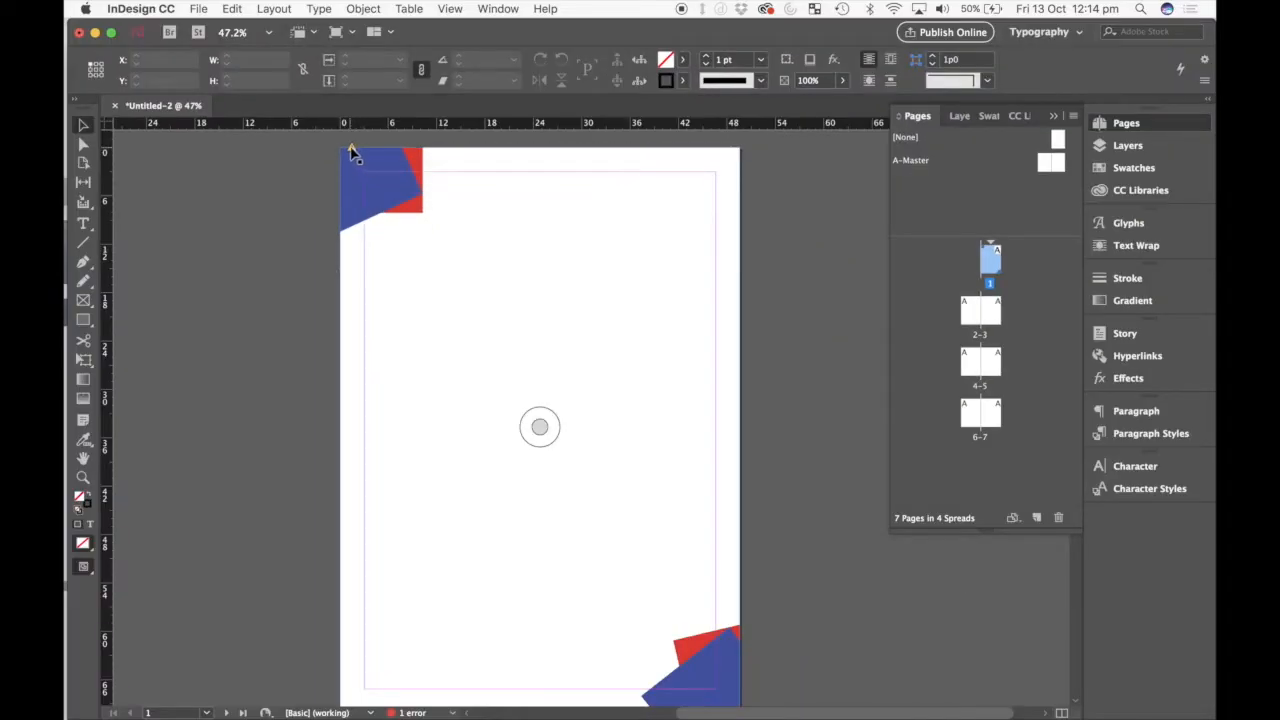
Step: Switch to InDesign and update the modified Cover Page Template.psd link on page 1
{"action": "left_click", "coordinate": [351, 150]}
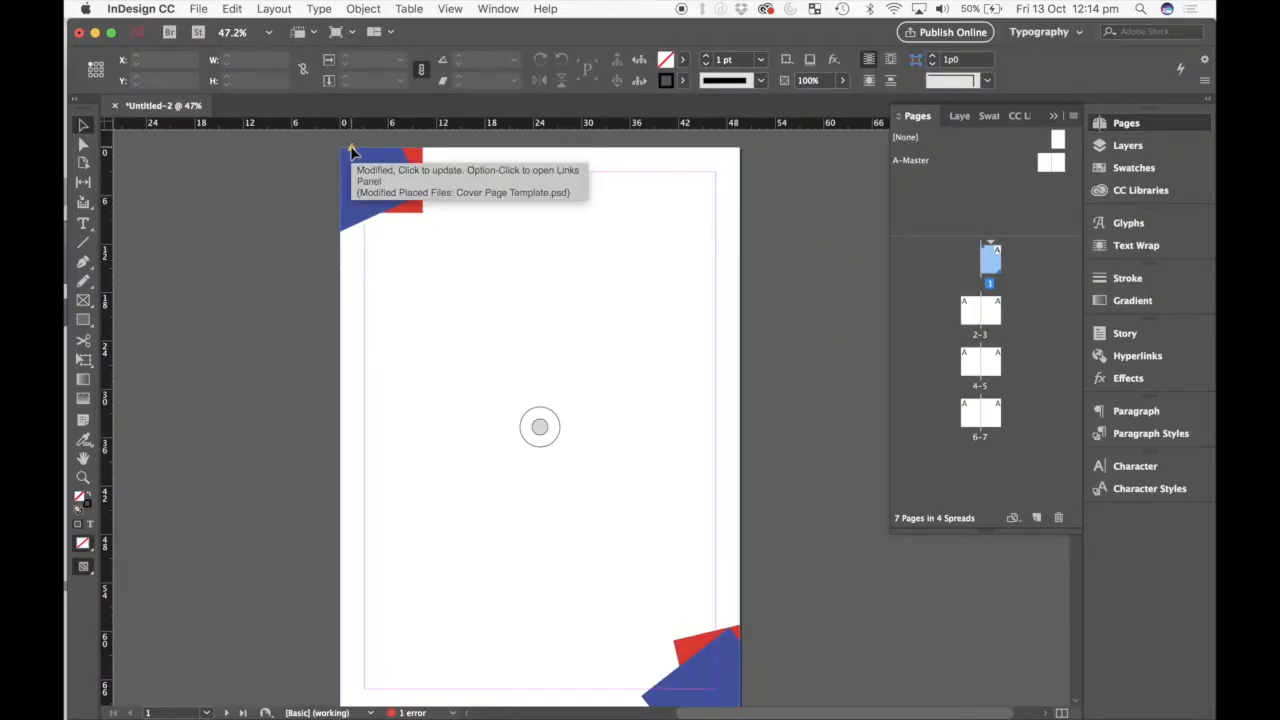
{"action": "left_click", "coordinate": [275, 312]}
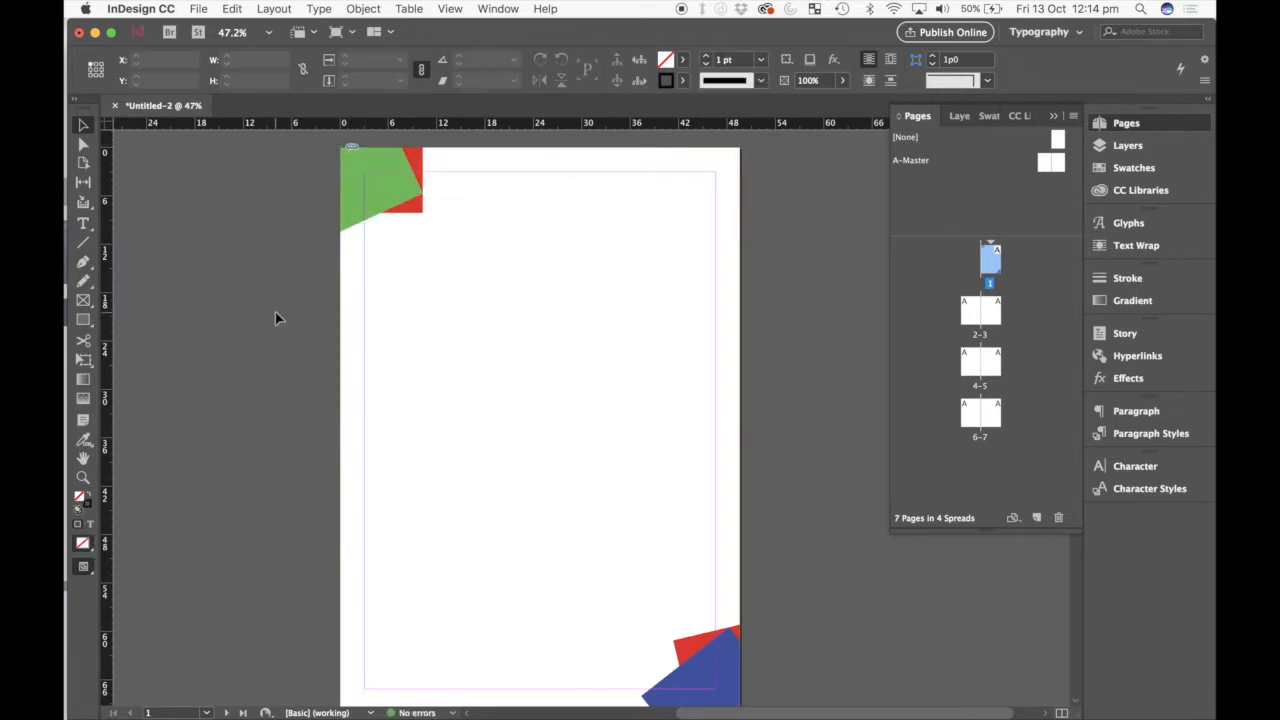
{"action": "scroll", "coordinate": [275, 312], "scroll_direction": "down", "scroll_amount": 3}
{"action": "scroll", "coordinate": [275, 312], "scroll_direction": "up", "scroll_amount": 3}
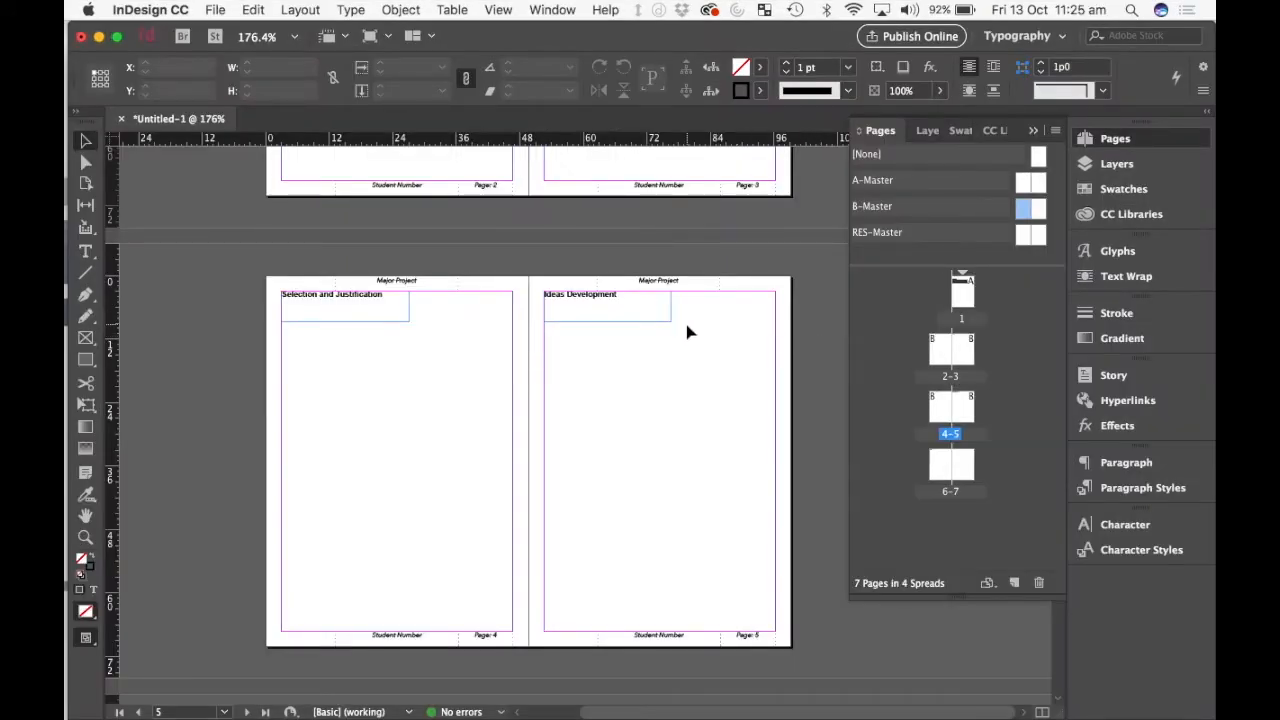
Step: Start exporting the seven-page folio document to the Desktop in Adobe PDF (Print) format
{"action": "scroll", "coordinate": [687, 332], "scroll_direction": "down", "scroll_amount": 5}
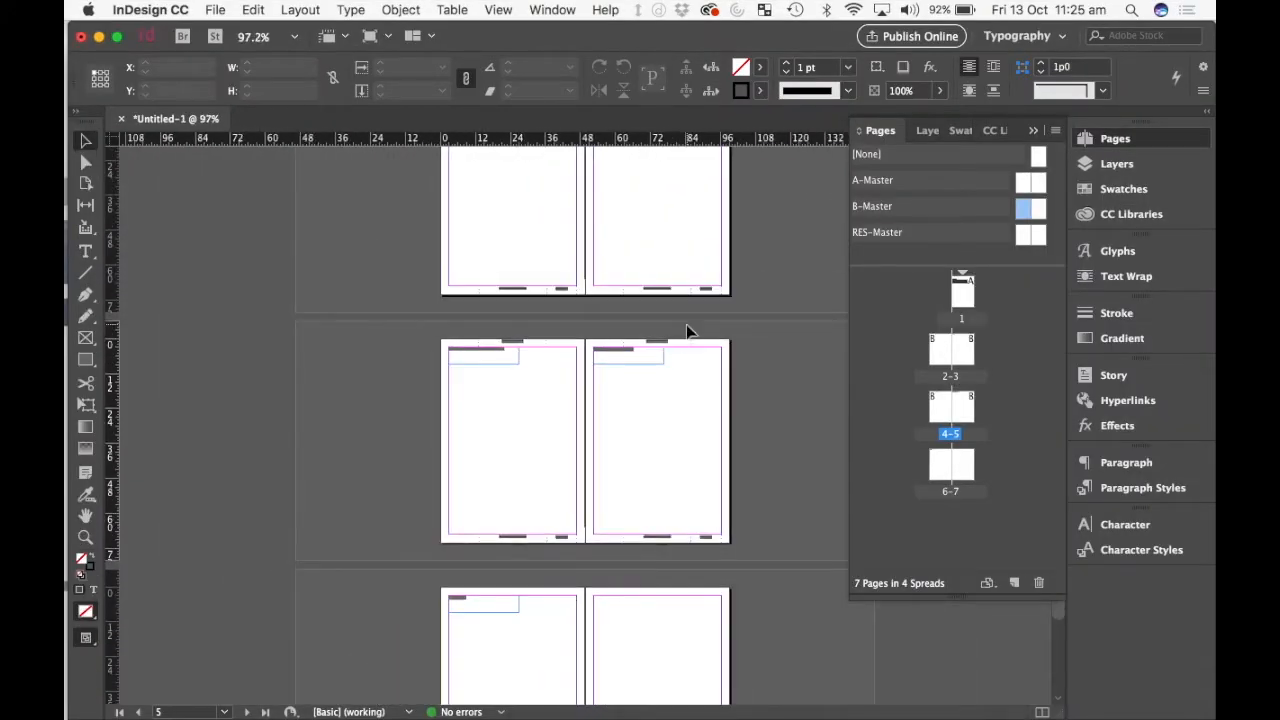
{"action": "scroll", "coordinate": [687, 332], "scroll_direction": "up", "scroll_amount": 3}
{"action": "scroll", "coordinate": [687, 332], "scroll_direction": "up", "scroll_amount": 10}
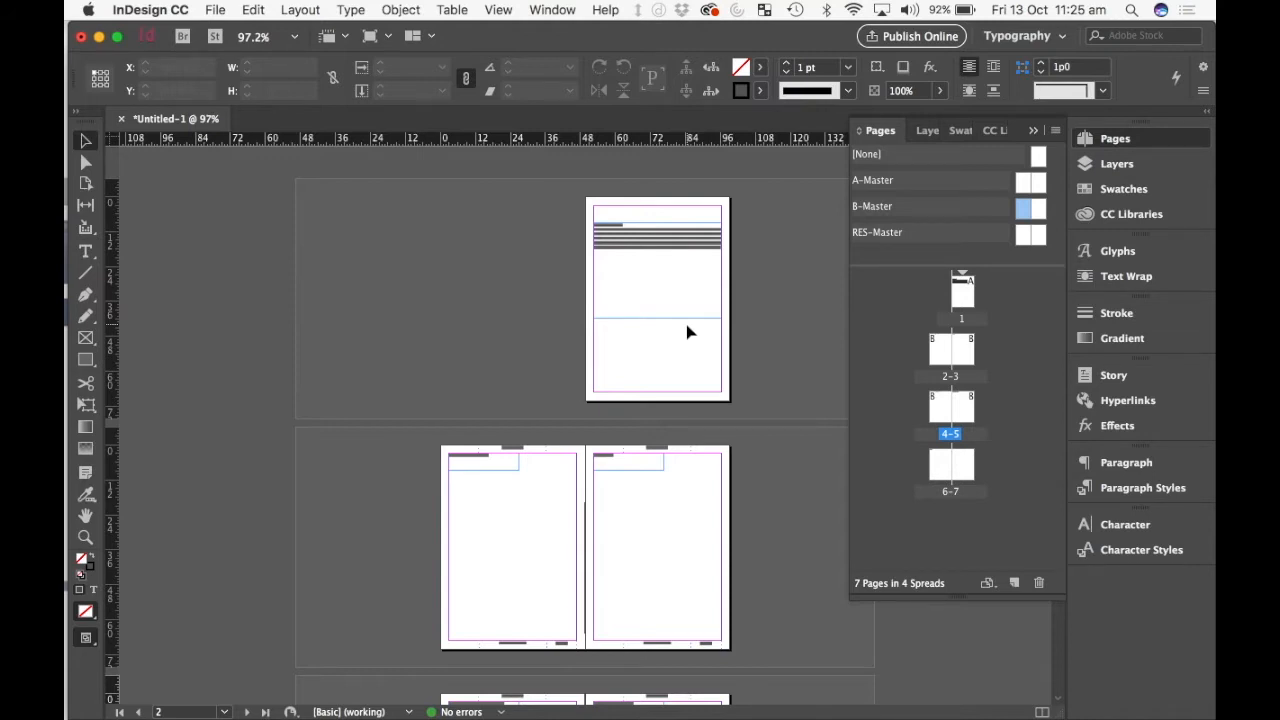
{"action": "left_click", "coordinate": [216, 11]}
{"action": "left_click", "coordinate": [278, 321]}
{"action": "left_click", "coordinate": [658, 480]}
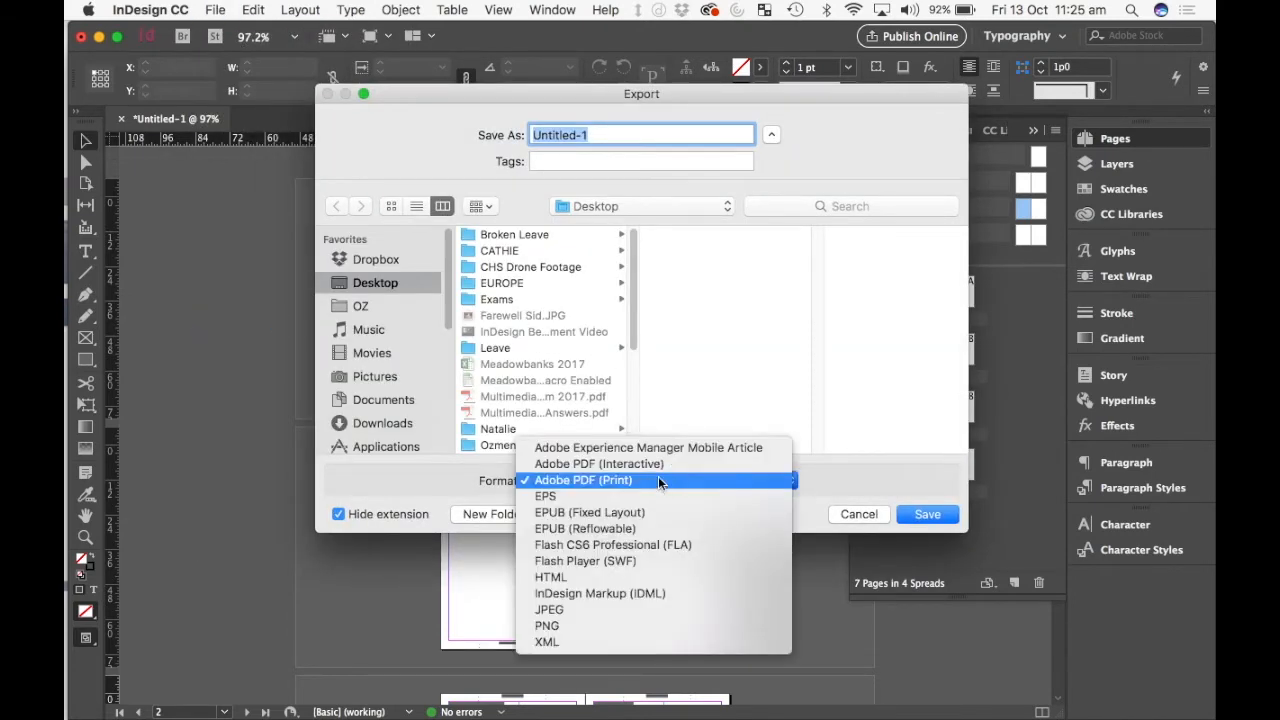
{"action": "left_click", "coordinate": [600, 484]}
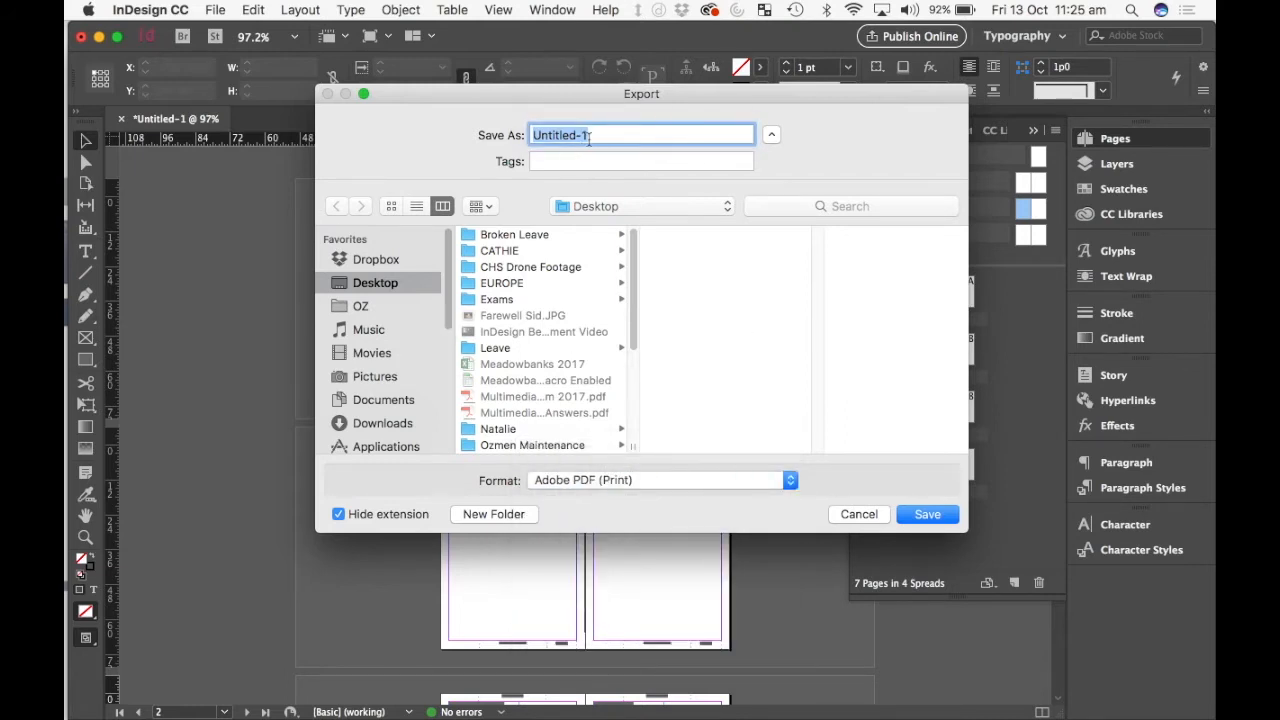
Step: Name the export Major Project and export all pages as a PDF with the modified High Quality Print preset
{"action": "type", "text": "Major Major"}
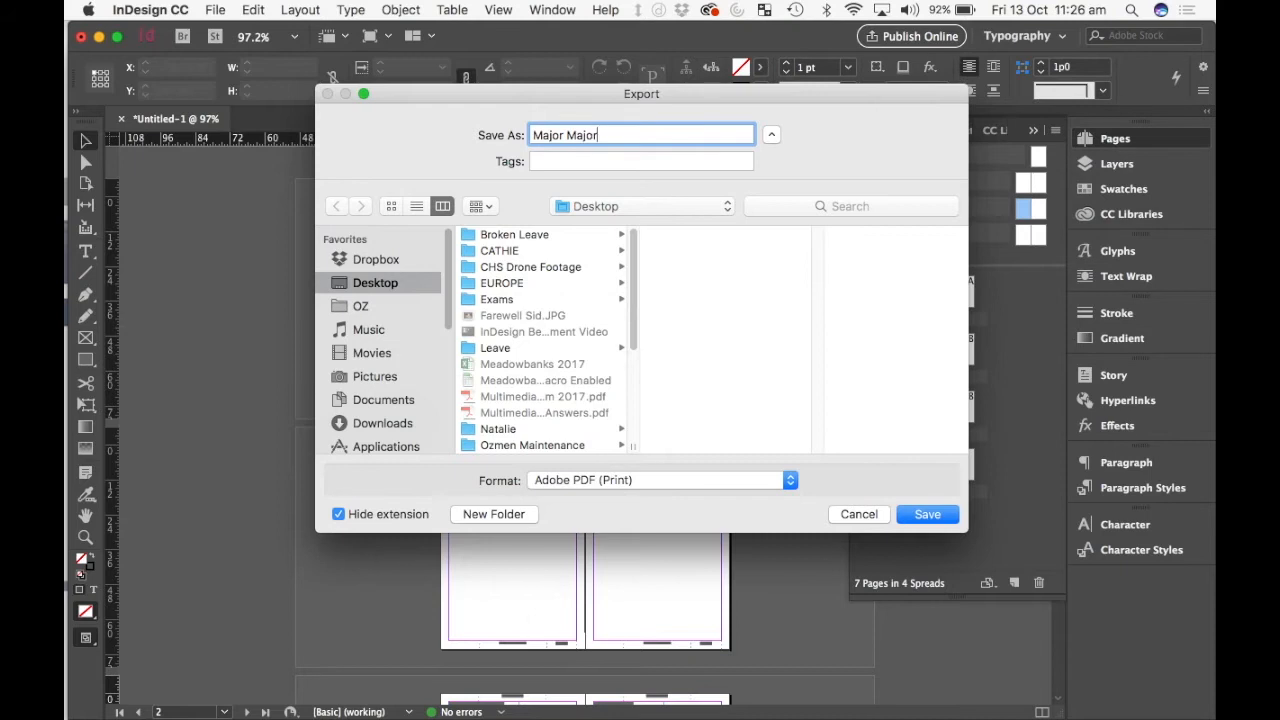
{"action": "key", "text": "BackSpace"}
{"action": "key", "text": "BackSpace"}
{"action": "key", "text": "BackSpace"}
{"action": "key", "text": "BackSpace"}
{"action": "type", "text": "Project"}
{"action": "left_click", "coordinate": [936, 518]}
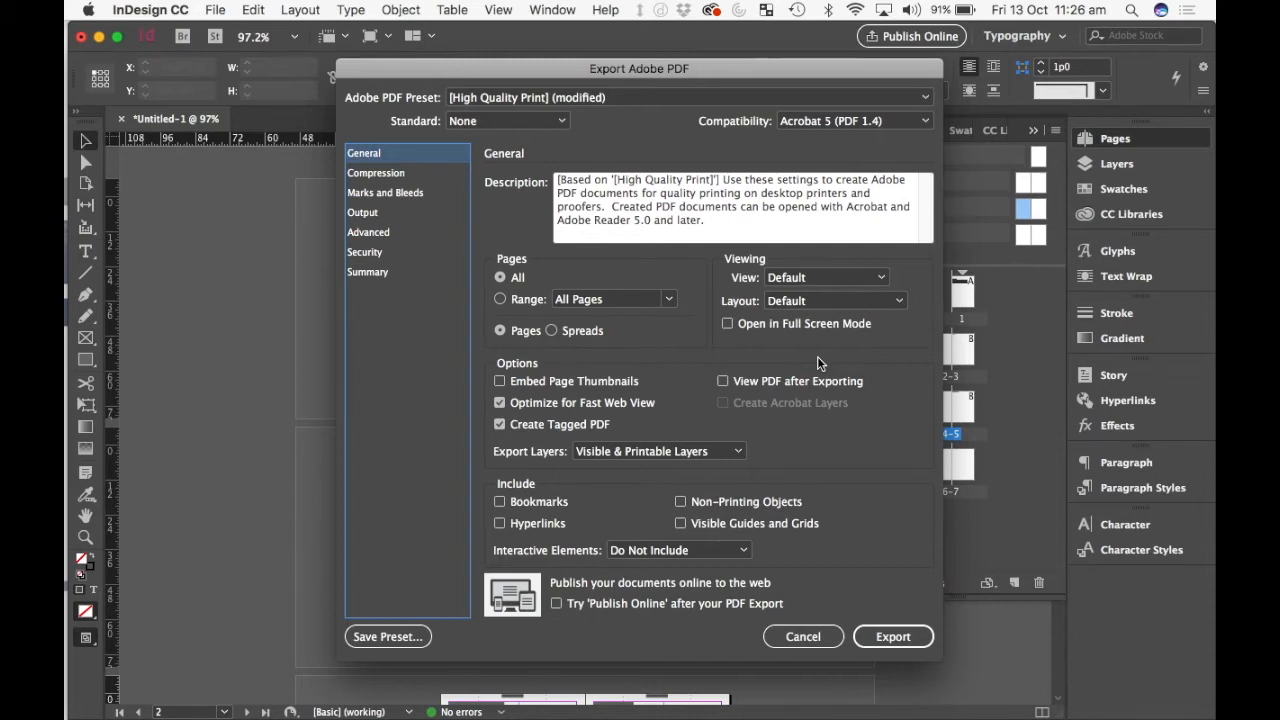
{"action": "left_click", "coordinate": [892, 636]}
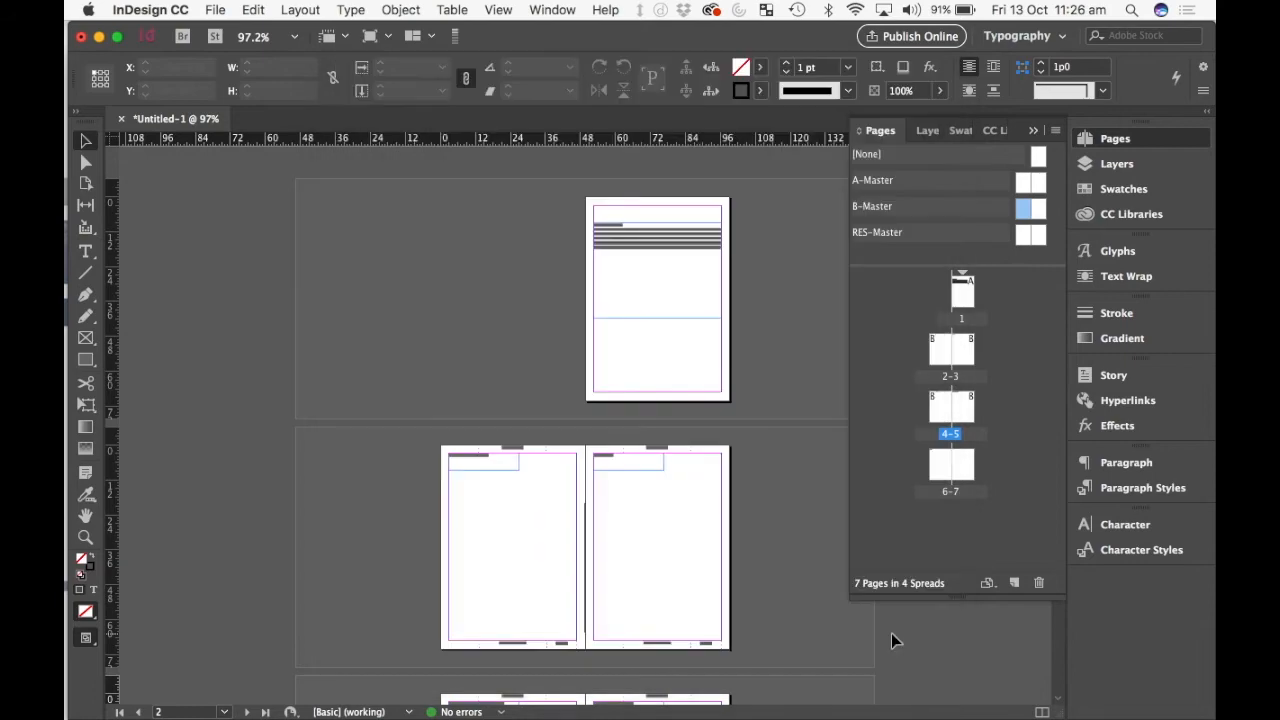
Step: Open Major Project.pdf from the Desktop in Acrobat and review its table of contents and following pages
{"action": "key", "text": "F11"}
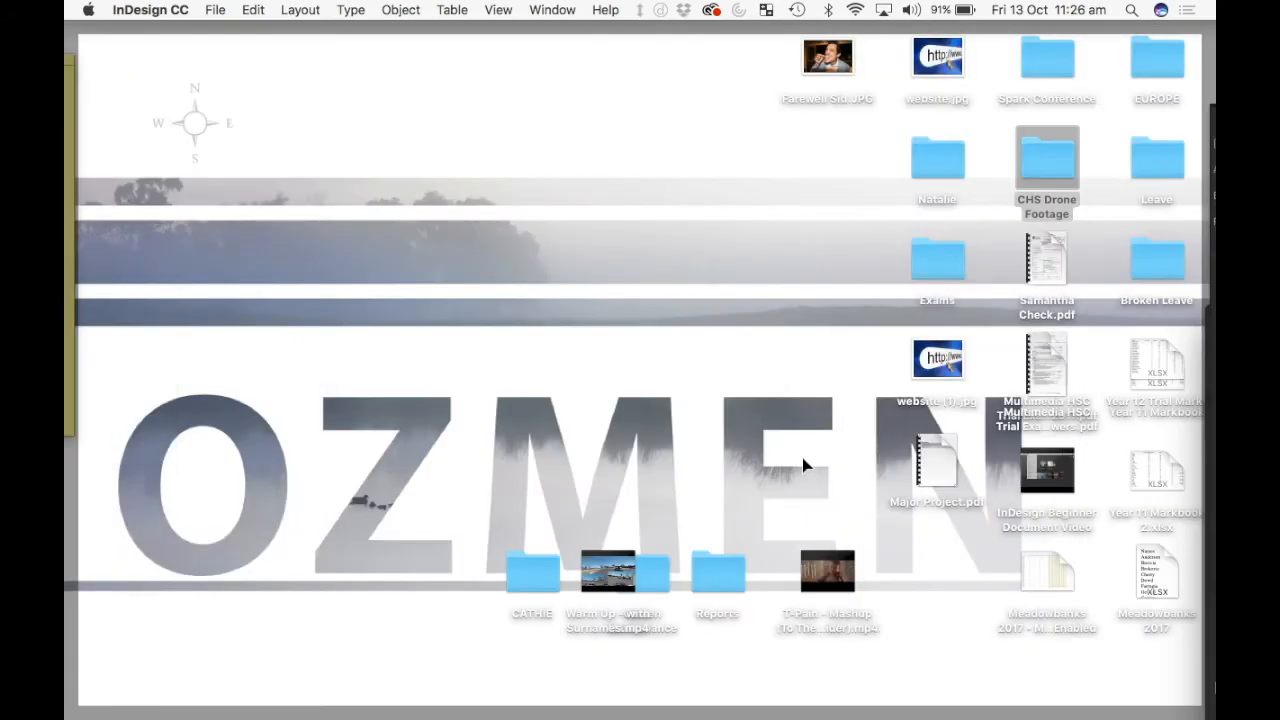
{"action": "double_click", "coordinate": [937, 458]}
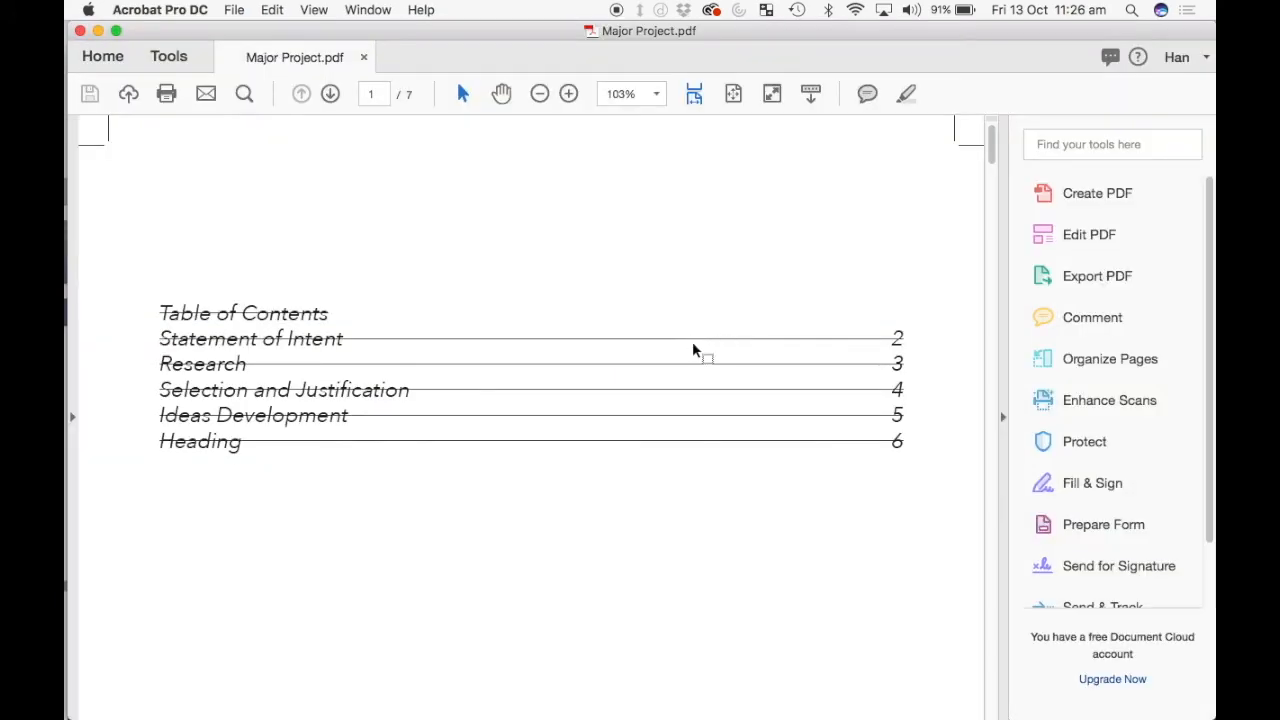
{"action": "scroll", "coordinate": [646, 437], "scroll_direction": "down", "scroll_amount": 15}
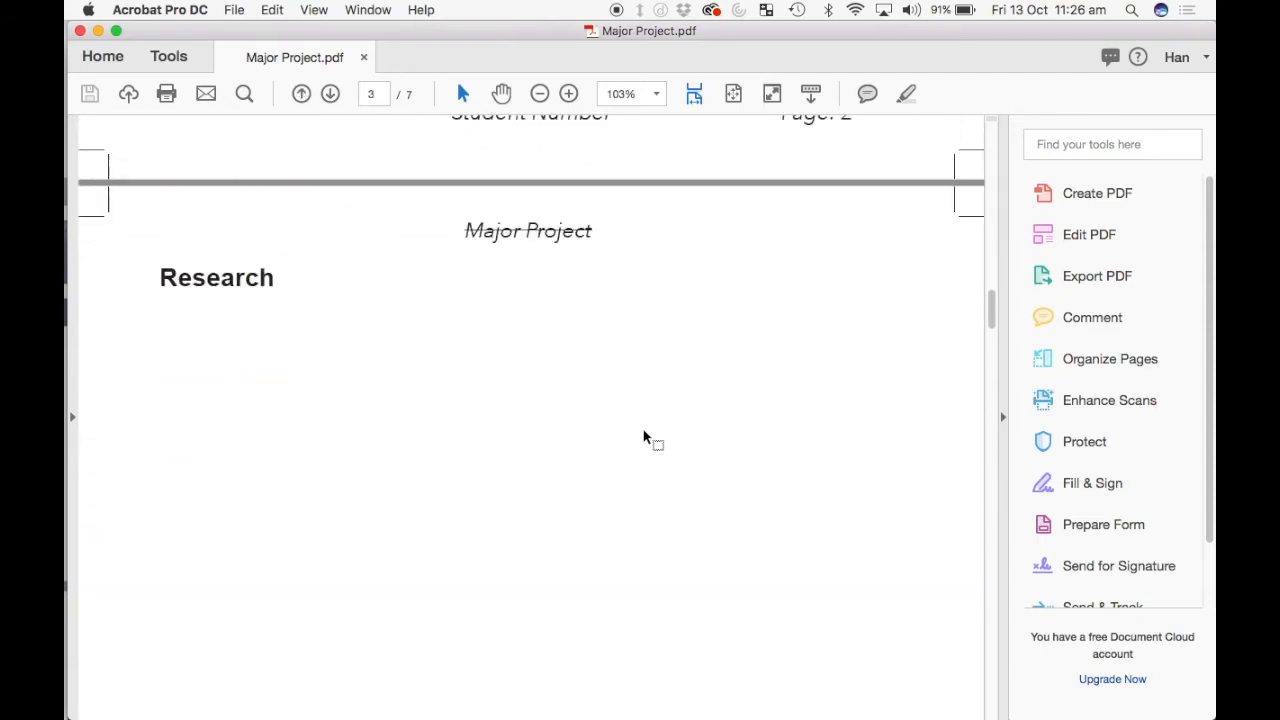
{"action": "scroll", "coordinate": [646, 437], "scroll_direction": "down", "scroll_amount": 5}
{"action": "scroll", "coordinate": [646, 437], "scroll_direction": "up", "scroll_amount": 5}
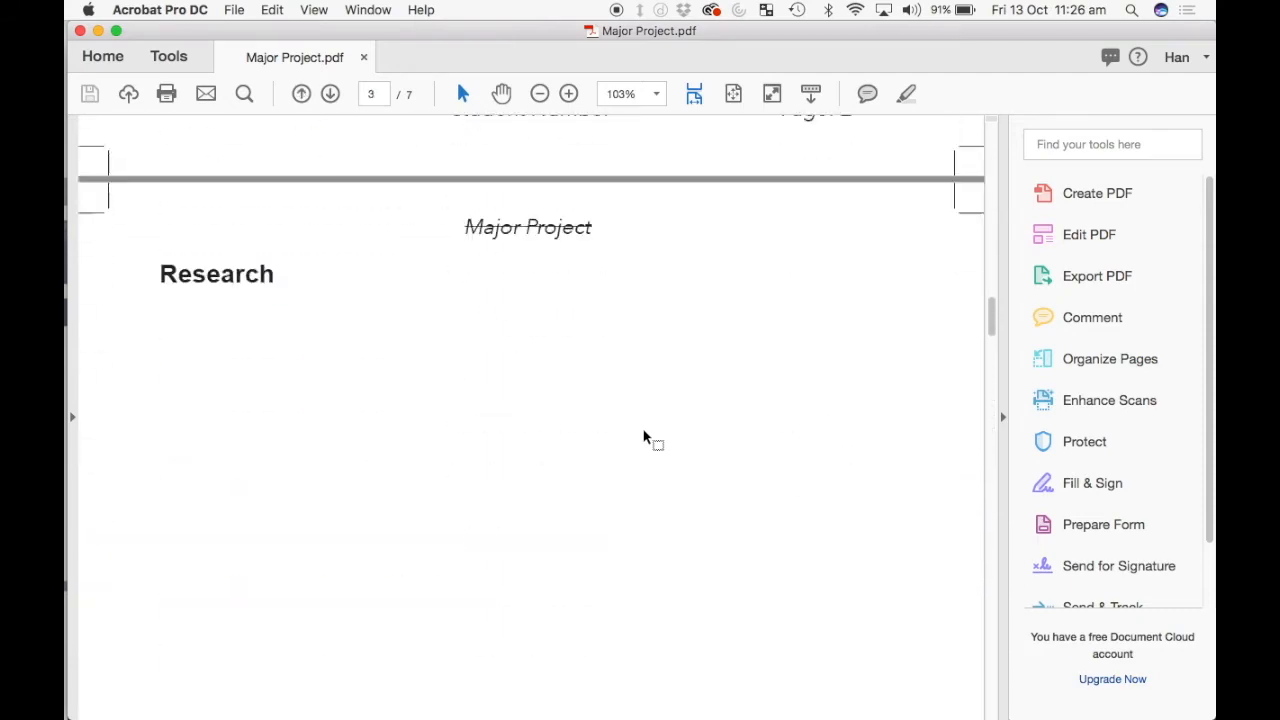
{"action": "scroll", "coordinate": [644, 437], "scroll_direction": "up", "scroll_amount": 15}
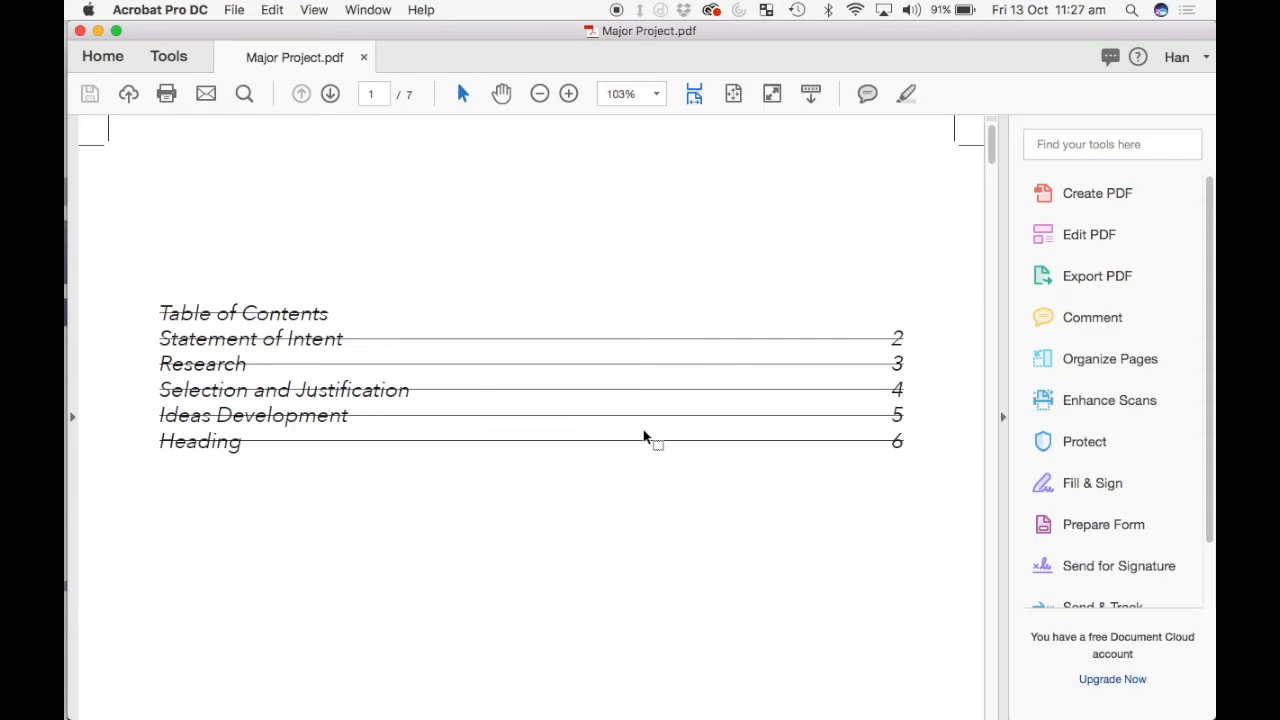
Step: Return to InDesign, reopen the PDF export for Major Project to examine its General and Compression settings, and cancel the export
{"action": "key", "text": "ctrl+Up"}
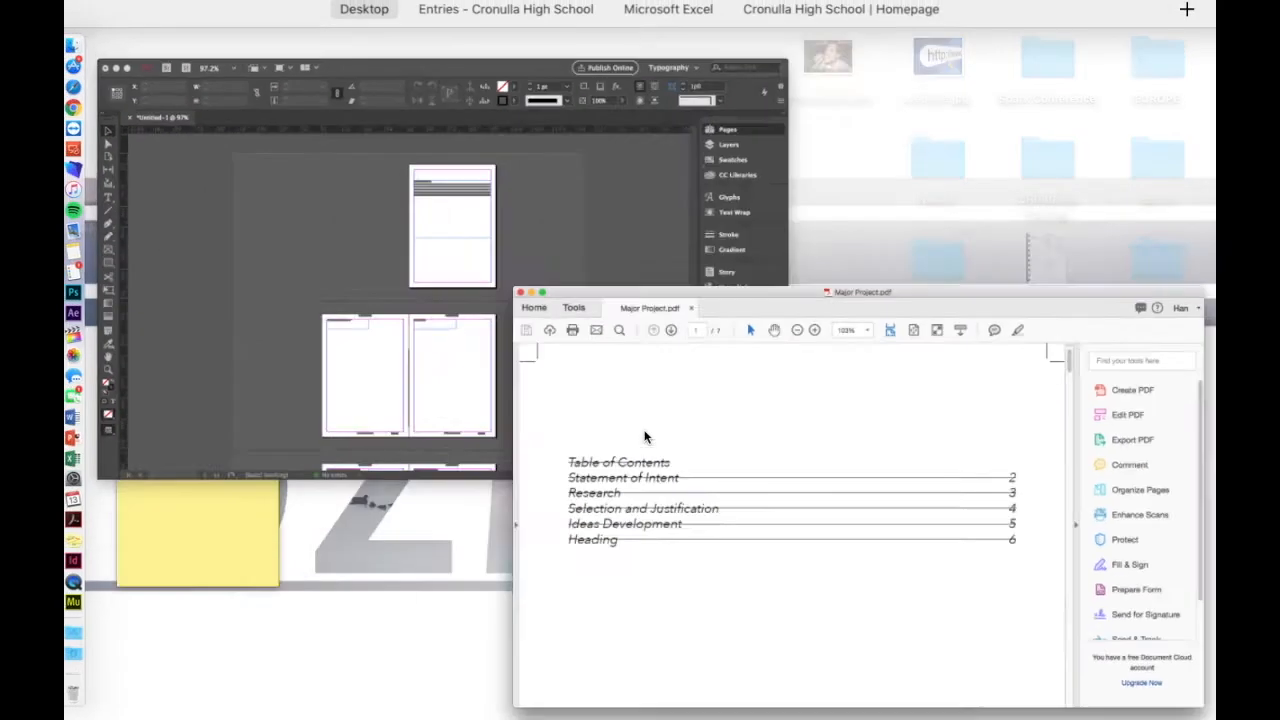
{"action": "left_click", "coordinate": [523, 229]}
{"action": "left_click", "coordinate": [217, 11]}
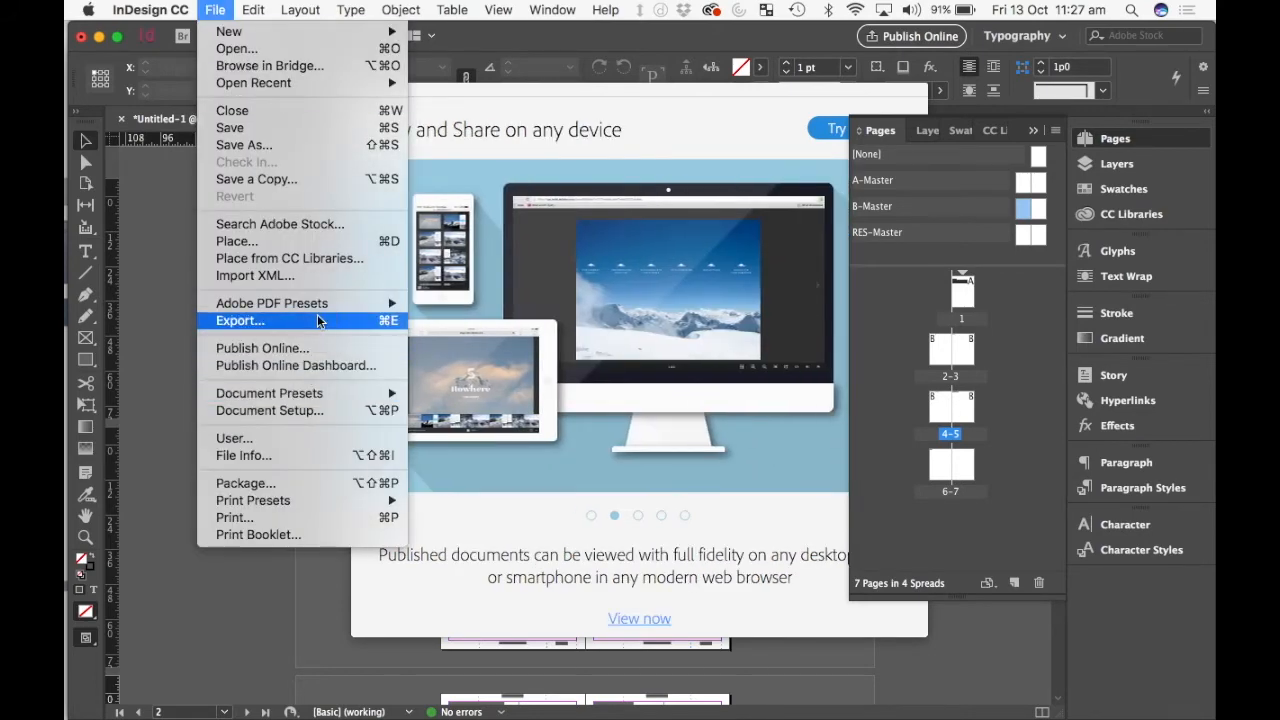
{"action": "left_click", "coordinate": [322, 320]}
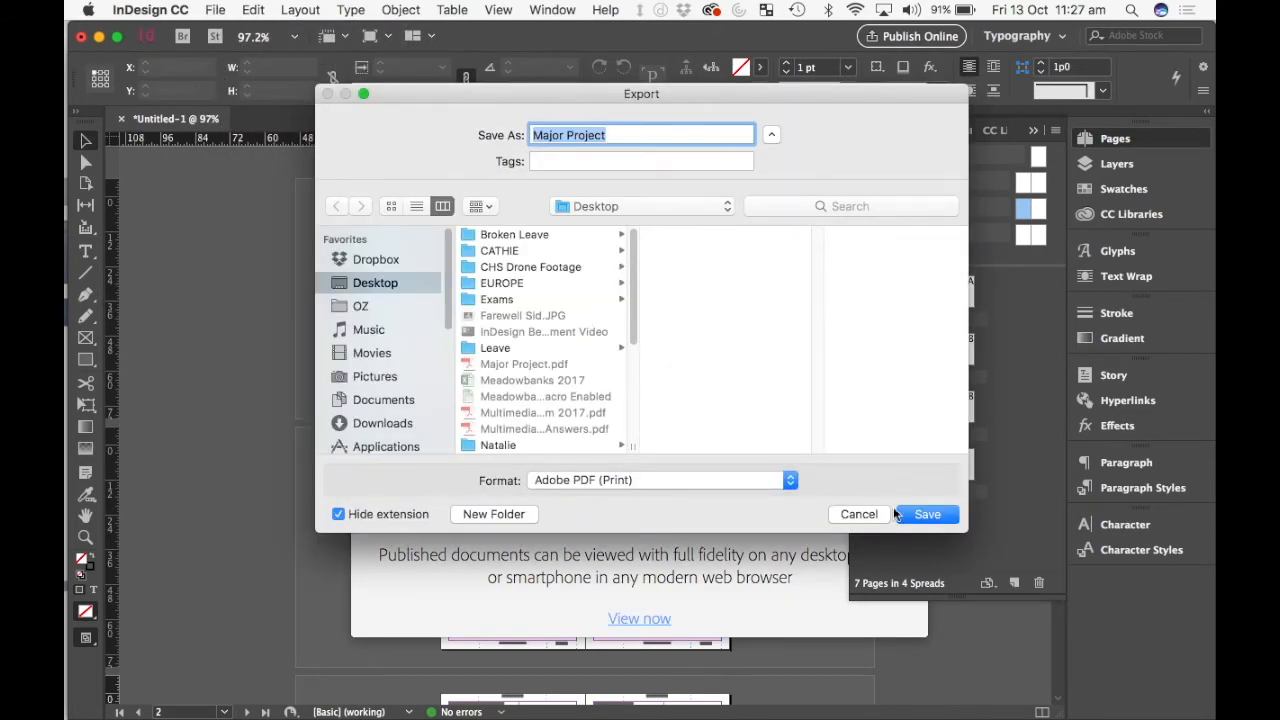
{"action": "left_click", "coordinate": [938, 516]}
{"action": "left_click", "coordinate": [774, 212]}
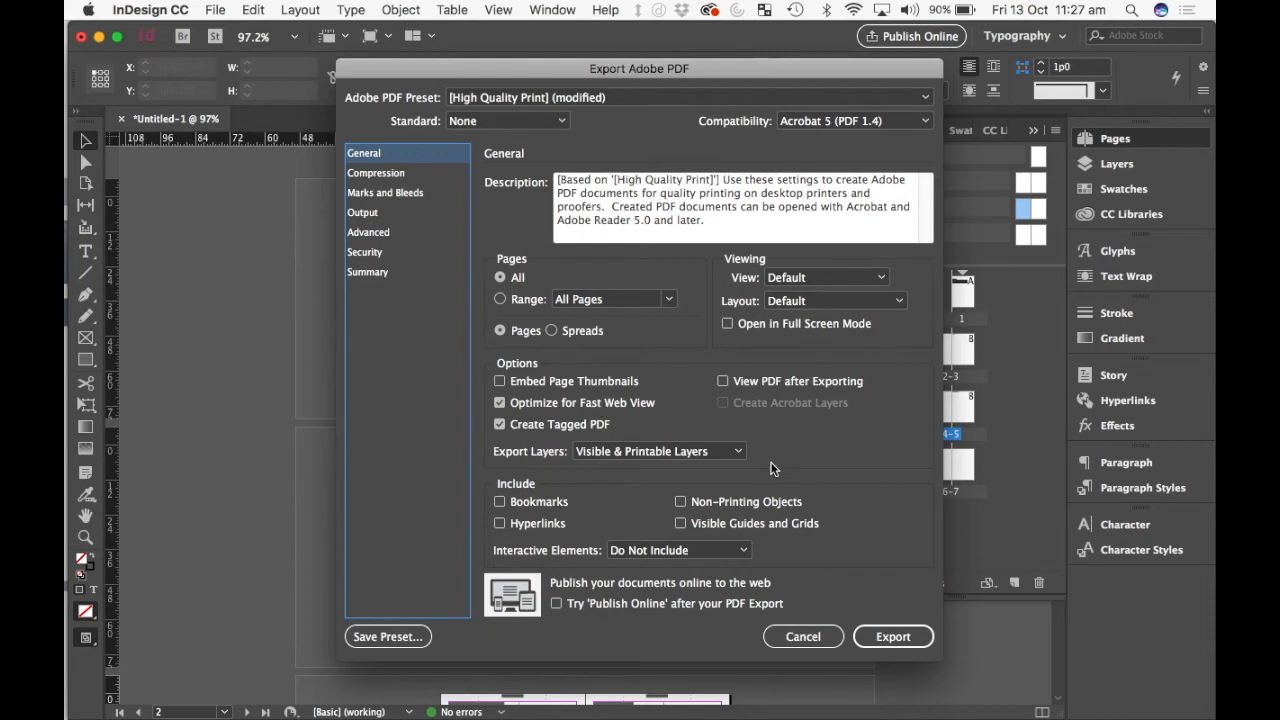
{"action": "left_click", "coordinate": [380, 176]}
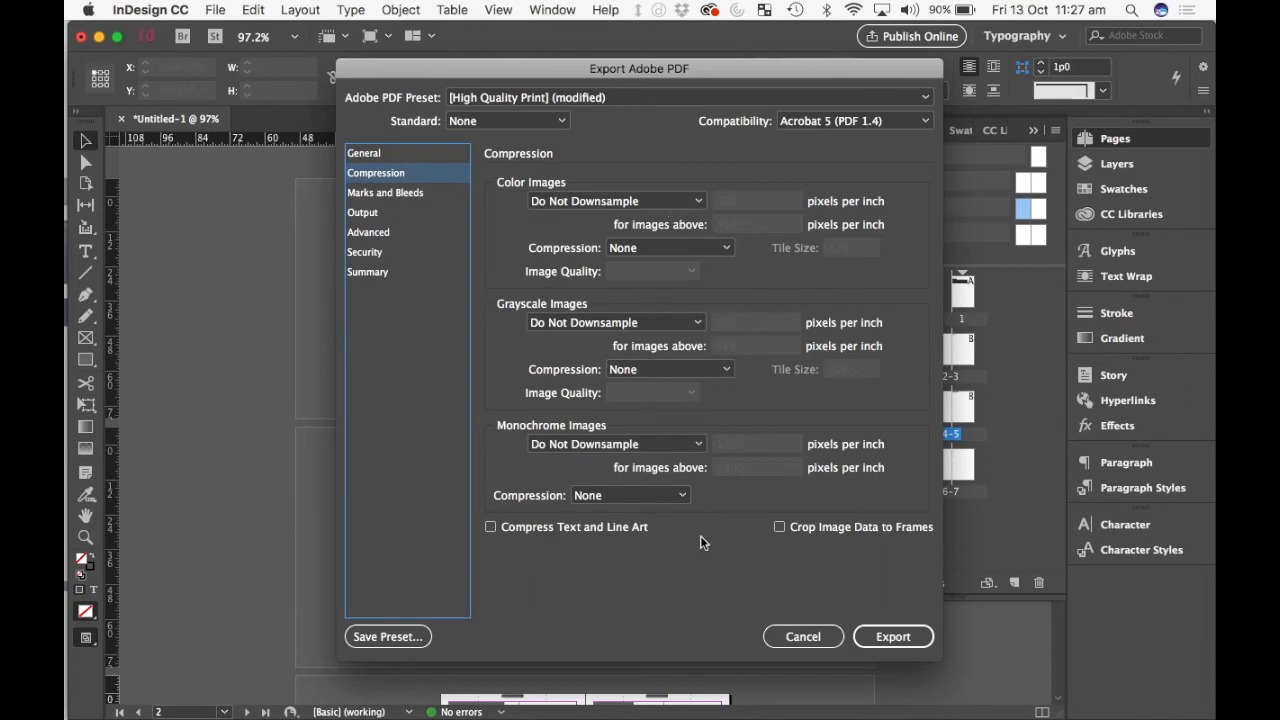
{"action": "left_click", "coordinate": [810, 637]}
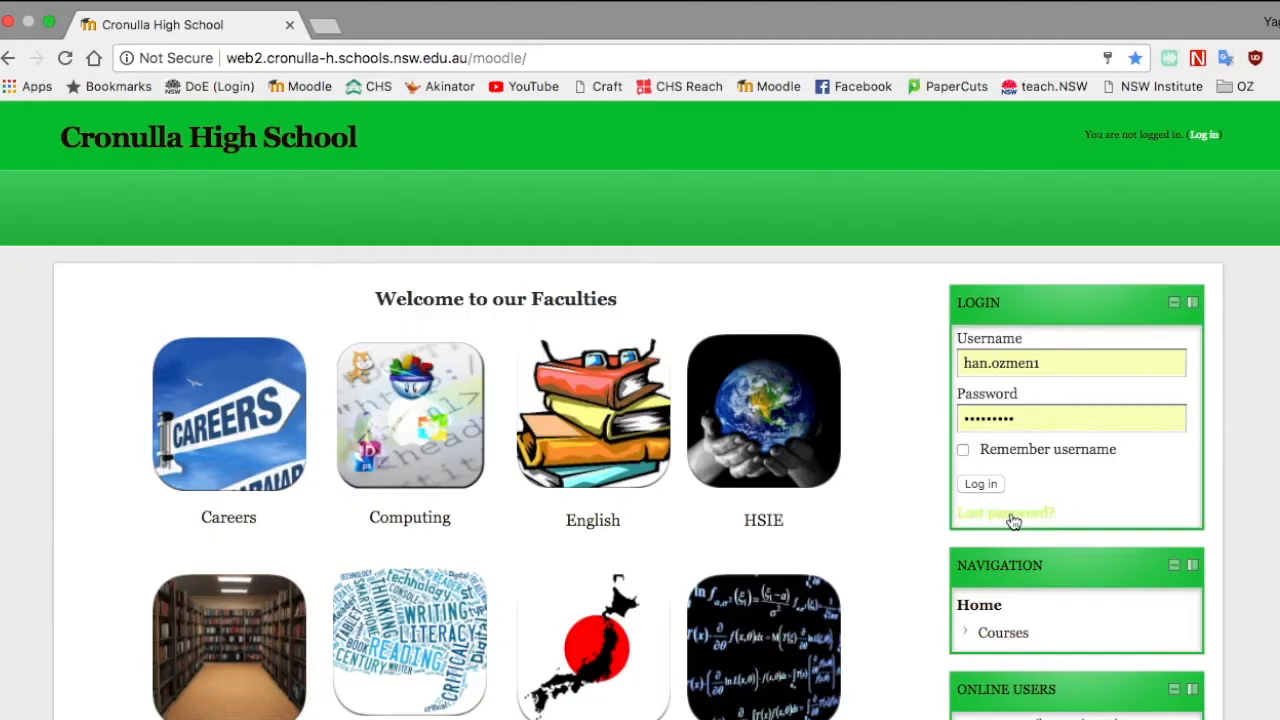
Step: Log in to the Cronulla High School Moodle site in the browser with the saved credentials and open the Computing courses
{"action": "left_click", "coordinate": [982, 485]}
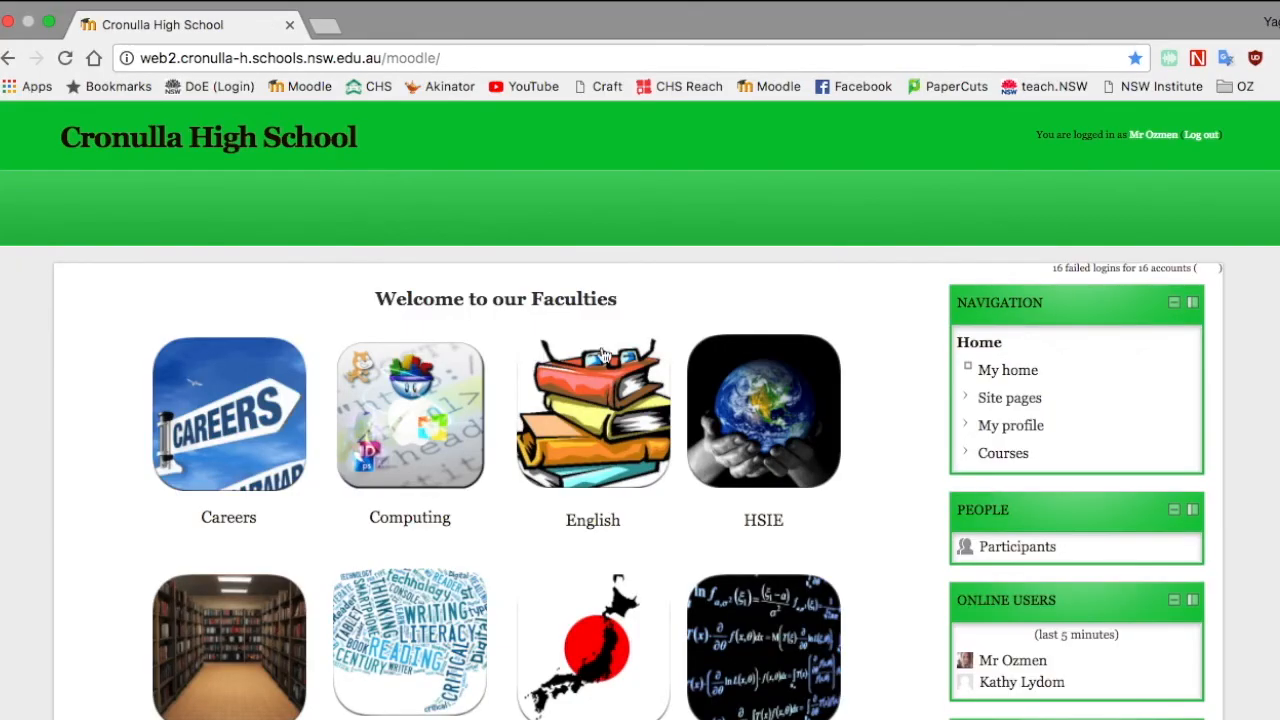
{"action": "left_click", "coordinate": [391, 409]}
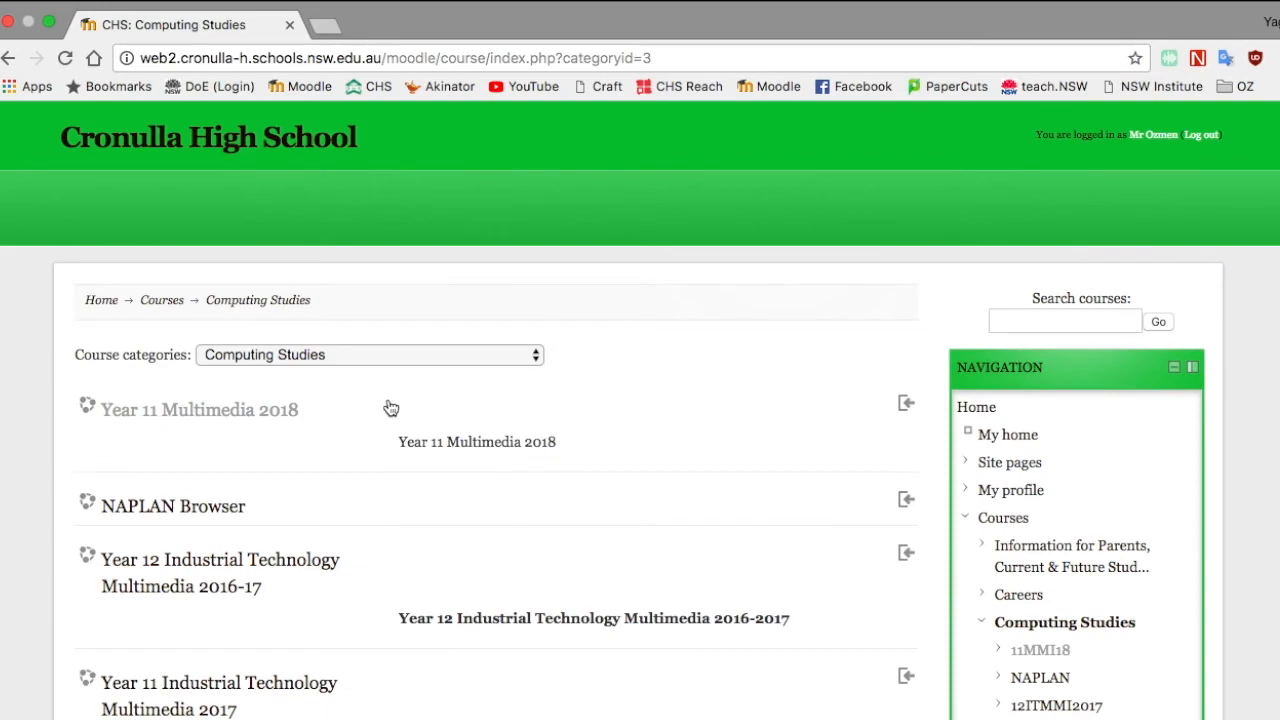
Step: Search Google in a new tab for "indesign how to insert page numbers" and look through the results
{"action": "left_click", "coordinate": [326, 25]}
{"action": "type", "text": "indesig"}
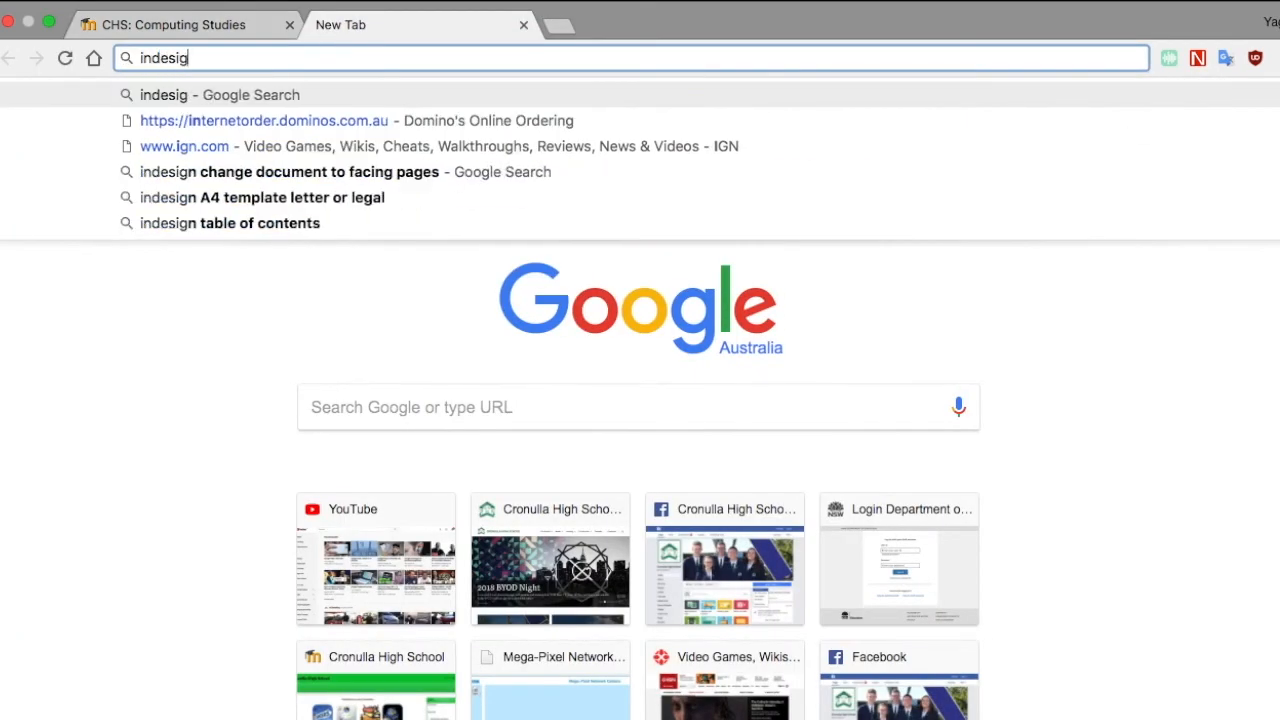
{"action": "type", "text": "n how to "}
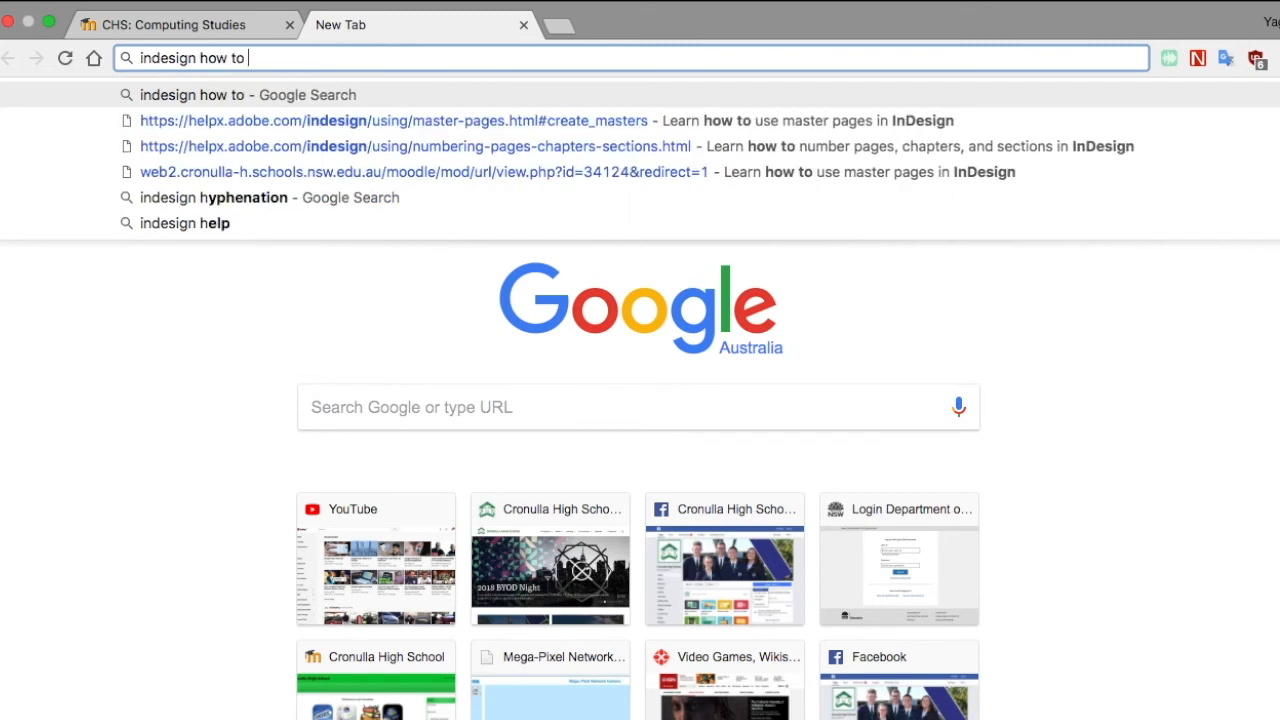
{"action": "type", "text": "insert page "}
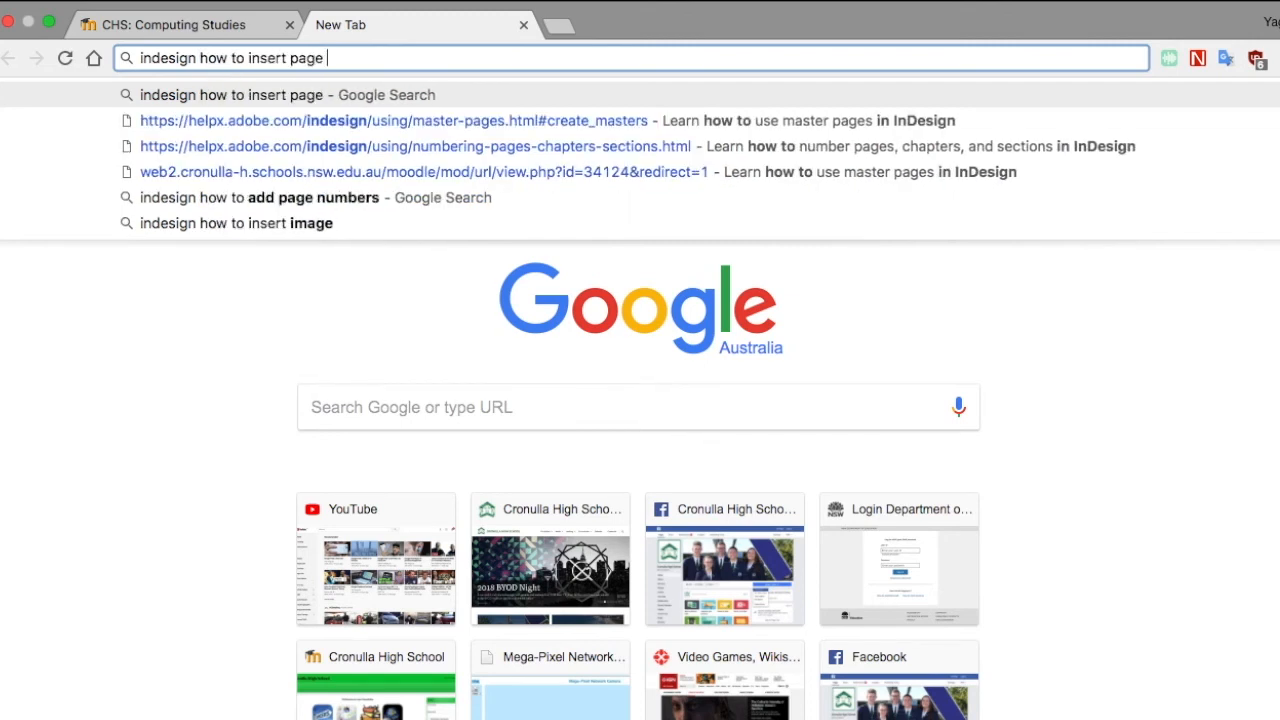
{"action": "type", "text": "numbers"}
{"action": "key", "text": "Return"}
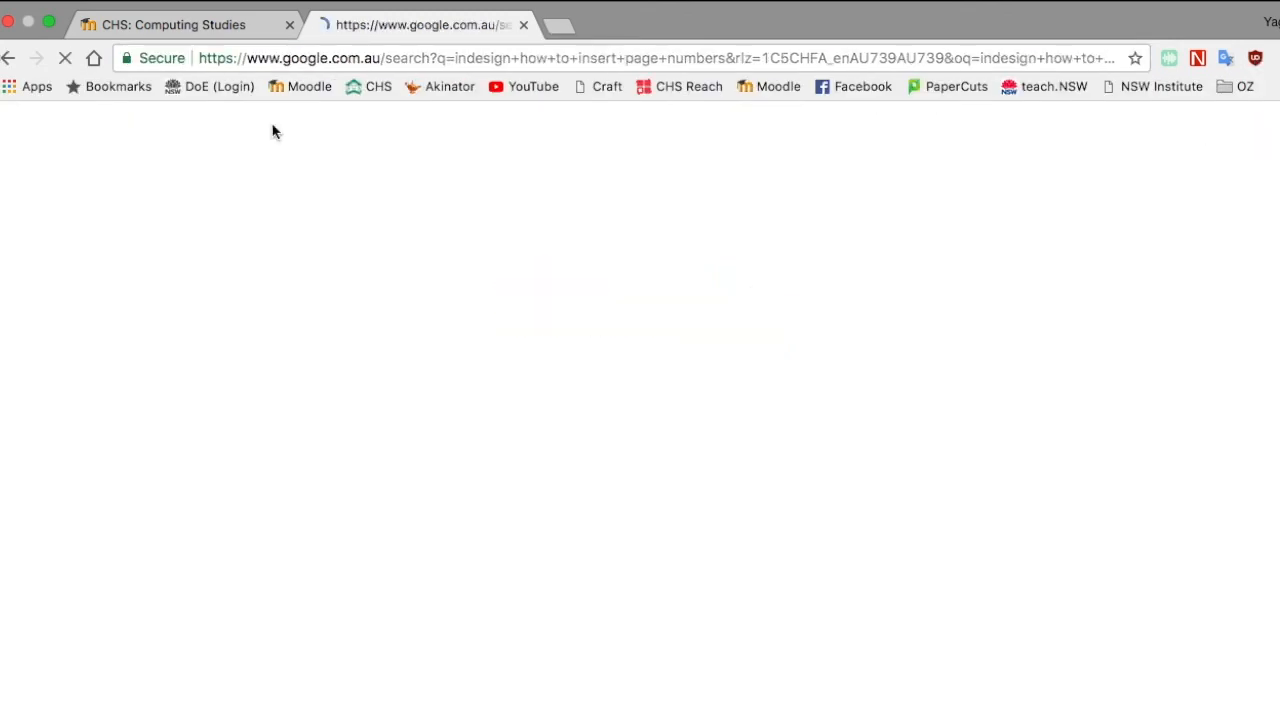
{"action": "scroll", "coordinate": [265, 402], "scroll_direction": "down", "scroll_amount": 1}
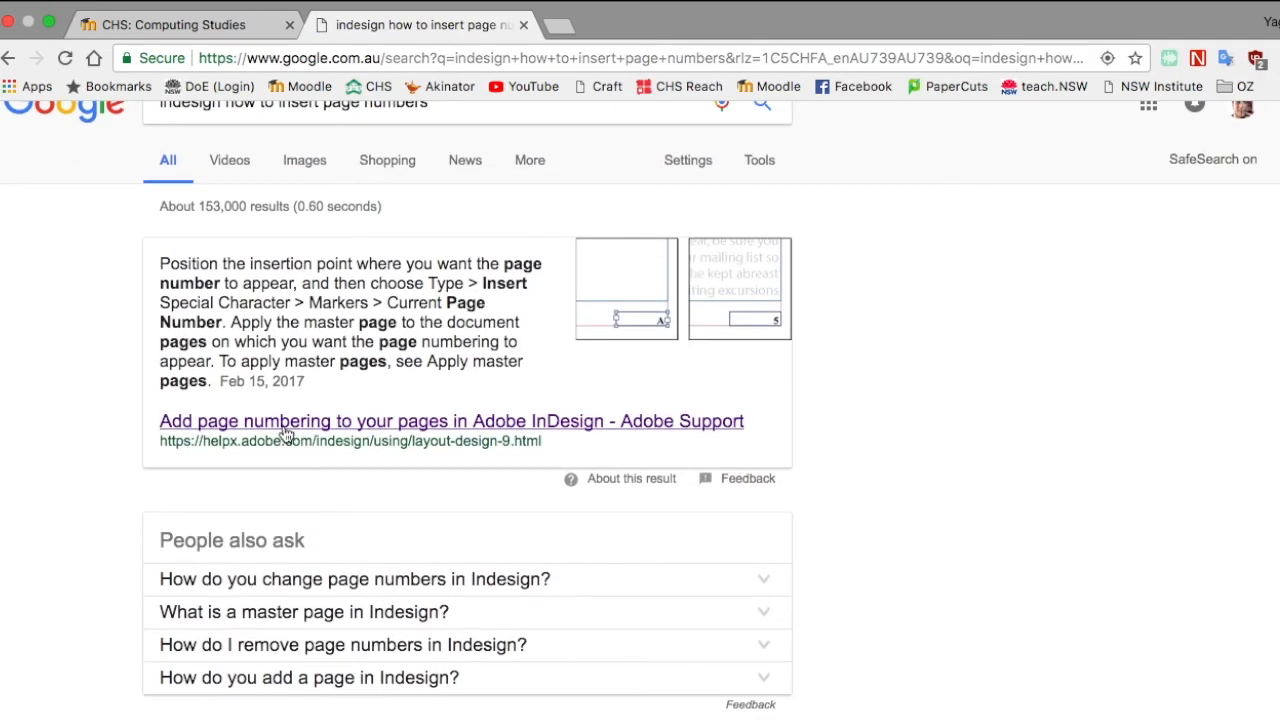
Step: Return to the Moodle Computing Studies course list and open the Year 12 Industrial Technology Multimedia 2016-17 course
{"action": "left_click", "coordinate": [186, 24]}
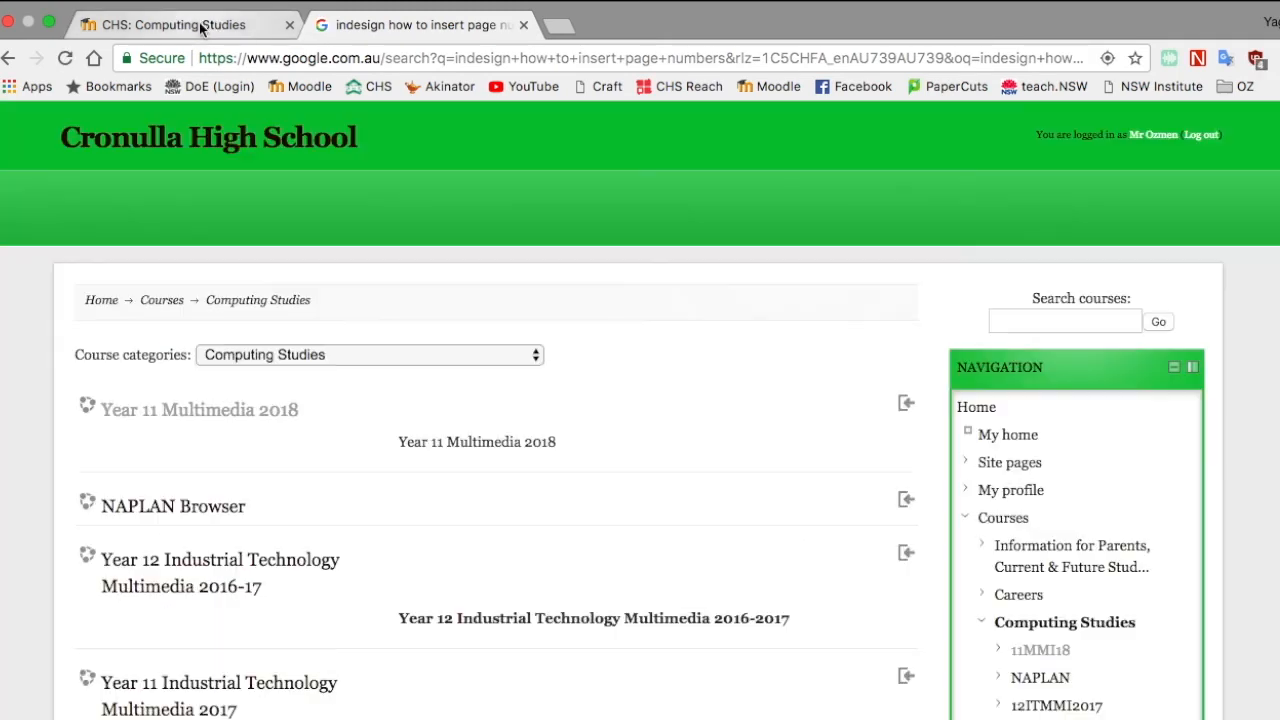
{"action": "scroll", "coordinate": [420, 449], "scroll_direction": "down", "scroll_amount": 2}
{"action": "left_click", "coordinate": [240, 467]}
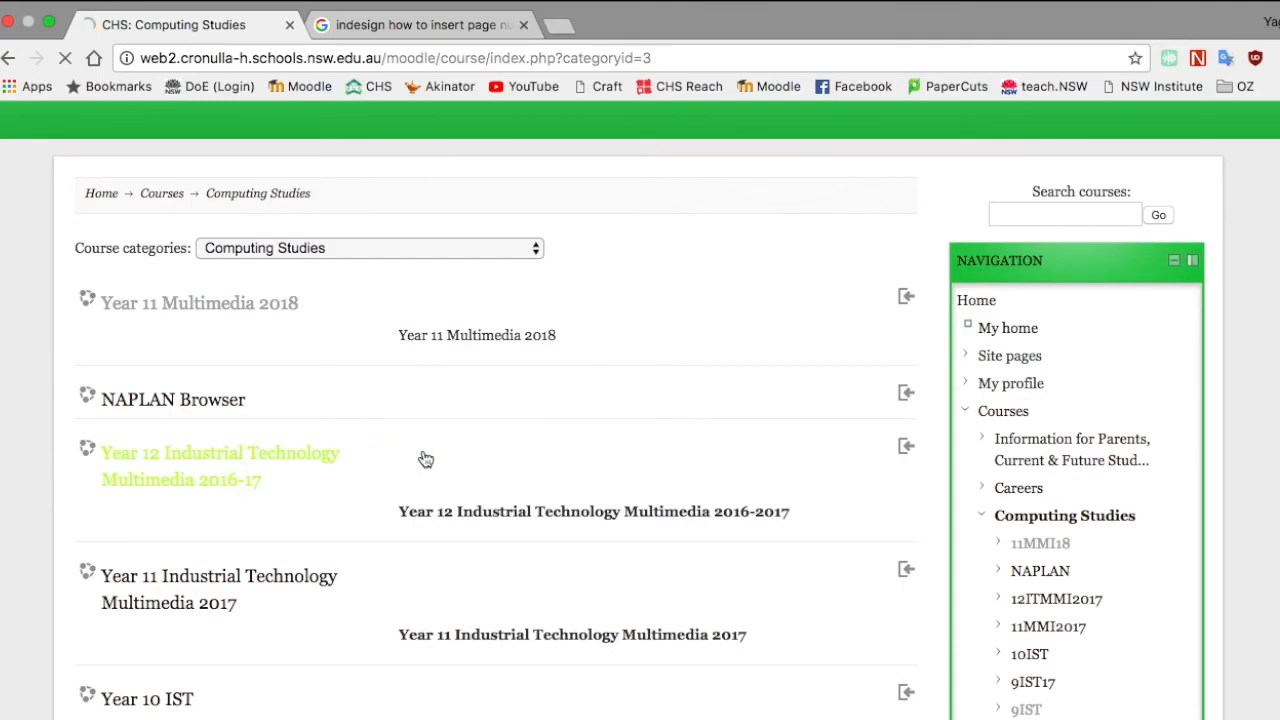
Step: Find the InDesign Help Links under Portfolio Help in Topic 7 and open the link on adding page numbers
{"action": "scroll", "coordinate": [440, 472], "scroll_direction": "down", "scroll_amount": 20}
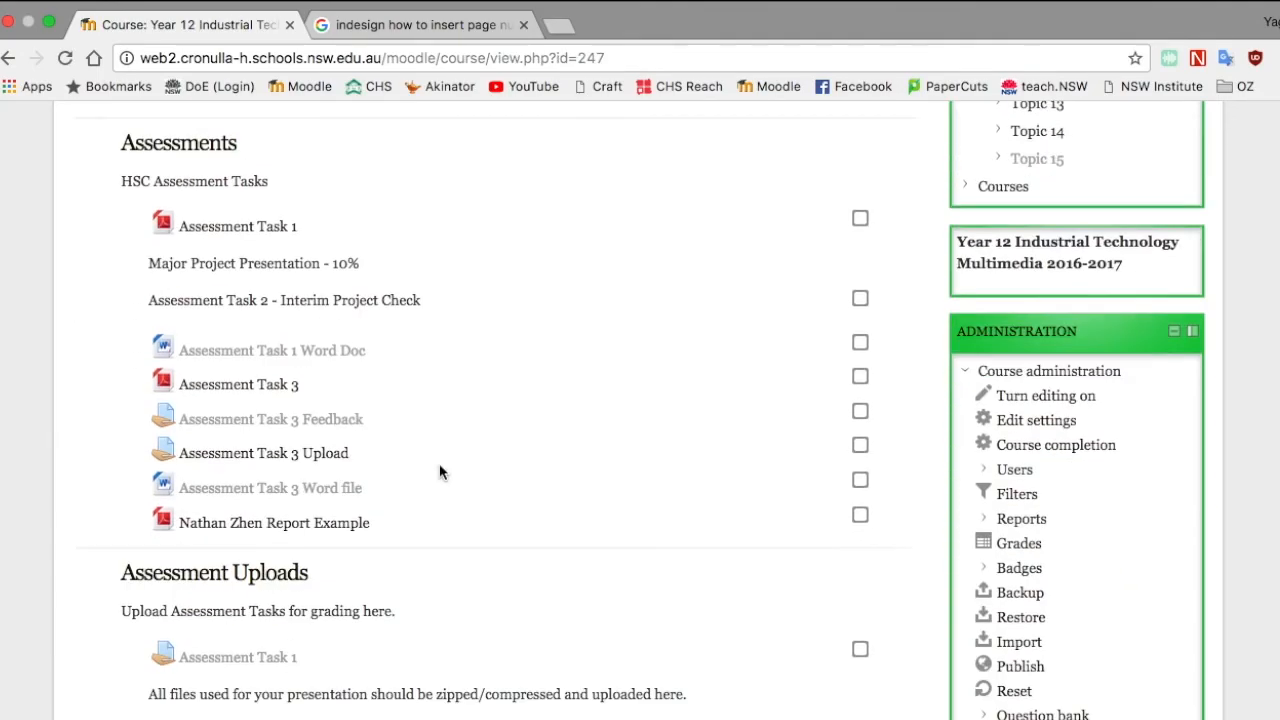
{"action": "scroll", "coordinate": [440, 472], "scroll_direction": "down", "scroll_amount": 20}
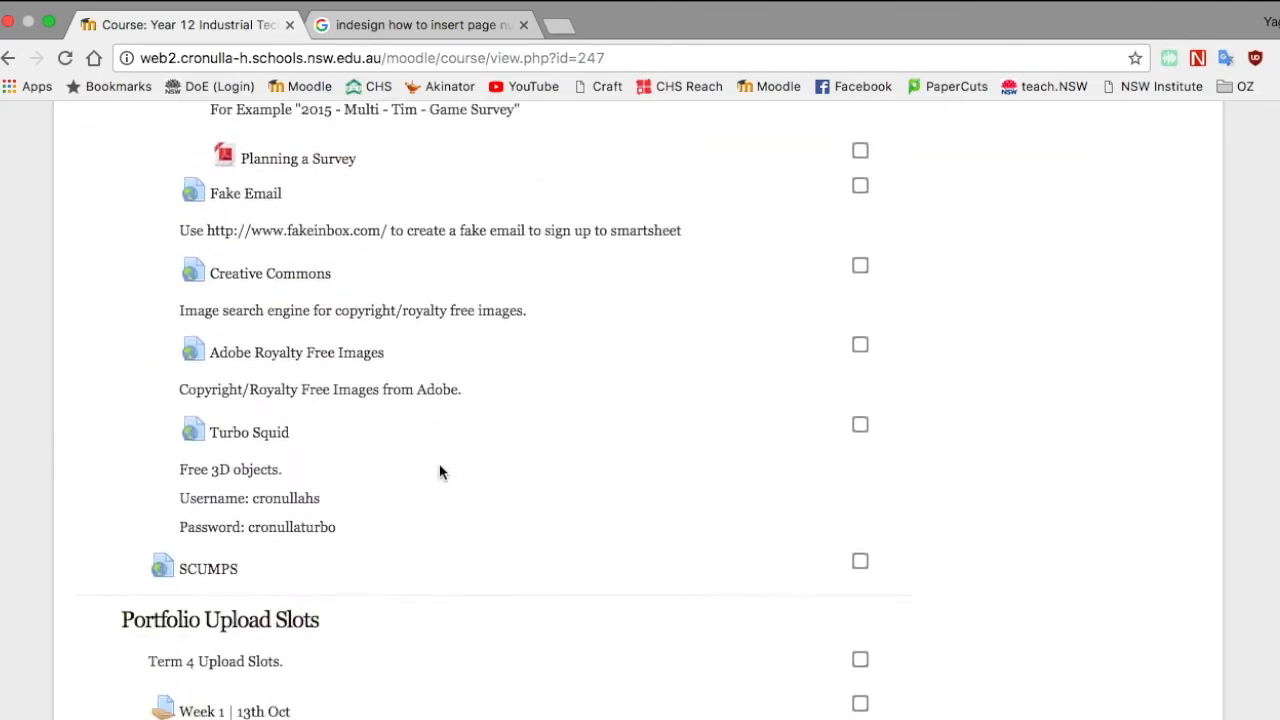
{"action": "scroll", "coordinate": [440, 472], "scroll_direction": "down", "scroll_amount": 20}
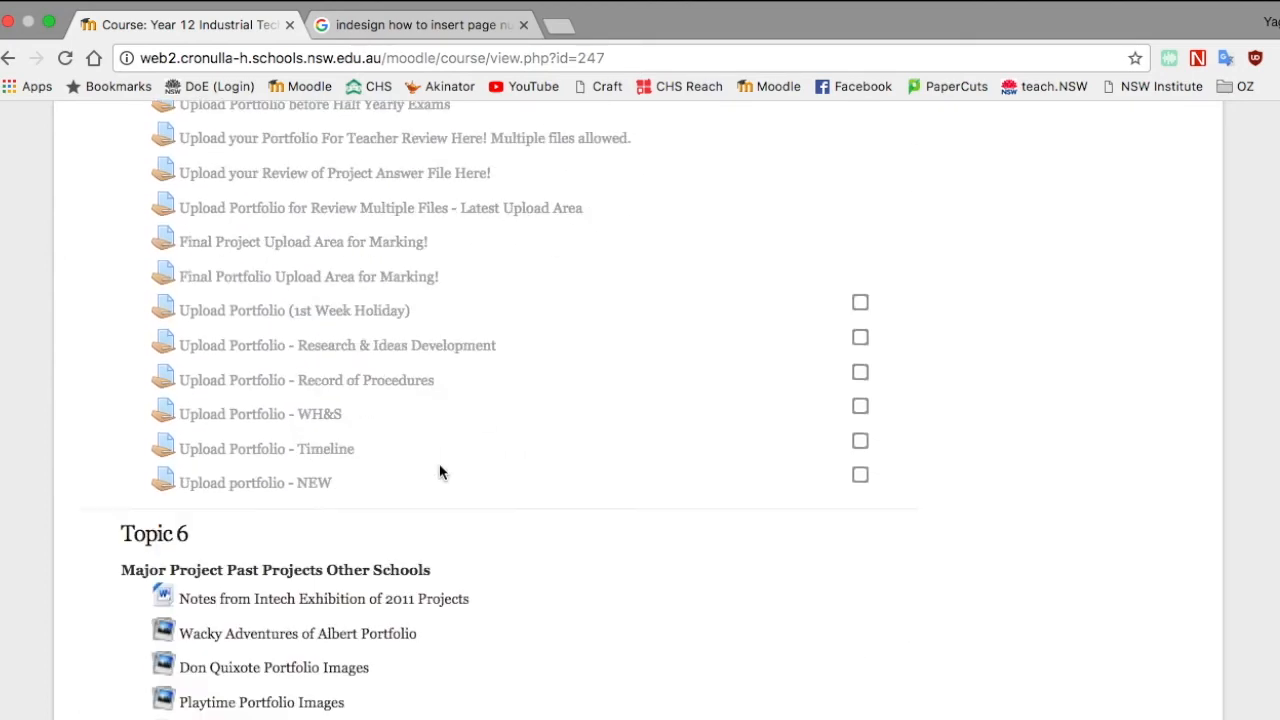
{"action": "scroll", "coordinate": [440, 472], "scroll_direction": "down", "scroll_amount": 10}
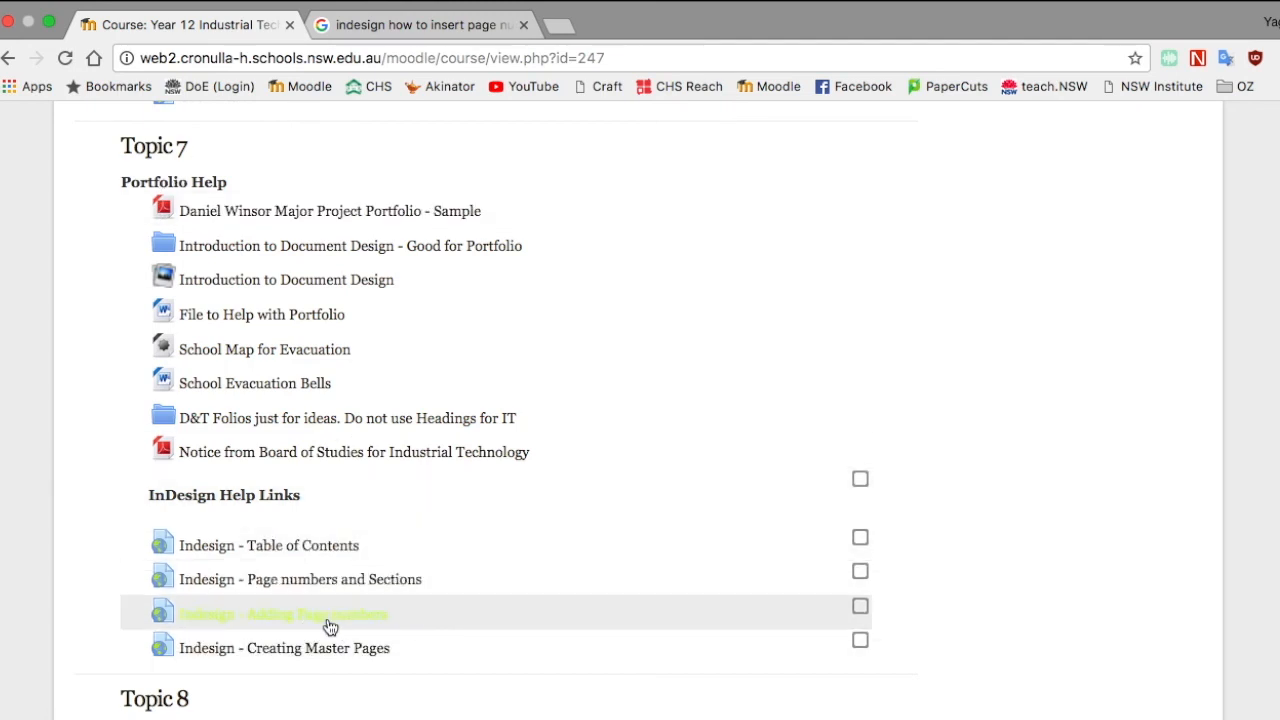
{"action": "left_click", "coordinate": [327, 617]}
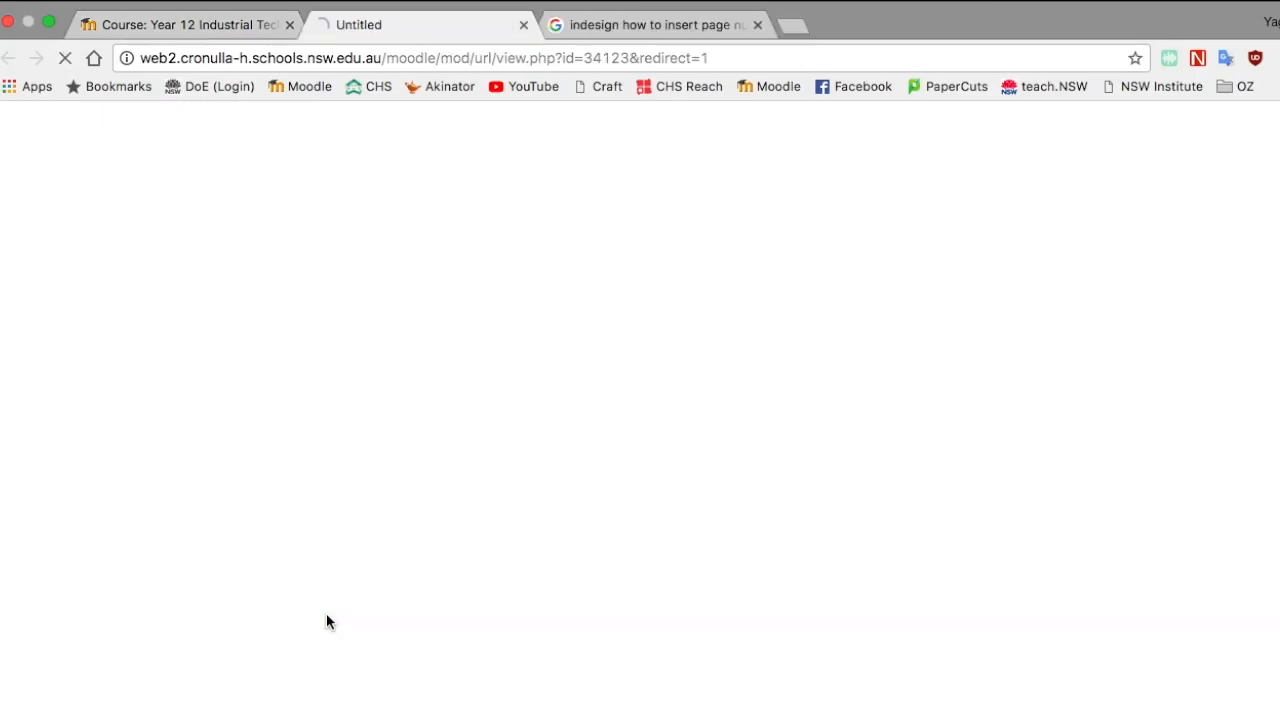